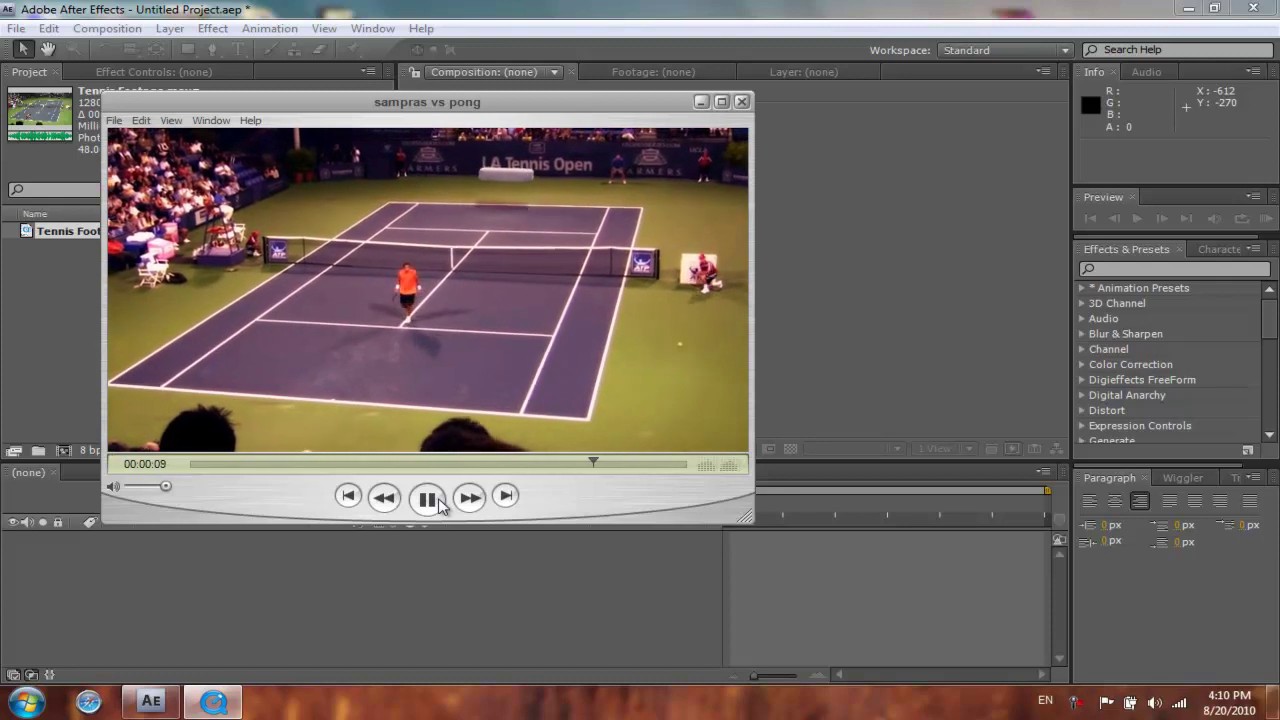
# Pause the tennis clip, scrub back to about 5 seconds and forward, then close the preview window.
pyautogui.click(439, 502)
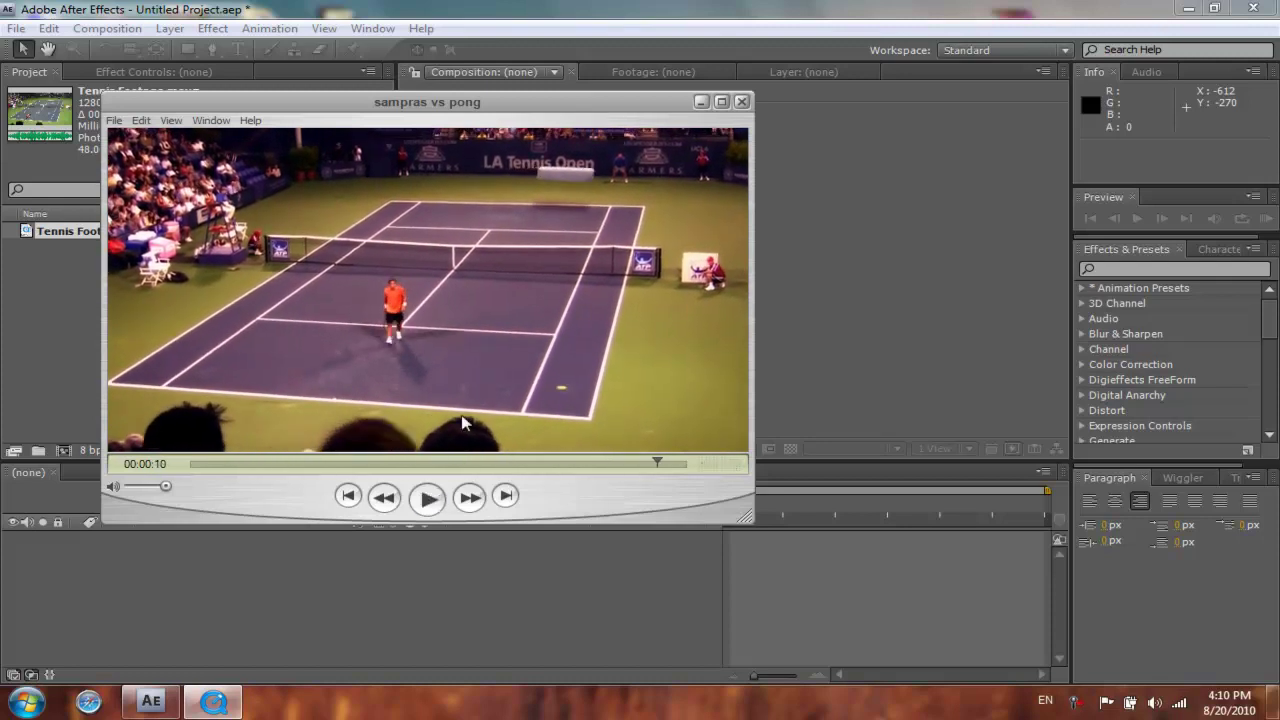
pyautogui.moveTo(650, 462); pyautogui.dragTo(415, 460)
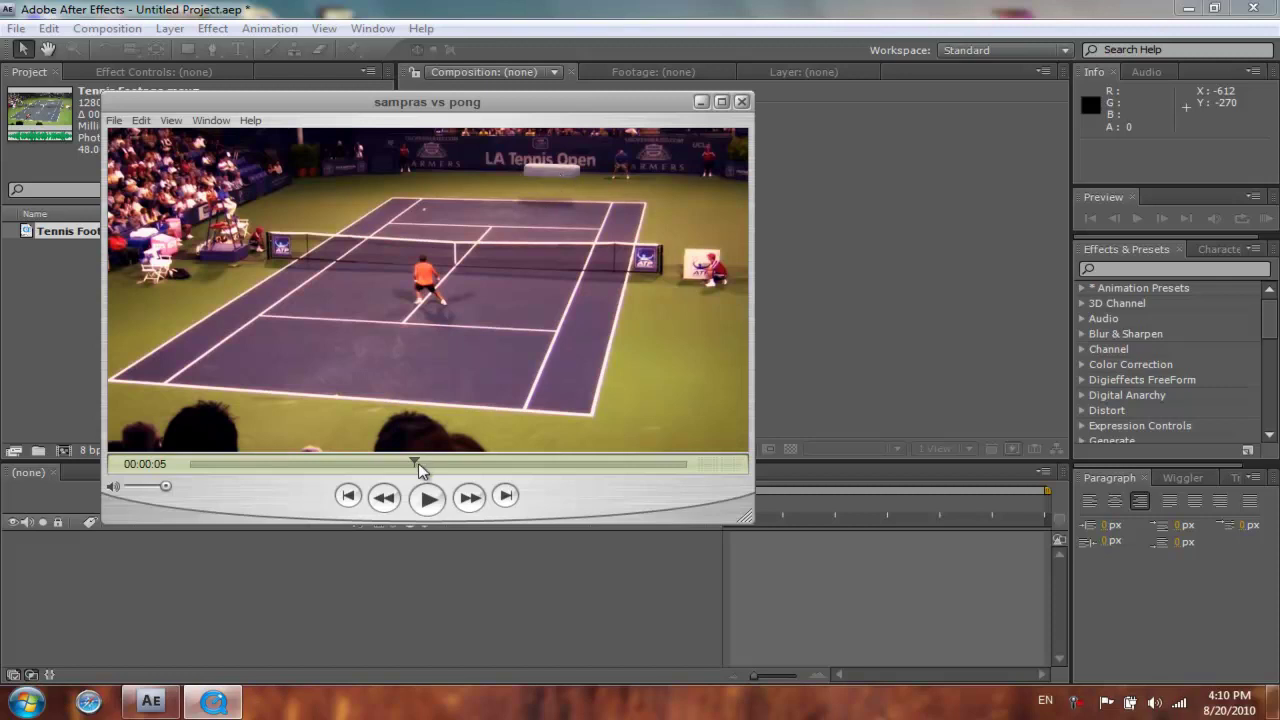
pyautogui.moveTo(416, 463); pyautogui.dragTo(491, 460)
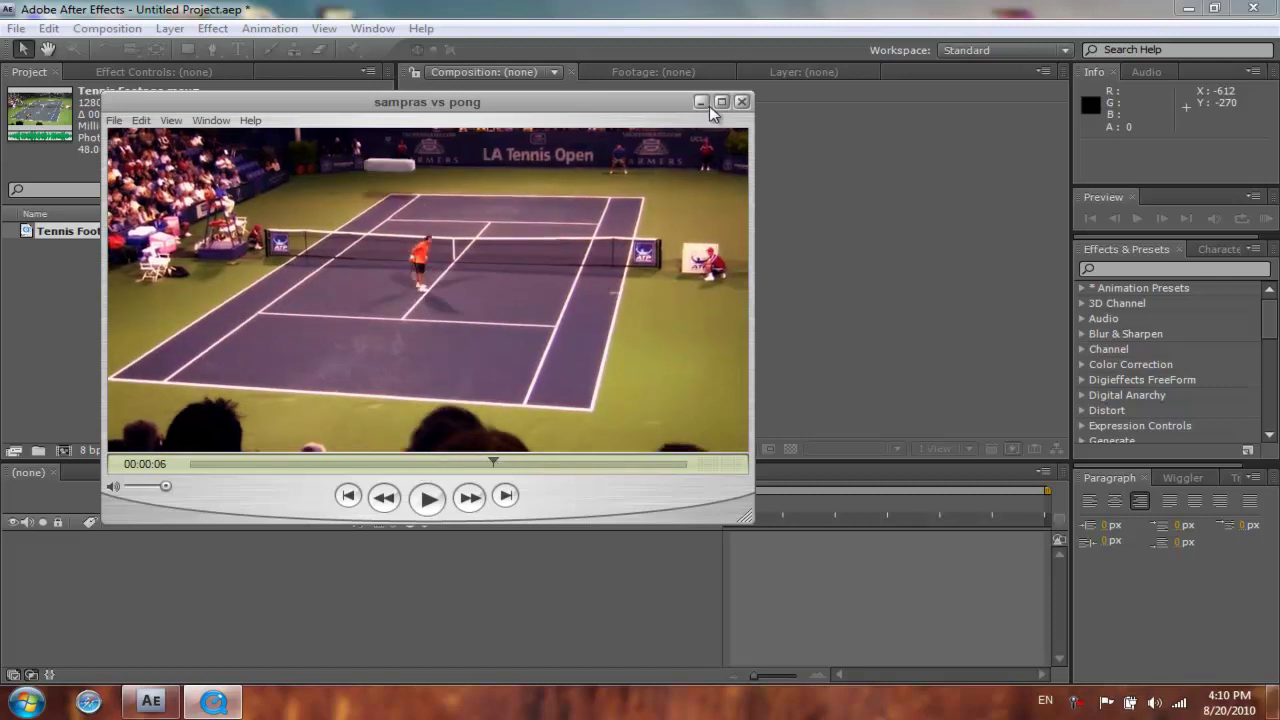
pyautogui.click(741, 101)
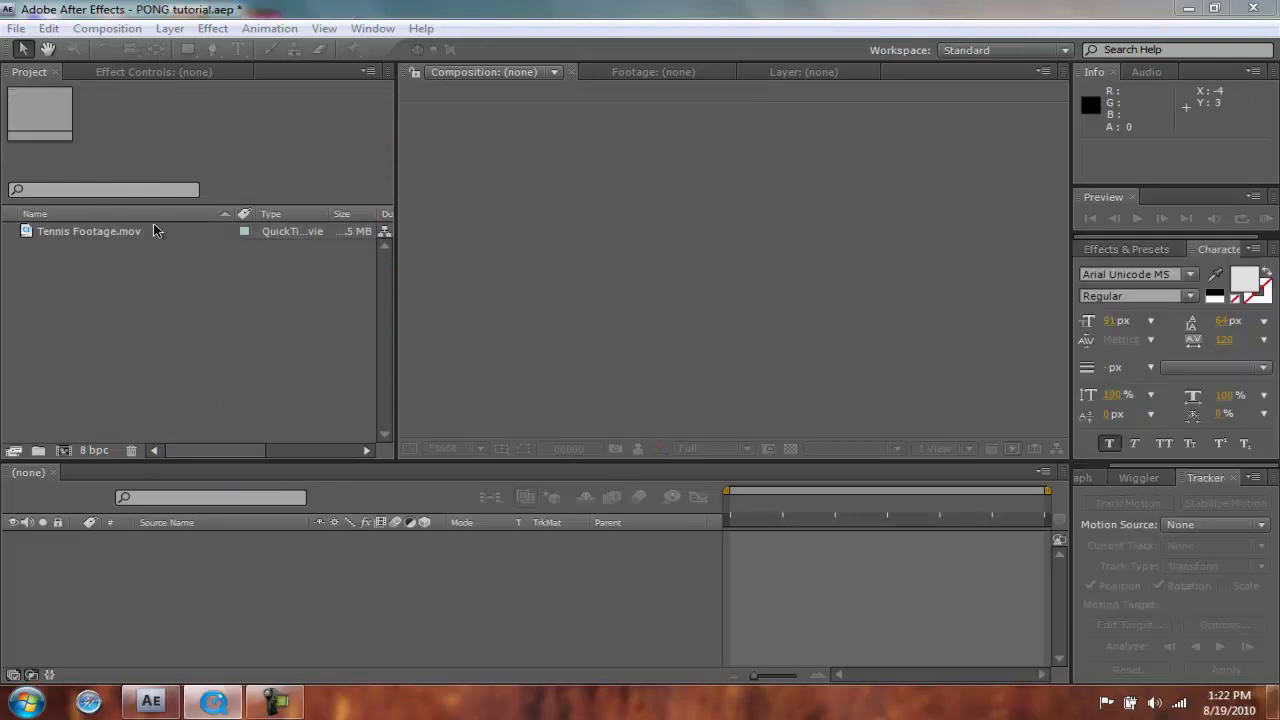
# Make a Tennis Footage composition from Tennis Footage.mov and set the viewer to Fit up to 100%.
pyautogui.click(95, 231)
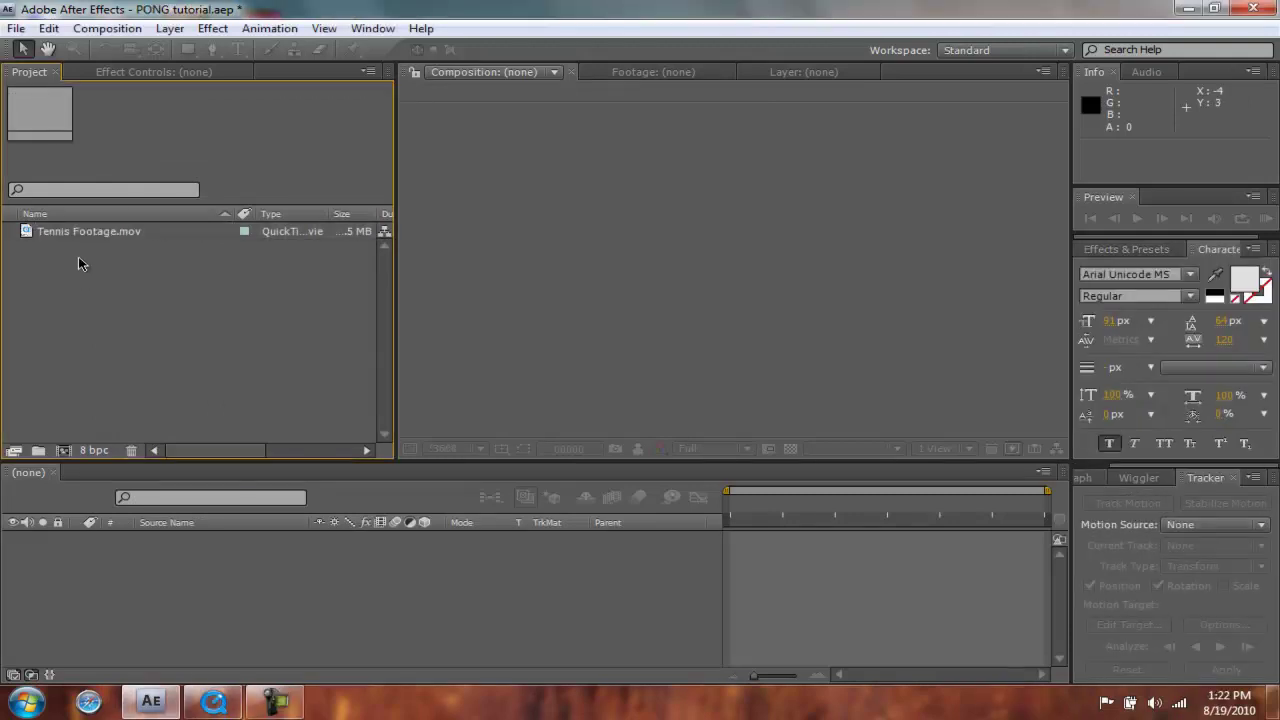
pyautogui.moveTo(72, 232); pyautogui.dragTo(62, 450)
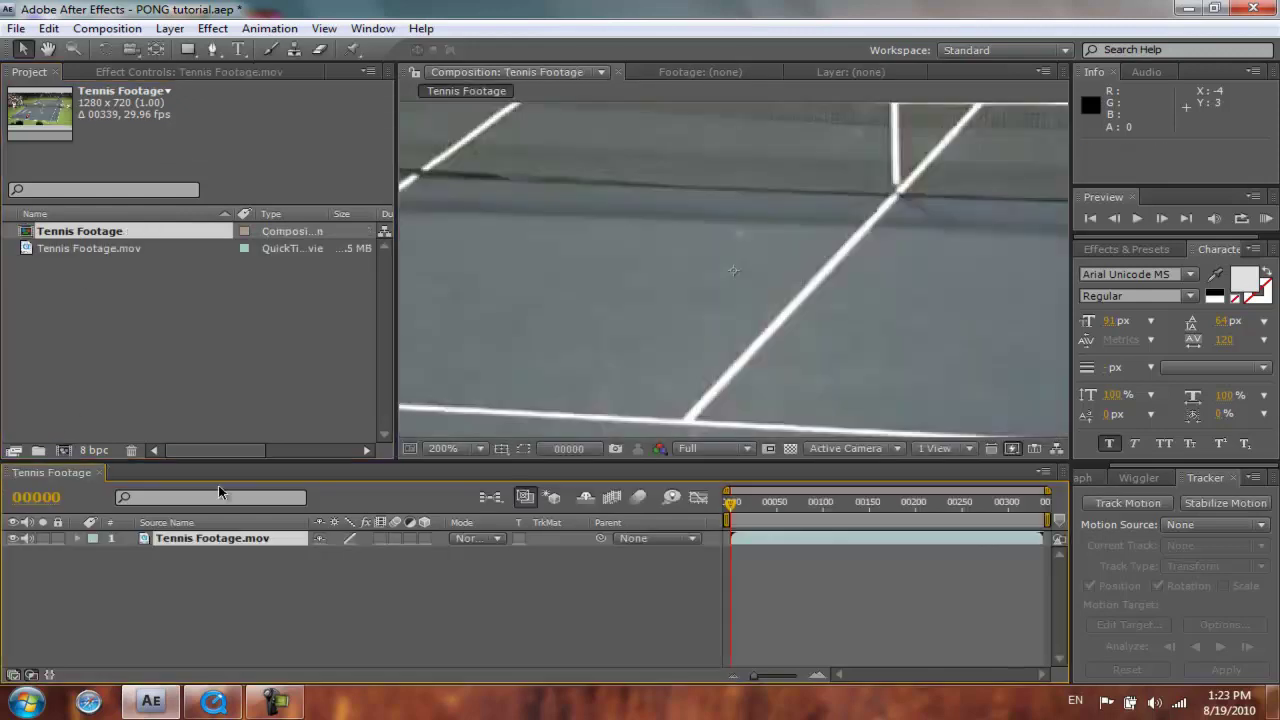
pyautogui.click(445, 448)
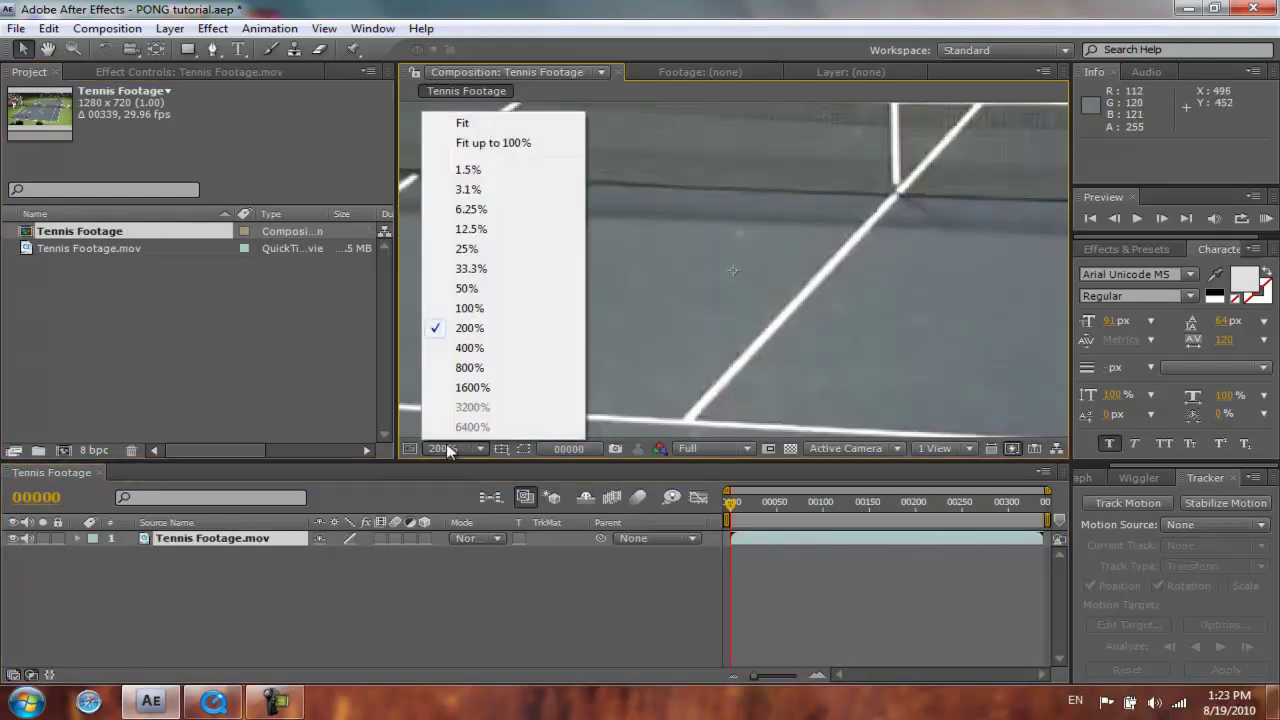
pyautogui.click(479, 145)
pyautogui.click(1207, 478)
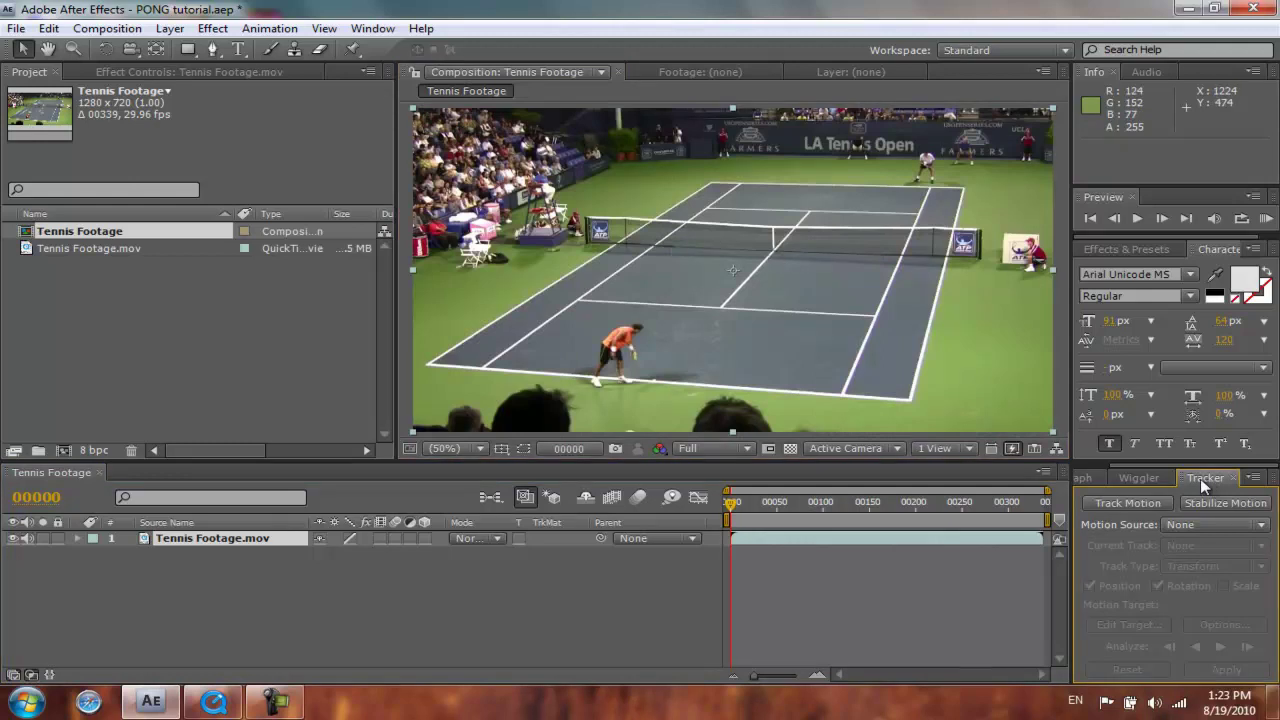
# Start a motion track on the Tennis Footage.mov layer, tracking rotation as well as position.
pyautogui.click(370, 30)
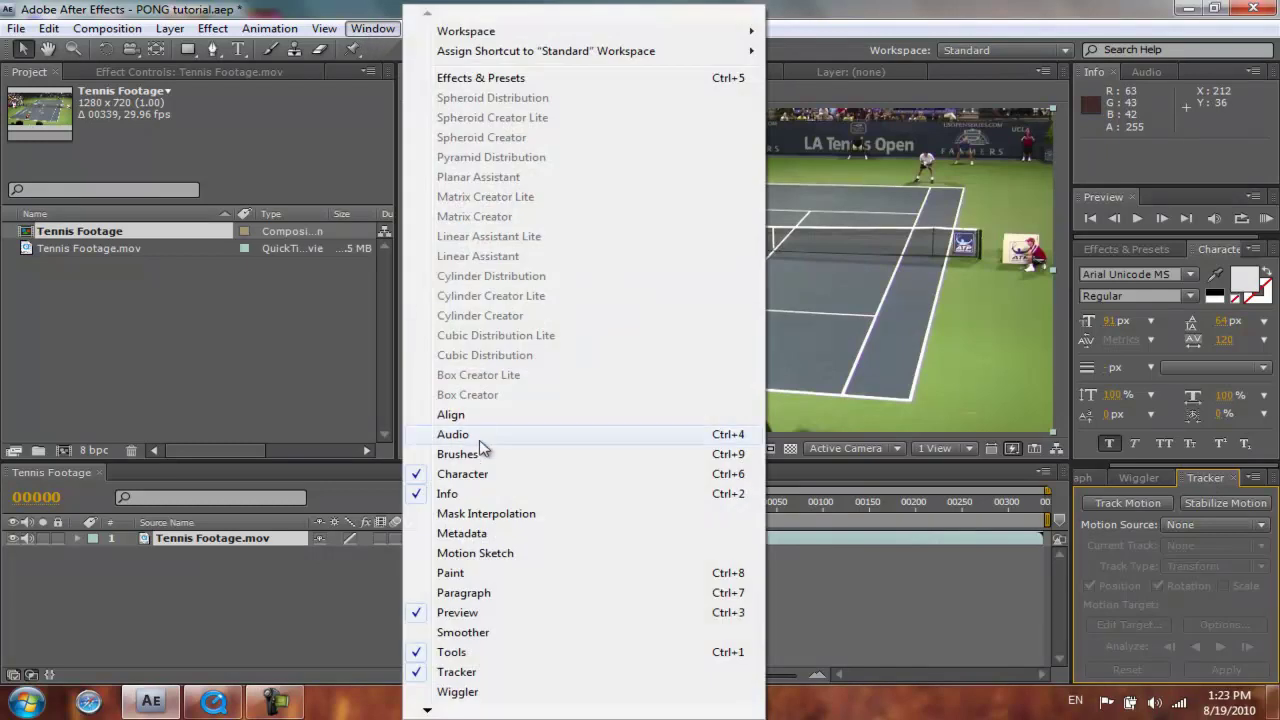
pyautogui.click(875, 597)
pyautogui.click(171, 541)
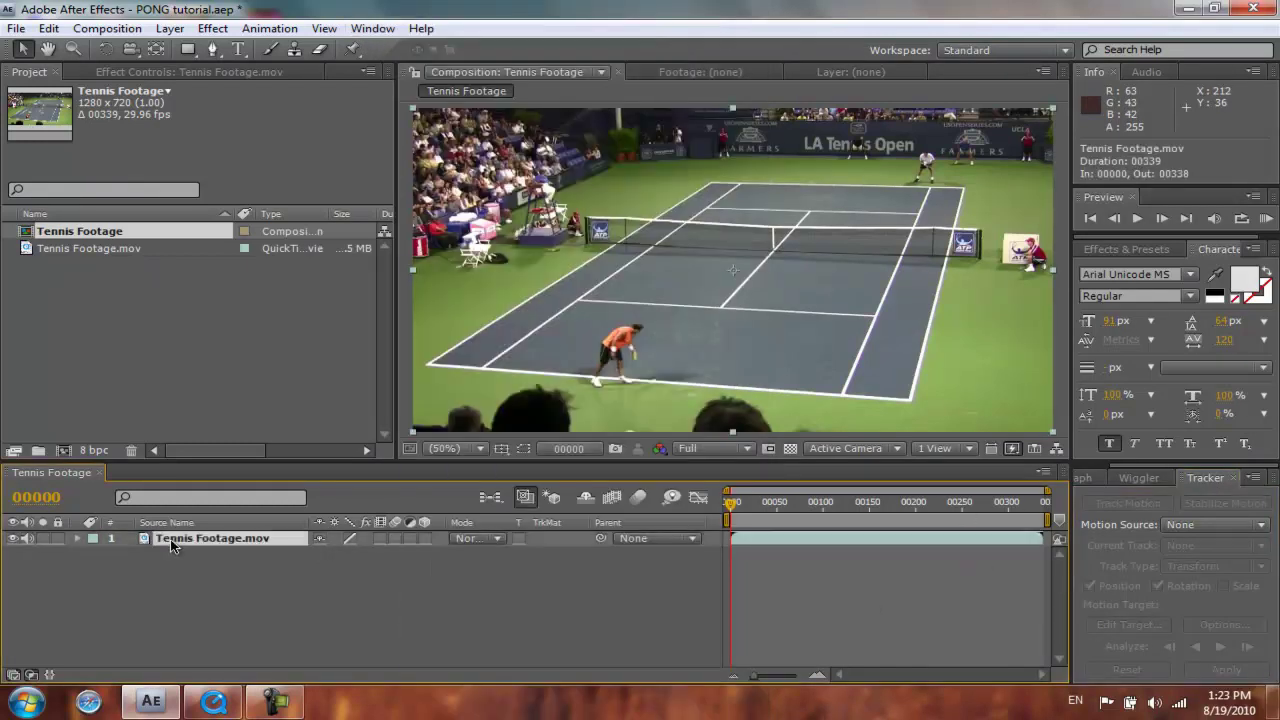
pyautogui.click(1098, 505)
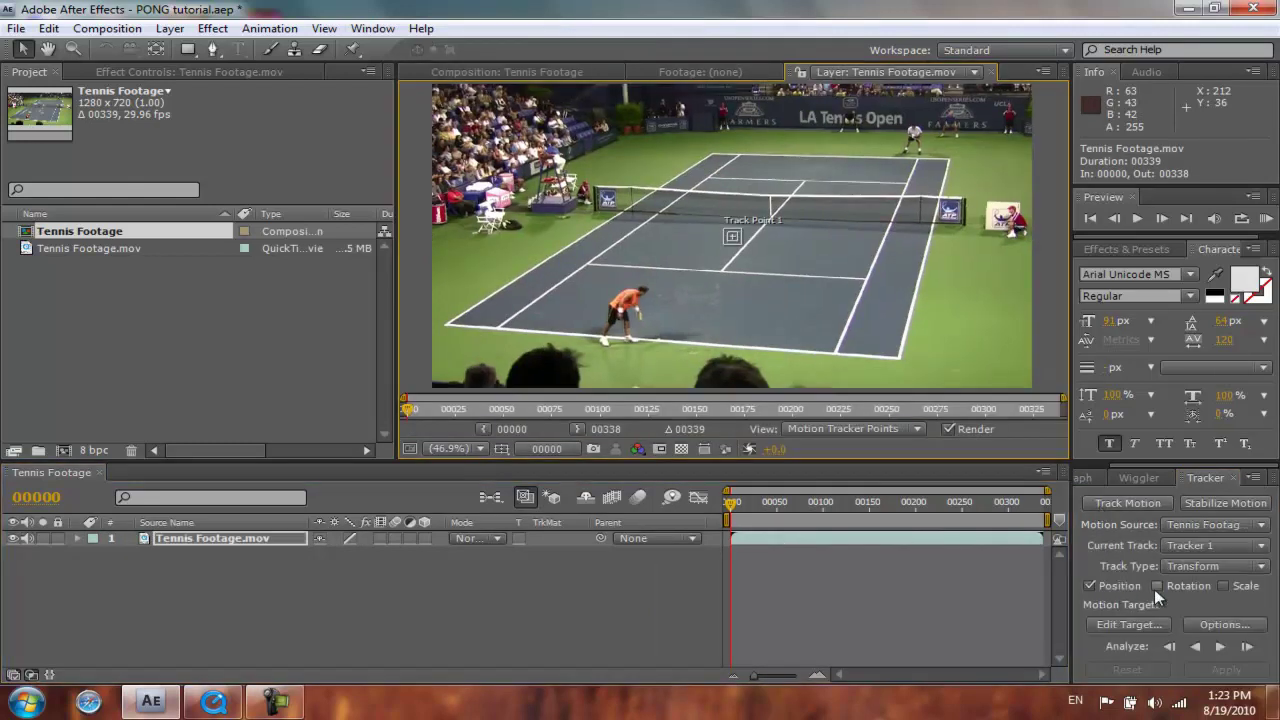
pyautogui.click(1156, 586)
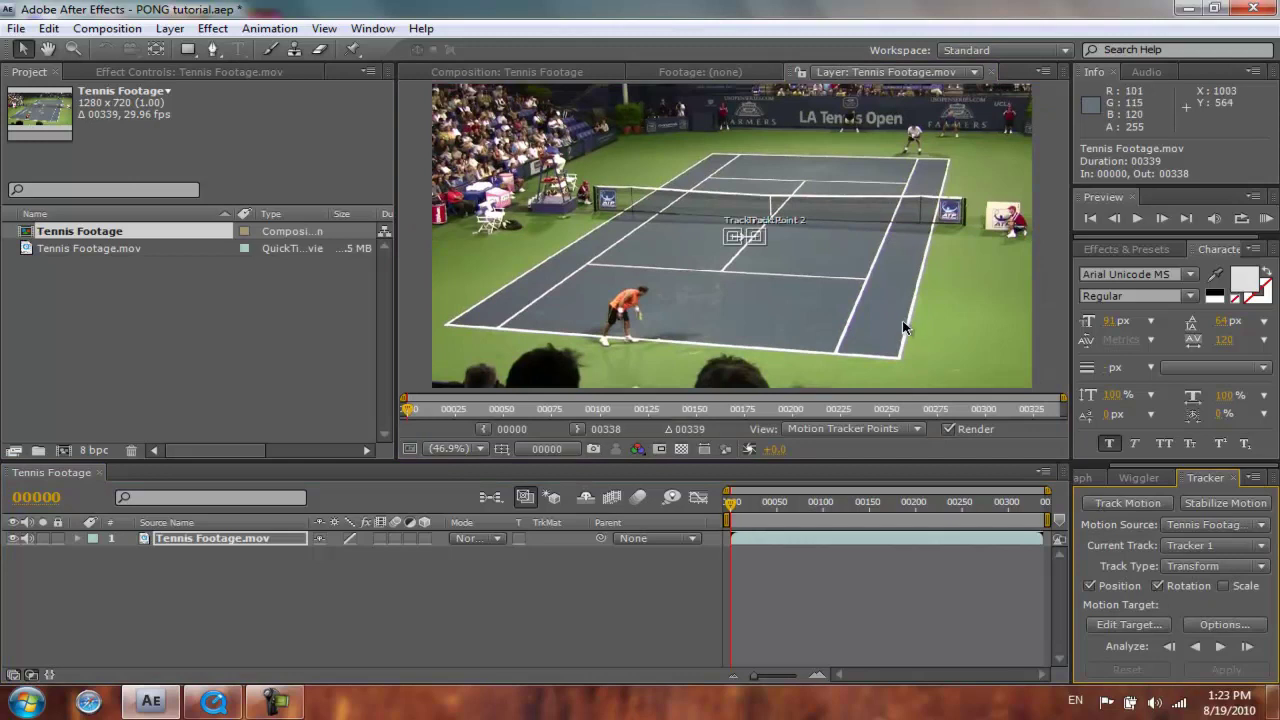
# Place Track Point 2 and Track Point 1 on the right and left court corners beyond the net.
pyautogui.press('z')
pyautogui.click(803, 212)
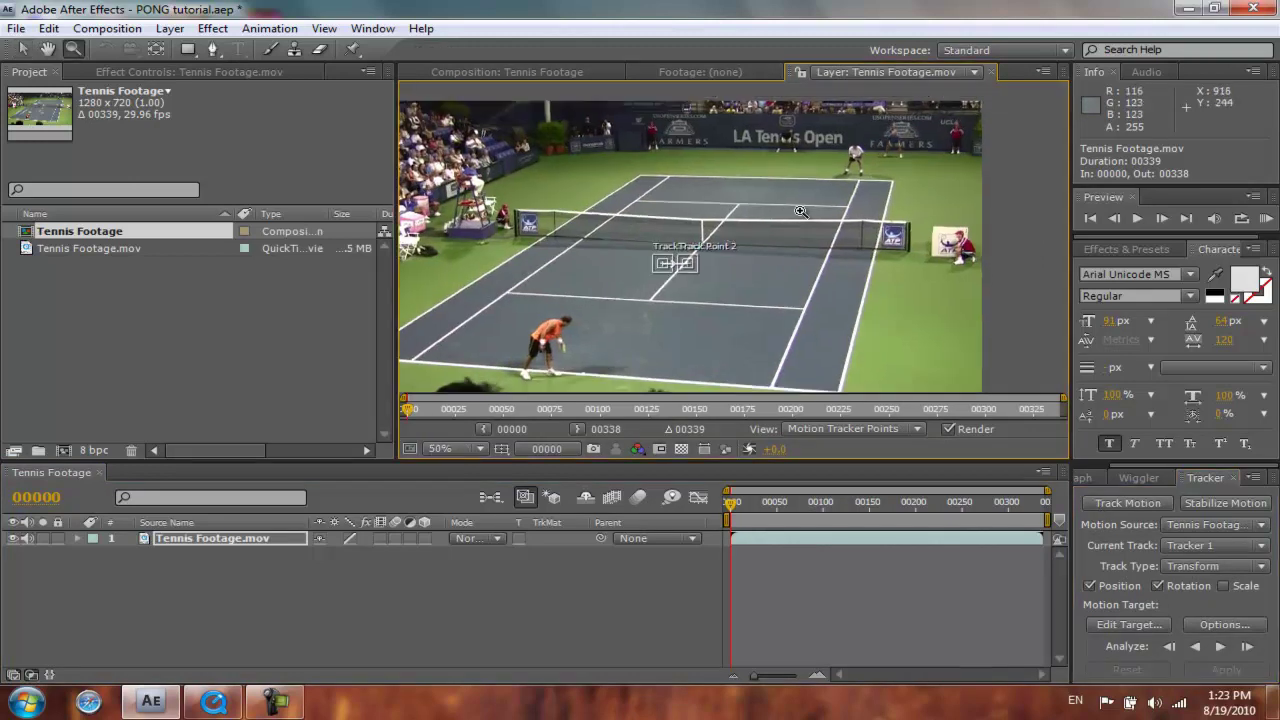
pyautogui.click(680, 210)
pyautogui.press('h')
pyautogui.moveTo(786, 277); pyautogui.dragTo(636, 265)
pyautogui.press('v')
pyautogui.moveTo(607, 340); pyautogui.dragTo(928, 228)
pyautogui.moveTo(550, 347); pyautogui.dragTo(507, 222)
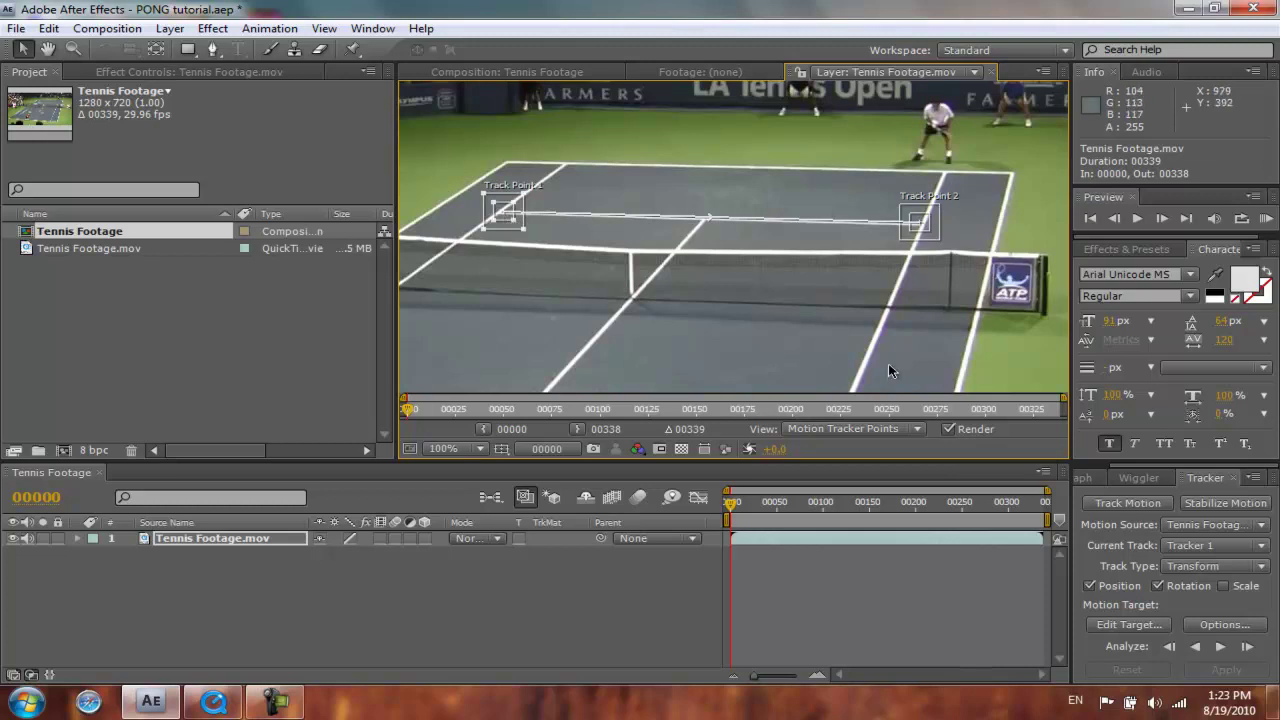
# Nudge Track Point 2 slightly right and widen Track Point 1's search area.
pyautogui.click(931, 232)
pyautogui.moveTo(931, 232); pyautogui.dragTo(938, 236)
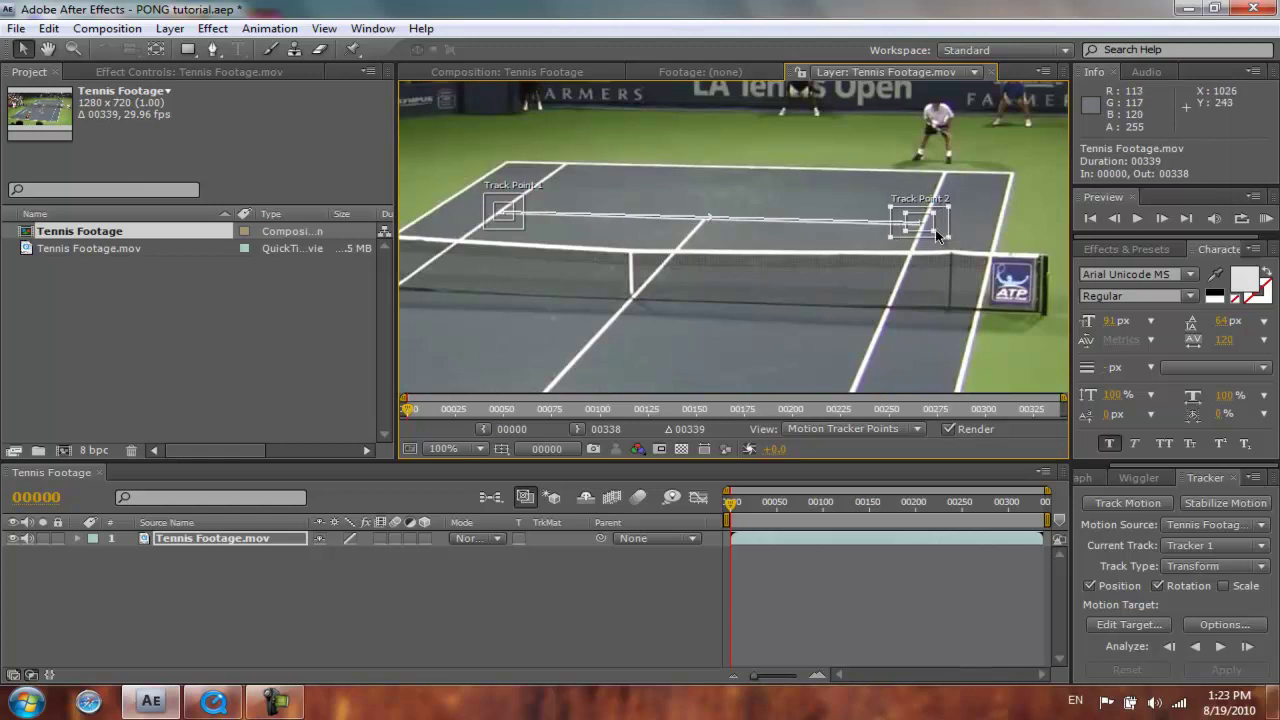
pyautogui.click(512, 222)
pyautogui.moveTo(523, 230); pyautogui.dragTo(531, 232)
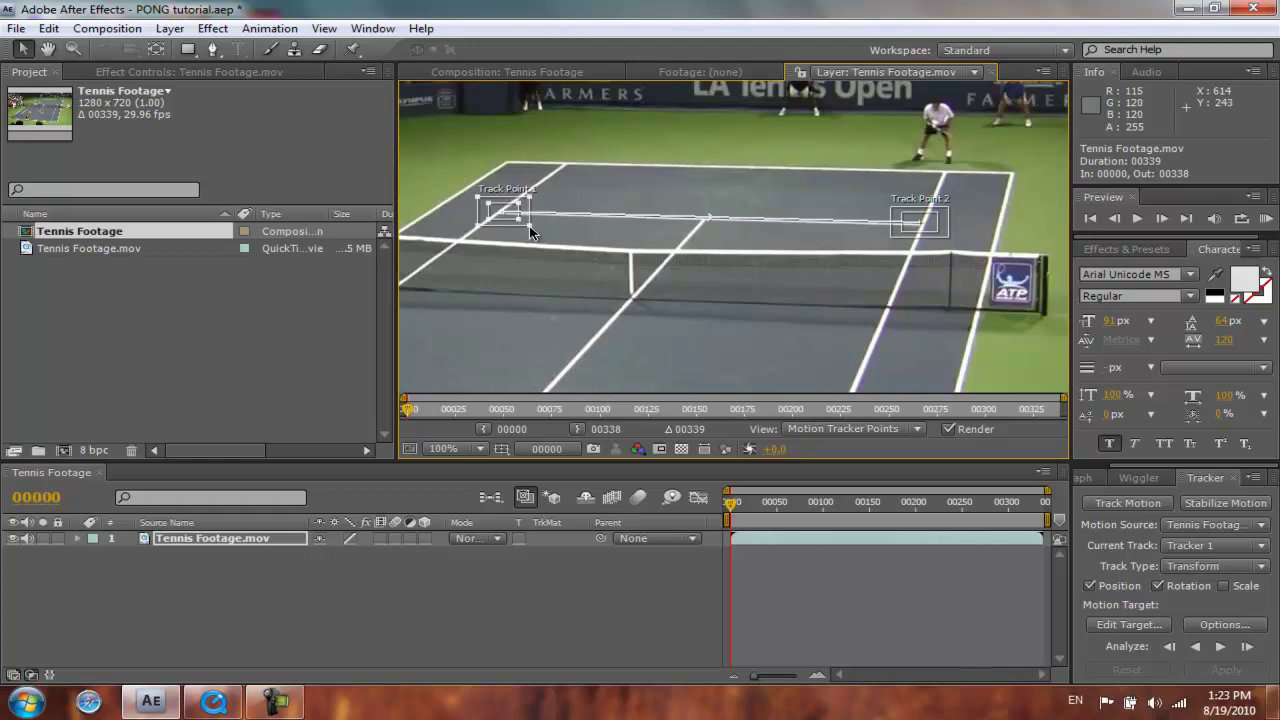
# Analyze Tracker 1 forward, then check the track at frames 98 and 71.
pyautogui.click(1222, 647)
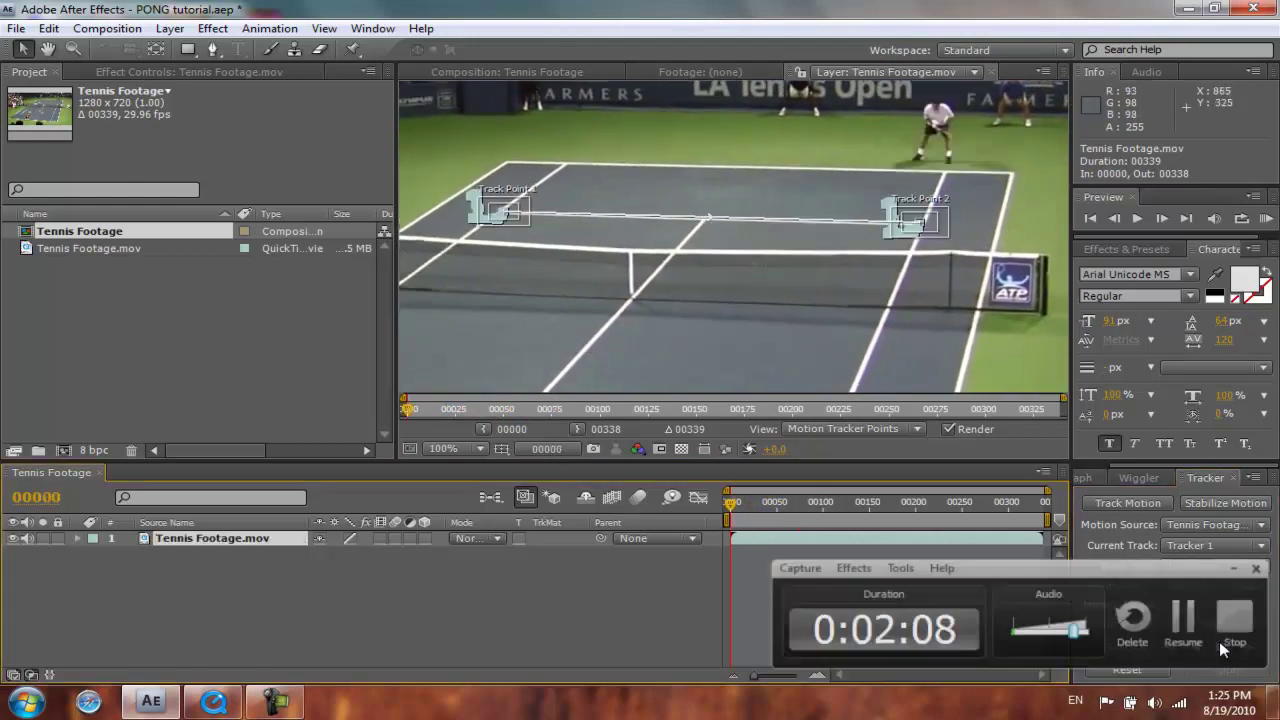
pyautogui.press('F9')
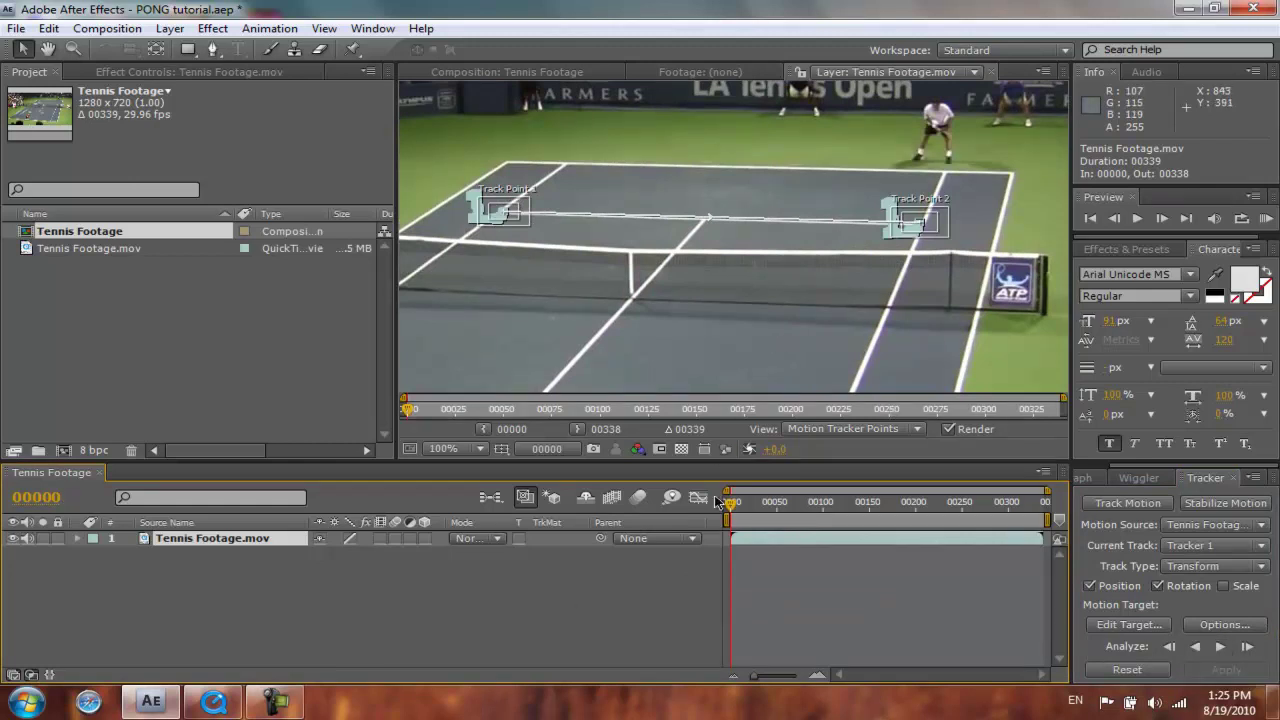
pyautogui.moveTo(731, 507); pyautogui.dragTo(822, 505)
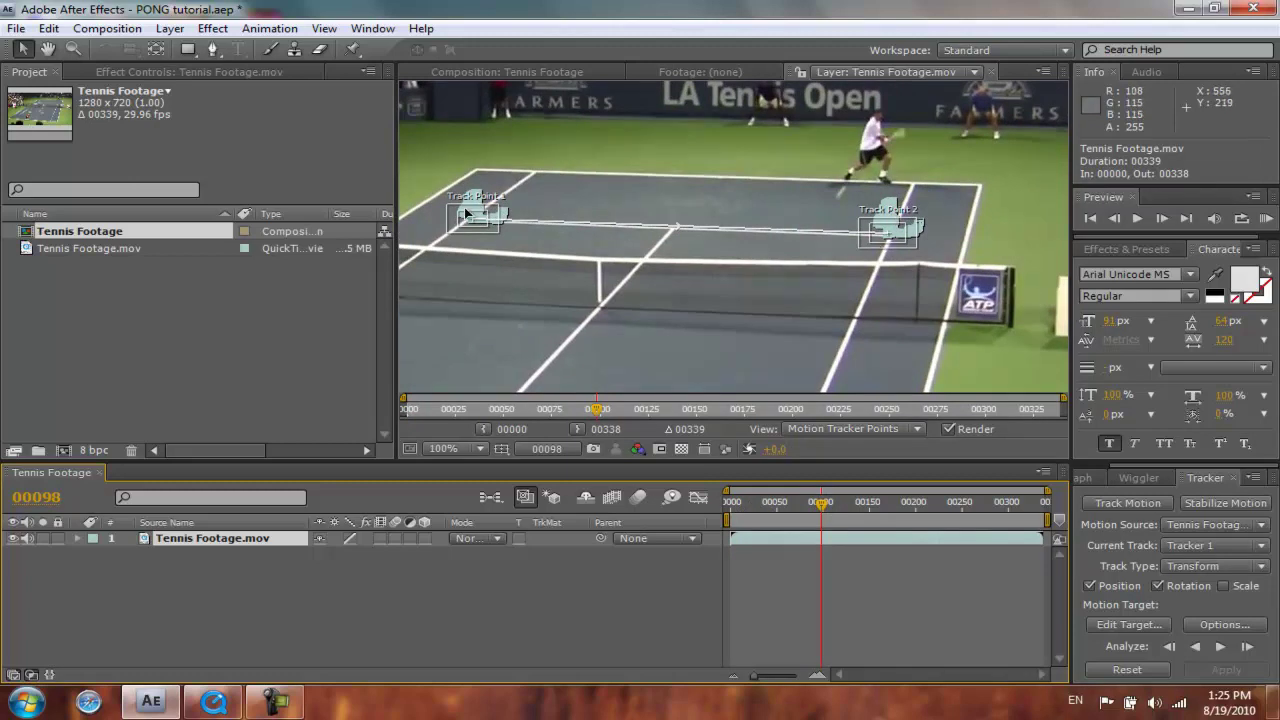
pyautogui.moveTo(824, 512); pyautogui.dragTo(796, 505)
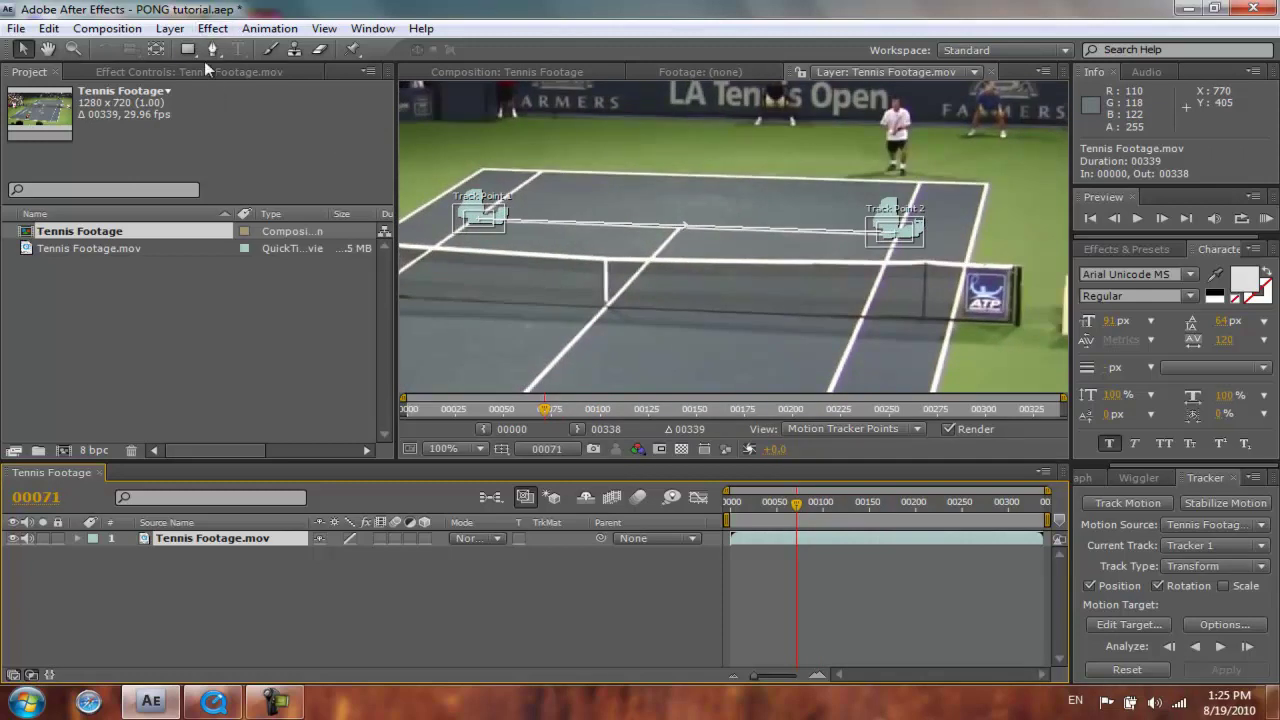
# Add a new Null Object layer, Null 1, to the composition.
pyautogui.click(170, 28)
pyautogui.moveTo(186, 52)
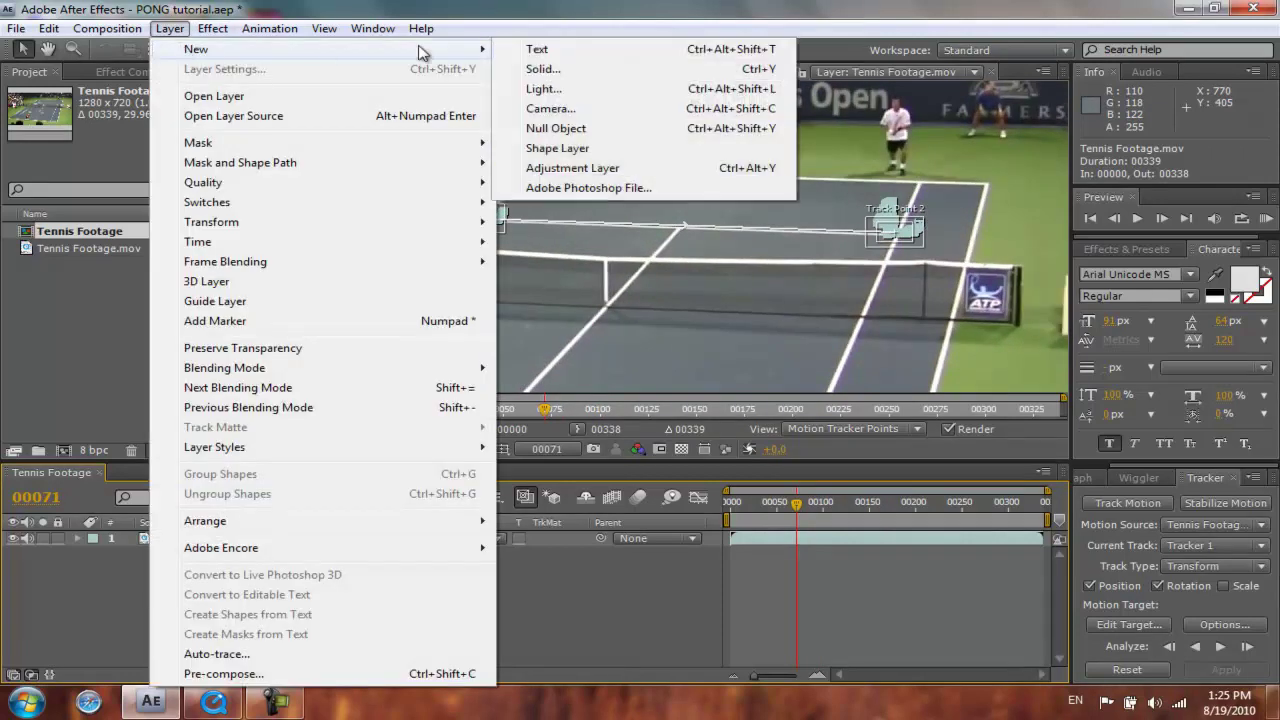
pyautogui.click(546, 127)
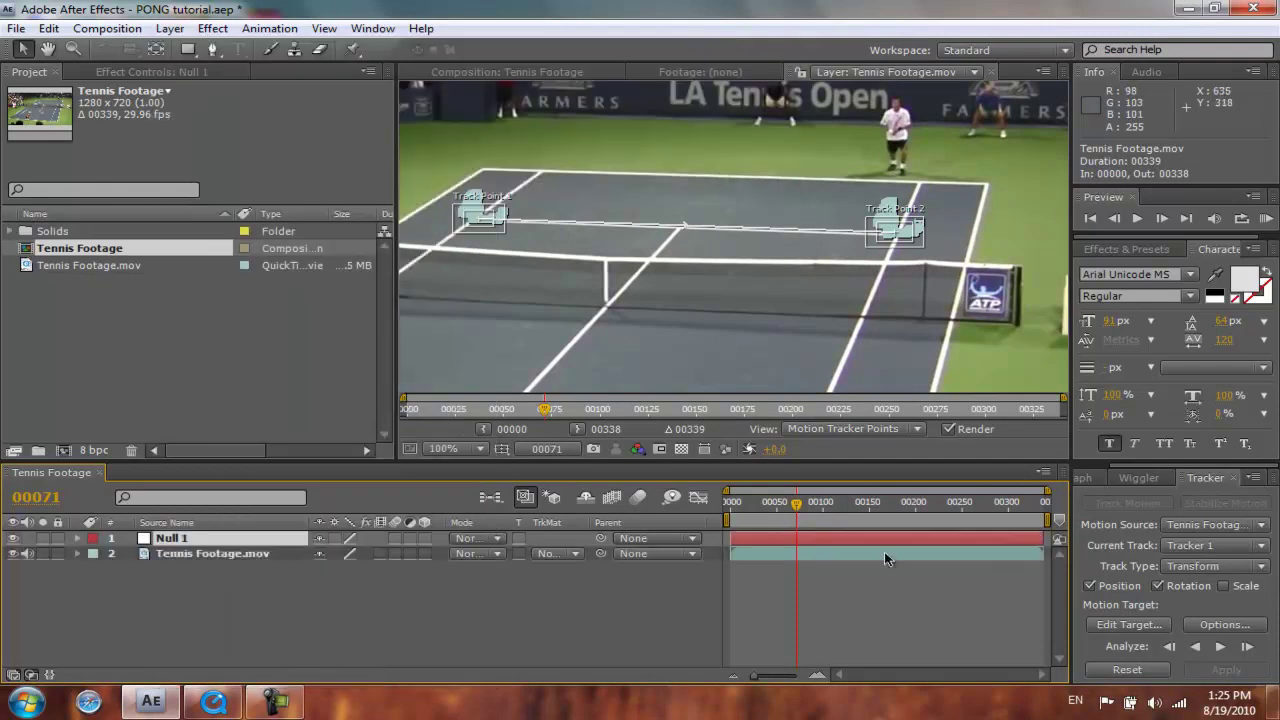
# Set Null 1 as the motion target and apply the tracking data in X and Y.
pyautogui.click(1113, 622)
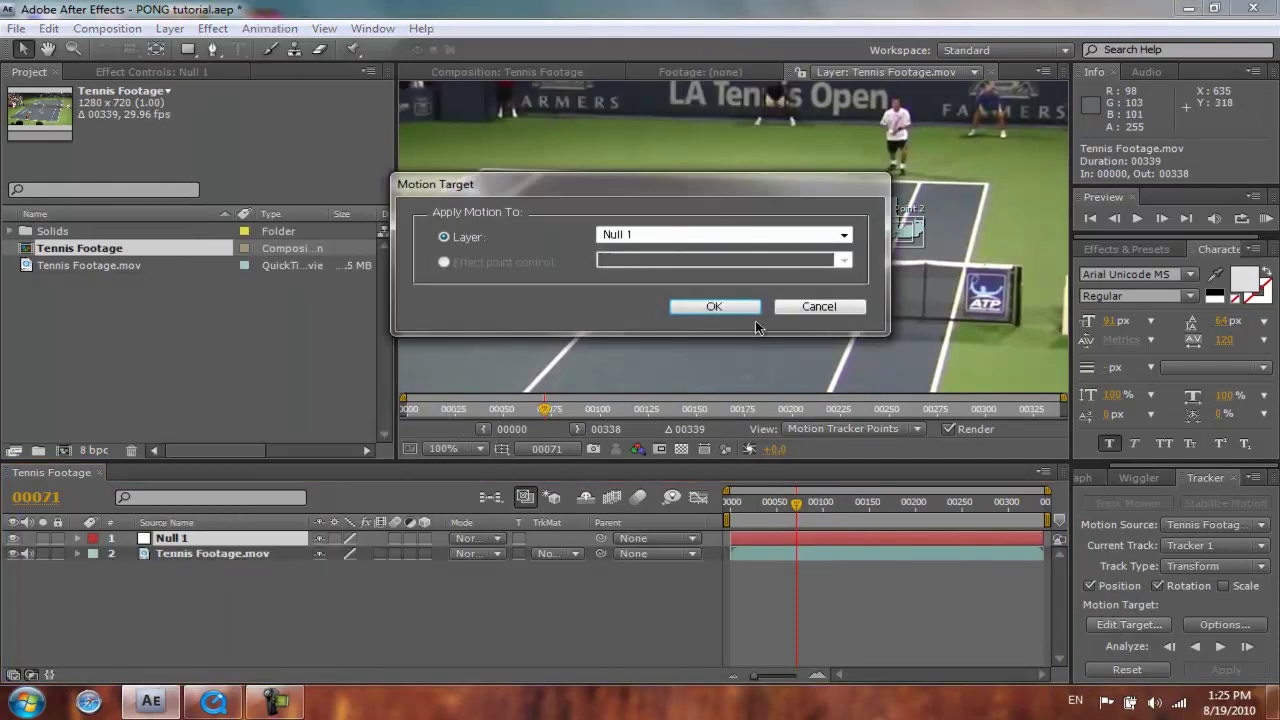
pyautogui.click(708, 305)
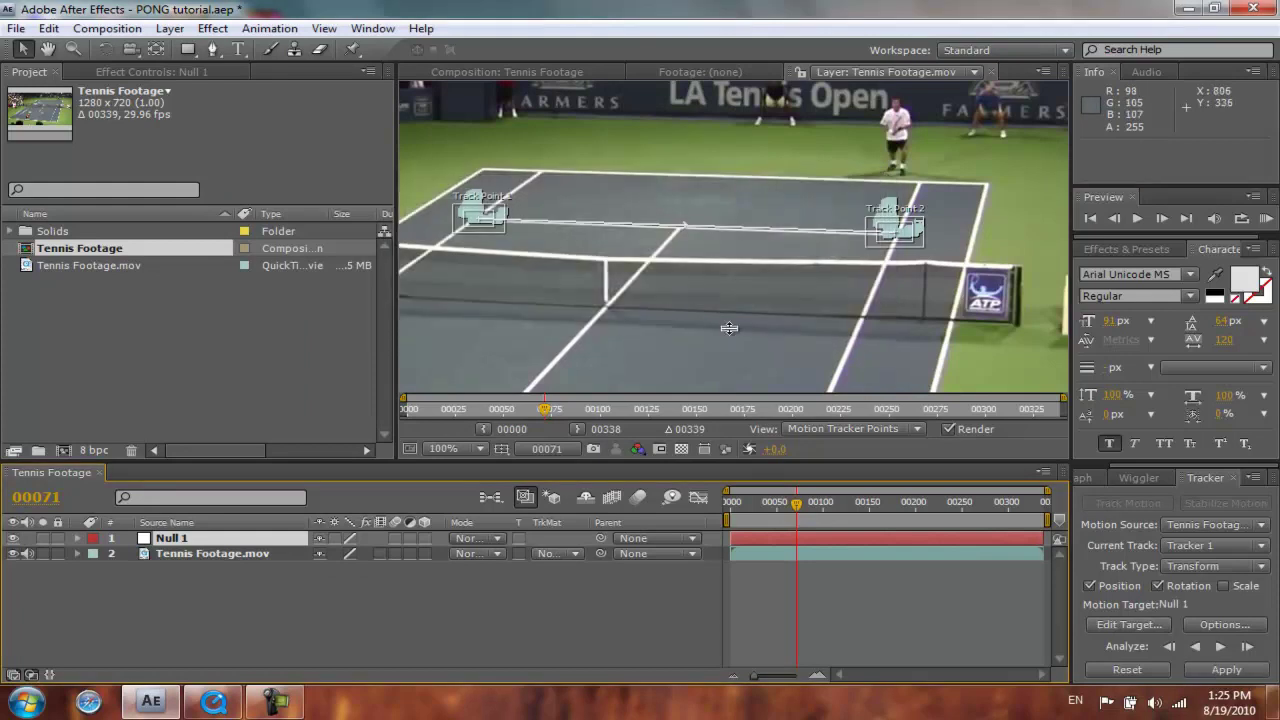
pyautogui.click(1226, 669)
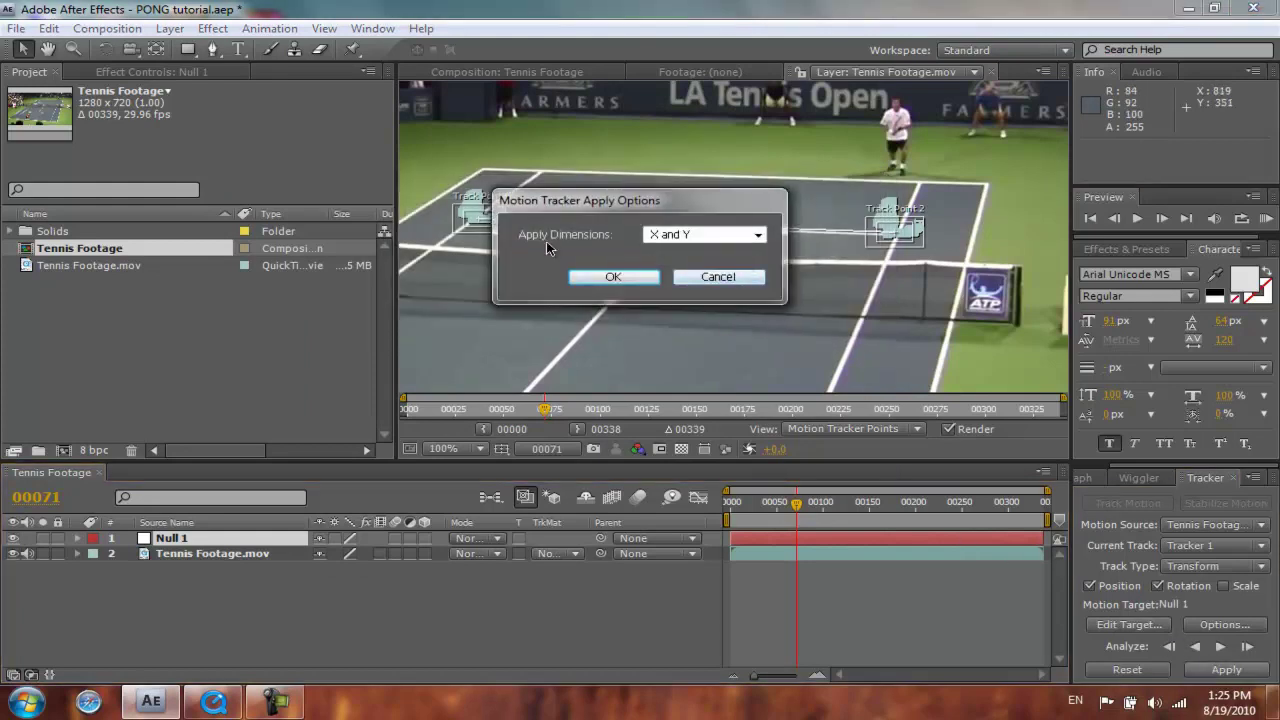
pyautogui.click(612, 277)
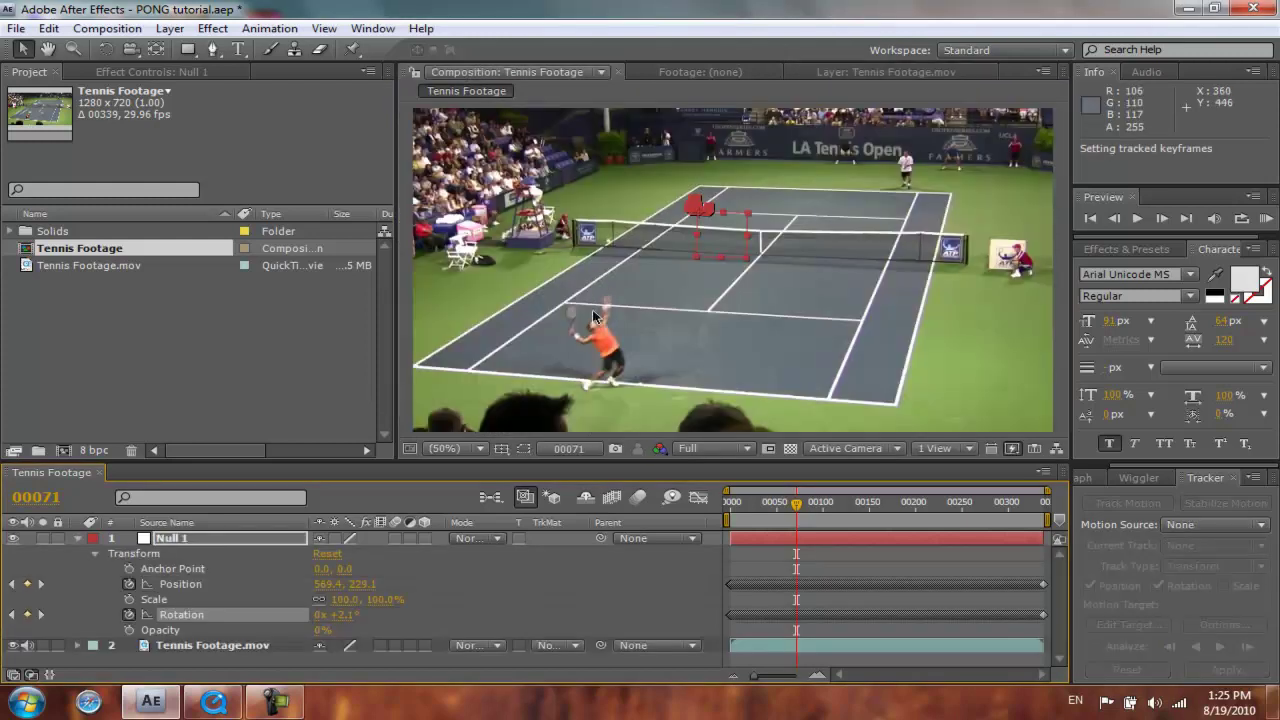
# Zoom in on the tracked null, then duplicate the Tennis Footage.mov layer with Ctrl+D.
pyautogui.press('z')
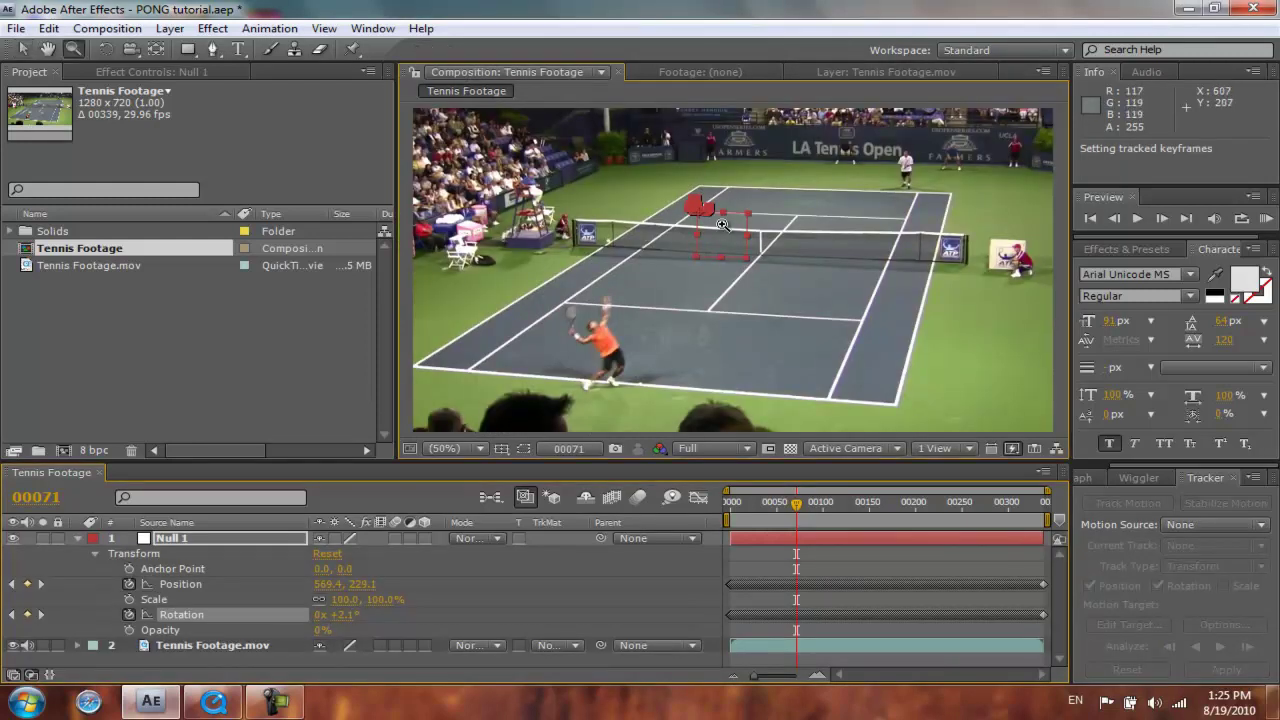
pyautogui.click(722, 224)
pyautogui.press('h')
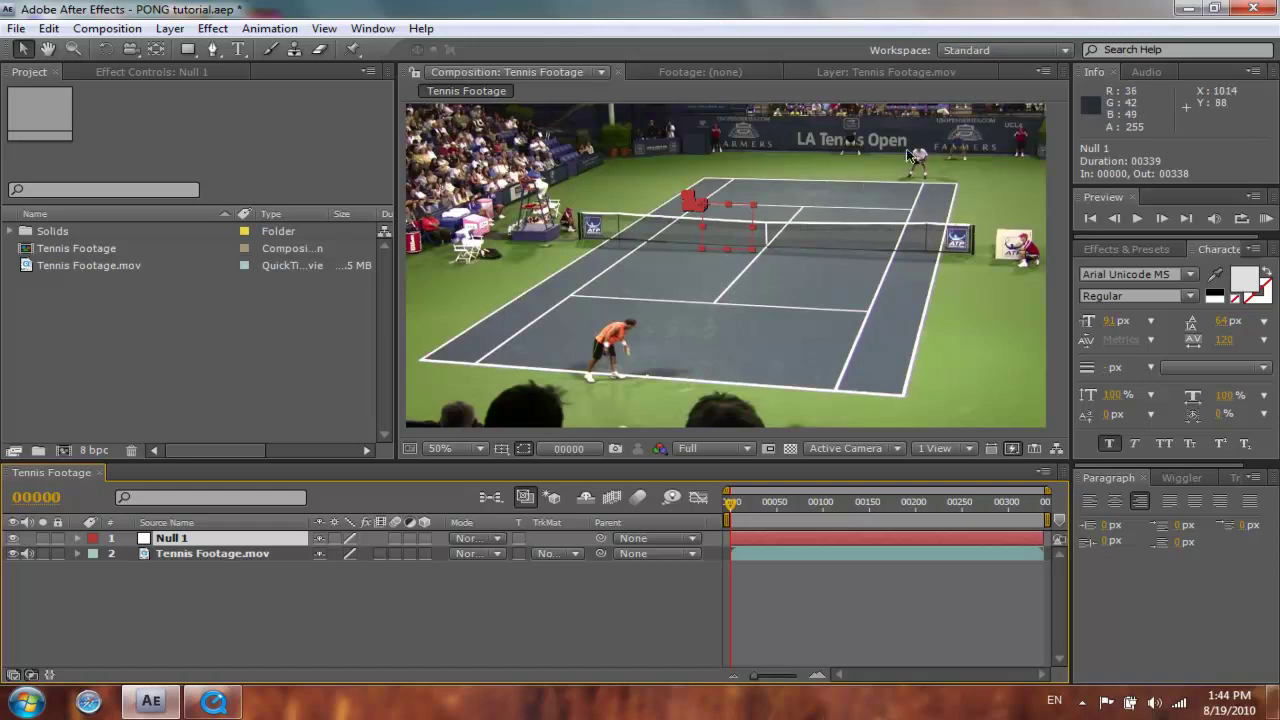
pyautogui.click(241, 556)
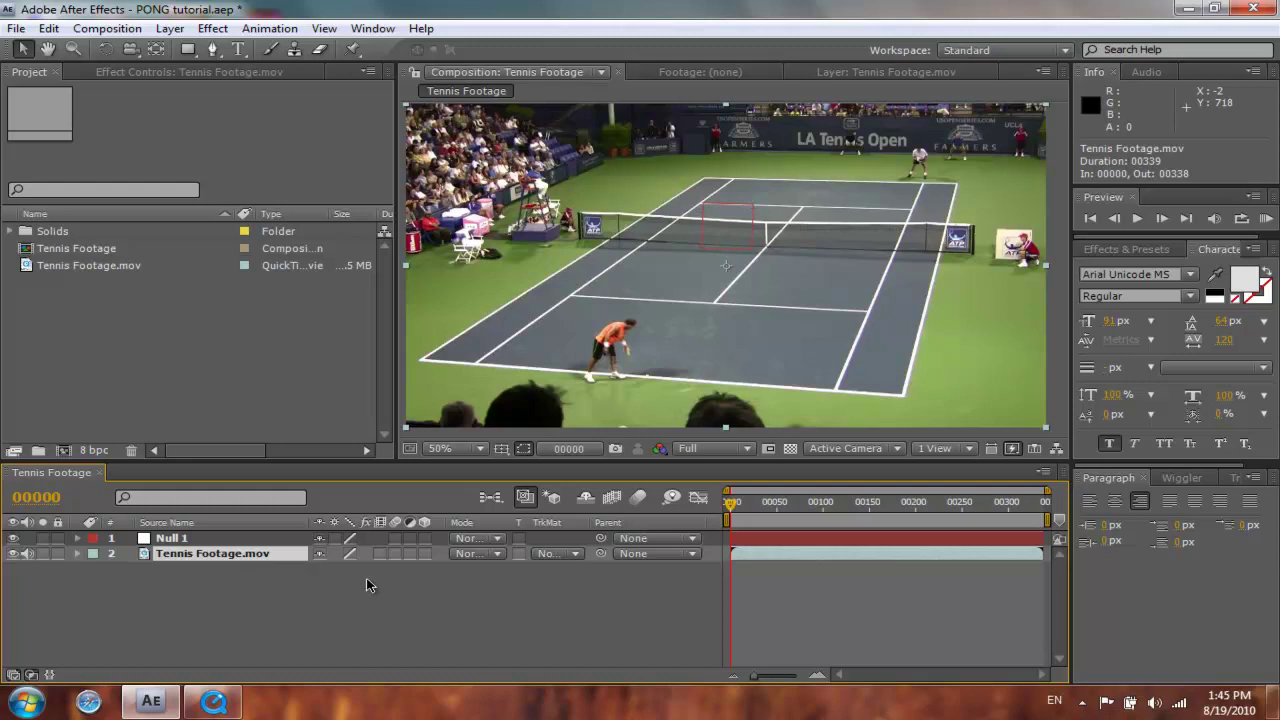
pyautogui.hotkey('ctrl', 'd')
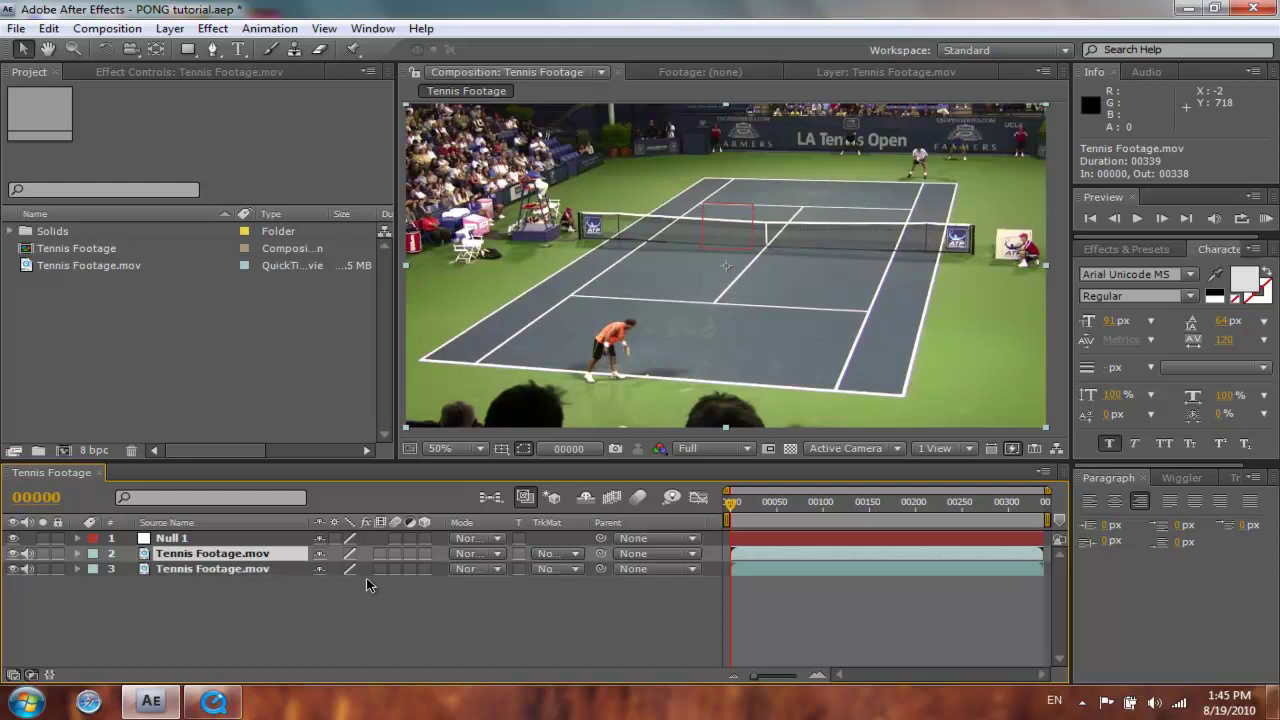
# Apply Freeze Frame to the second Tennis Footage.mov layer, holding it at frame 00000.
pyautogui.rightClick(227, 558)
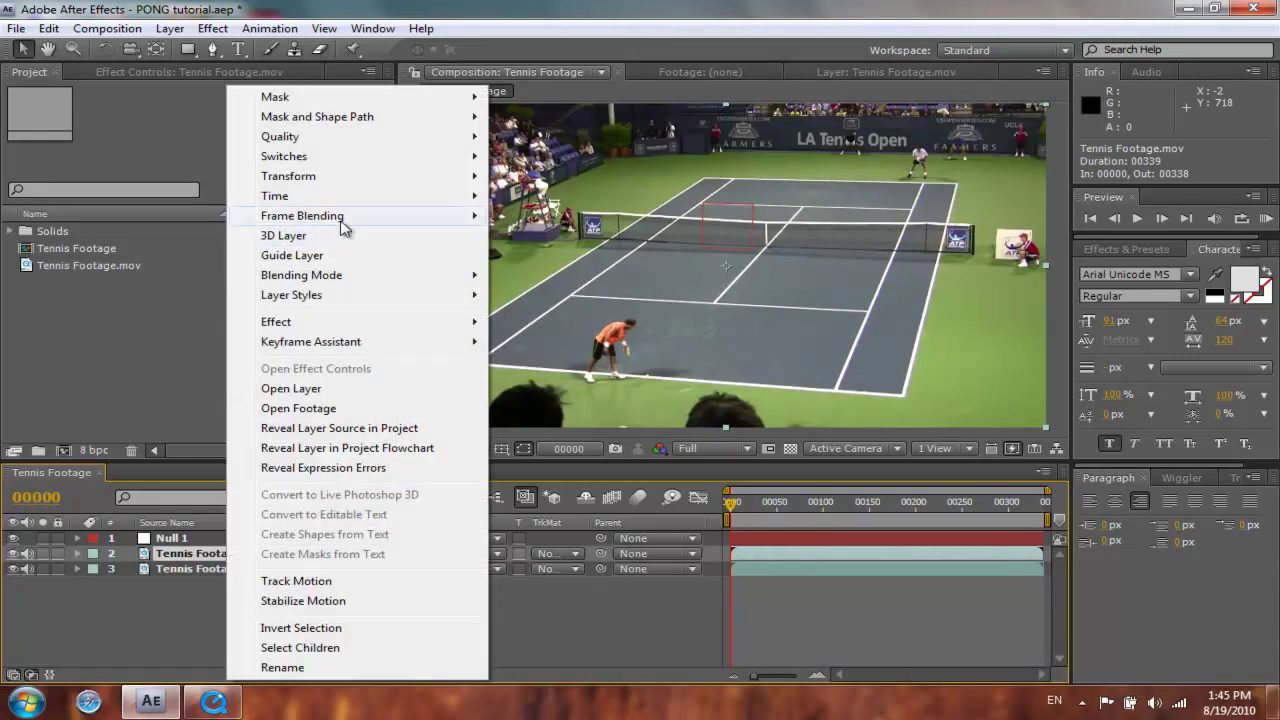
pyautogui.moveTo(336, 205)
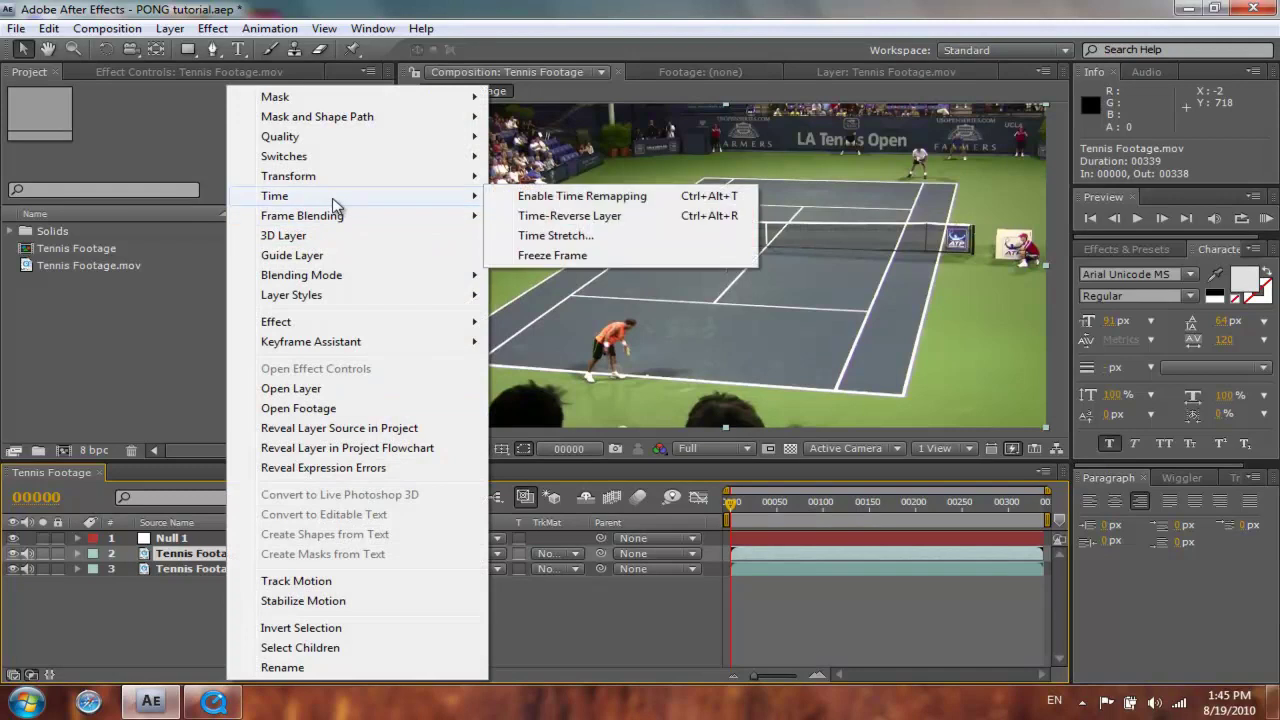
pyautogui.click(578, 256)
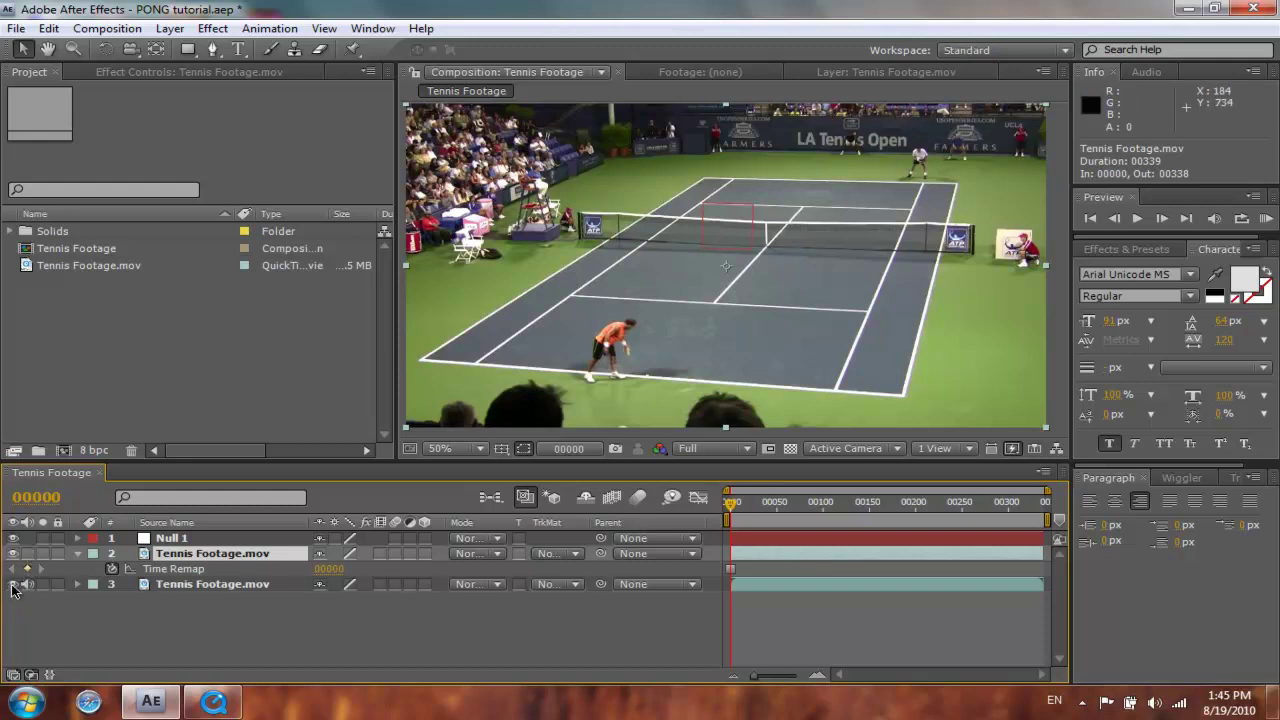
pyautogui.press('g')
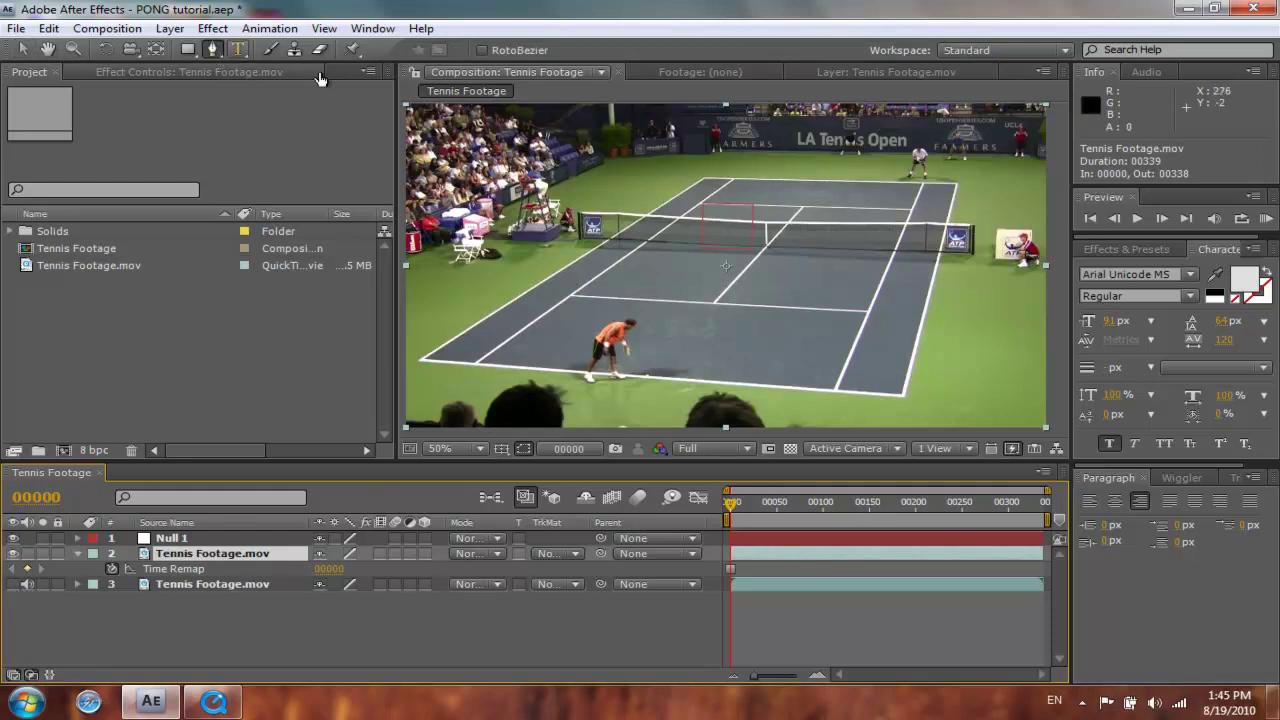
# Draw a closed RotoBezier mask around the stands and far end of the court.
pyautogui.click(857, 116)
pyautogui.click(683, 117)
pyautogui.click(586, 117)
pyautogui.click(532, 155)
pyautogui.click(577, 196)
pyautogui.click(649, 188)
pyautogui.click(754, 199)
pyautogui.click(829, 195)
pyautogui.click(868, 187)
pyautogui.click(886, 150)
pyautogui.click(890, 117)
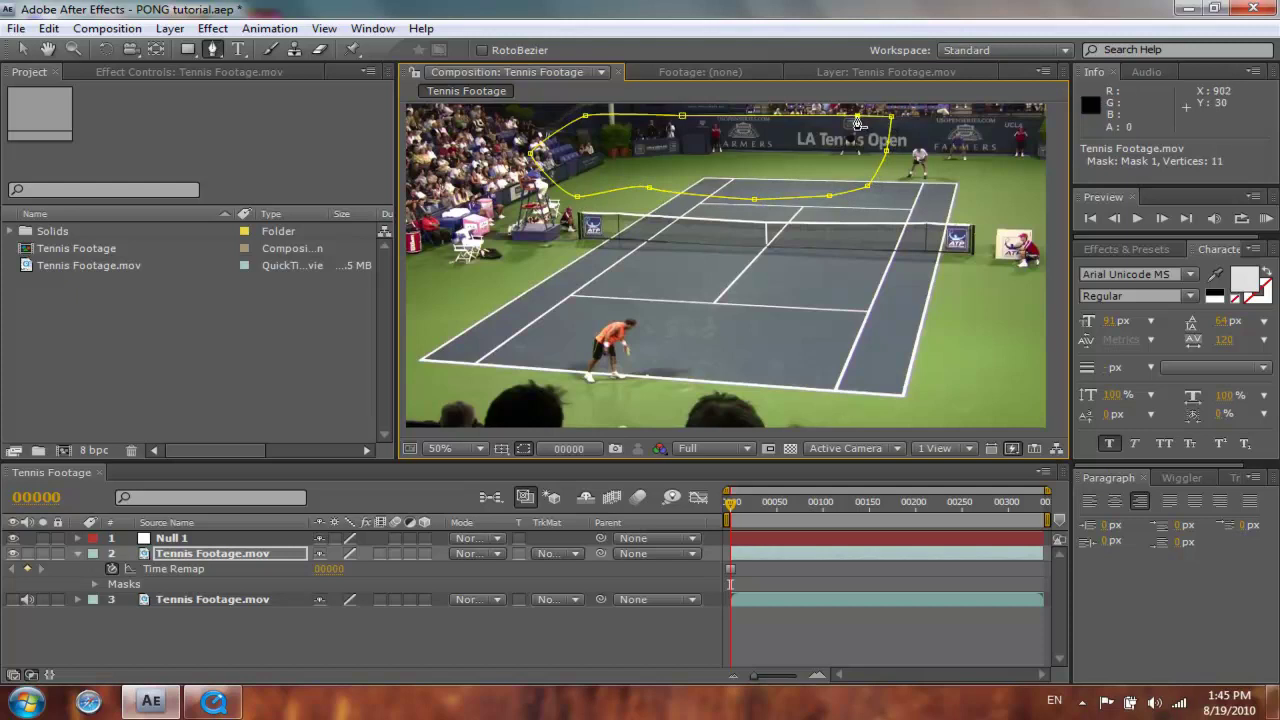
pyautogui.click(858, 119)
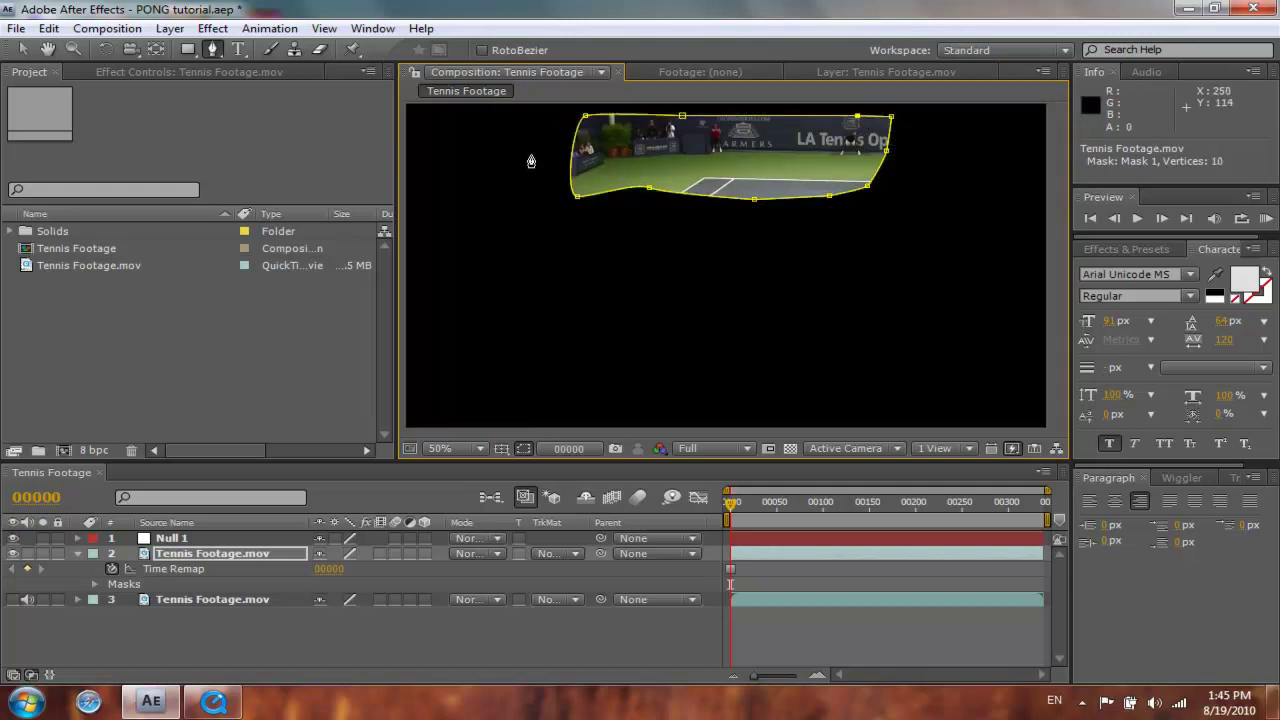
# Delete a stray mask vertex, show layer 3, hide mask paths, and parent the layer to Null 1.
pyautogui.keyDown('ctrl'); pyautogui.click(576, 195); pyautogui.keyUp('ctrl')
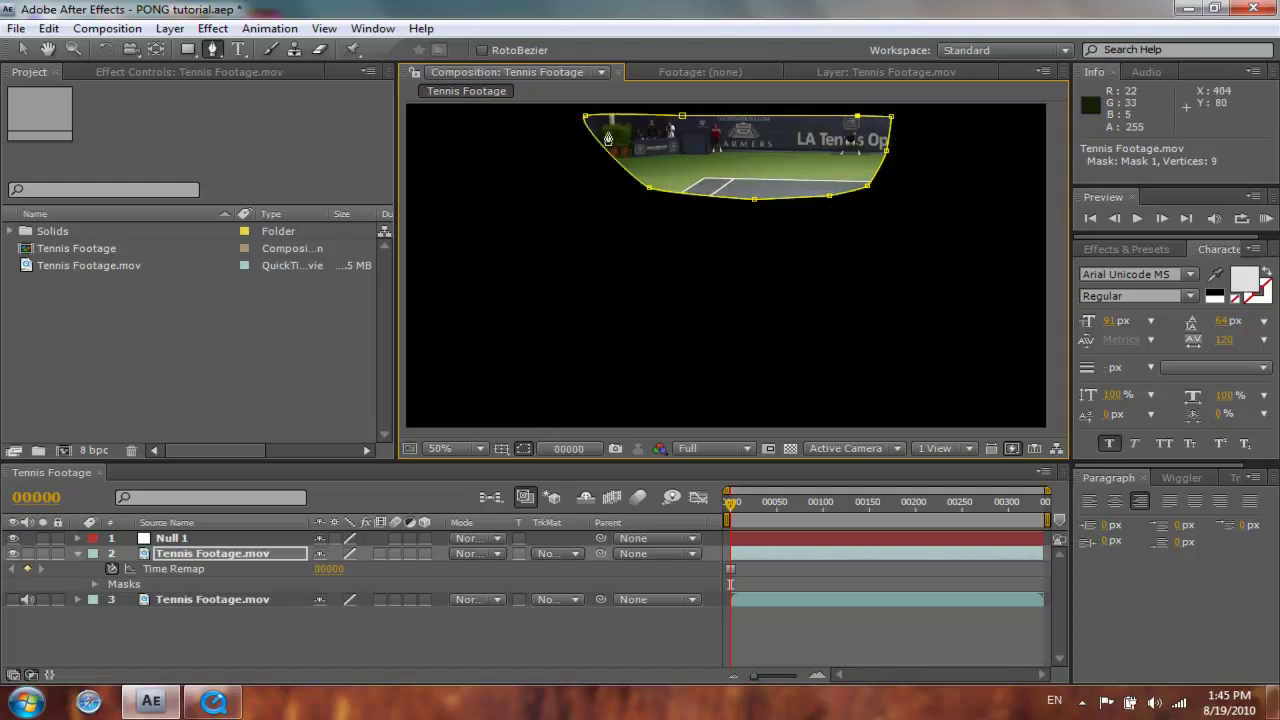
pyautogui.press('v')
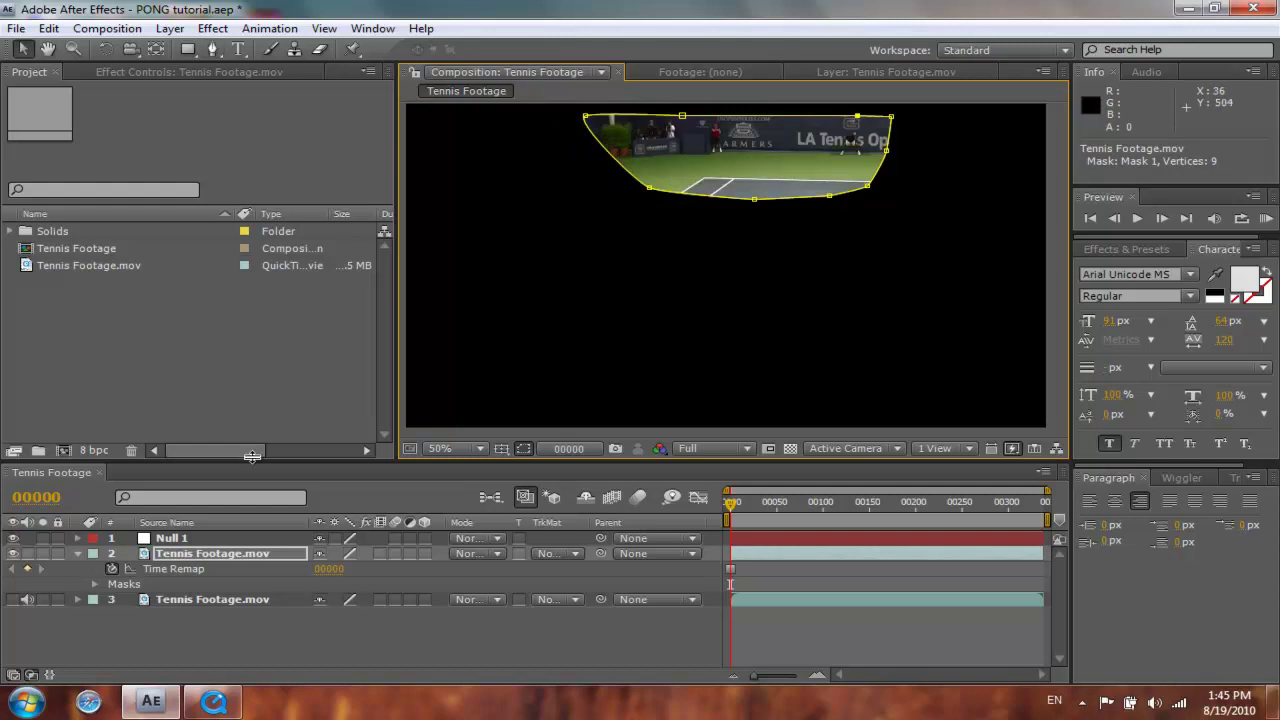
pyautogui.click(13, 599)
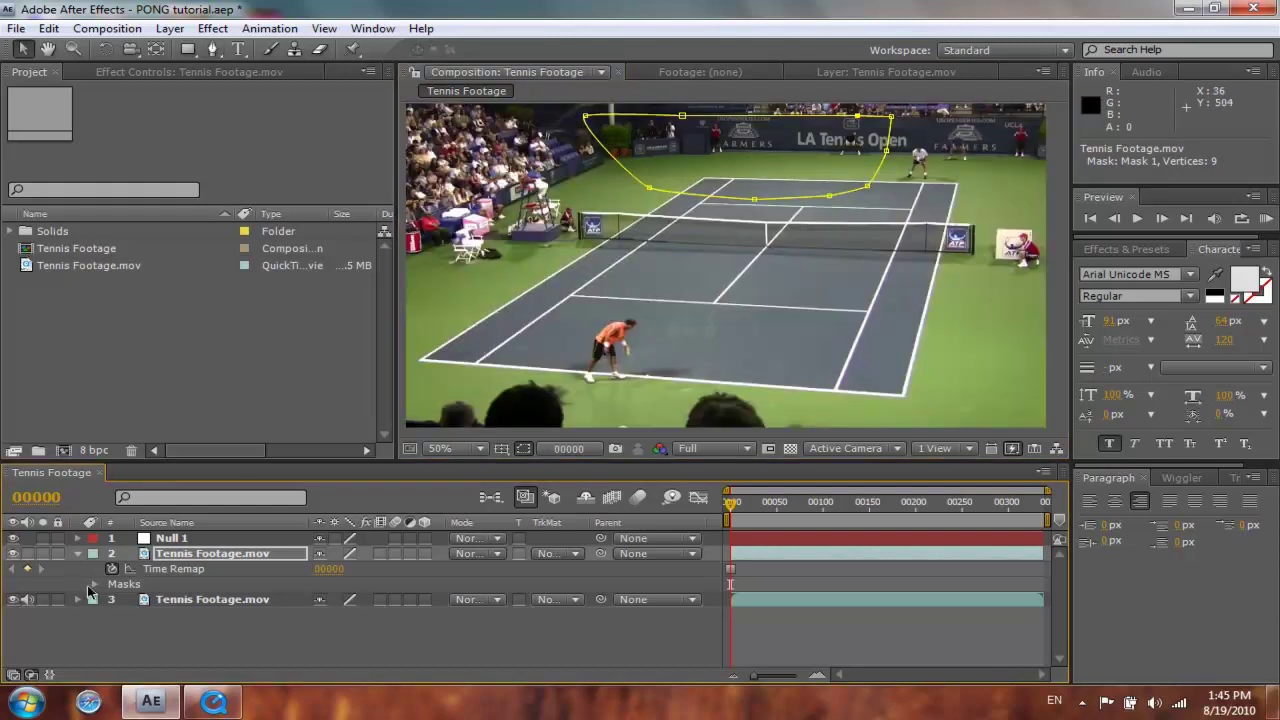
pyautogui.click(524, 448)
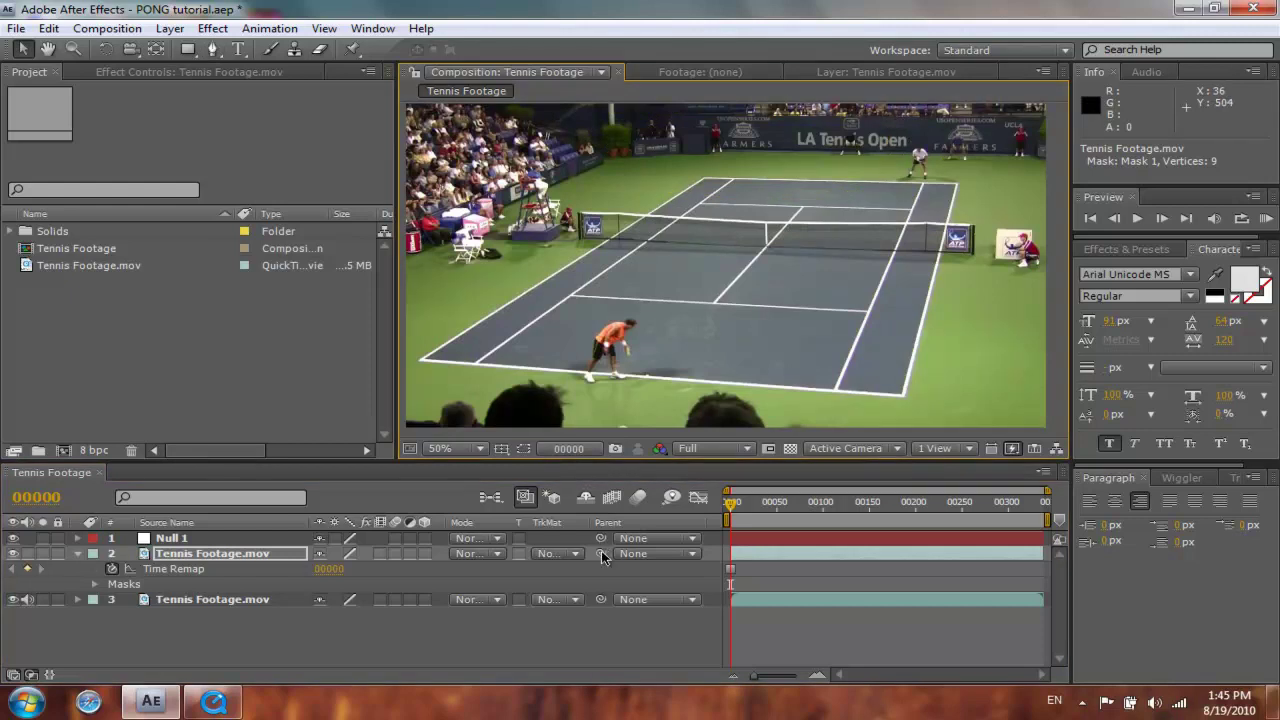
pyautogui.moveTo(601, 553); pyautogui.dragTo(196, 538)
# Rename layer 2 to 'empty still left' and run a RAM Preview of the composition.
pyautogui.click(198, 562)
pyautogui.press('Return')
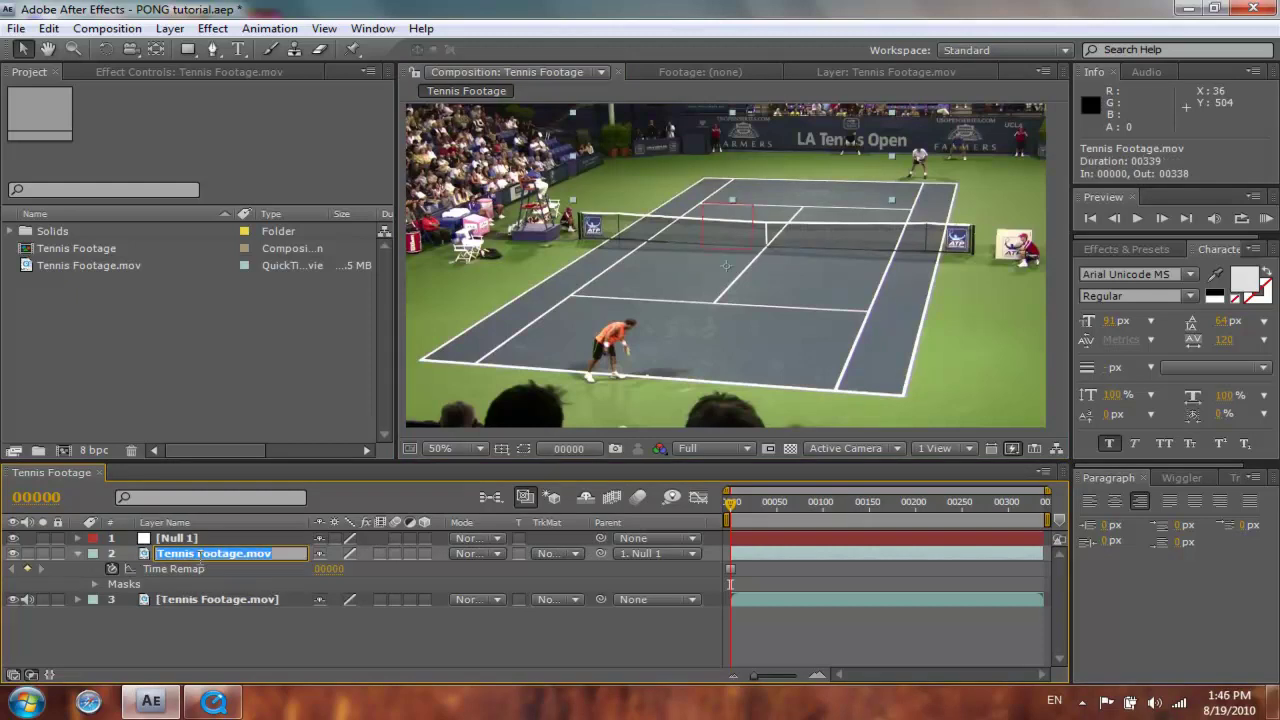
pyautogui.write('empty still left')
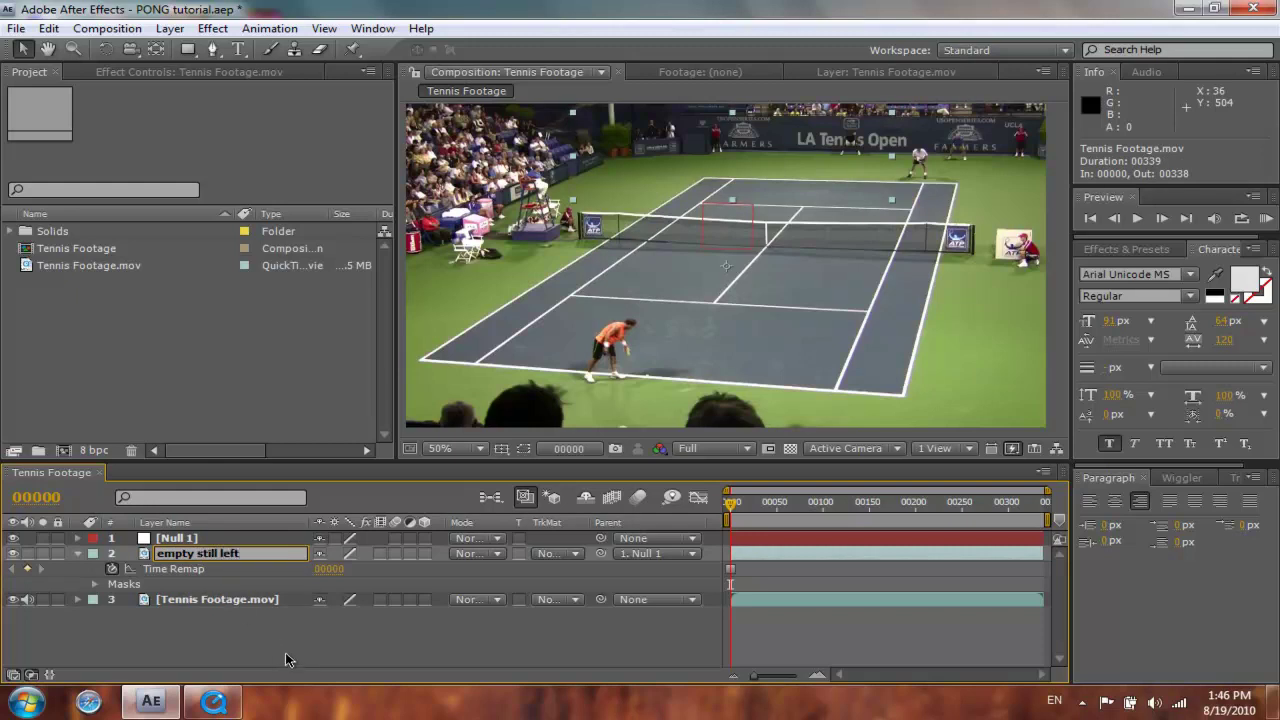
pyautogui.press('Return')
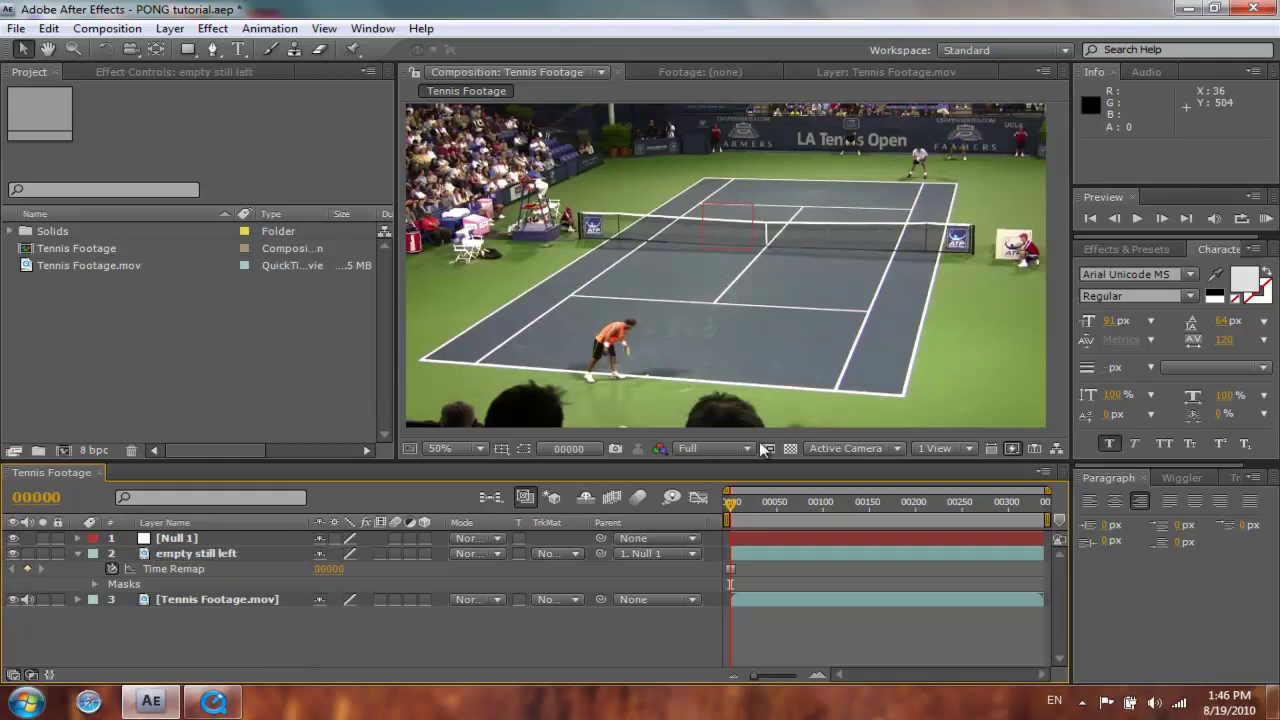
pyautogui.click(1263, 222)
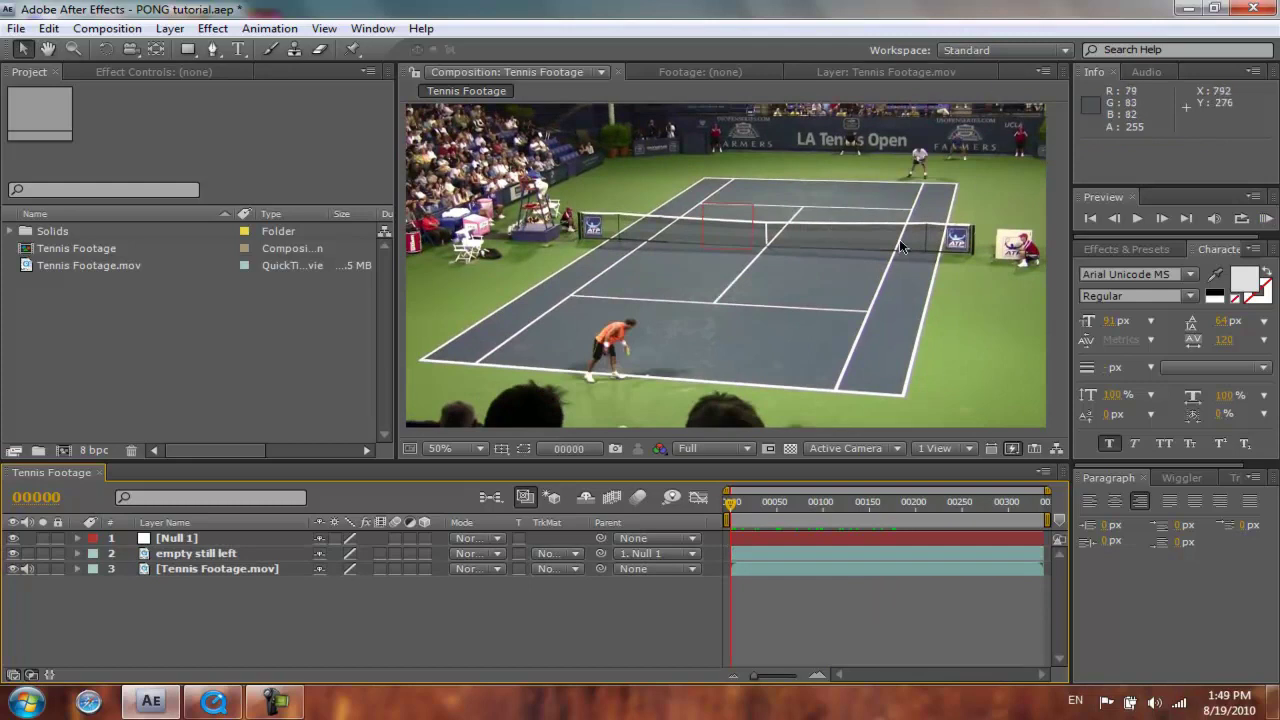
# Duplicate the full footage layer and name the copy 'empty still right'.
pyautogui.click(244, 570)
pyautogui.hotkey('ctrl', 'd')
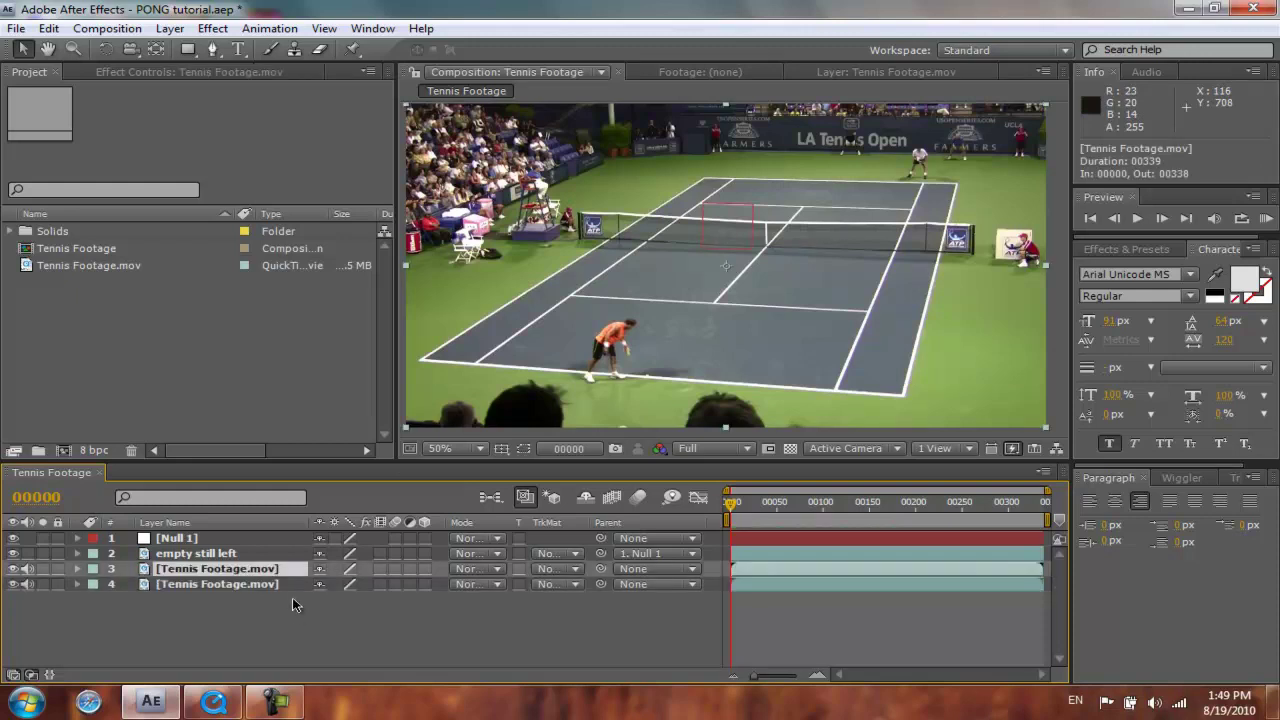
pyautogui.press('Return')
pyautogui.write('empty still')
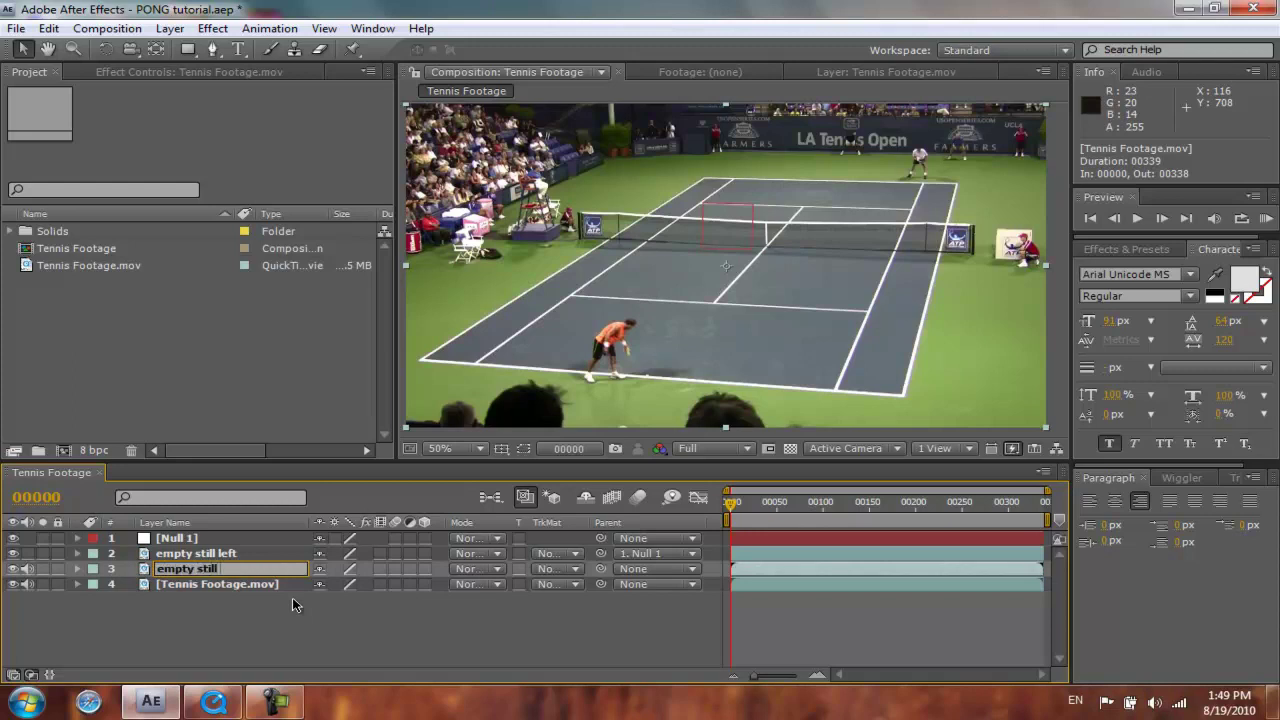
pyautogui.press('Return')
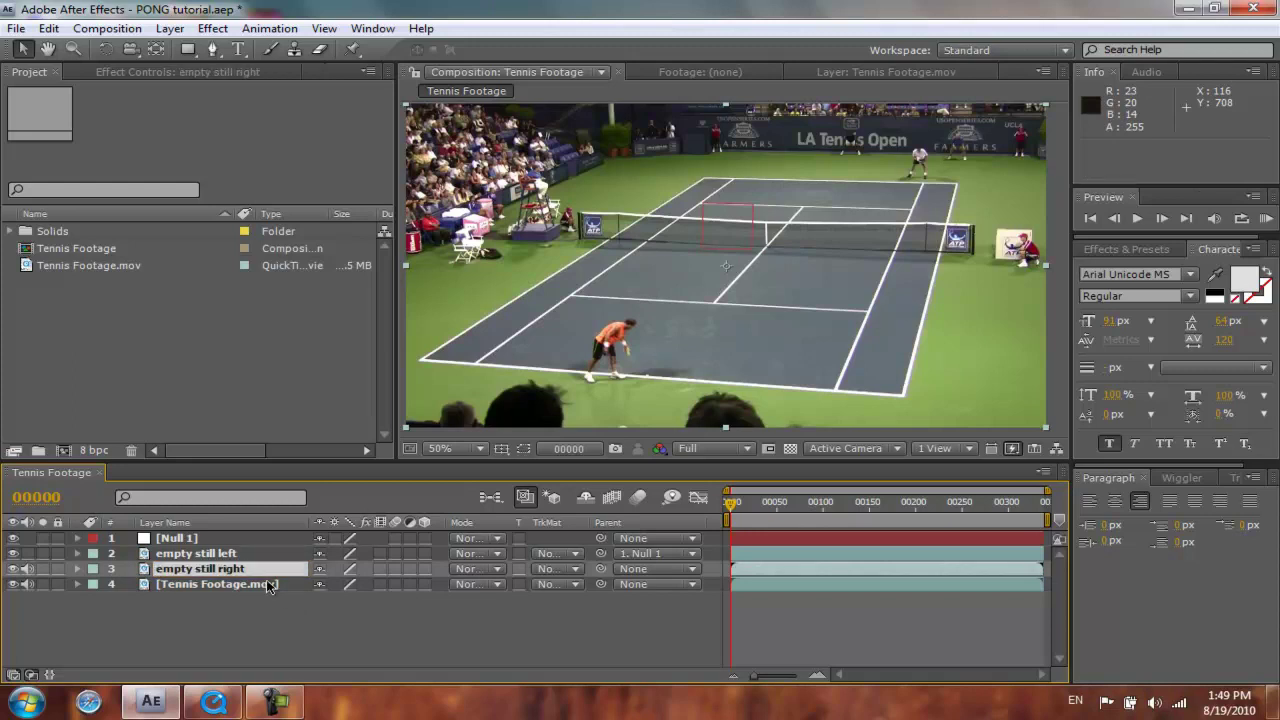
# Freeze 'empty still right' at frame 00207 and hide the 'empty still left' layer.
pyautogui.rightClick(268, 586)
pyautogui.moveTo(368, 198)
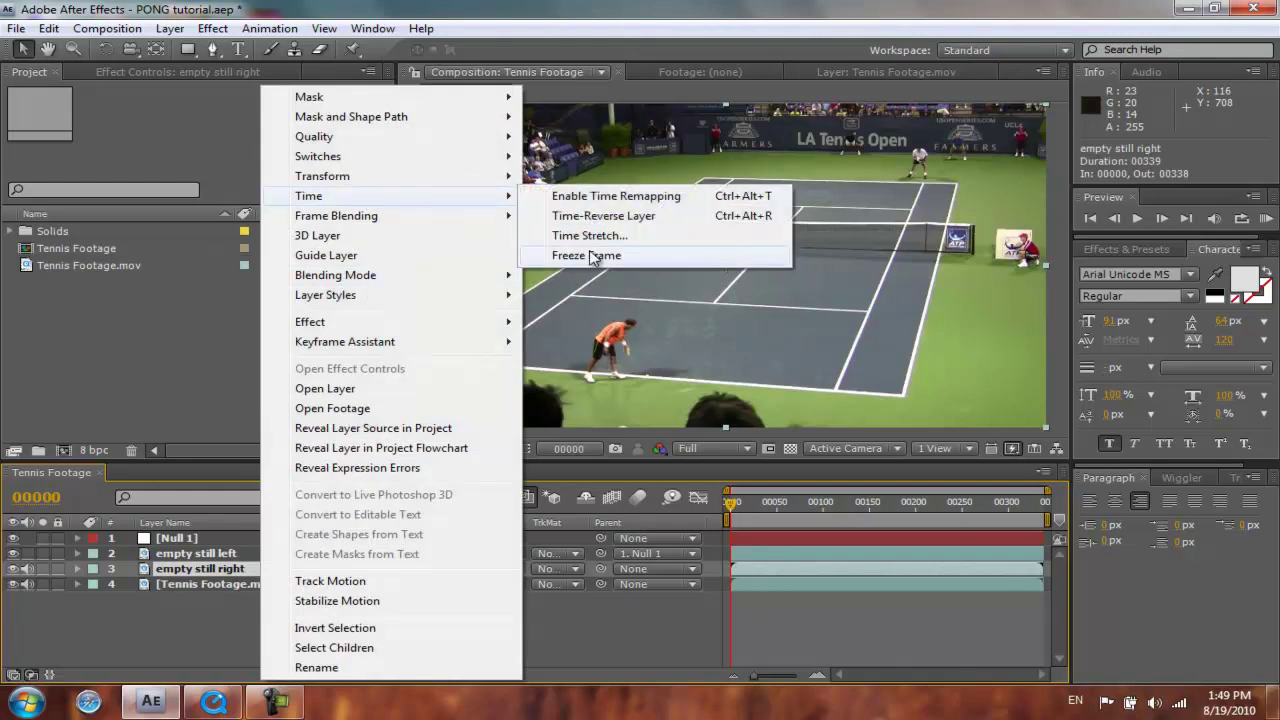
pyautogui.click(735, 508)
pyautogui.moveTo(730, 508); pyautogui.dragTo(922, 512)
pyautogui.rightClick(267, 571)
pyautogui.moveTo(400, 198)
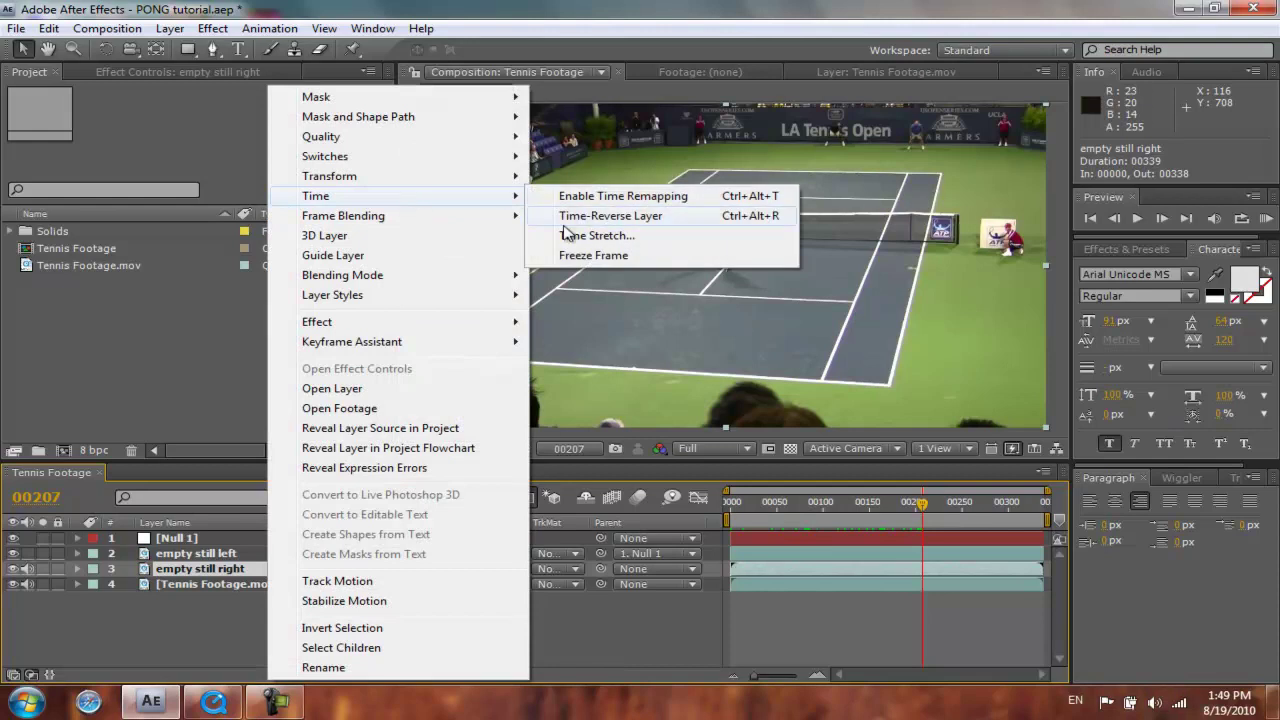
pyautogui.click(575, 255)
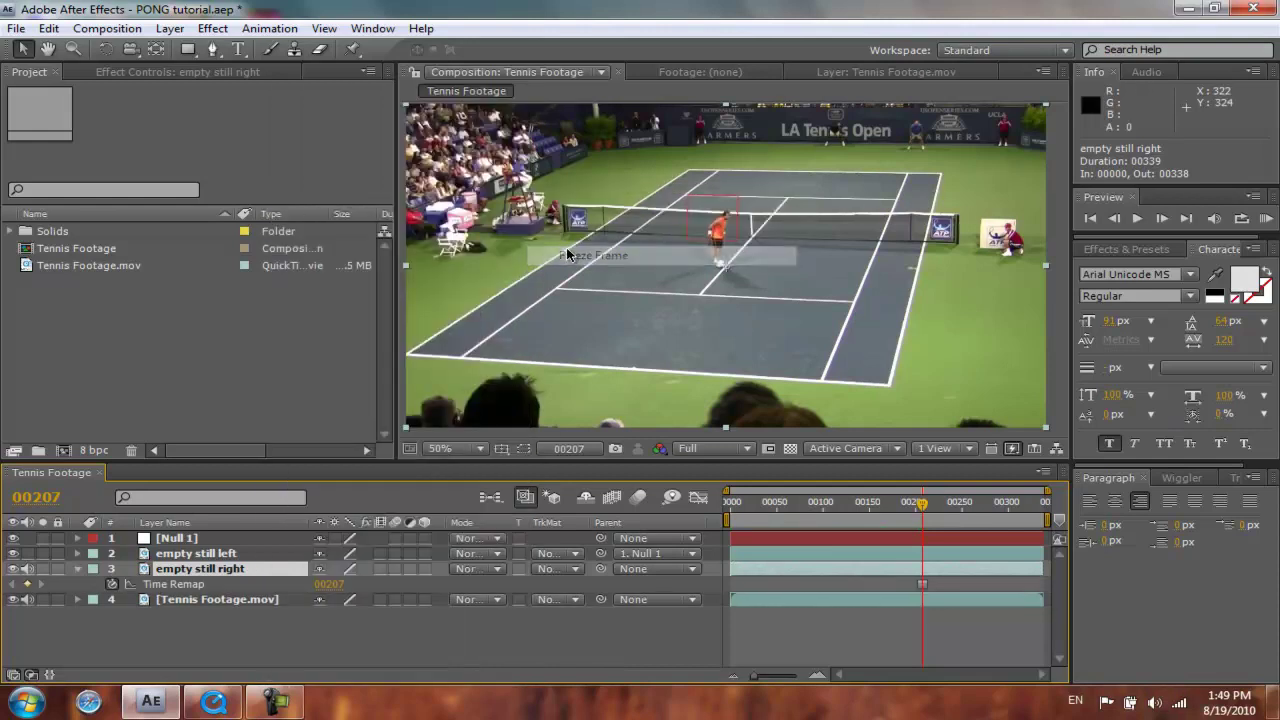
pyautogui.click(13, 553)
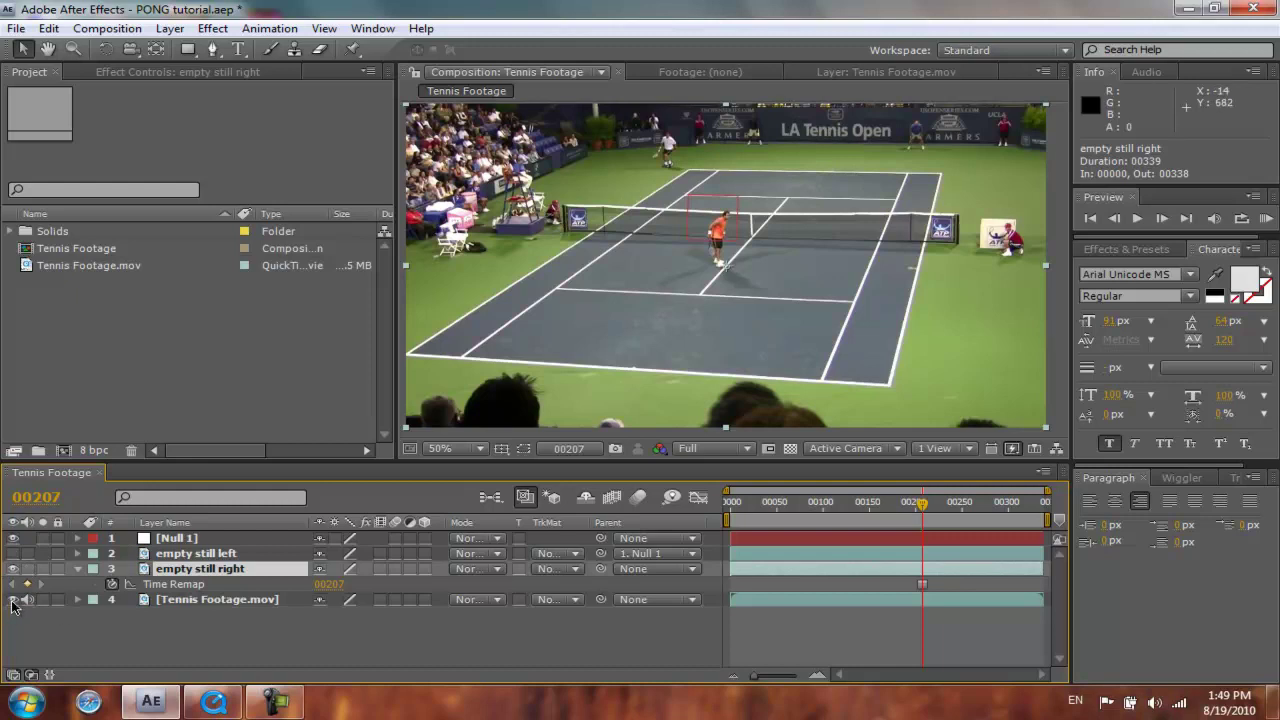
# Draw a closed Pen mask on layer 3 from the top of the frame around the court's far right end.
pyautogui.press('g')
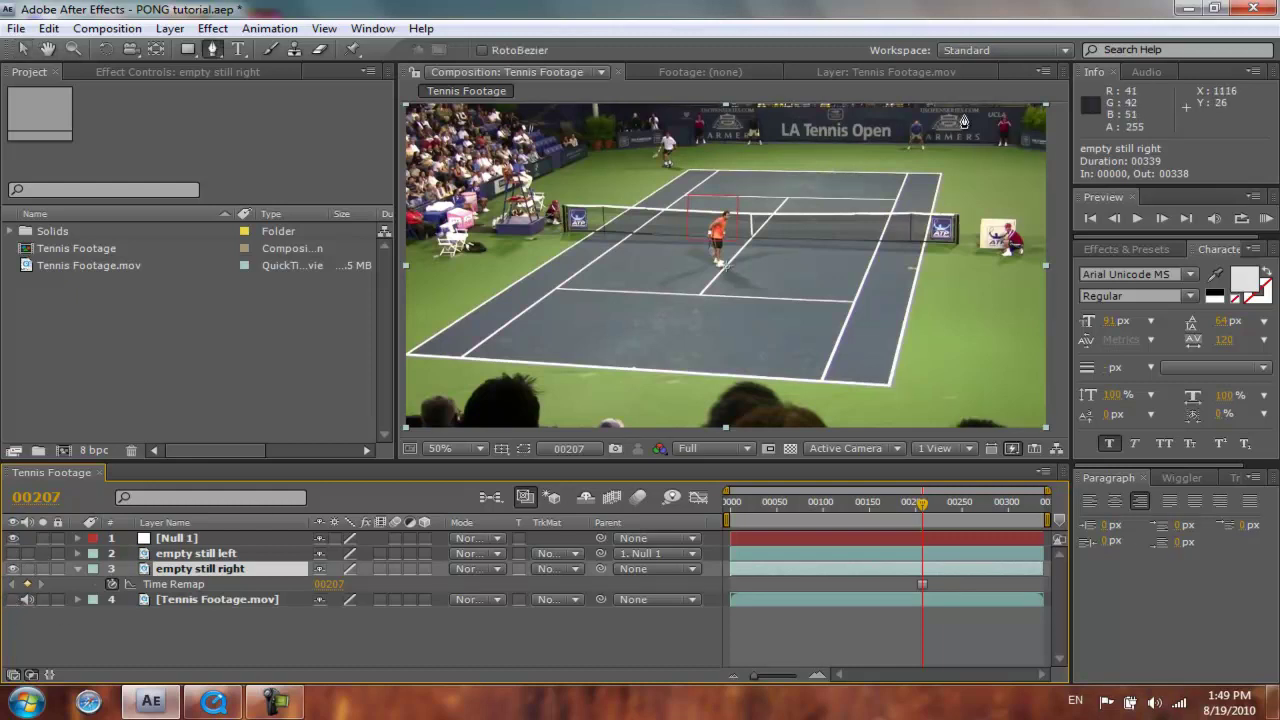
pyautogui.click(966, 110)
pyautogui.click(872, 107)
pyautogui.click(815, 107)
pyautogui.click(786, 143)
pyautogui.click(786, 174)
pyautogui.click(799, 176)
pyautogui.click(843, 178)
pyautogui.click(895, 179)
pyautogui.click(918, 178)
pyautogui.click(938, 177)
pyautogui.click(975, 172)
pyautogui.click(977, 136)
pyautogui.click(966, 110)
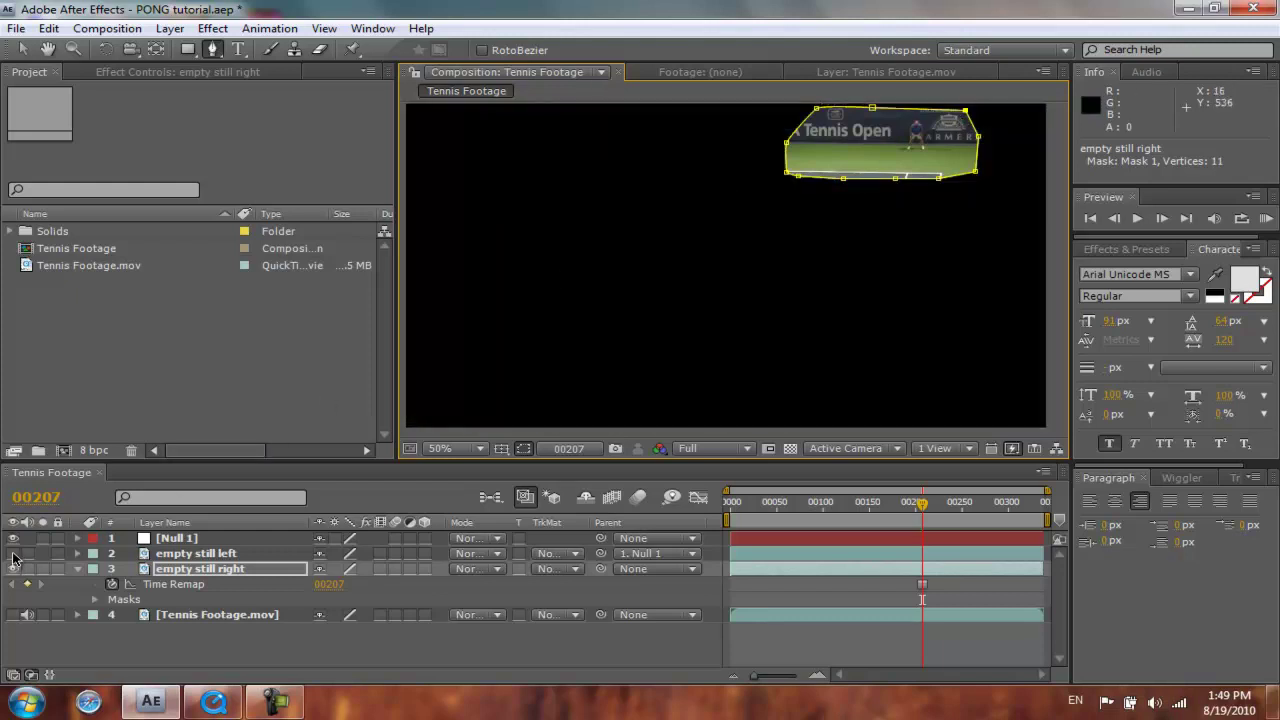
# Make the empty still left and full footage layers visible again and collapse the layer properties.
pyautogui.click(13, 554)
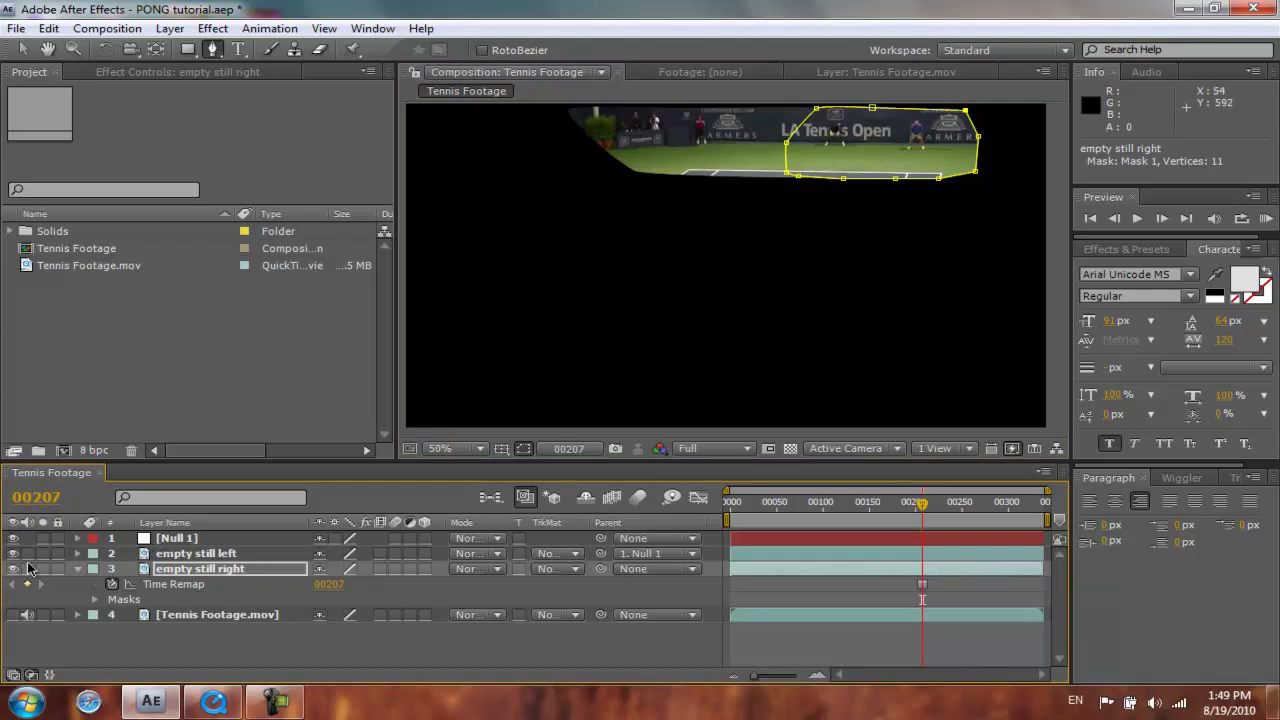
pyautogui.click(13, 615)
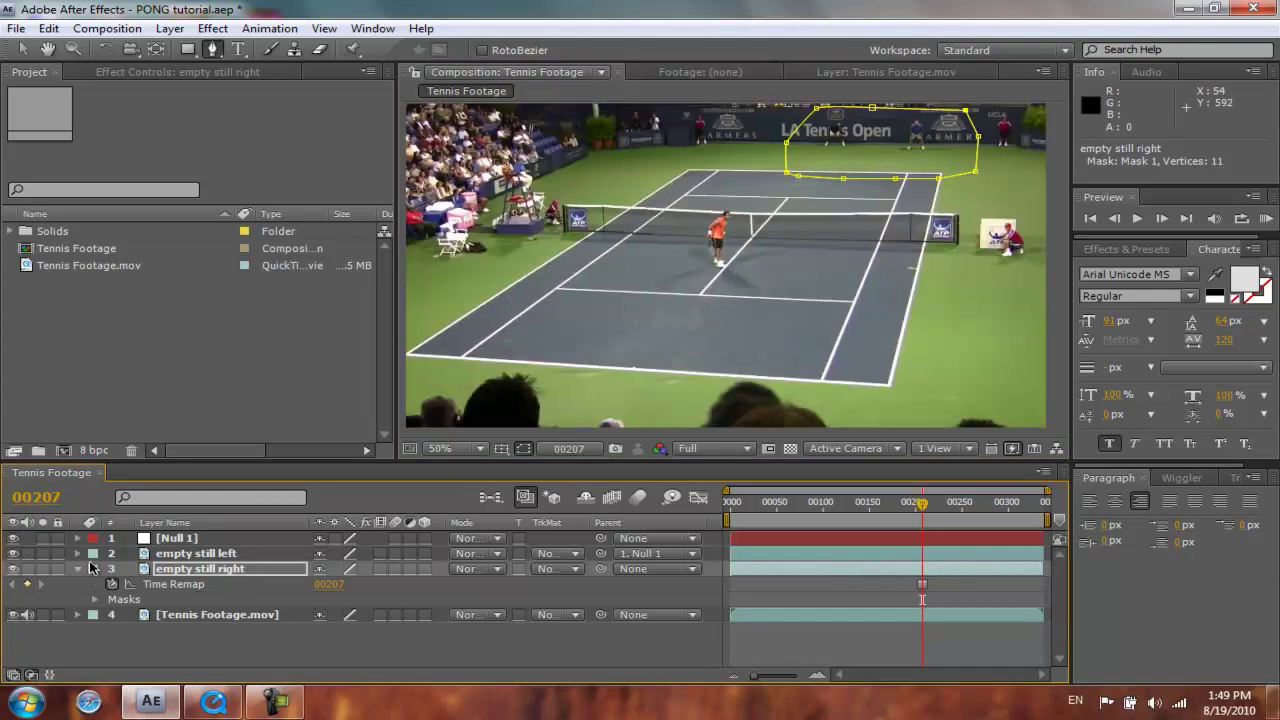
pyautogui.click(78, 569)
pyautogui.click(522, 449)
# Parent empty still right to Null 1 and RAM-preview the result.
pyautogui.click(1266, 219)
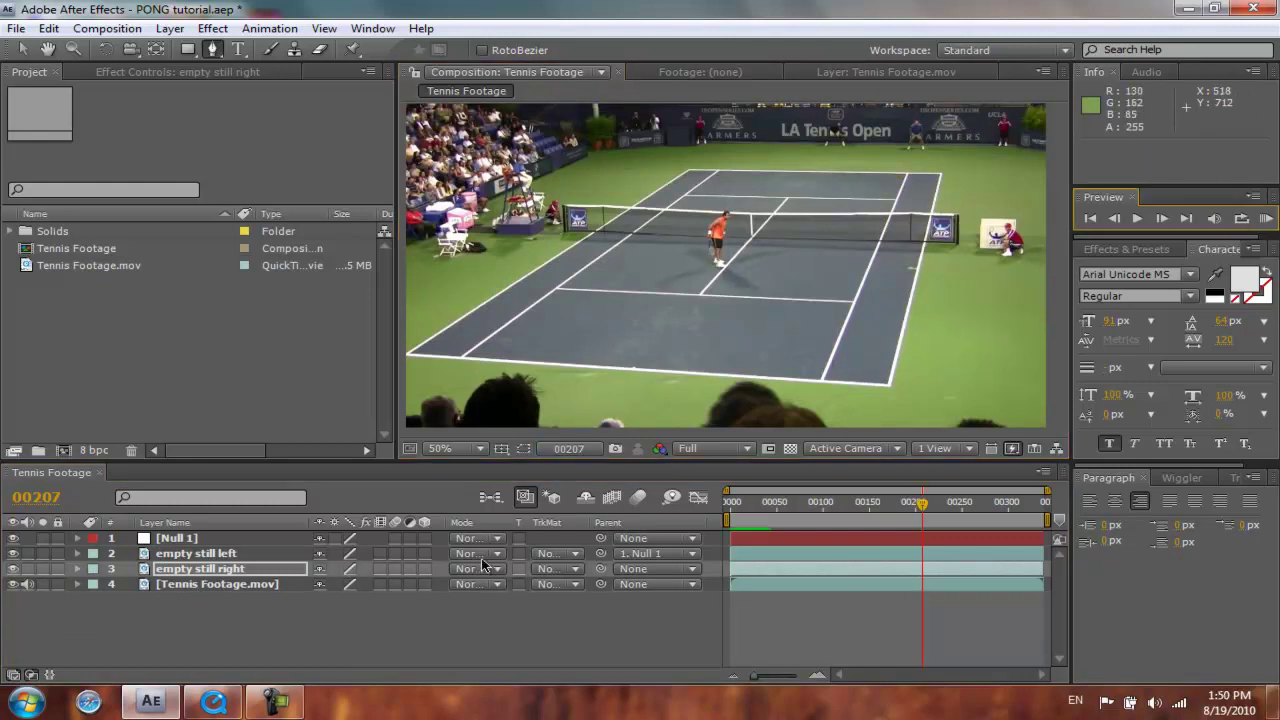
pyautogui.moveTo(601, 569); pyautogui.dragTo(183, 546)
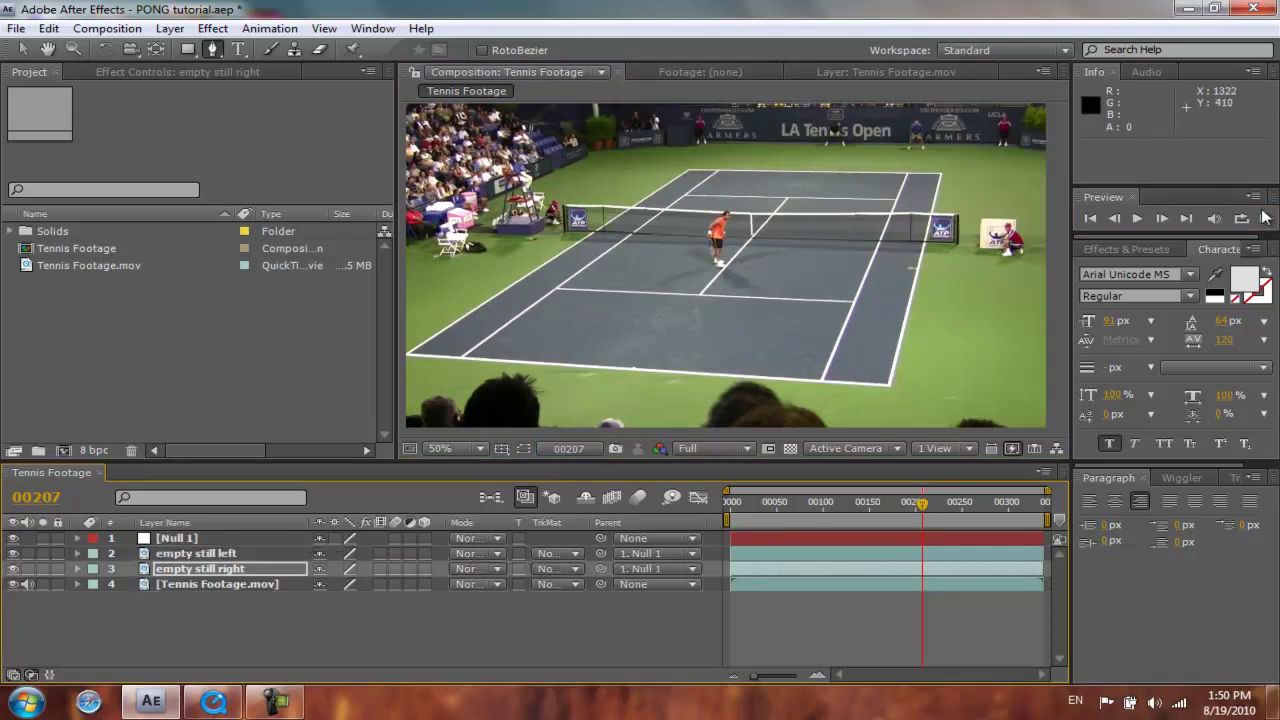
pyautogui.click(1266, 219)
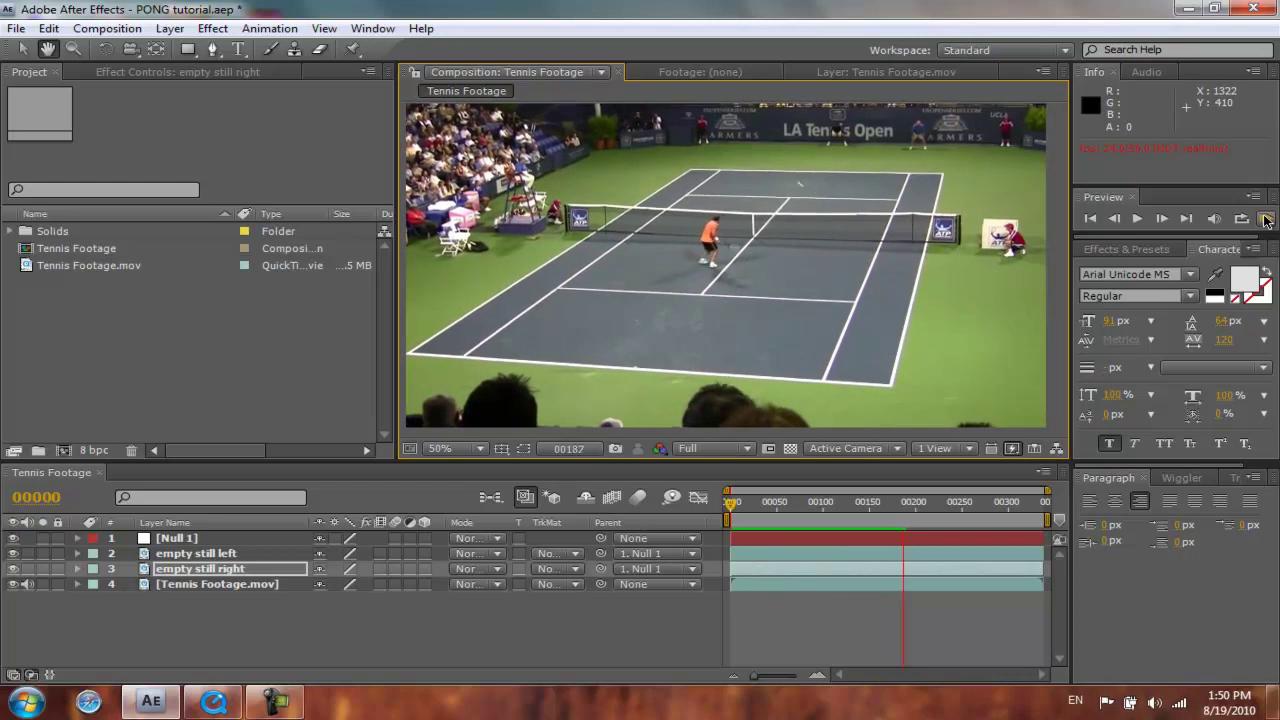
pyautogui.press('g')
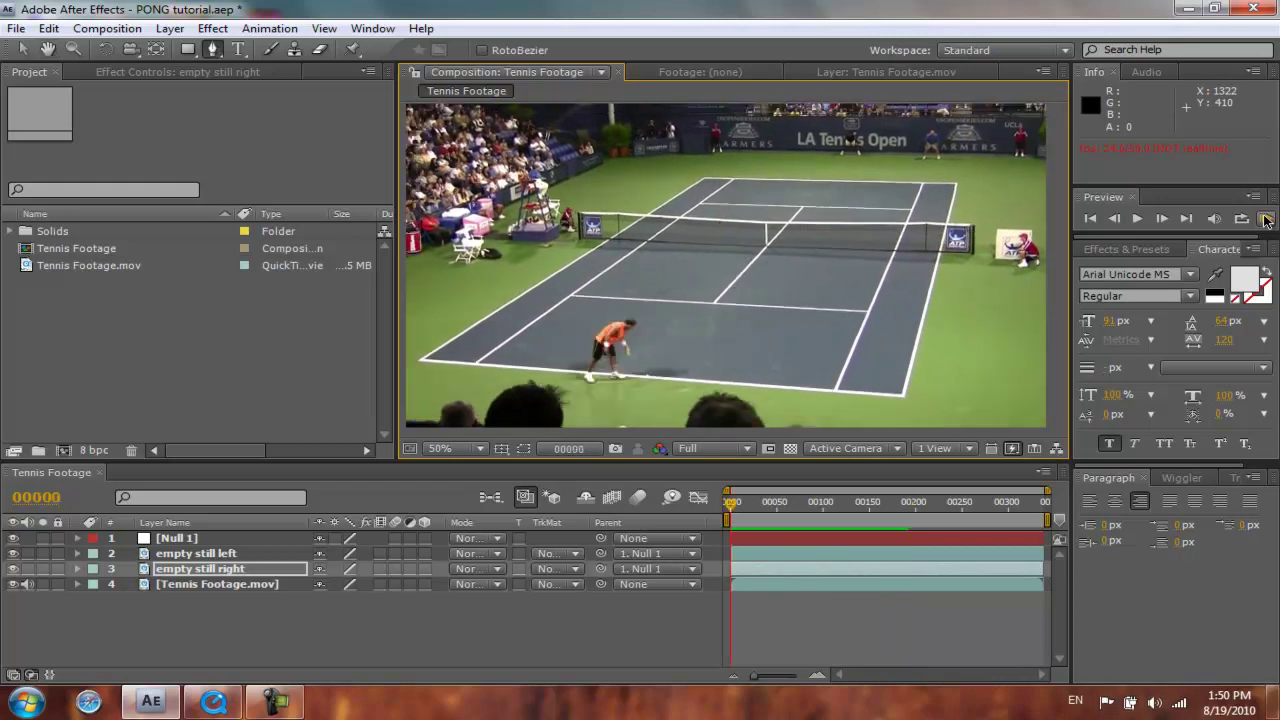
pyautogui.press('v')
pyautogui.hotkey('ctrl', 'Up')
pyautogui.click(249, 625)
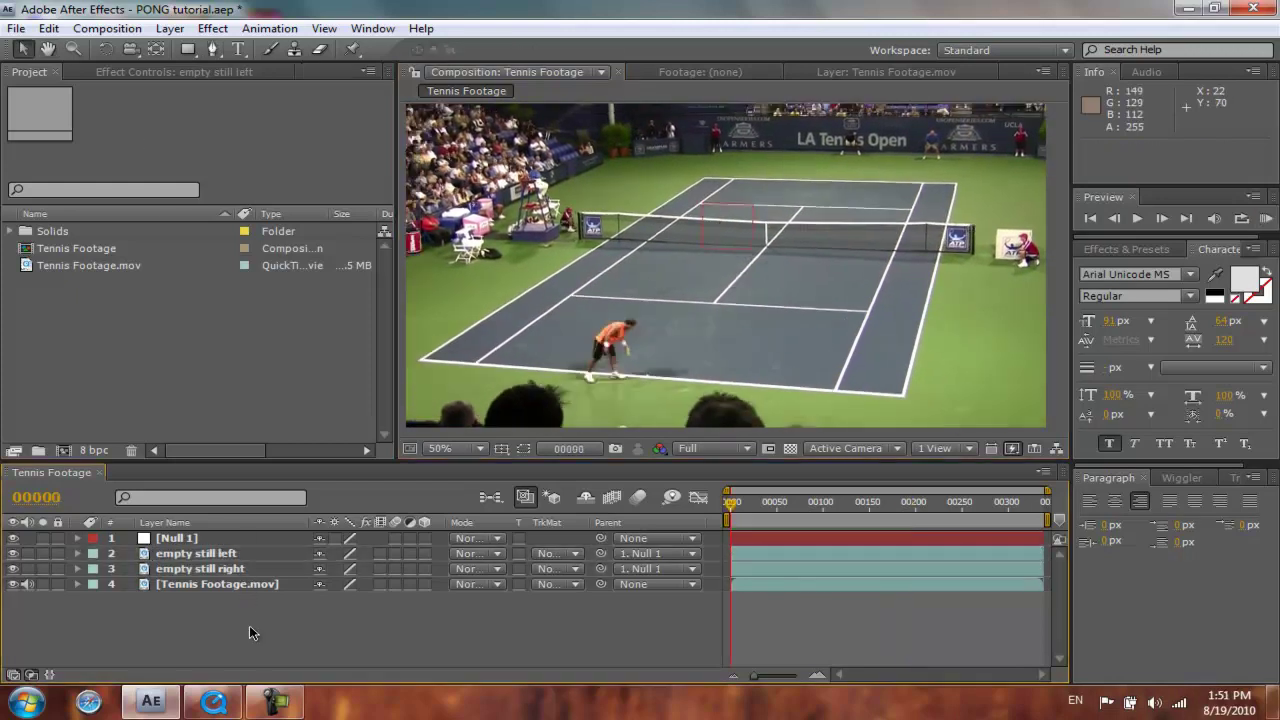
pyautogui.click(117, 30)
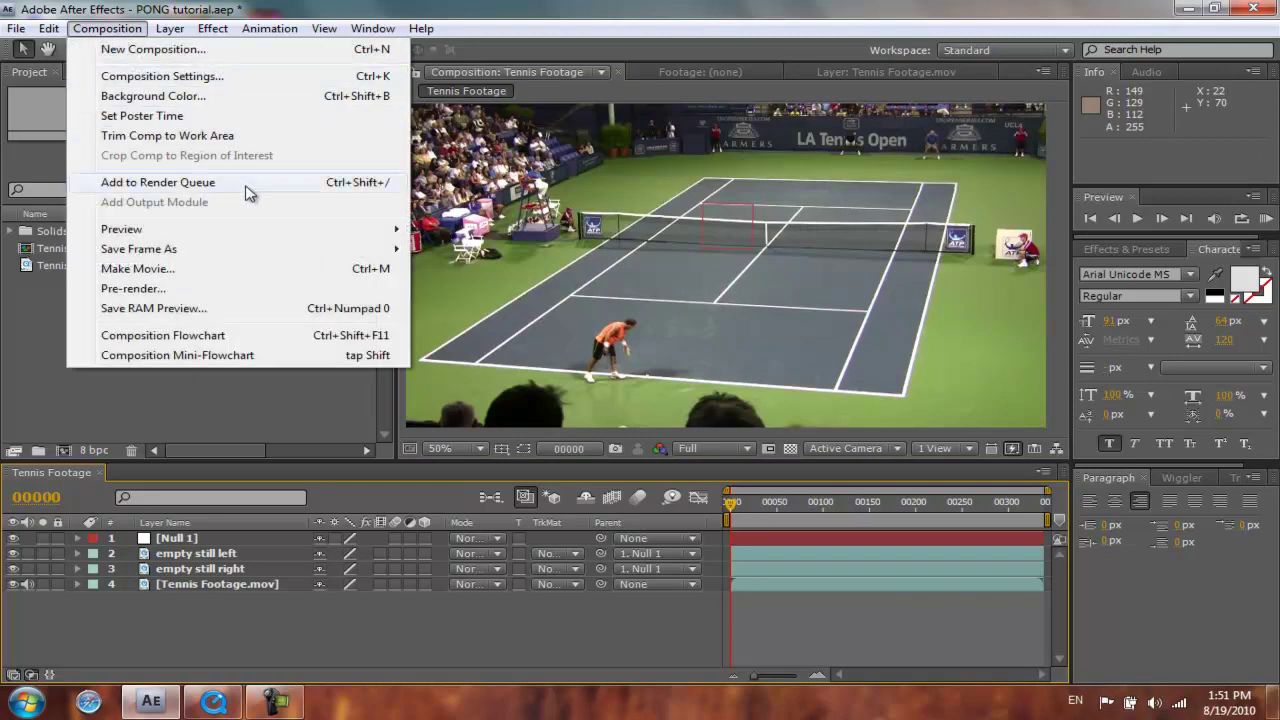
# Add the comp to the Render Queue with output file name Tennis Footage_empty.
pyautogui.click(252, 266)
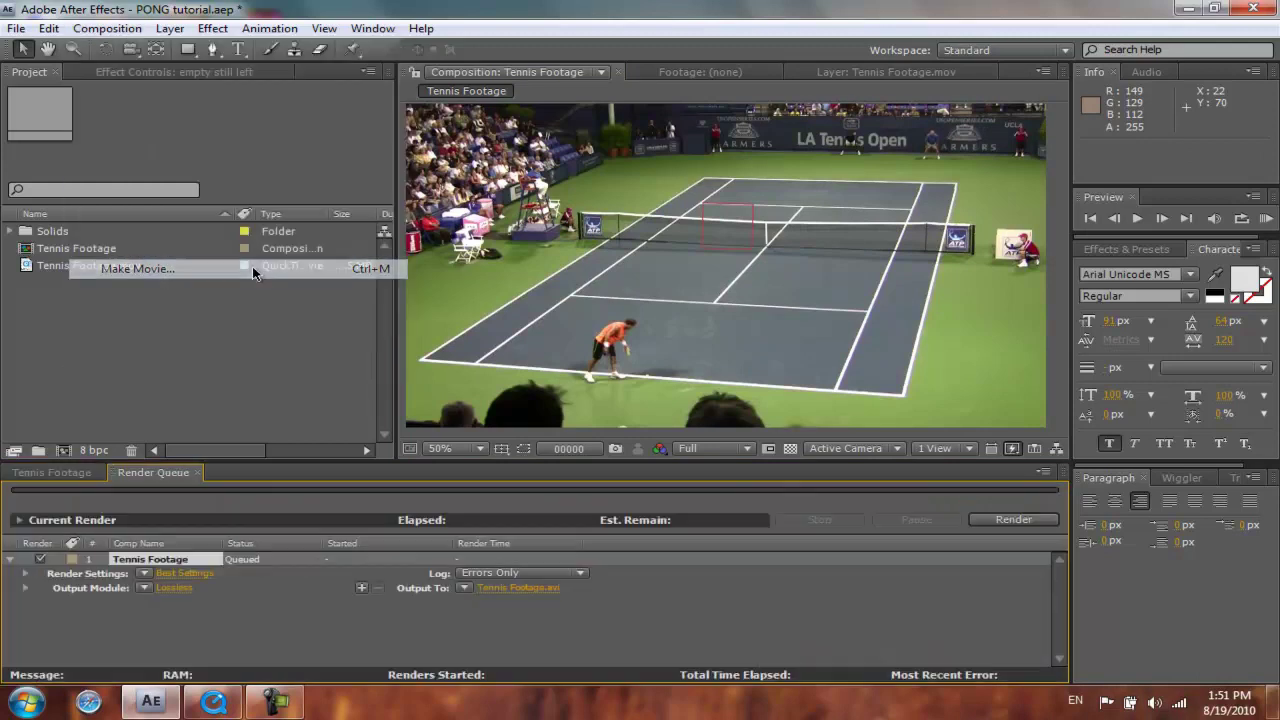
pyautogui.click(520, 588)
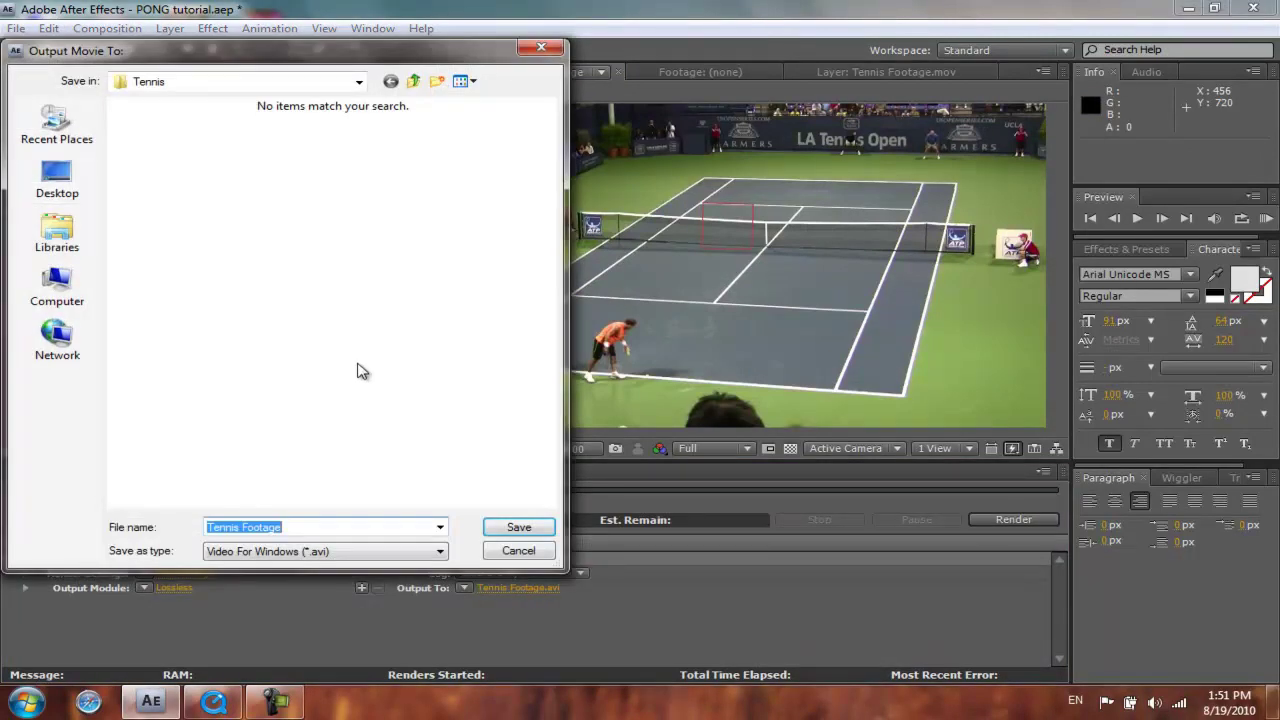
pyautogui.click(375, 526)
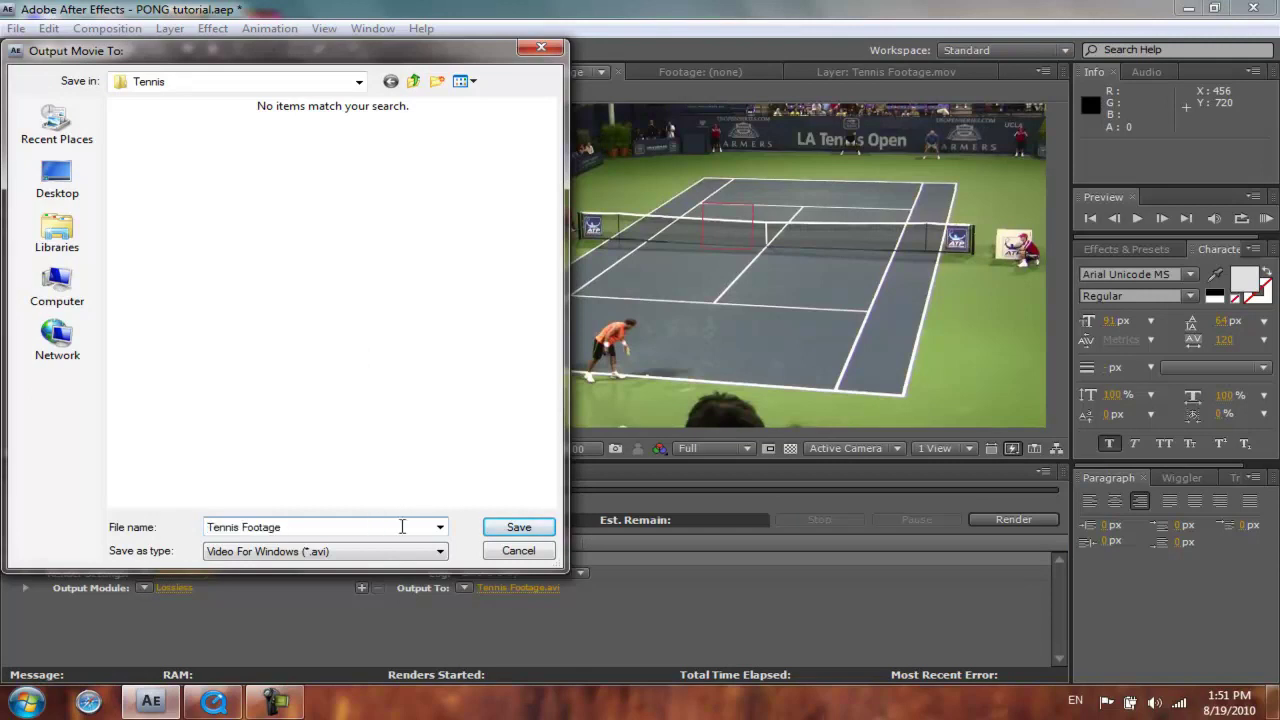
pyautogui.press('Return')
# Set the output module to QuickTime Movie with Audio Output on, then render.
pyautogui.click(185, 584)
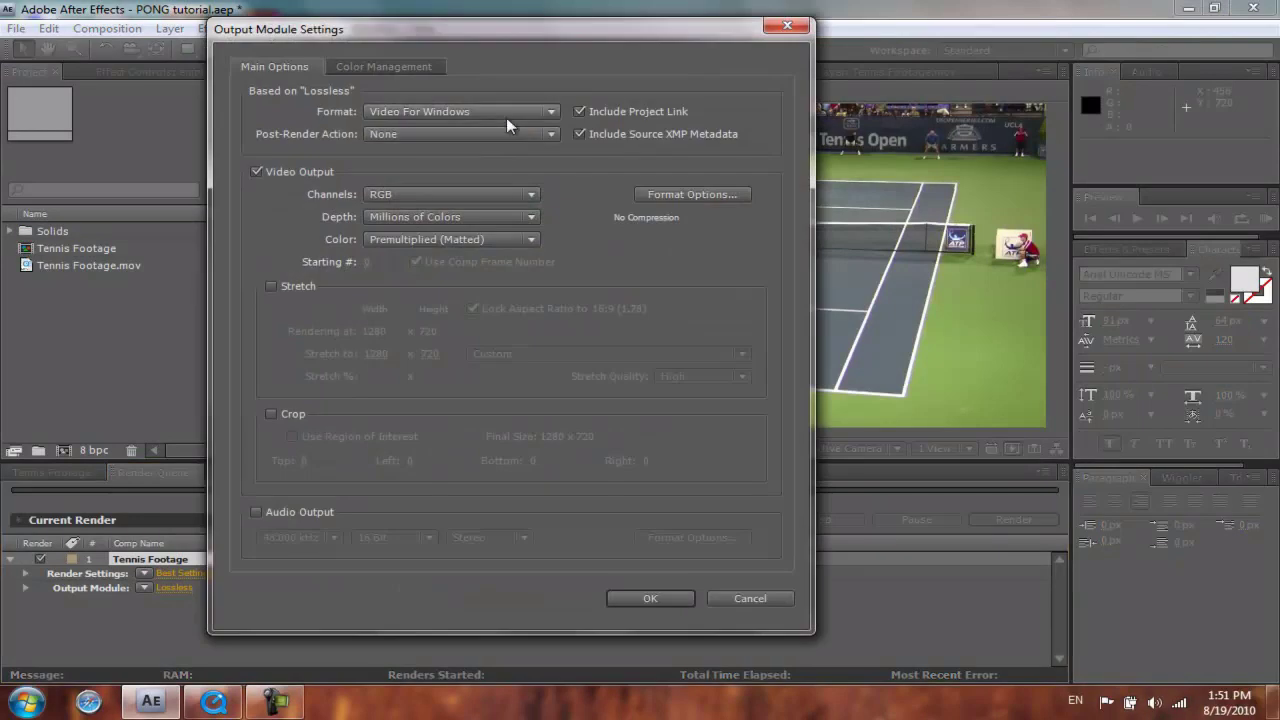
pyautogui.click(510, 113)
pyautogui.click(463, 529)
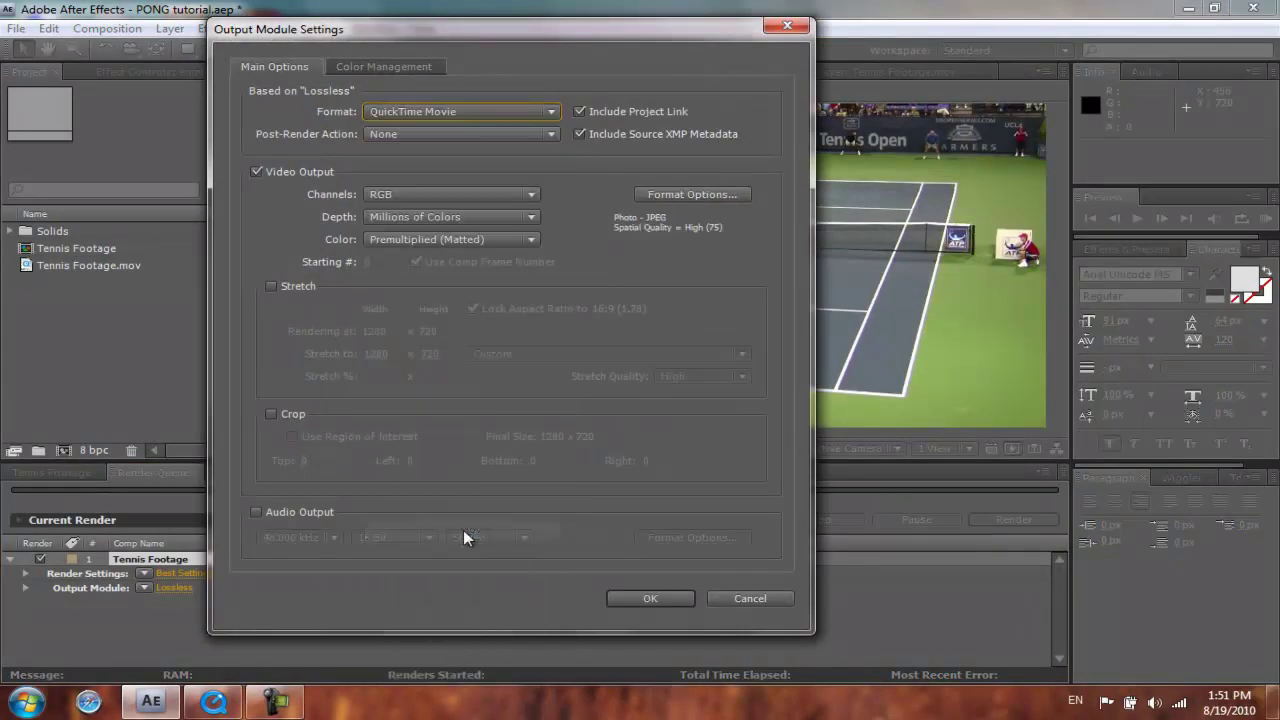
pyautogui.click(310, 513)
pyautogui.click(631, 597)
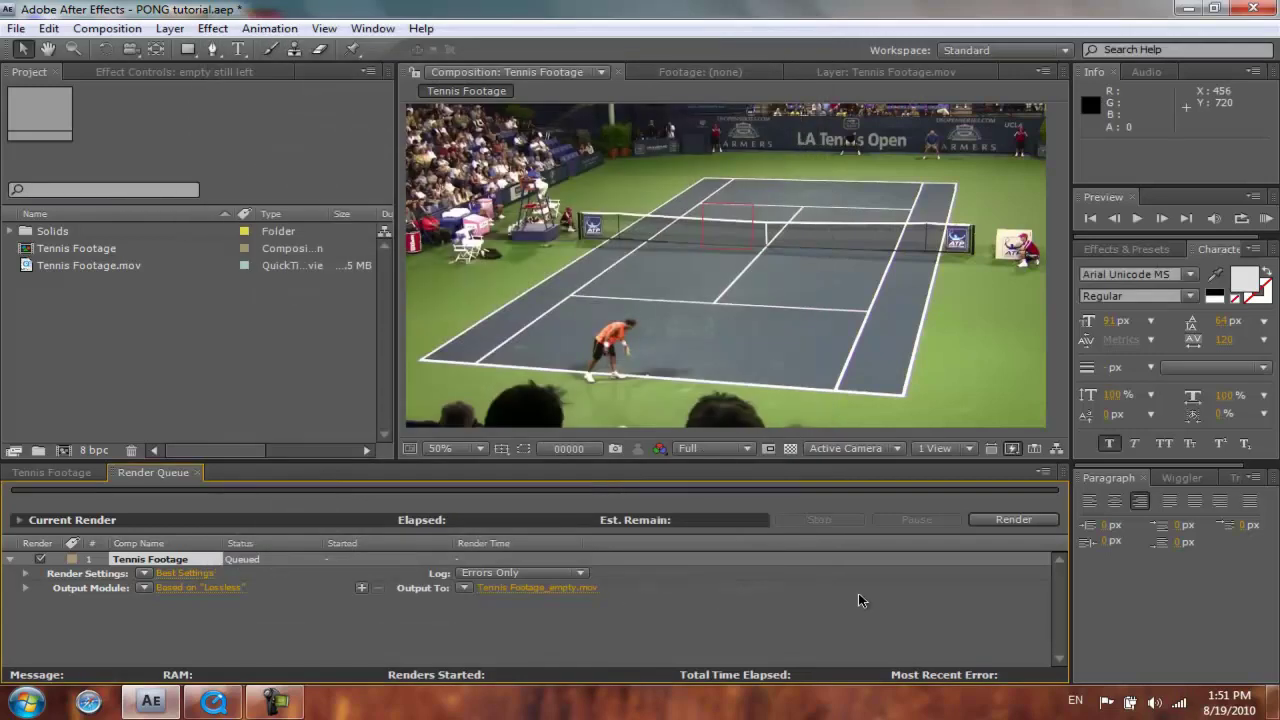
pyautogui.click(1012, 520)
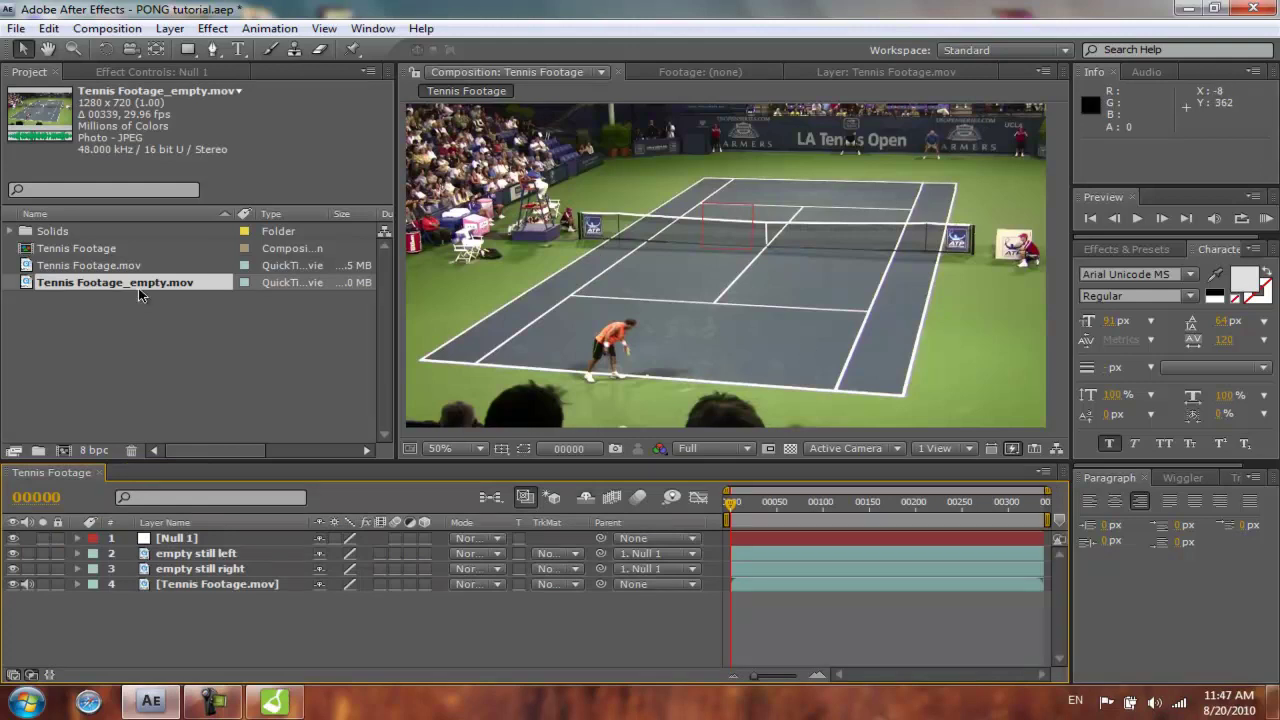
# Select the tennis footage layer, preview it to frame 44, and call up Solid Settings.
pyautogui.click(760, 293)
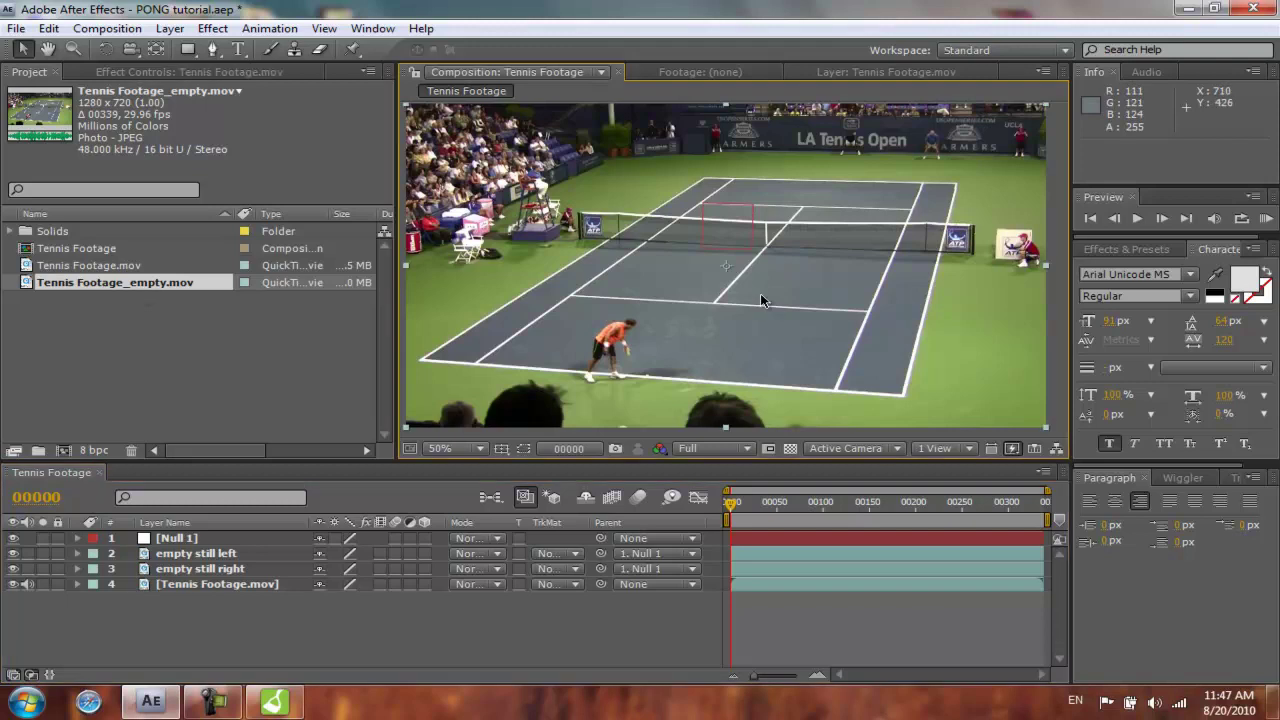
pyautogui.click(1052, 254)
pyautogui.press('space')
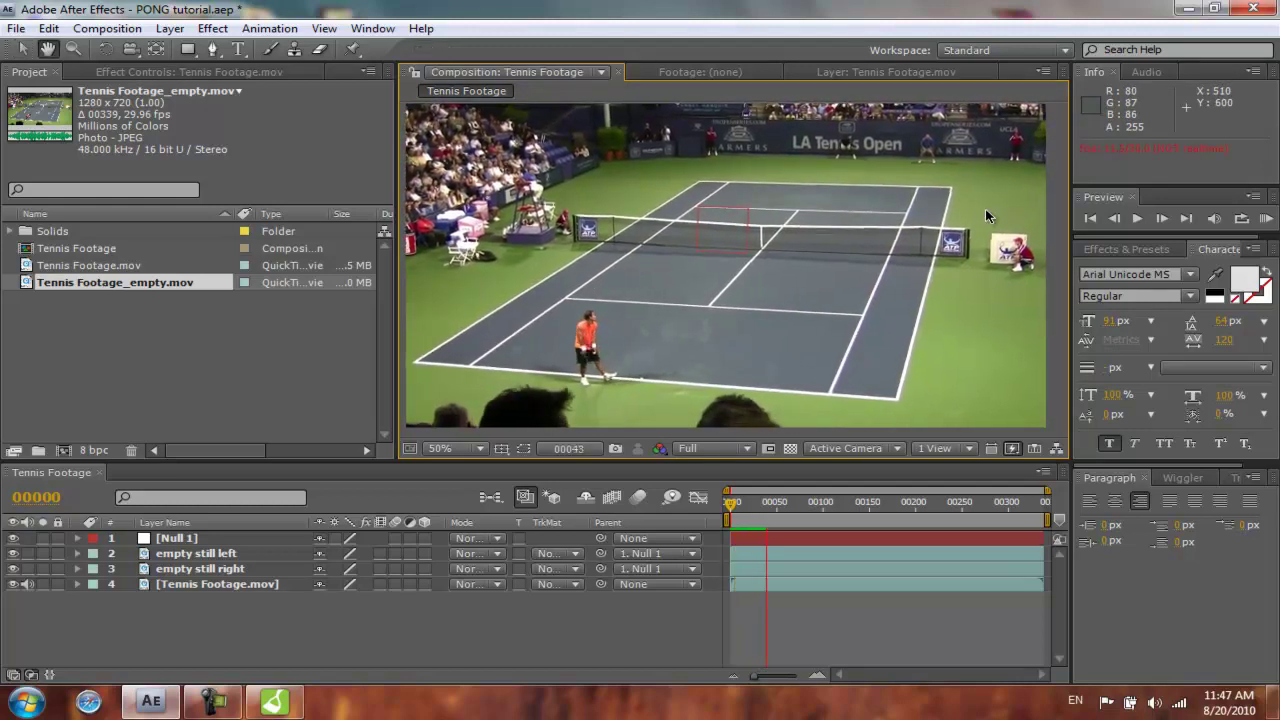
pyautogui.press('space')
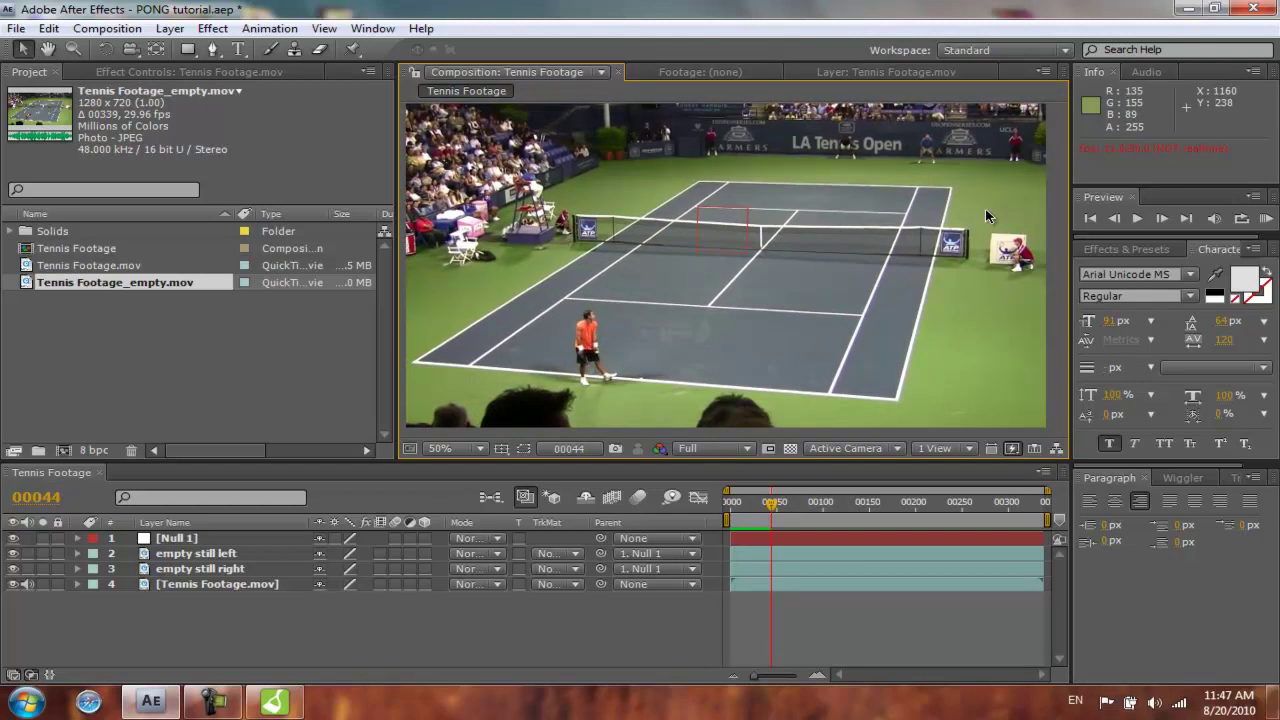
pyautogui.hotkey('ctrl', 'y')
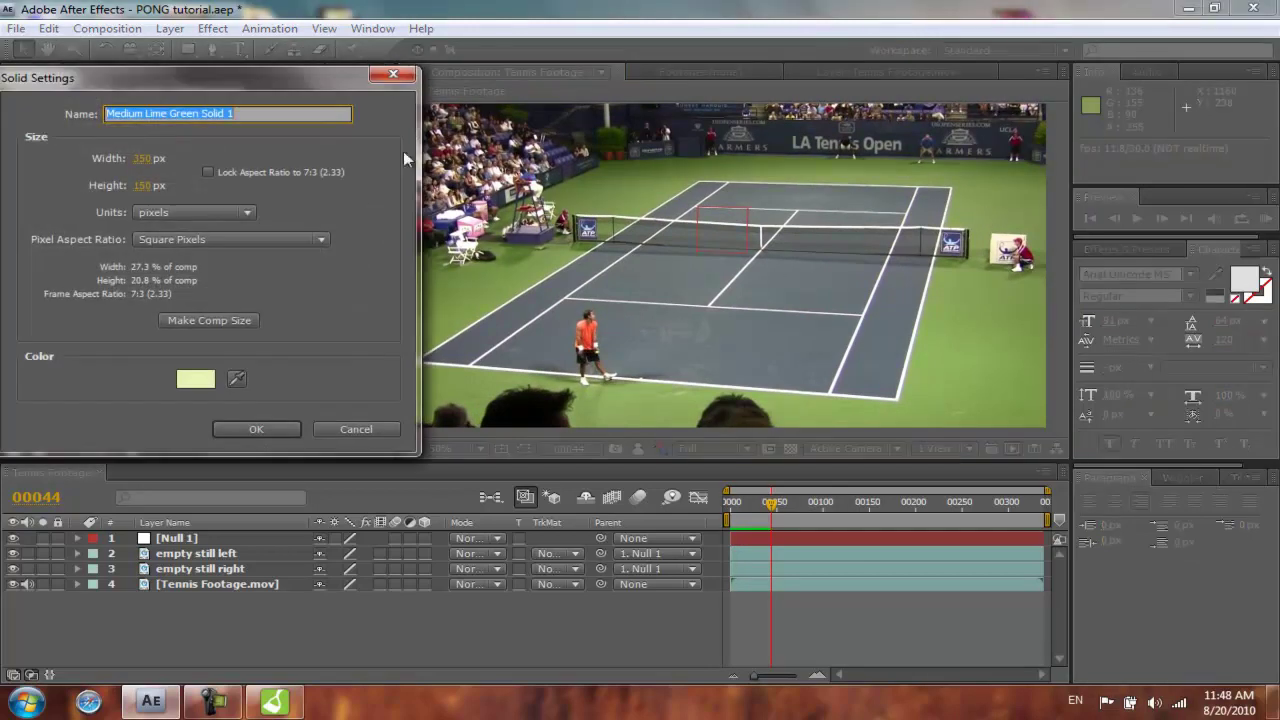
# Create a comp-sized 1280×720 Medium Lime Green Solid 1, scale it to 109%, and hide it.
pyautogui.moveTo(286, 75); pyautogui.dragTo(587, 99)
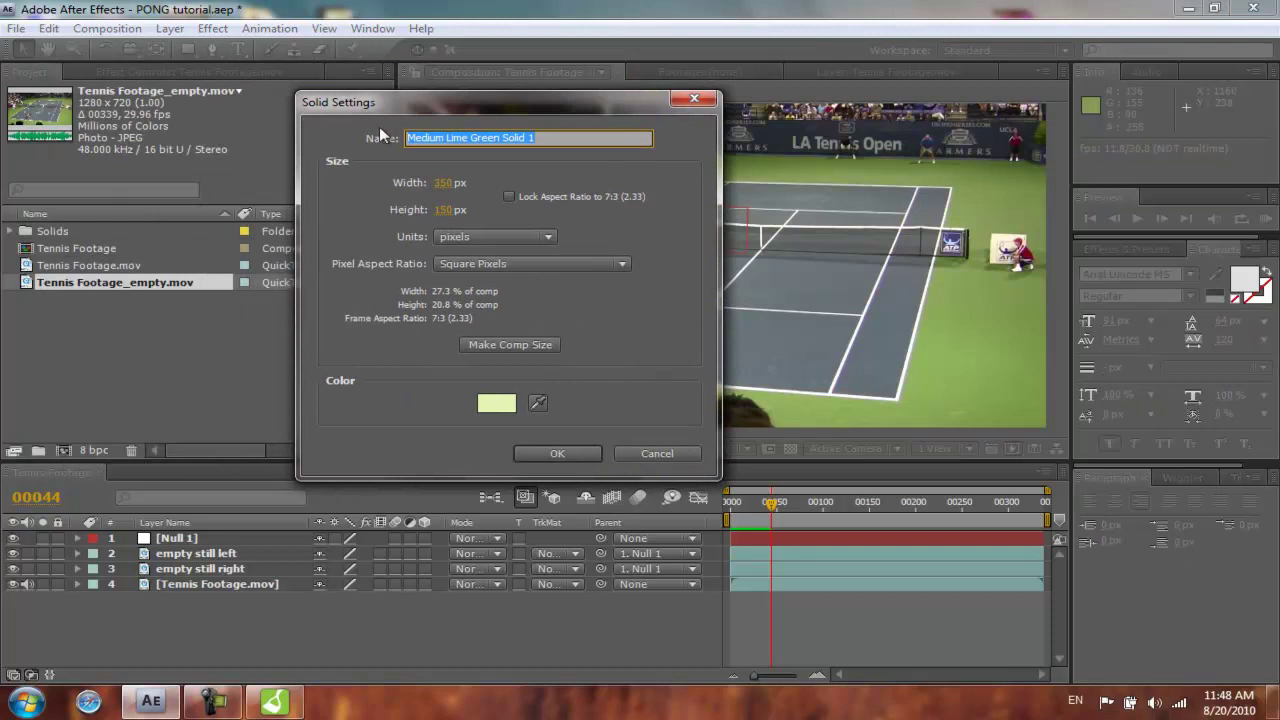
pyautogui.click(510, 344)
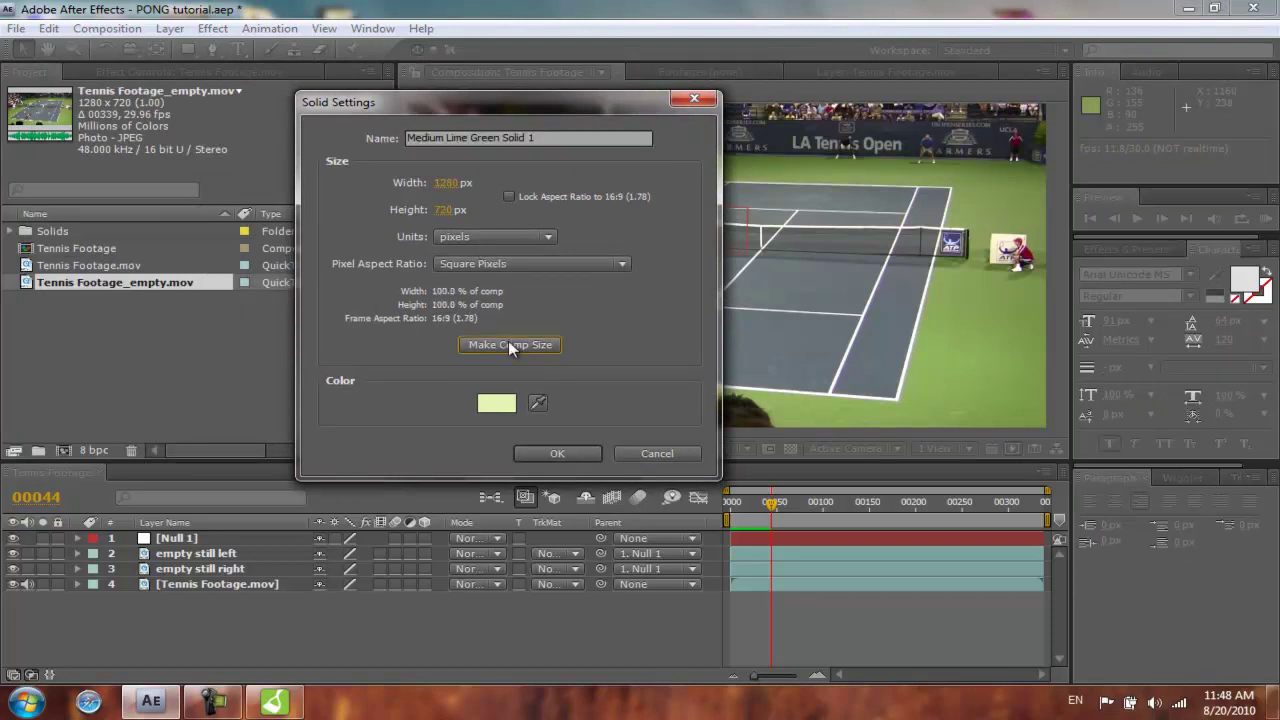
pyautogui.click(558, 454)
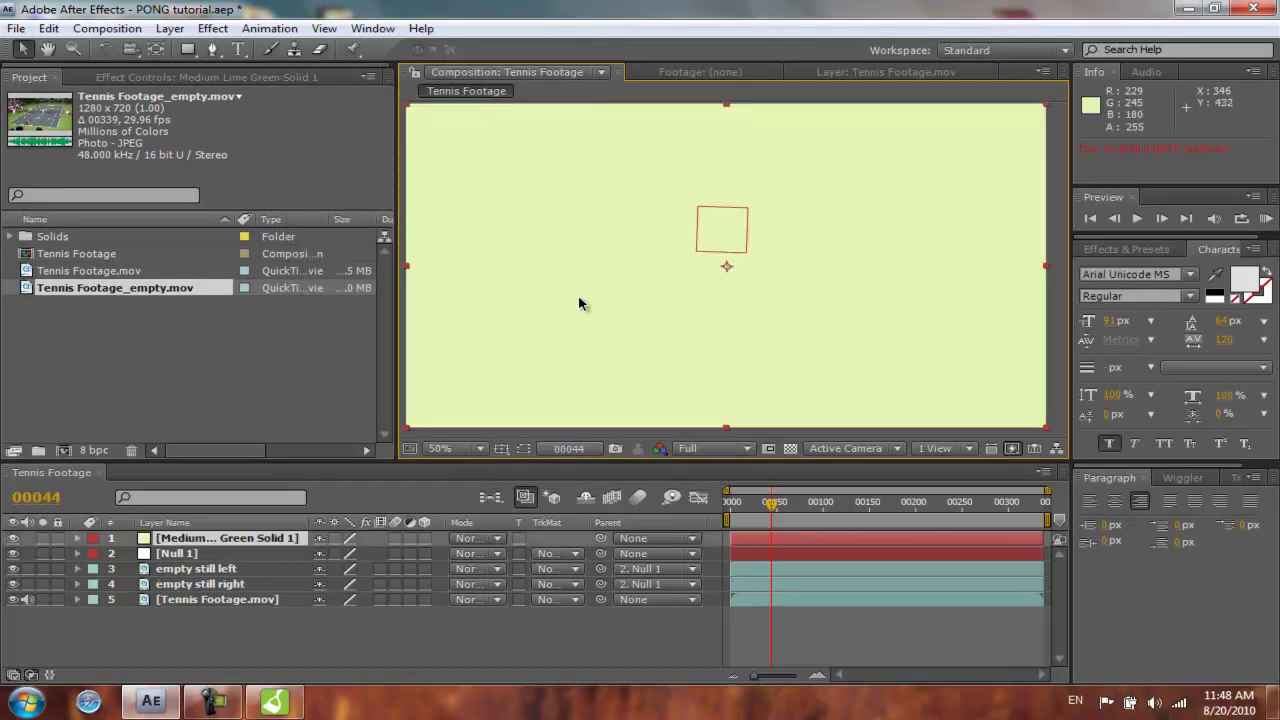
pyautogui.moveTo(405, 272); pyautogui.dragTo(381, 270)
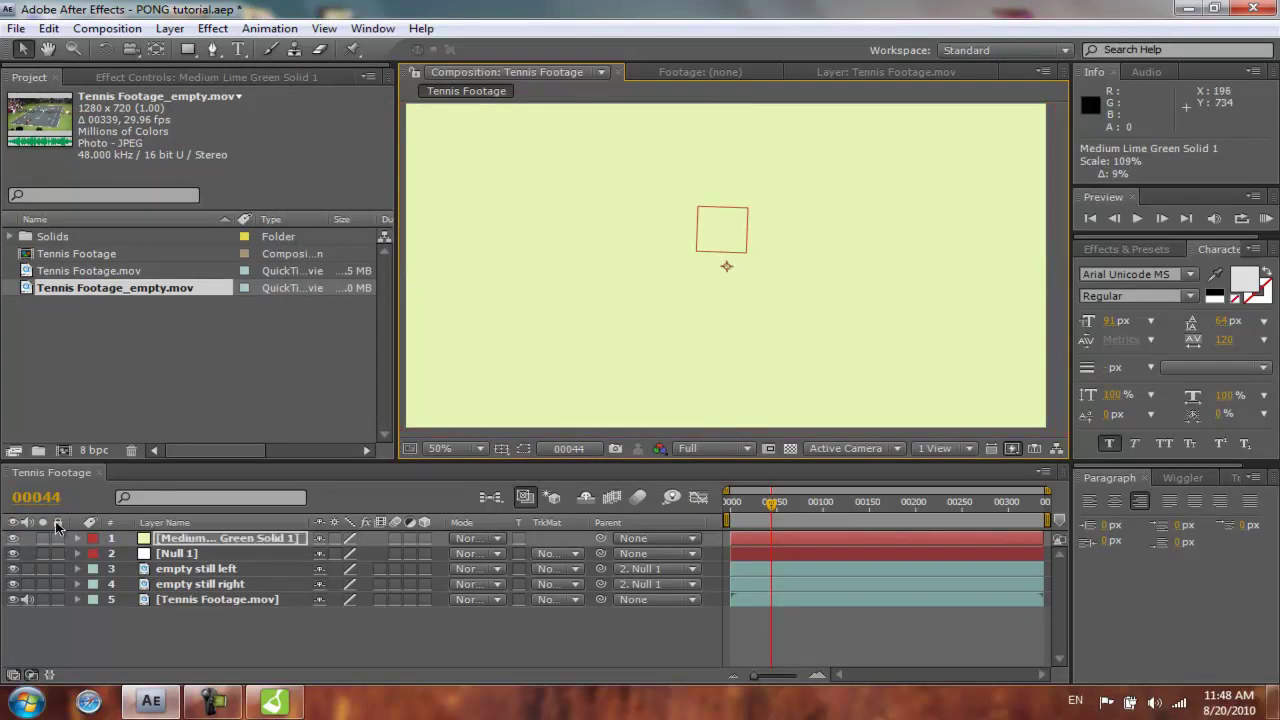
pyautogui.click(13, 538)
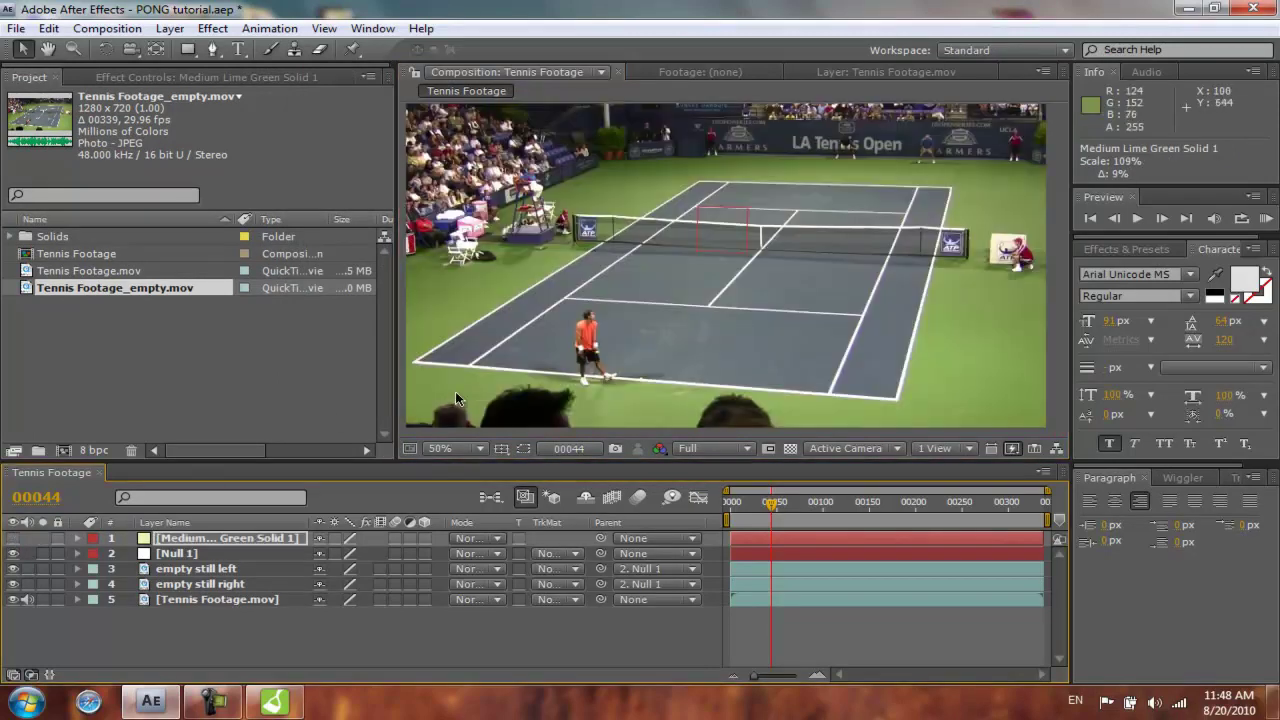
# Trace a closed 11-vertex Pen mask on Solid 1 around the upper-left stands.
pyautogui.press('g')
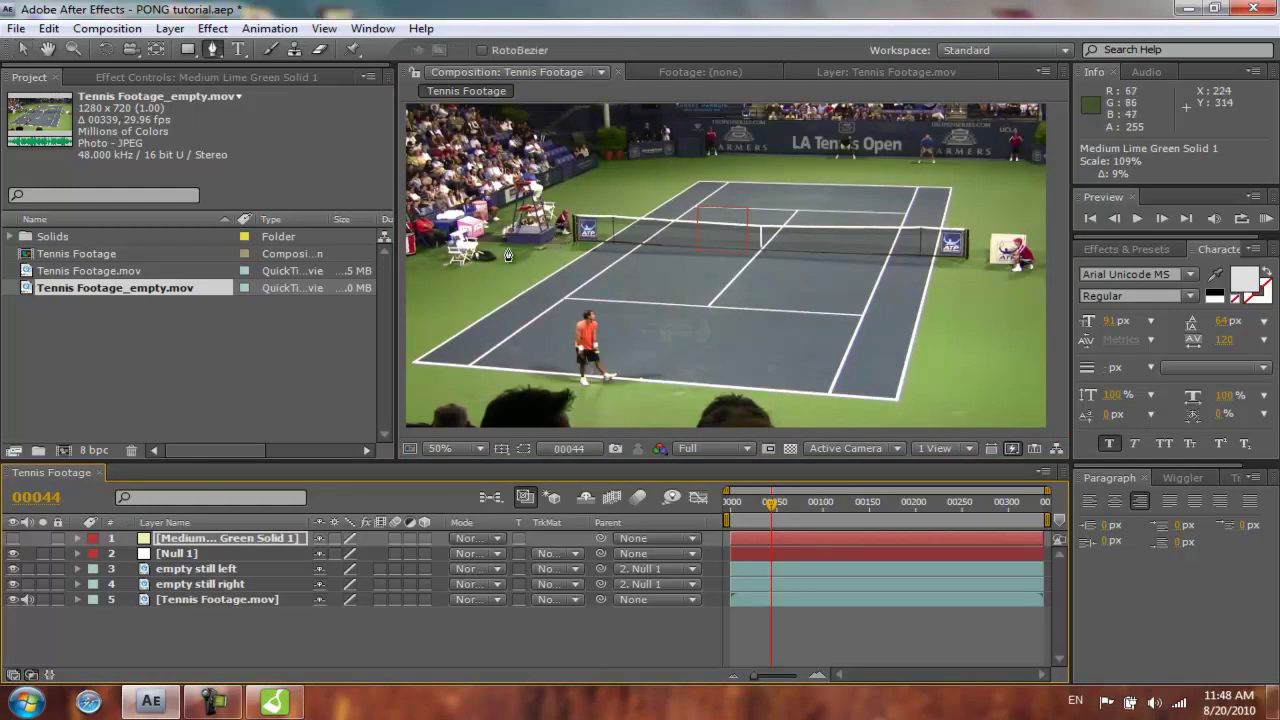
pyautogui.click(401, 267)
pyautogui.click(426, 254)
pyautogui.click(460, 252)
pyautogui.click(518, 248)
pyautogui.click(580, 234)
pyautogui.click(594, 190)
pyautogui.click(613, 163)
pyautogui.click(597, 135)
pyautogui.click(503, 116)
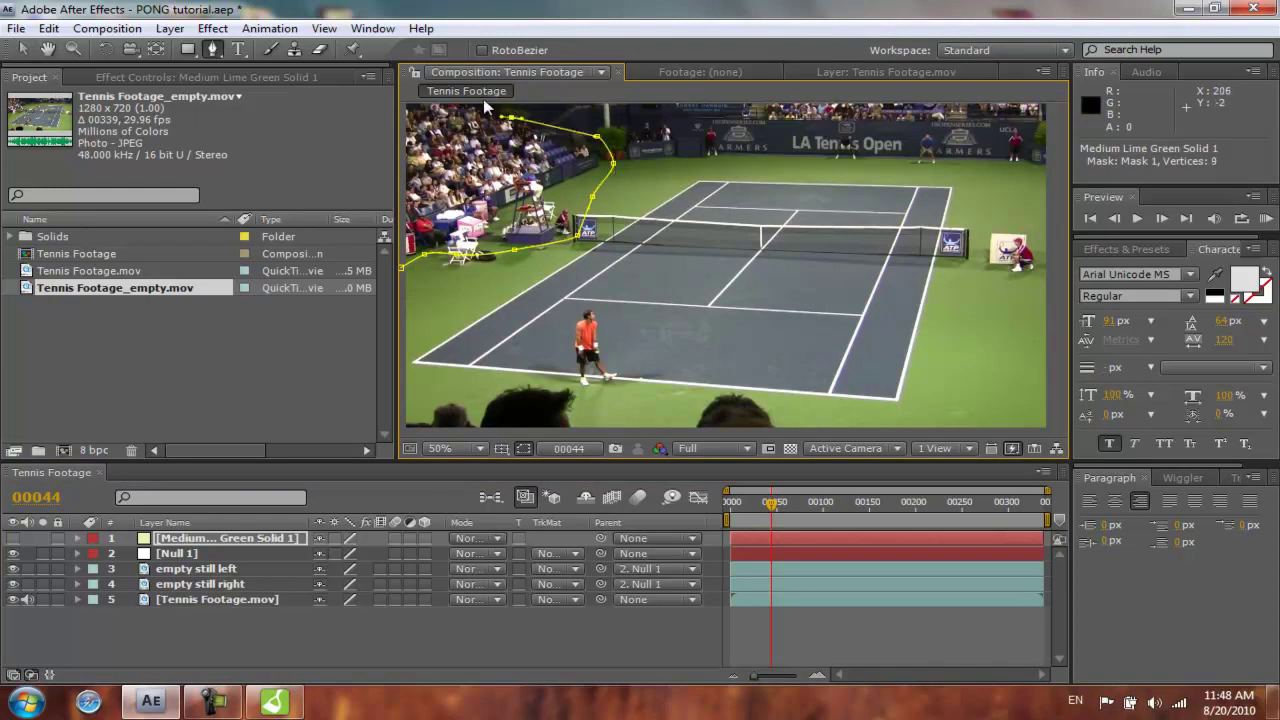
pyautogui.click(493, 107)
pyautogui.doubleClick(400, 272)
# Show Solid 1, scrub to check the mask, and add comp-sized Medium Lime Green Solid 2.
pyautogui.click(13, 538)
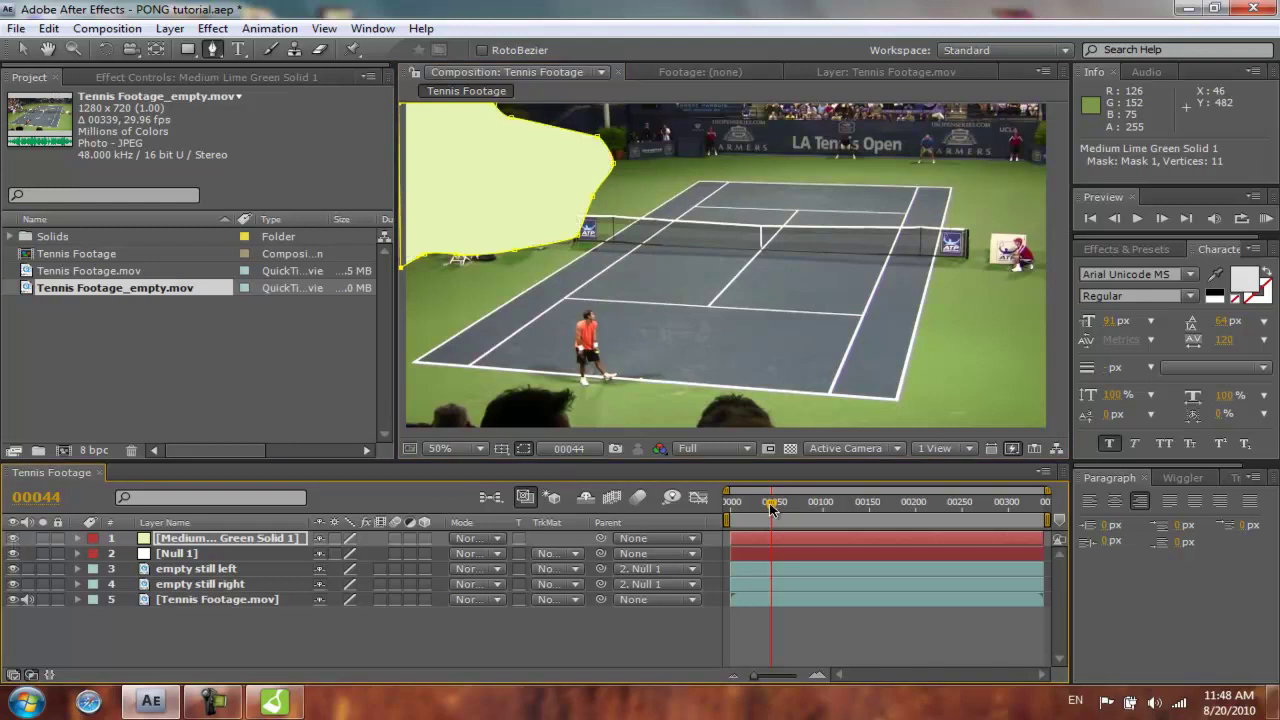
pyautogui.moveTo(775, 510); pyautogui.dragTo(728, 508)
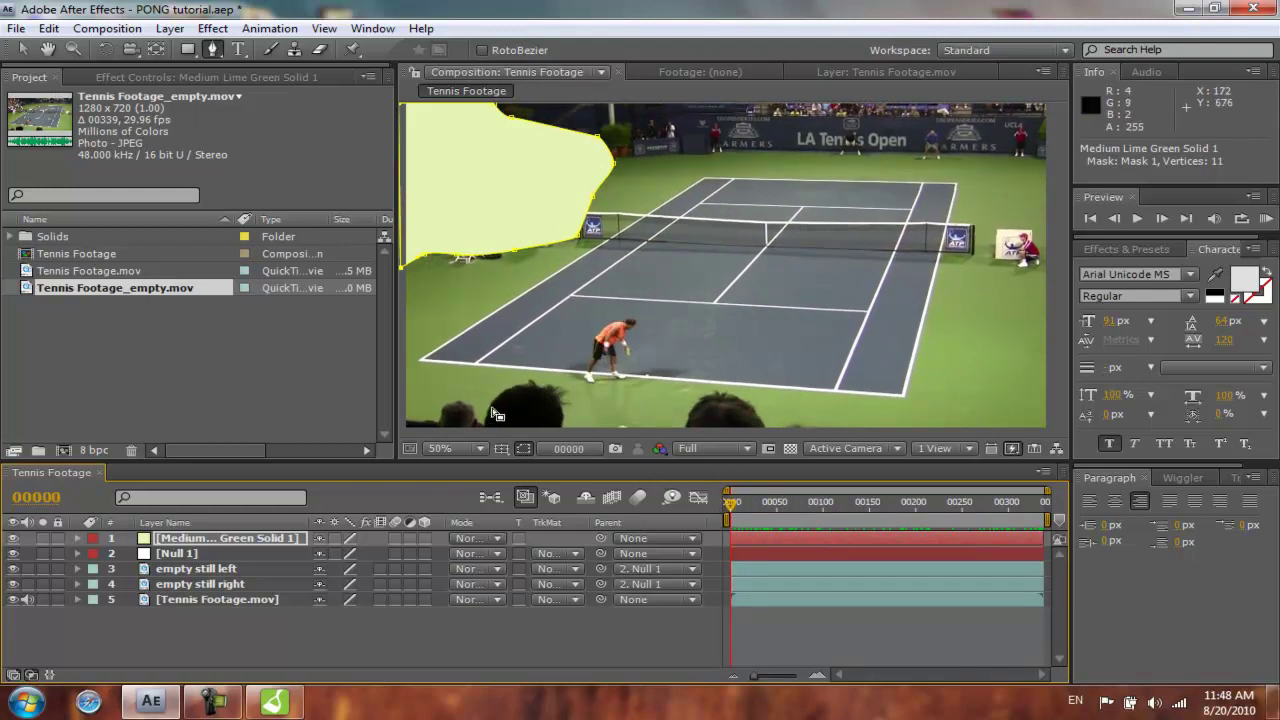
pyautogui.hotkey('ctrl', 'y')
pyautogui.click(577, 449)
# With Solid 2 hidden, draw a closed mask along the near baseline down to the bottom corners.
pyautogui.click(13, 538)
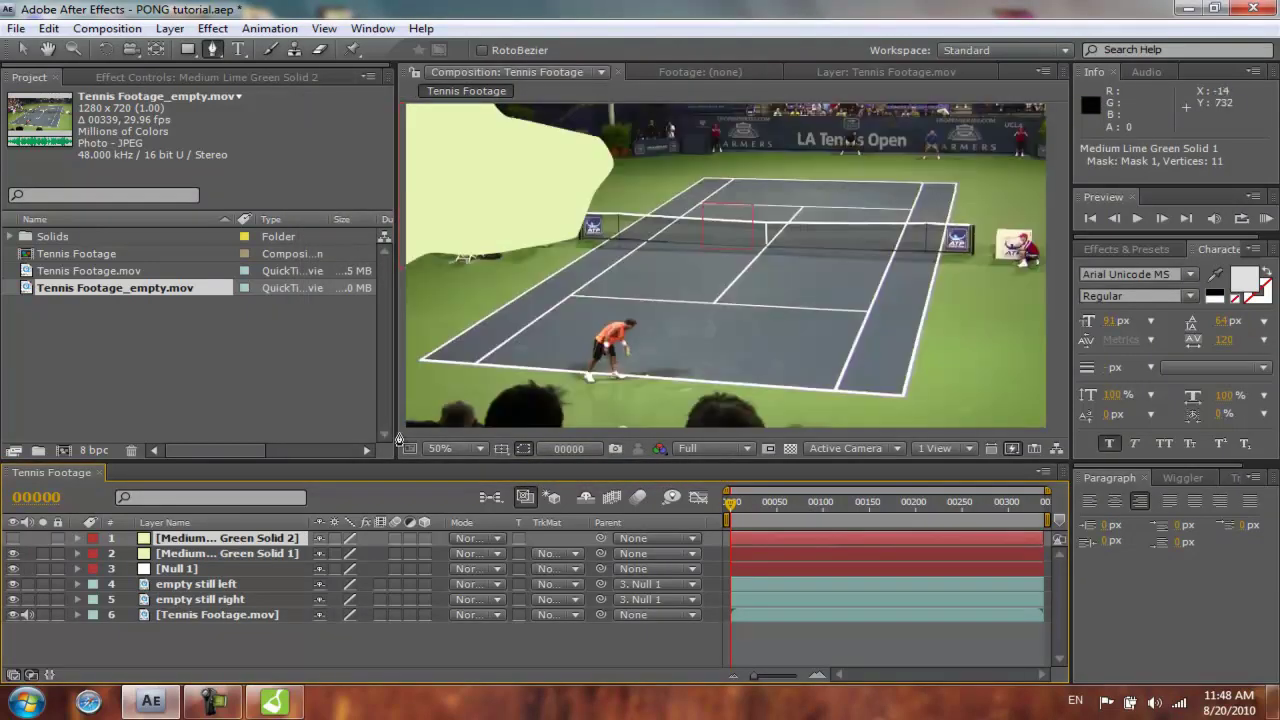
pyautogui.click(401, 404)
pyautogui.click(421, 380)
pyautogui.click(481, 346)
pyautogui.click(530, 352)
pyautogui.click(582, 366)
pyautogui.click(634, 367)
pyautogui.click(736, 361)
pyautogui.click(825, 379)
pyautogui.click(912, 405)
pyautogui.click(945, 427)
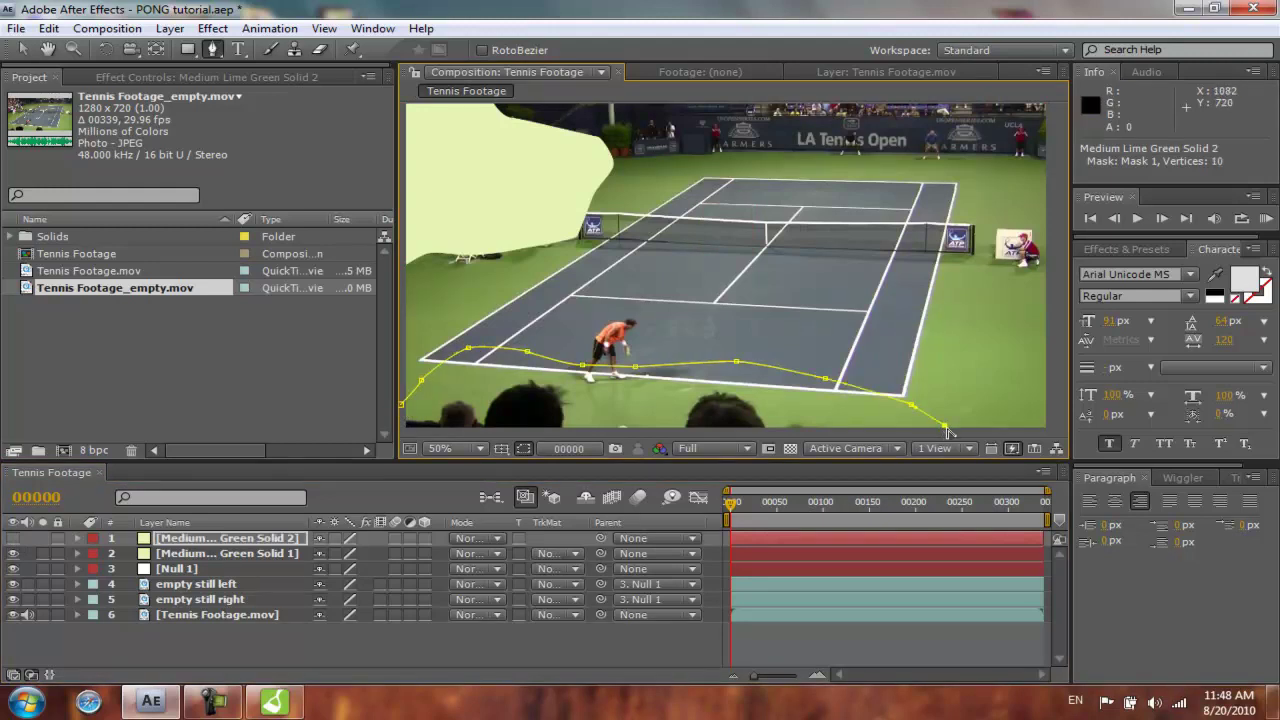
pyautogui.click(401, 431)
pyautogui.click(401, 412)
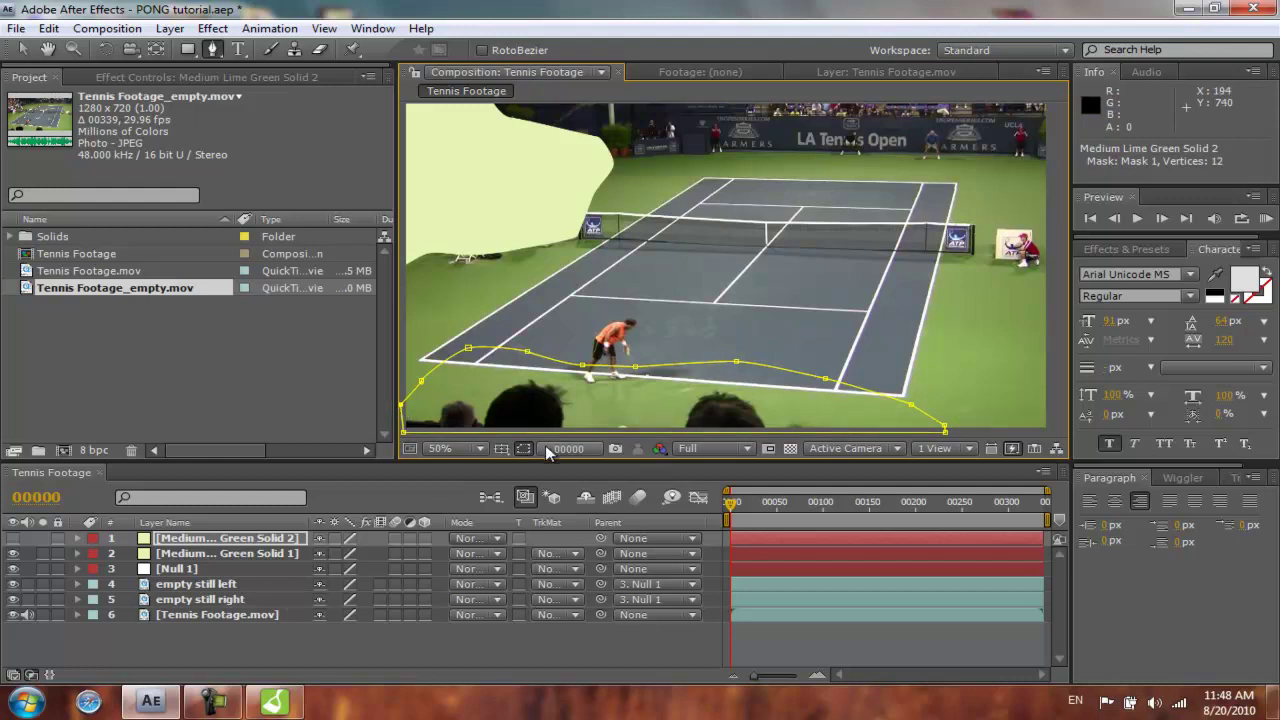
# Show Solid 2, scrub to check coverage, and pull the mask's right vertices to the frame edge.
pyautogui.click(13, 540)
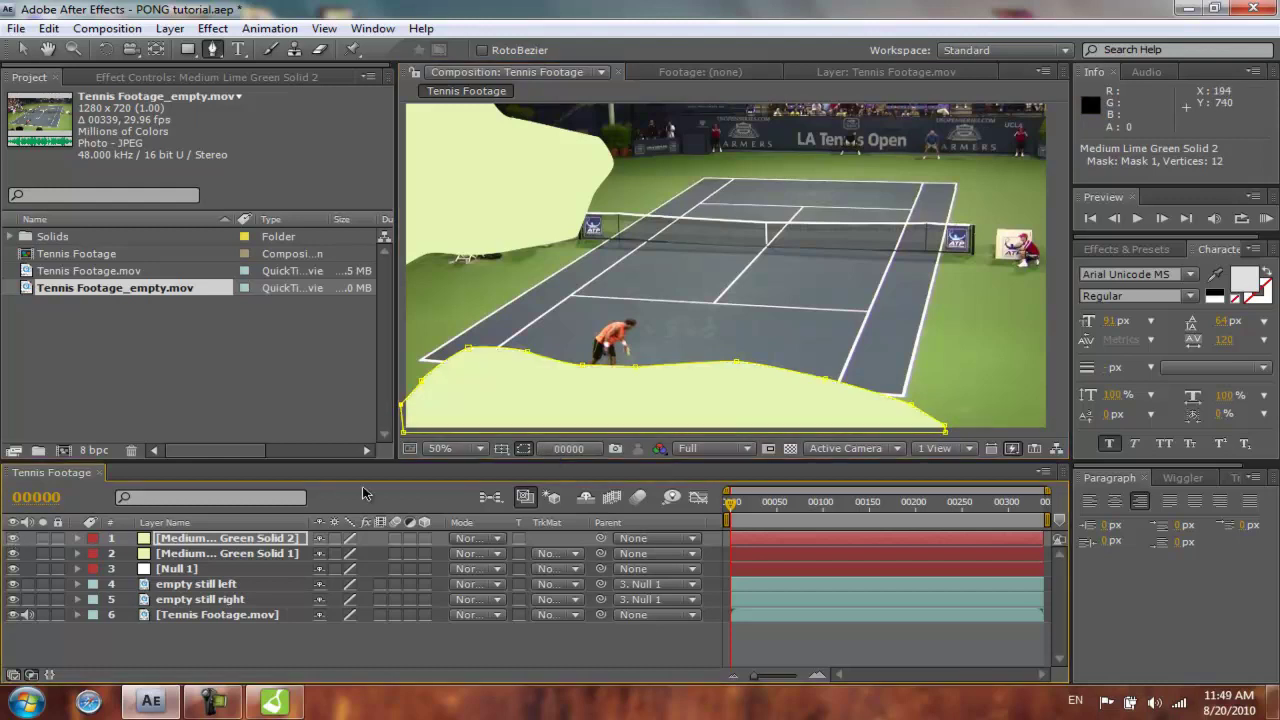
pyautogui.moveTo(733, 506); pyautogui.dragTo(957, 518)
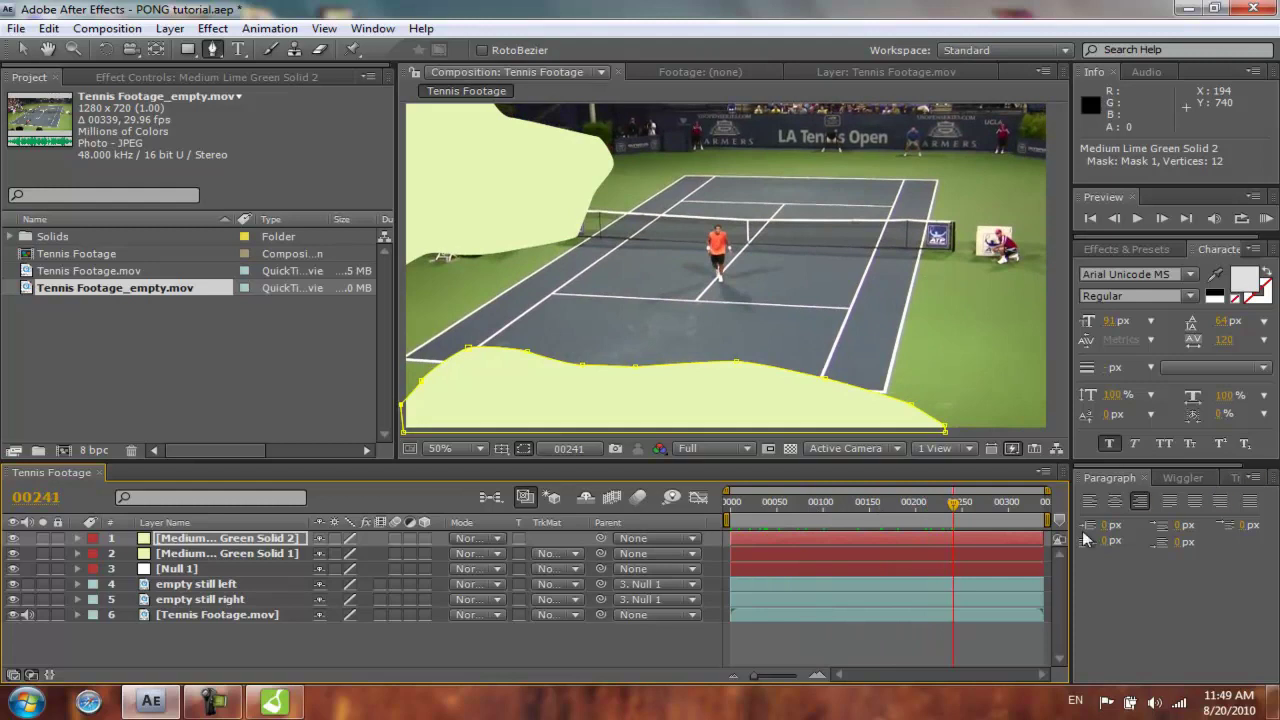
pyautogui.moveTo(955, 512); pyautogui.dragTo(718, 505)
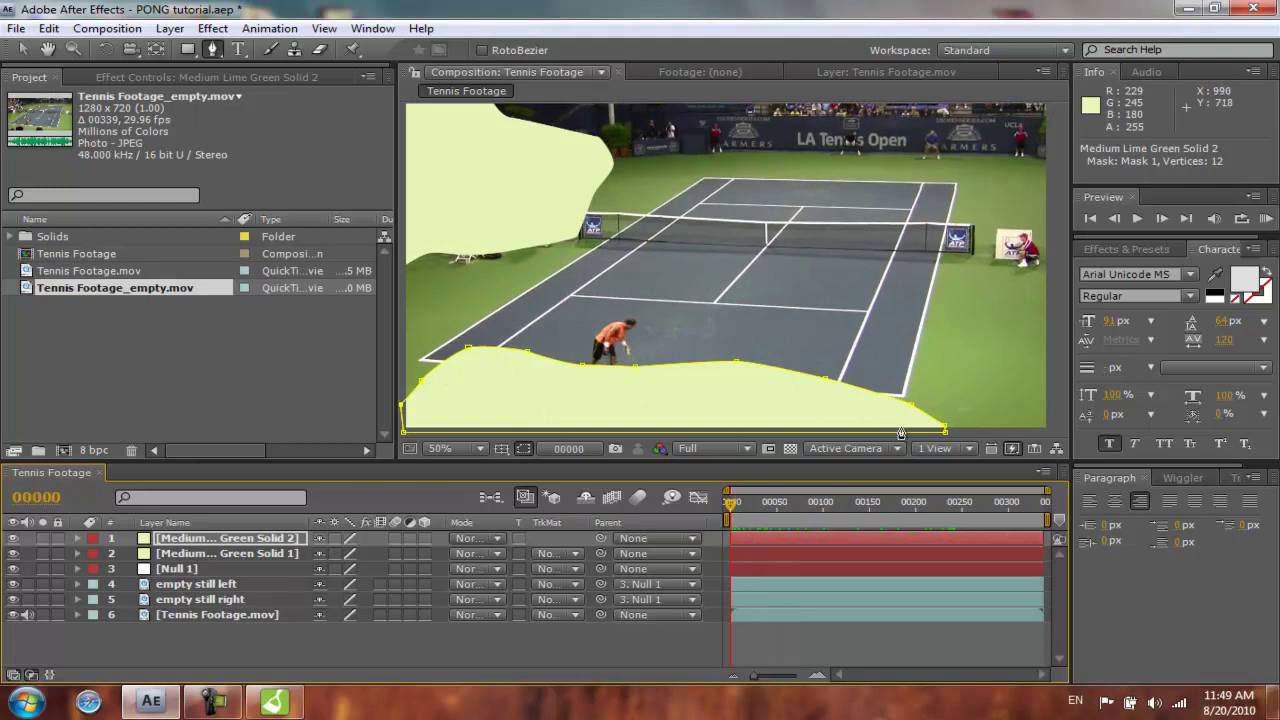
pyautogui.press('v')
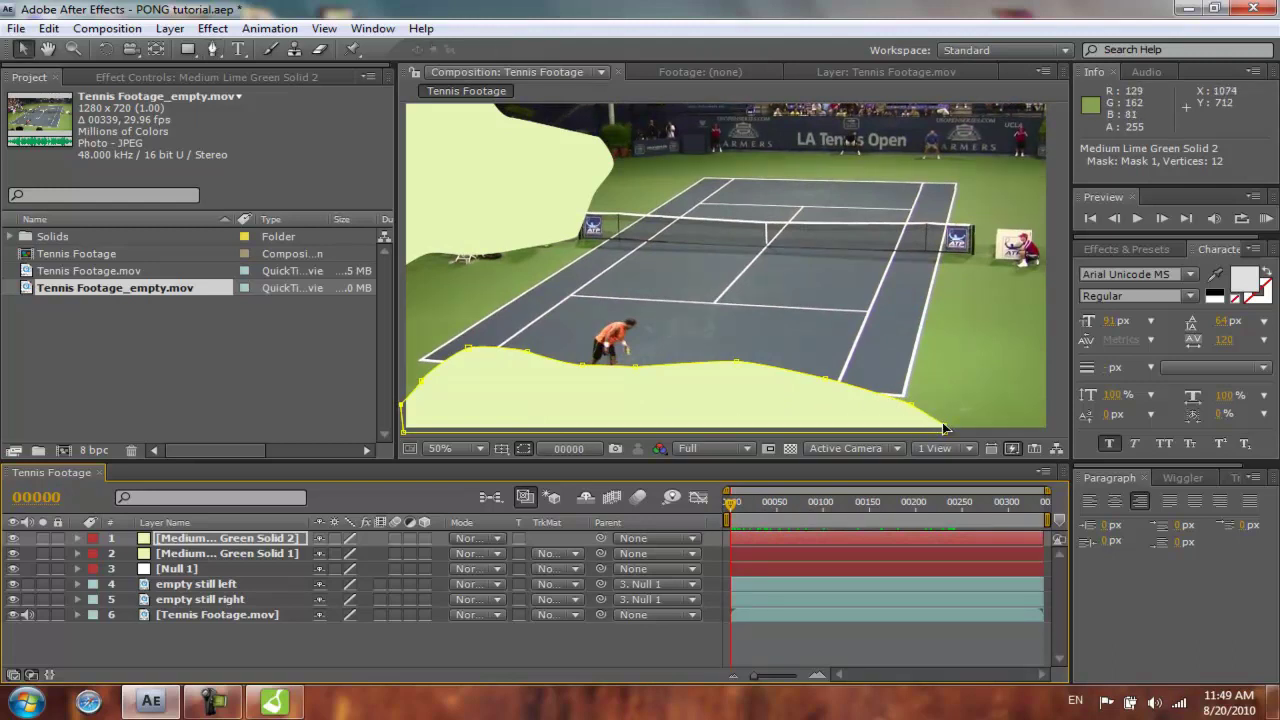
pyautogui.moveTo(947, 430); pyautogui.dragTo(1047, 430)
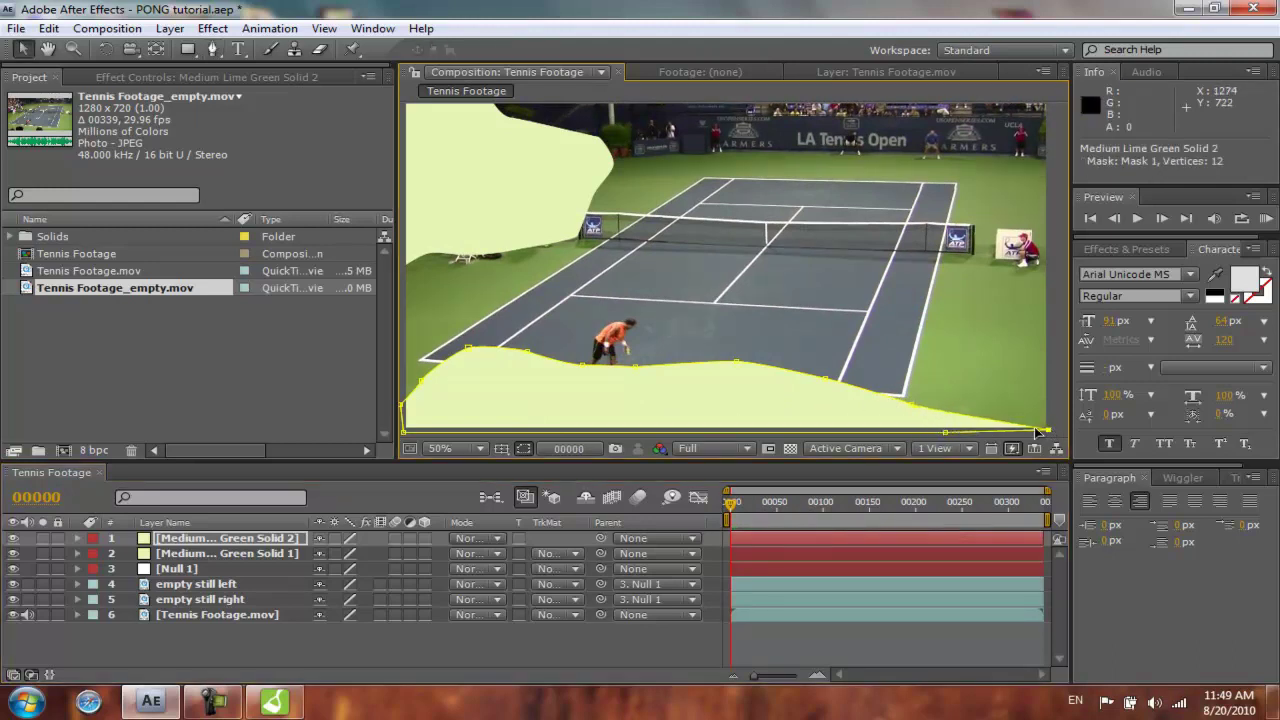
pyautogui.moveTo(911, 401); pyautogui.dragTo(1050, 383)
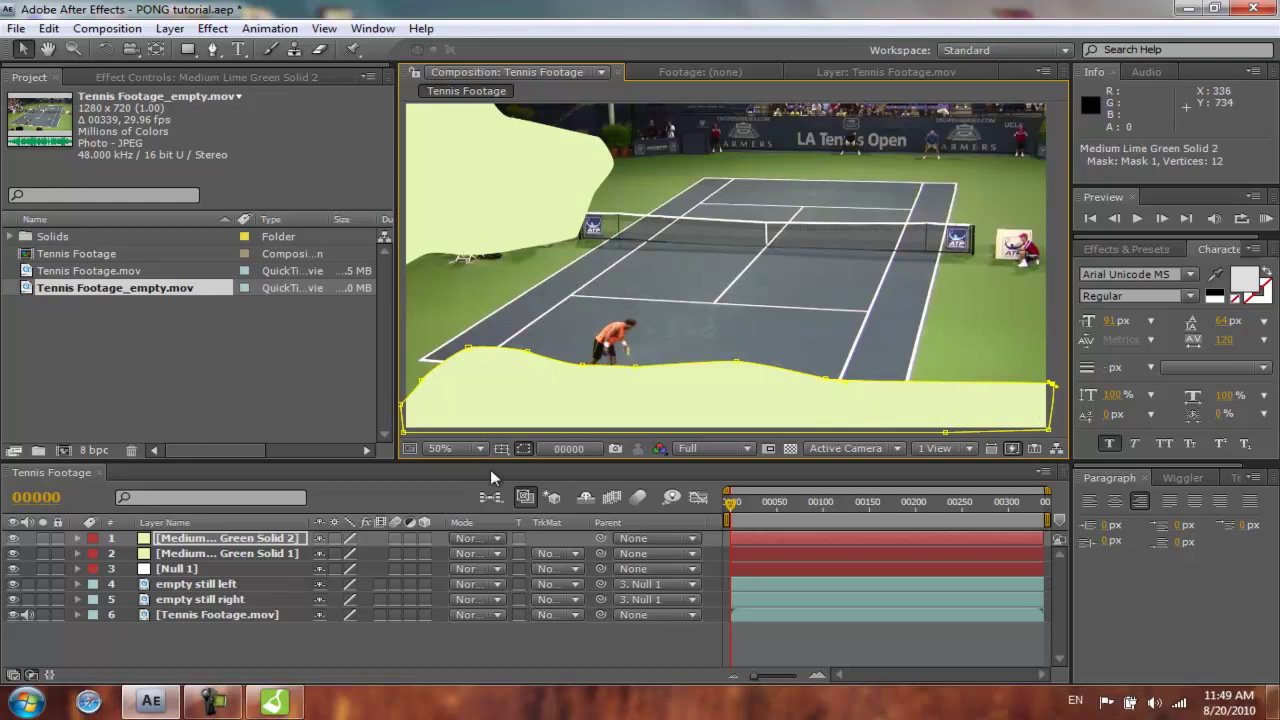
# Create Medium Lime Green Solid 3 and hide the top lime solid.
pyautogui.hotkey('ctrl', 'y')
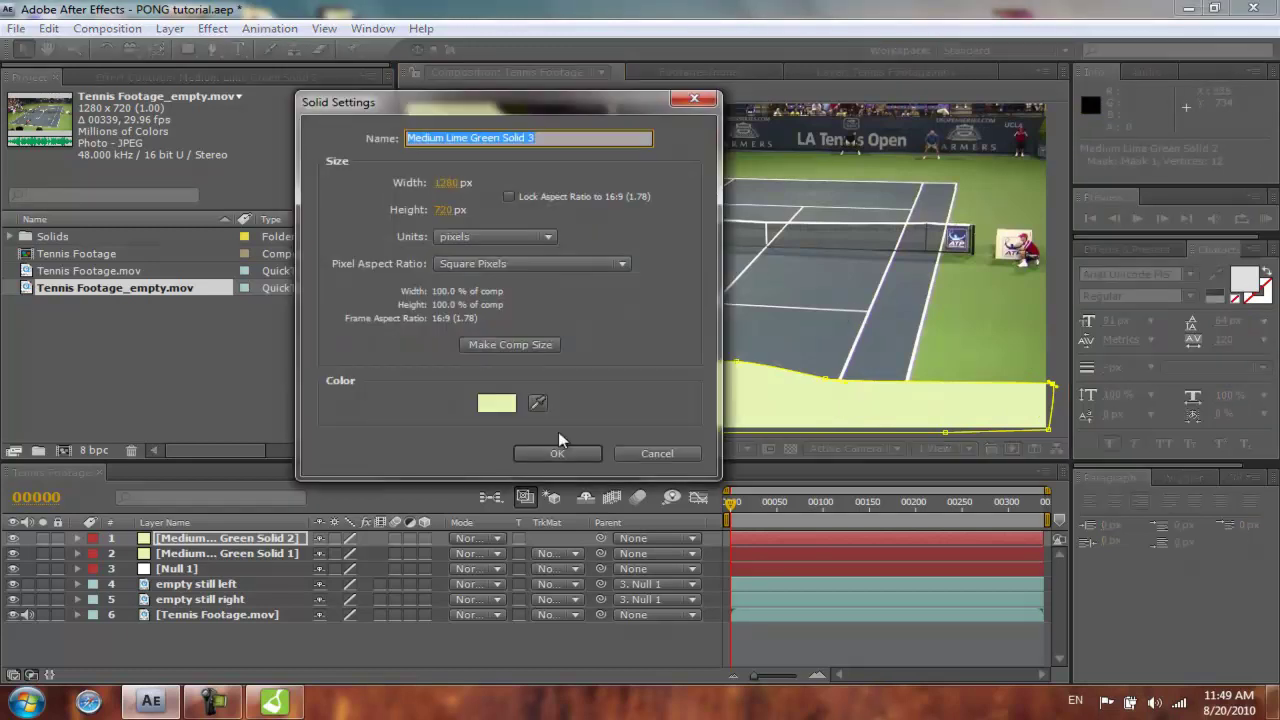
pyautogui.click(558, 454)
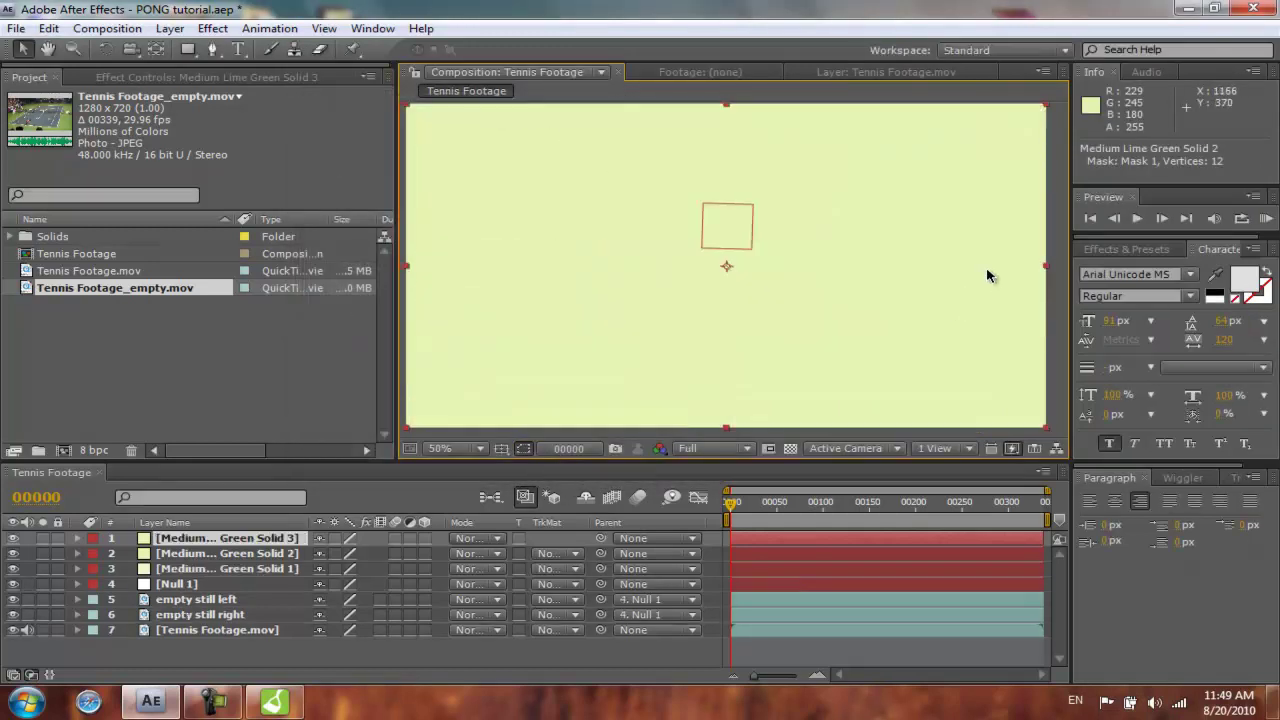
pyautogui.click(18, 540)
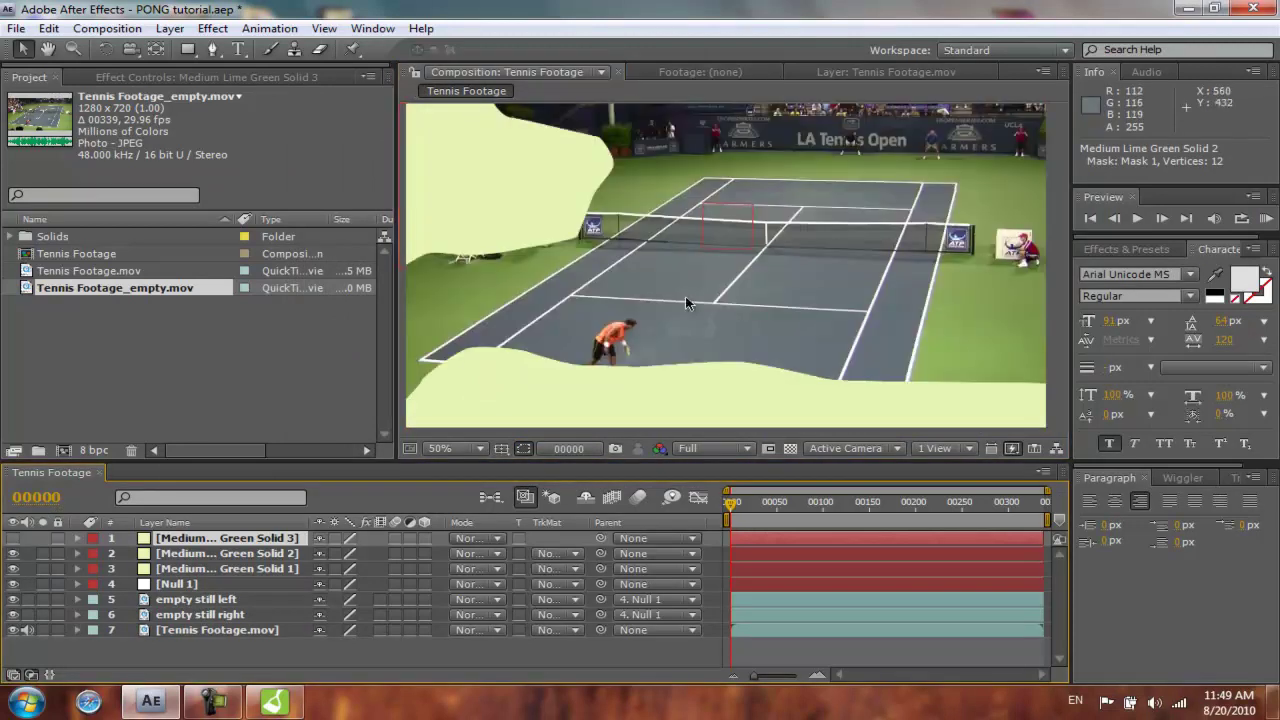
# Mask Solid 3 with a six-vertex shape around the ball kid at the right edge and check it.
pyautogui.press('g')
pyautogui.click(1041, 212)
pyautogui.click(990, 212)
pyautogui.click(972, 258)
pyautogui.click(1001, 281)
pyautogui.click(1042, 282)
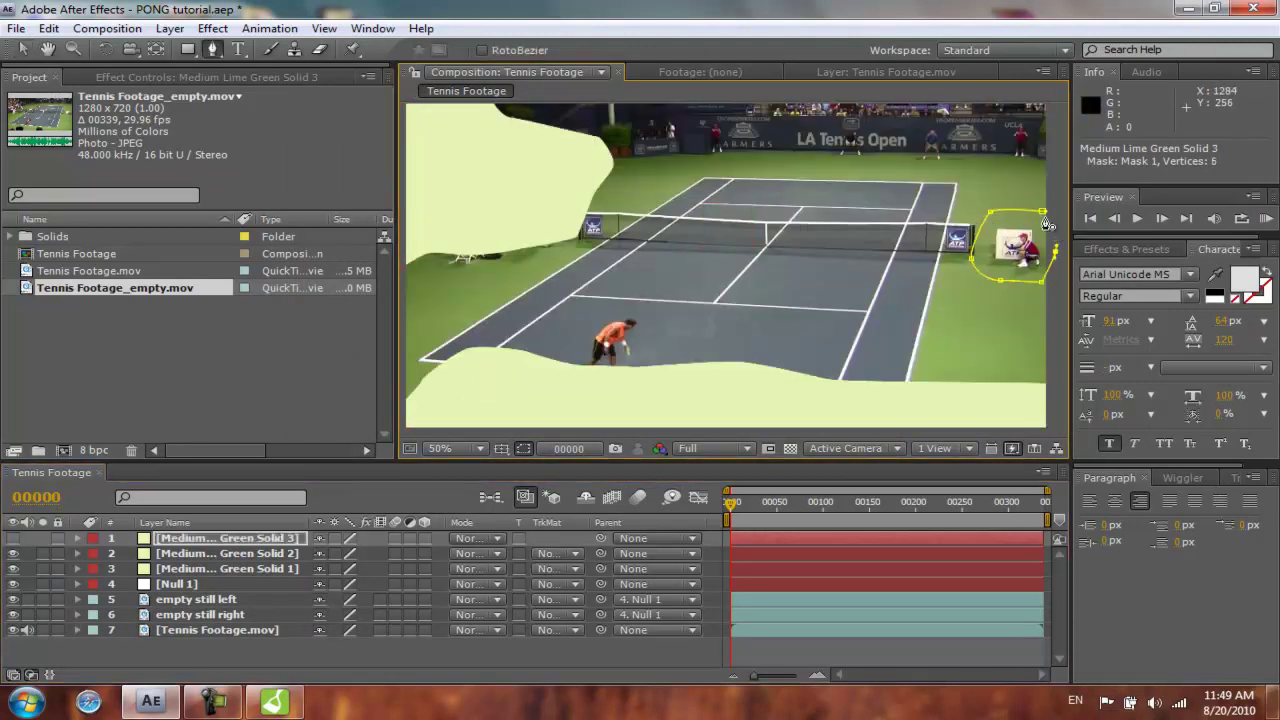
pyautogui.click(1042, 213)
pyautogui.click(13, 539)
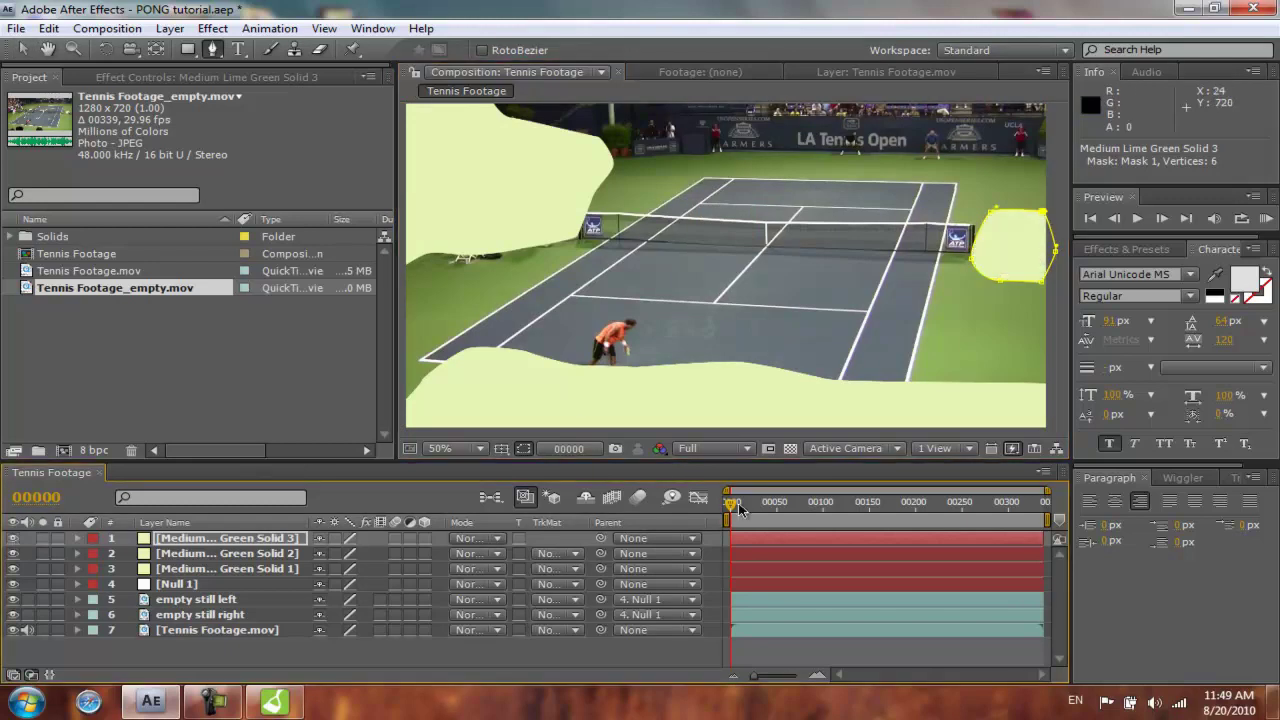
pyautogui.moveTo(735, 510)
pyautogui.mouseDown()
pyautogui.moveTo(1024, 503)
pyautogui.moveTo(731, 505)
pyautogui.mouseUp()
# Return to the clip start and add a new lime solid, hidden from view.
pyautogui.press('v')
pyautogui.press('F2')
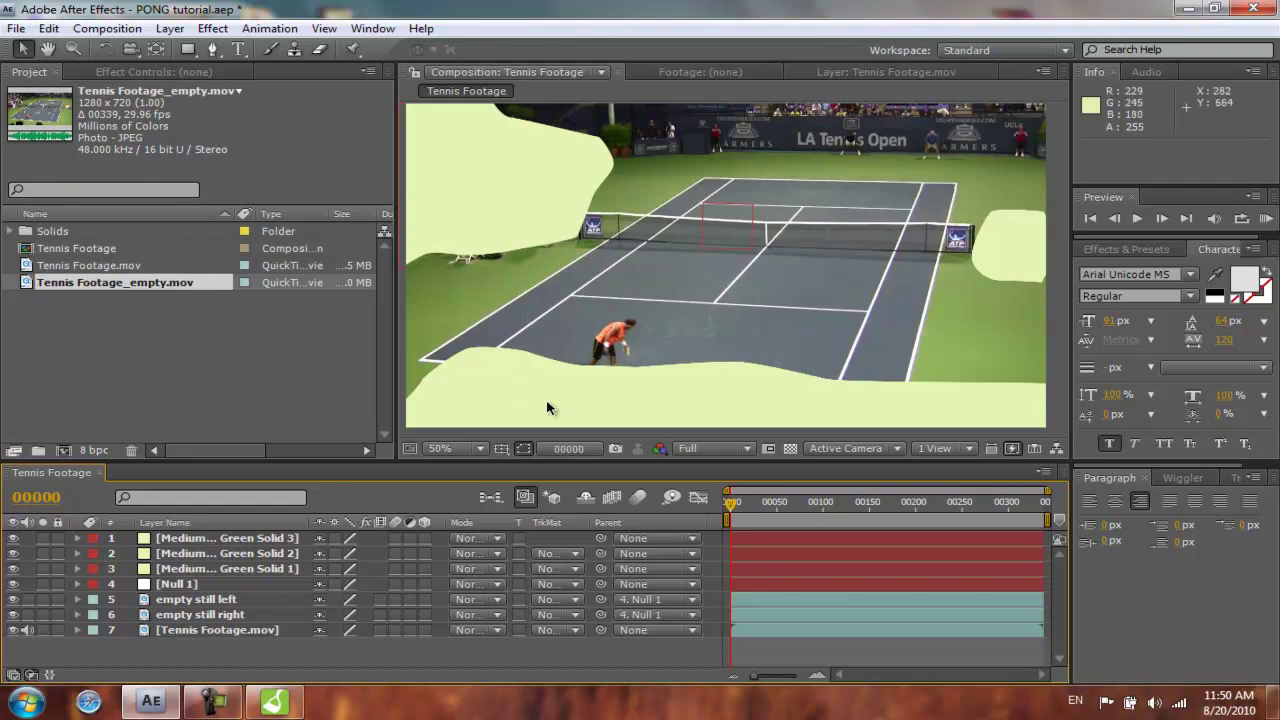
pyautogui.hotkey('ctrl', 'y')
pyautogui.press('Return')
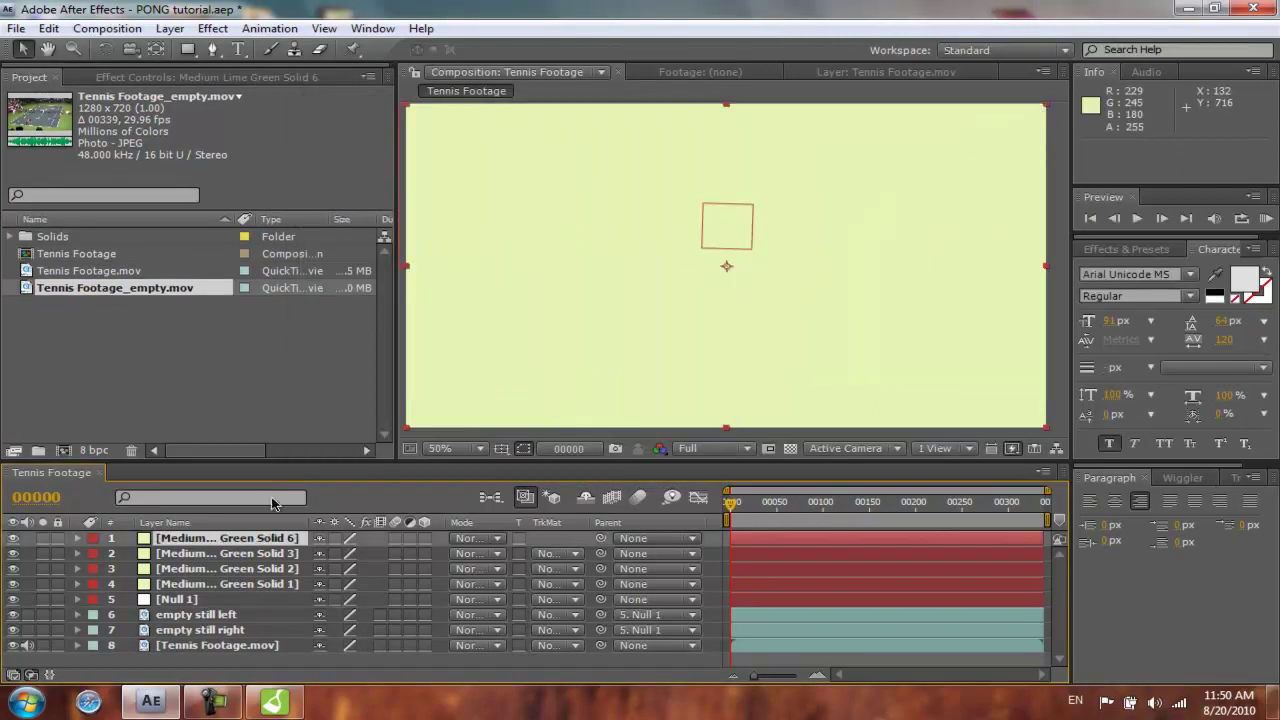
pyautogui.click(14, 540)
# Draw an eight-point mask around the orange-shirted near player and toggle the solid to check it.
pyautogui.press('g')
pyautogui.click(558, 376)
pyautogui.click(544, 346)
pyautogui.click(550, 302)
pyautogui.click(585, 281)
pyautogui.click(632, 279)
pyautogui.click(673, 298)
pyautogui.click(681, 376)
pyautogui.click(632, 398)
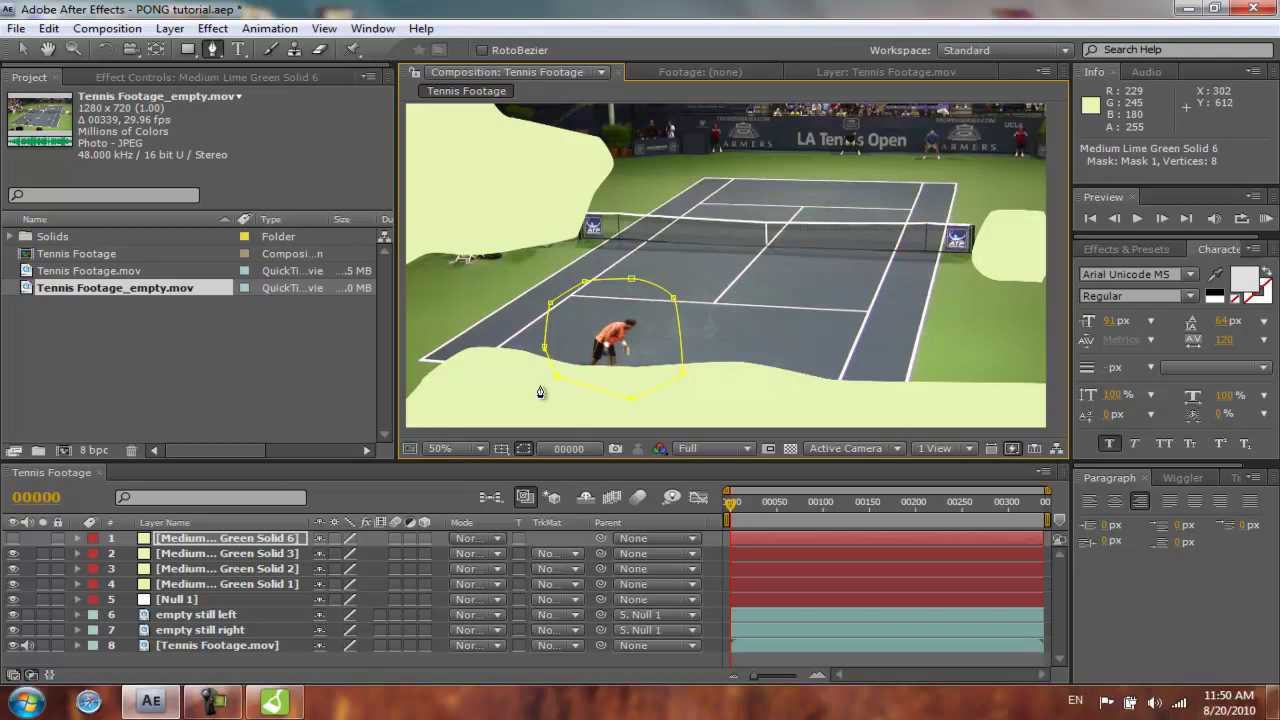
pyautogui.click(14, 540)
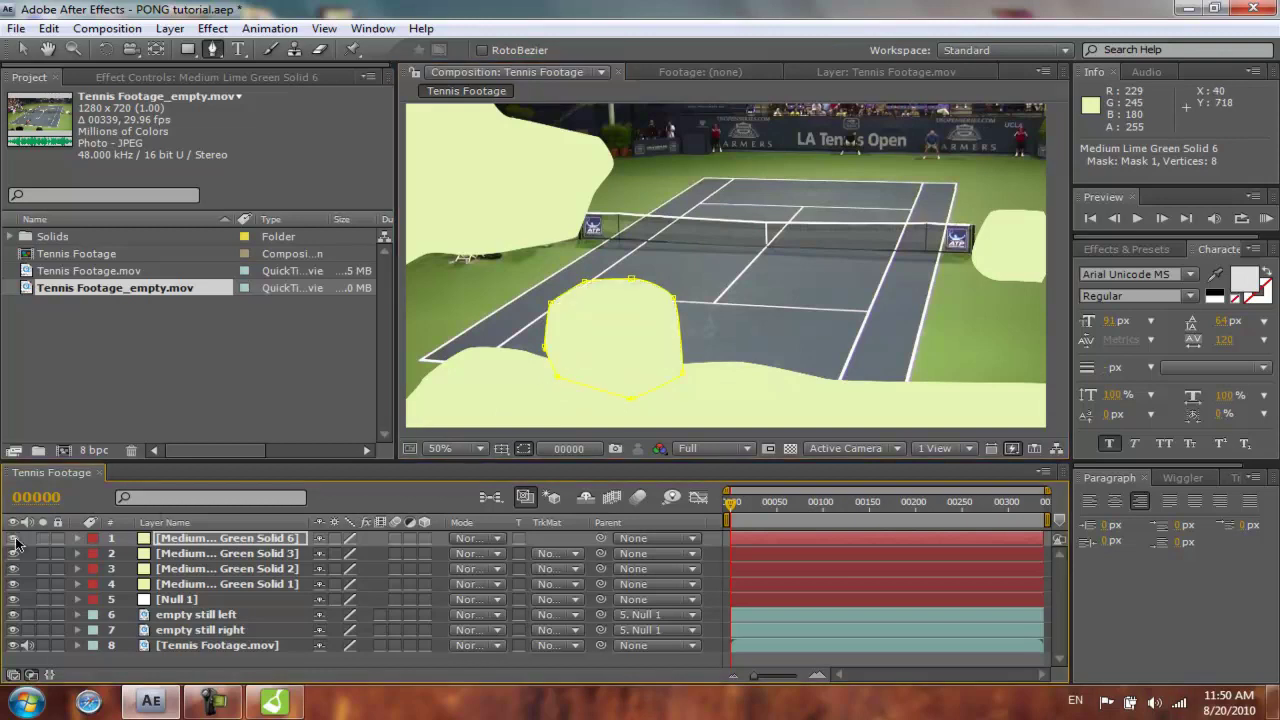
pyautogui.click(14, 540)
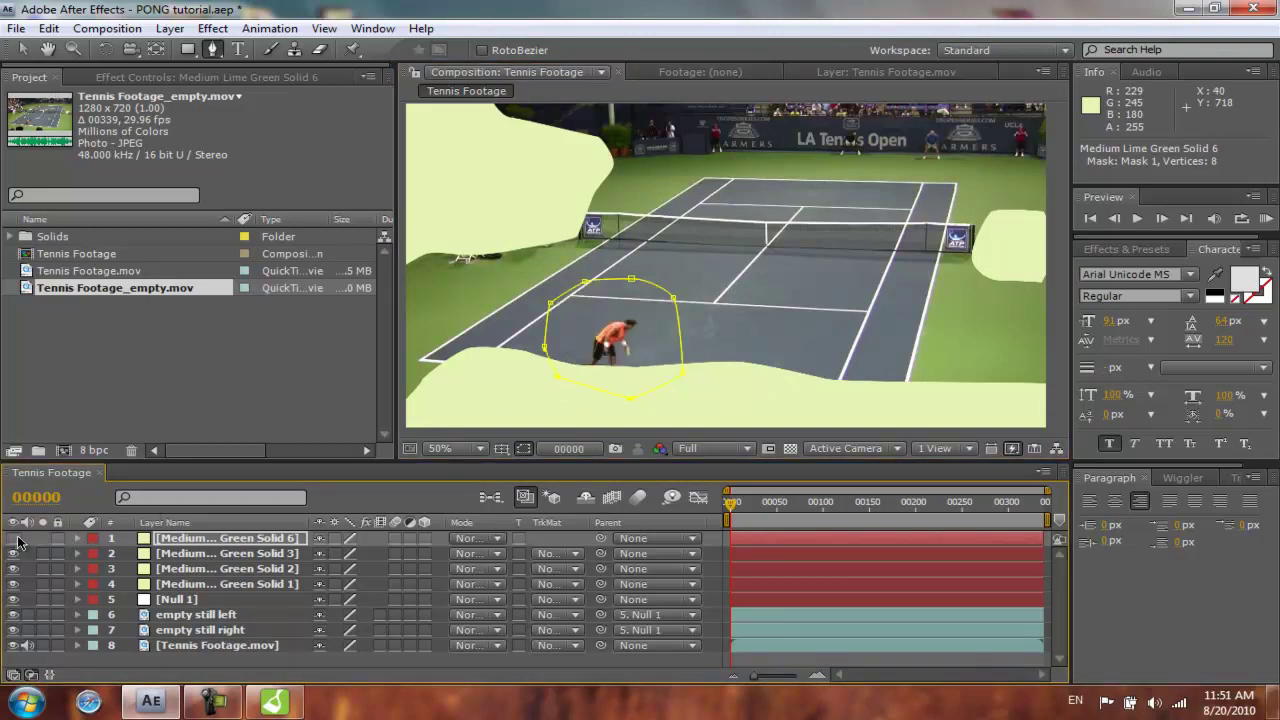
# Enable Mask Path keyframing on Solid 6 and move the mask onto the player at a later frame.
pyautogui.press('m')
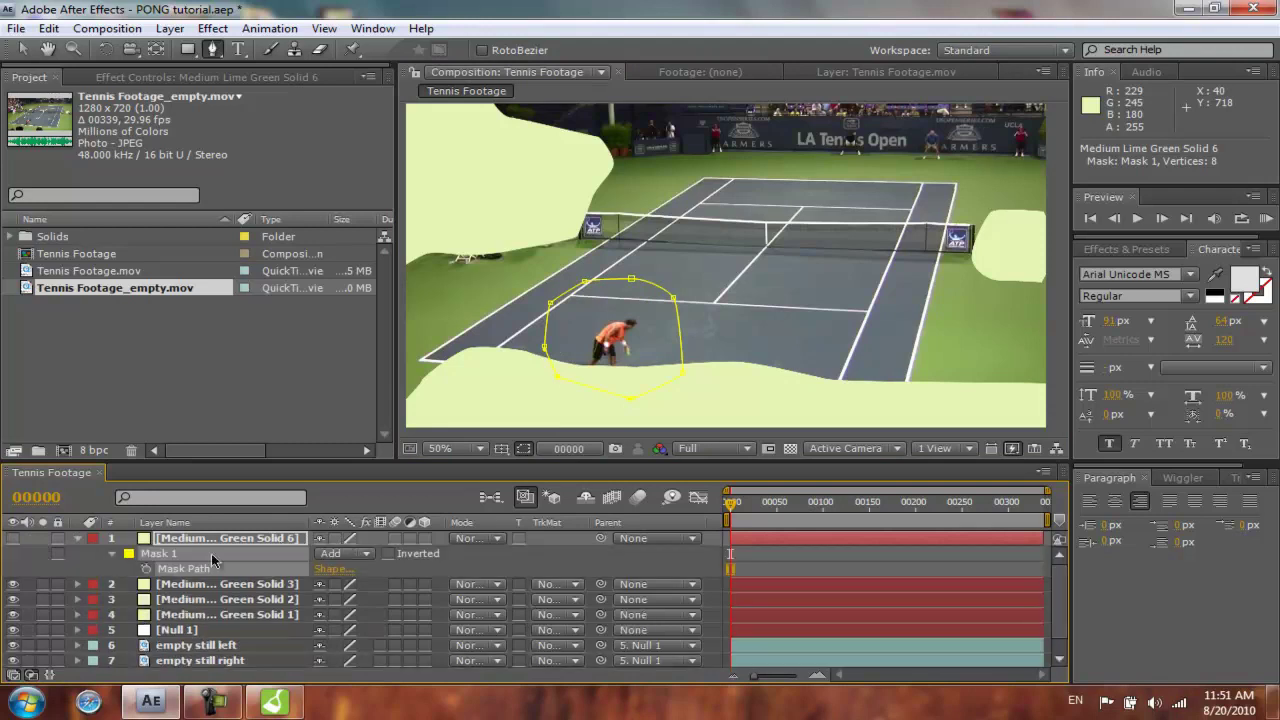
pyautogui.click(146, 569)
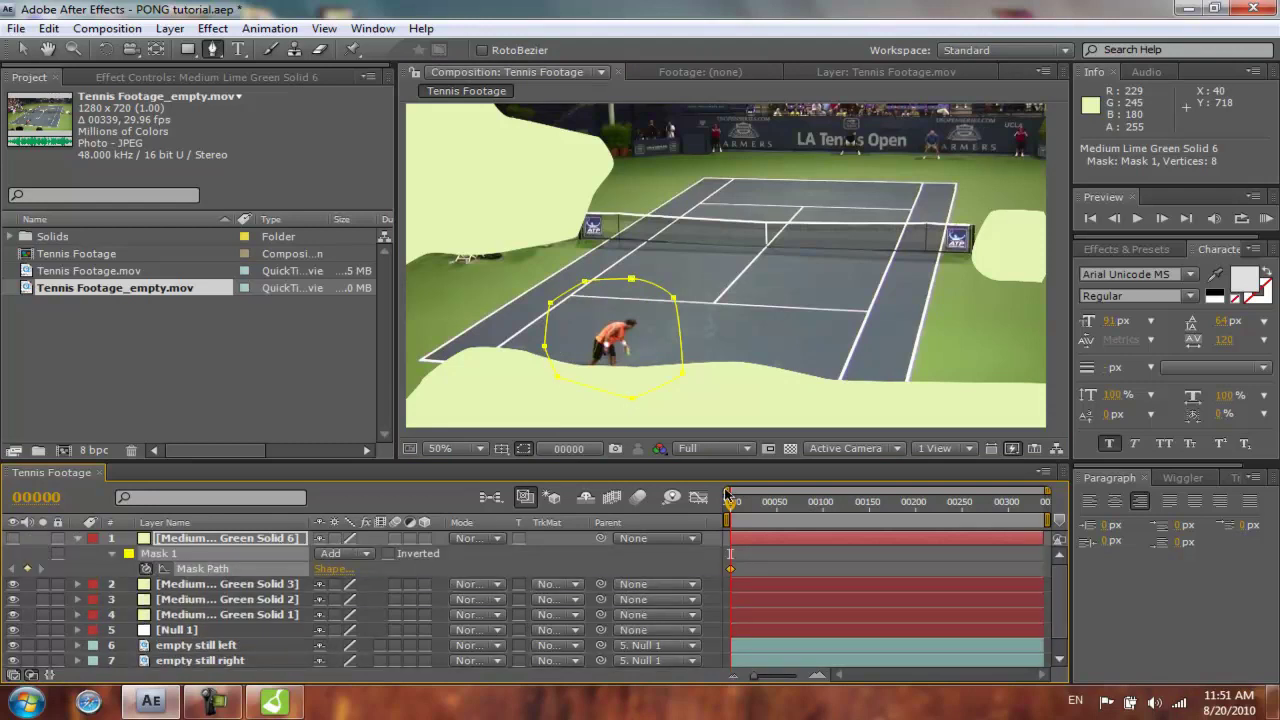
pyautogui.moveTo(733, 509); pyautogui.dragTo(790, 510)
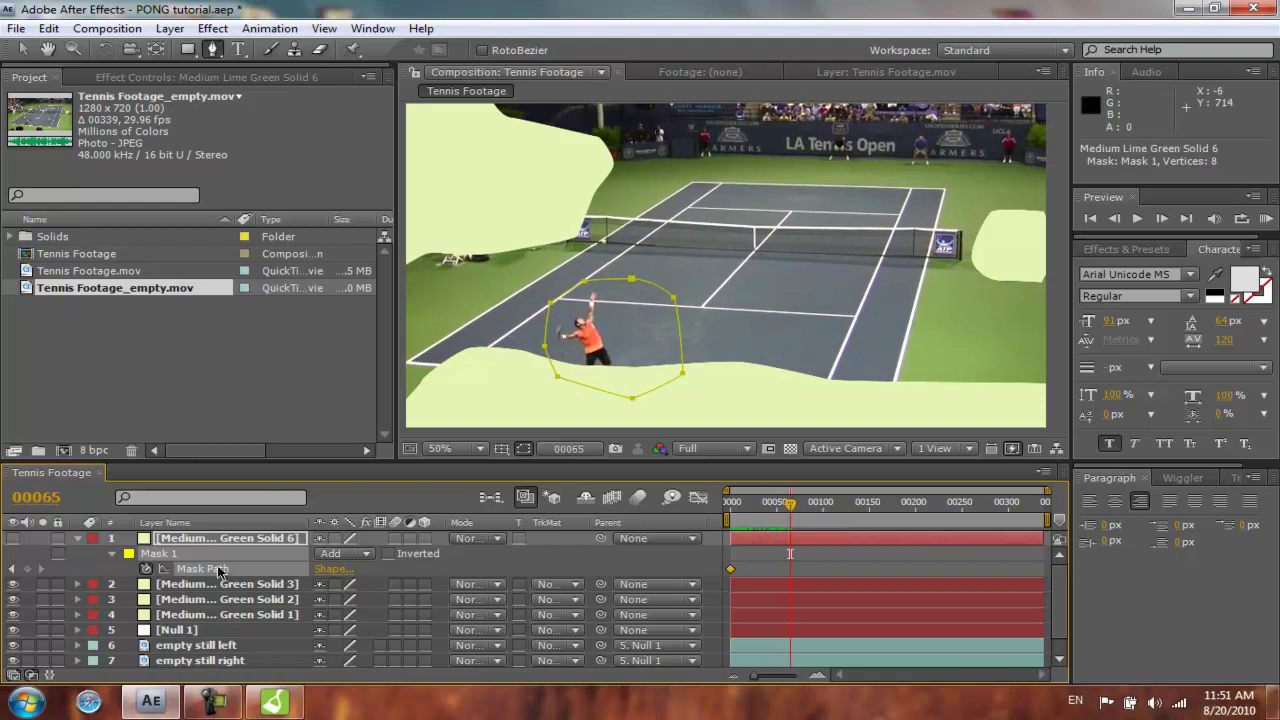
pyautogui.press('v')
pyautogui.doubleClick(558, 376)
pyautogui.moveTo(604, 365); pyautogui.dragTo(585, 357)
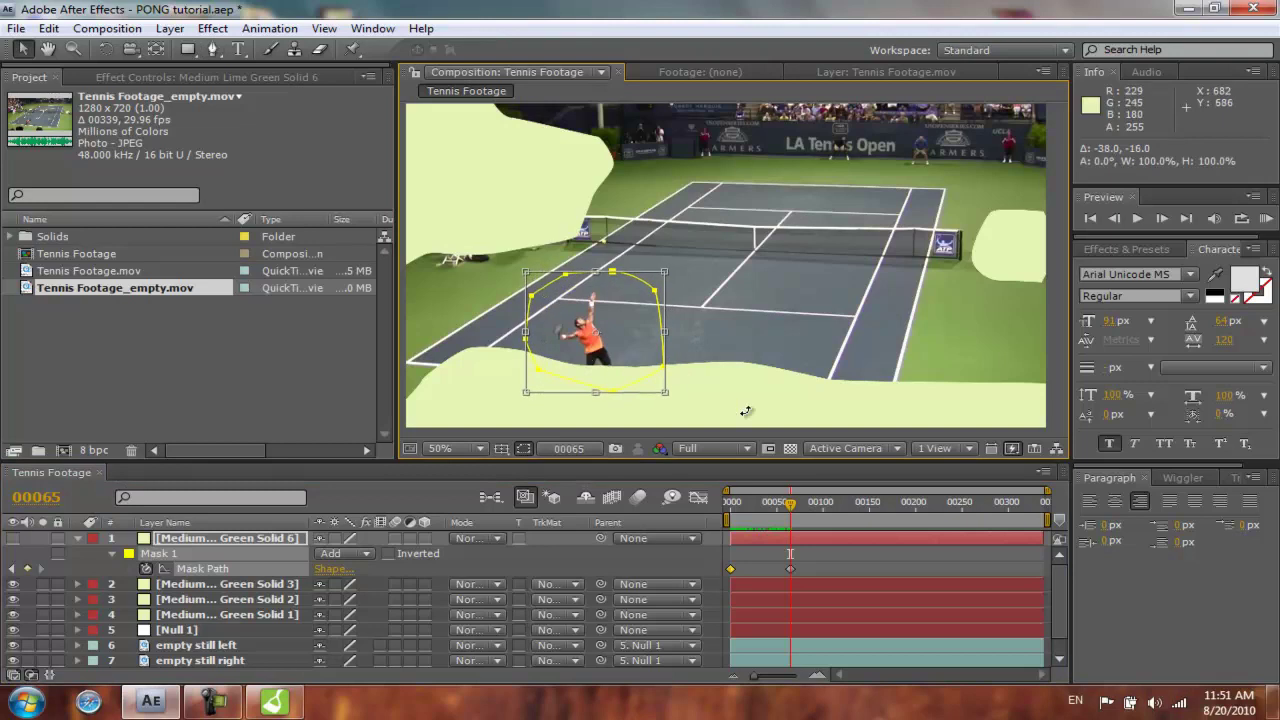
# Keyframe the mask onto the player at frames 107, 140 and 175.
pyautogui.moveTo(793, 506); pyautogui.dragTo(811, 505)
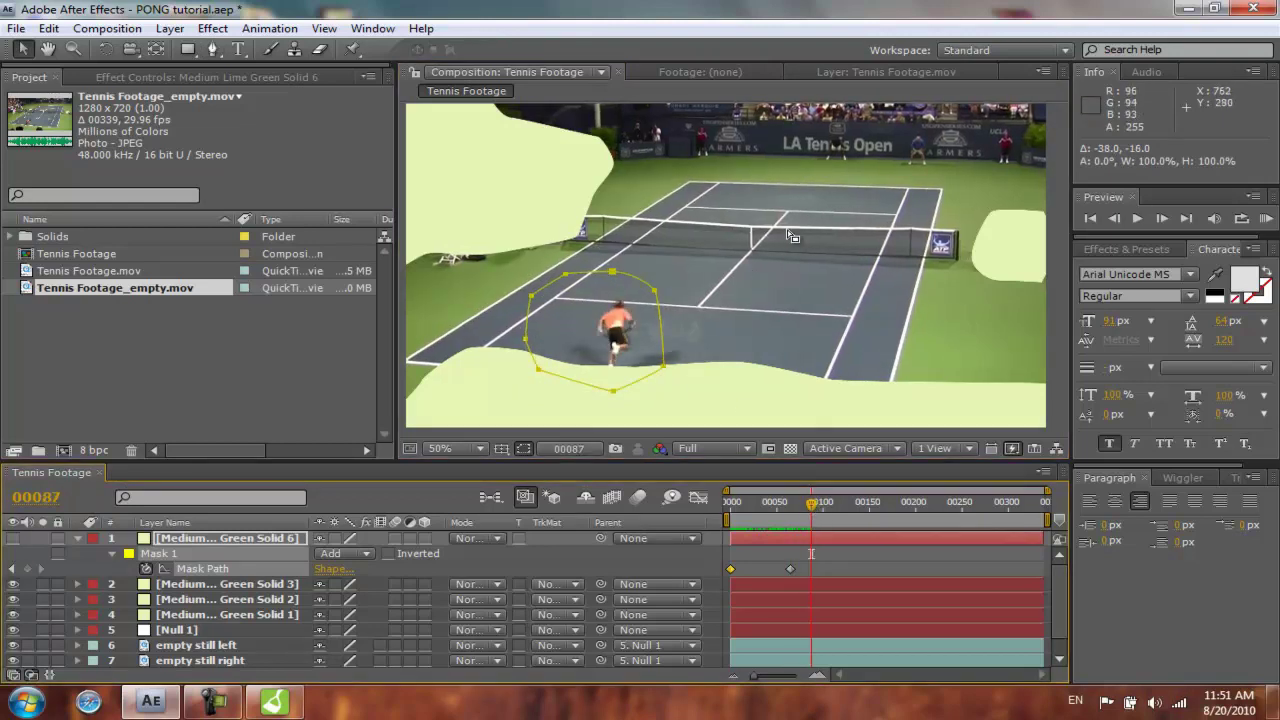
pyautogui.moveTo(811, 509)
pyautogui.mouseDown()
pyautogui.moveTo(838, 509)
pyautogui.moveTo(813, 513)
pyautogui.mouseUp()
pyautogui.click(26, 569)
pyautogui.moveTo(826, 509); pyautogui.dragTo(860, 505)
pyautogui.doubleClick(656, 298)
pyautogui.moveTo(597, 303); pyautogui.dragTo(727, 245)
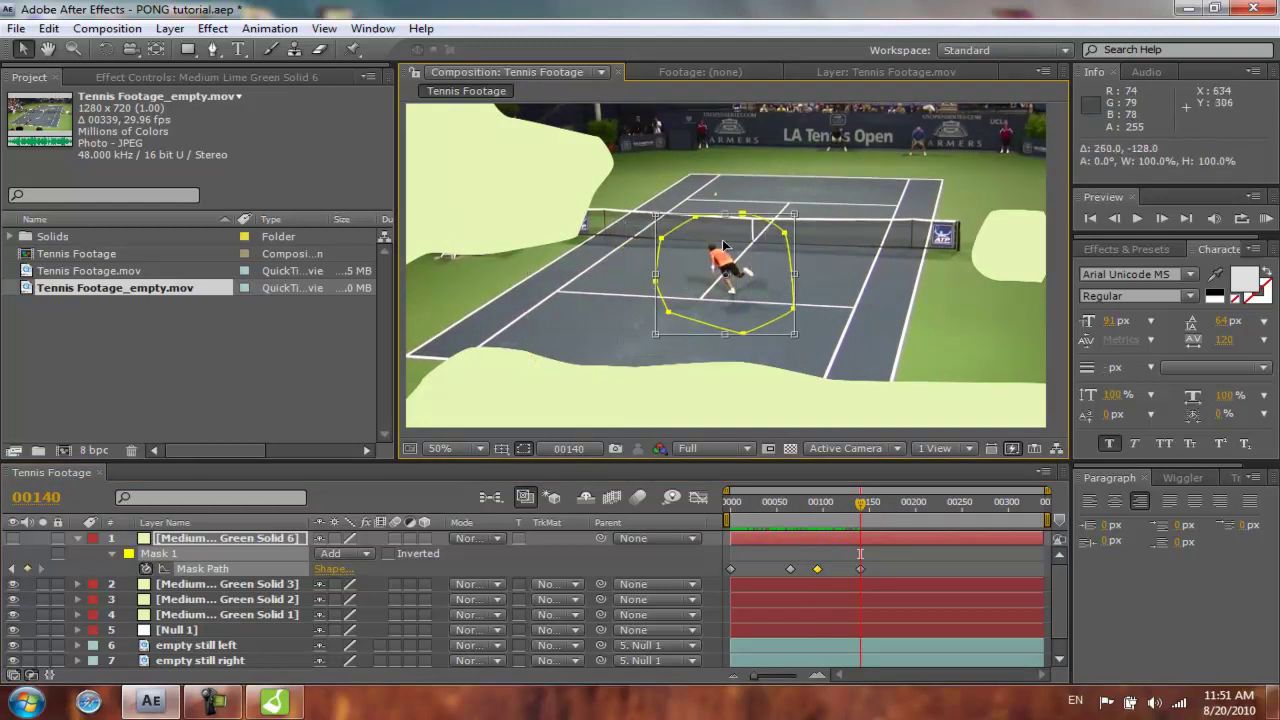
pyautogui.moveTo(864, 510); pyautogui.dragTo(893, 511)
pyautogui.doubleClick(748, 336)
pyautogui.moveTo(753, 318); pyautogui.dragTo(726, 292)
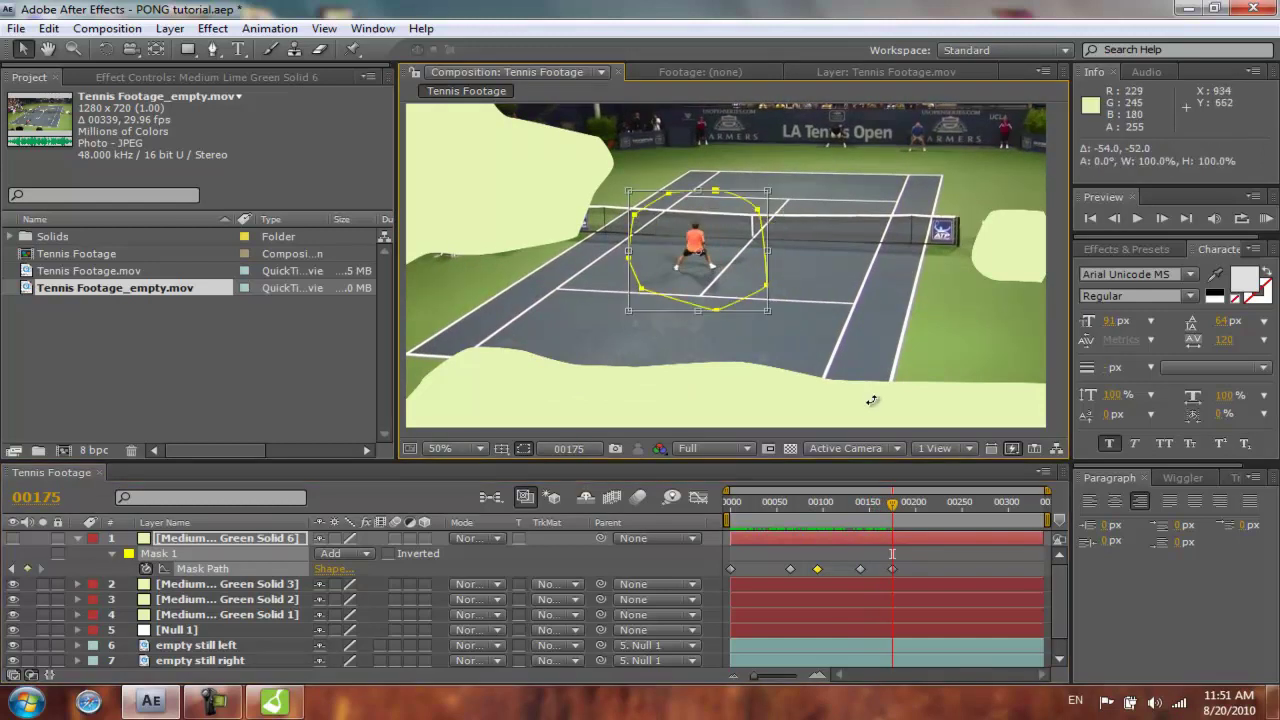
# Reposition the mask over the player at frame 277 and advance to frame 326.
pyautogui.moveTo(898, 508); pyautogui.dragTo(987, 506)
pyautogui.click(724, 312)
pyautogui.doubleClick(724, 312)
pyautogui.moveTo(734, 238); pyautogui.dragTo(724, 275)
pyautogui.moveTo(992, 510); pyautogui.dragTo(1056, 512)
# Show Solid 6 and scrub from the first frame to verify it hides the player.
pyautogui.press('Home')
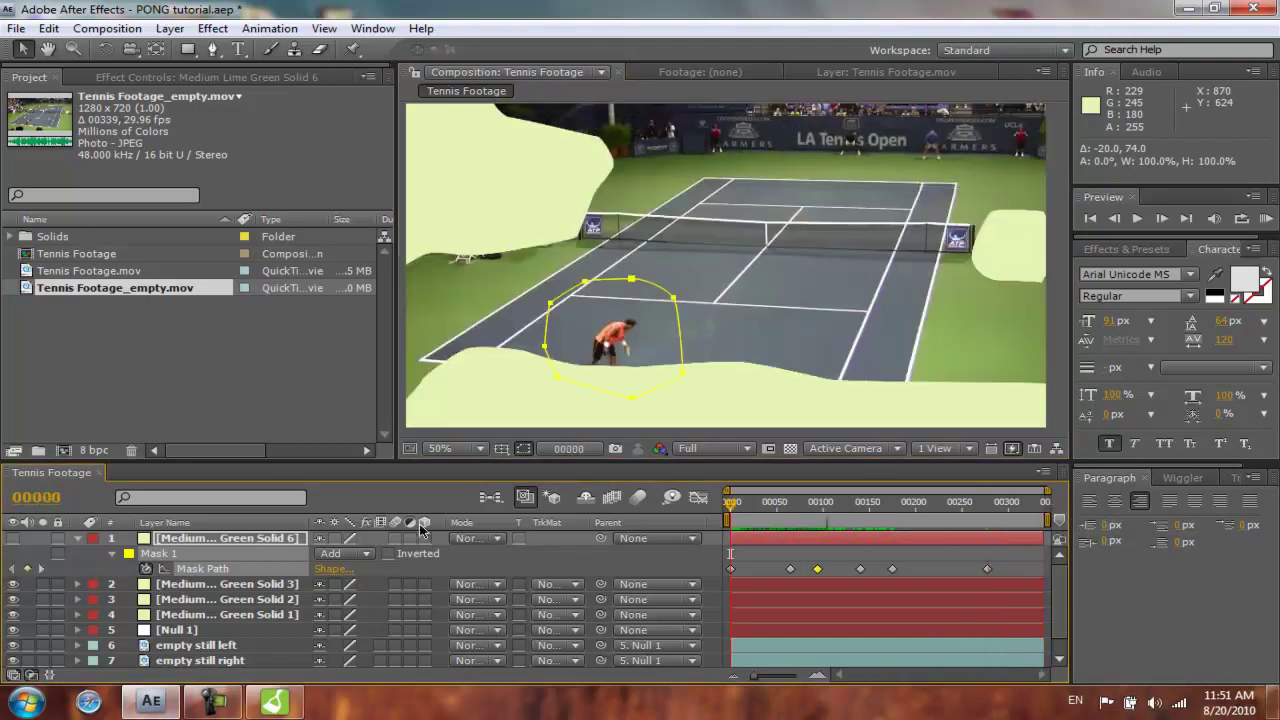
pyautogui.click(13, 538)
pyautogui.moveTo(742, 497); pyautogui.dragTo(822, 508)
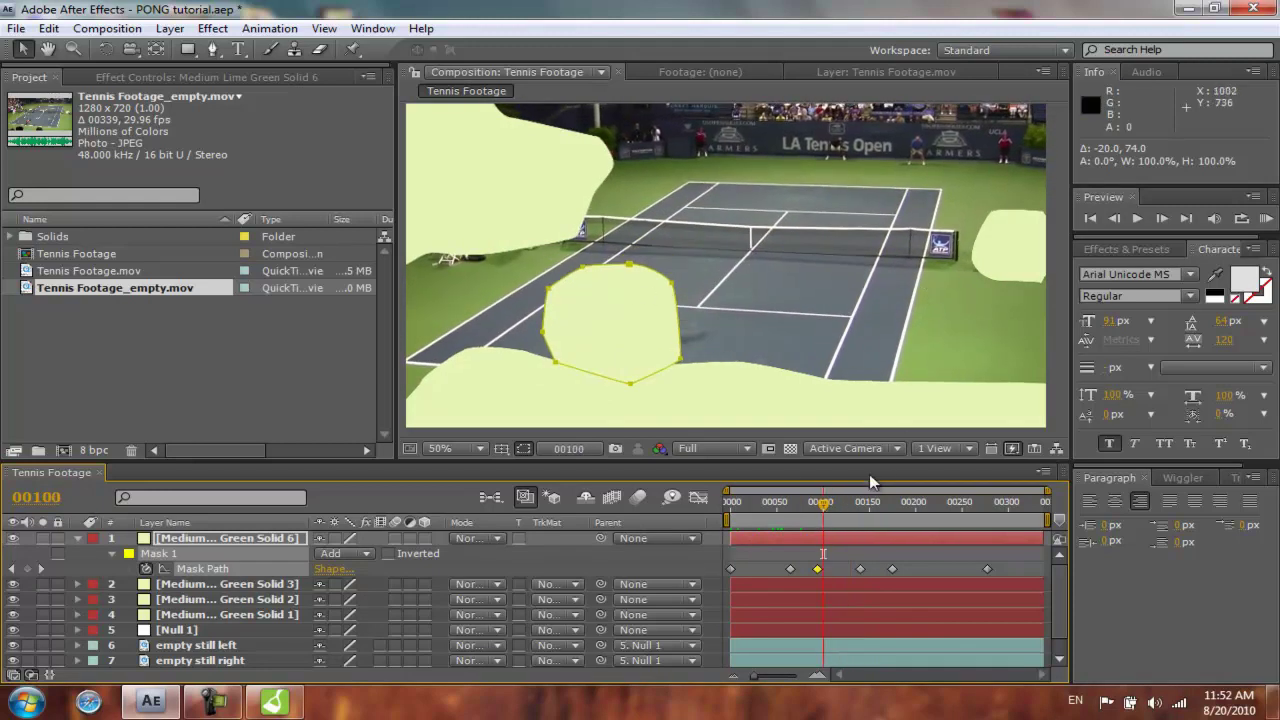
pyautogui.press('Home')
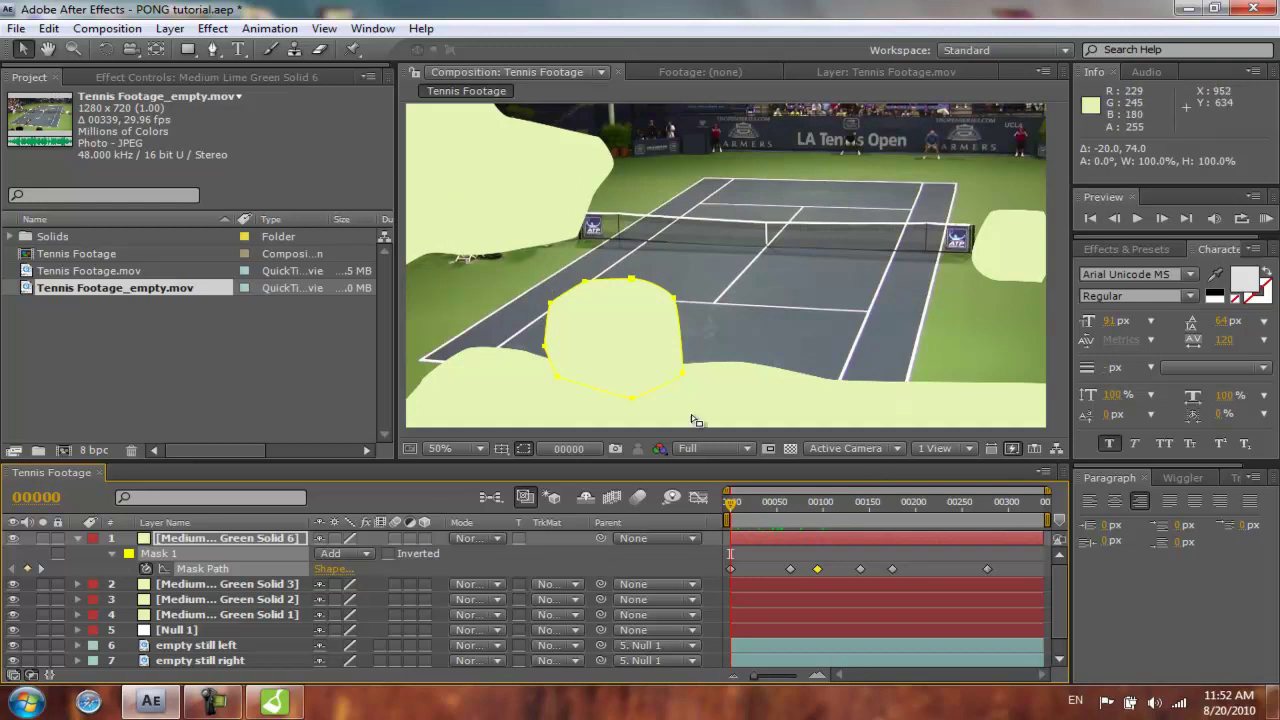
# Create a black full-frame solid and move Black Solid 1 beneath the four lime mask solids.
pyautogui.click(77, 538)
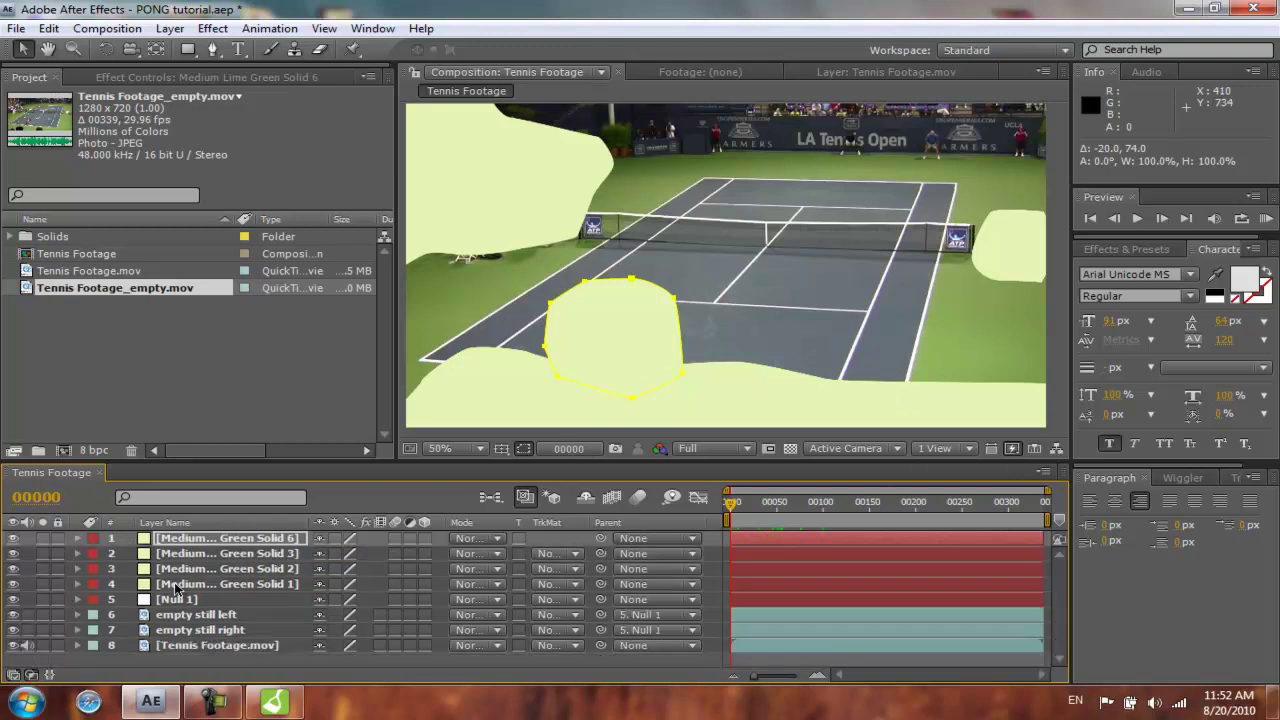
pyautogui.click(220, 664)
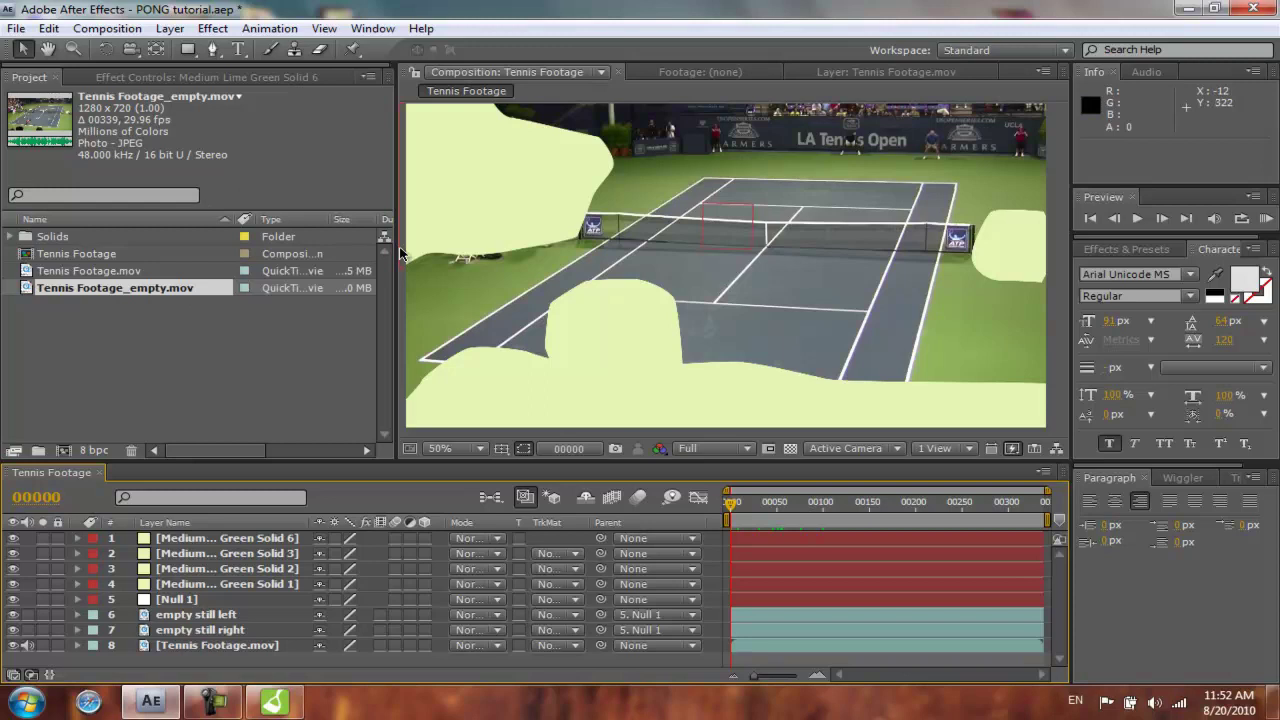
pyautogui.hotkey('ctrl', 'y')
pyautogui.click(496, 403)
pyautogui.moveTo(345, 328); pyautogui.dragTo(300, 328)
pyautogui.click(446, 214)
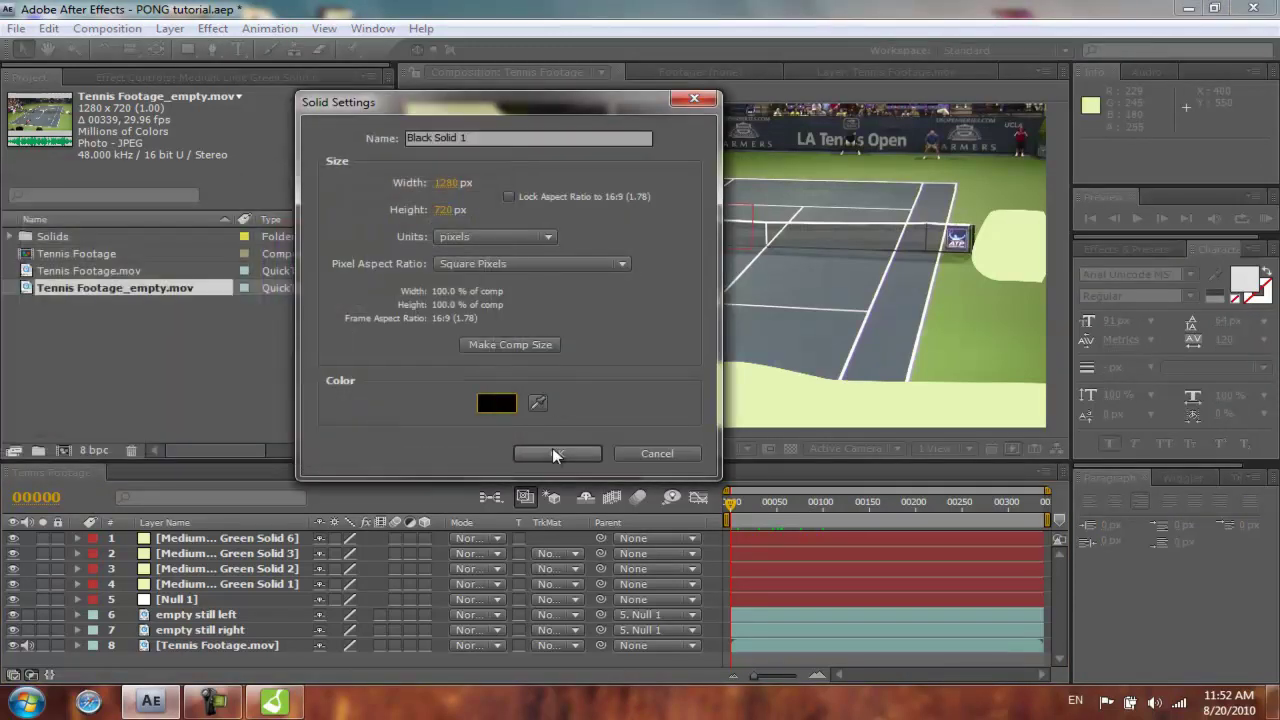
pyautogui.click(553, 451)
pyautogui.moveTo(235, 541); pyautogui.dragTo(225, 610)
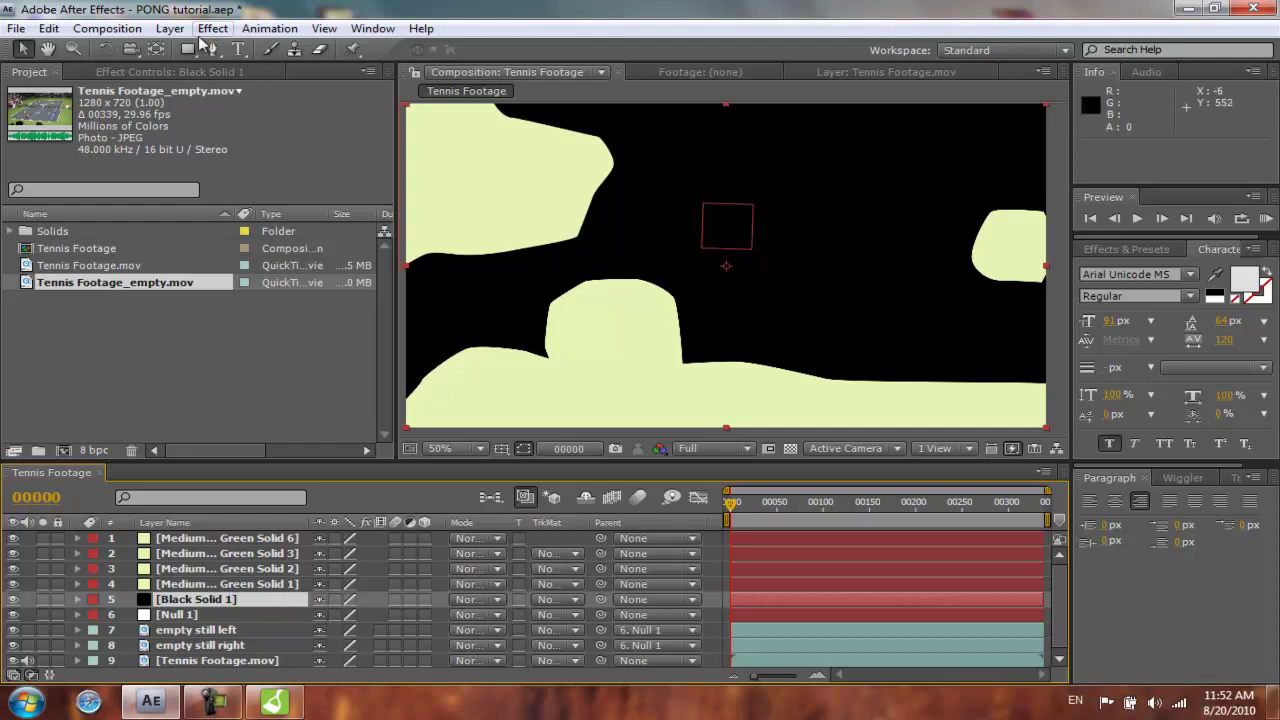
pyautogui.click(107, 28)
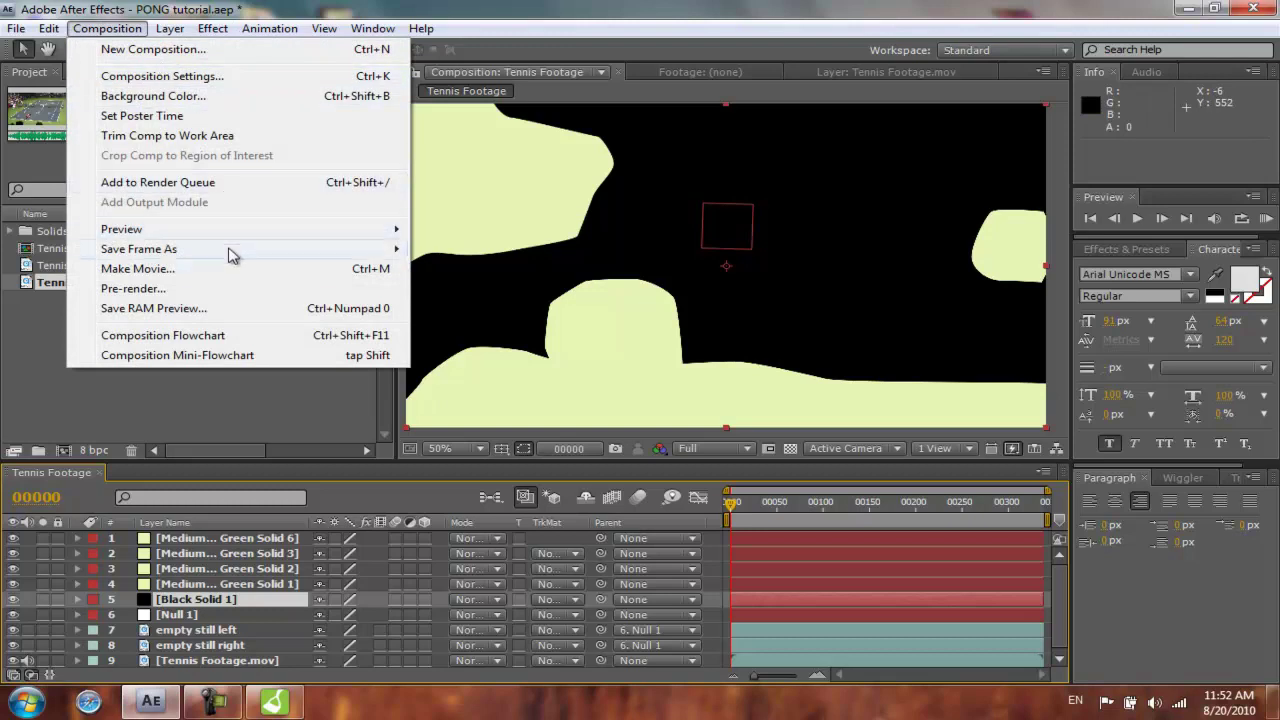
# Queue the Tennis Footage comp for rendering with QuickTime Movie as the output format.
pyautogui.click(236, 268)
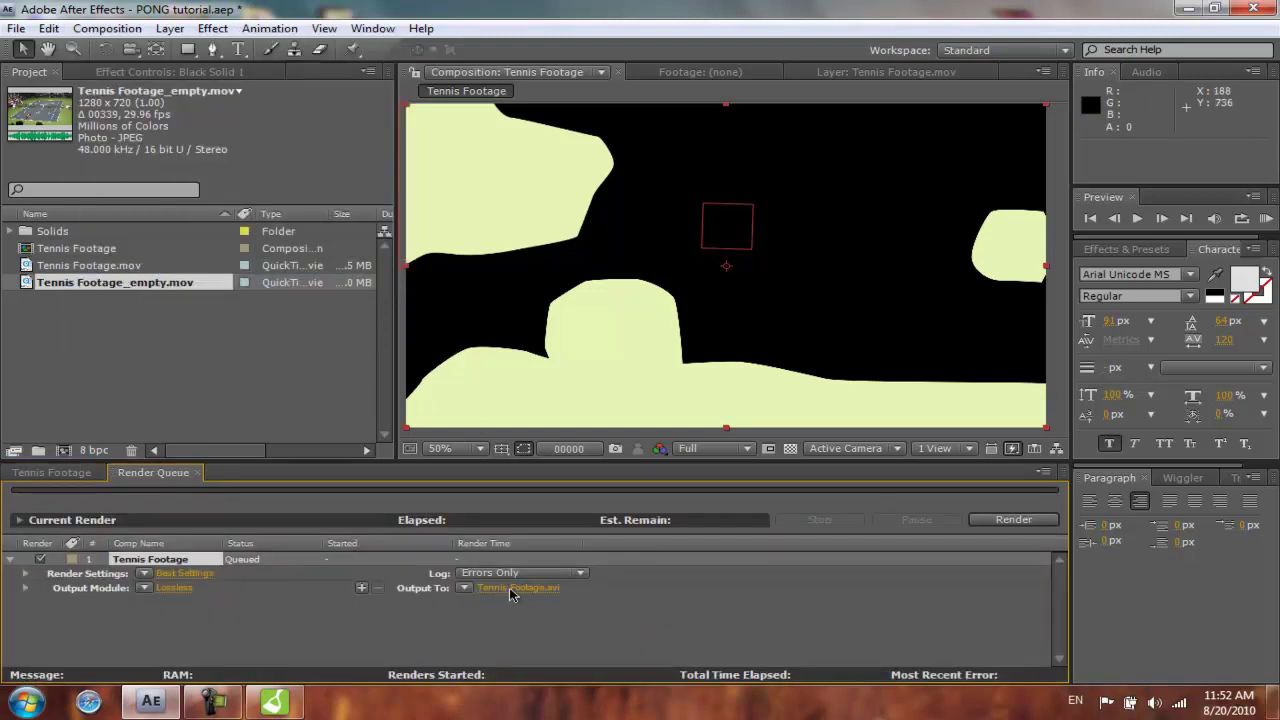
pyautogui.click(172, 600)
pyautogui.click(173, 588)
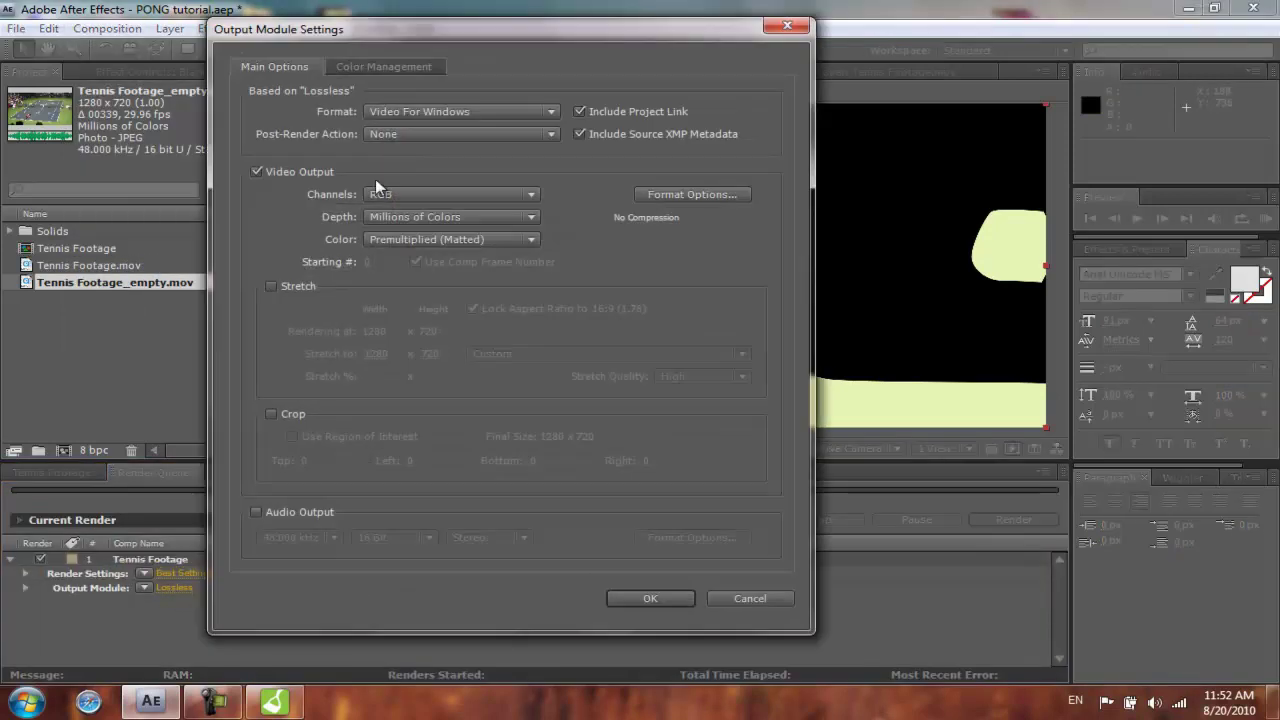
pyautogui.click(458, 111)
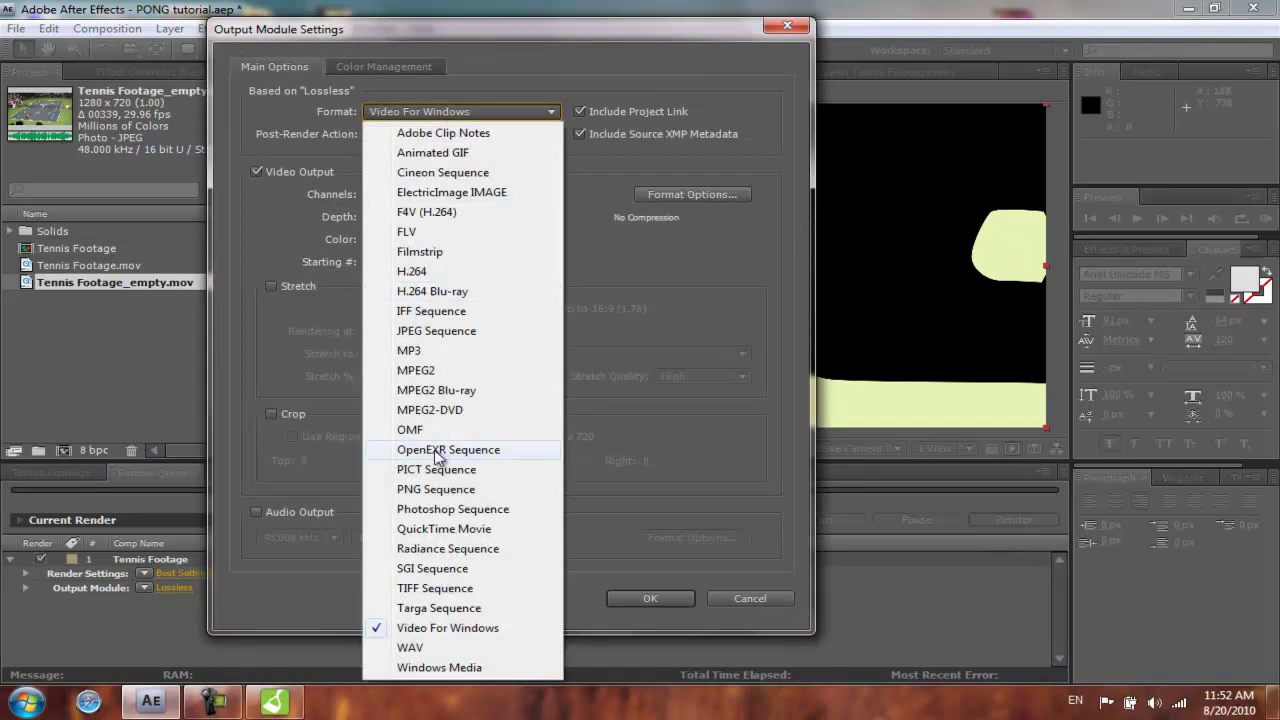
pyautogui.click(432, 528)
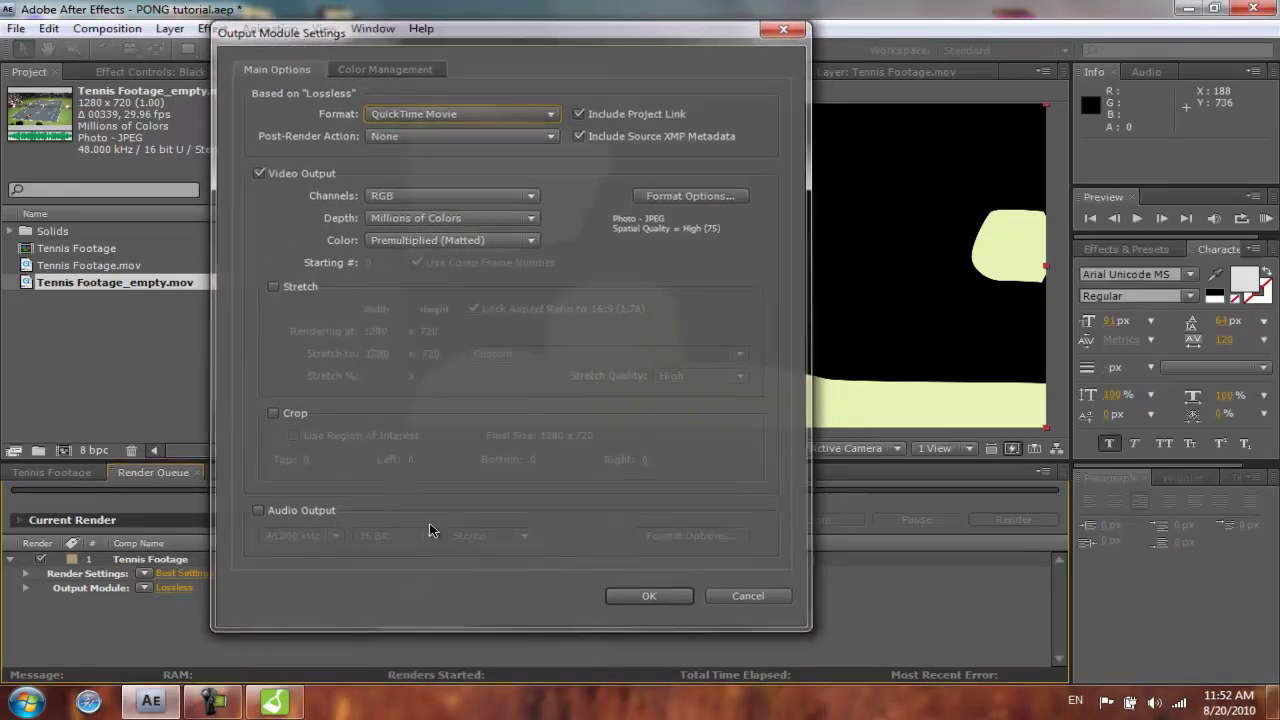
pyautogui.press('Return')
# Name the output file Tennis Footage_Masks.mov and start the render.
pyautogui.click(522, 590)
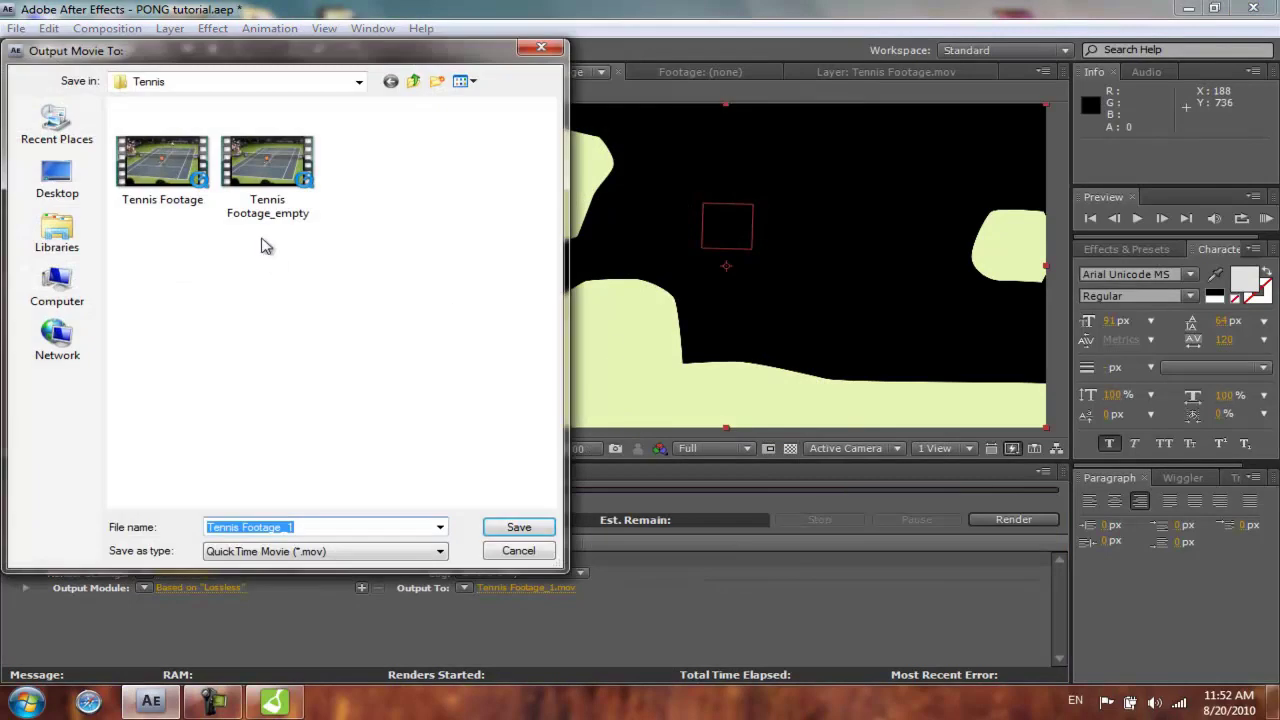
pyautogui.click(338, 527)
pyautogui.press('BackSpace')
pyautogui.write('Mask')
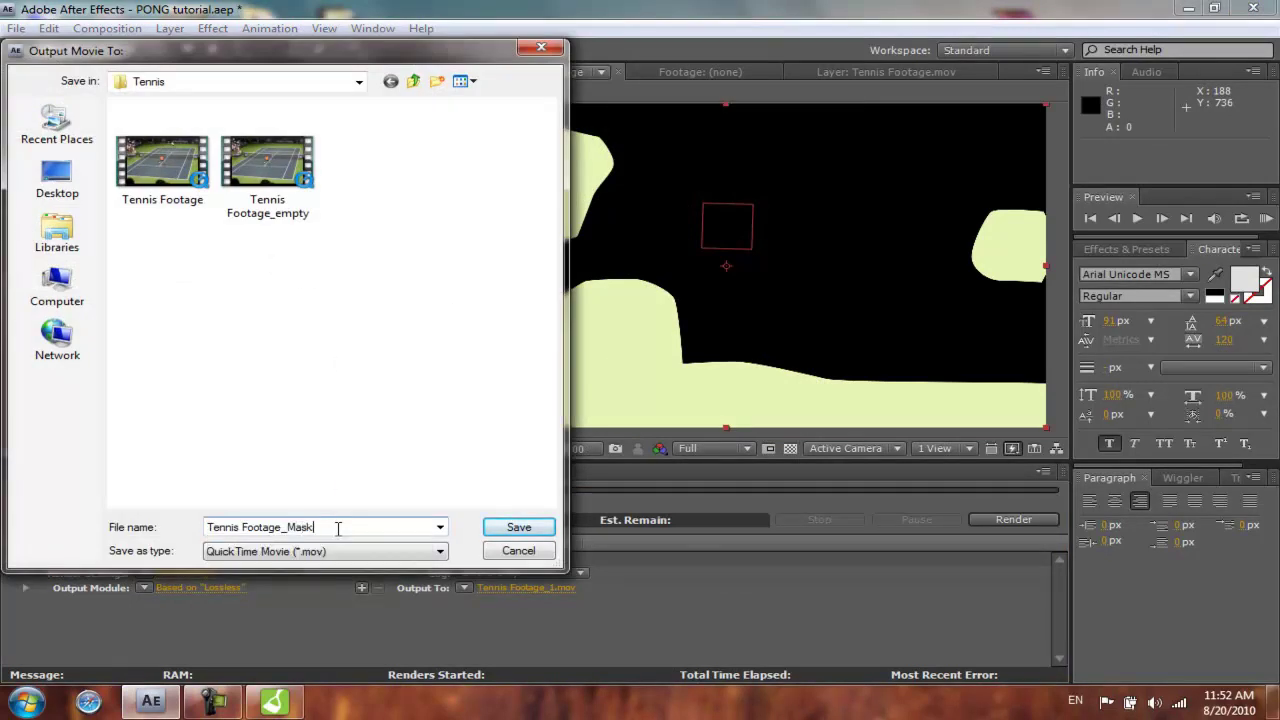
pyautogui.press('Return')
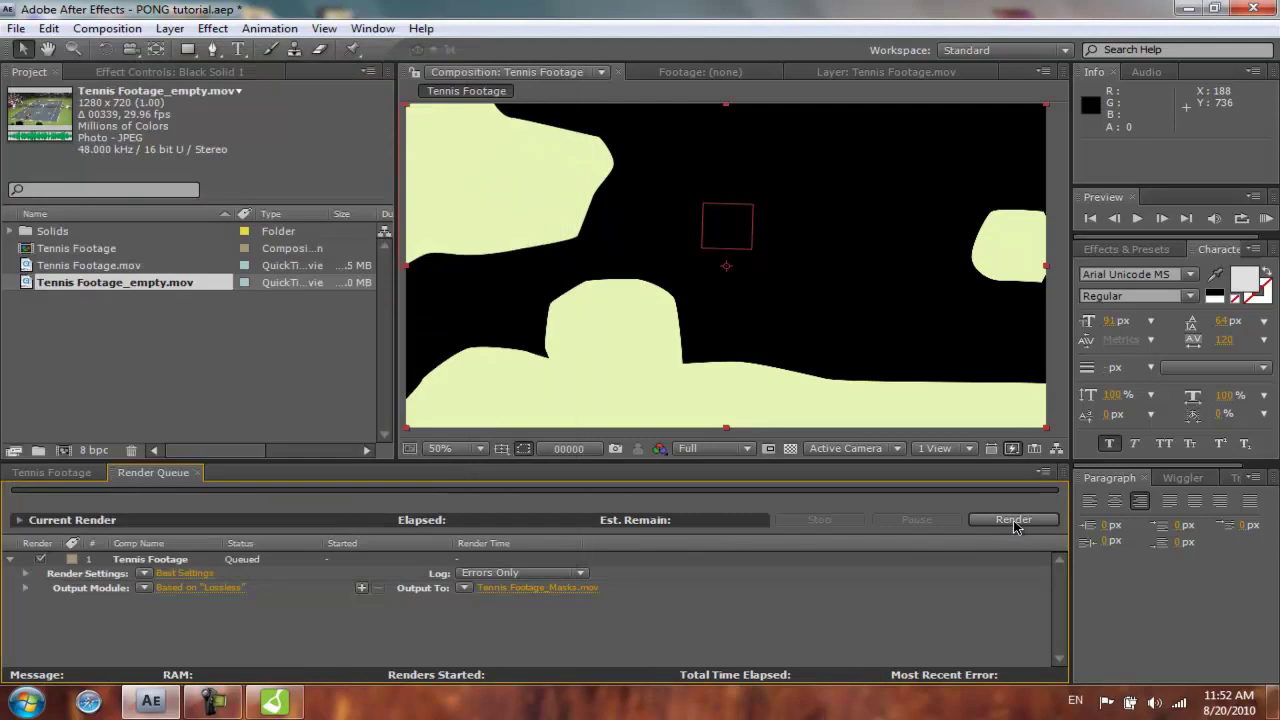
pyautogui.click(995, 522)
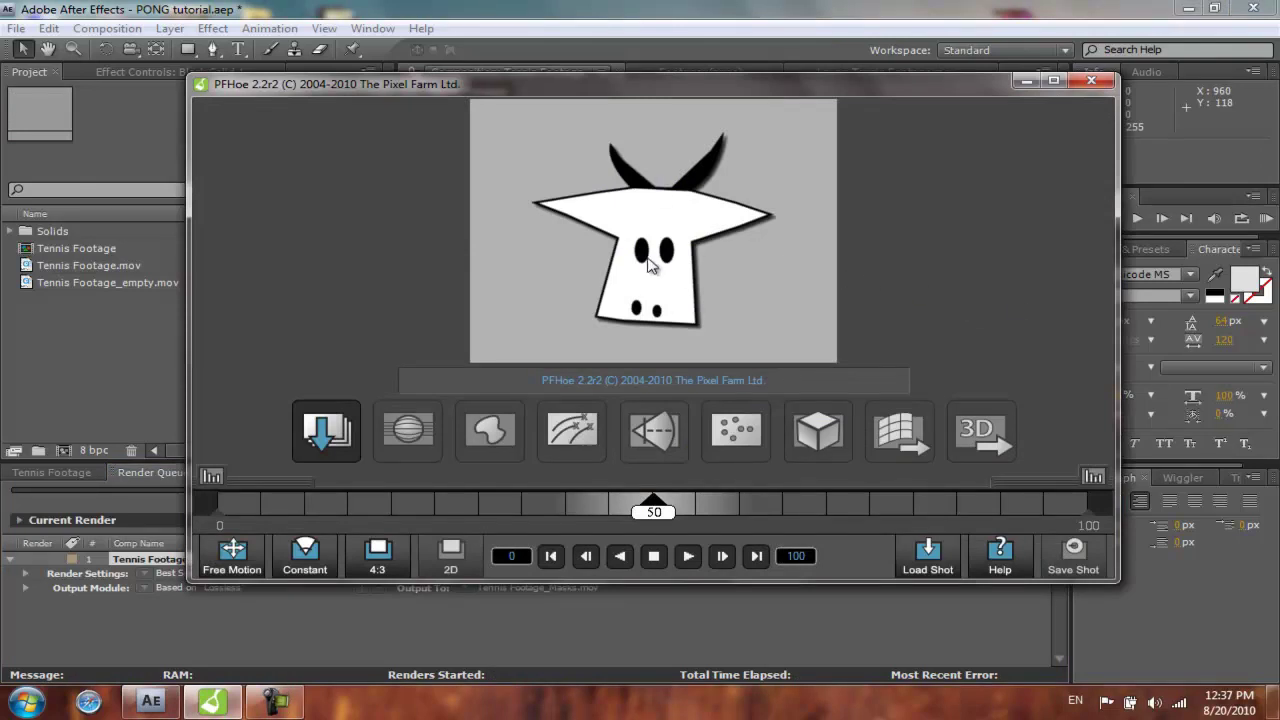
# Load Tennis Footage_empty.mov (1280×720, 339 frames) as the shot, skipping the camera setup wizard.
pyautogui.click(324, 430)
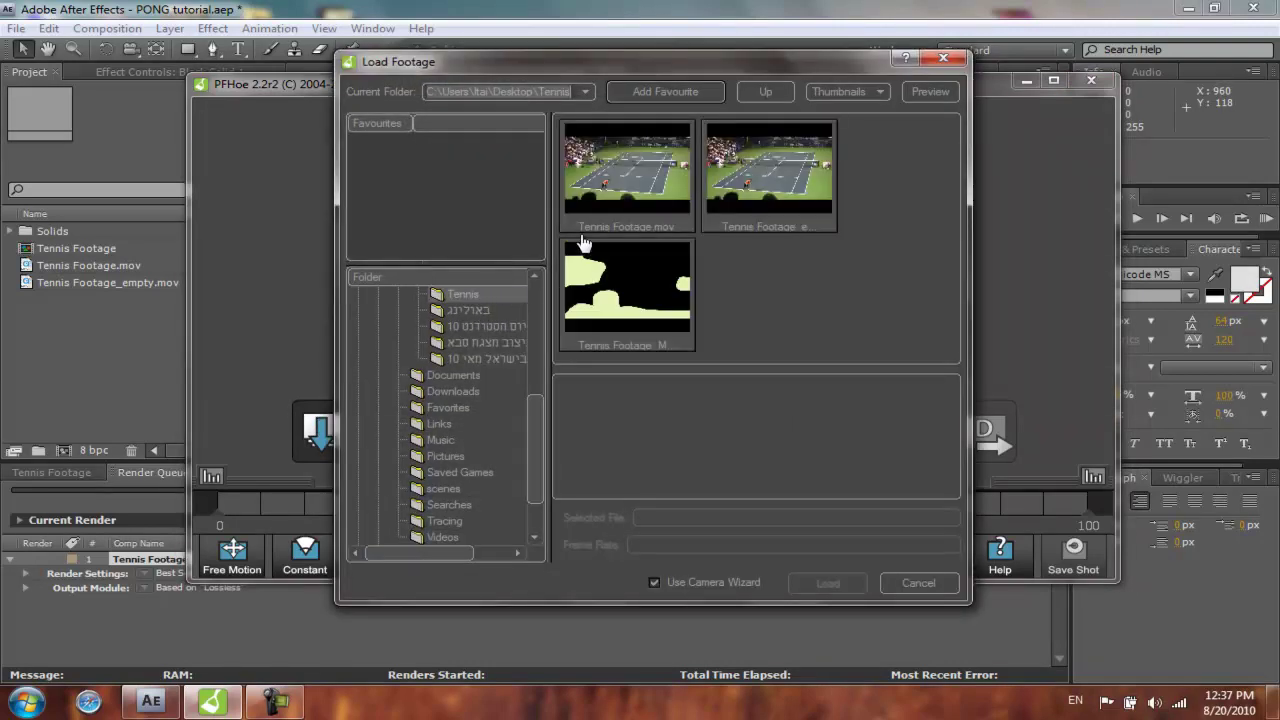
pyautogui.click(638, 168)
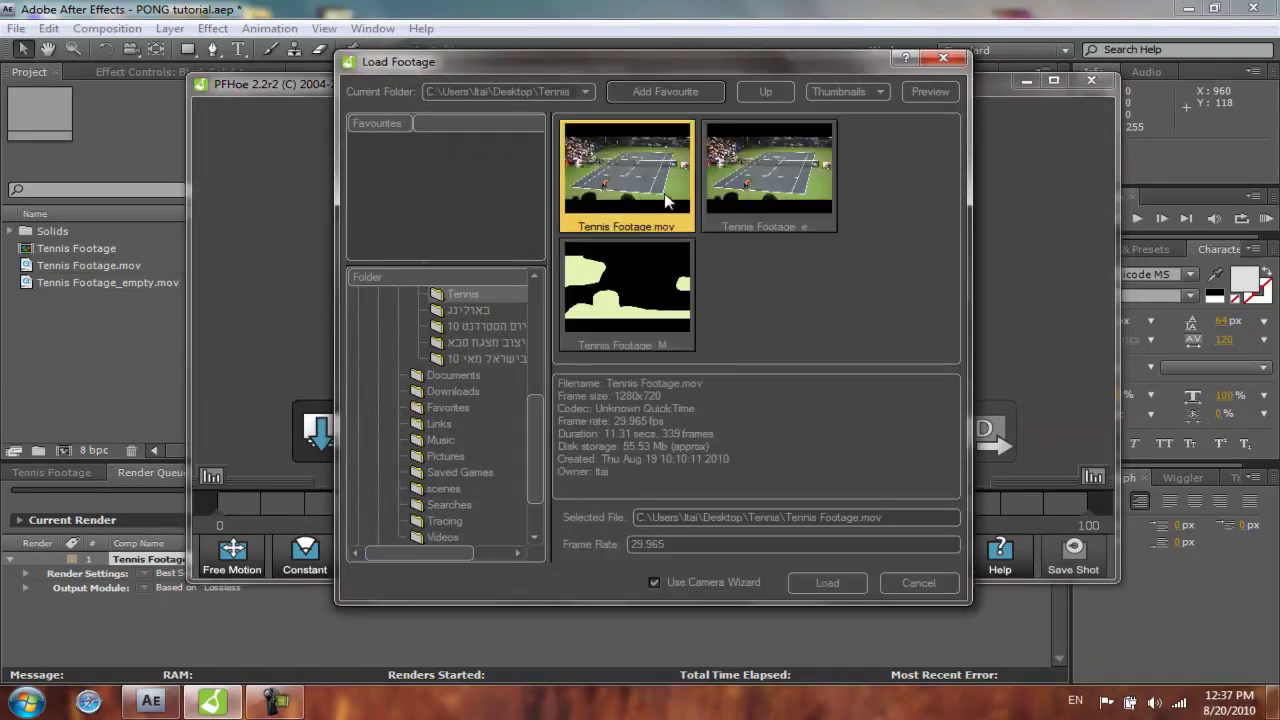
pyautogui.click(793, 172)
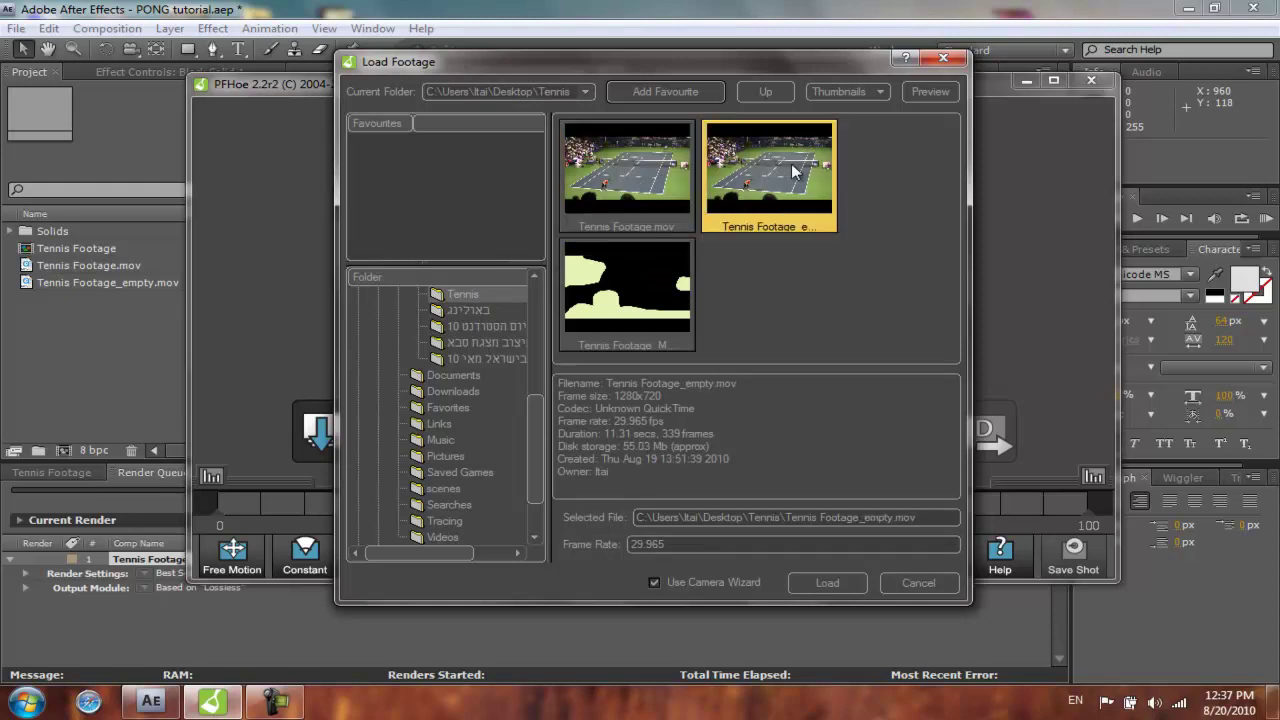
pyautogui.click(605, 326)
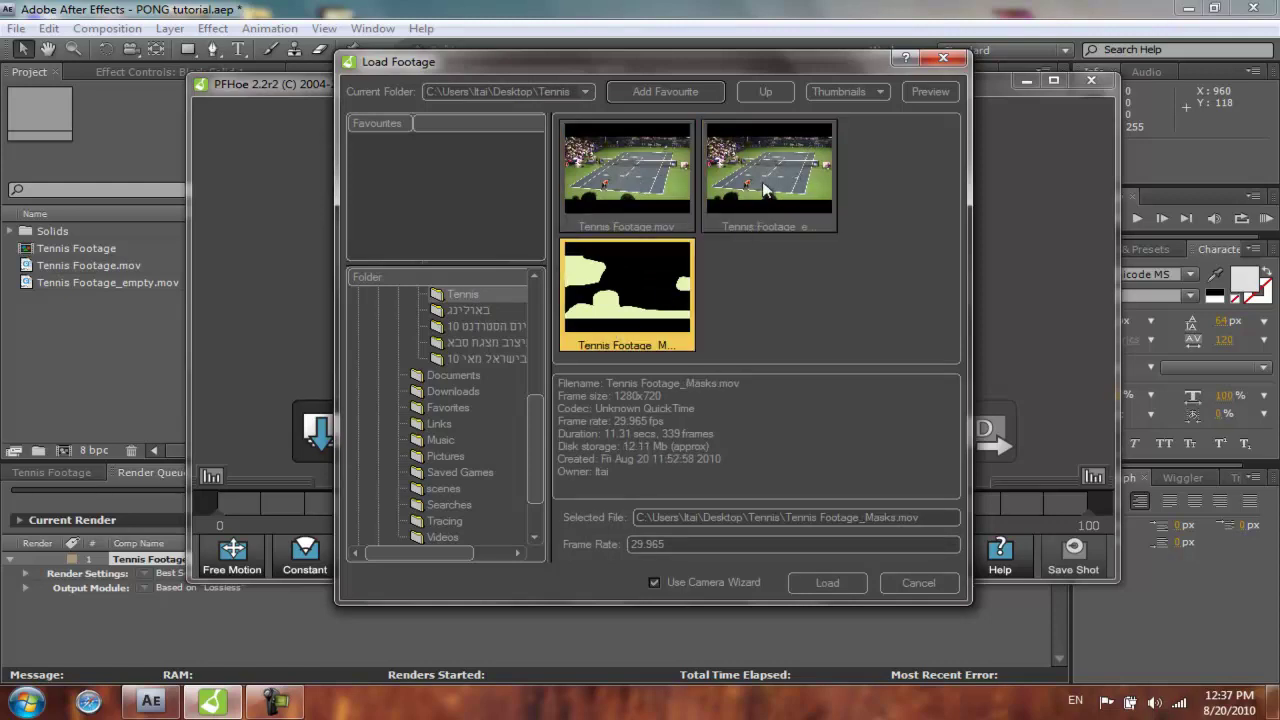
pyautogui.click(766, 190)
pyautogui.doubleClick(763, 185)
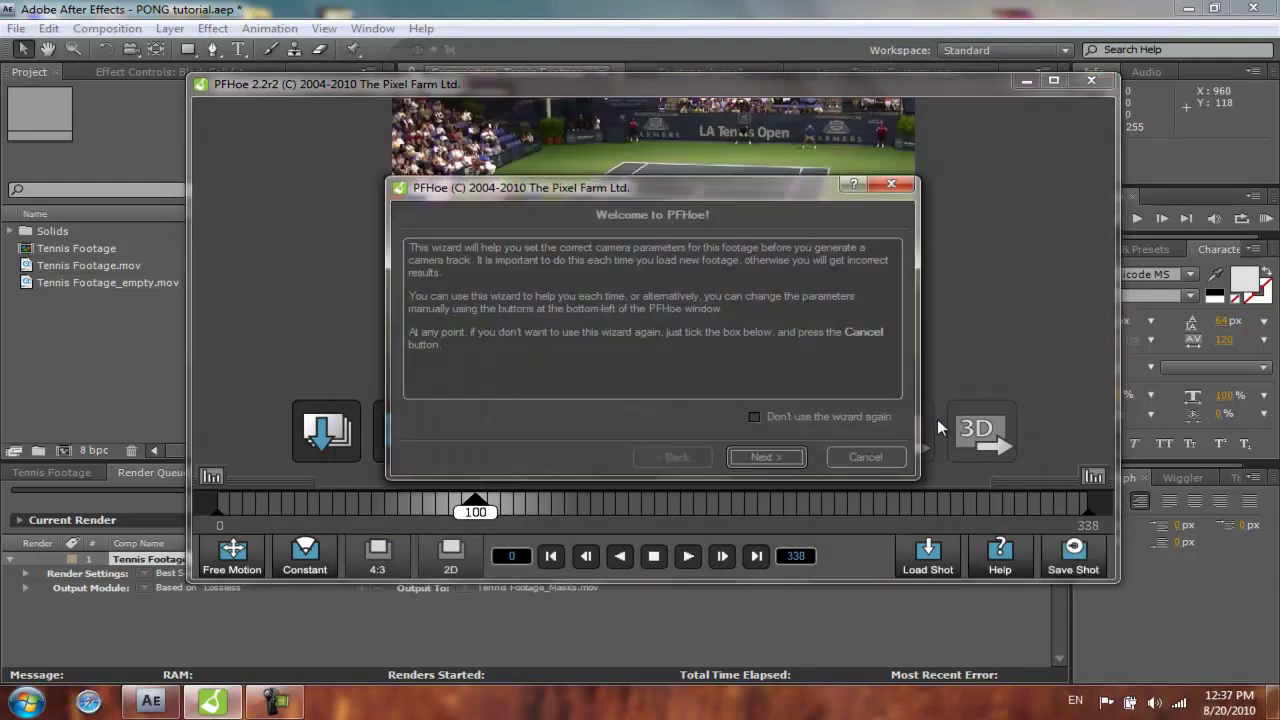
pyautogui.click(881, 456)
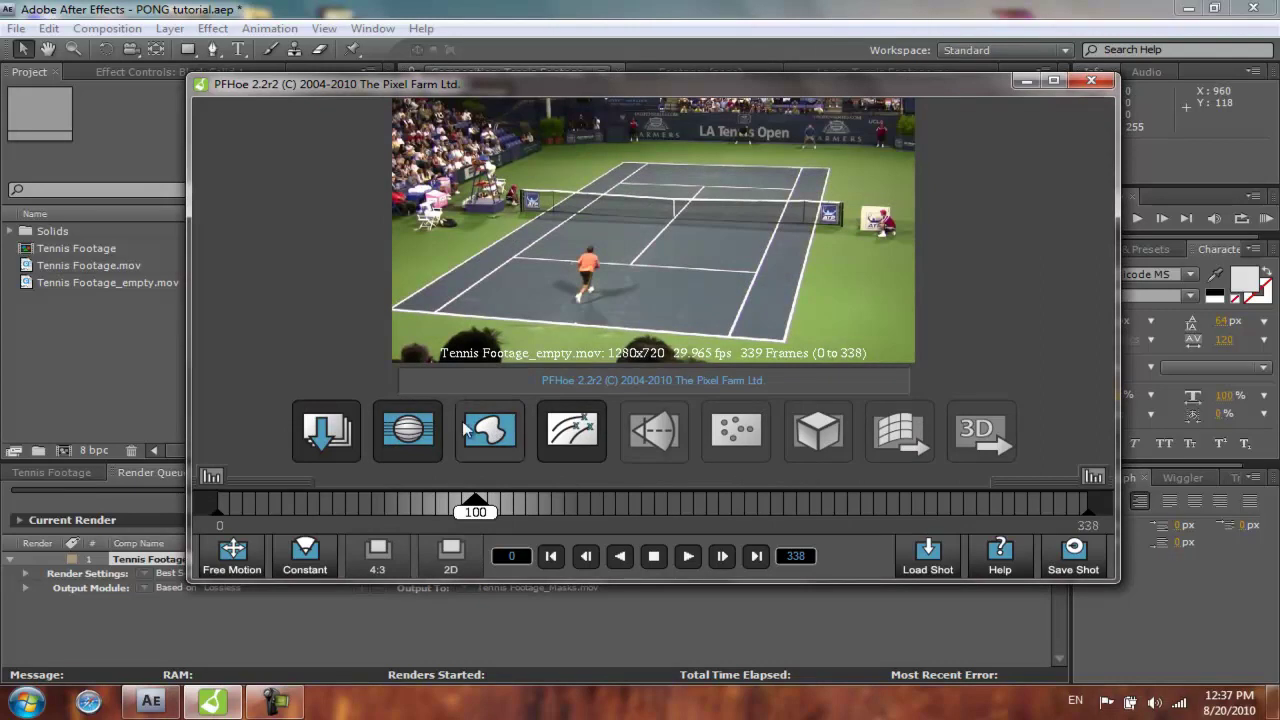
# Load the masks file from the Tennis folder as the image matte and scrub frames 80–150 to check it.
pyautogui.click(494, 433)
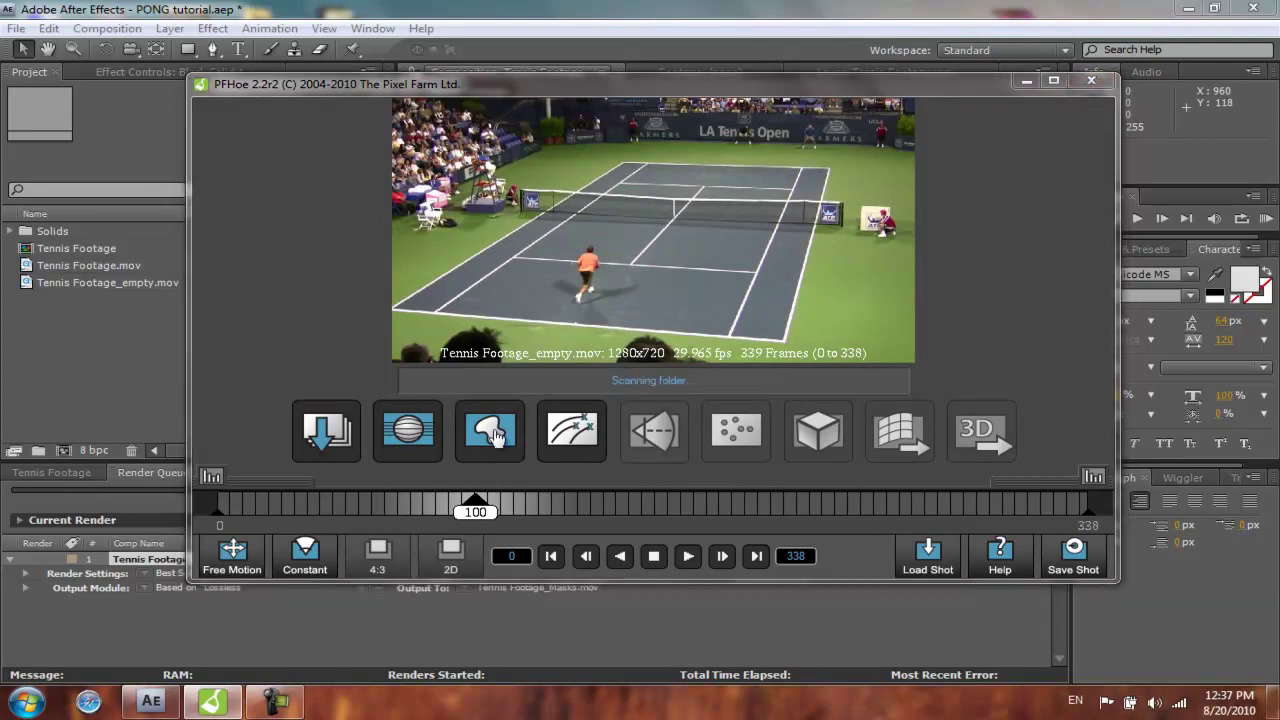
pyautogui.click(482, 328)
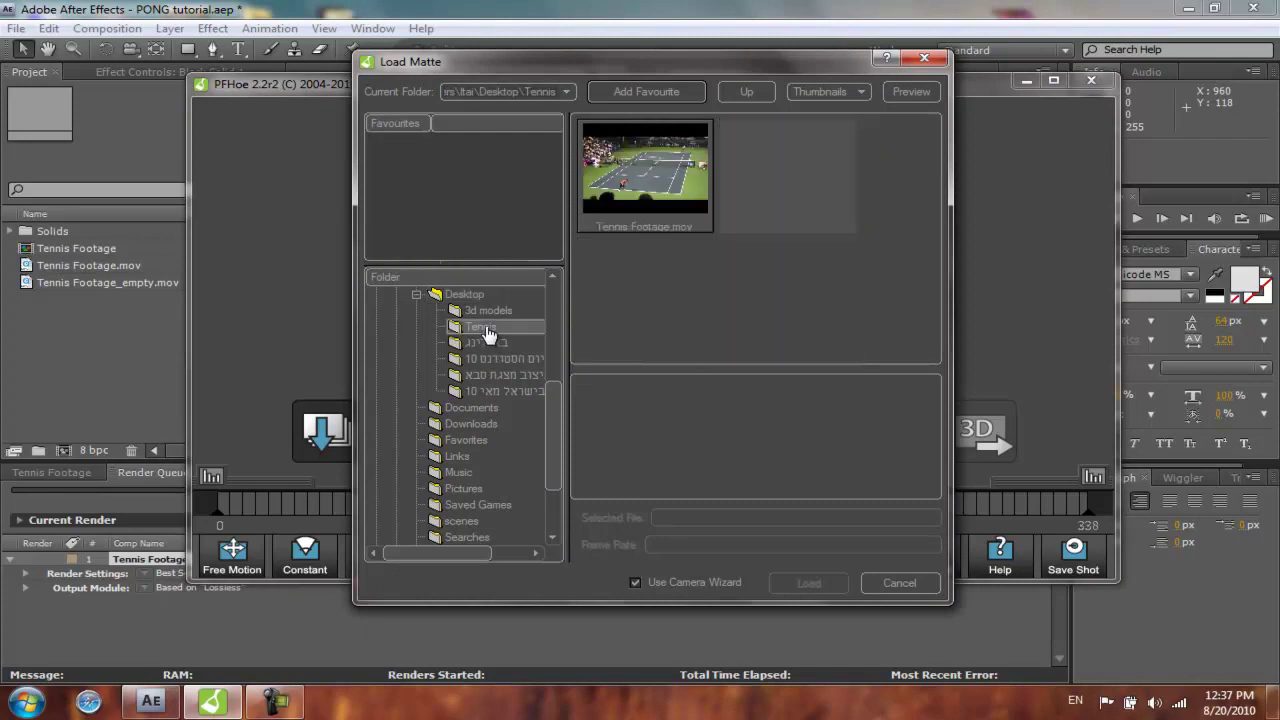
pyautogui.doubleClick(659, 286)
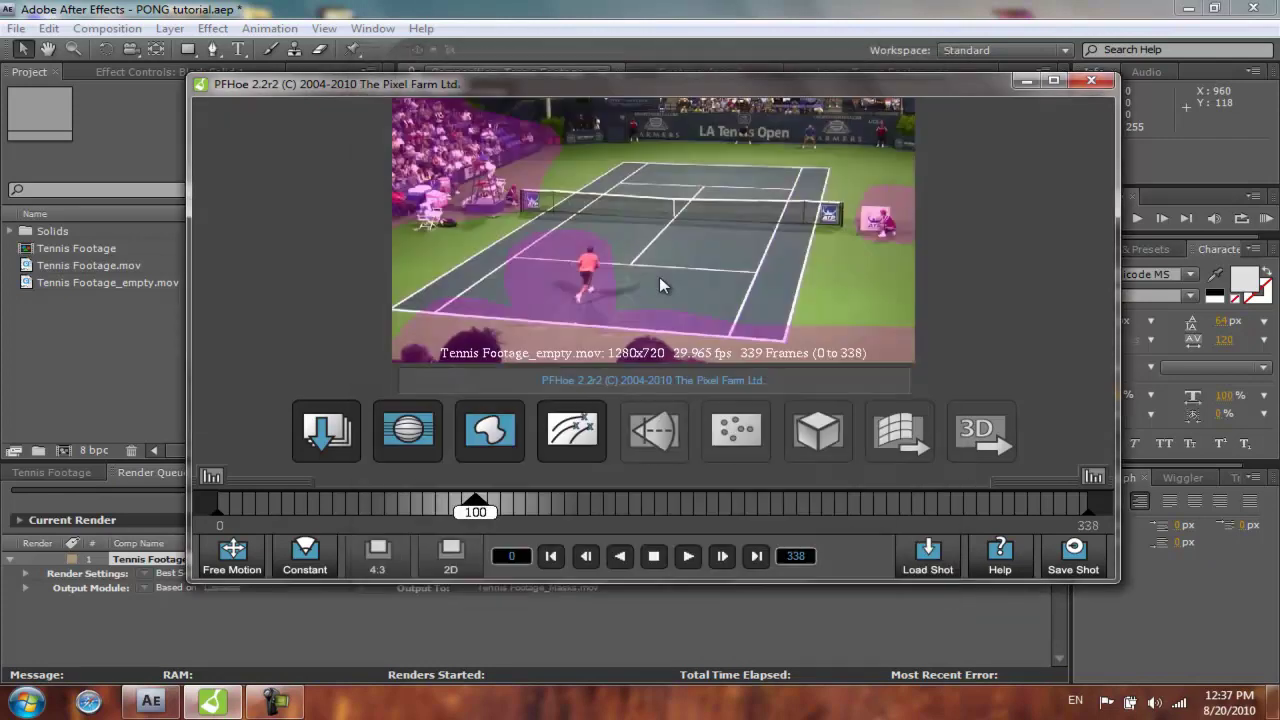
pyautogui.moveTo(468, 494); pyautogui.dragTo(606, 498)
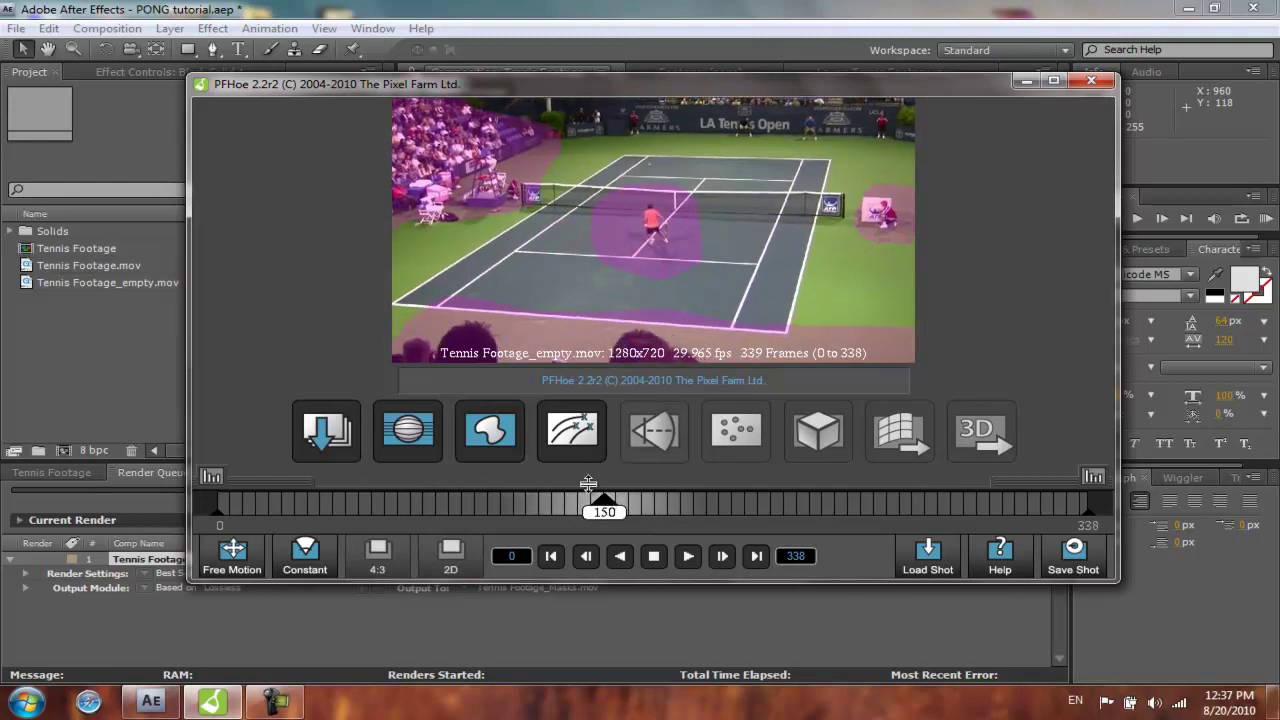
pyautogui.moveTo(604, 500); pyautogui.dragTo(208, 511)
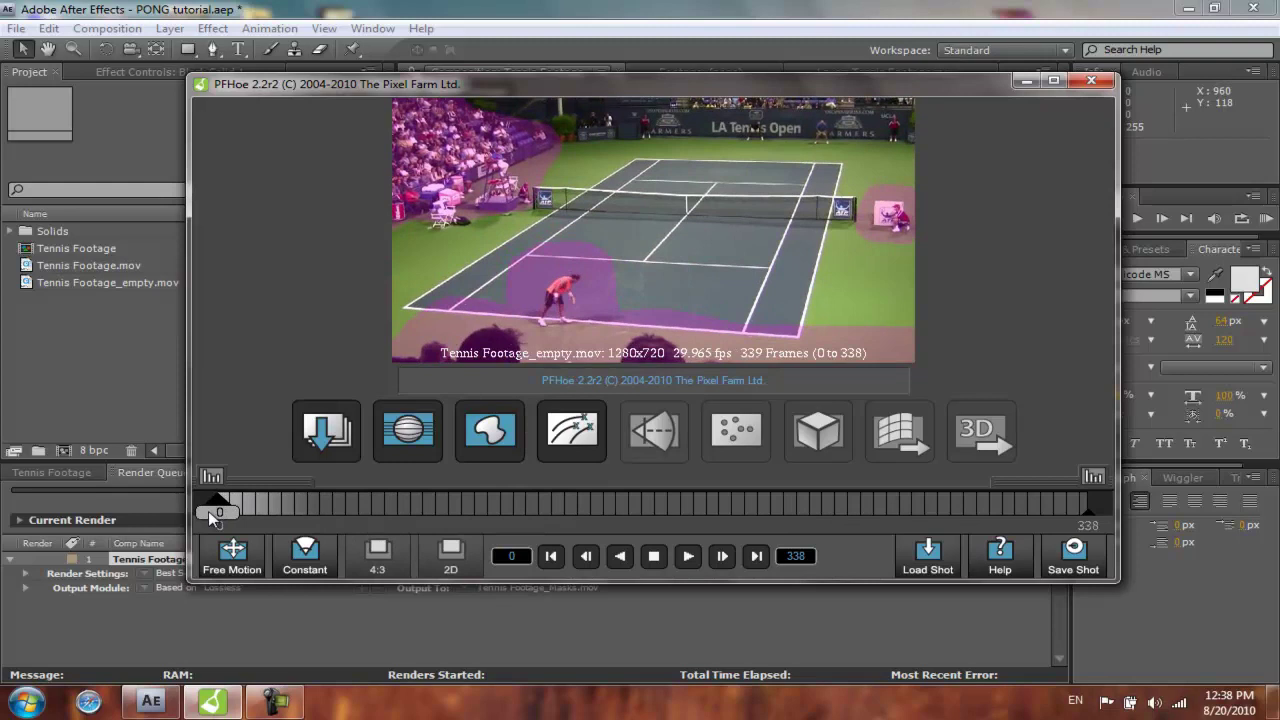
# Track features across all 339 frames, then review the results in the per-frame tracking panel.
pyautogui.click(572, 430)
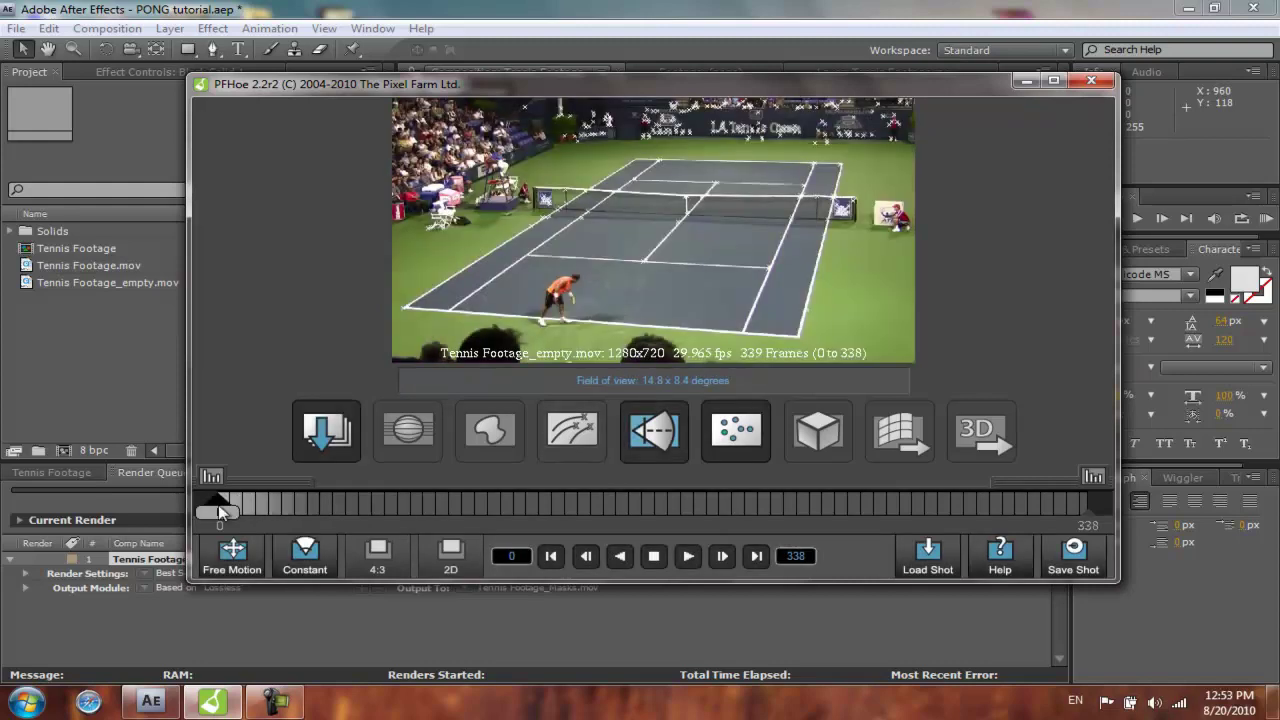
pyautogui.moveTo(220, 510); pyautogui.dragTo(624, 510)
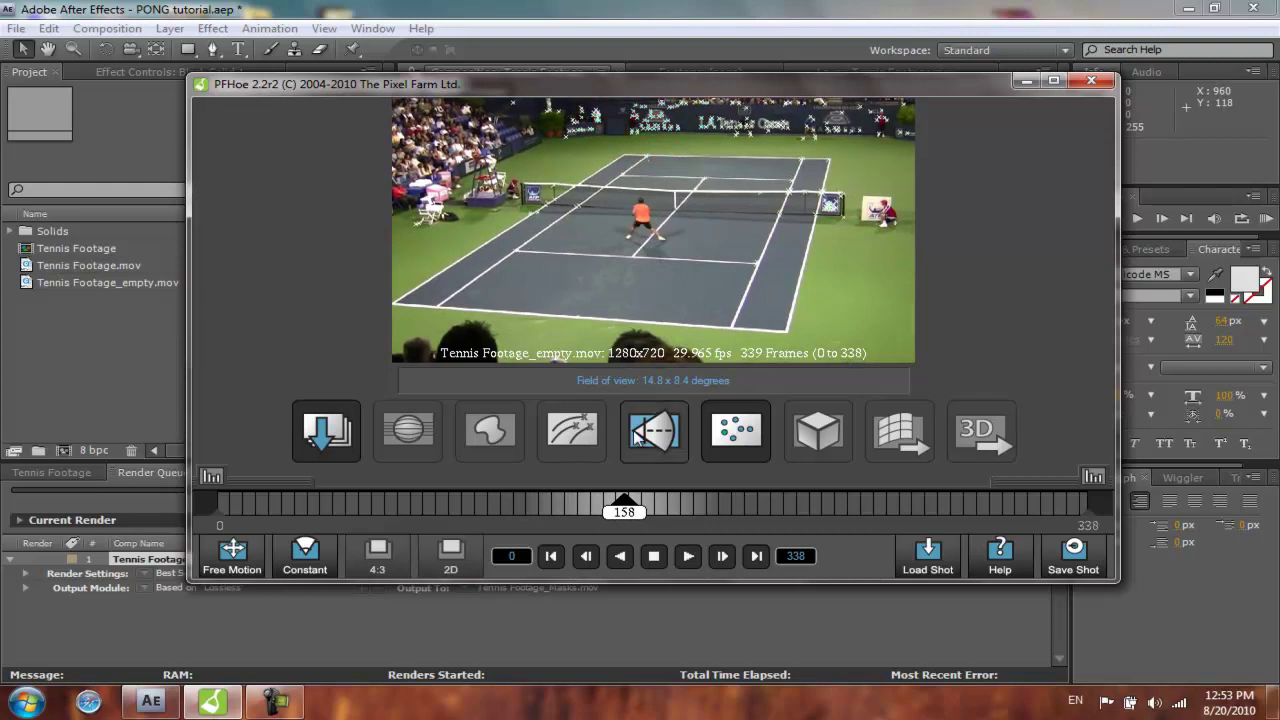
pyautogui.moveTo(628, 511); pyautogui.dragTo(217, 510)
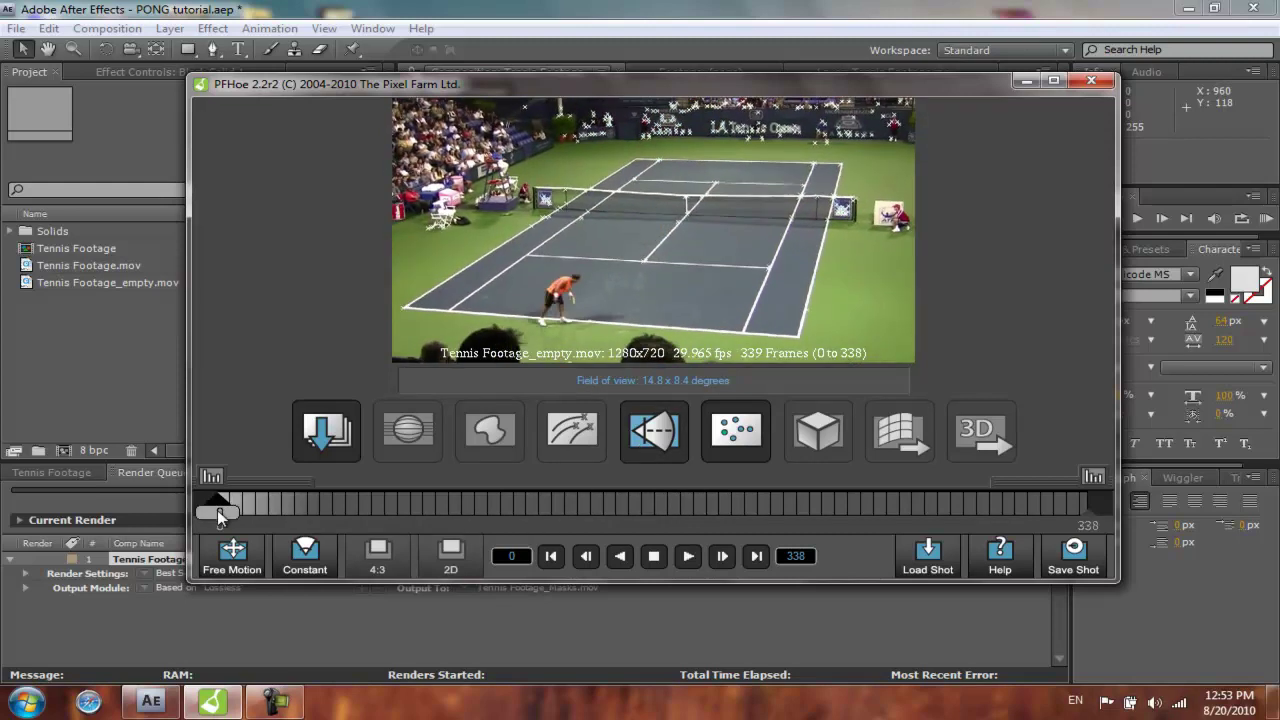
pyautogui.click(270, 475)
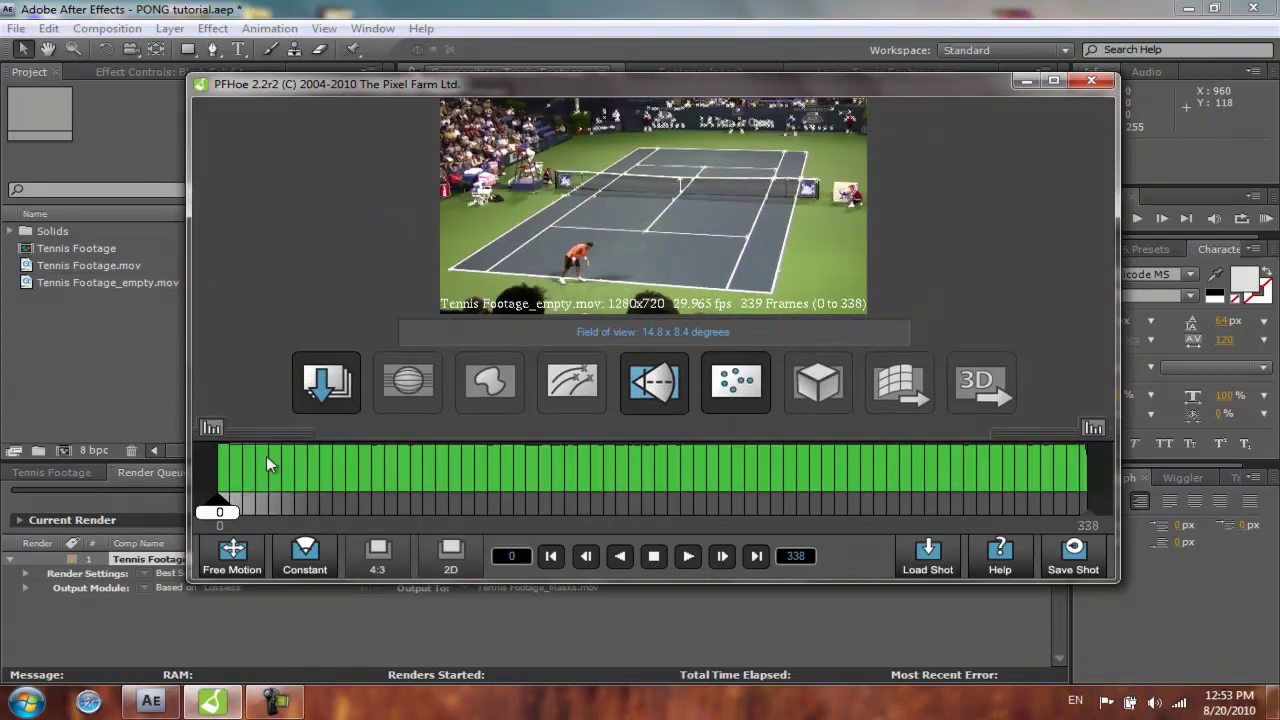
pyautogui.moveTo(218, 503)
pyautogui.mouseDown()
pyautogui.moveTo(553, 496)
pyautogui.moveTo(855, 511)
pyautogui.moveTo(586, 508)
pyautogui.mouseUp()
pyautogui.moveTo(310, 442)
pyautogui.mouseDown()
pyautogui.moveTo(301, 488)
pyautogui.moveTo(545, 497)
pyautogui.moveTo(277, 508)
pyautogui.moveTo(485, 506)
pyautogui.moveTo(439, 509)
pyautogui.mouseUp()
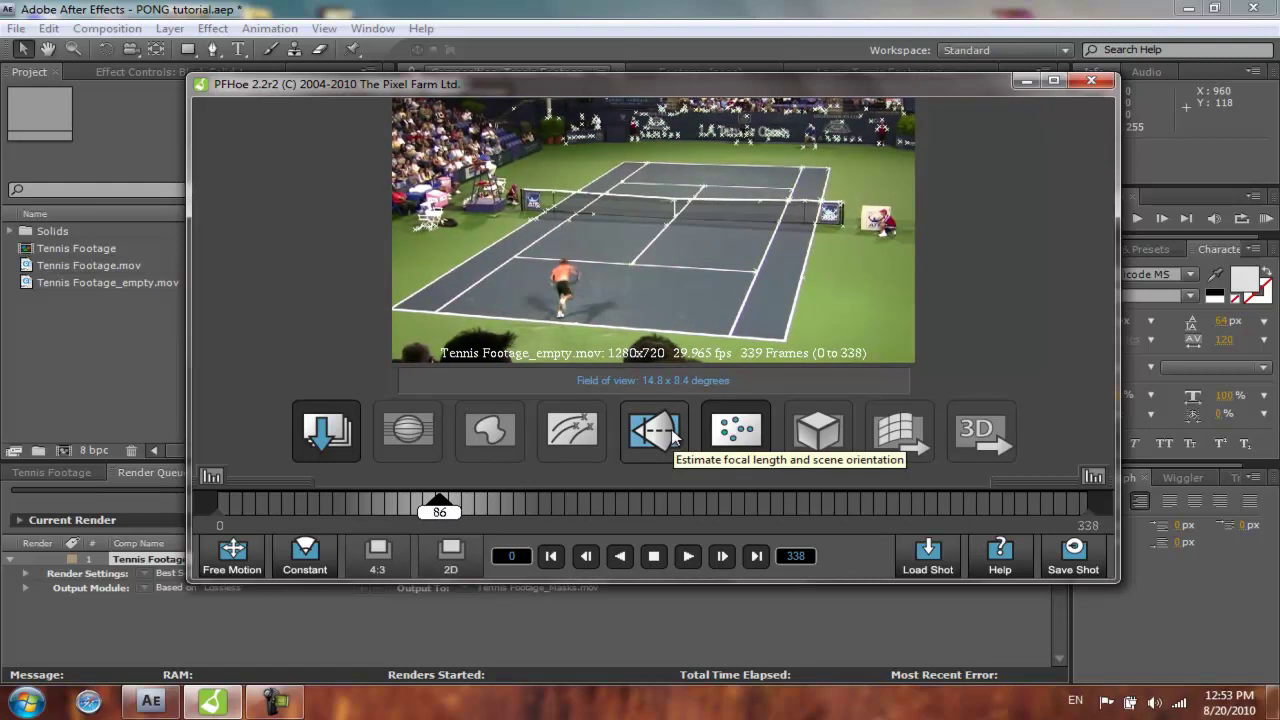
# Align the orientation cube to the court lines to estimate focal length, then solve the camera.
pyautogui.click(673, 432)
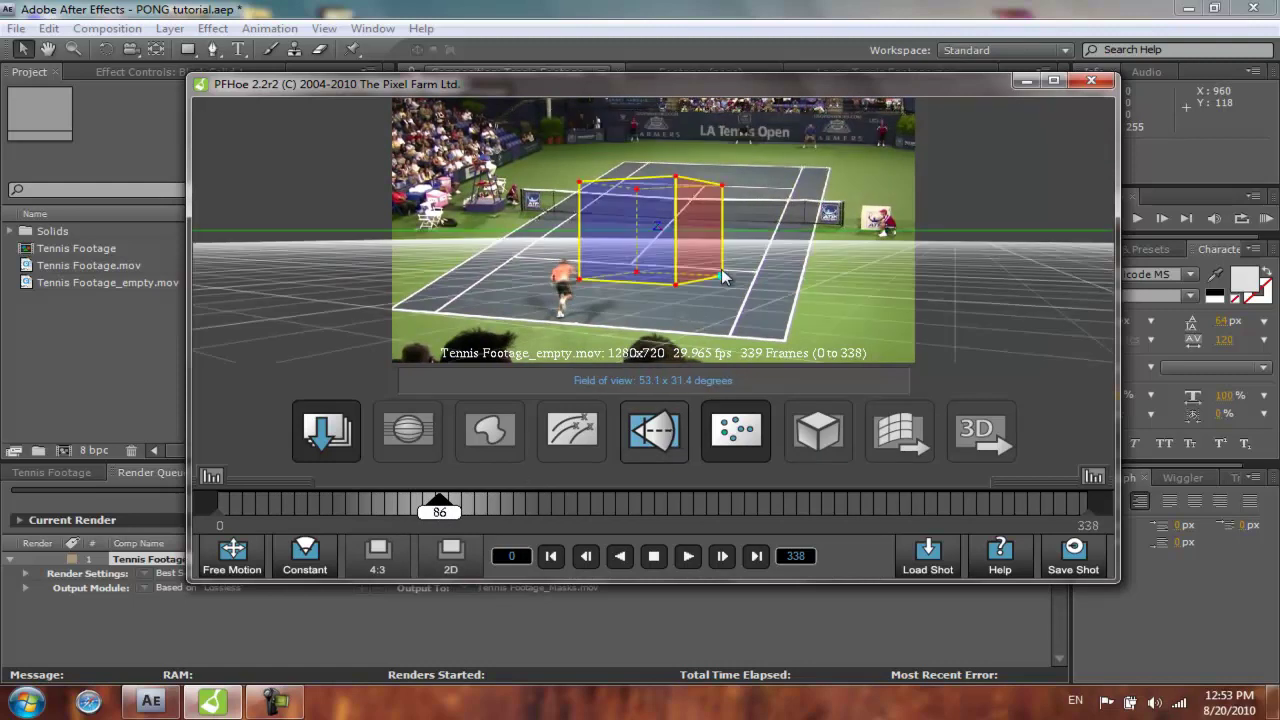
pyautogui.moveTo(676, 288); pyautogui.dragTo(786, 345)
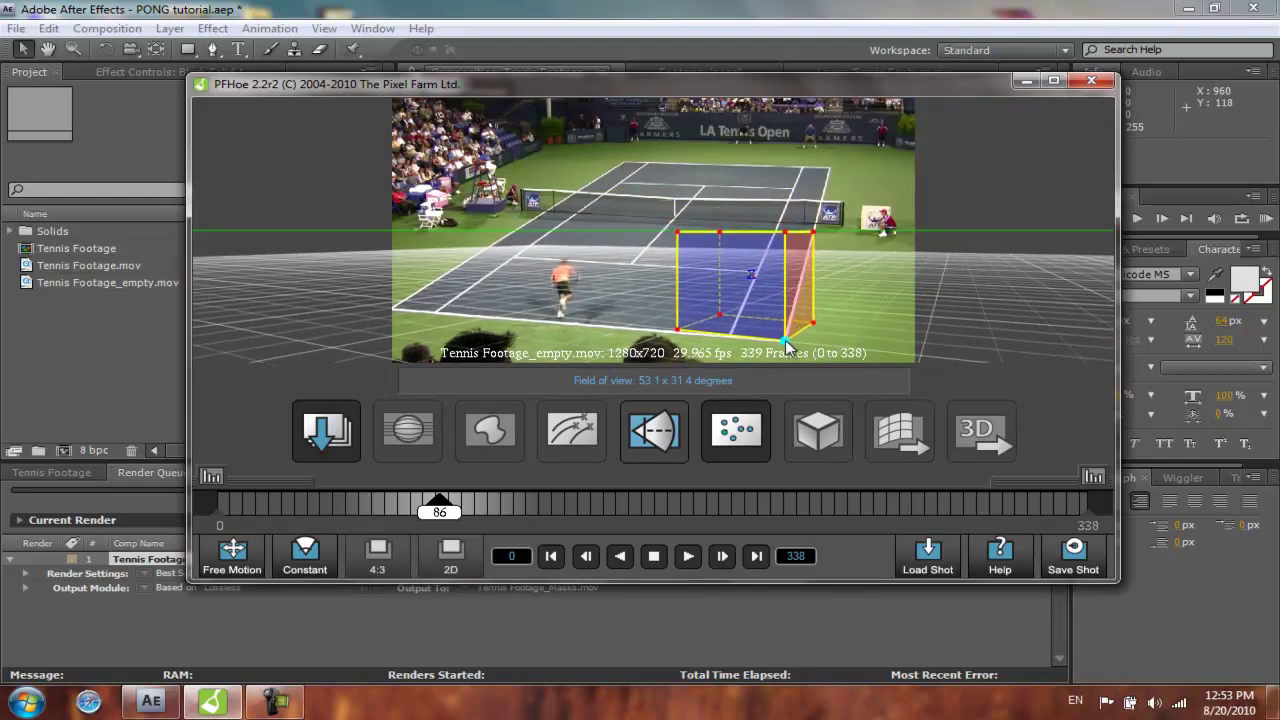
pyautogui.moveTo(673, 335); pyautogui.dragTo(729, 342)
pyautogui.moveTo(832, 311); pyautogui.dragTo(742, 281)
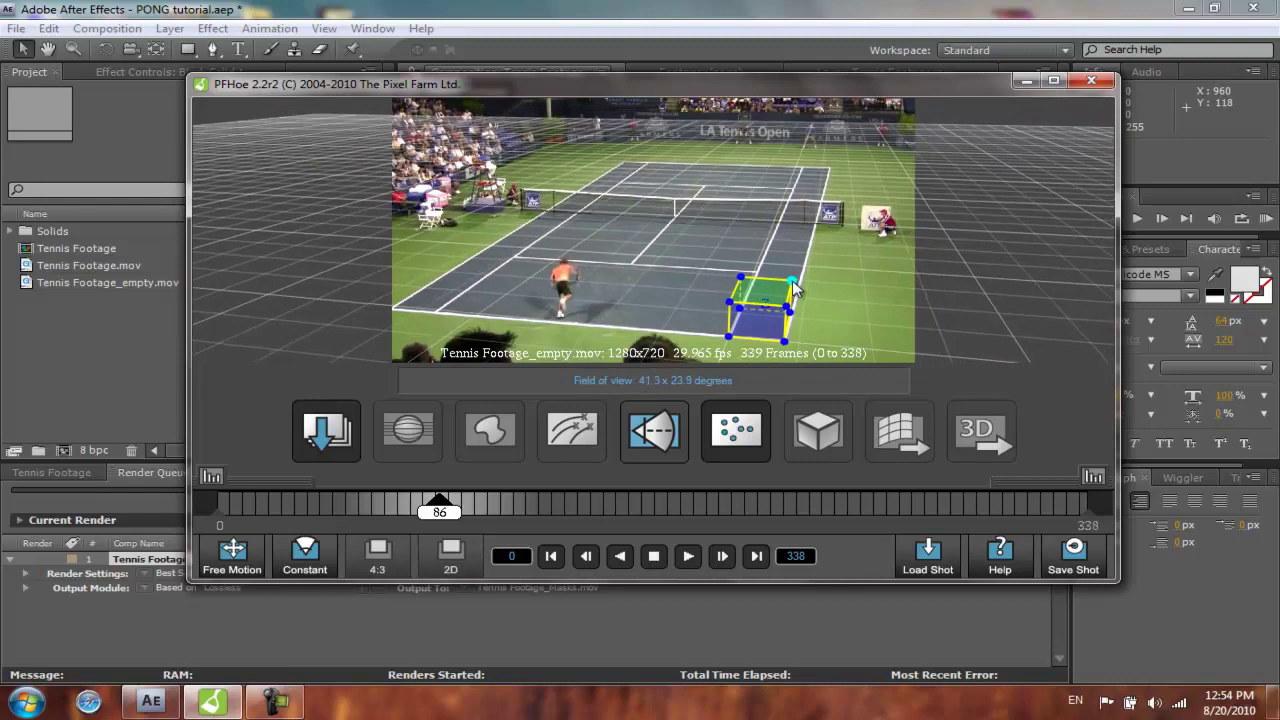
pyautogui.moveTo(793, 284); pyautogui.dragTo(794, 285)
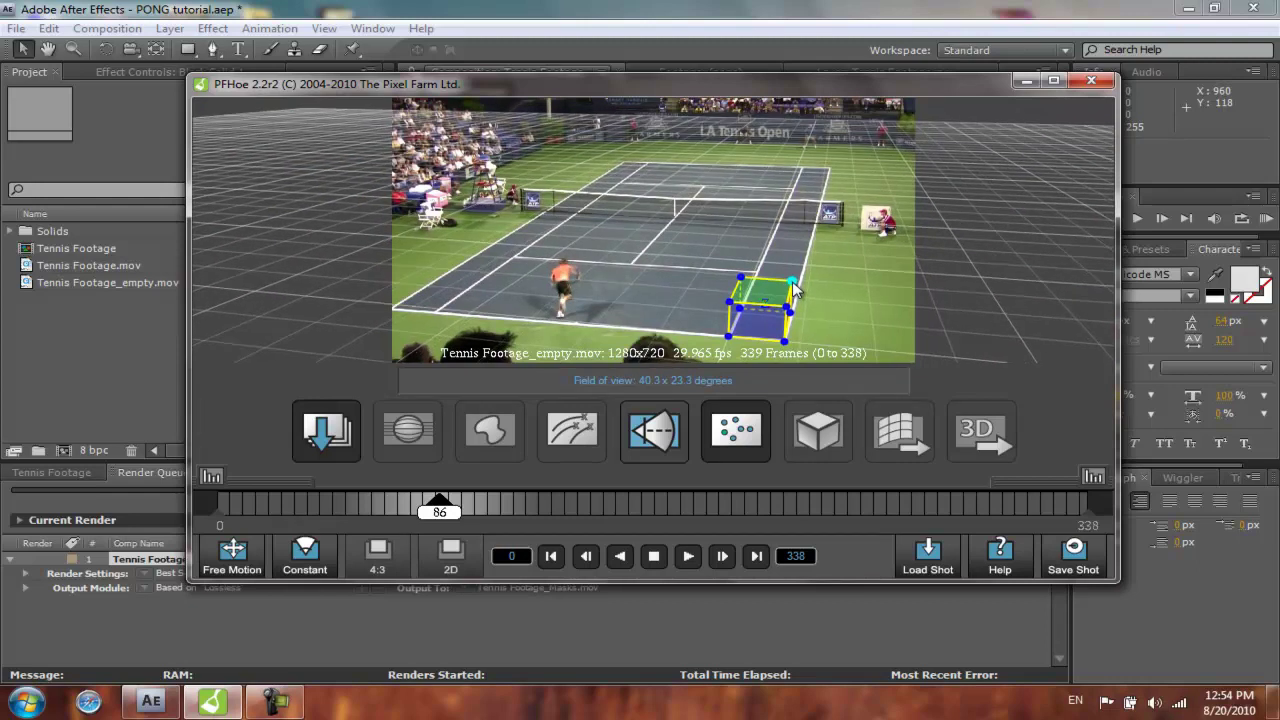
pyautogui.click(752, 432)
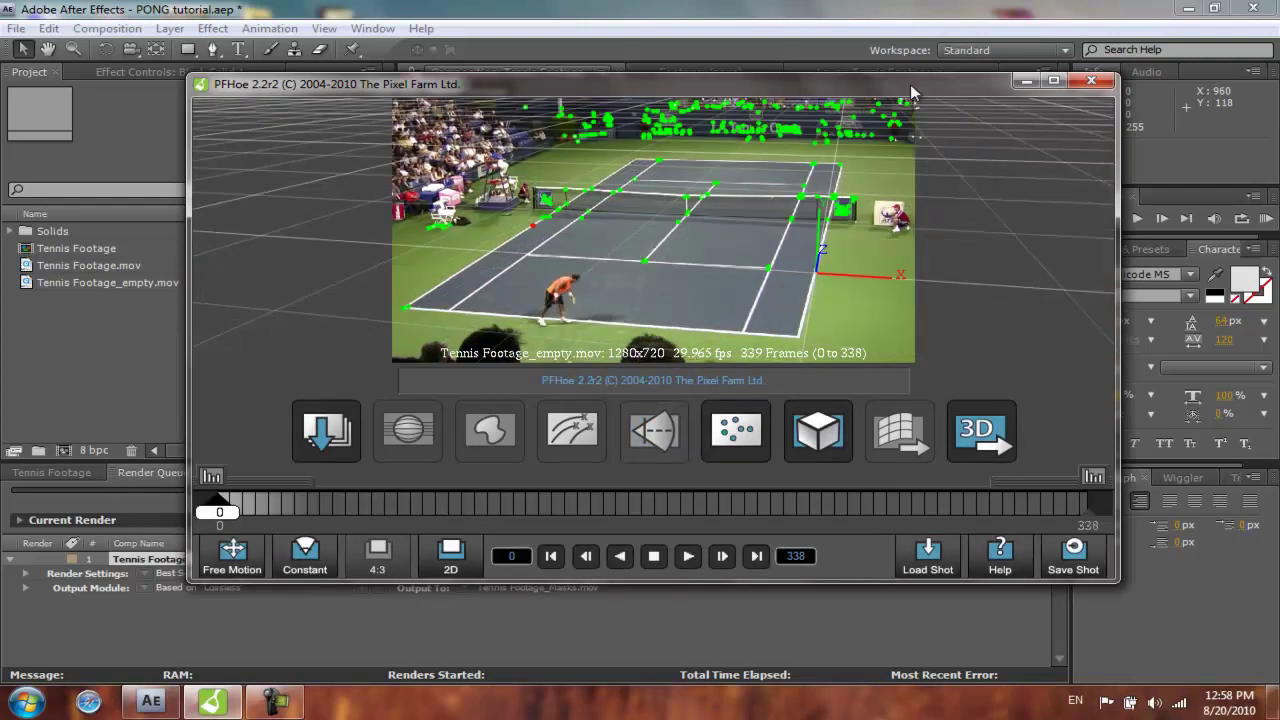
# Review the solved track by scrubbing the shot and playing it back in the 3D view.
pyautogui.moveTo(204, 511); pyautogui.dragTo(944, 533)
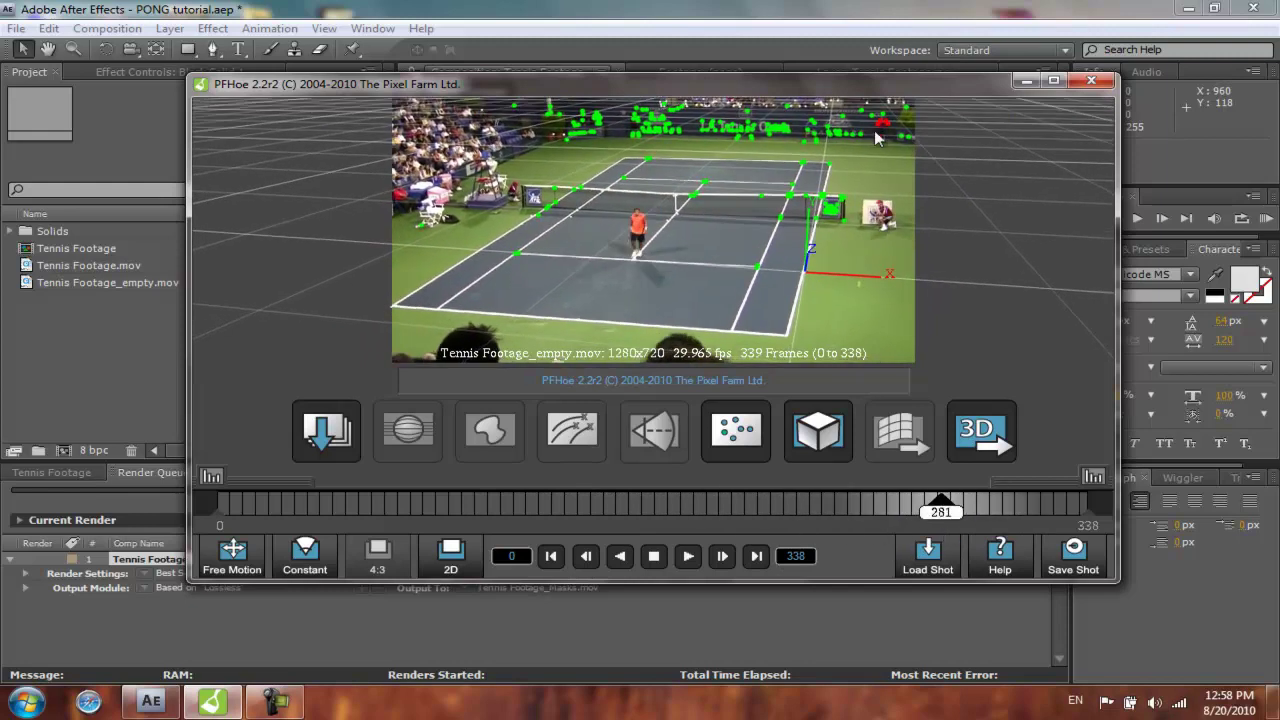
pyautogui.click(939, 508)
pyautogui.moveTo(910, 505); pyautogui.dragTo(244, 437)
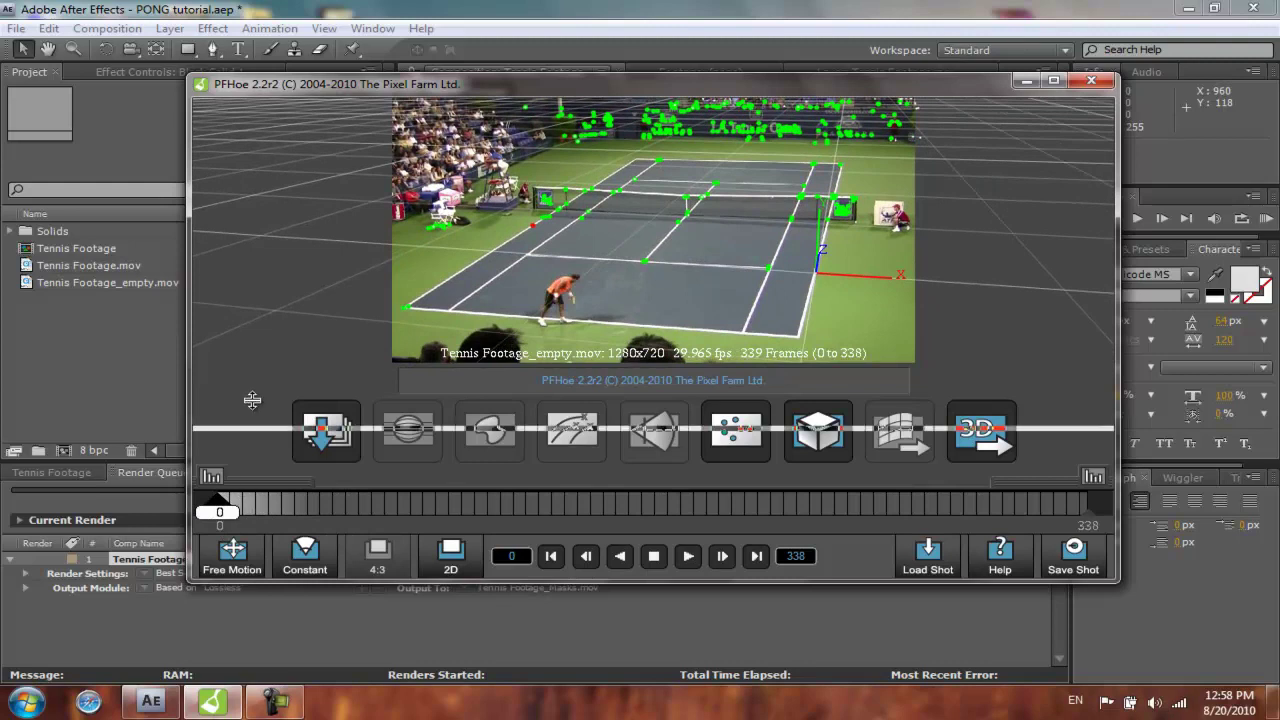
pyautogui.moveTo(222, 510)
pyautogui.mouseDown()
pyautogui.moveTo(739, 487)
pyautogui.moveTo(798, 487)
pyautogui.moveTo(837, 505)
pyautogui.moveTo(220, 512)
pyautogui.mouseUp()
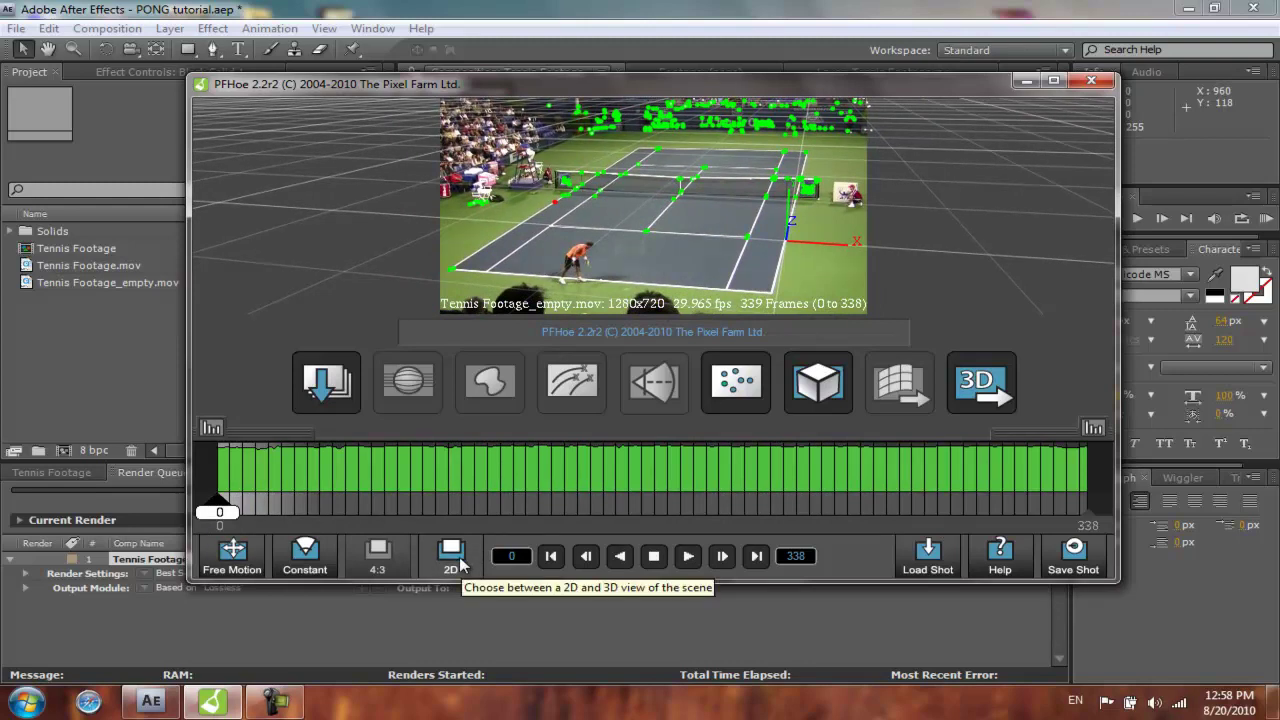
pyautogui.click(452, 556)
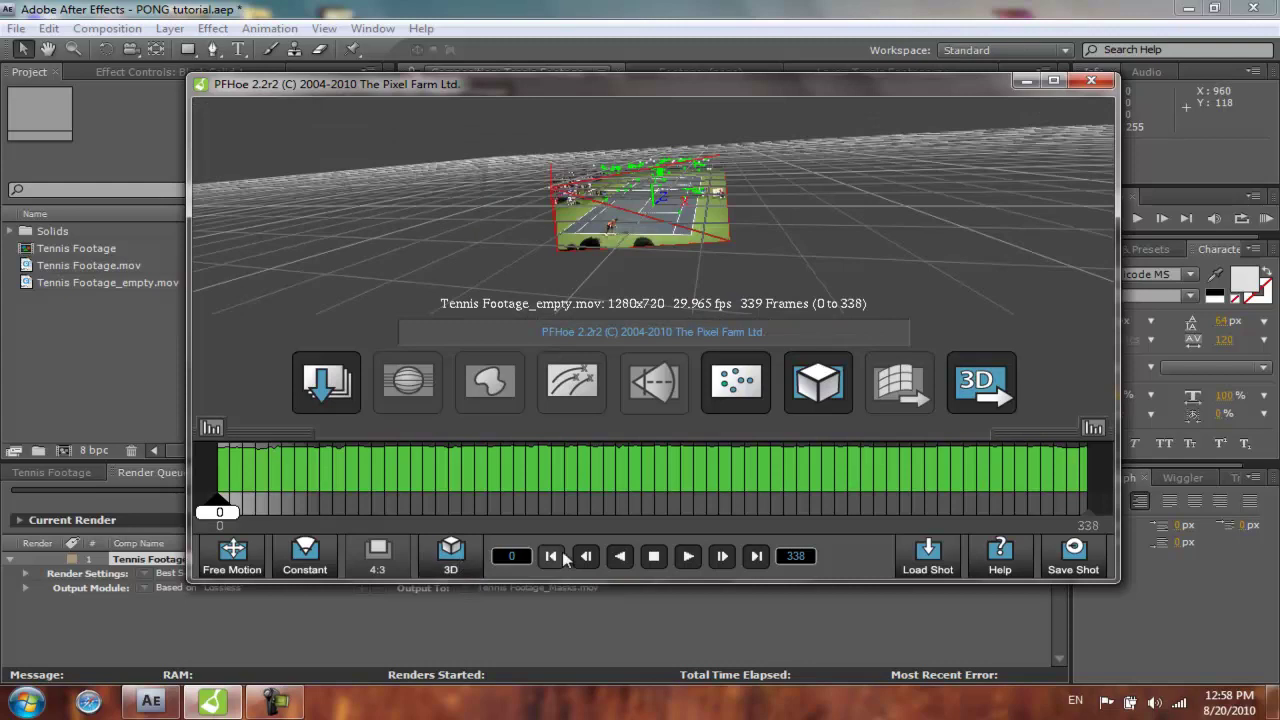
pyautogui.click(688, 558)
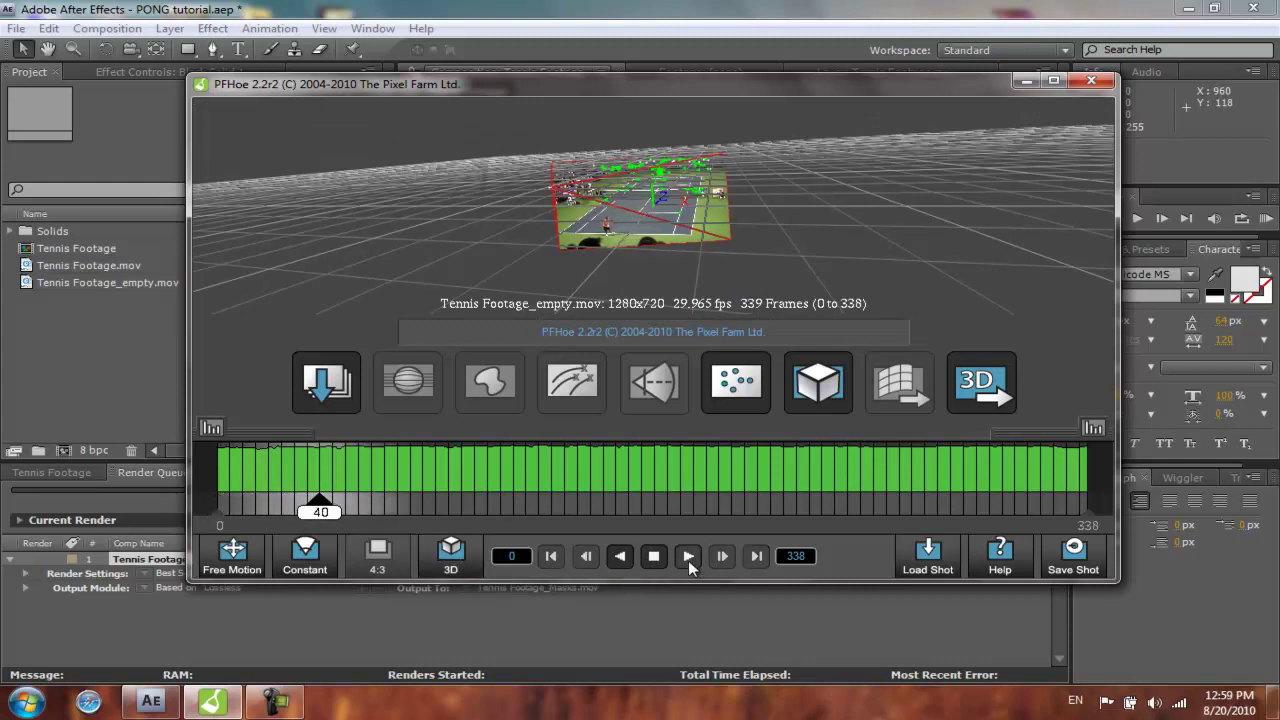
pyautogui.click(453, 562)
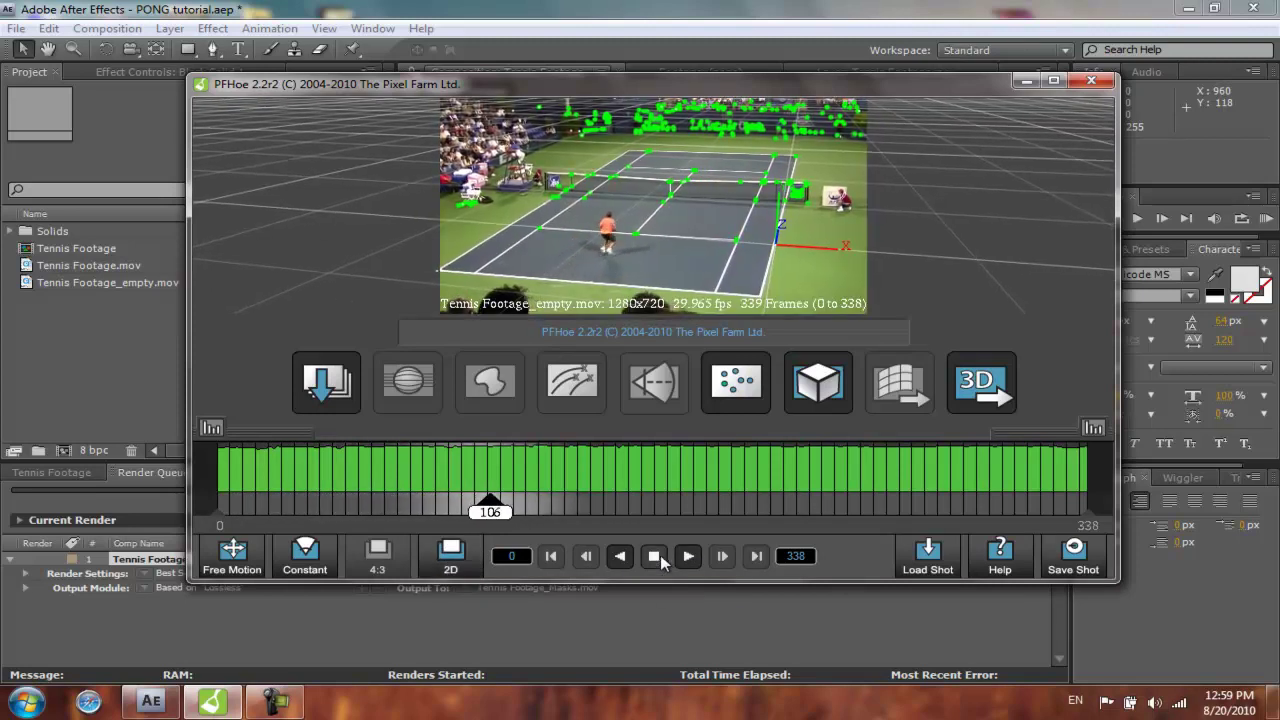
# Scrub through to the last frame, 338, to check the track, then bring up the export options.
pyautogui.moveTo(512, 510)
pyautogui.mouseDown()
pyautogui.moveTo(857, 529)
pyautogui.moveTo(1095, 524)
pyautogui.mouseUp()
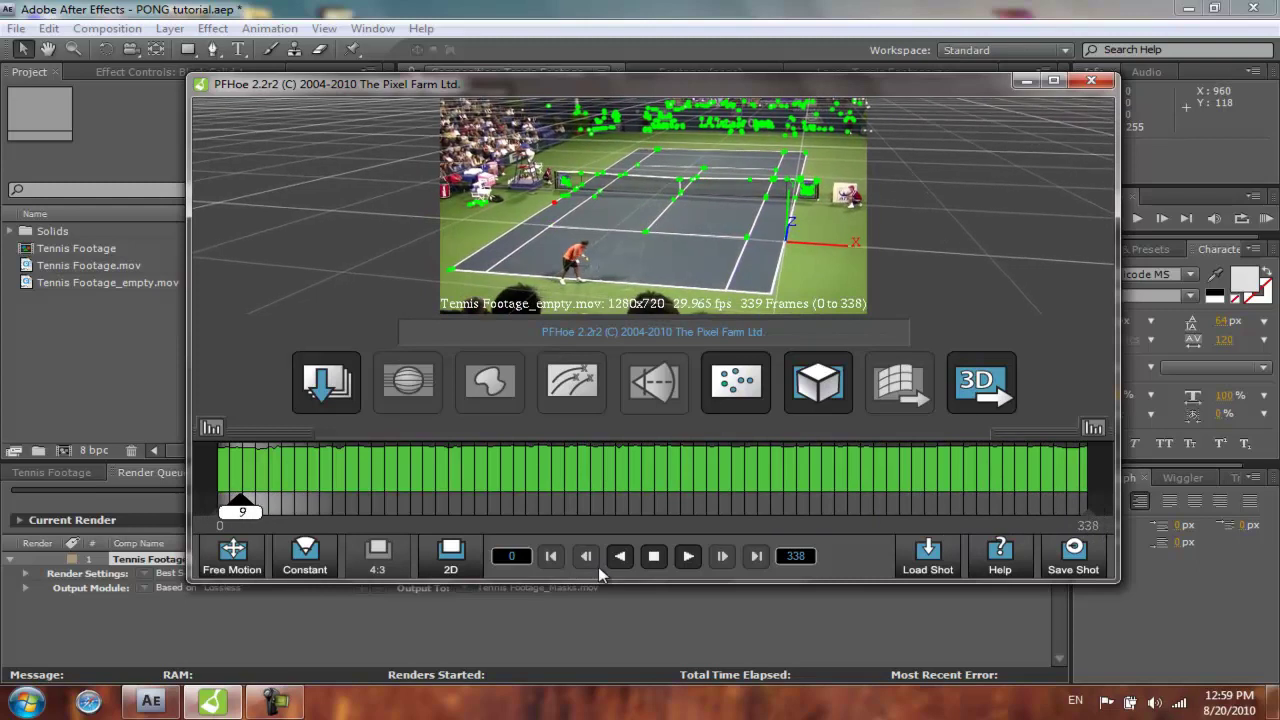
pyautogui.click(653, 556)
pyautogui.moveTo(709, 511); pyautogui.dragTo(1090, 498)
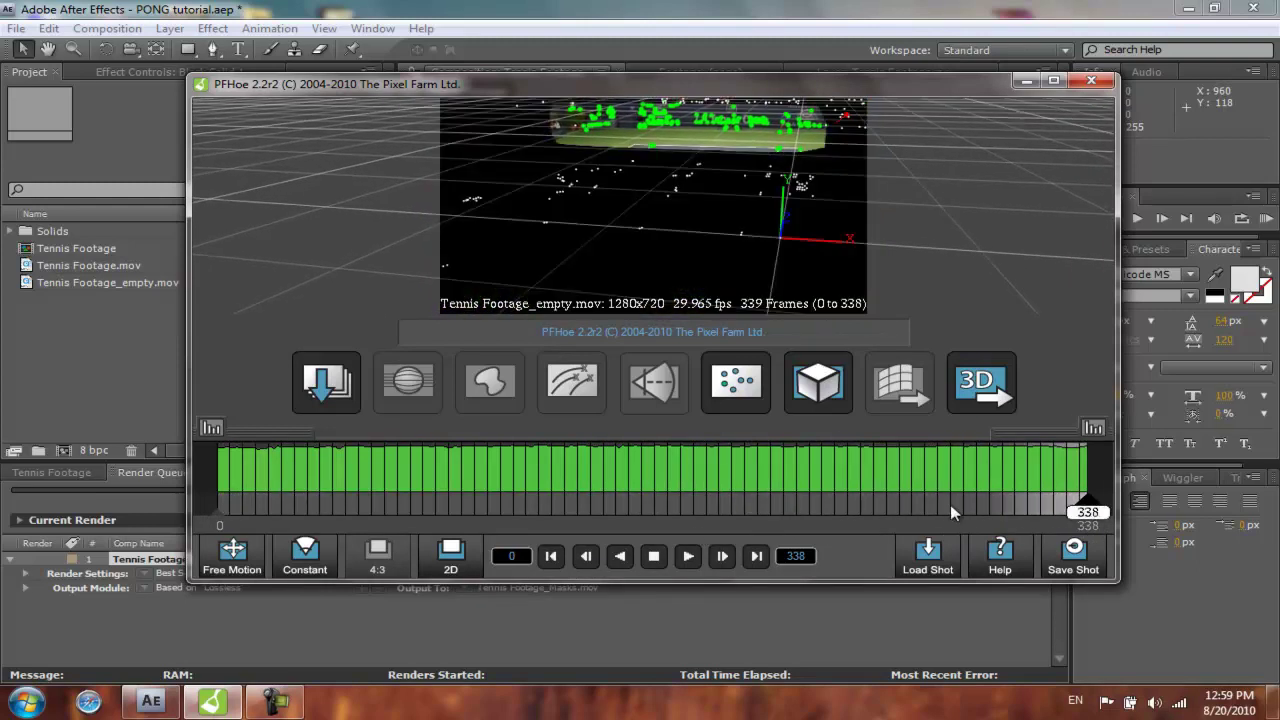
pyautogui.click(808, 556)
pyautogui.click(1075, 498)
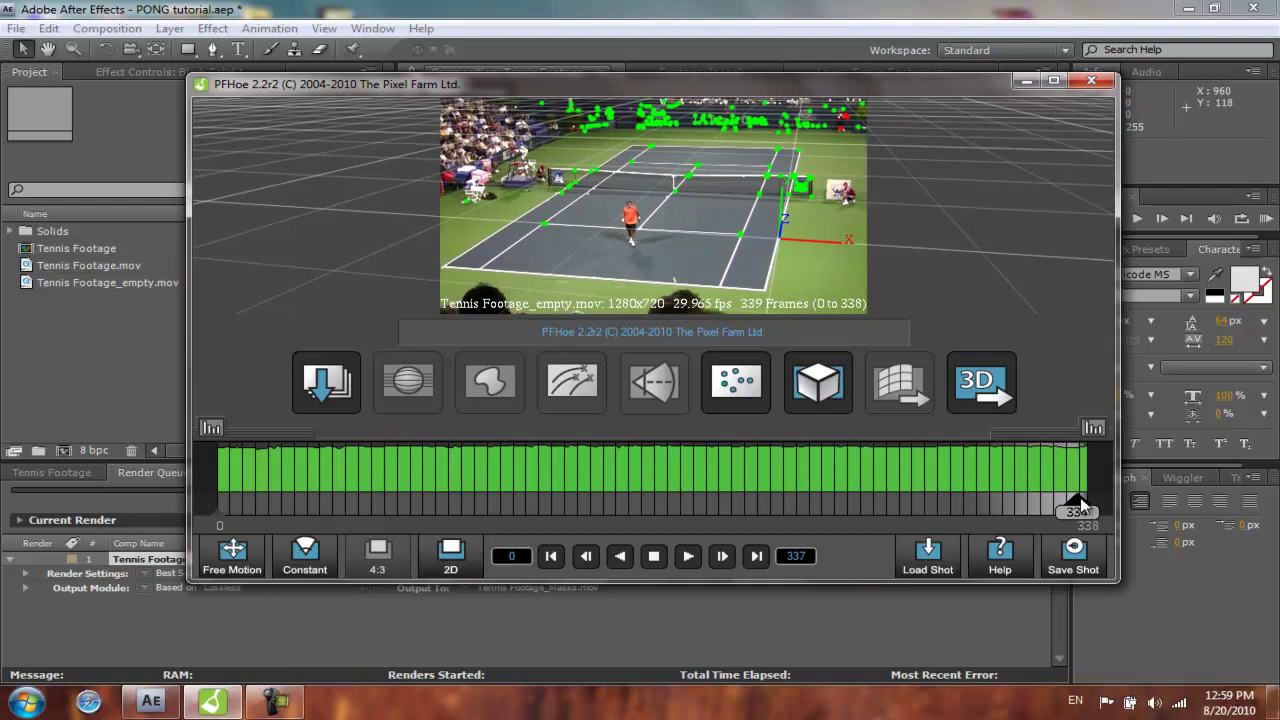
pyautogui.moveTo(1050, 505); pyautogui.dragTo(1090, 508)
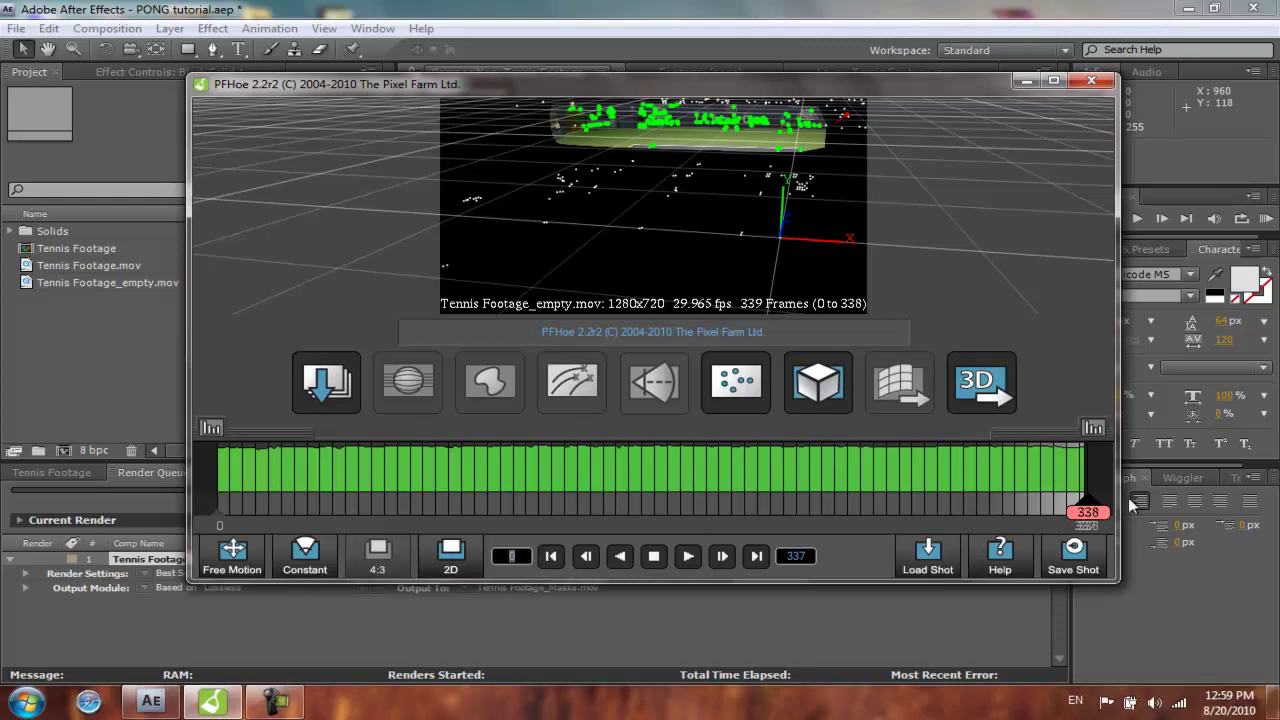
pyautogui.moveTo(1092, 505); pyautogui.dragTo(1084, 505)
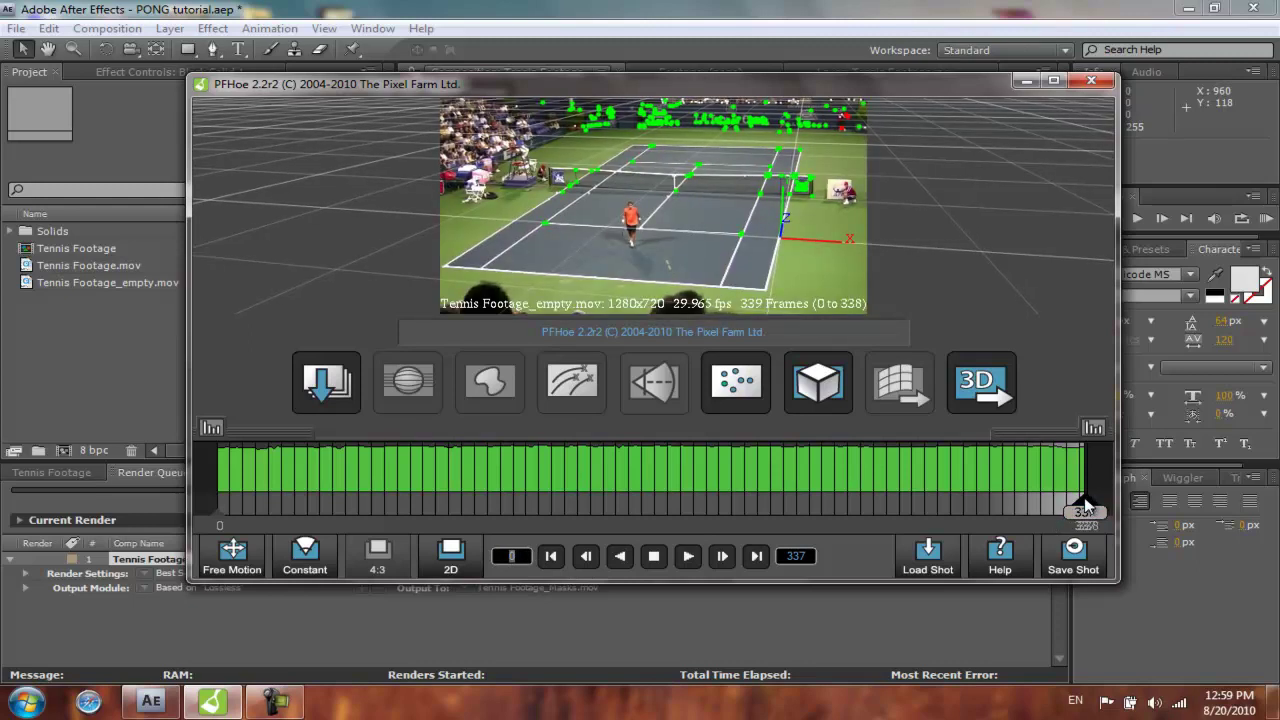
pyautogui.click(997, 381)
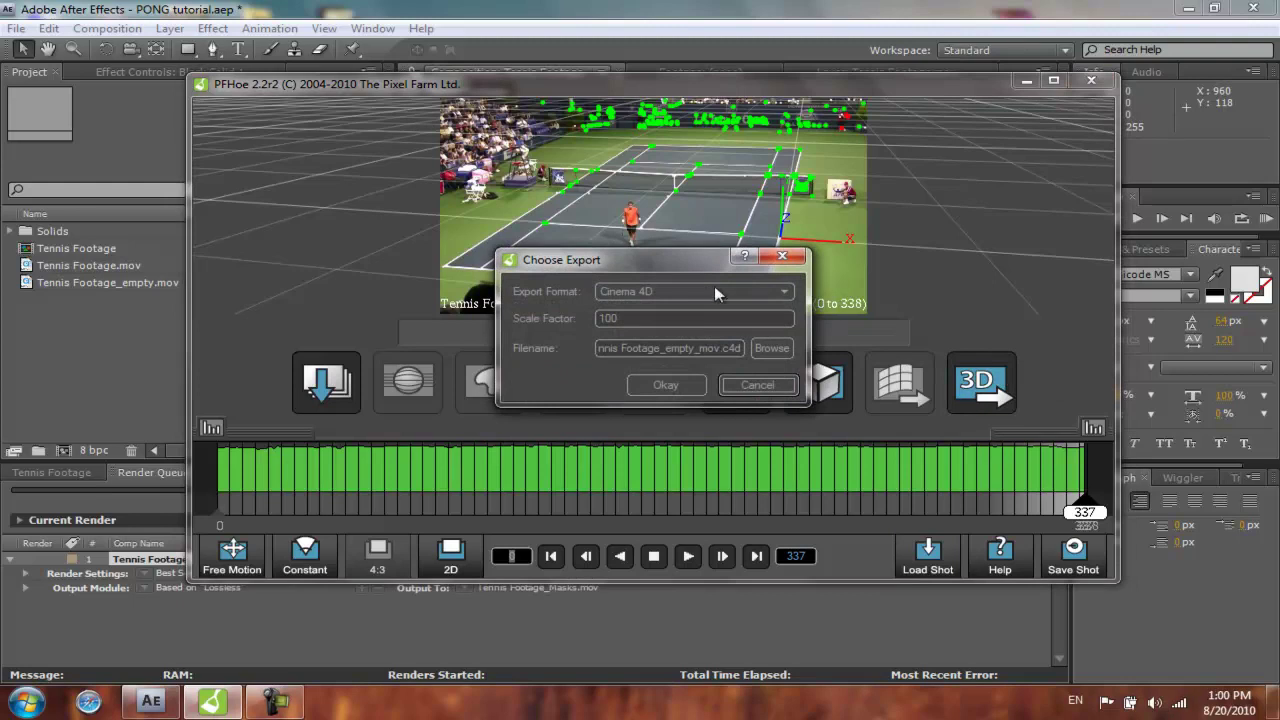
# Export the camera track and points in Cinema 4D format with scale factor 100.
pyautogui.click(683, 288)
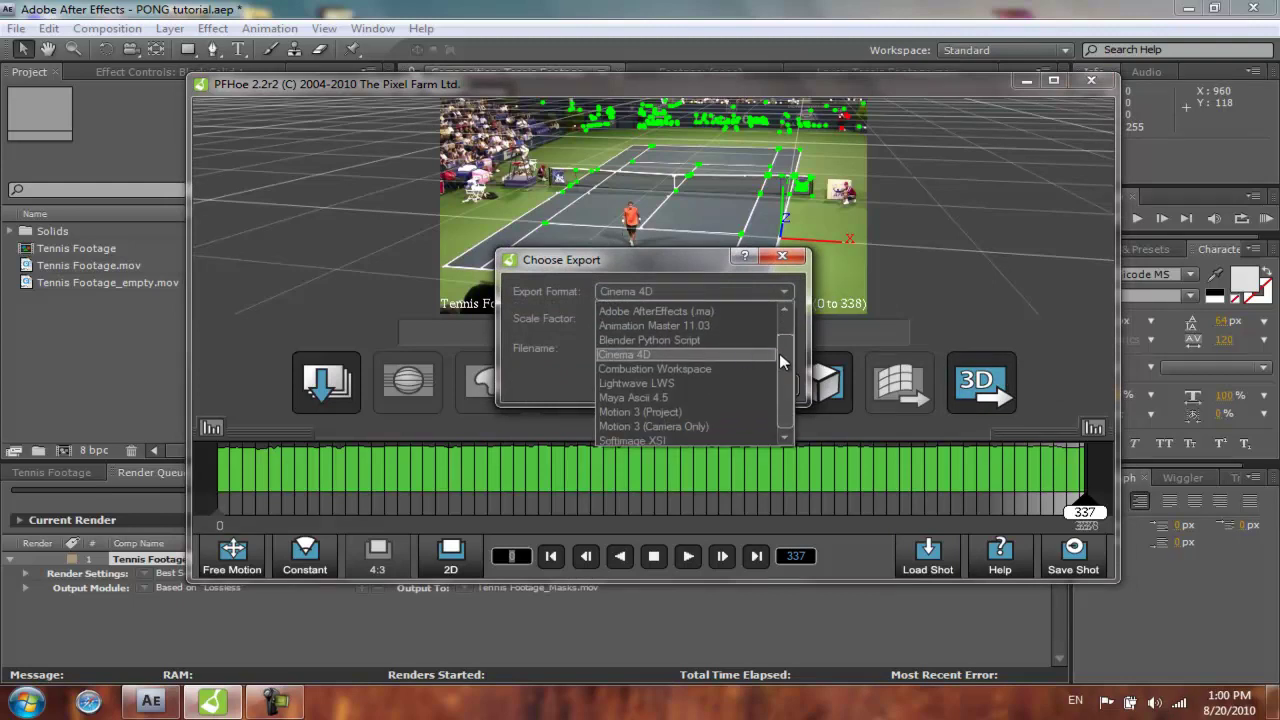
pyautogui.click(725, 359)
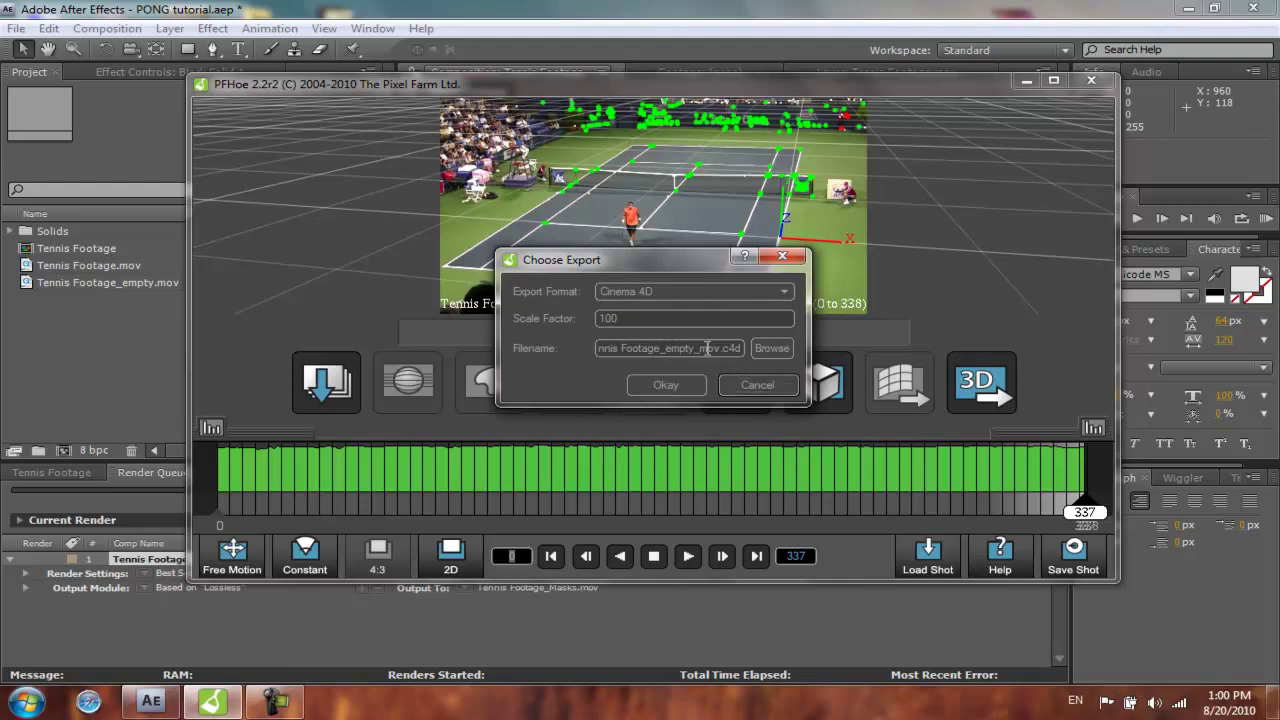
pyautogui.moveTo(646, 318); pyautogui.dragTo(565, 318)
pyautogui.click(664, 384)
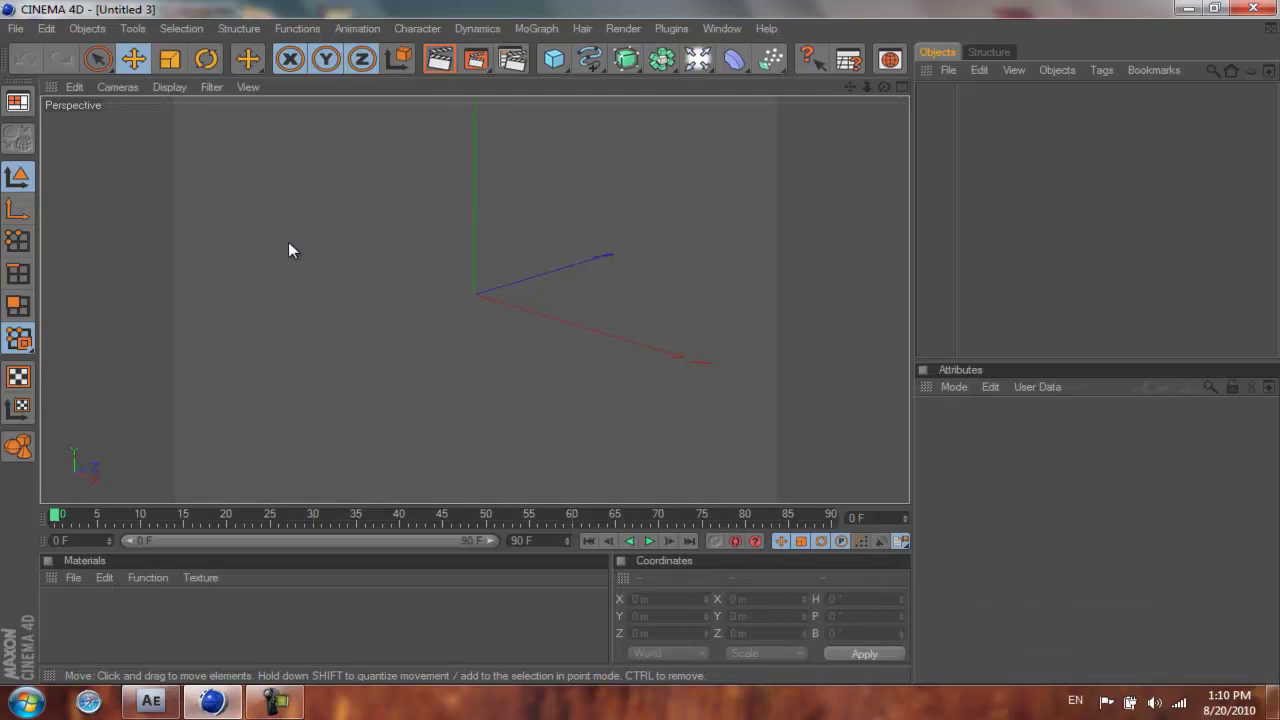
# Open the raw footage_mov.c4d scene and scrub through it to check the tracked points.
pyautogui.click(16, 28)
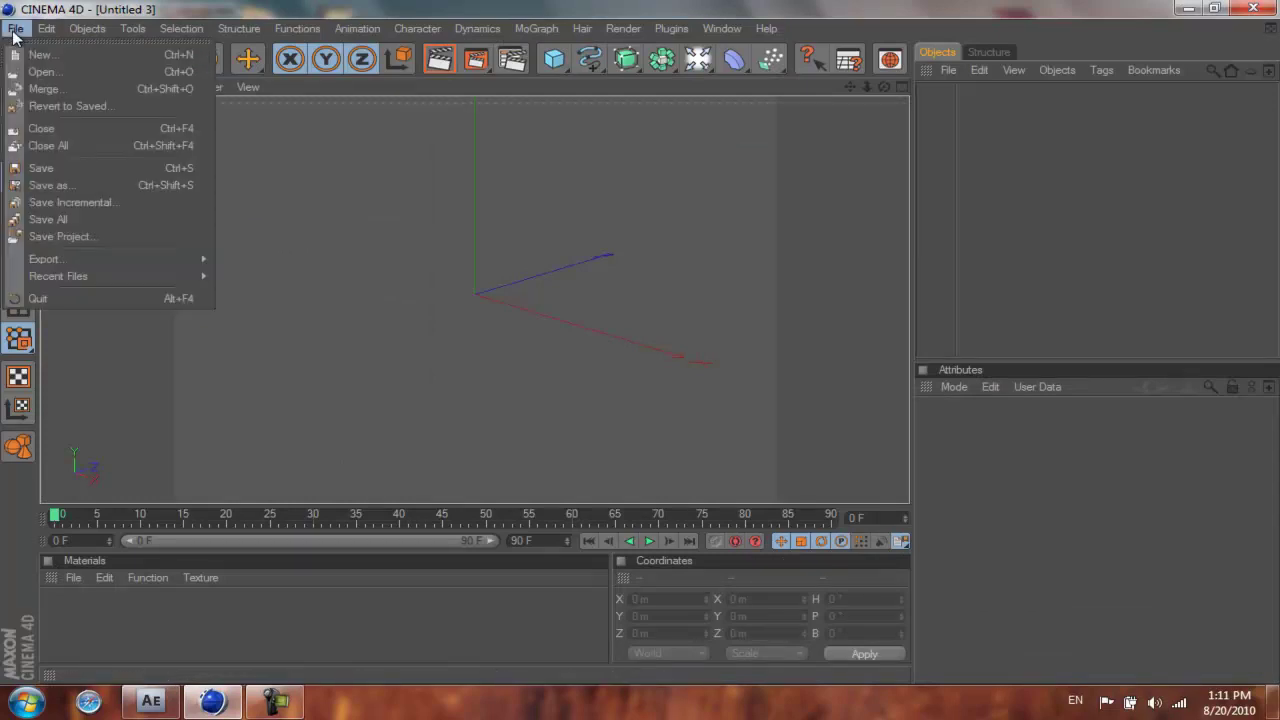
pyautogui.click(35, 76)
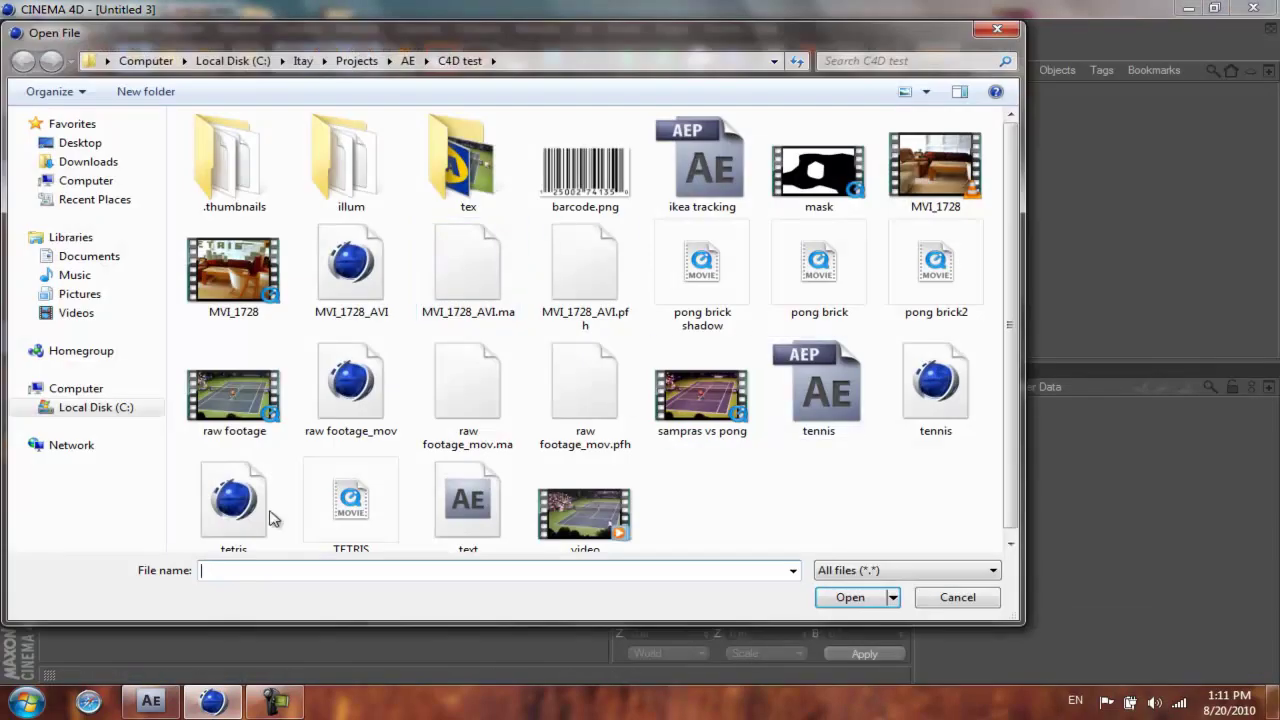
pyautogui.click(351, 390)
pyautogui.doubleClick(351, 390)
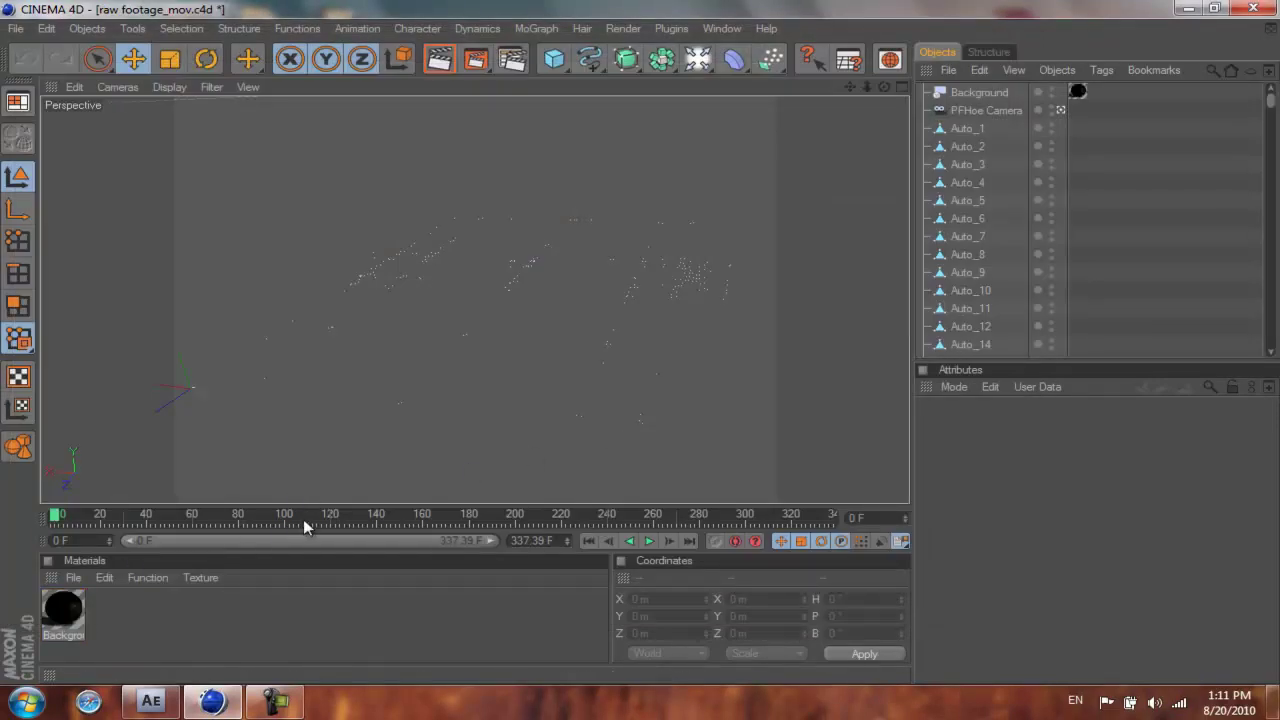
pyautogui.moveTo(190, 522); pyautogui.dragTo(56, 524)
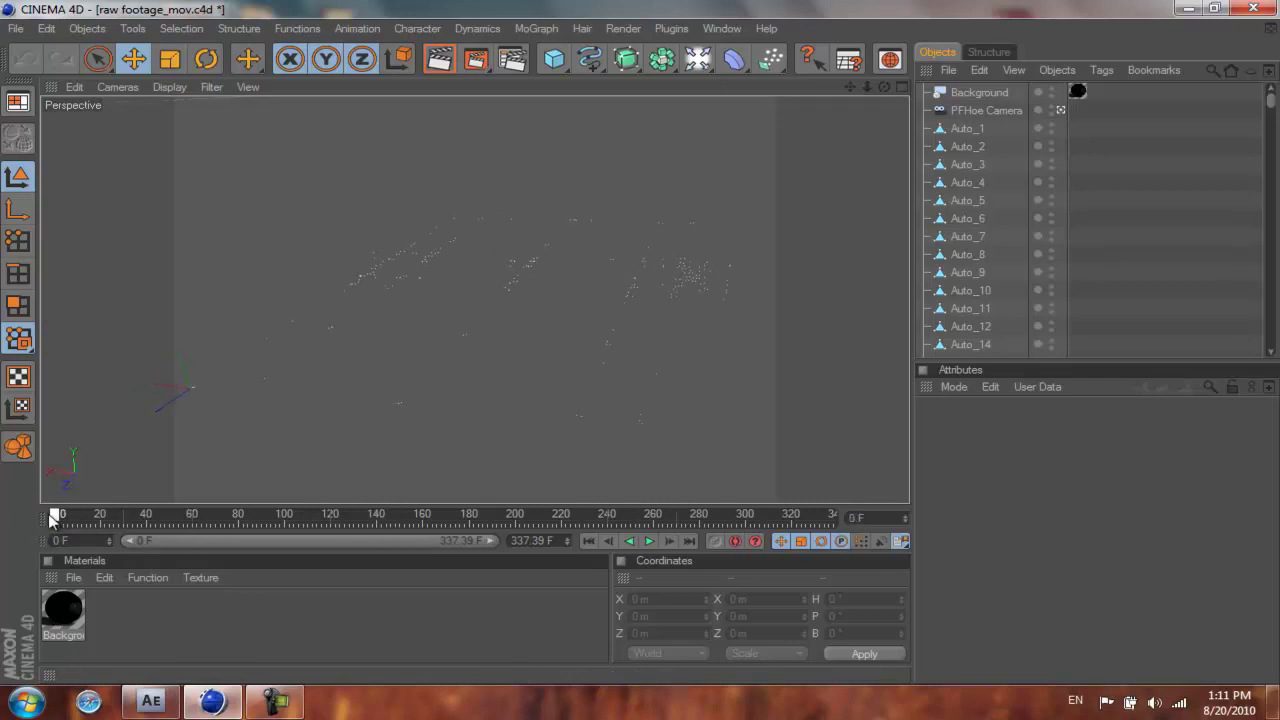
# Set Tennis Footage.mov as the Background material's texture, copying it into the scene folder.
pyautogui.click(982, 91)
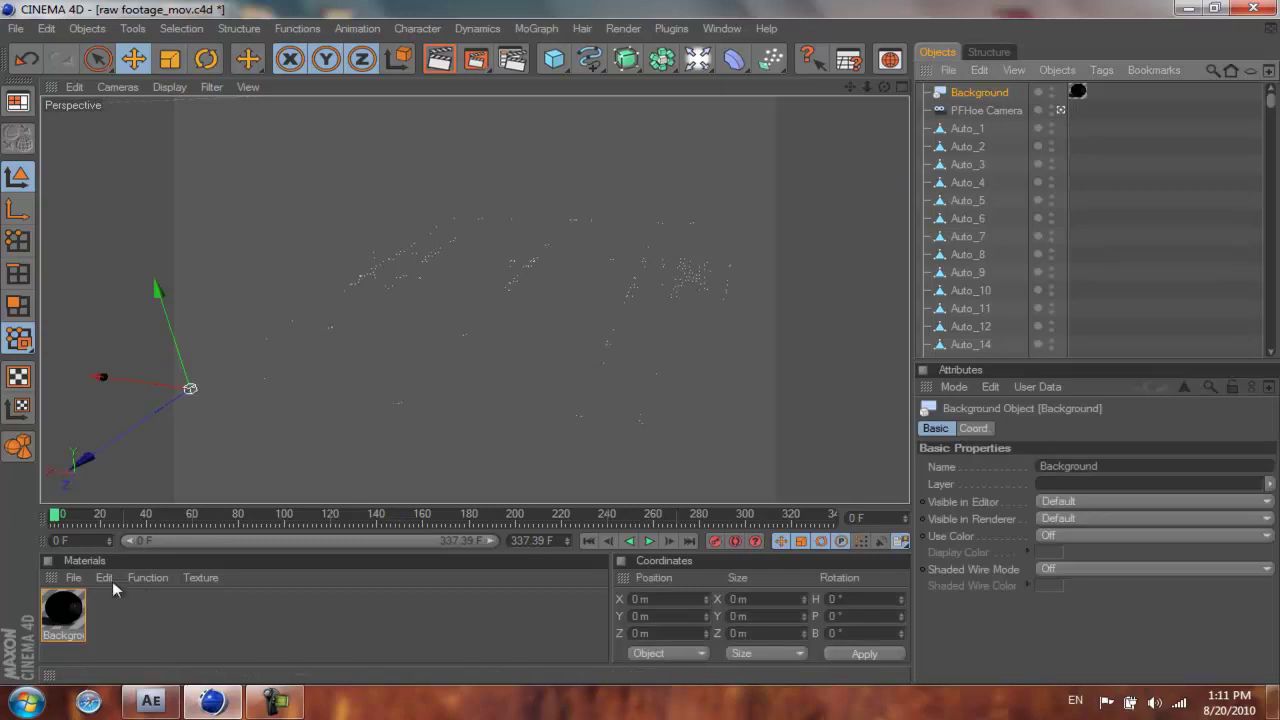
pyautogui.doubleClick(63, 610)
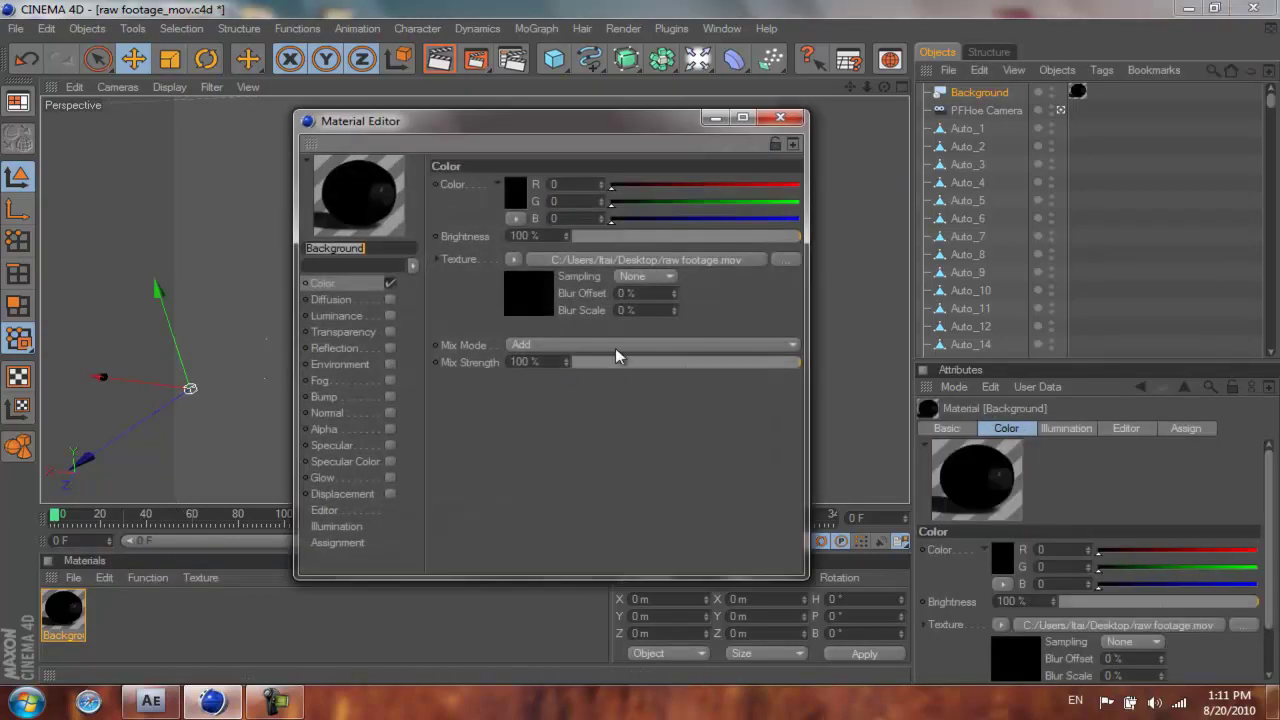
pyautogui.click(789, 262)
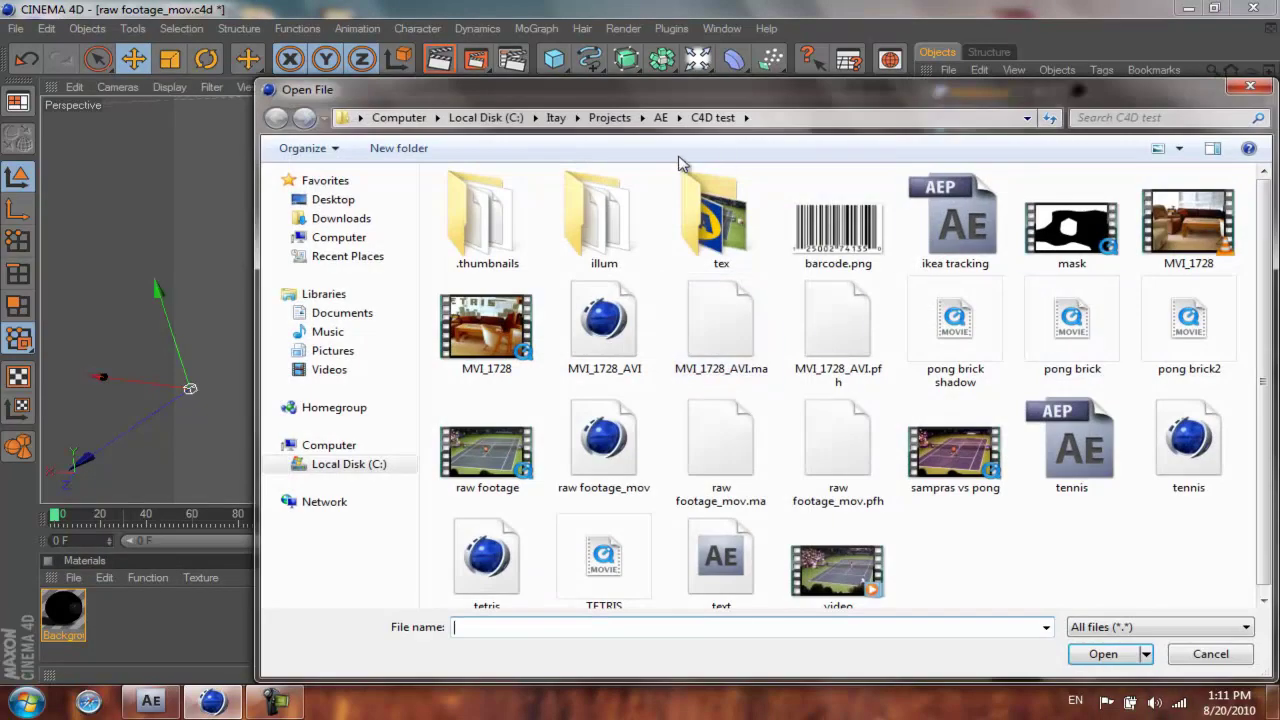
pyautogui.click(315, 200)
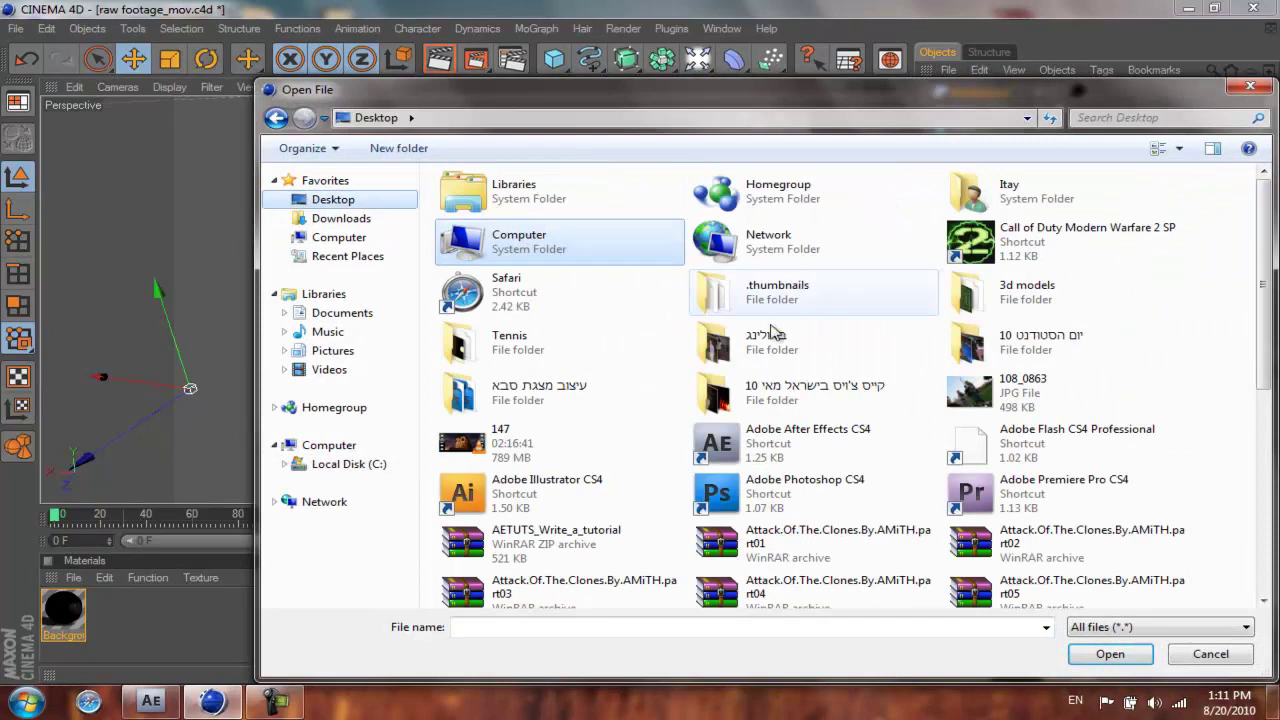
pyautogui.doubleClick(531, 343)
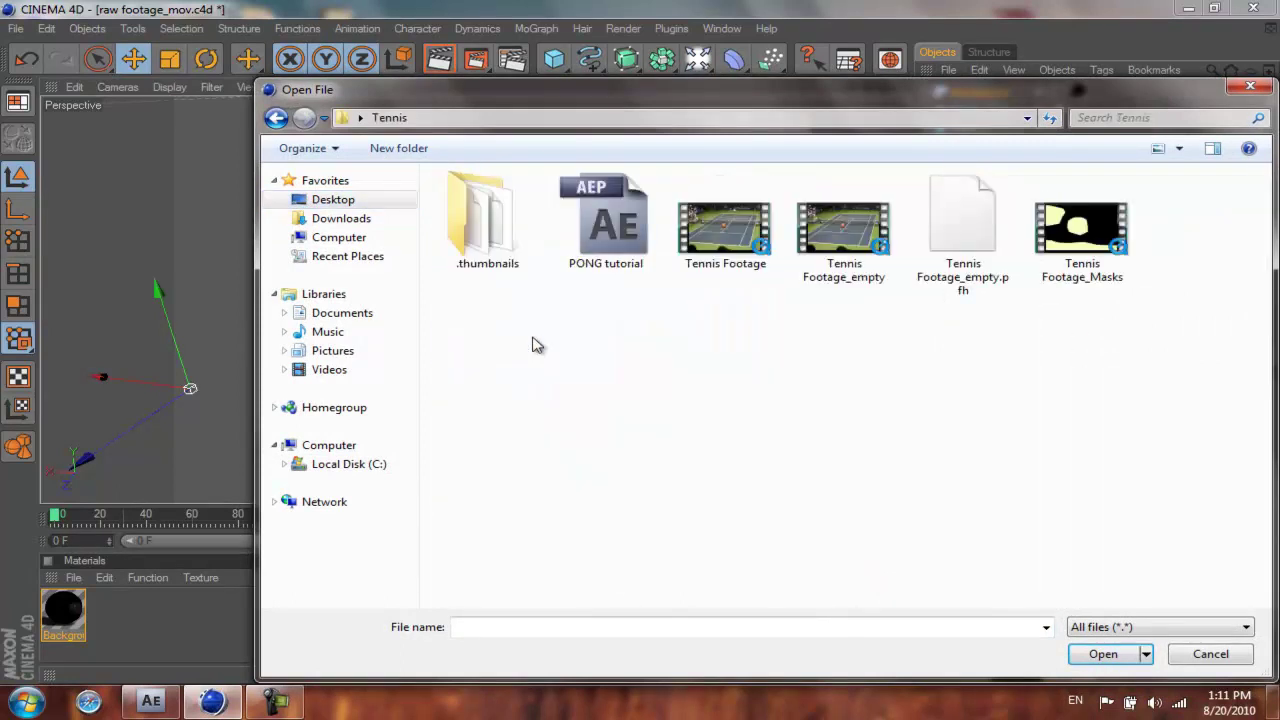
pyautogui.doubleClick(725, 237)
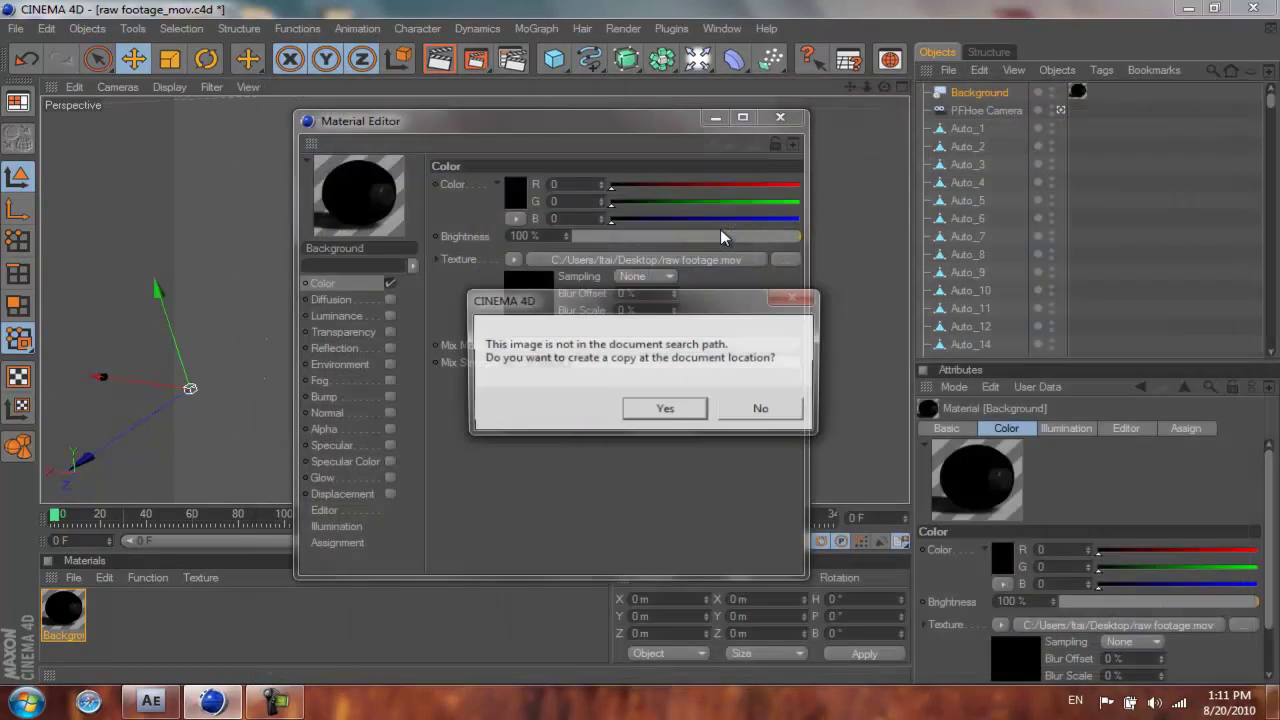
pyautogui.click(666, 410)
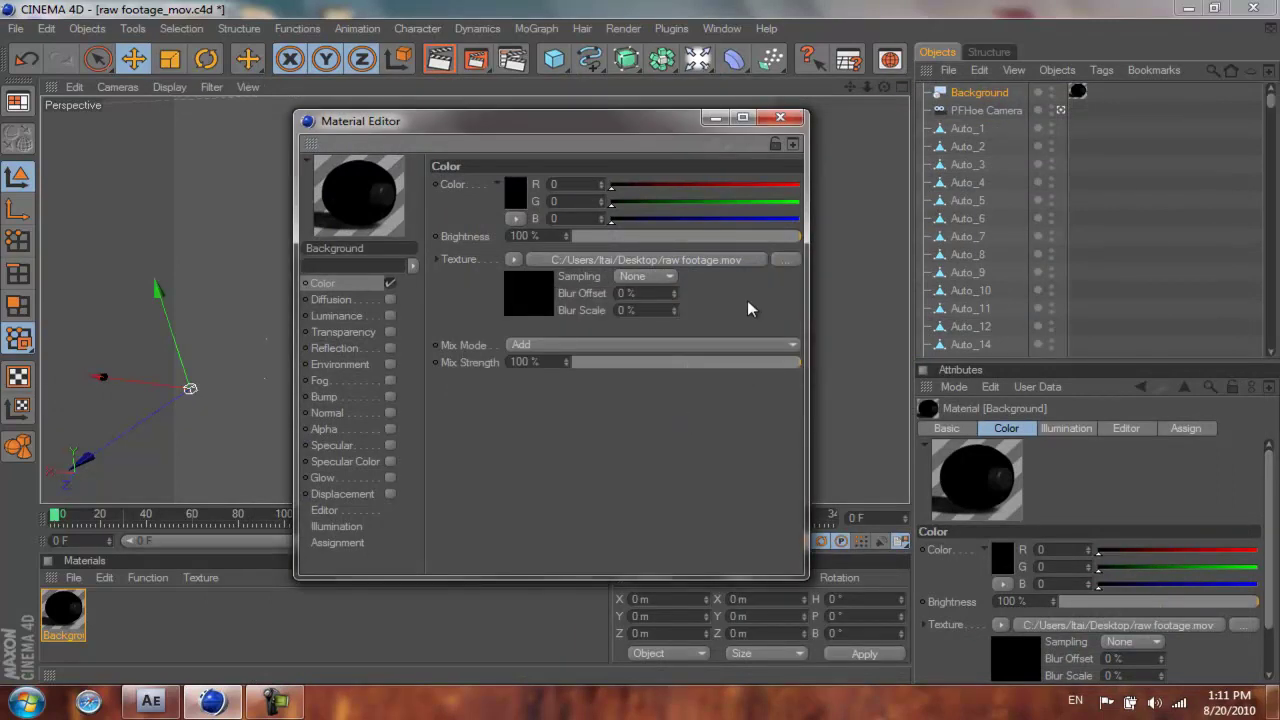
pyautogui.click(793, 120)
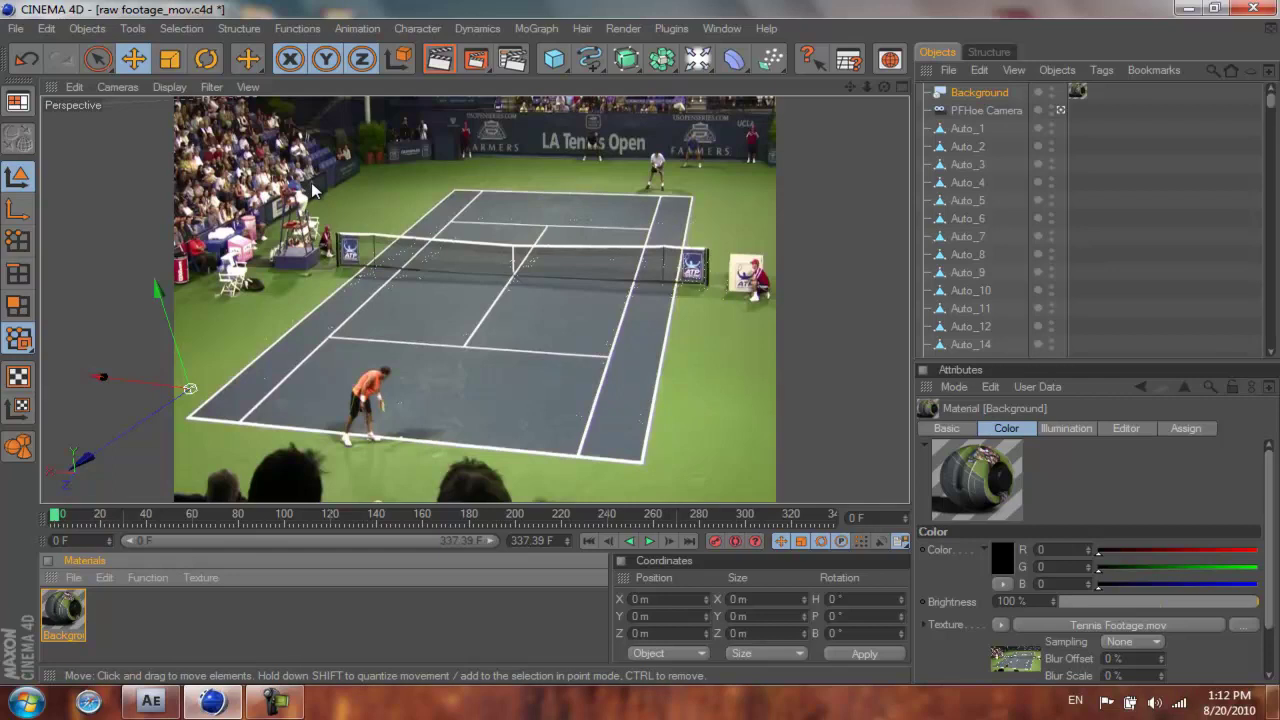
# Apply the HDV/HDTV 720 25 output preset (1280 × 720, 25 fps) in Render Settings.
pyautogui.click(513, 60)
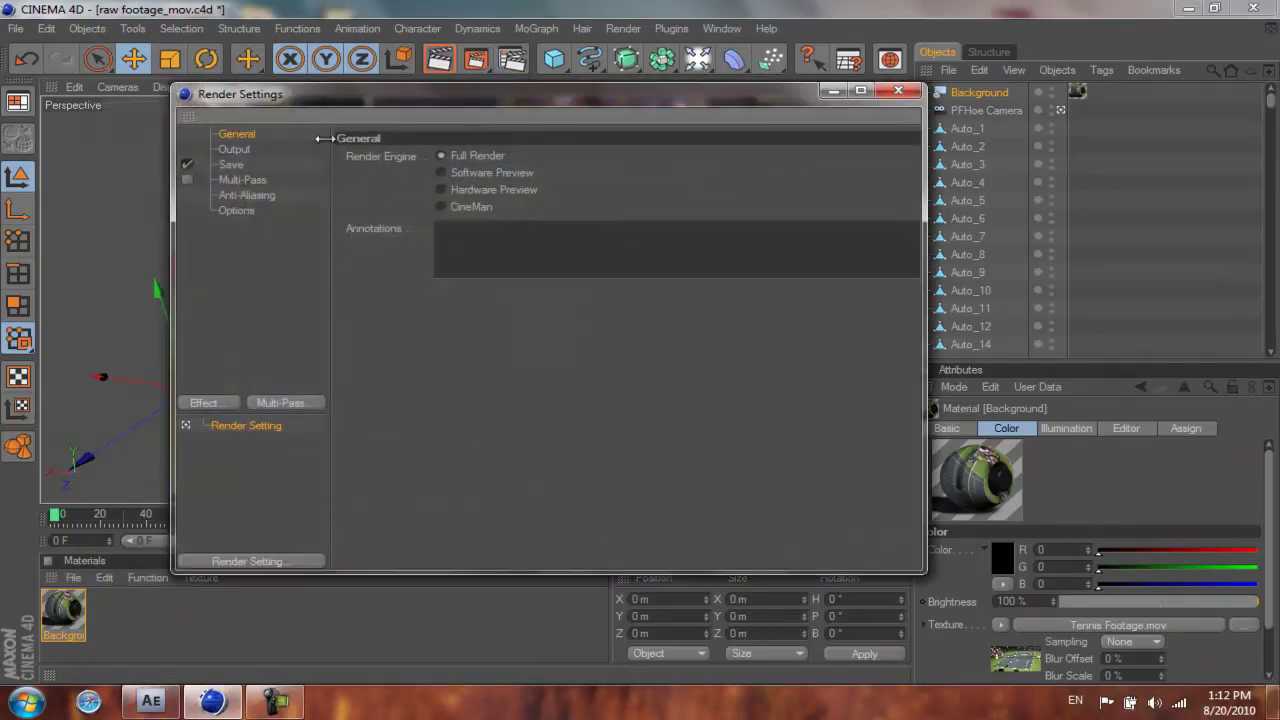
pyautogui.click(236, 150)
pyautogui.click(354, 157)
pyautogui.moveTo(390, 212)
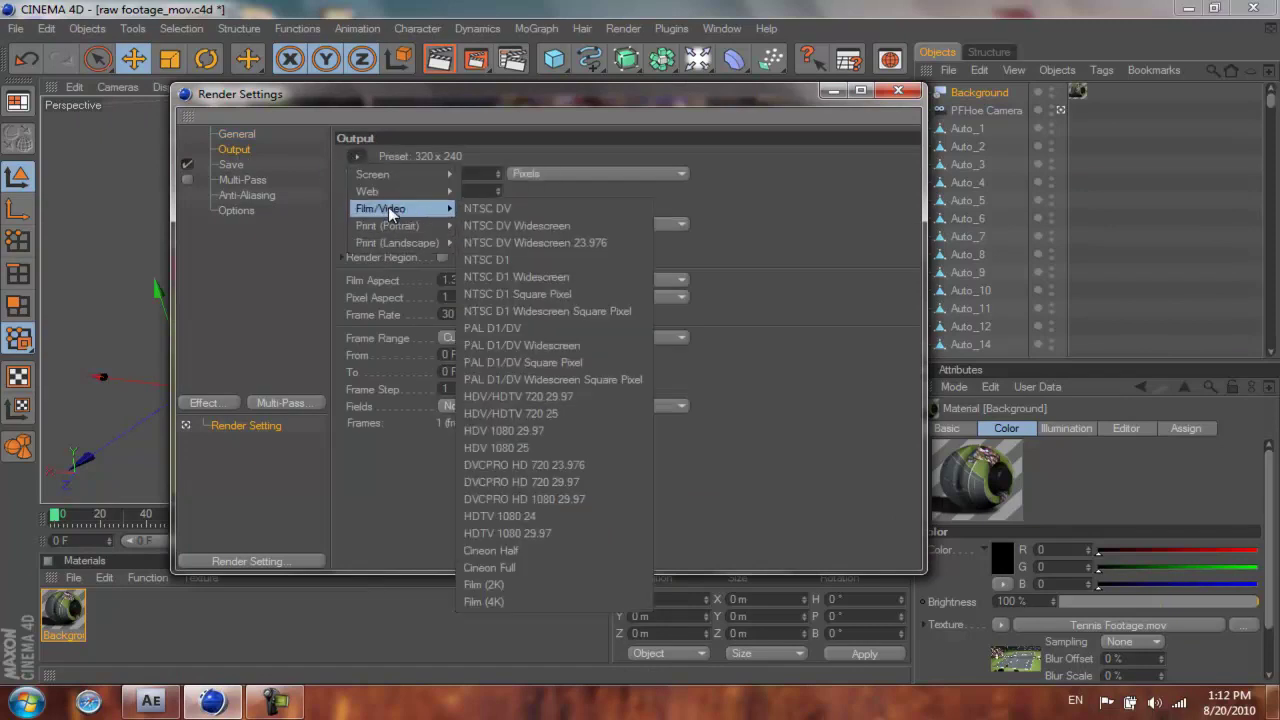
pyautogui.click(577, 412)
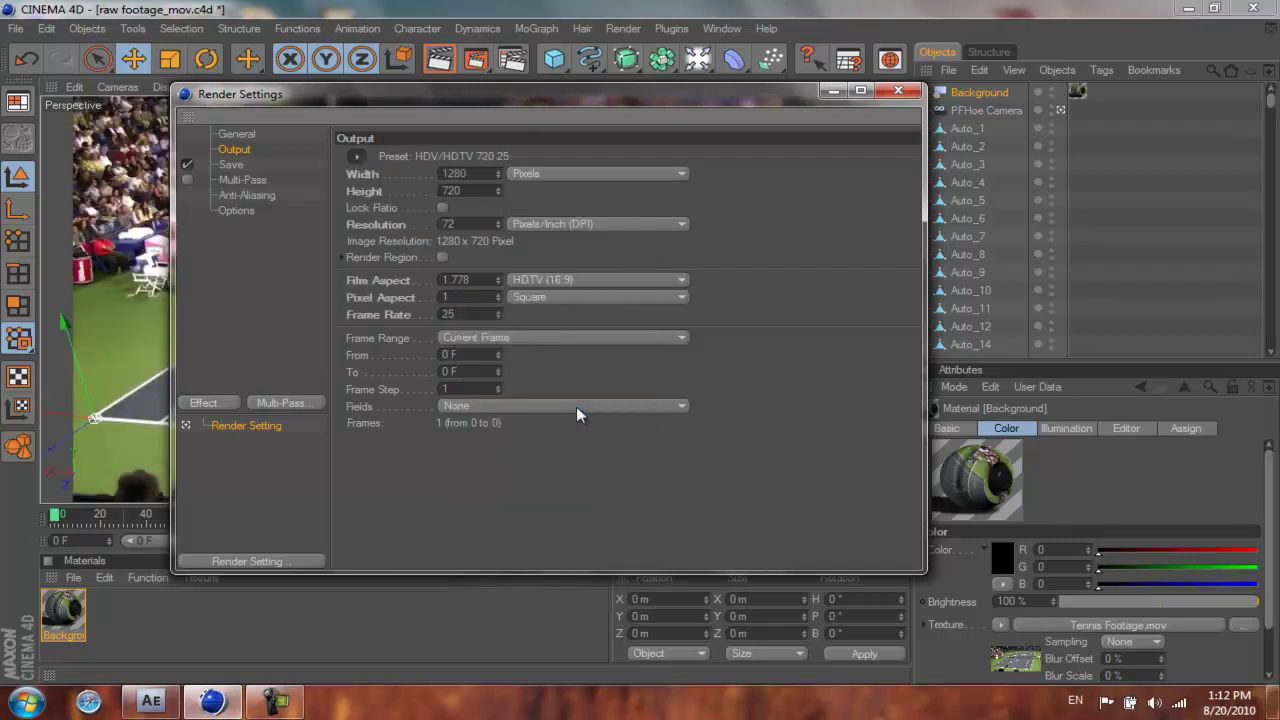
pyautogui.click(898, 91)
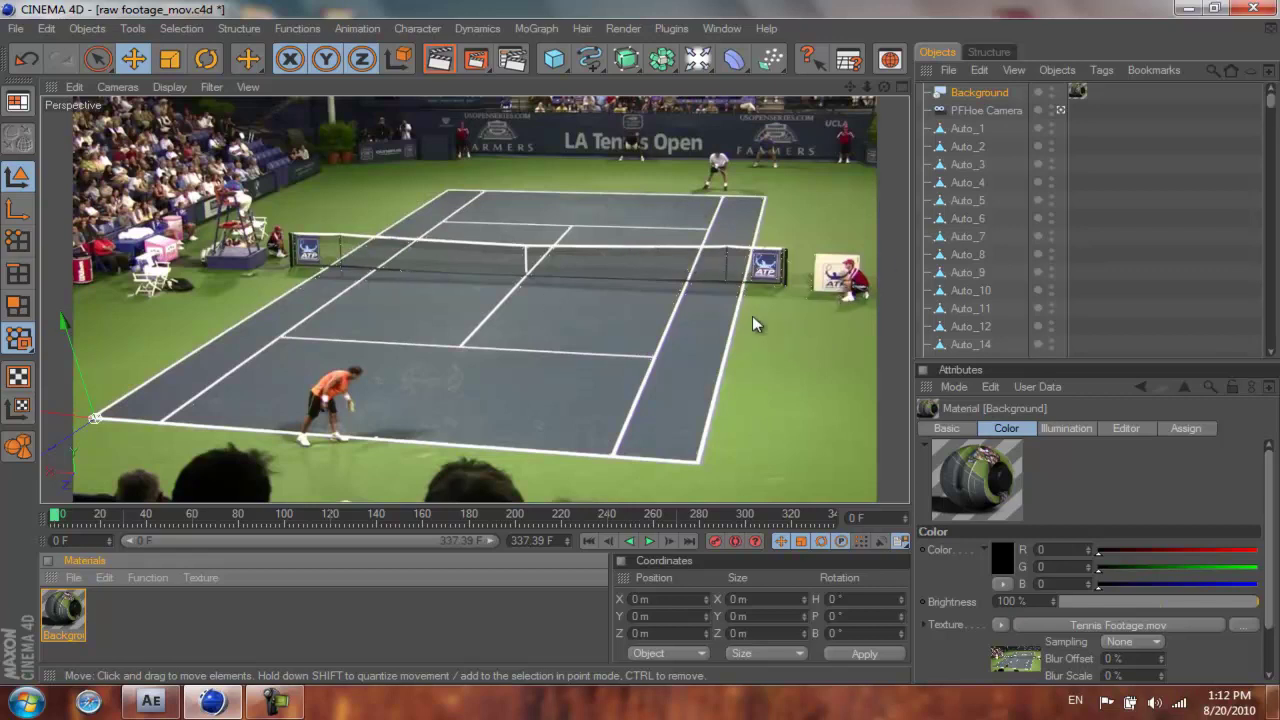
# Select the tracked point Auto_19 by stepping down from Auto_1.
pyautogui.click(966, 130)
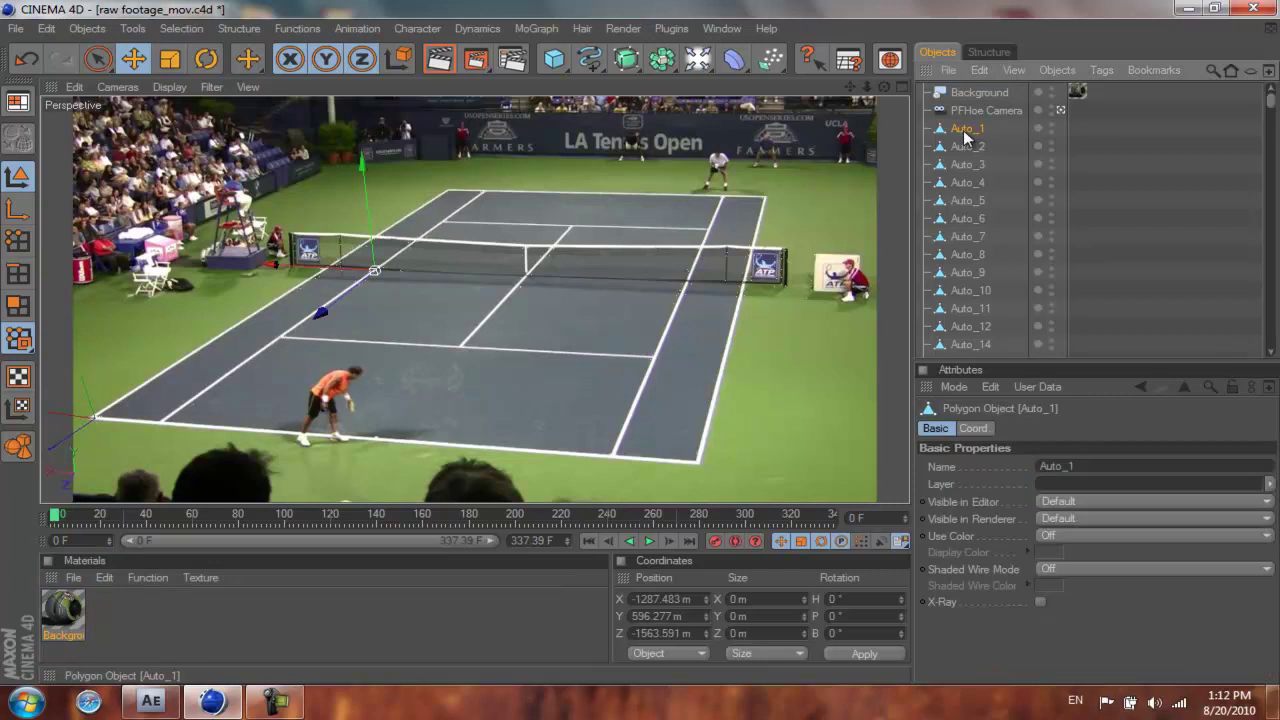
pyautogui.press('Down')
pyautogui.press('Down')
pyautogui.press('Down')
pyautogui.press('Down')
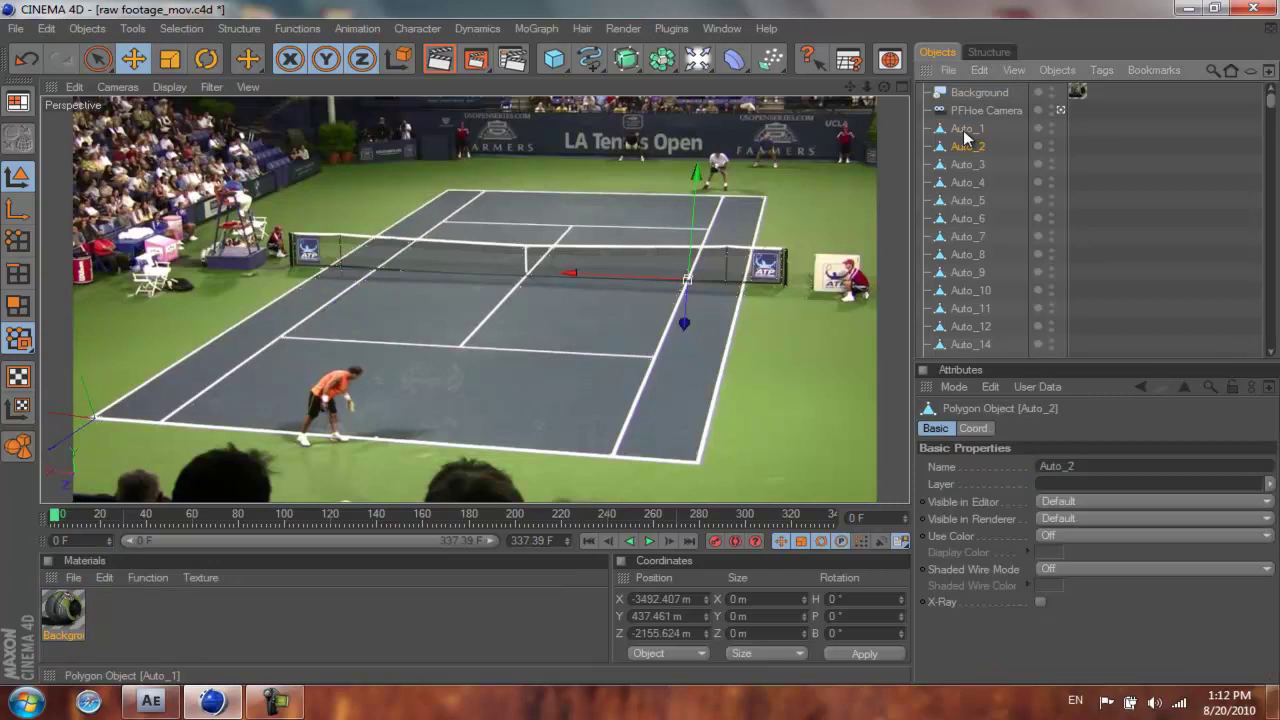
pyautogui.press('Down')
pyautogui.press('Down')
pyautogui.press('Down')
pyautogui.press('Down')
pyautogui.press('Down')
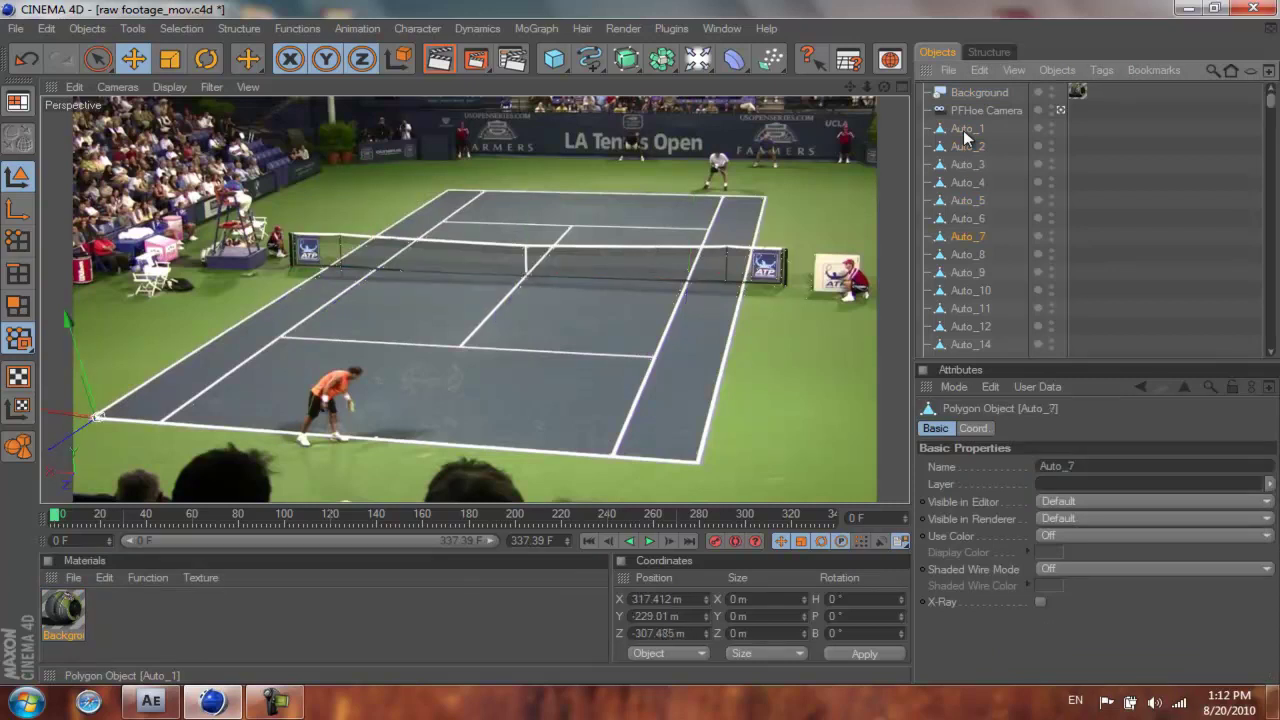
pyautogui.press('Down')
pyautogui.press('Down')
pyautogui.press('Down')
pyautogui.press('Down')
pyautogui.press('Down')
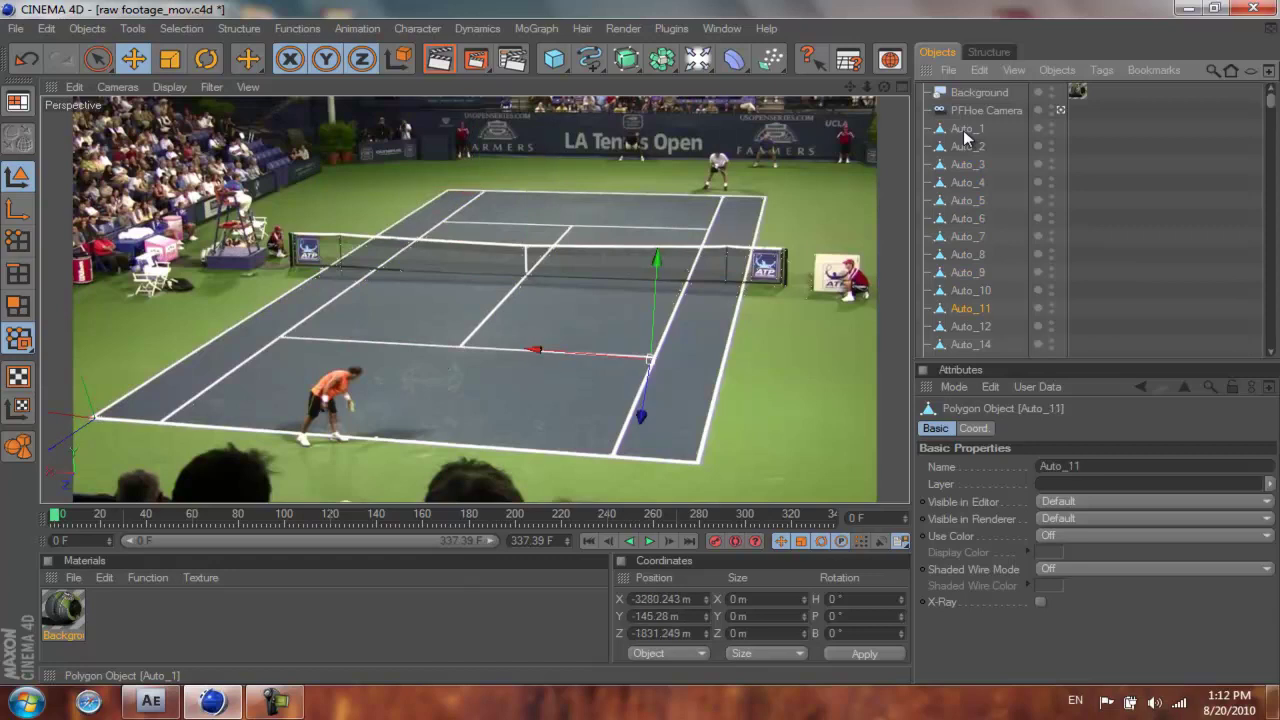
pyautogui.press('Down')
pyautogui.press('Down')
pyautogui.press('Down')
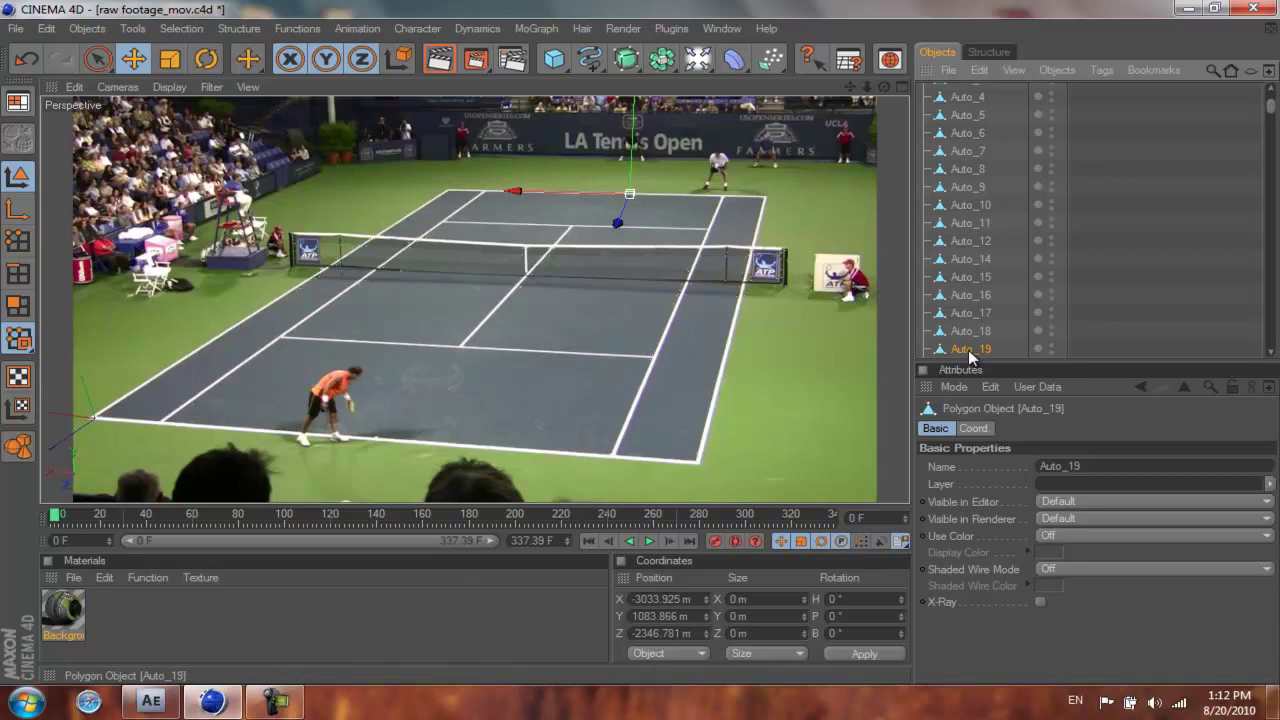
# Cut Auto_19 and paste it above Background at the top of the object list.
pyautogui.press('Delete')
pyautogui.scroll(3, 1150, 250)
pyautogui.click(987, 91)
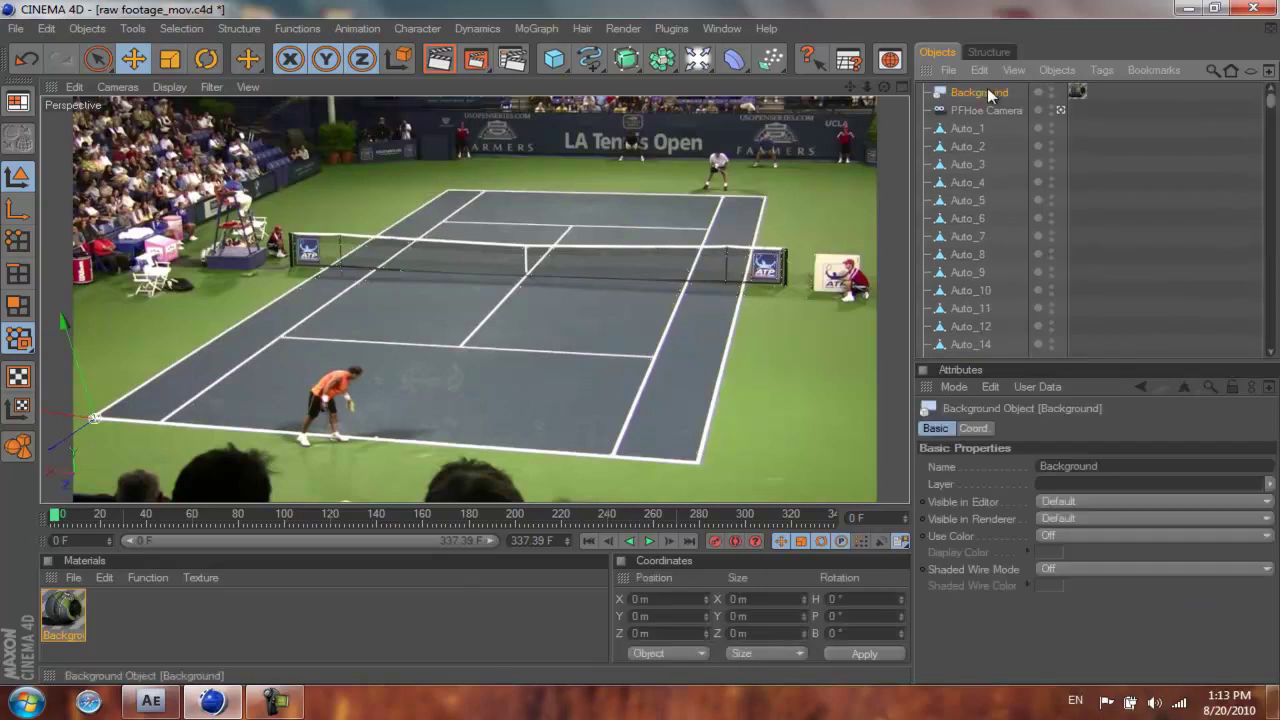
pyautogui.hotkey('ctrl', 'z')
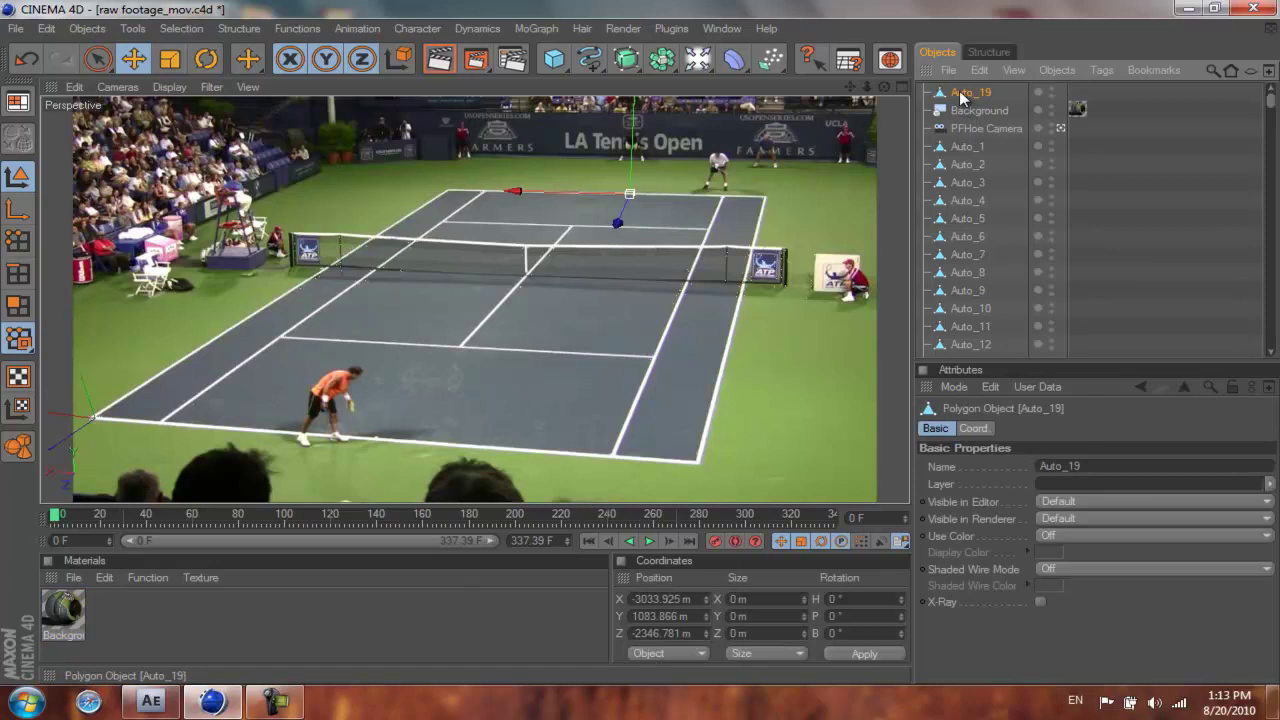
pyautogui.keyDown('ctrl'); pyautogui.click(955, 91); pyautogui.keyUp('ctrl')
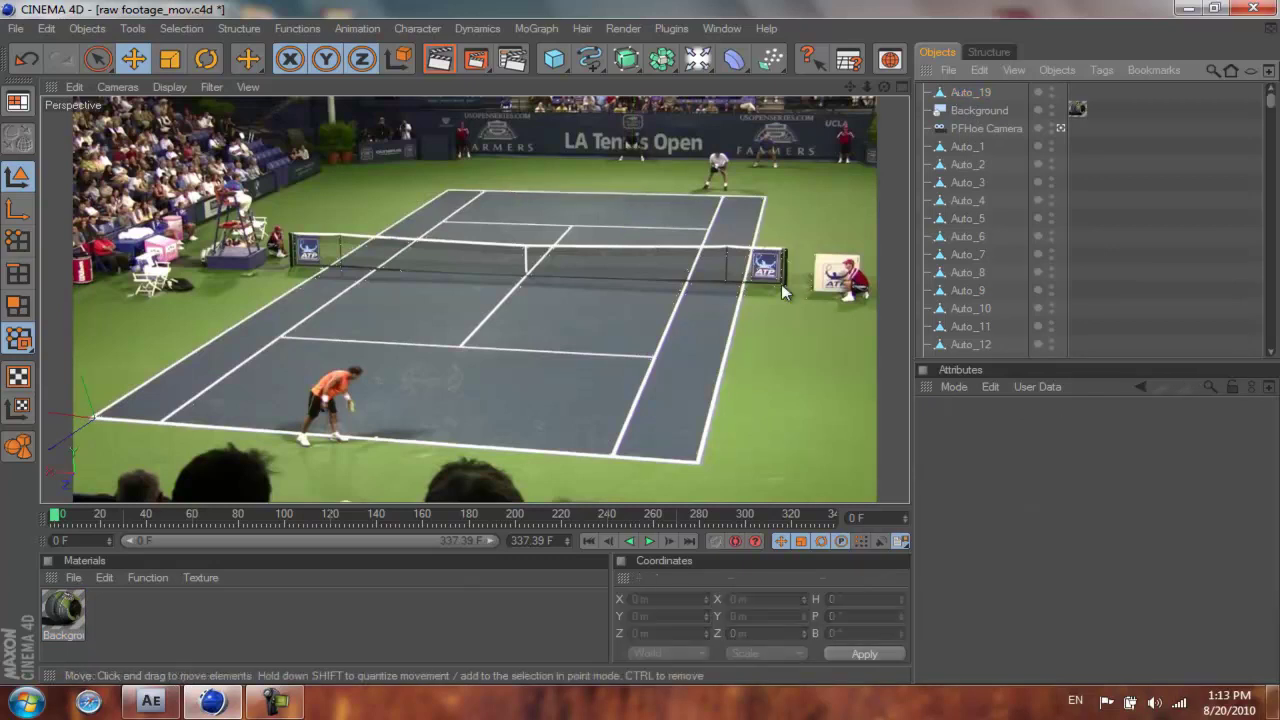
# Add a cube and copy Auto_19's X position, -3033.925, into it.
pyautogui.click(557, 60)
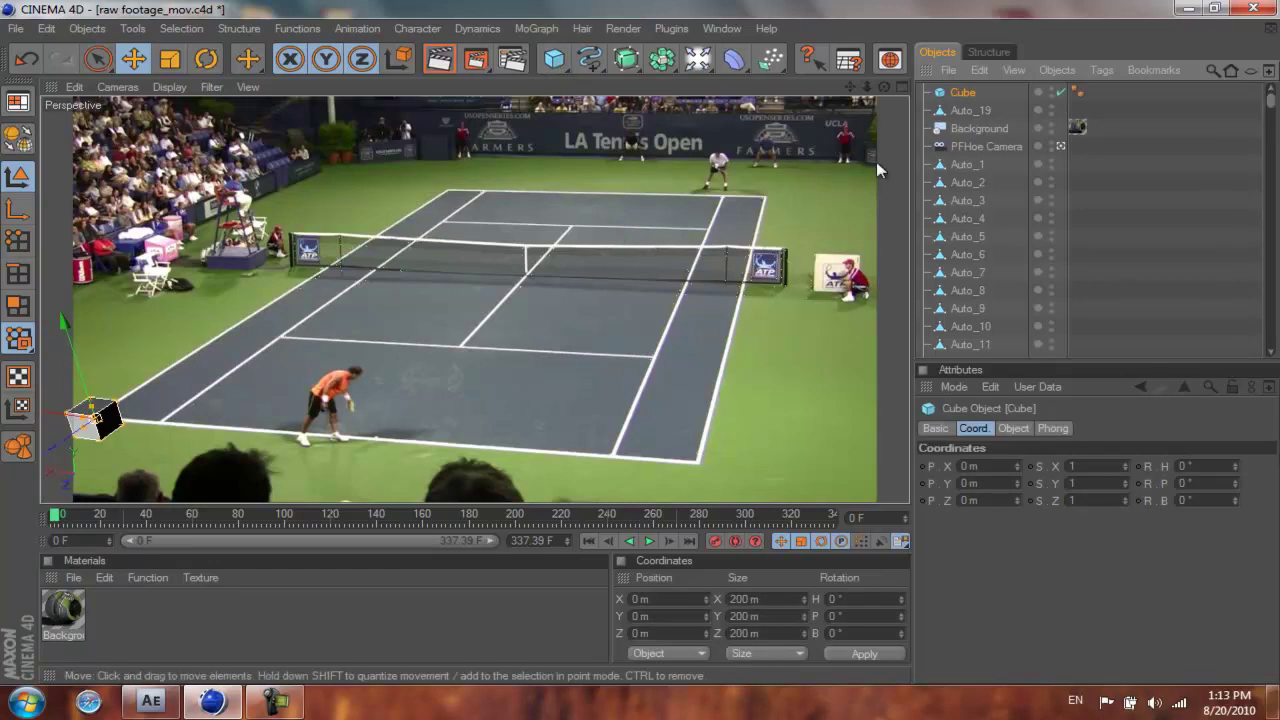
pyautogui.moveTo(64, 443); pyautogui.dragTo(122, 416)
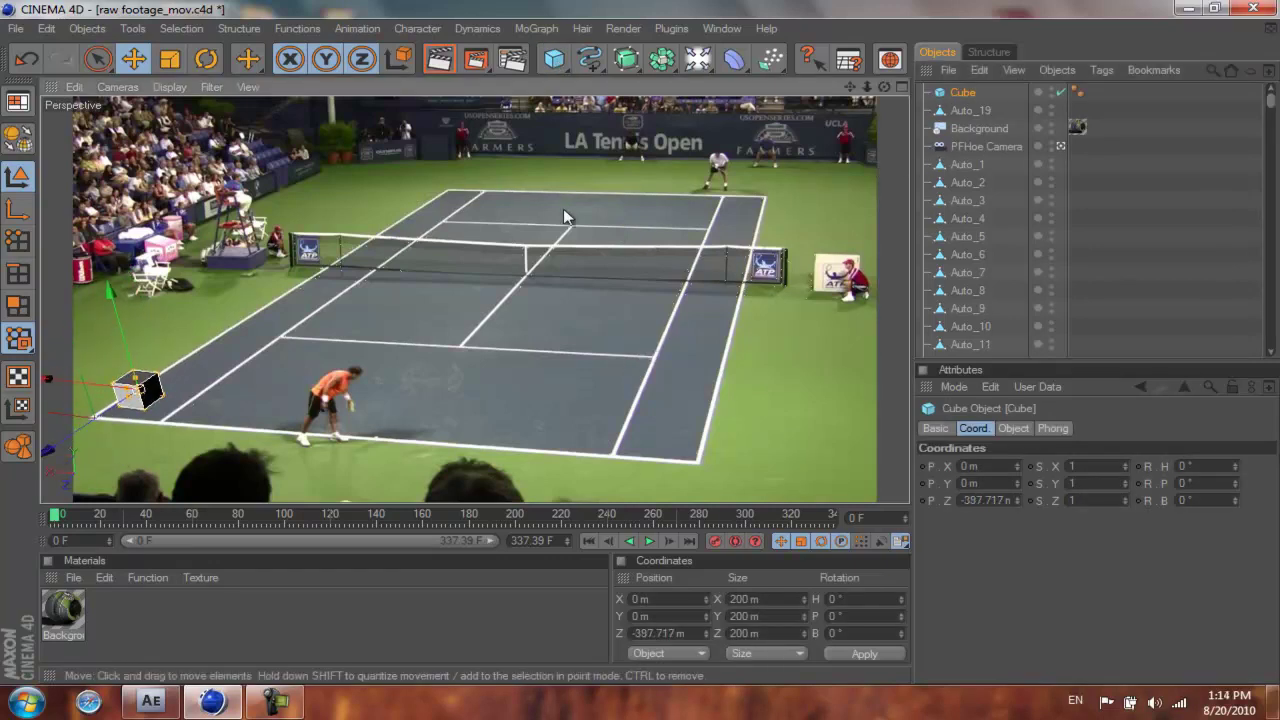
pyautogui.click(973, 109)
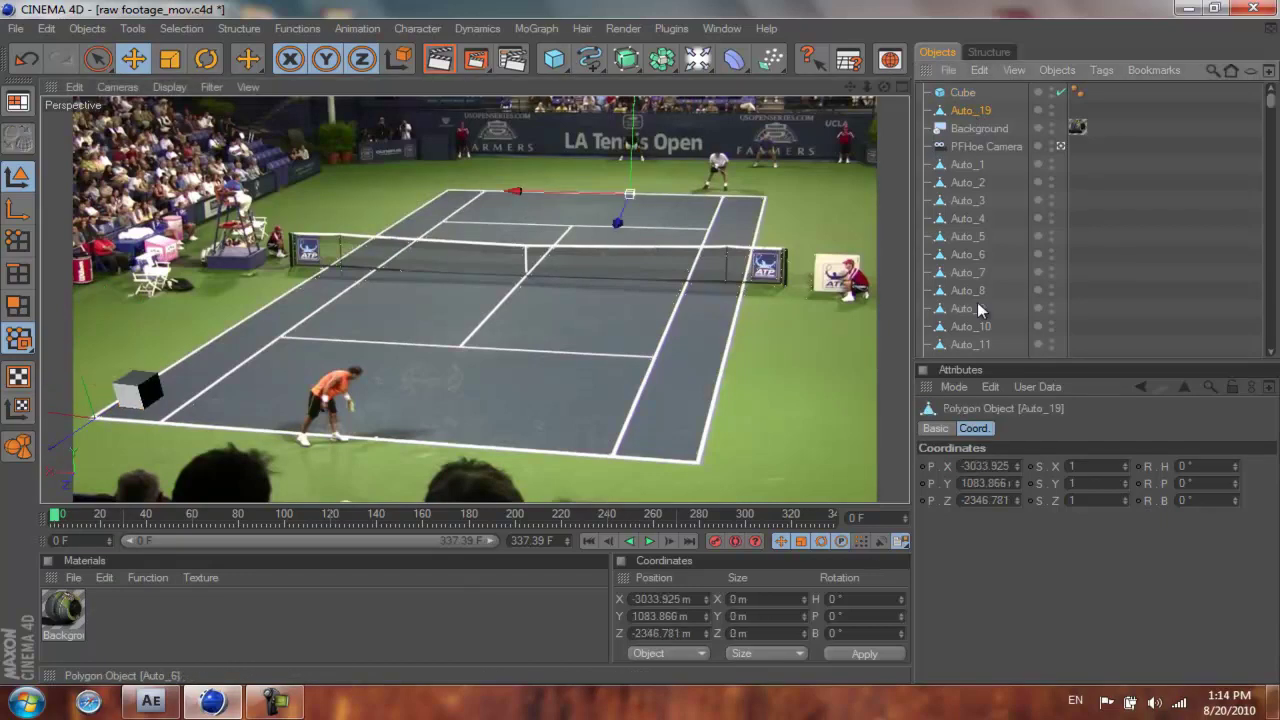
pyautogui.doubleClick(1005, 470)
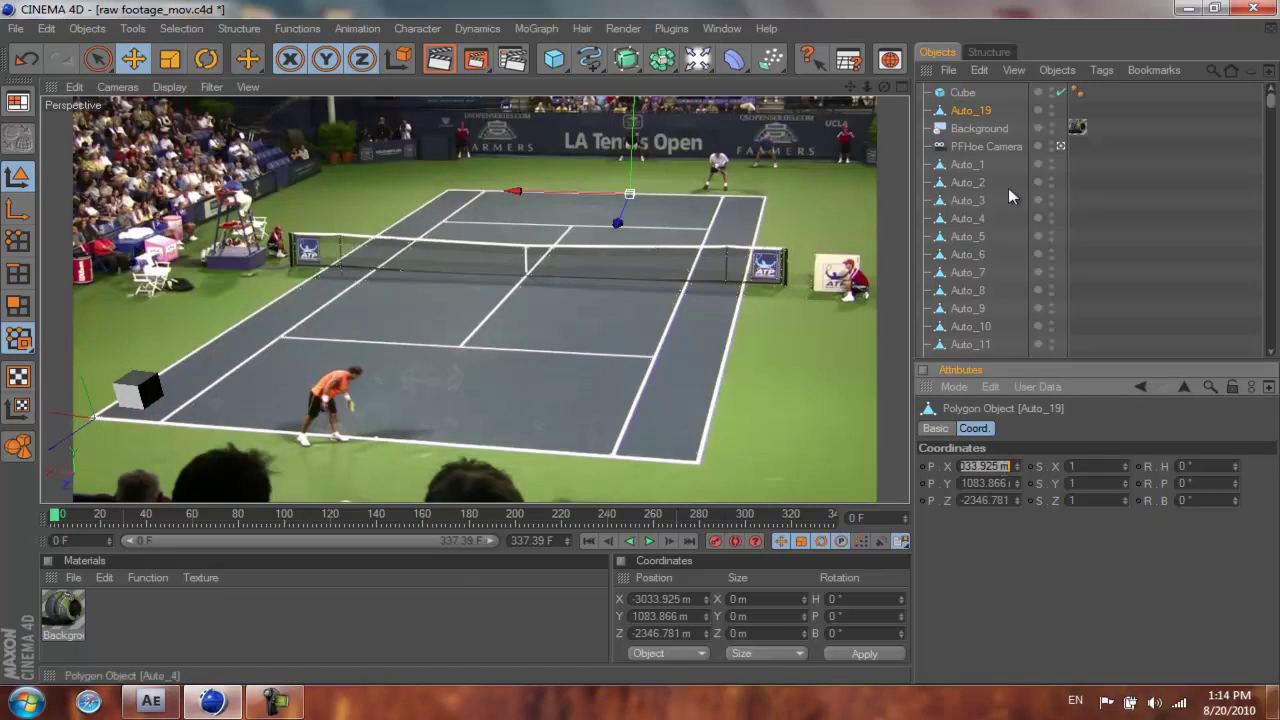
pyautogui.click(963, 92)
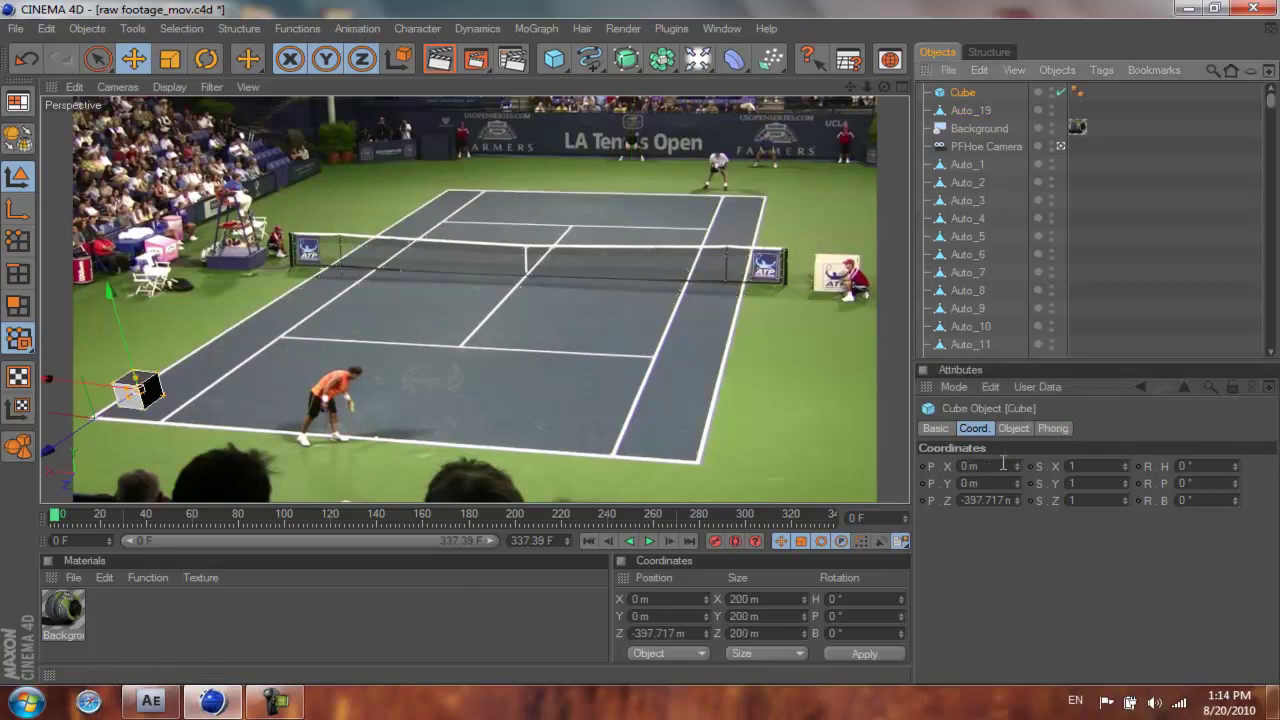
pyautogui.doubleClick(990, 466)
pyautogui.write('333.925 m')
pyautogui.click(970, 110)
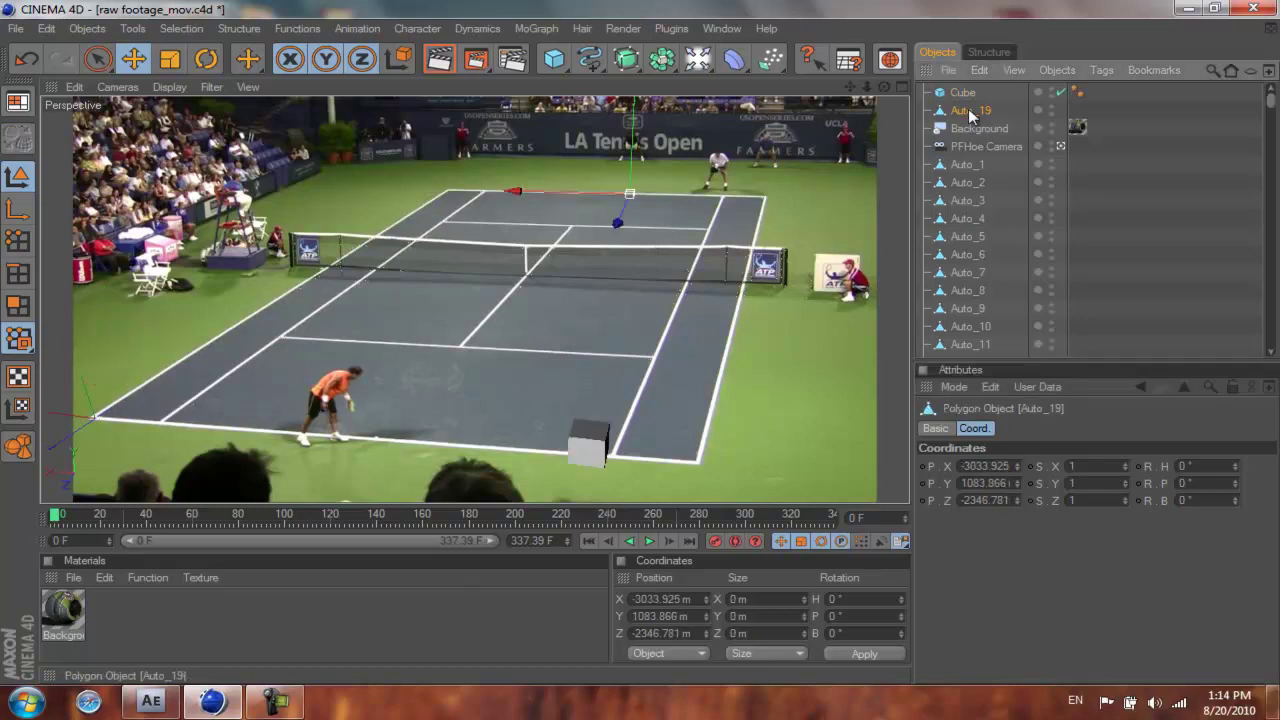
# Copy Auto_19's Y 1083.866 and Z -2346.781 into the cube's position.
pyautogui.doubleClick(976, 484)
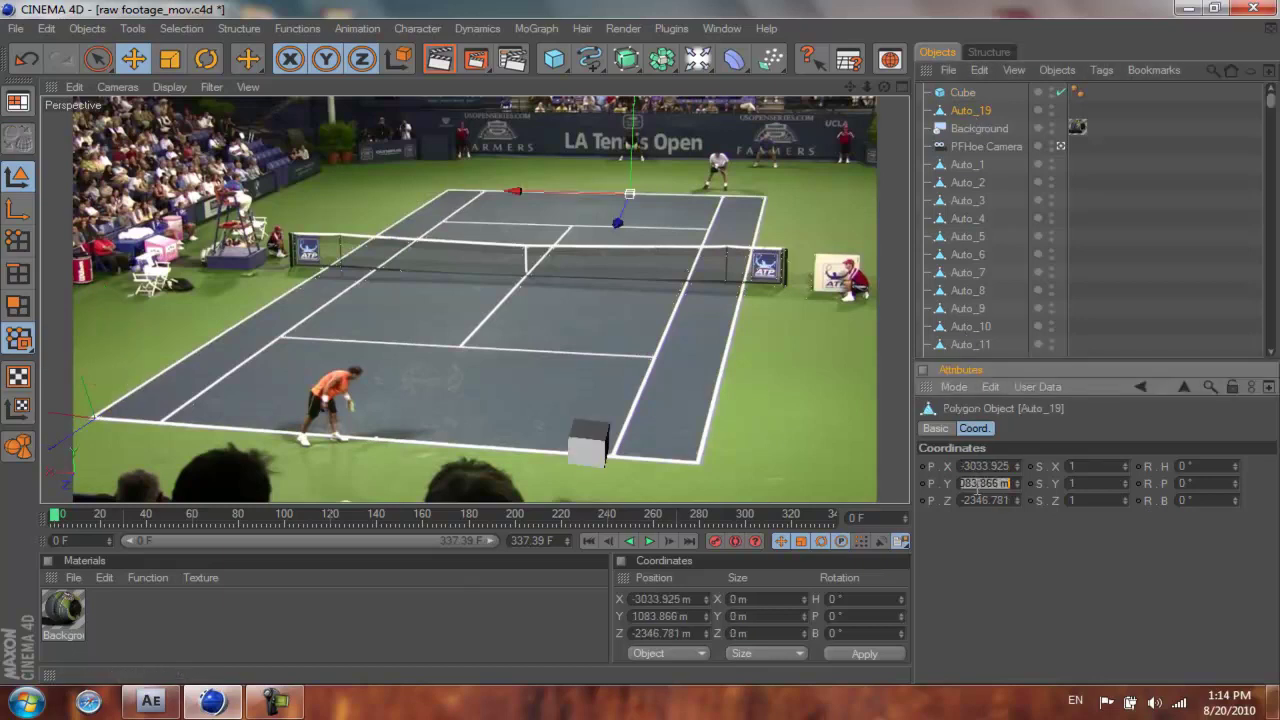
pyautogui.click(965, 91)
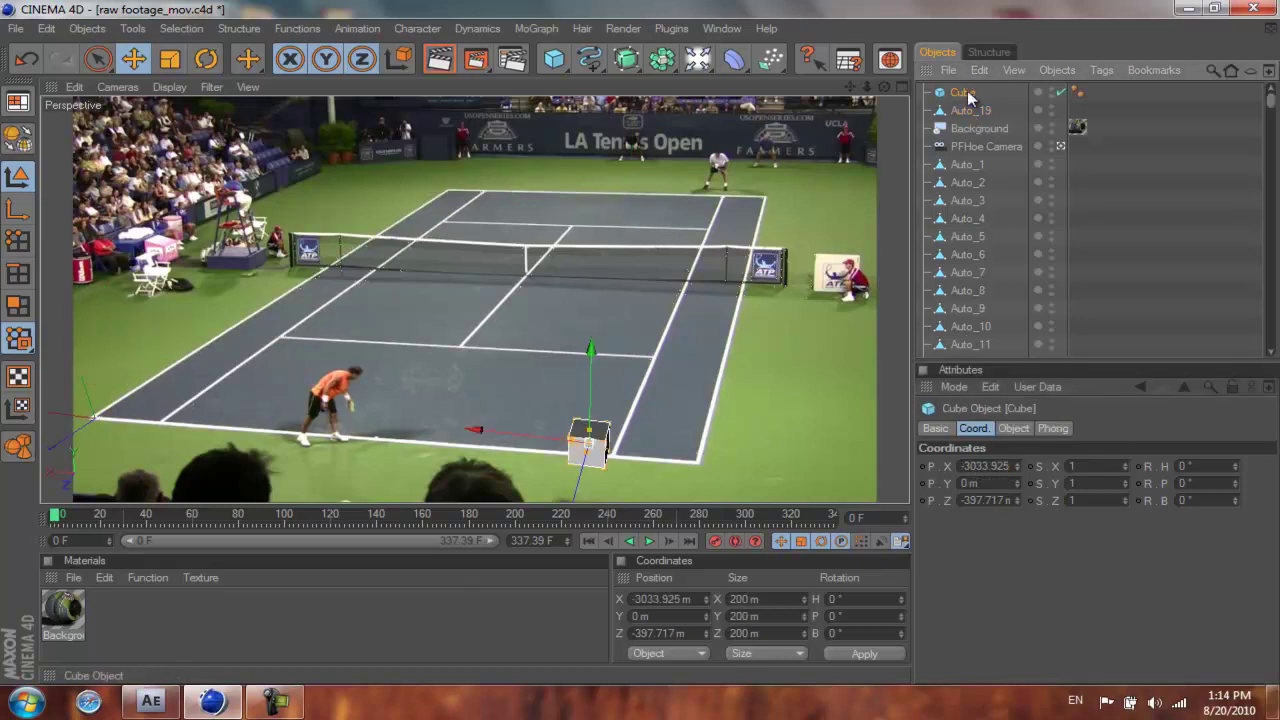
pyautogui.doubleClick(996, 484)
pyautogui.write('383.866 m')
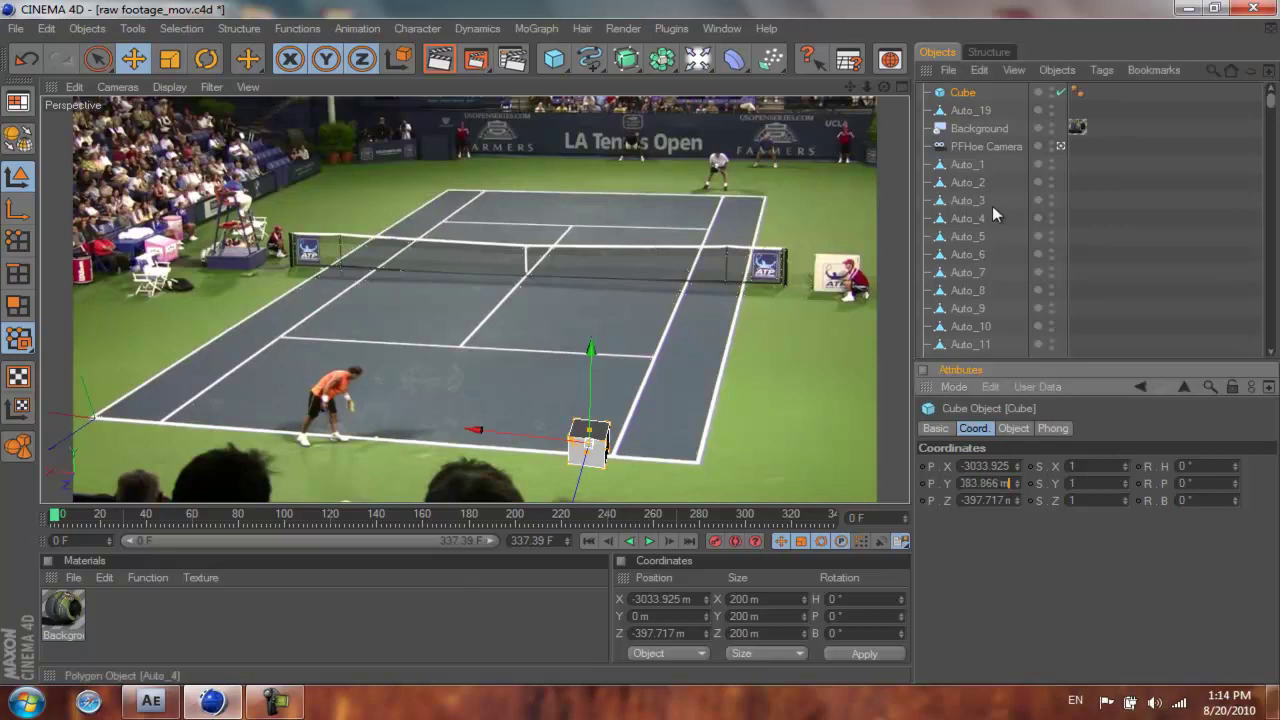
pyautogui.click(964, 110)
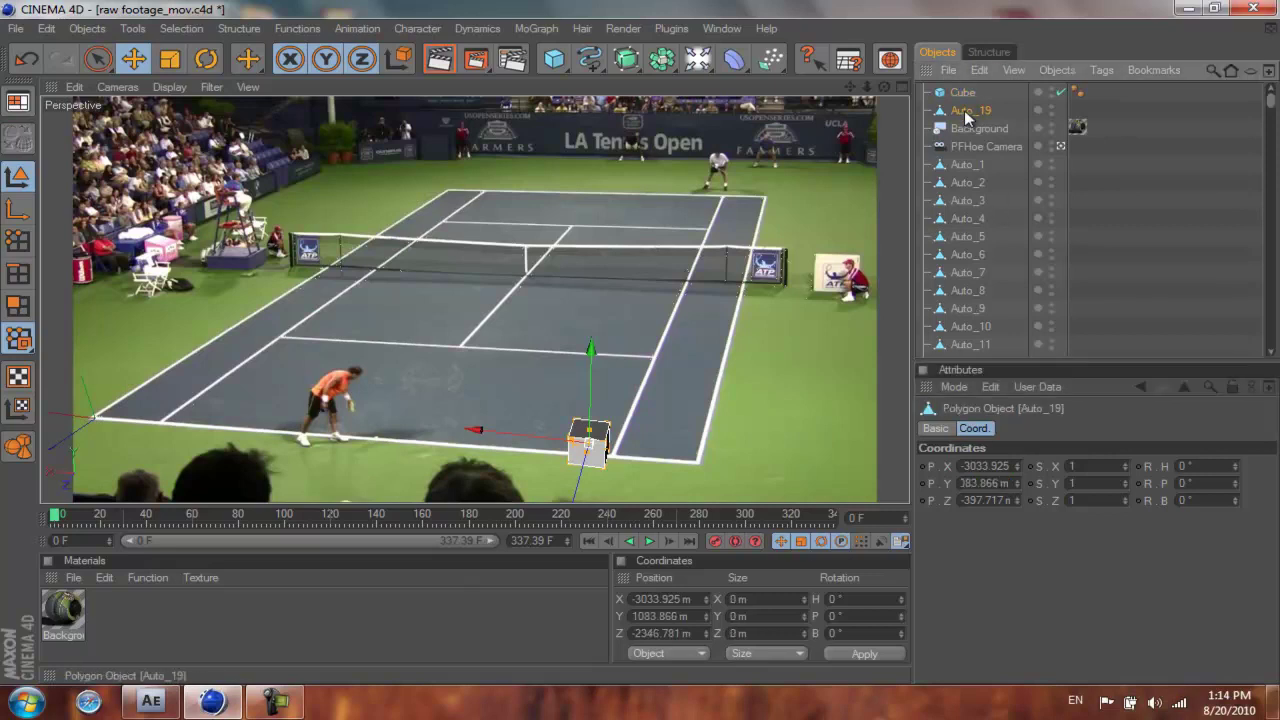
pyautogui.doubleClick(990, 497)
pyautogui.hotkey('ctrl', 'c')
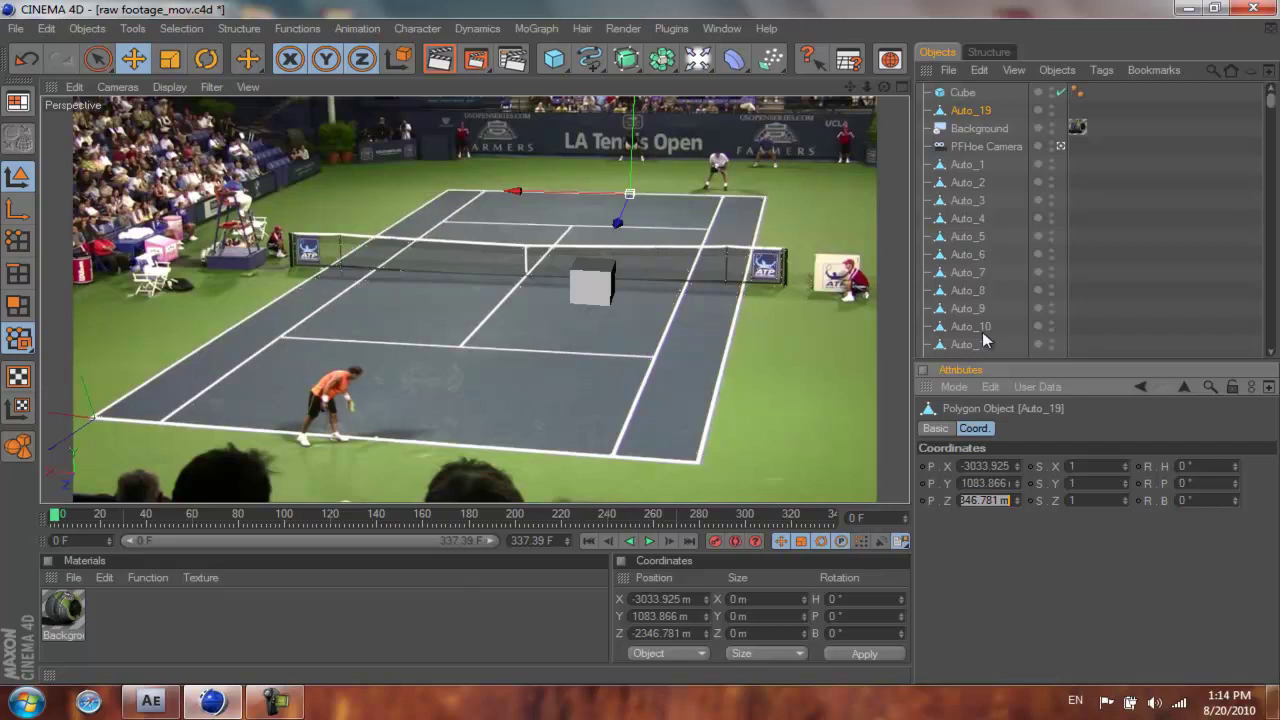
pyautogui.click(960, 92)
pyautogui.doubleClick(1005, 500)
pyautogui.hotkey('ctrl', 'v')
pyautogui.press('Return')
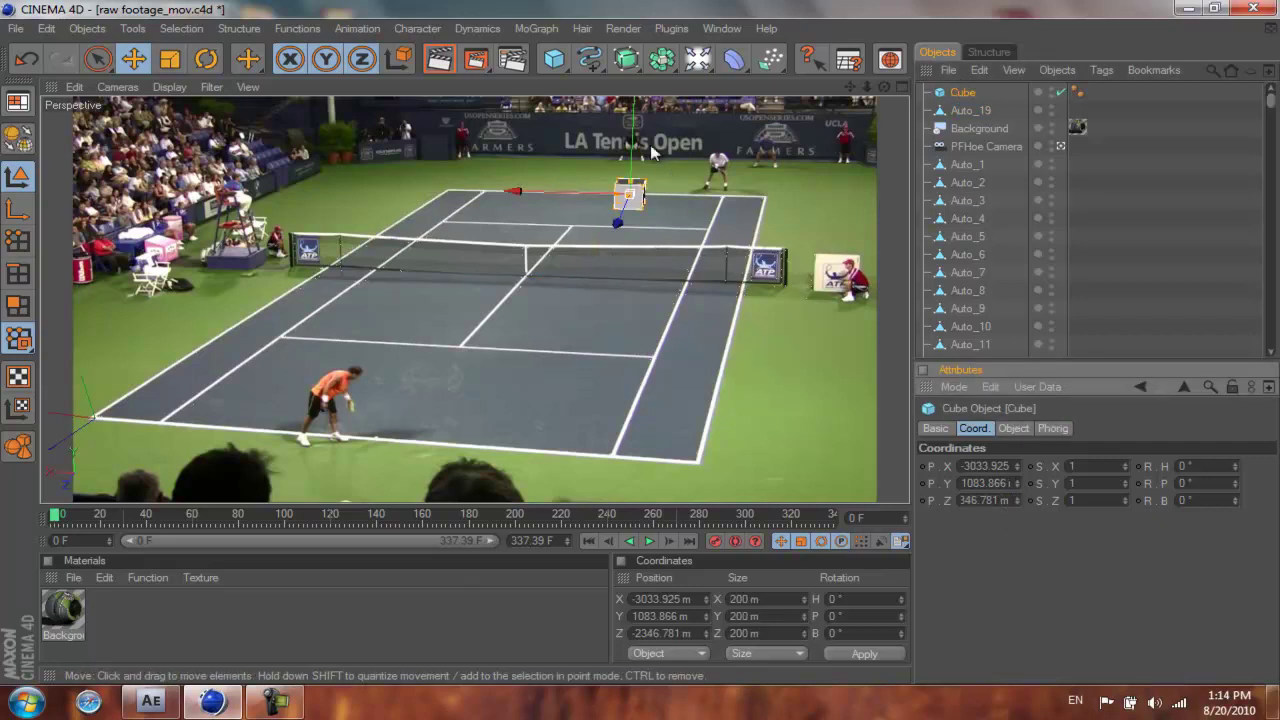
# Undo an accidental upward move of the cube and deselect everything.
pyautogui.moveTo(633, 142); pyautogui.dragTo(643, 350)
pyautogui.hotkey('ctrl', 'z')
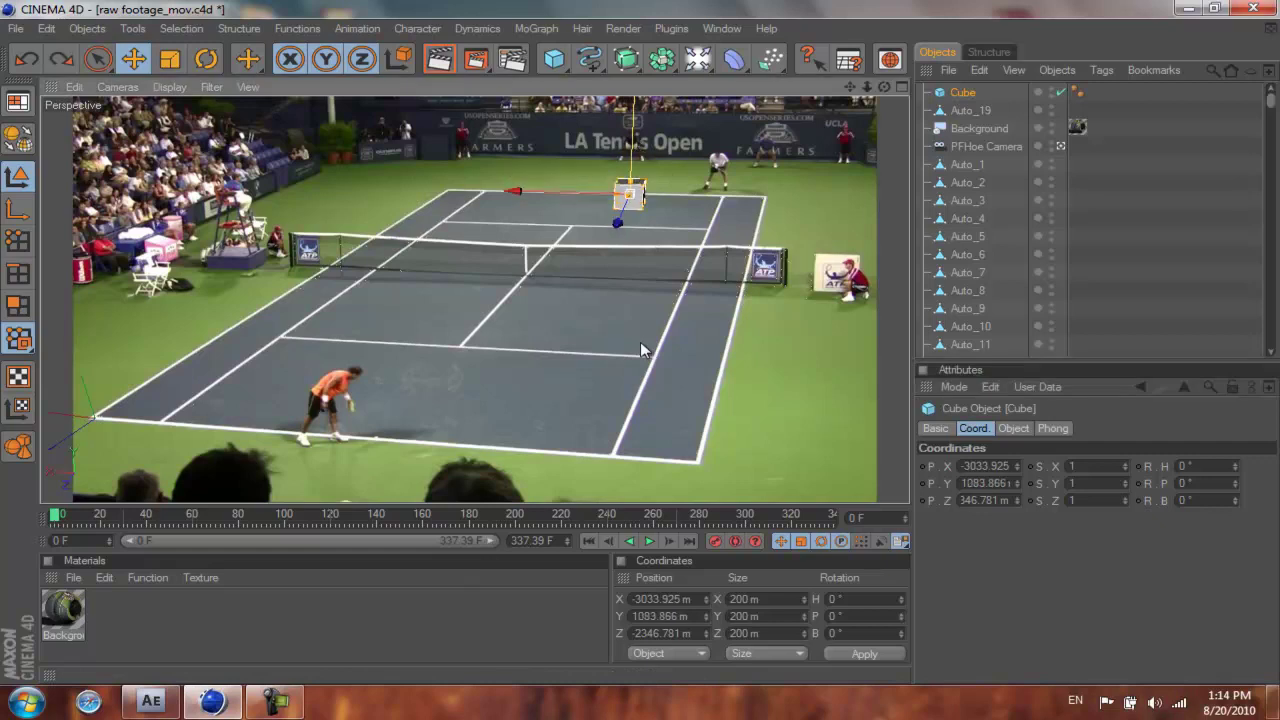
pyautogui.click(870, 220)
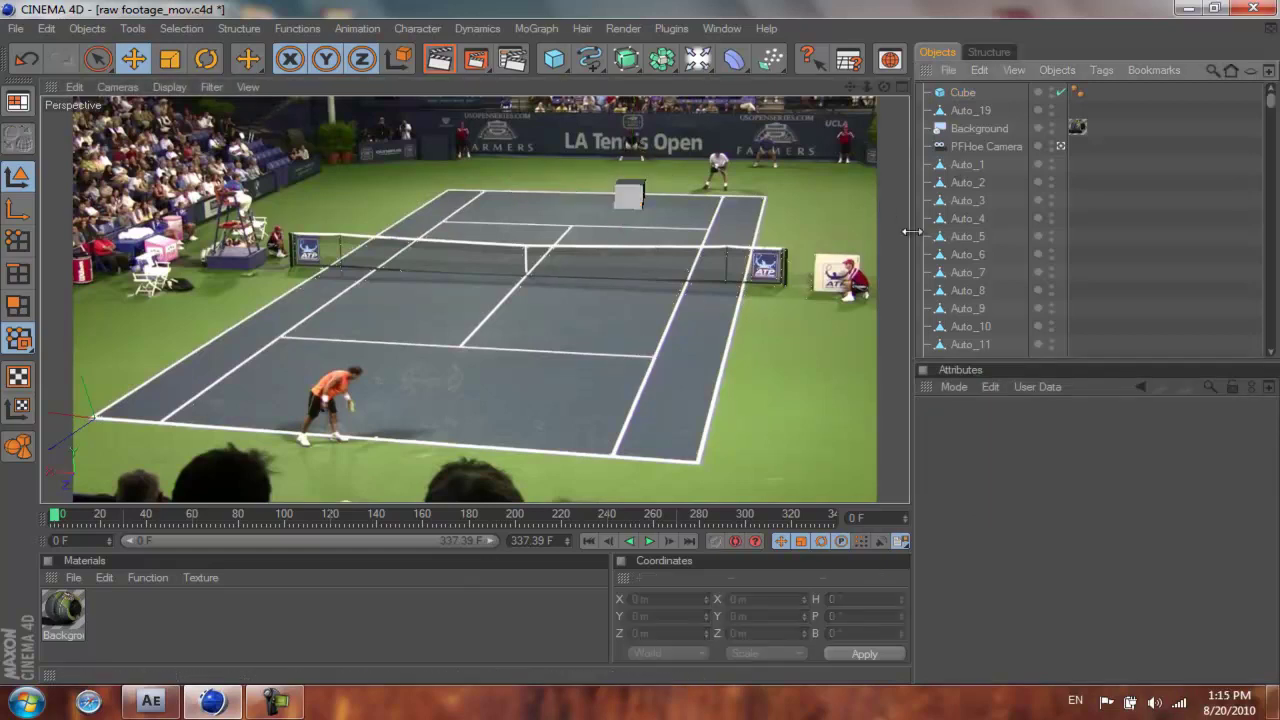
# Duplicate the PFHoe Camera and name the copy 'Work cam'.
pyautogui.click(986, 147)
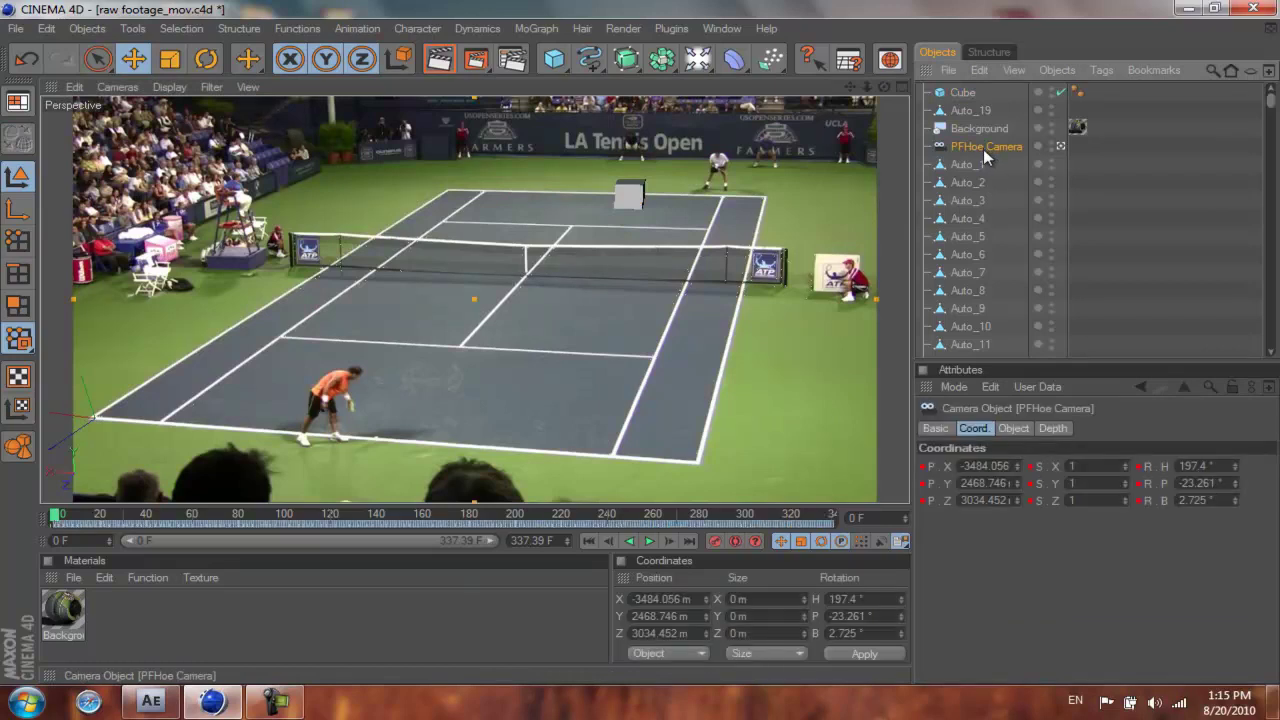
pyautogui.moveTo(983, 157); pyautogui.dragTo(984, 160)
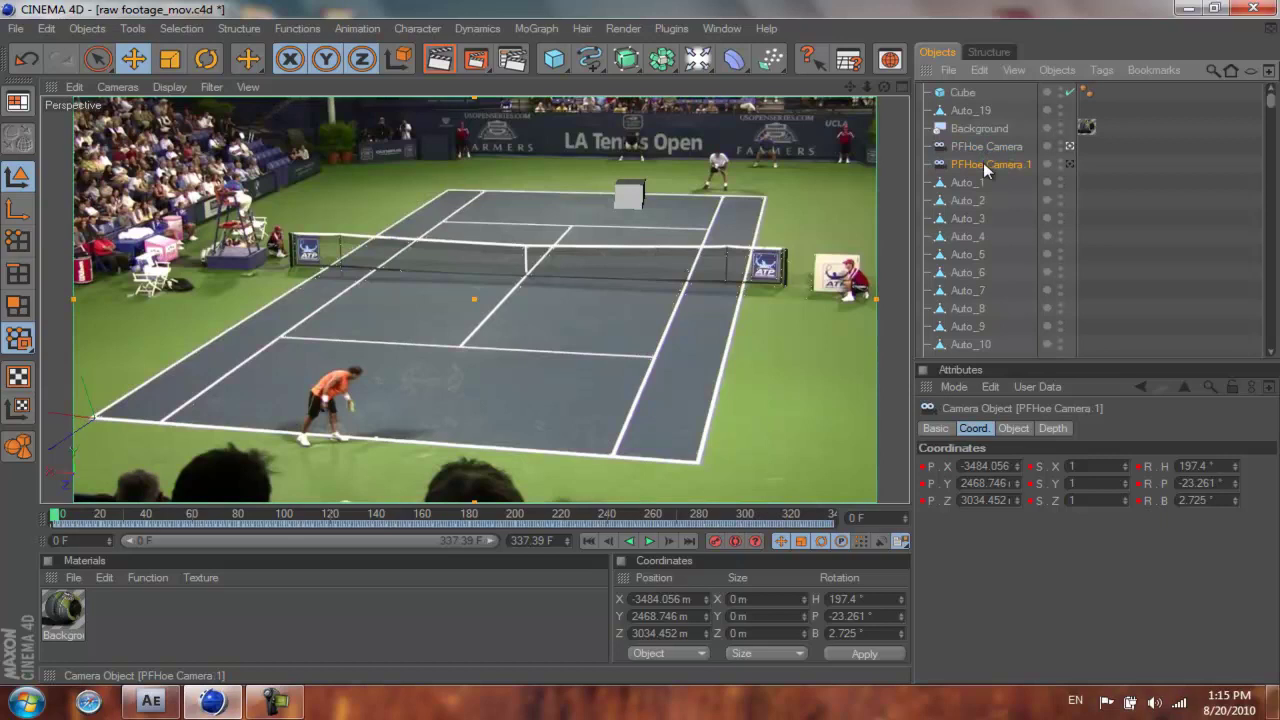
pyautogui.doubleClick(984, 164)
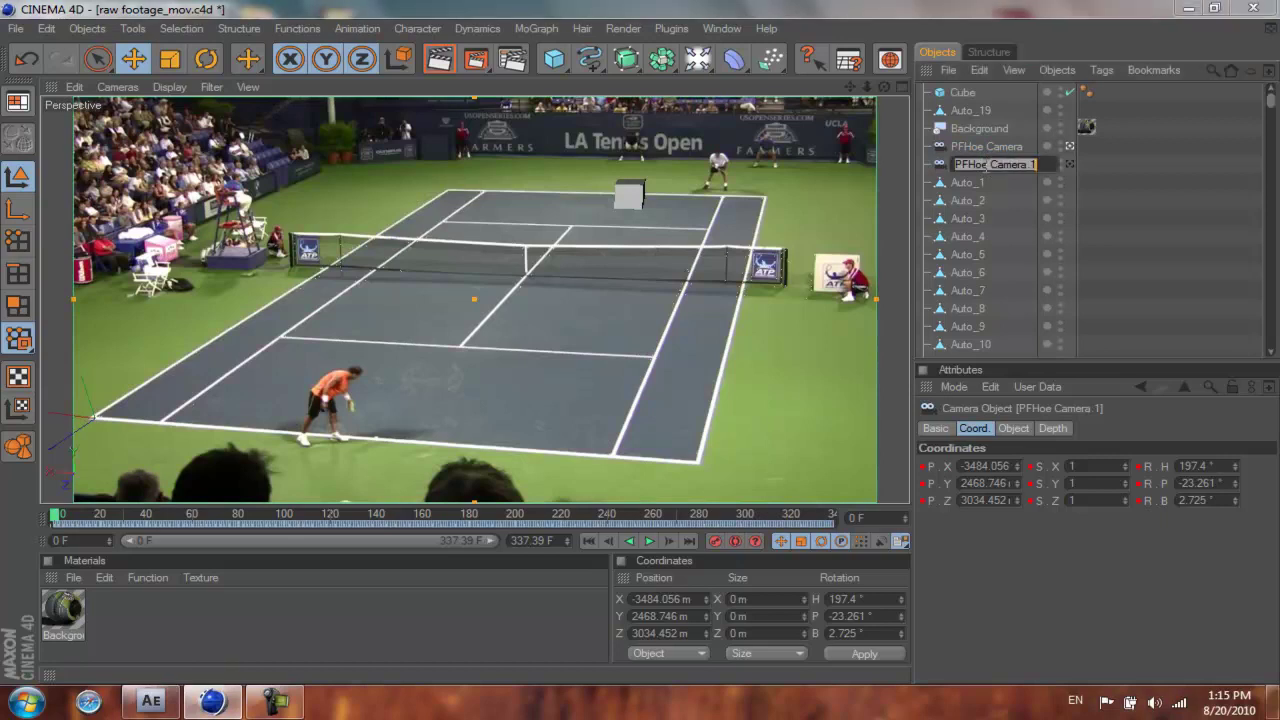
pyautogui.write('Work')
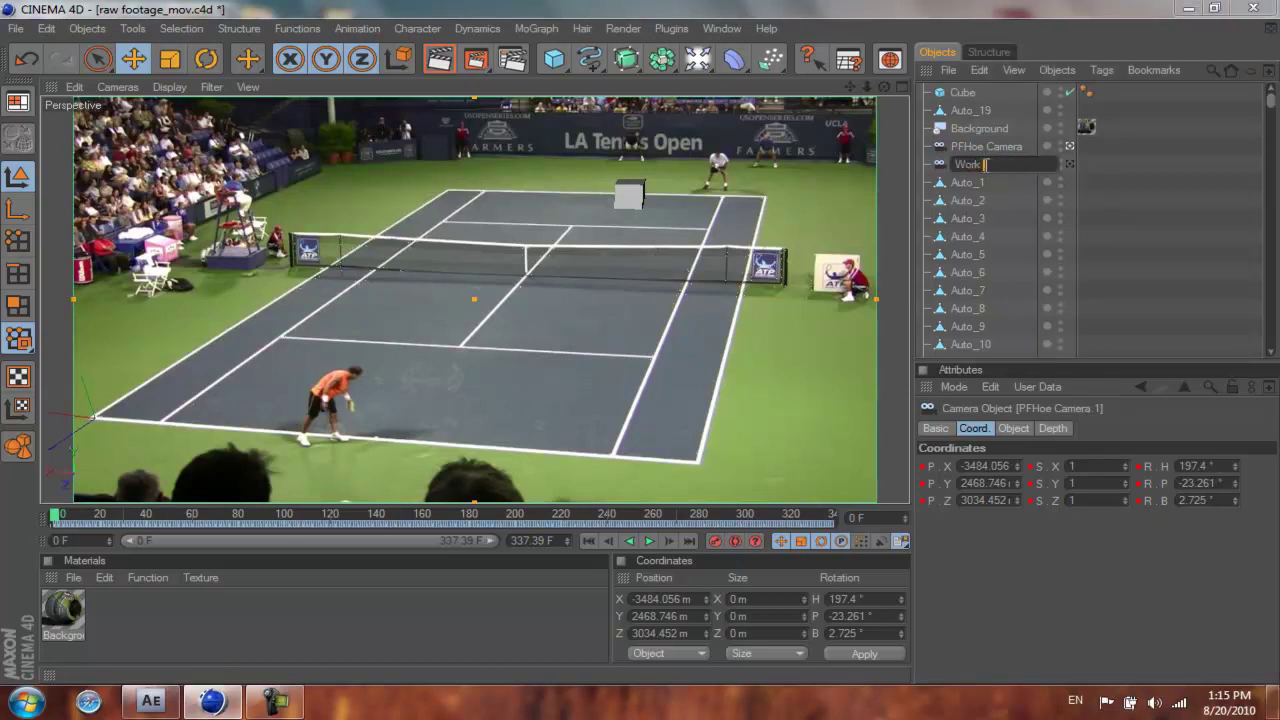
pyautogui.write(' cam')
pyautogui.press('Return')
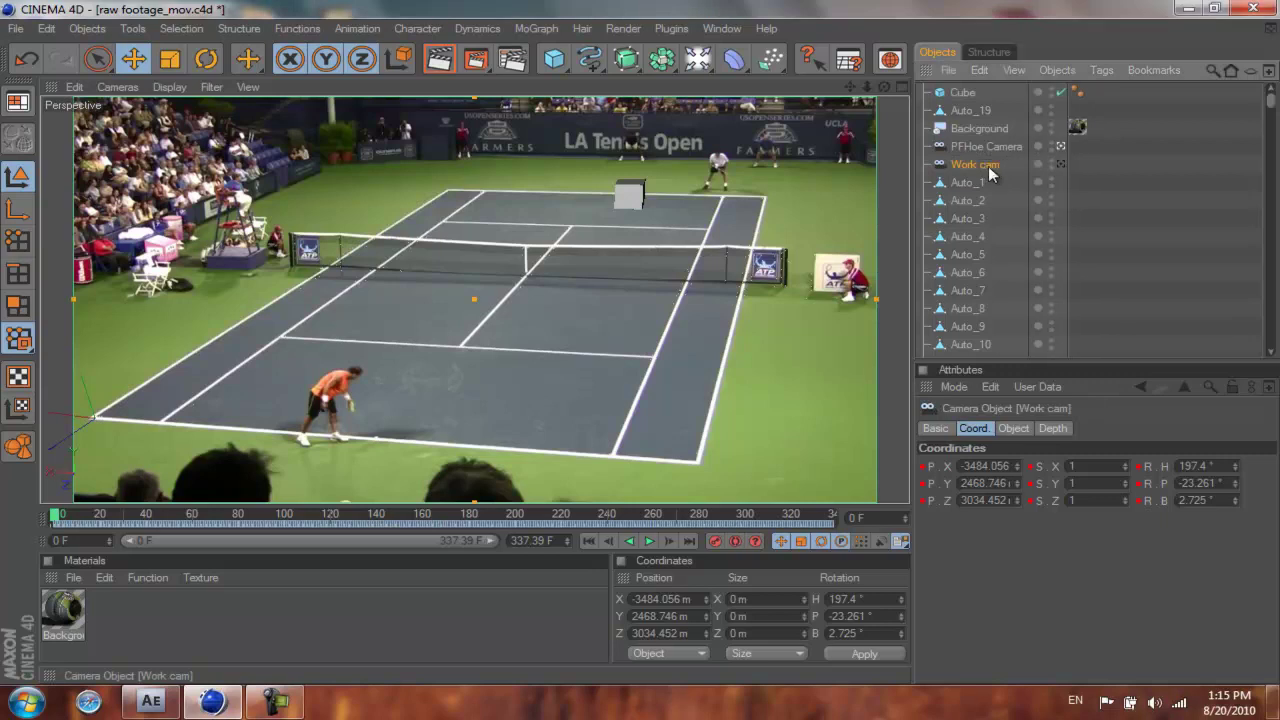
# Raise the cube to Y 1440.669 above the far baseline and preview the render.
pyautogui.click(964, 91)
pyautogui.moveTo(648, 152); pyautogui.dragTo(643, 349)
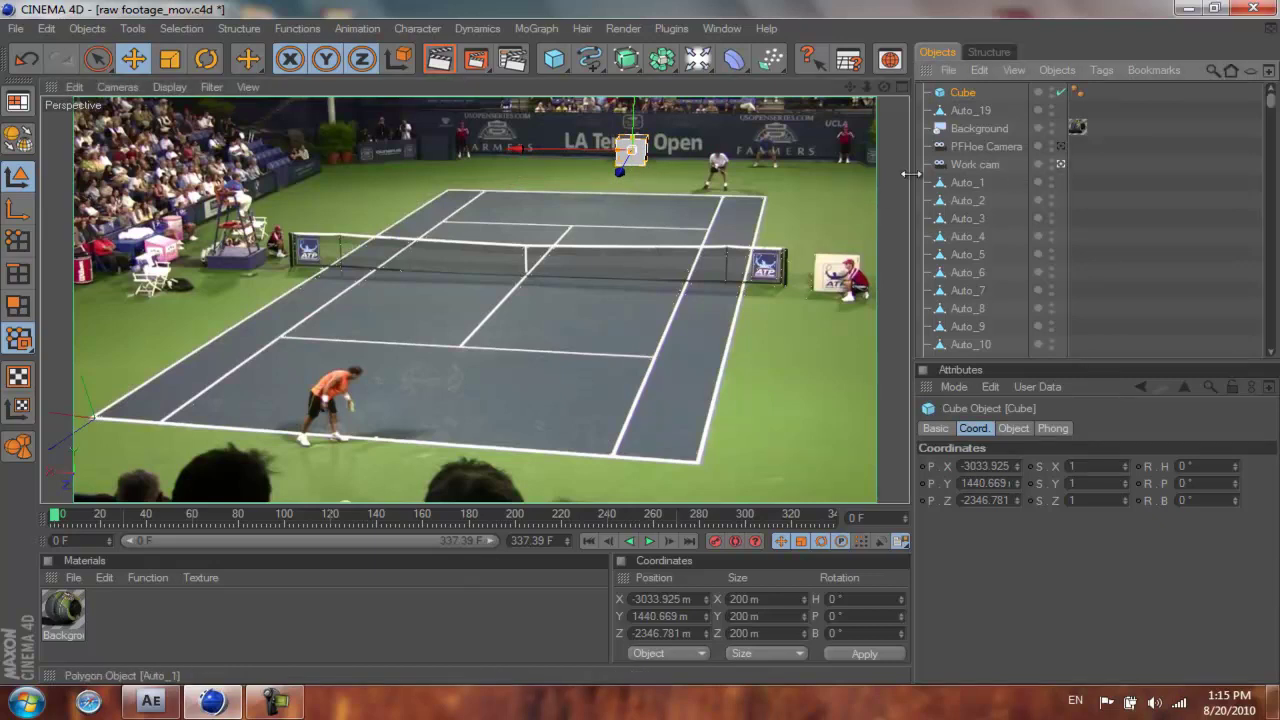
pyautogui.hotkey('ctrl', 'r')
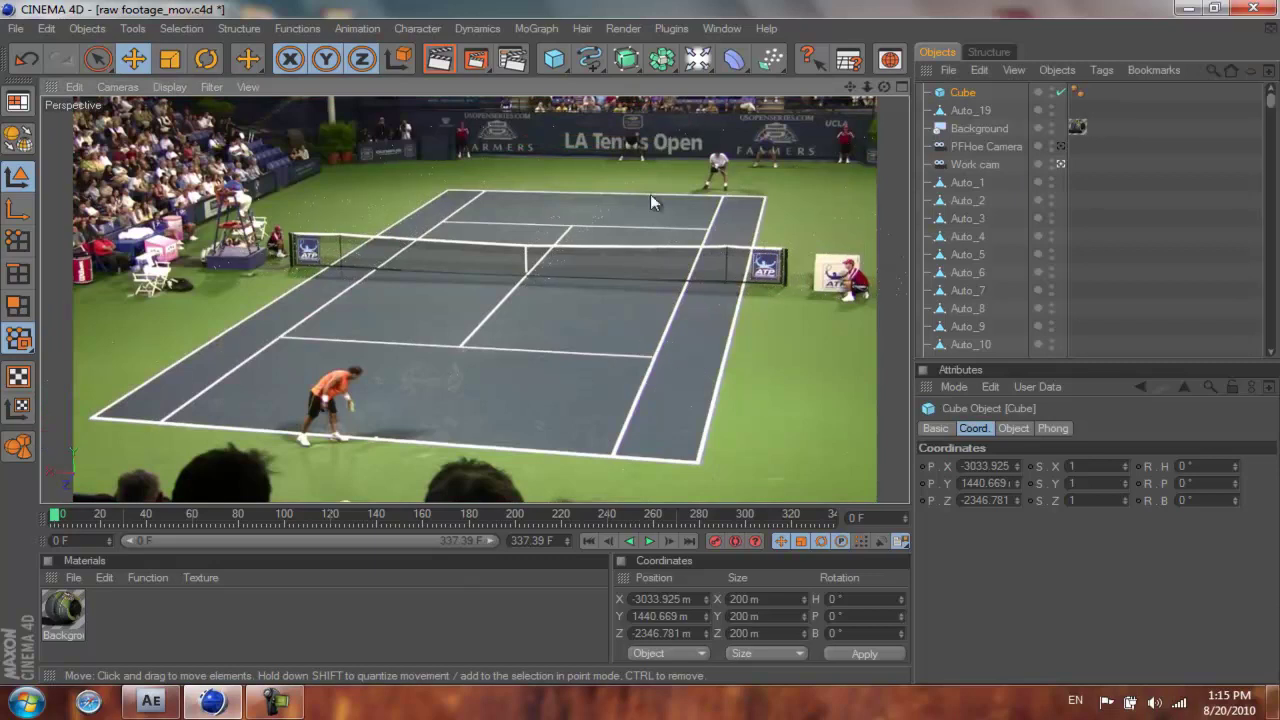
# Resize the cube to 885.36 × 136.606 × 200 m at X -3238.306, Y 1472.591, Z -2393.993.
pyautogui.click(752, 163)
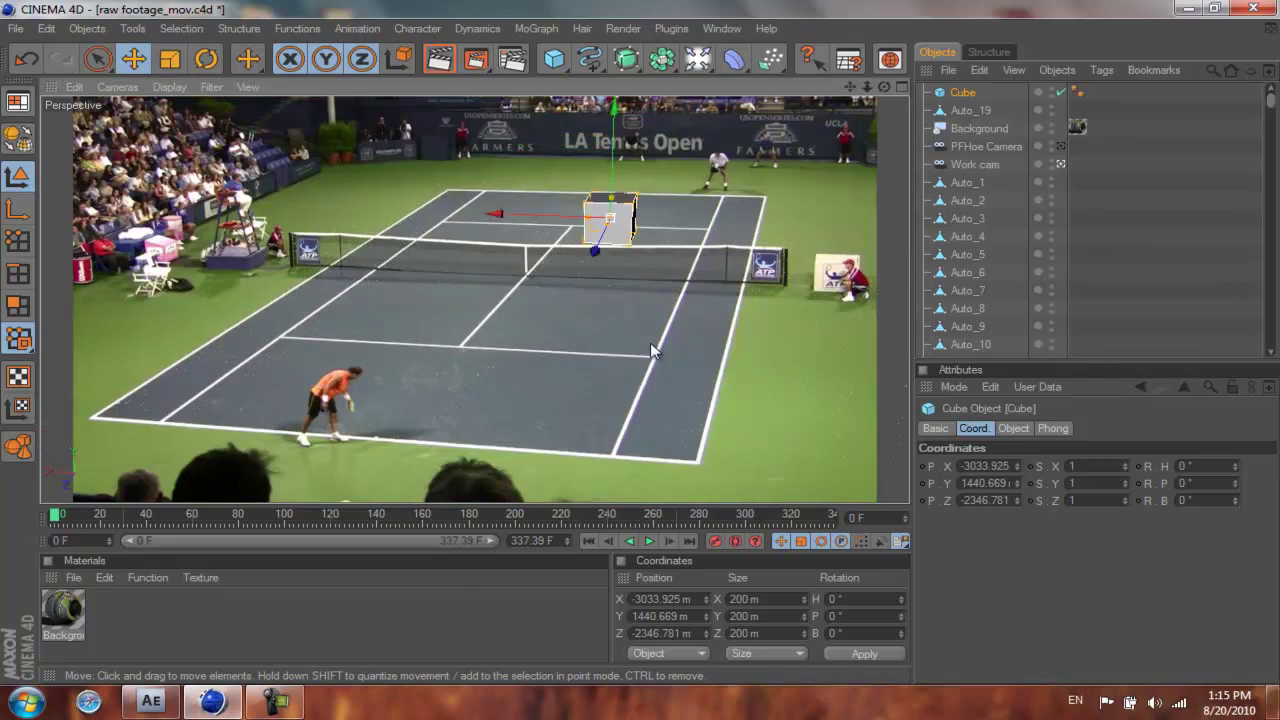
pyautogui.scroll(3, 642, 350)
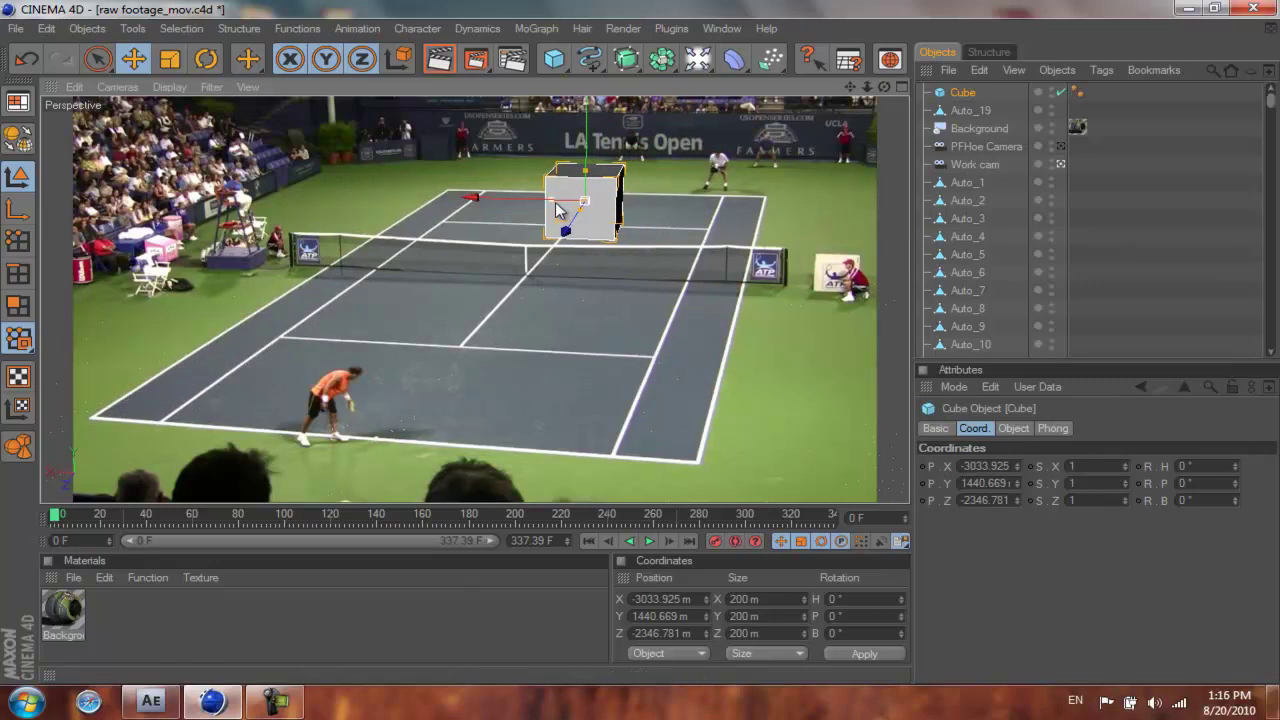
pyautogui.moveTo(553, 205); pyautogui.dragTo(634, 346)
pyautogui.moveTo(552, 204); pyautogui.dragTo(438, 202)
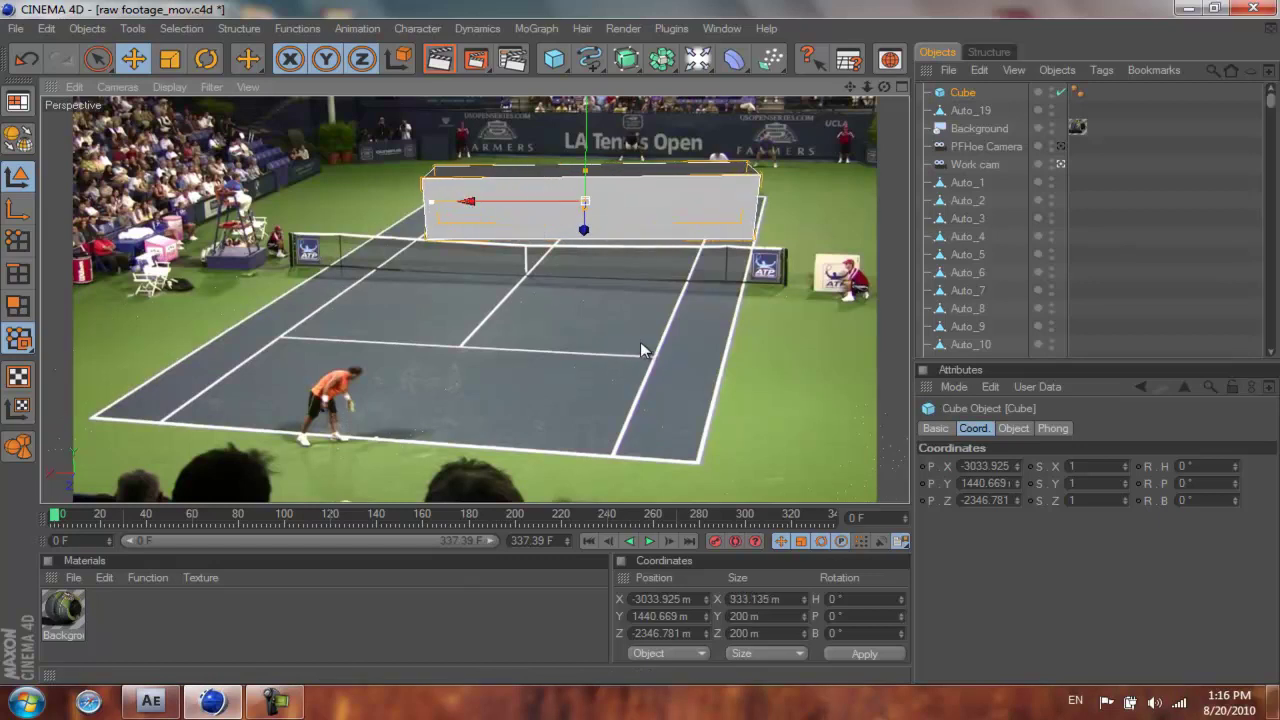
pyautogui.moveTo(598, 168); pyautogui.dragTo(598, 186)
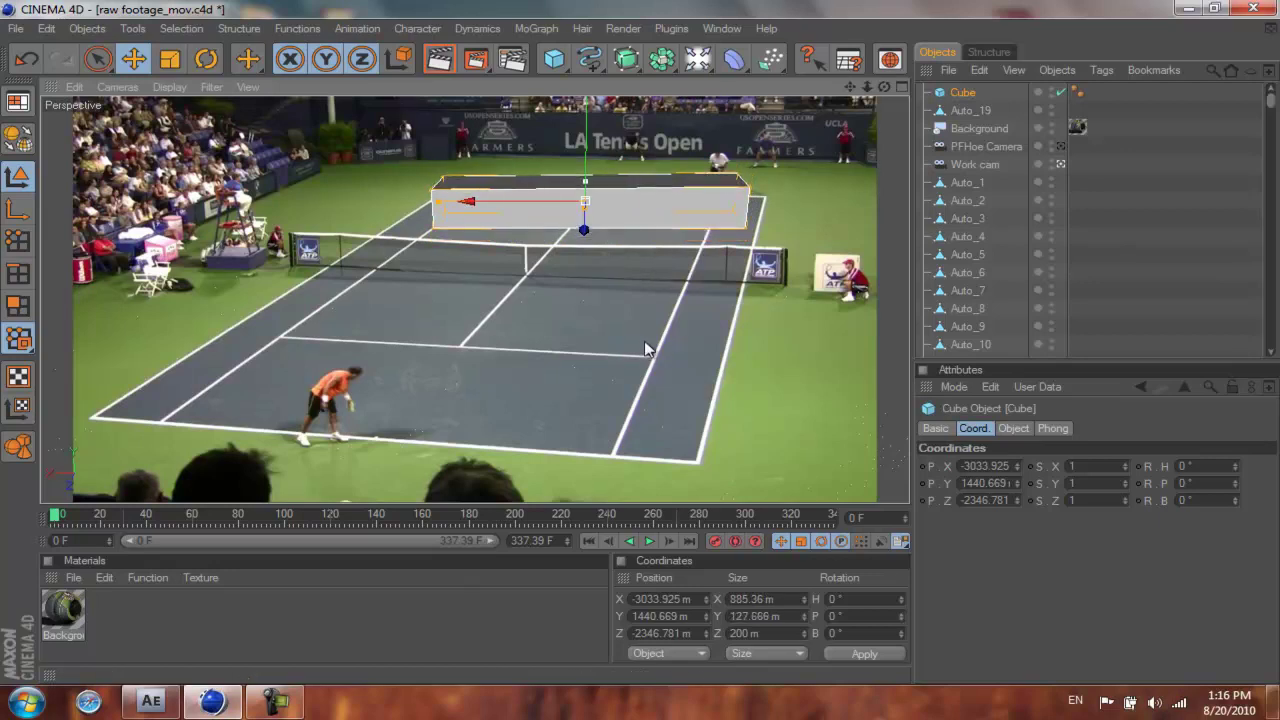
pyautogui.moveTo(640, 350)
pyautogui.mouseDown()
pyautogui.moveTo(592, 344)
pyautogui.moveTo(663, 349)
pyautogui.moveTo(648, 350)
pyautogui.mouseUp()
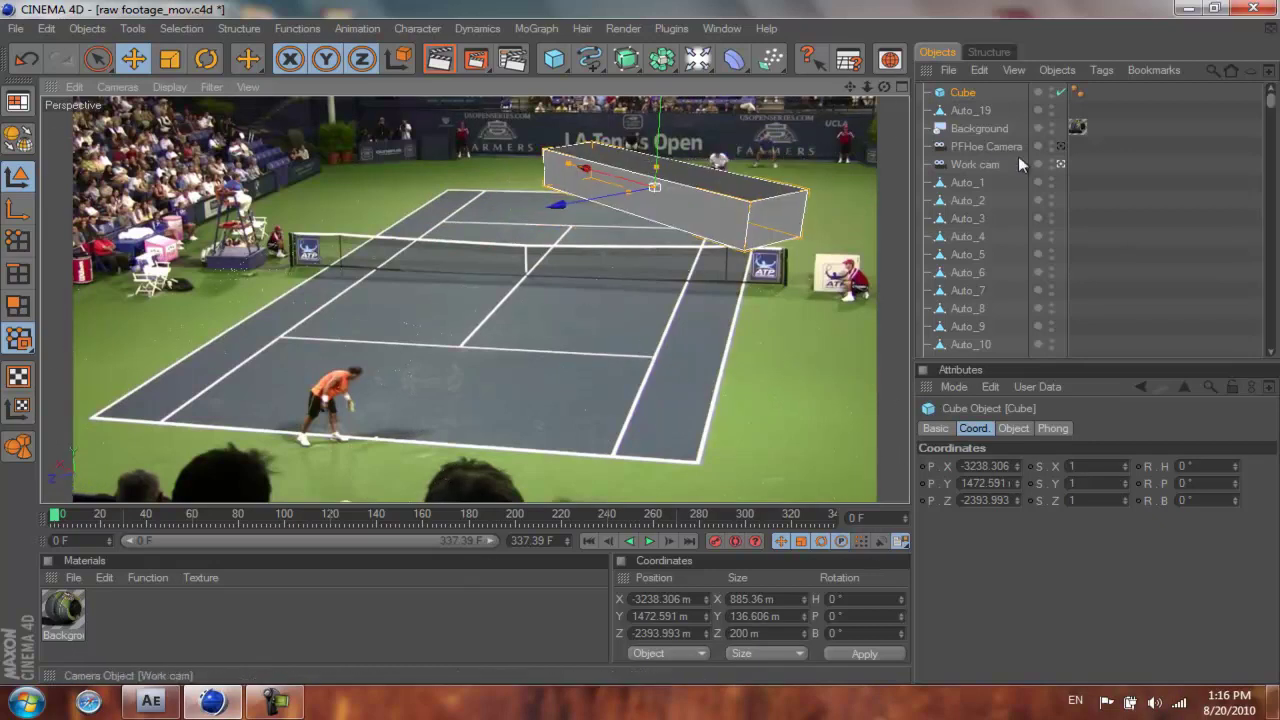
# Through the PFHoe Camera, resize the box to 493.985 × 85.469 × 154.469 m at Y 1322.767.
pyautogui.click(1062, 146)
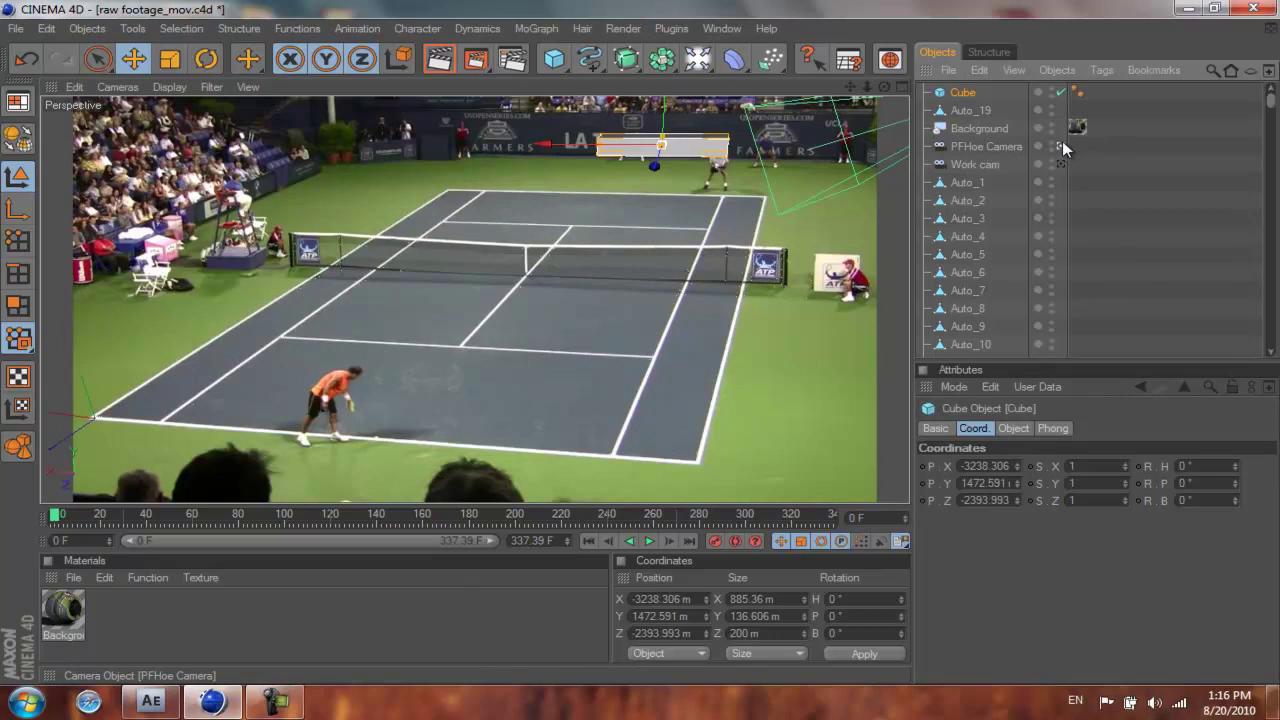
pyautogui.moveTo(726, 152); pyautogui.dragTo(706, 158)
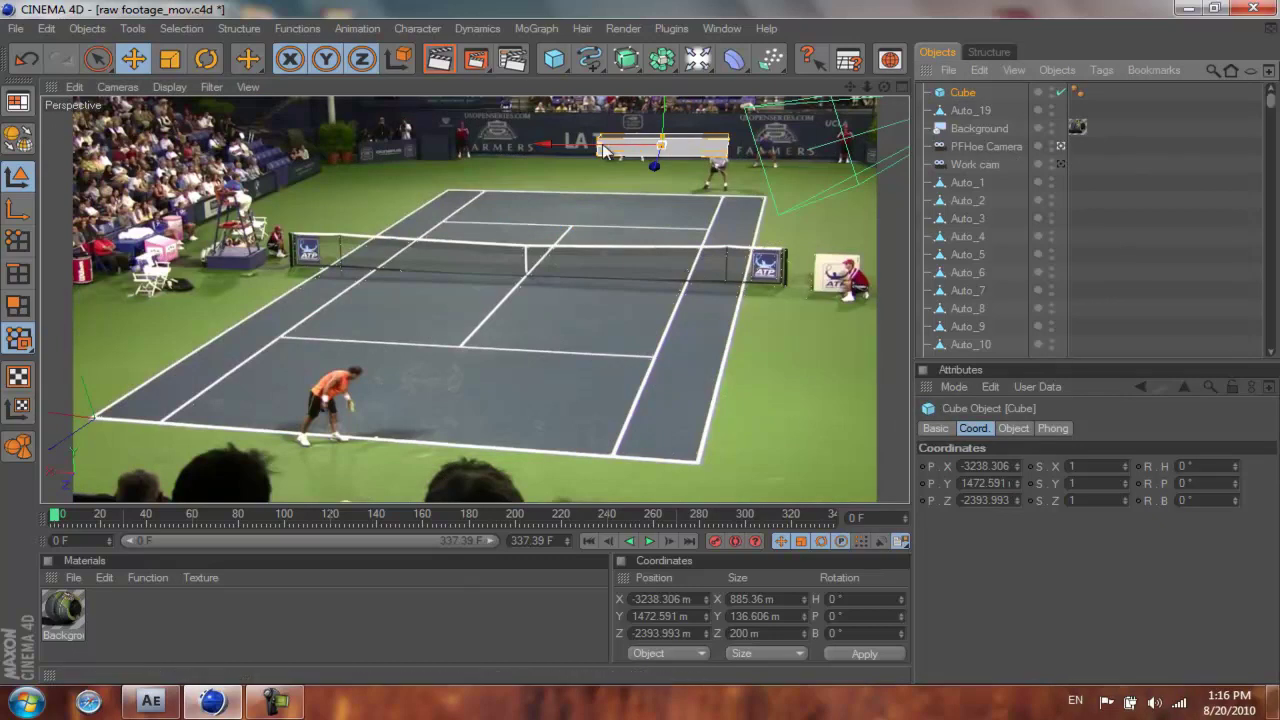
pyautogui.moveTo(641, 341)
pyautogui.mouseDown()
pyautogui.moveTo(655, 143)
pyautogui.moveTo(640, 342)
pyautogui.mouseUp()
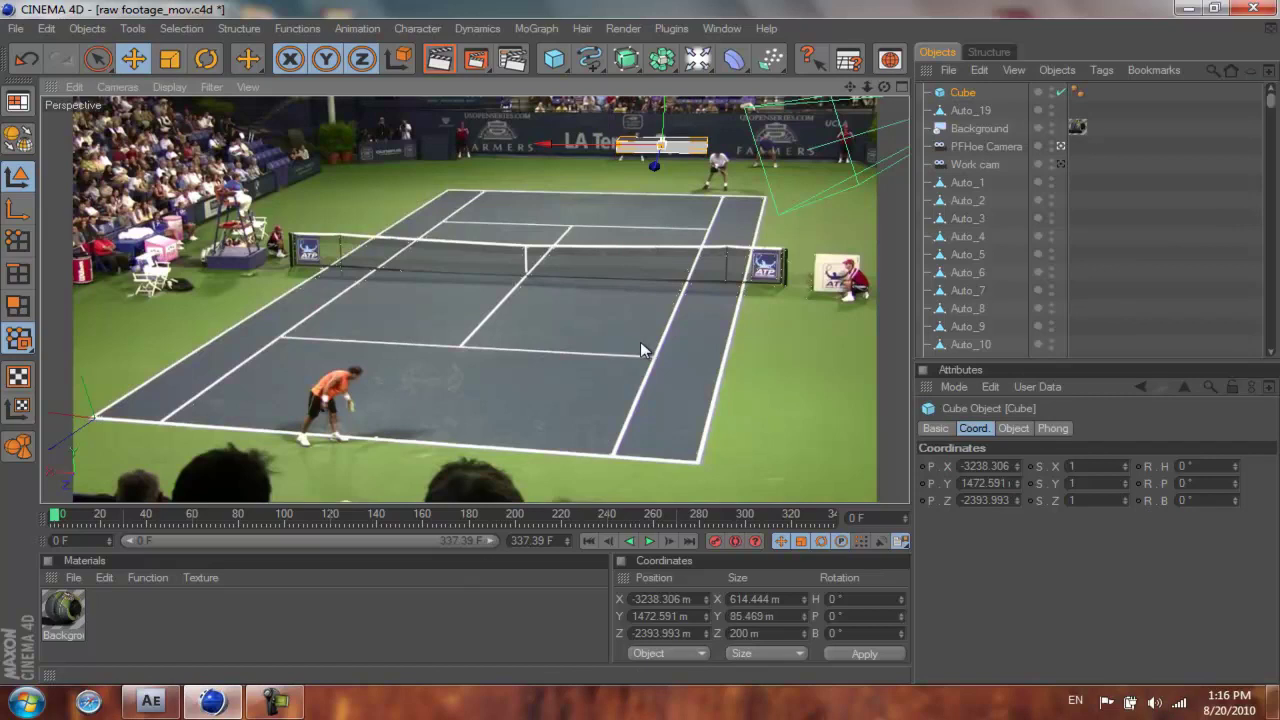
pyautogui.moveTo(662, 148); pyautogui.dragTo(642, 348)
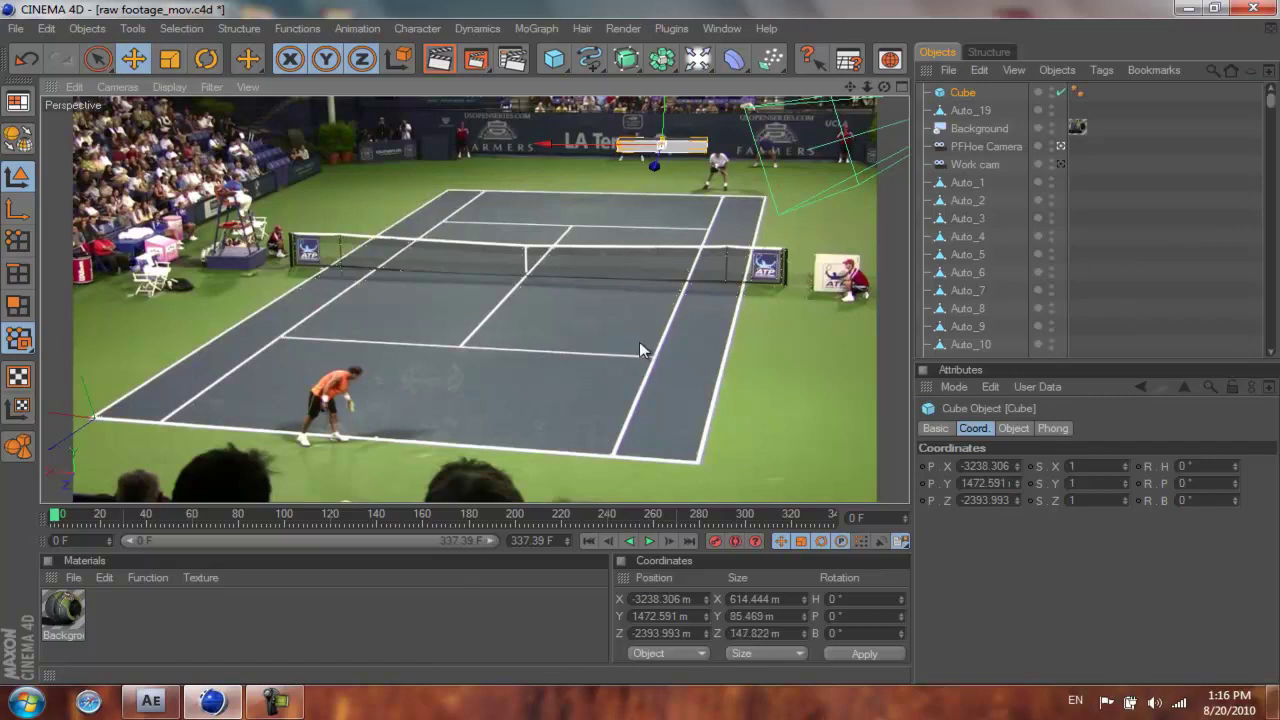
pyautogui.moveTo(643, 349); pyautogui.dragTo(643, 351)
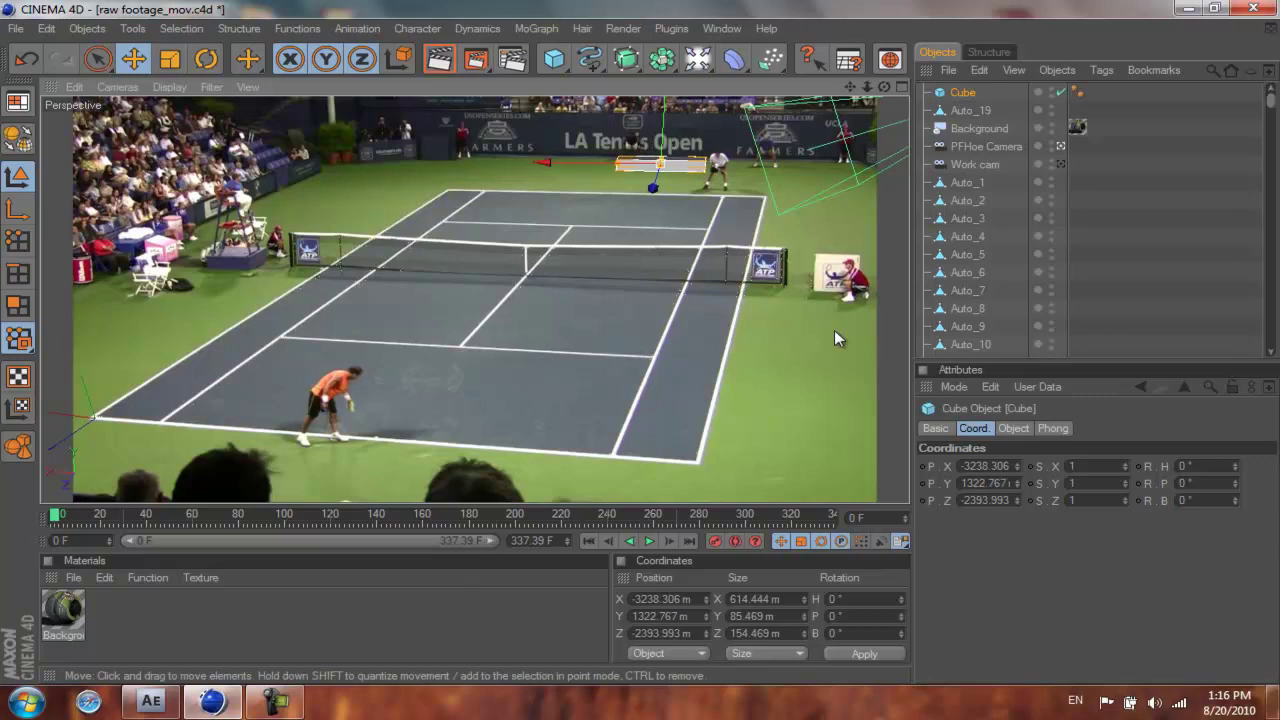
pyautogui.moveTo(636, 172); pyautogui.dragTo(641, 350)
# Enable Fillet on the cube with a 25 m radius and render the active view.
pyautogui.click(1019, 428)
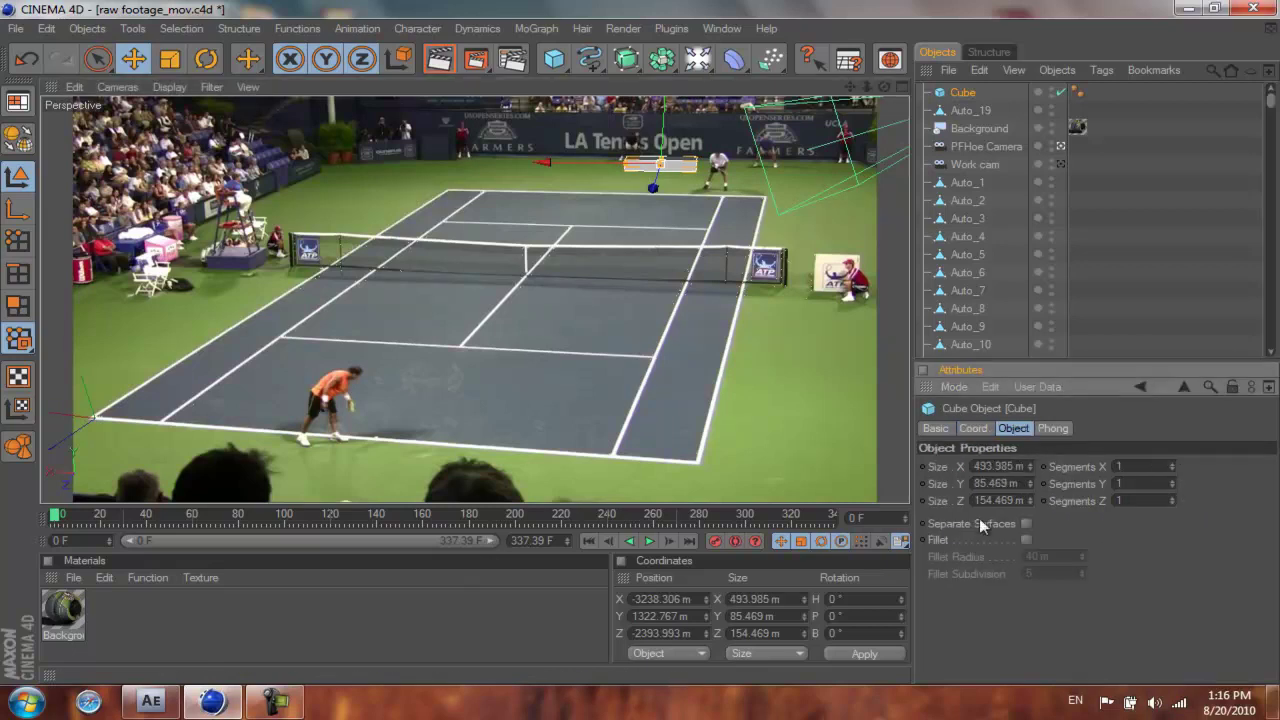
pyautogui.click(1027, 540)
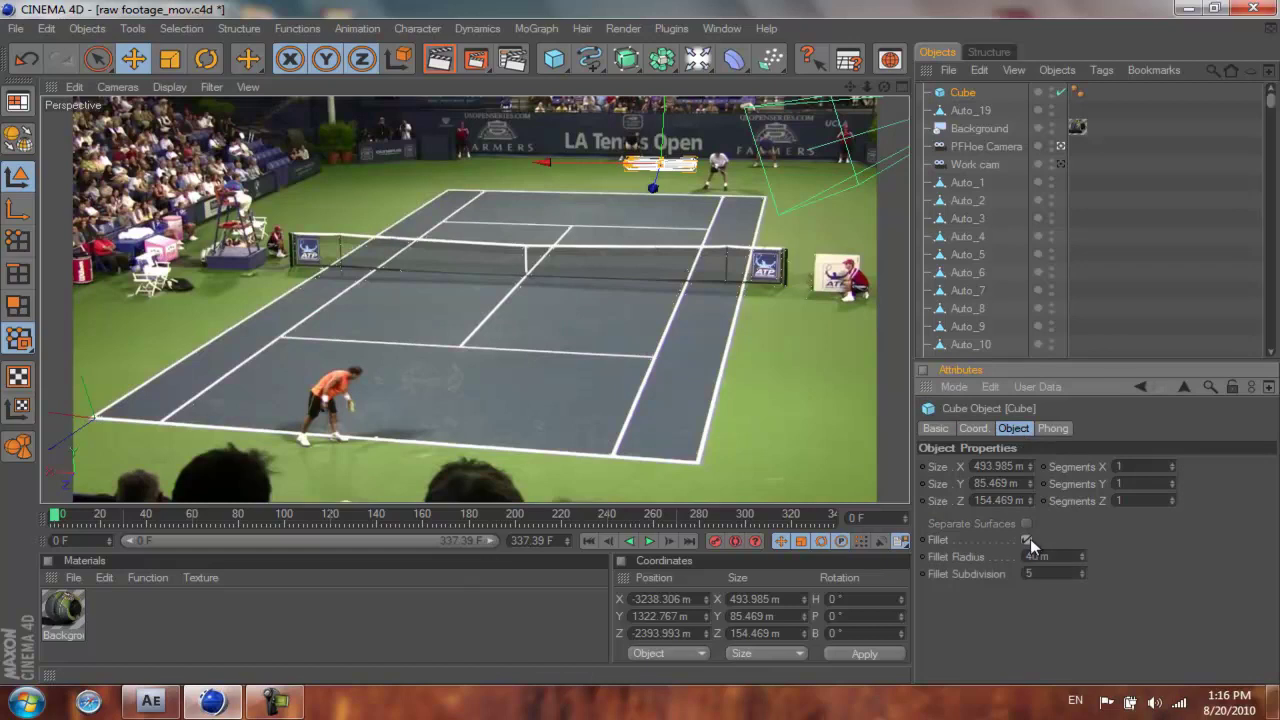
pyautogui.moveTo(1040, 556); pyautogui.dragTo(1018, 556)
pyautogui.press('Return')
pyautogui.click(440, 62)
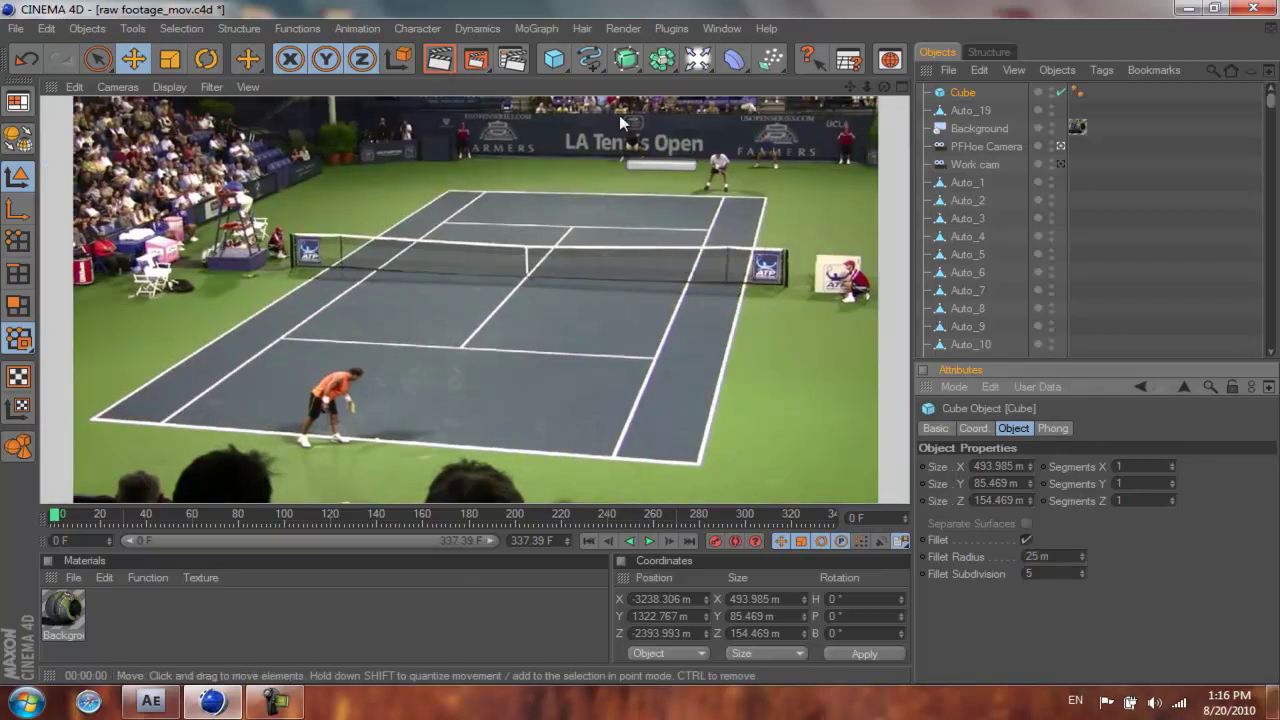
# Create a new Danel shader material and open it in the Material Editor.
pyautogui.click(667, 186)
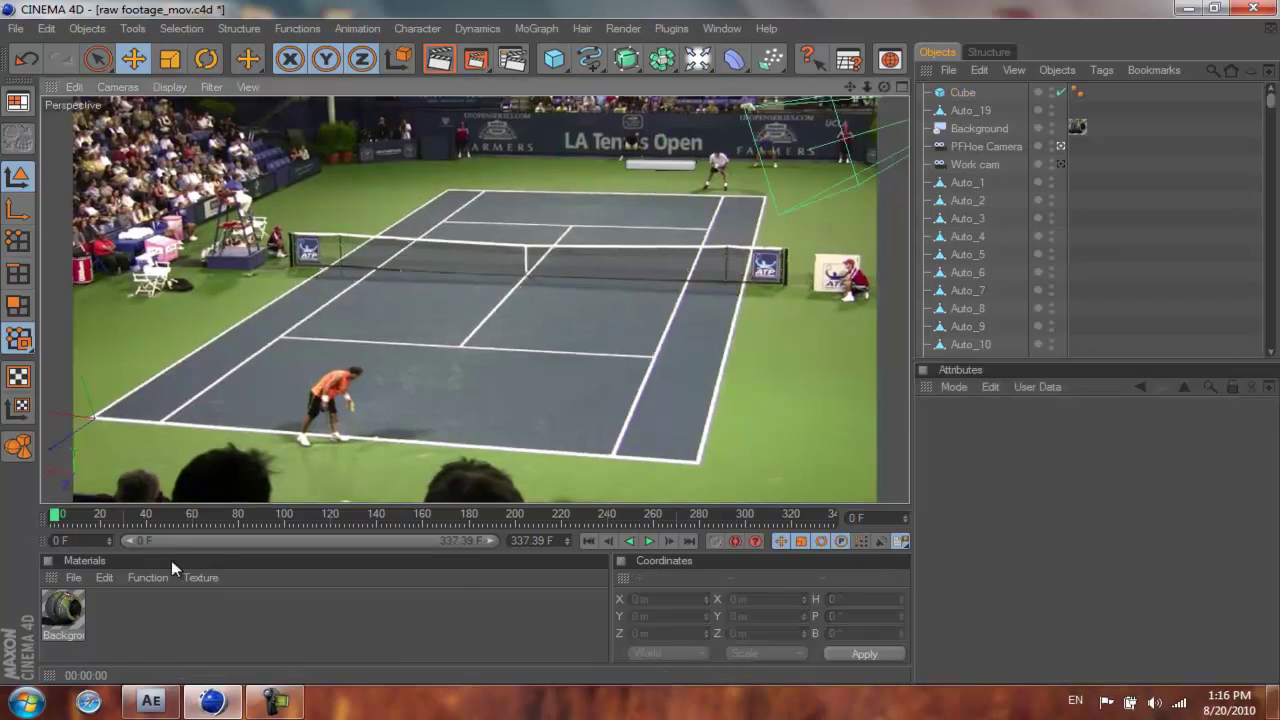
pyautogui.click(74, 578)
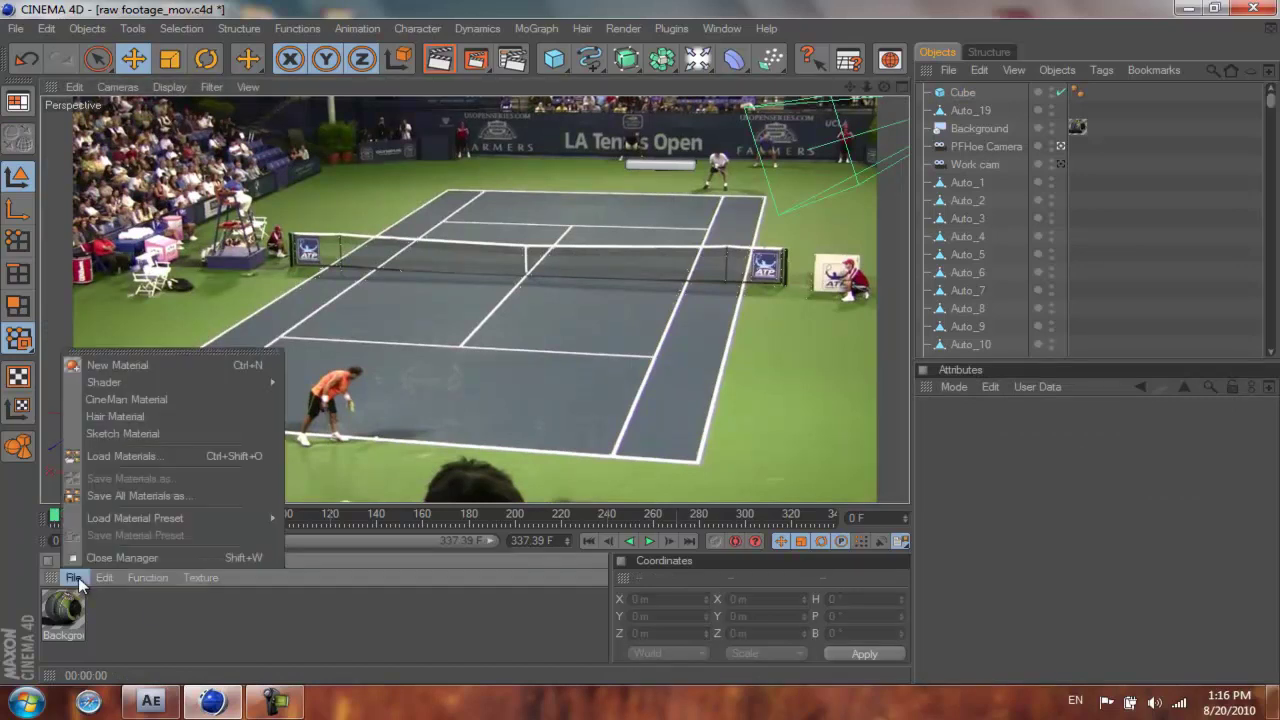
pyautogui.moveTo(151, 378)
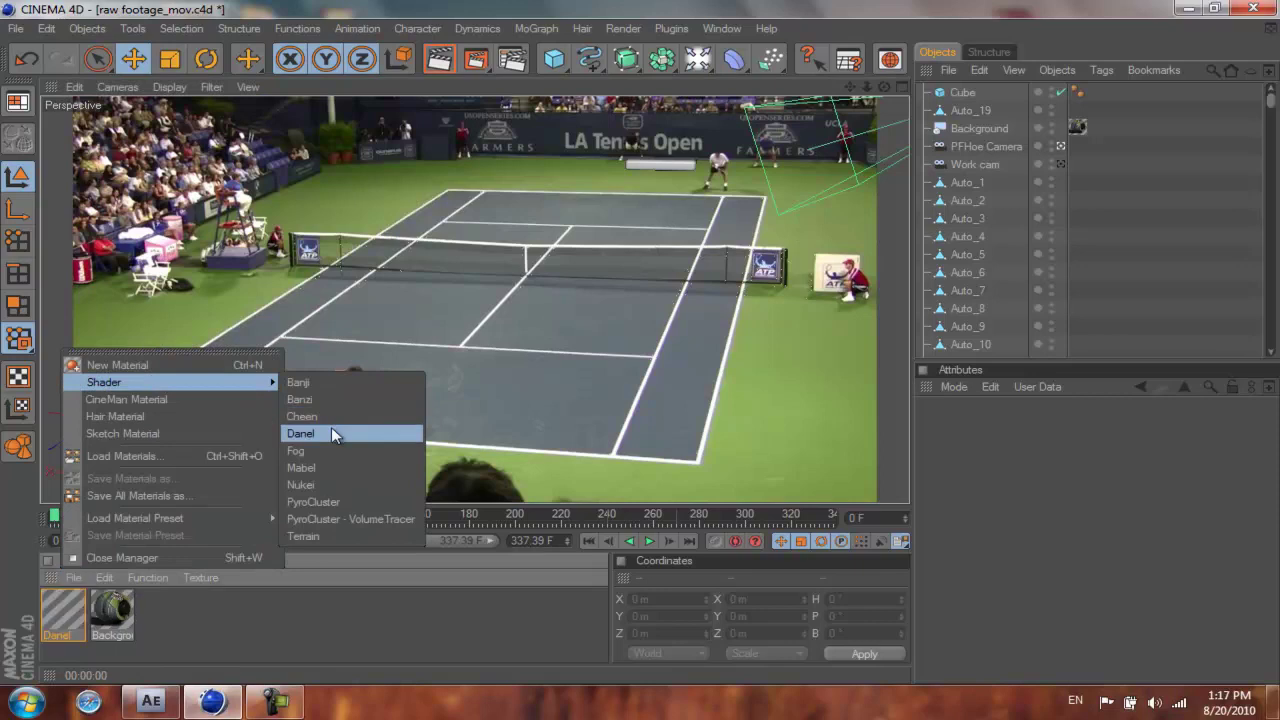
pyautogui.click(331, 427)
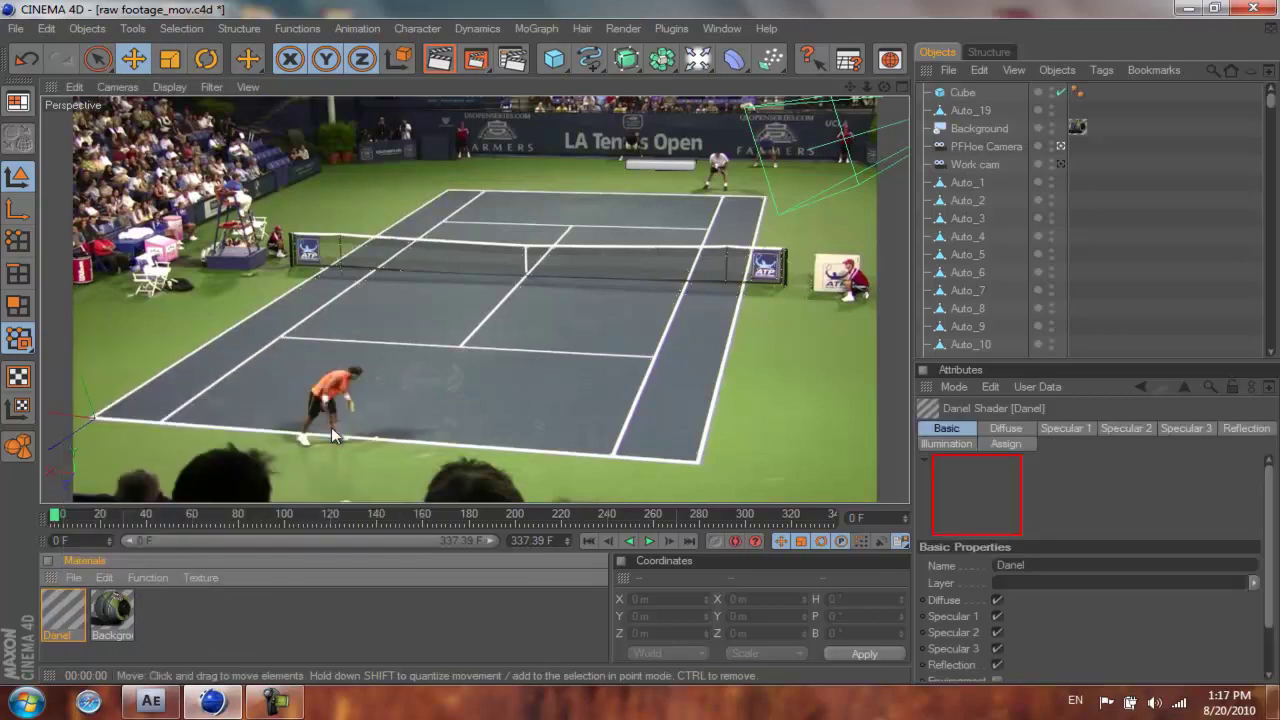
pyautogui.doubleClick(60, 612)
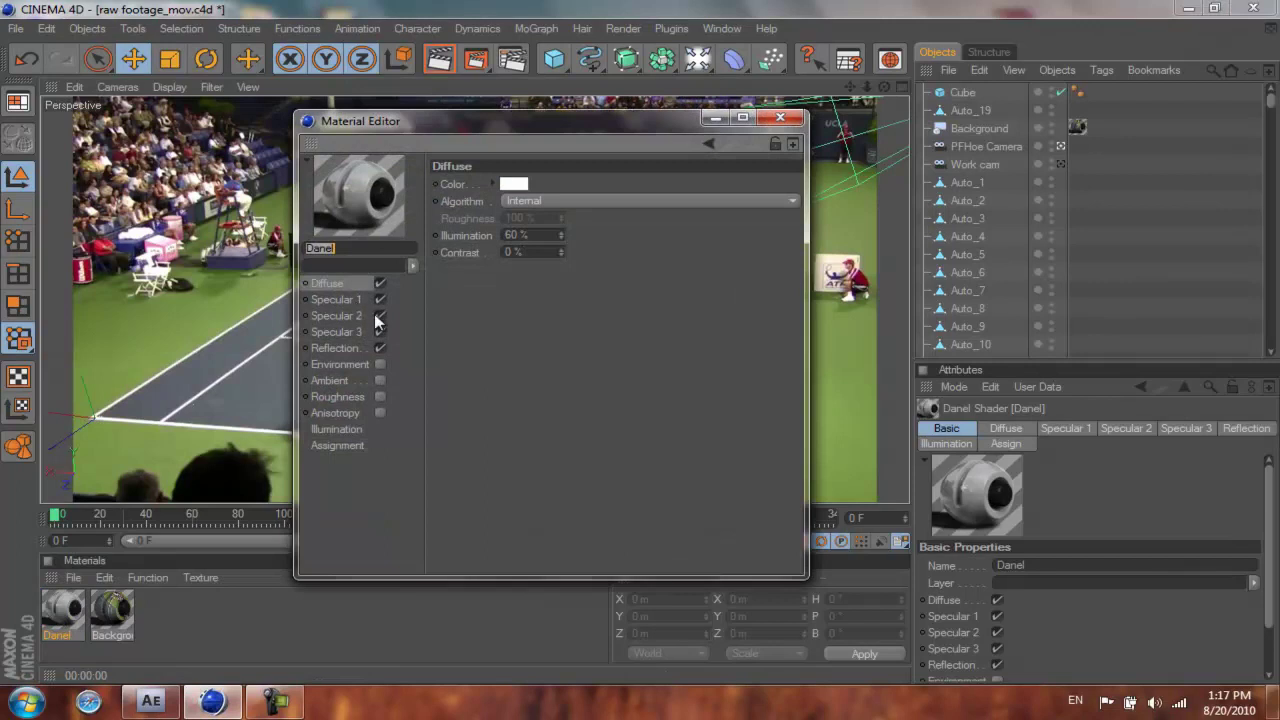
# Set the Danel material's diffuse colour to a low-saturation grey-green.
pyautogui.click(512, 184)
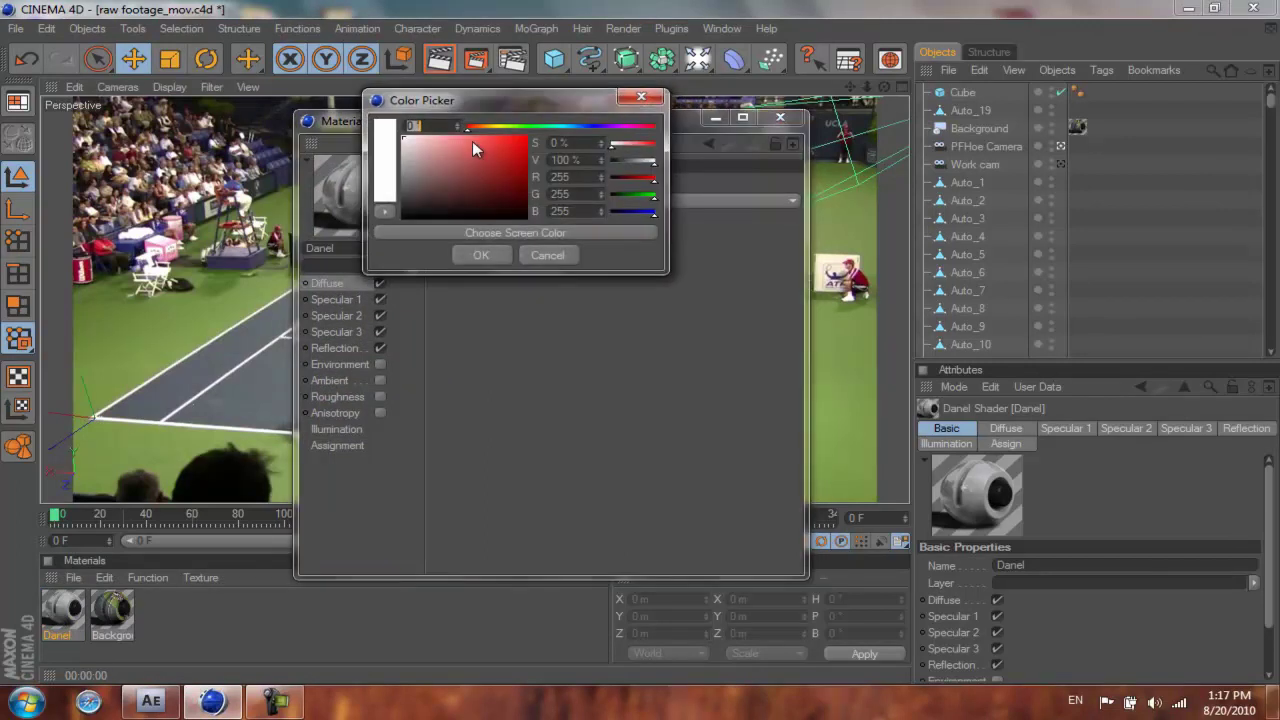
pyautogui.moveTo(471, 129); pyautogui.dragTo(553, 138)
pyautogui.moveTo(420, 152); pyautogui.dragTo(417, 166)
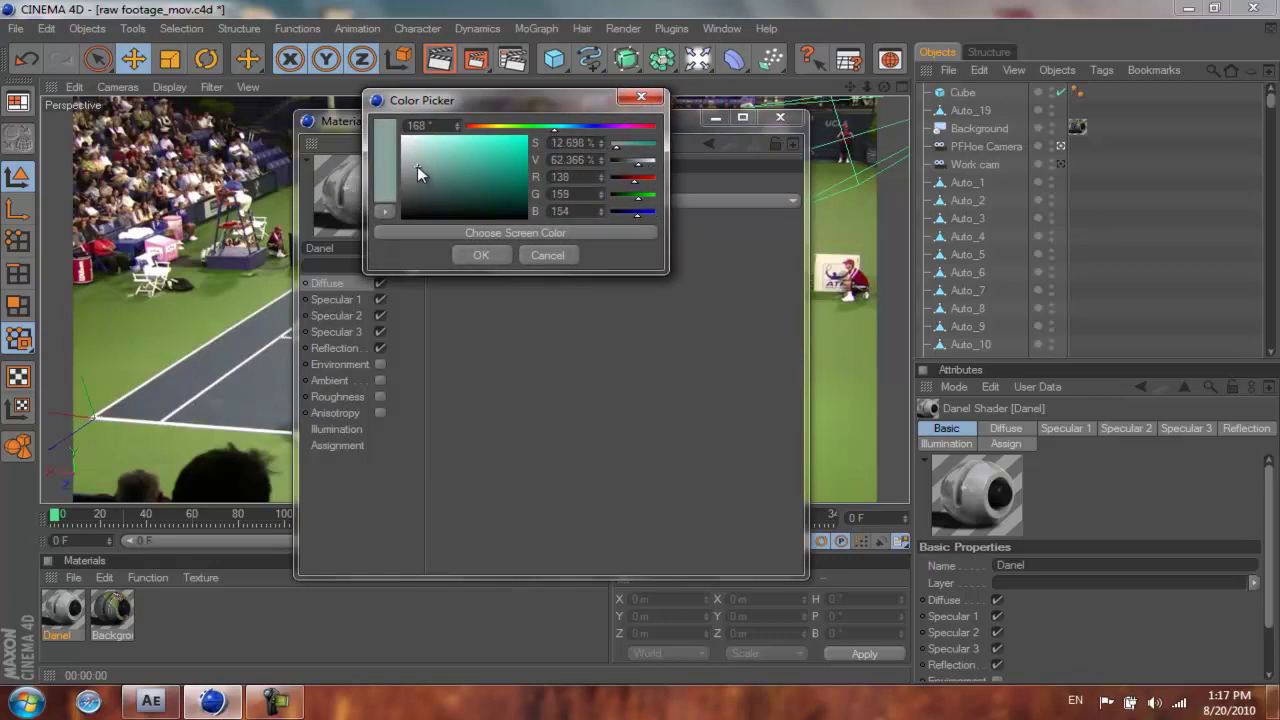
pyautogui.click(481, 256)
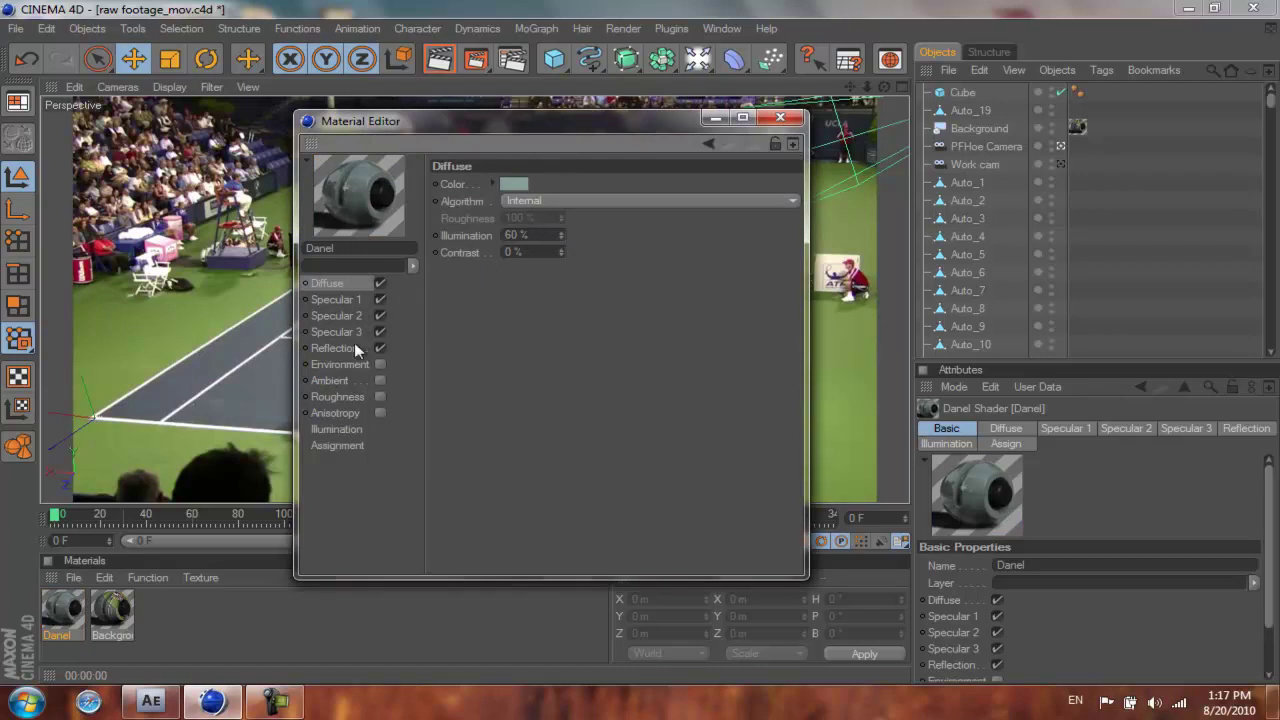
# Enable the Environment channel using the Venus image, with 60% glare.
pyautogui.click(377, 363)
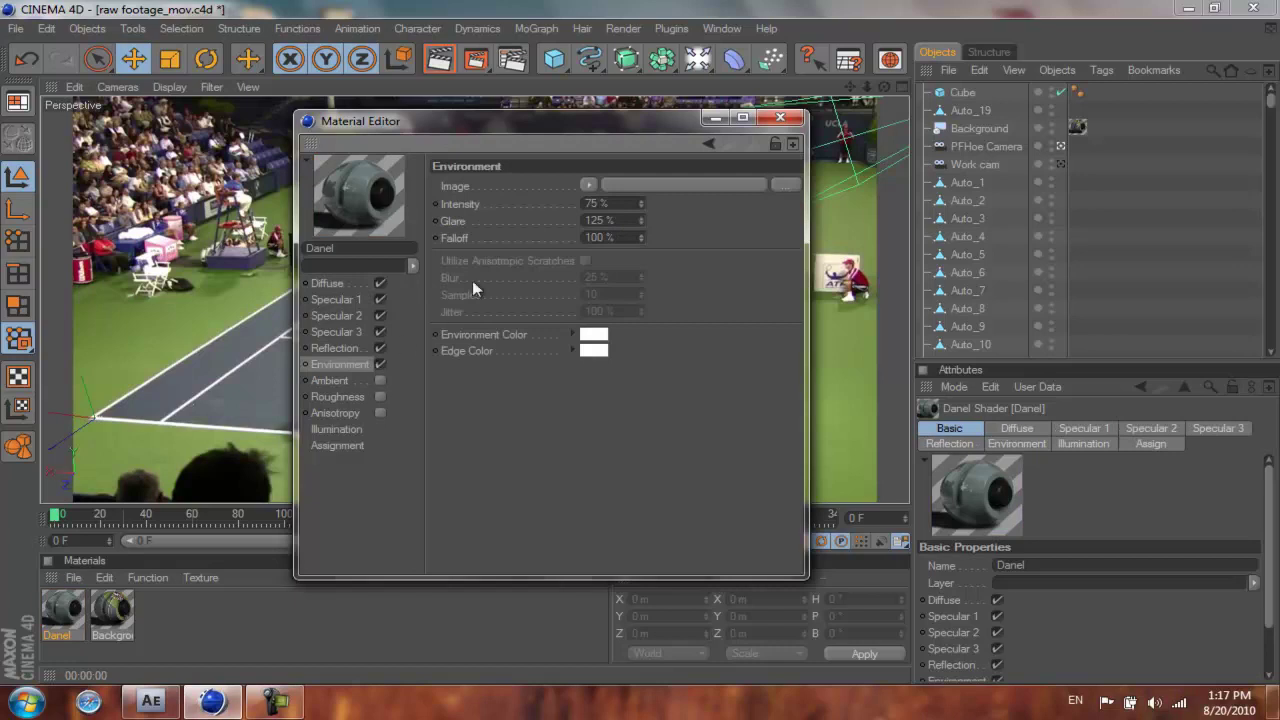
pyautogui.click(587, 188)
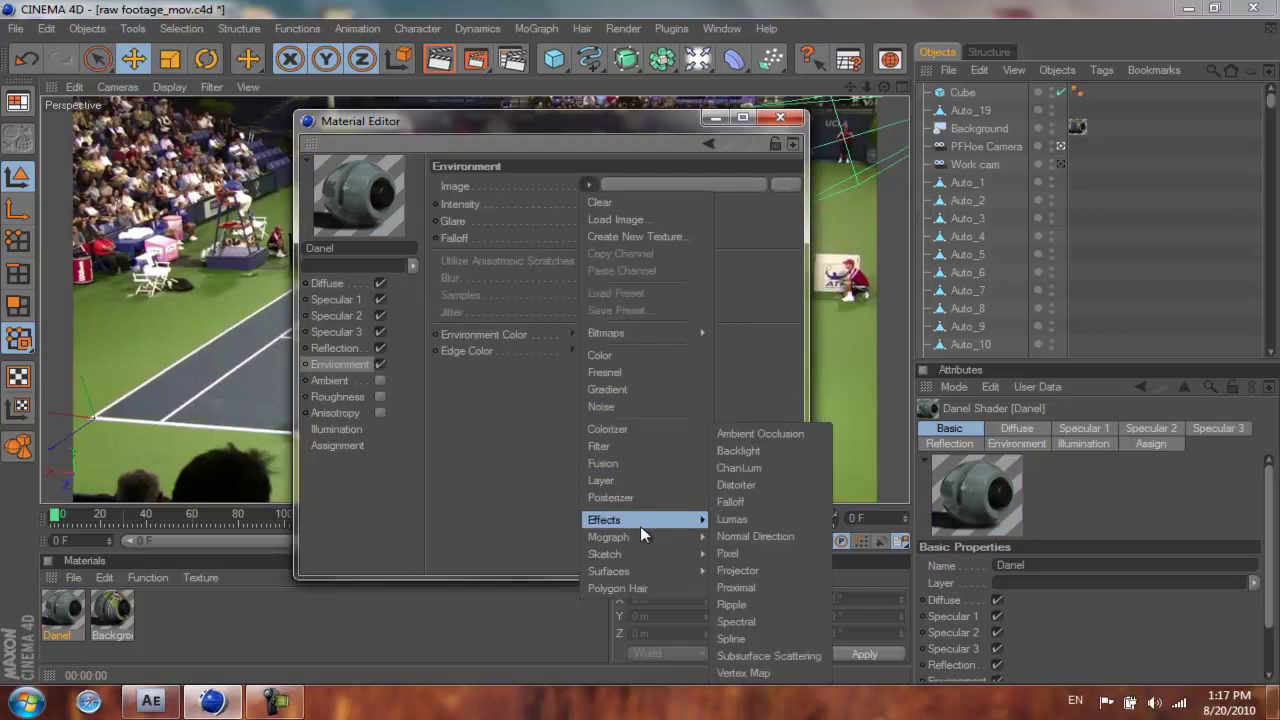
pyautogui.moveTo(644, 566)
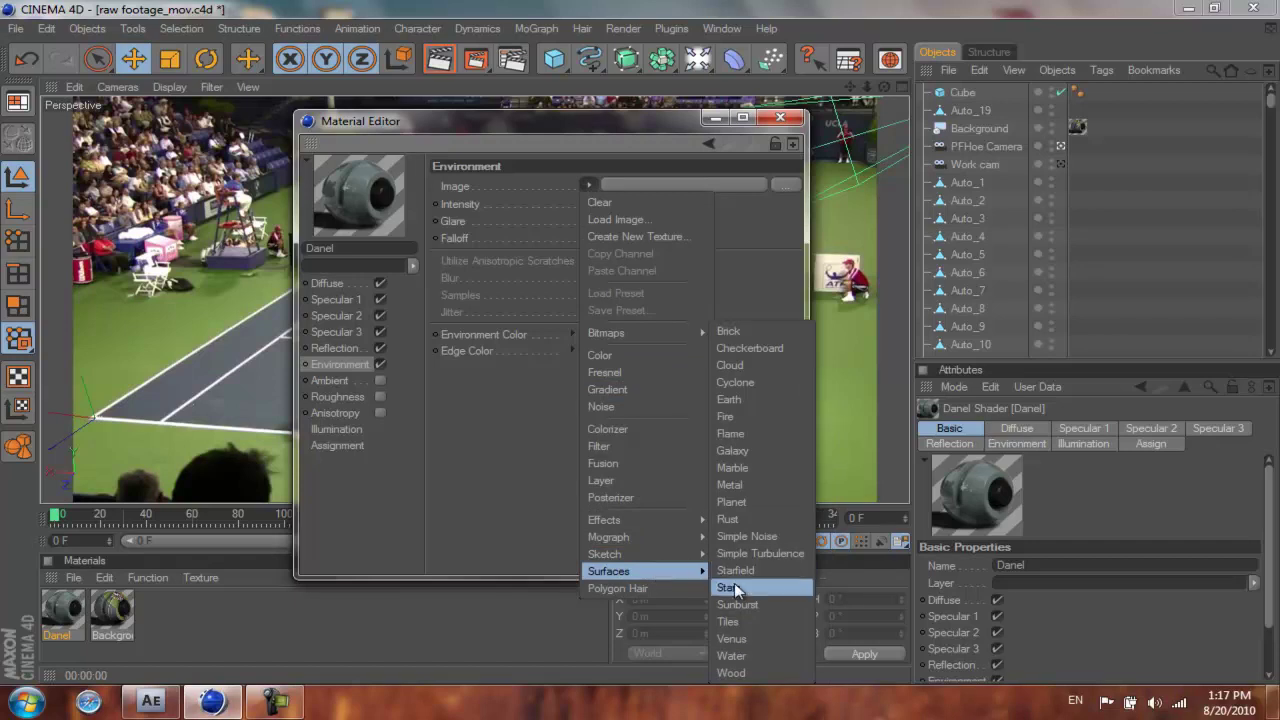
pyautogui.click(738, 637)
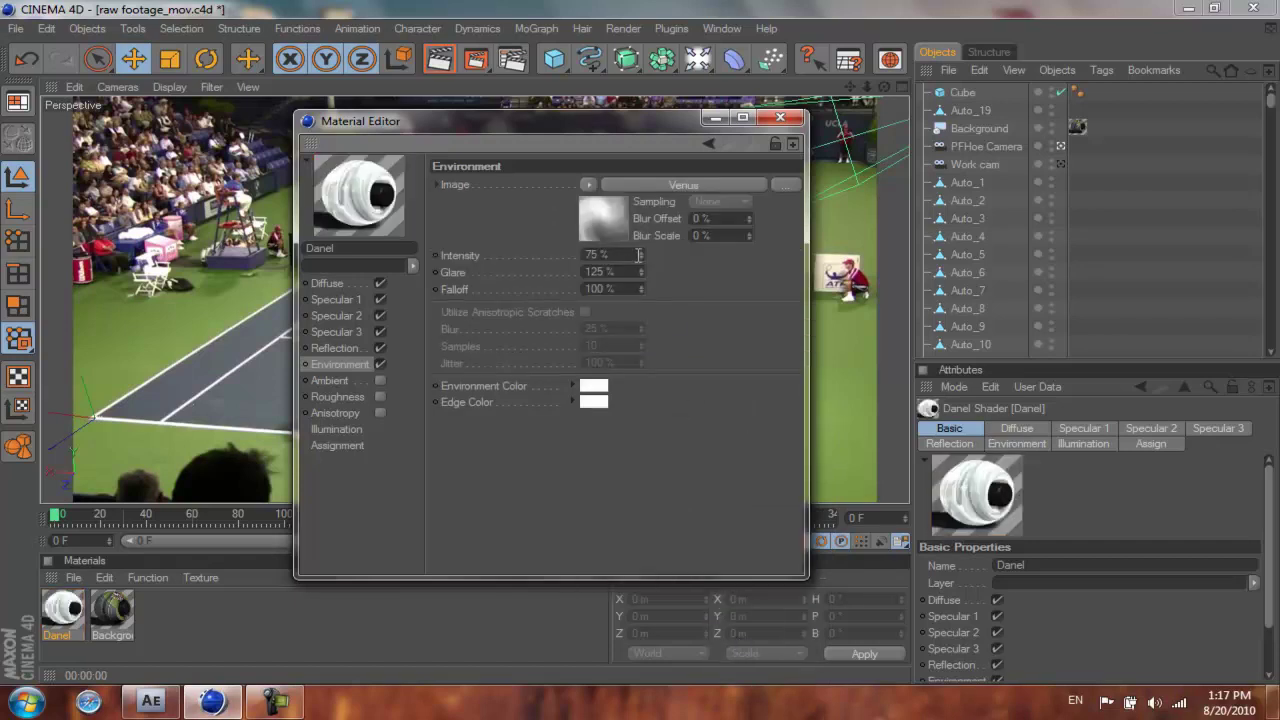
pyautogui.moveTo(628, 254); pyautogui.dragTo(605, 271)
pyautogui.write('5')
pyautogui.write('60')
pyautogui.press('Return')
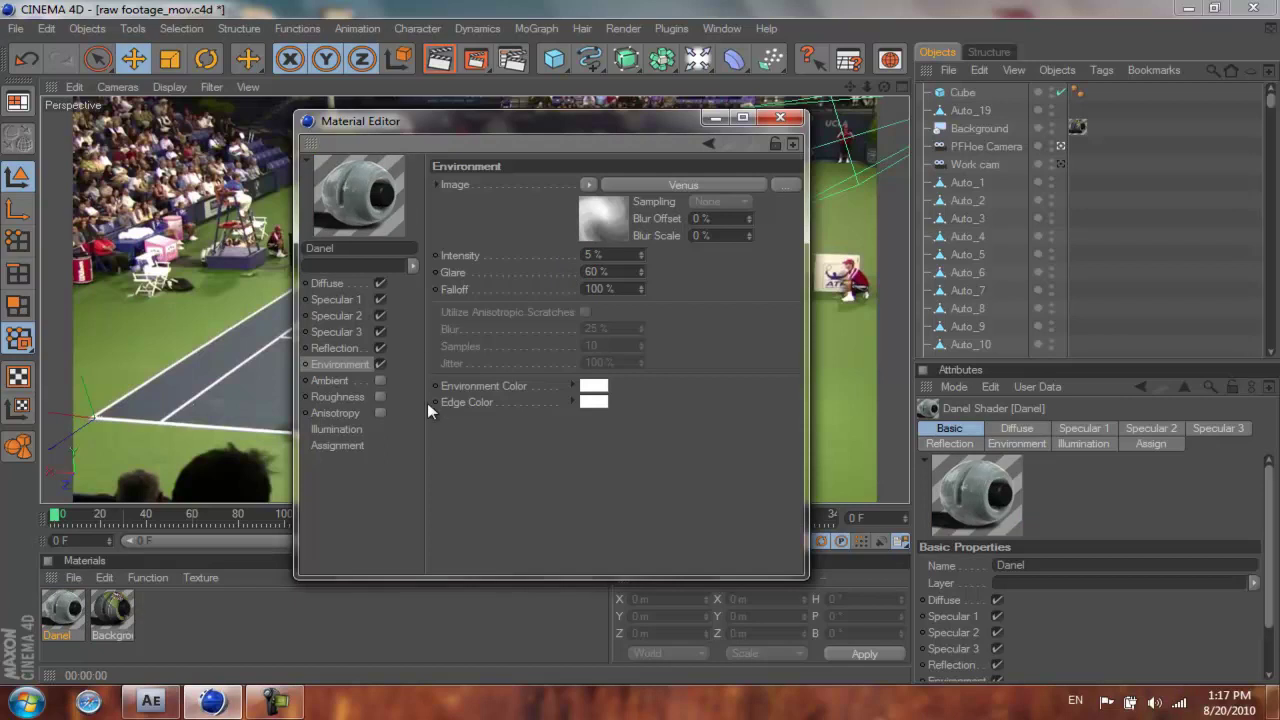
# Enable Roughness with 4% amplitude and 160% scale.
pyautogui.click(378, 396)
pyautogui.click(382, 395)
pyautogui.doubleClick(525, 218)
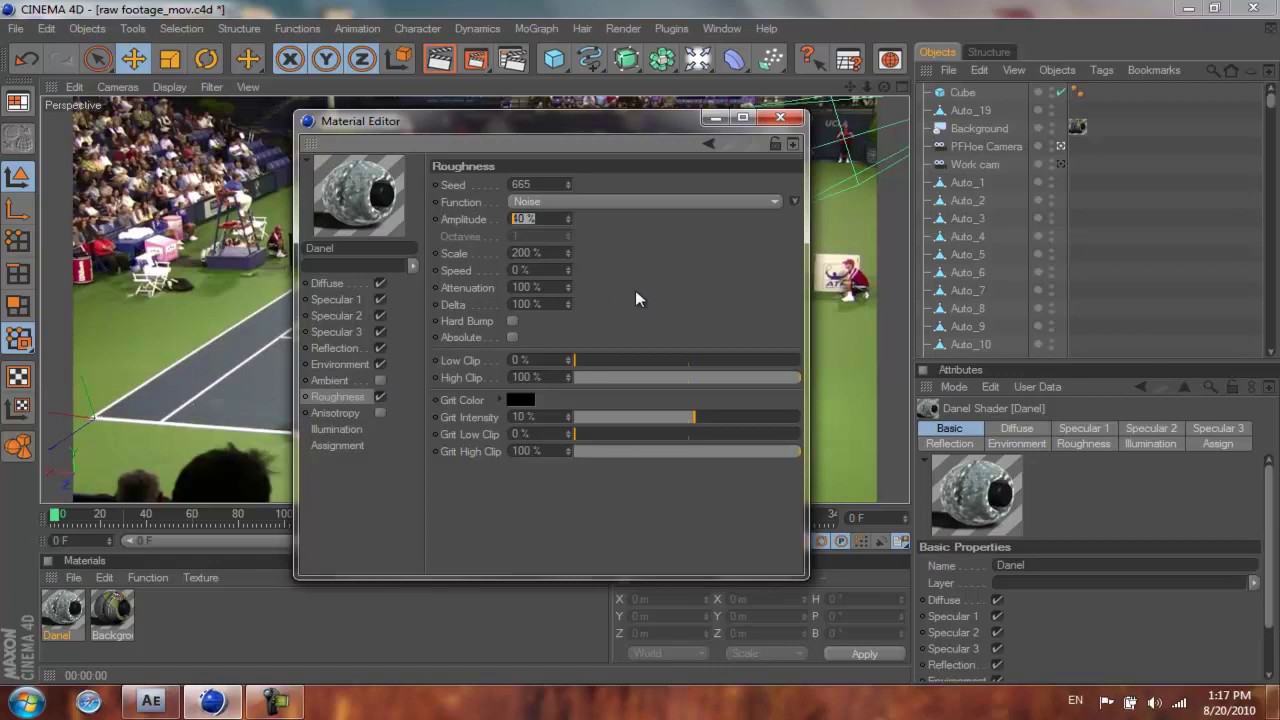
pyautogui.write('4')
pyautogui.press('Tab')
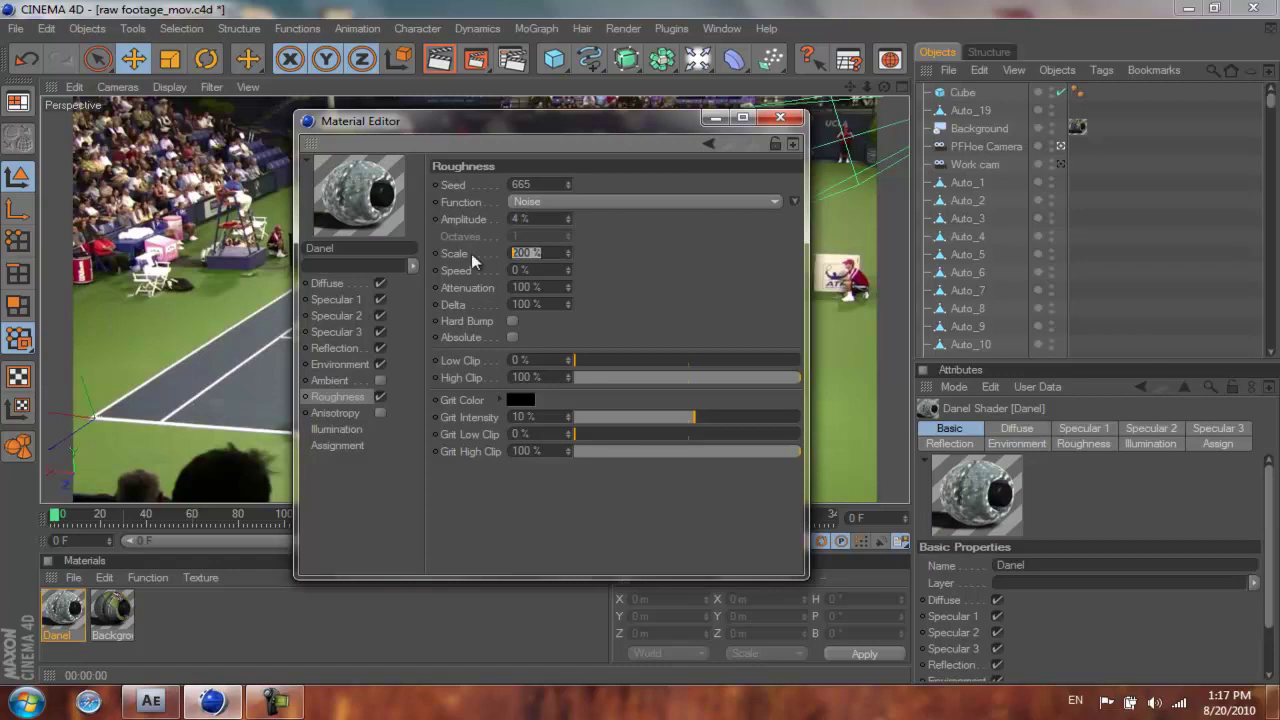
pyautogui.write('16')
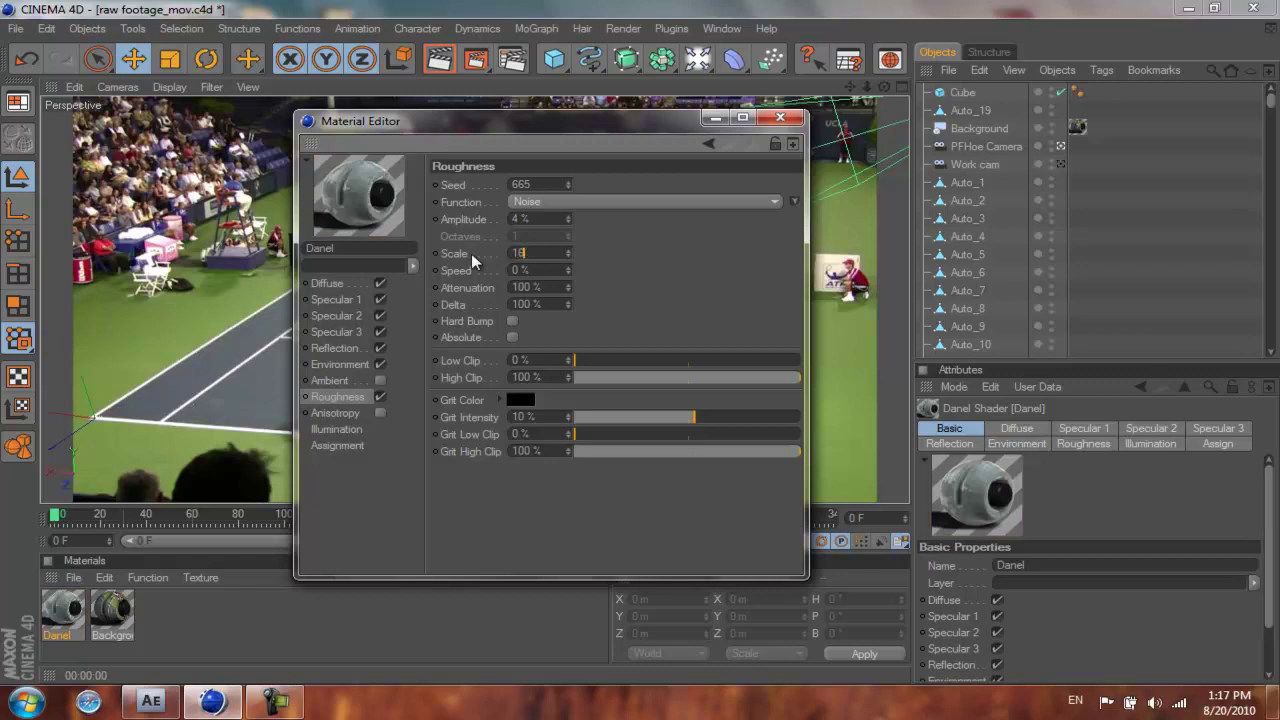
pyautogui.write('0')
pyautogui.press('Return')
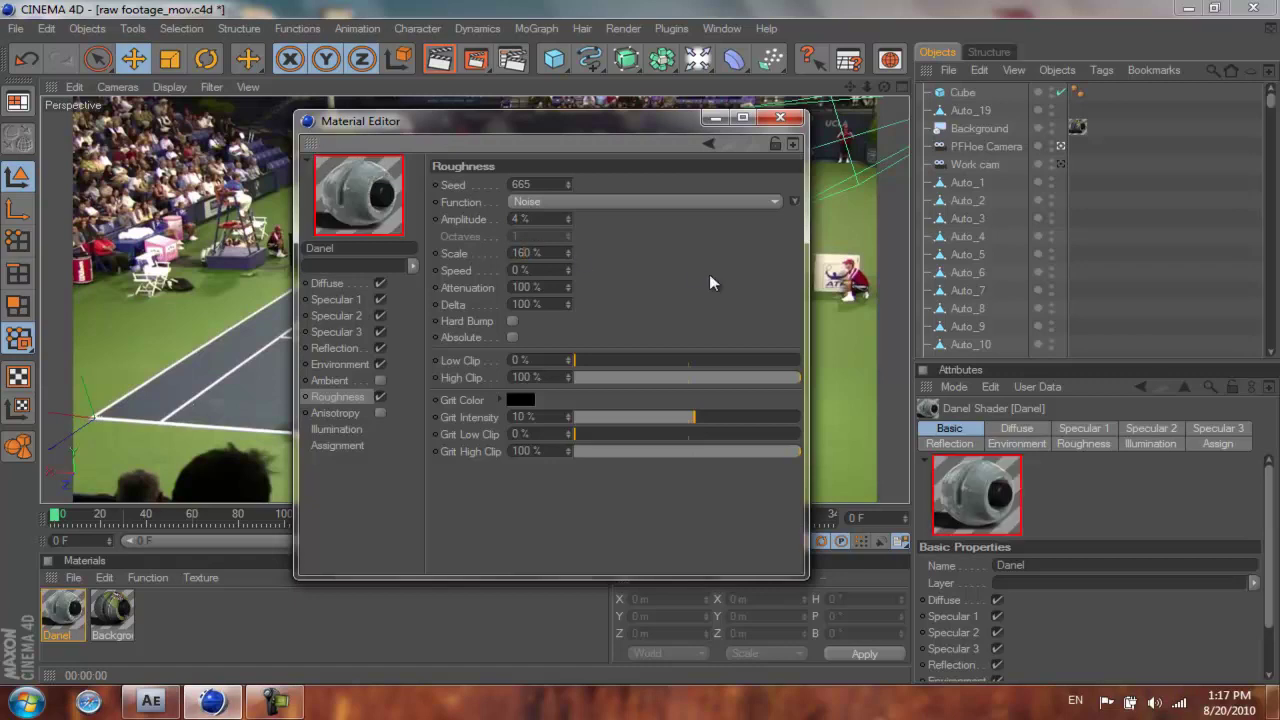
pyautogui.click(780, 117)
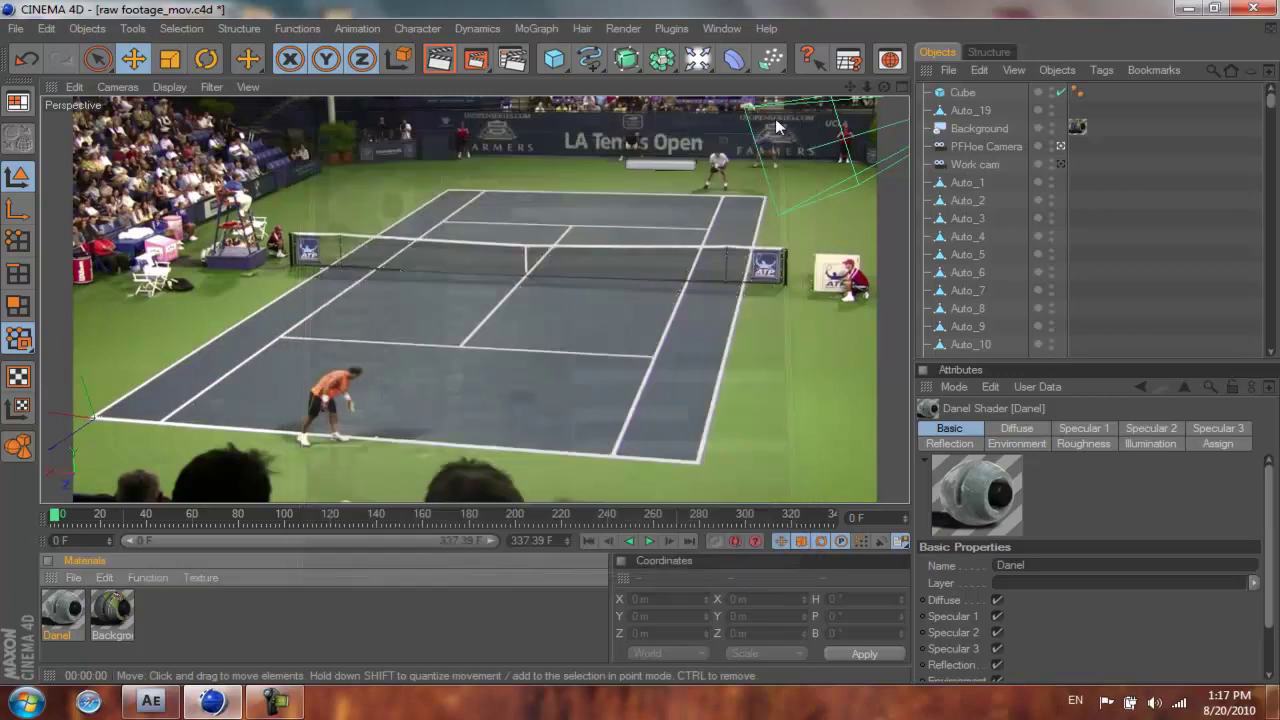
# Apply the Danel material to the Cube and check it in a test render.
pyautogui.moveTo(65, 615); pyautogui.dragTo(966, 92)
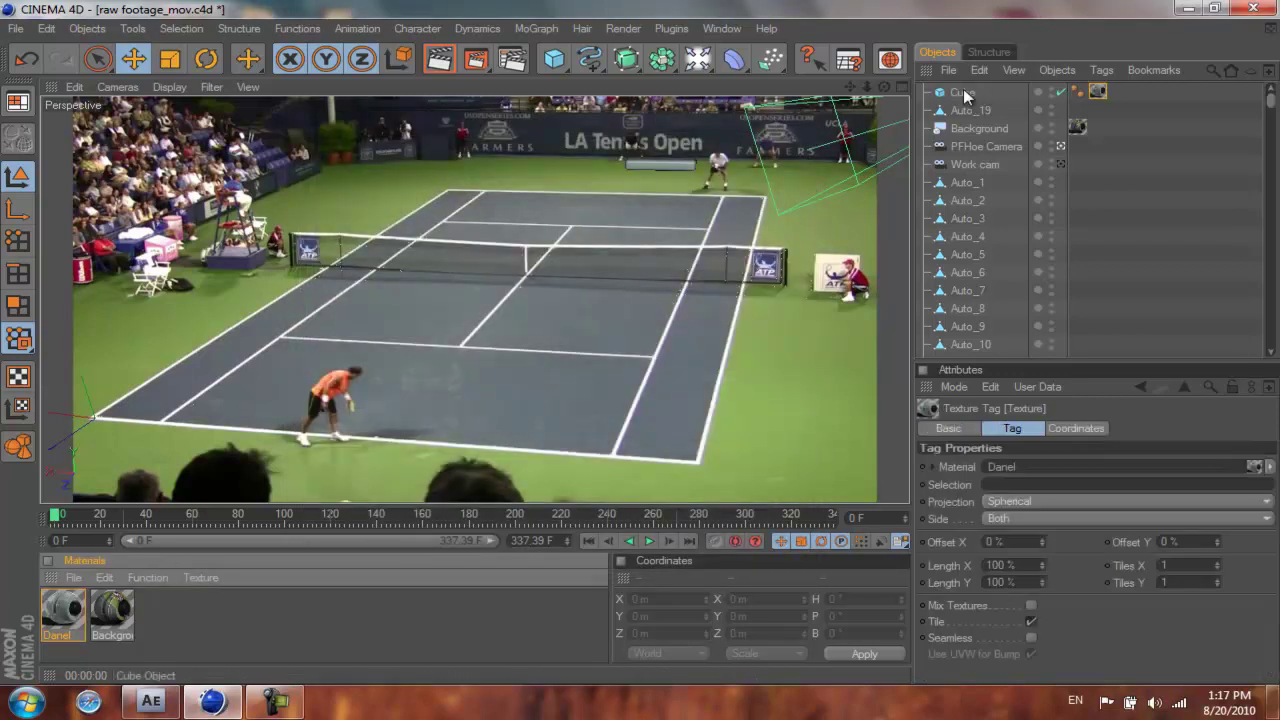
pyautogui.click(440, 60)
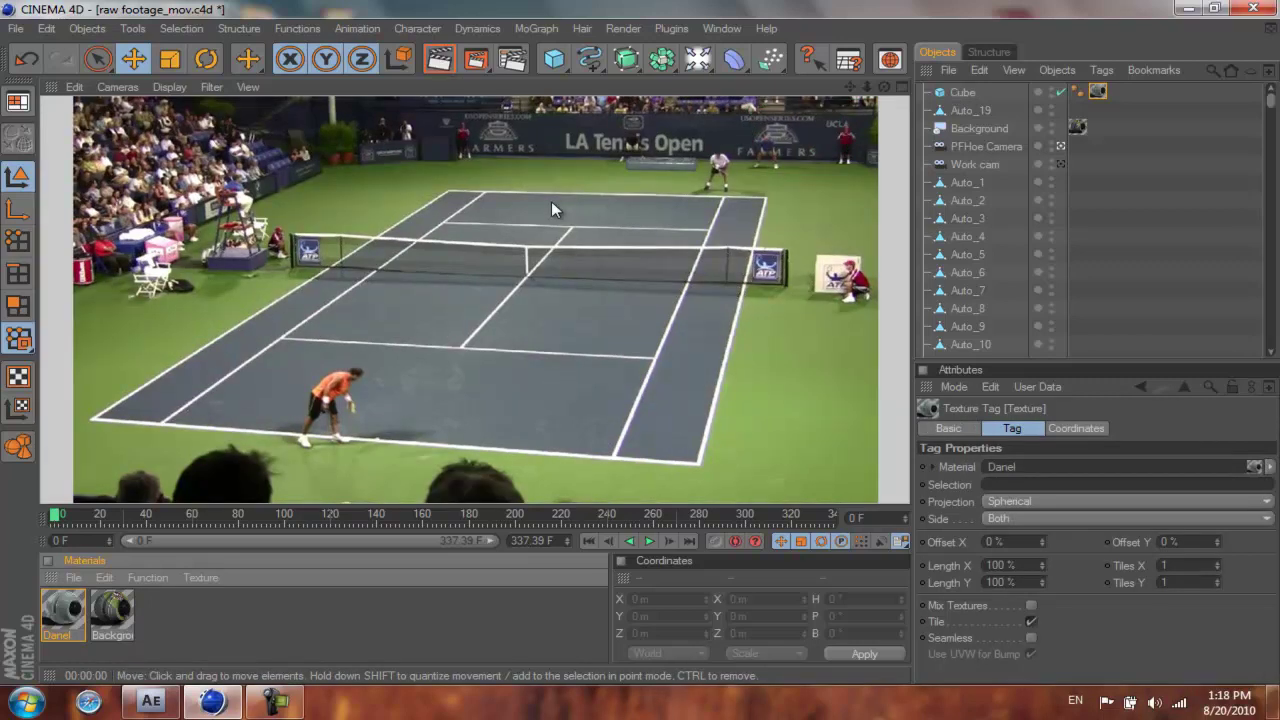
pyautogui.click(611, 232)
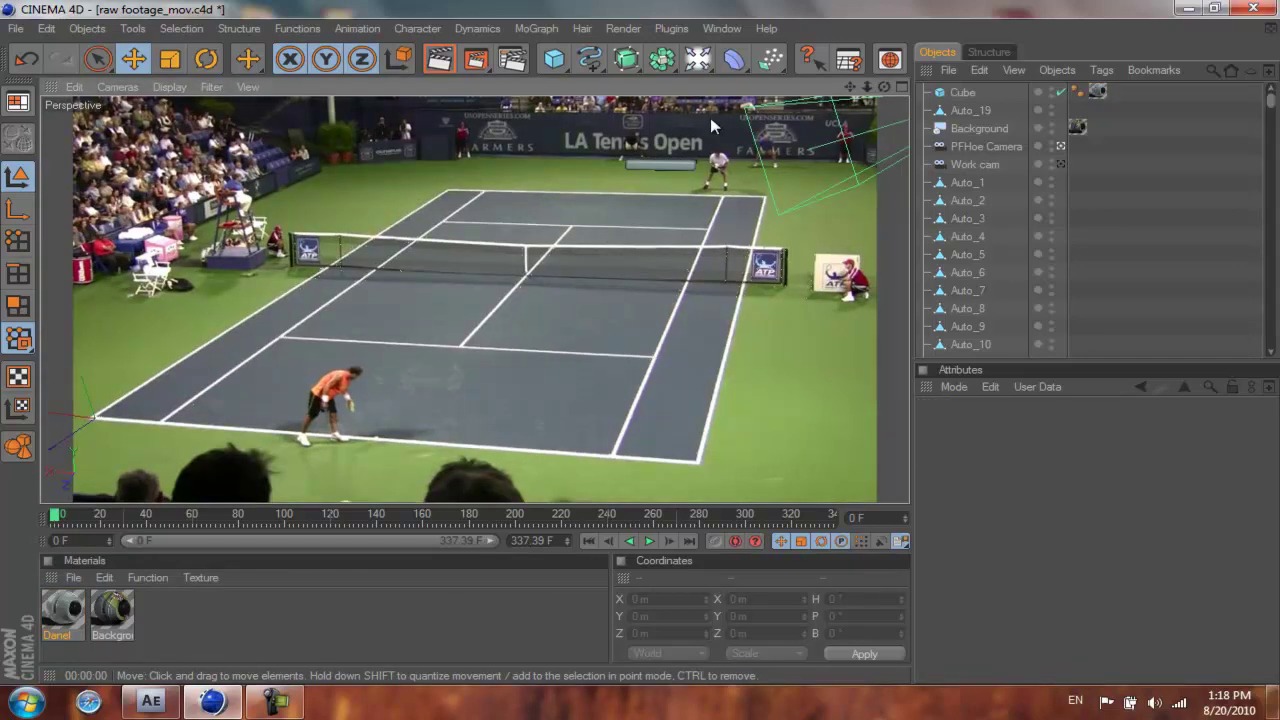
pyautogui.click(697, 60)
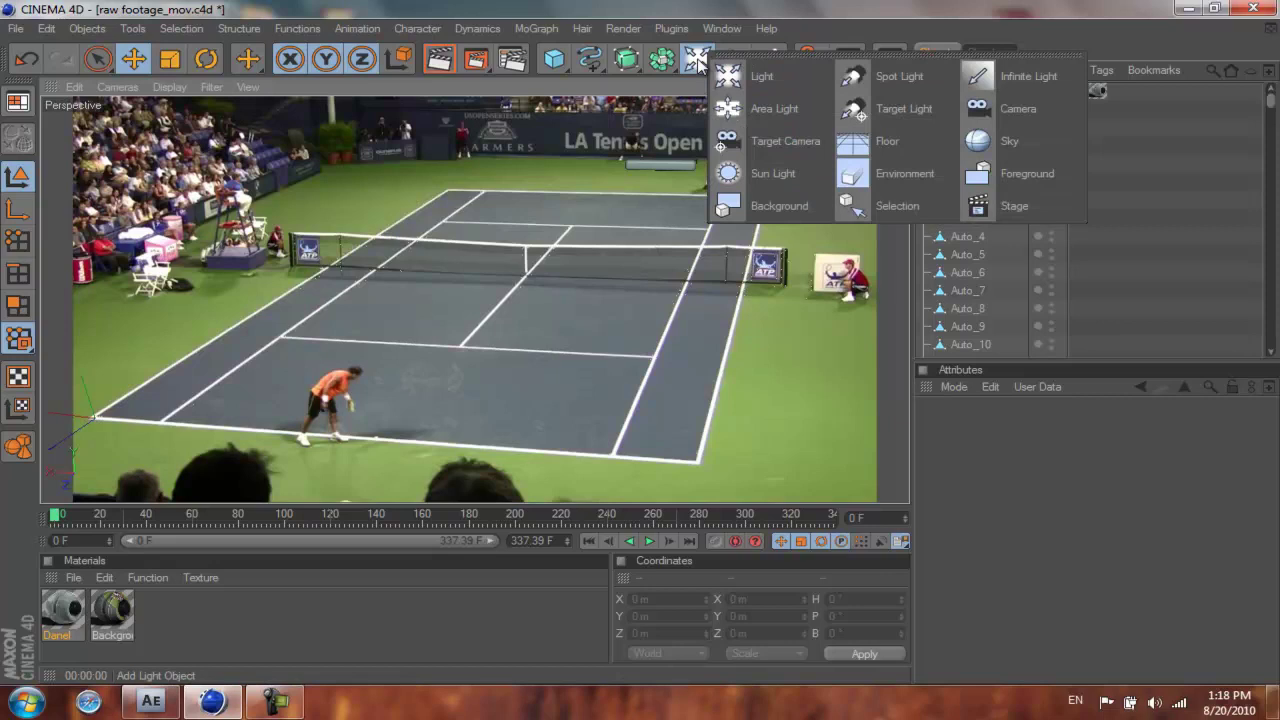
# Add a Sky object, placing it above the Cube in the object list.
pyautogui.click(1013, 136)
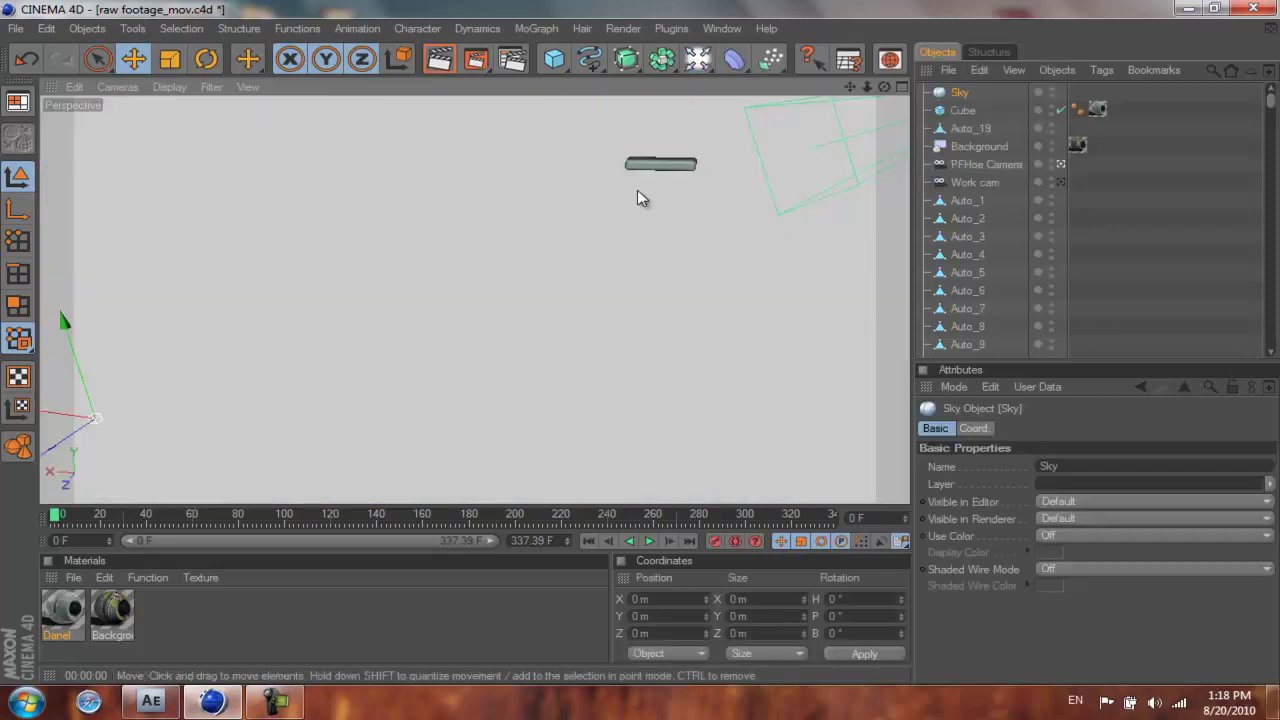
pyautogui.click(889, 61)
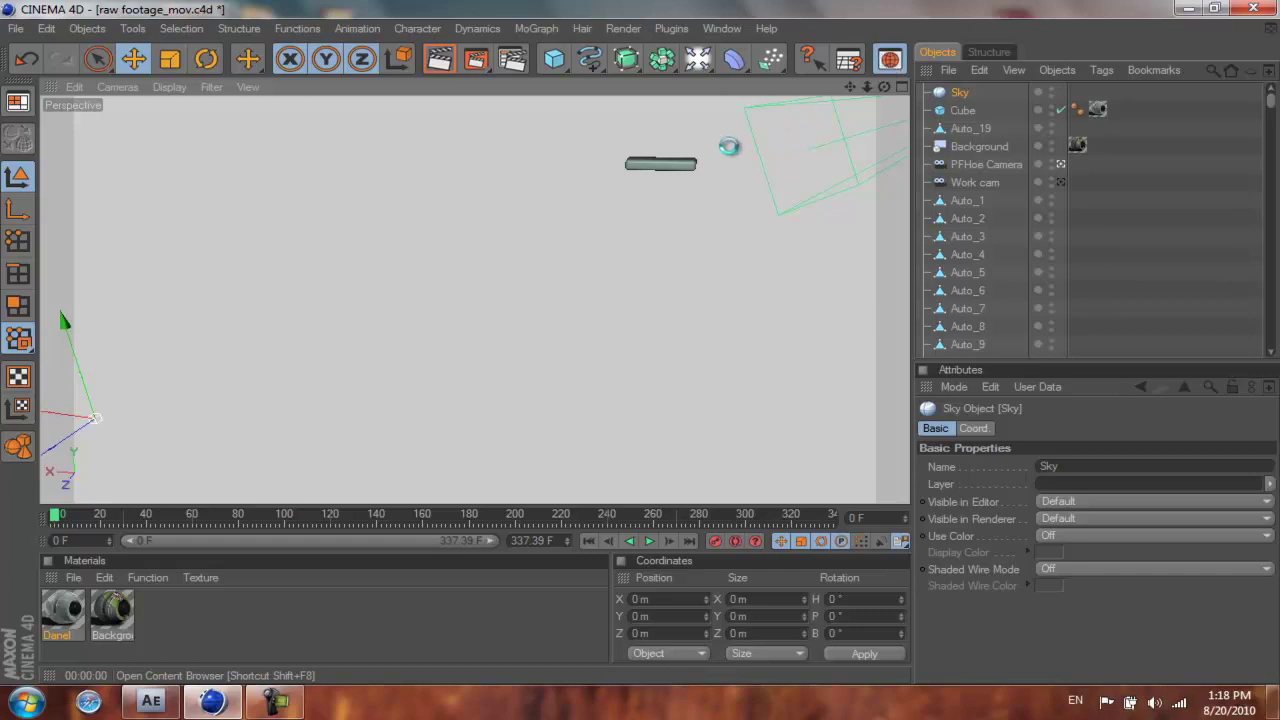
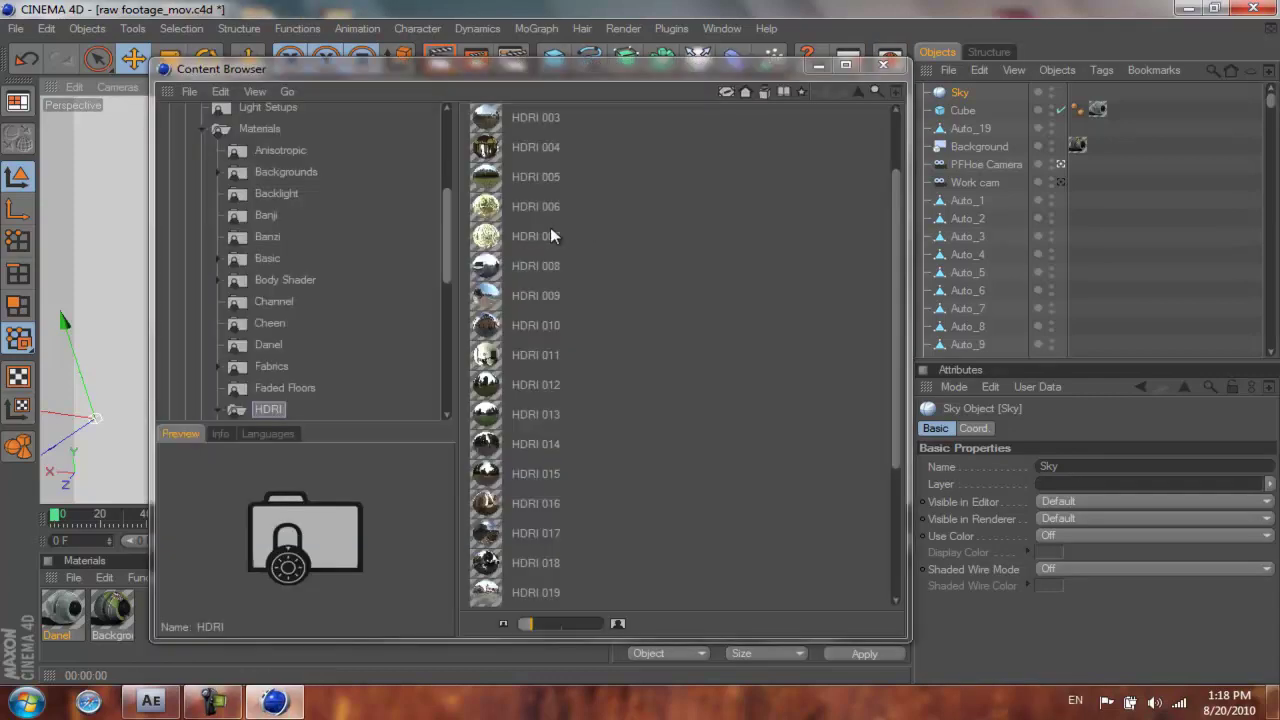
# Load the HDRI 001 preset from the Content Browser's HDRI folder as a new material.
pyautogui.click(542, 251)
pyautogui.click(284, 277)
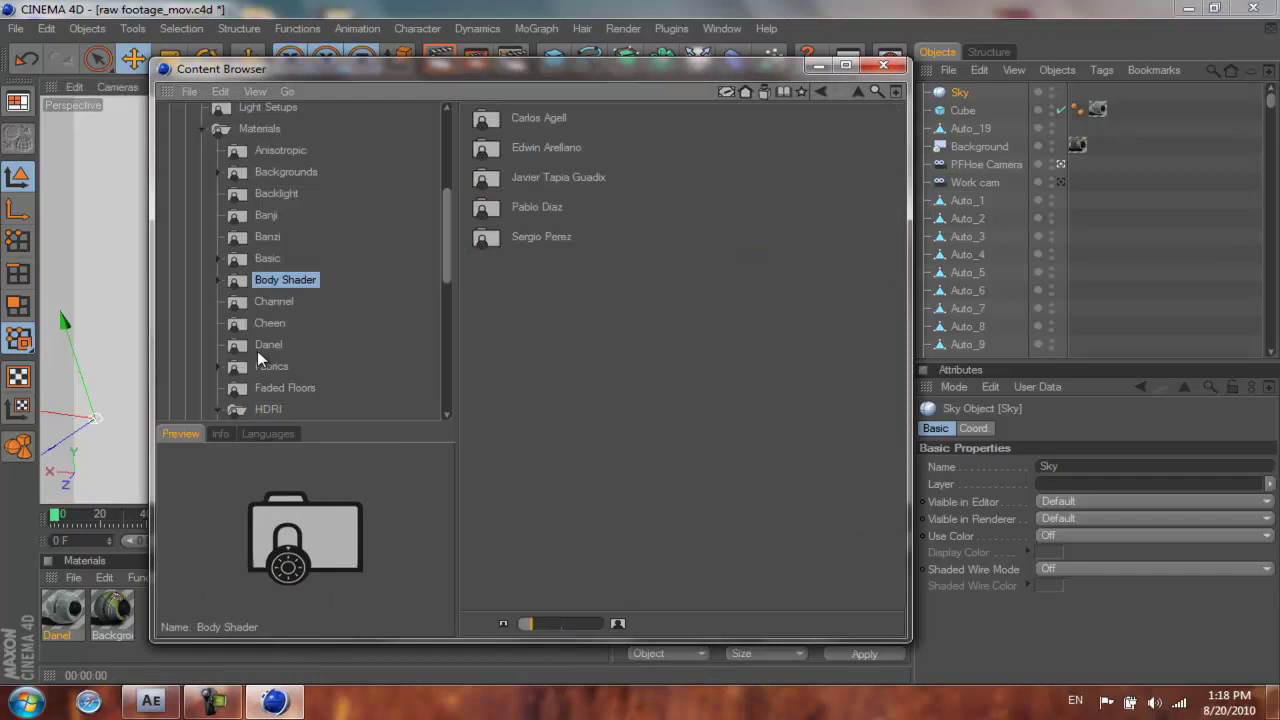
pyautogui.click(268, 409)
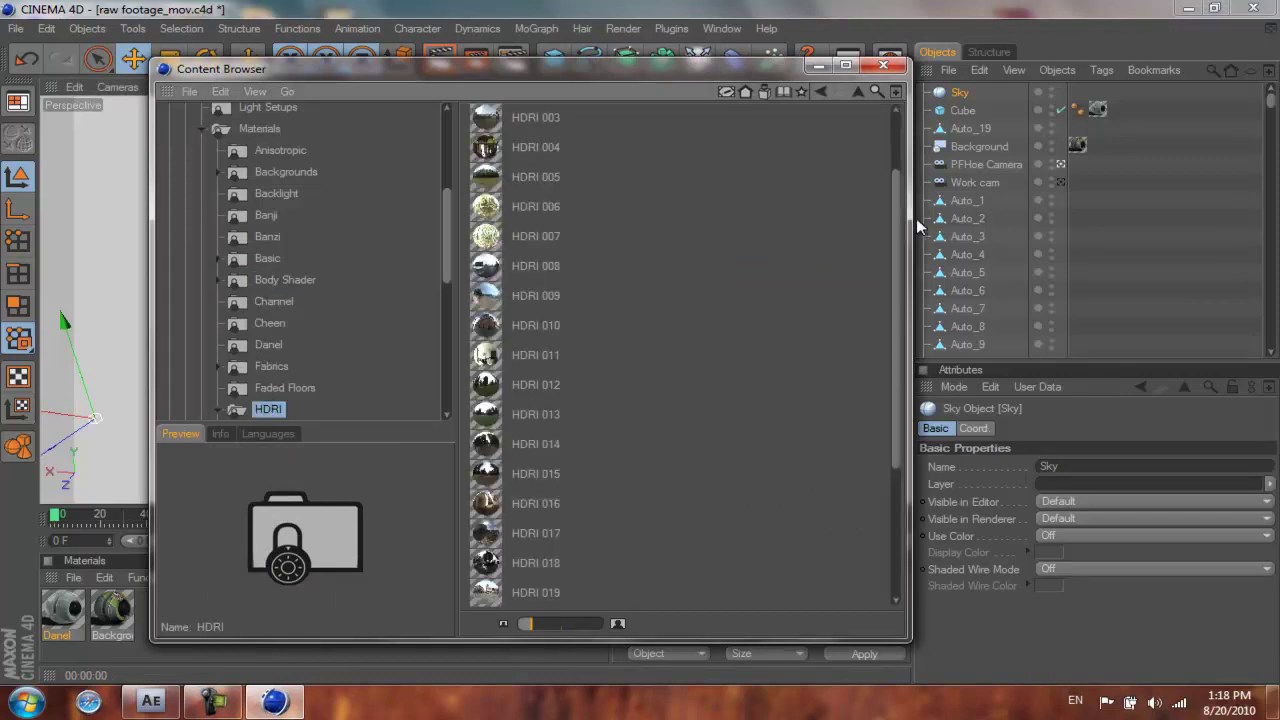
pyautogui.moveTo(893, 226); pyautogui.dragTo(895, 176)
pyautogui.click(526, 156)
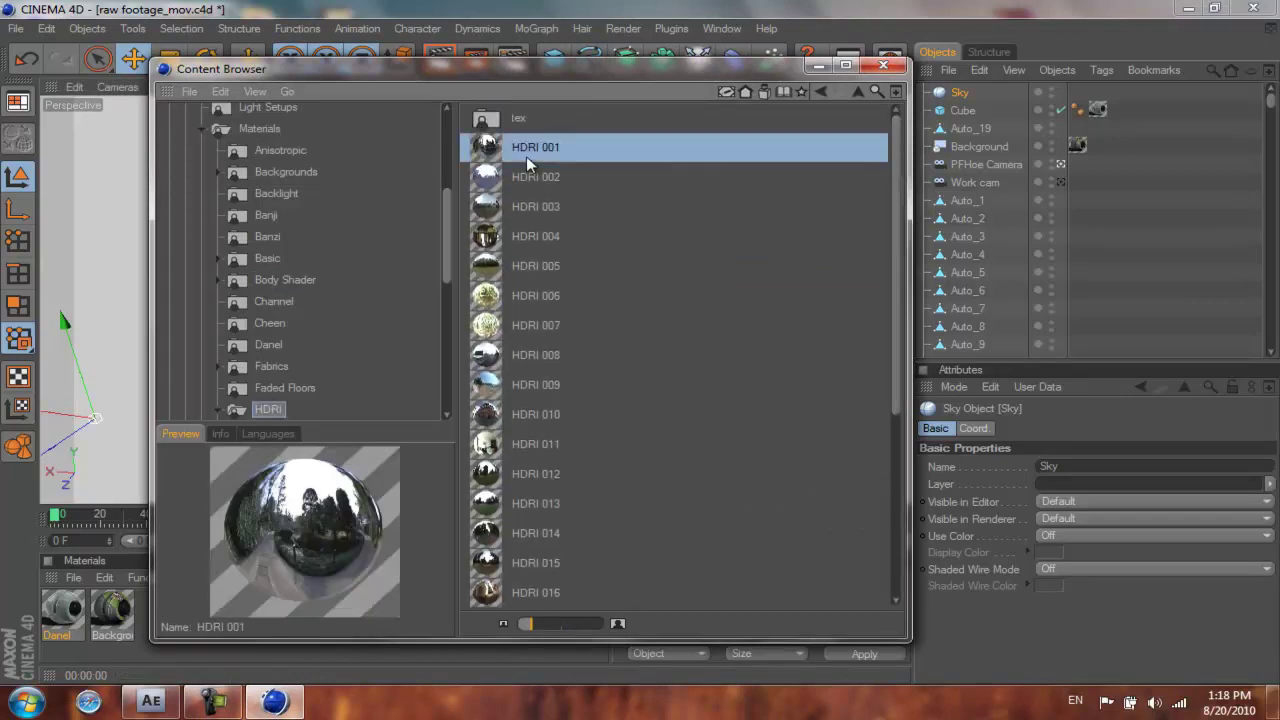
pyautogui.doubleClick(557, 143)
# Apply the HDRI 001 material to the Sky object and render a preview of the scene.
pyautogui.click(890, 68)
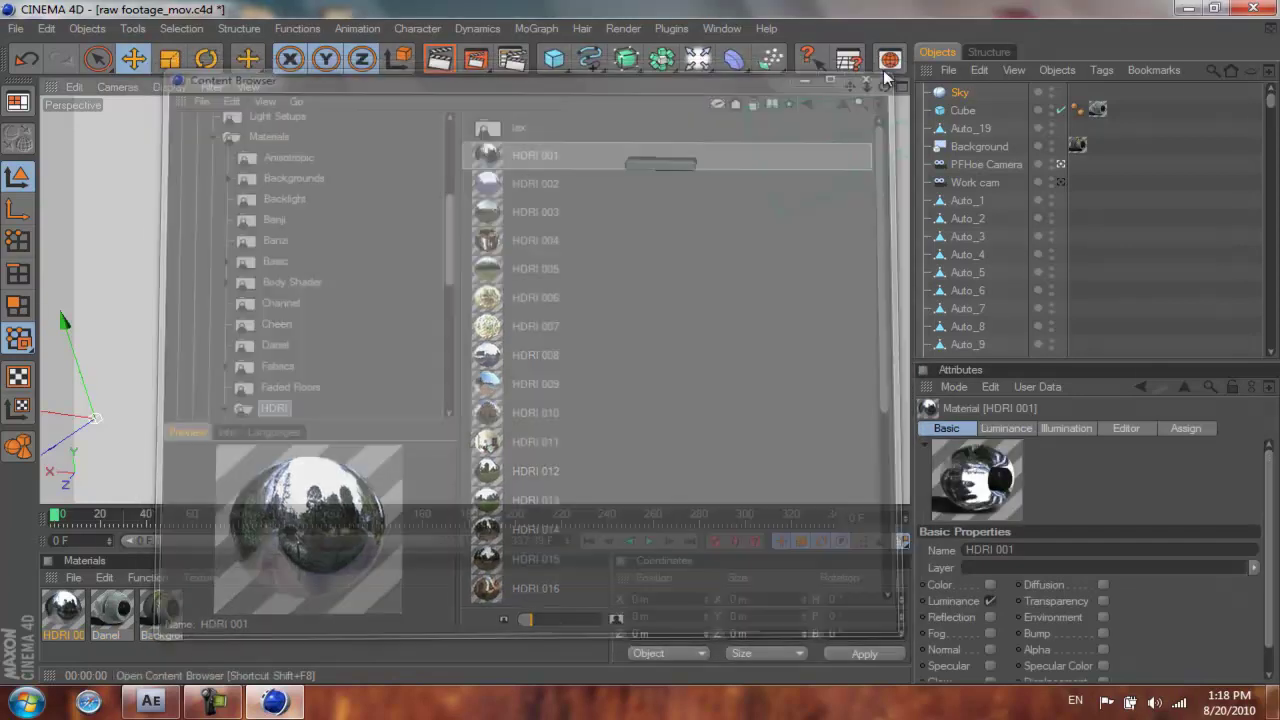
pyautogui.moveTo(66, 606); pyautogui.dragTo(960, 93)
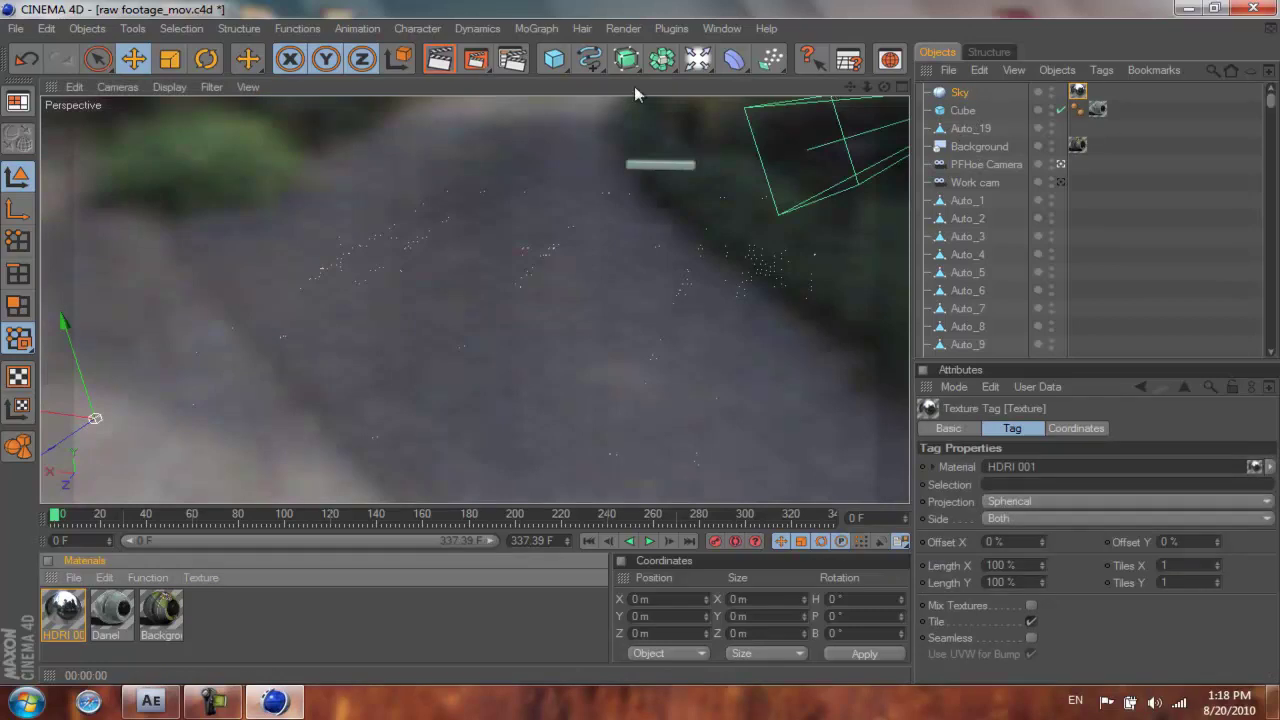
pyautogui.click(432, 62)
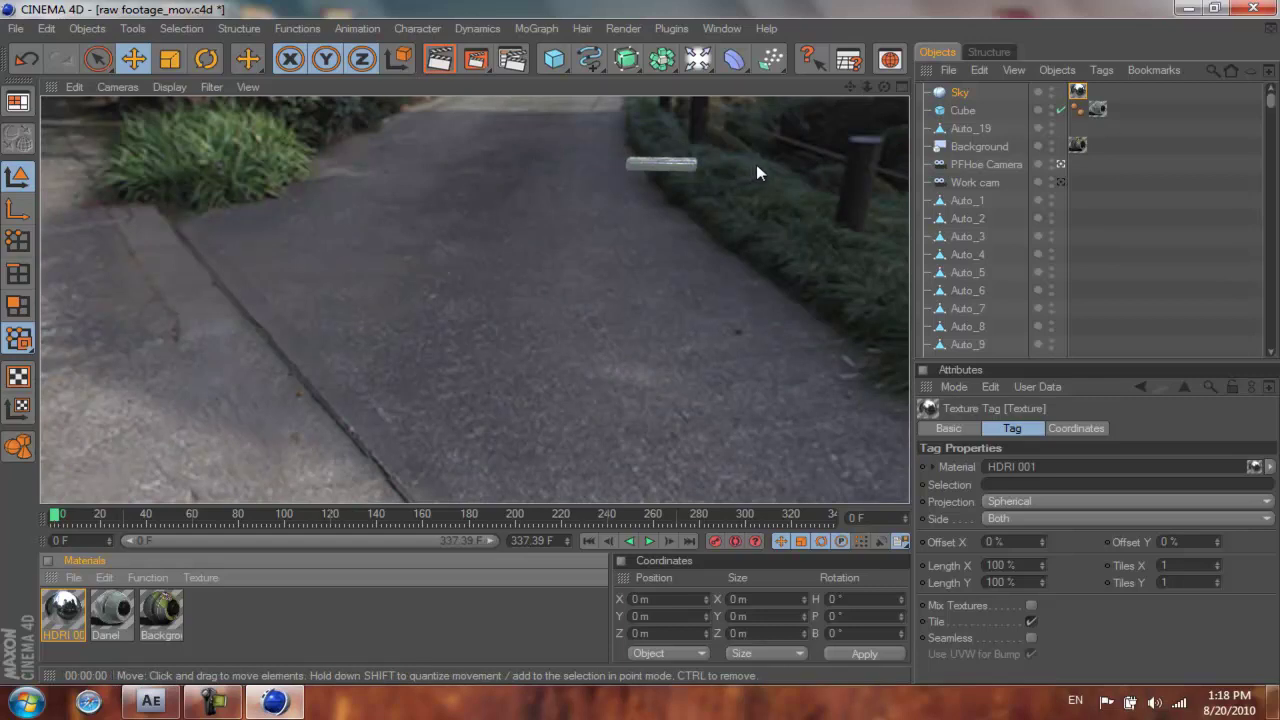
# Give the Sky a Compositing tag with Seen by Camera turned off, then select the Cube.
pyautogui.click(952, 97)
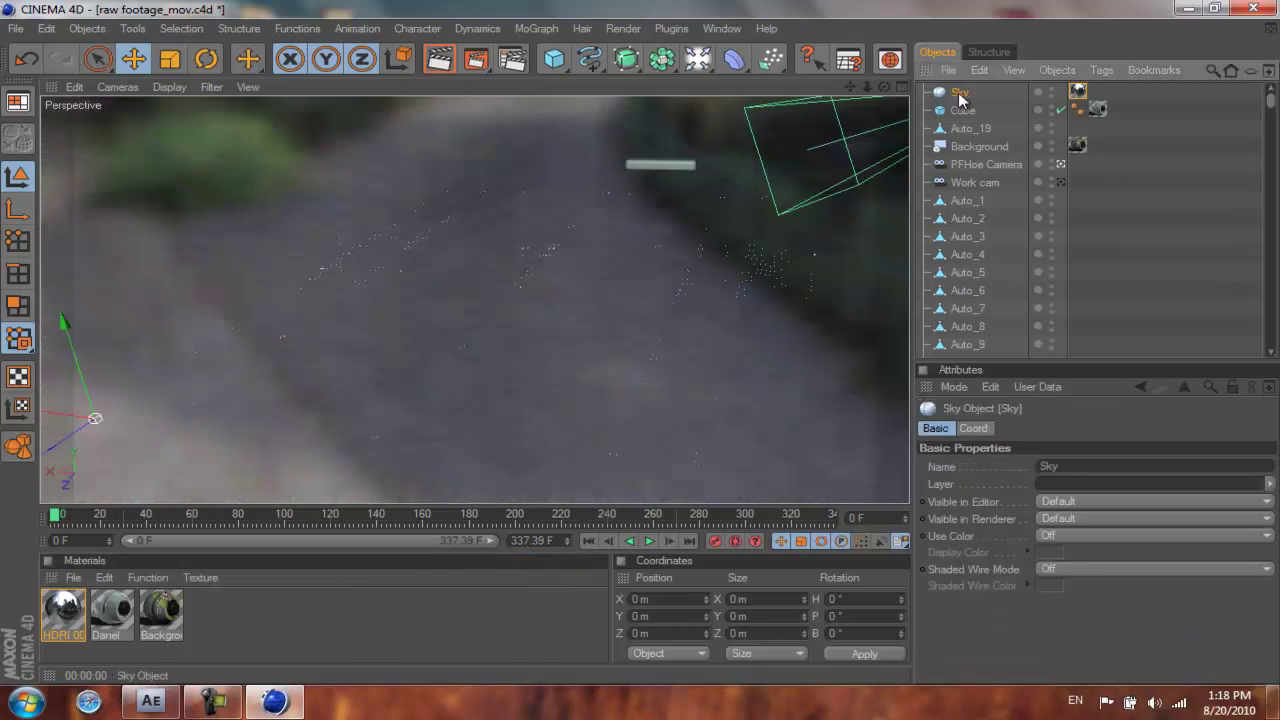
pyautogui.rightClick(958, 92)
pyautogui.moveTo(1002, 107)
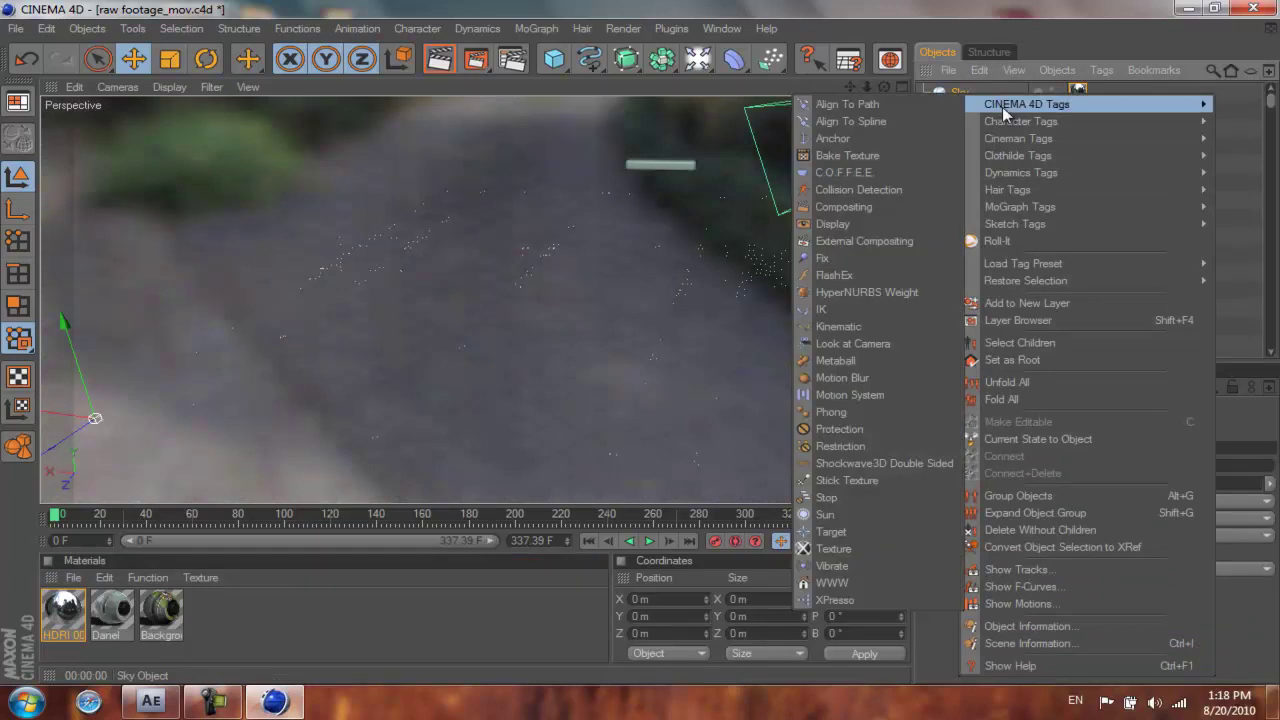
pyautogui.click(868, 208)
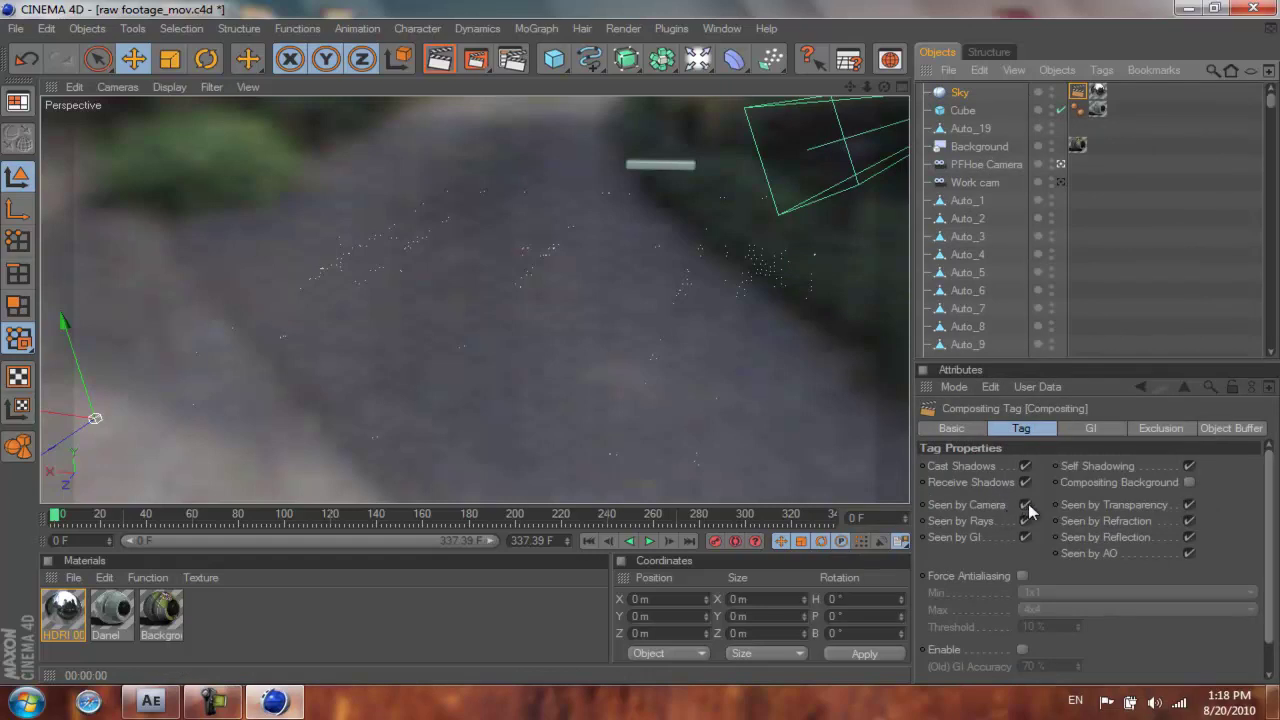
pyautogui.click(1025, 504)
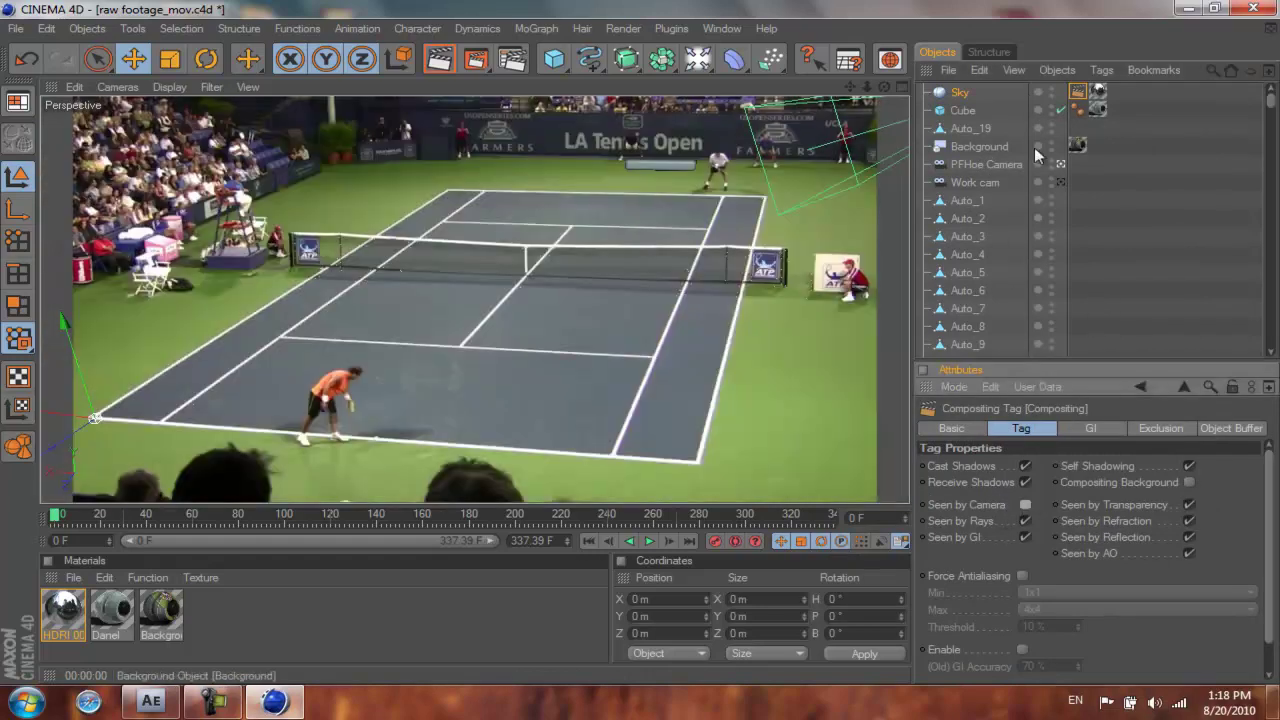
pyautogui.click(955, 93)
pyautogui.click(958, 110)
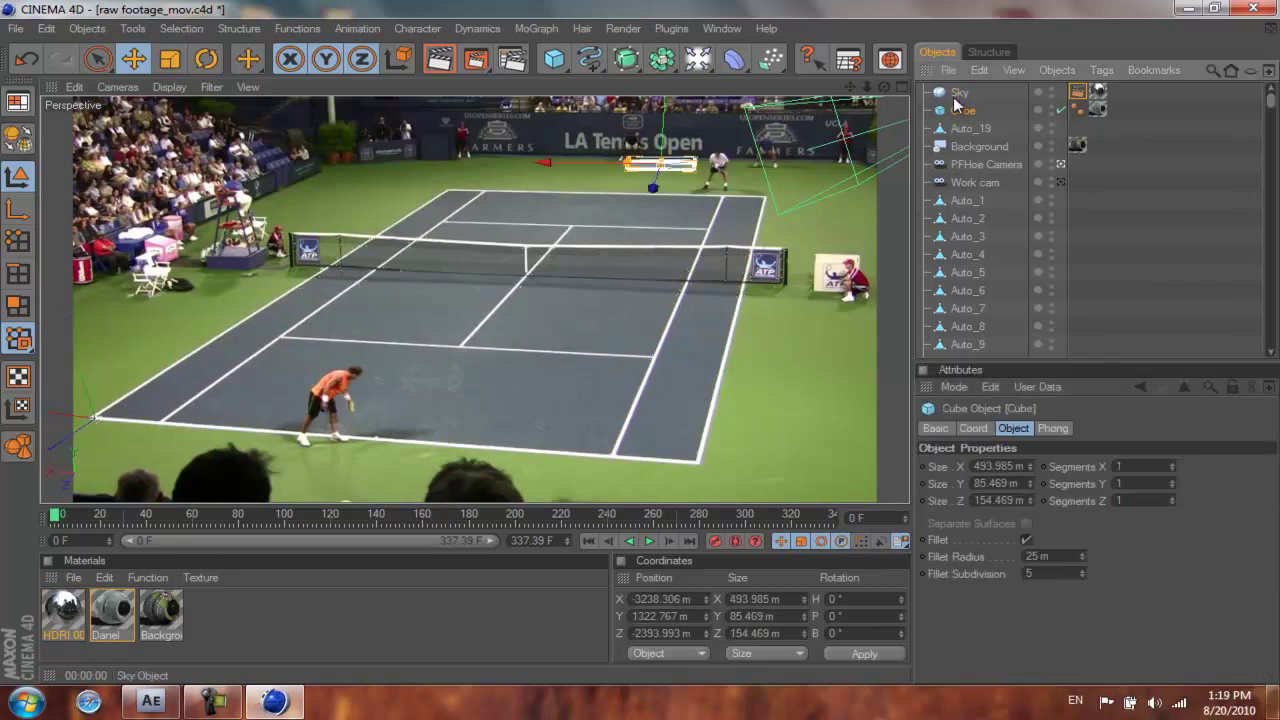
pyautogui.click(955, 93)
pyautogui.click(960, 111)
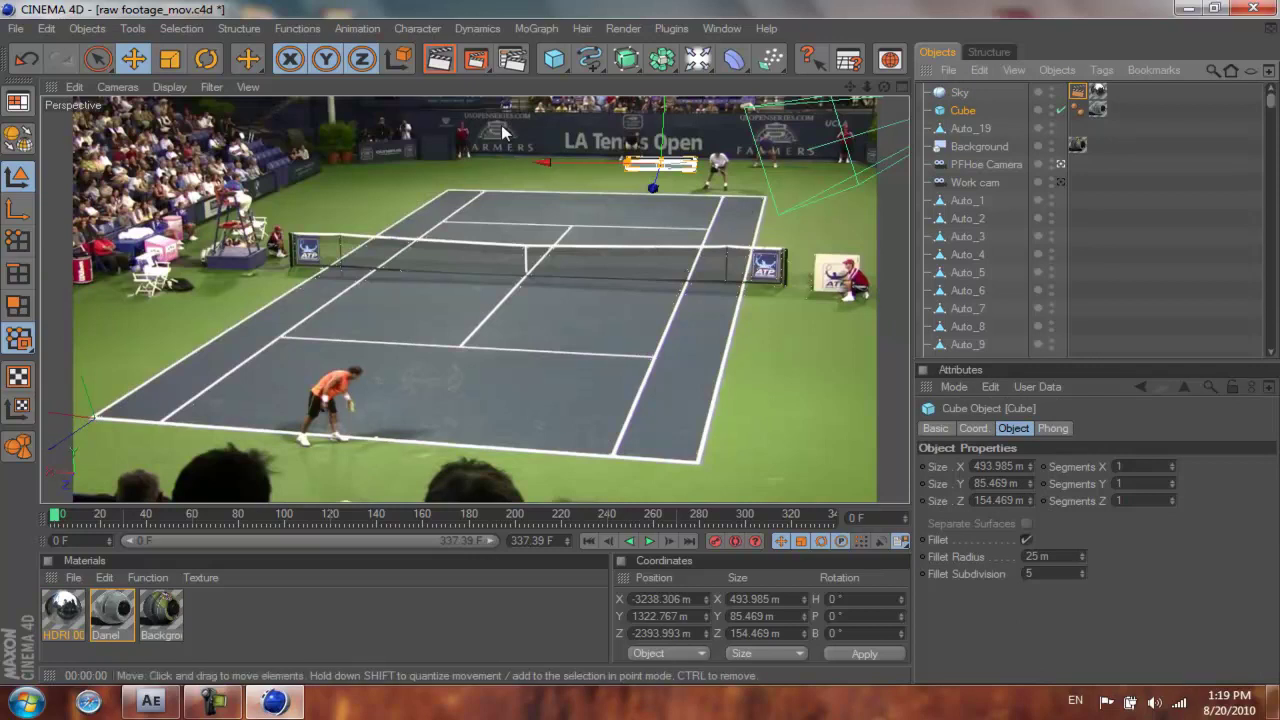
# In Render Settings, set Anti-Aliasing to Best with the Animation filter.
pyautogui.click(512, 60)
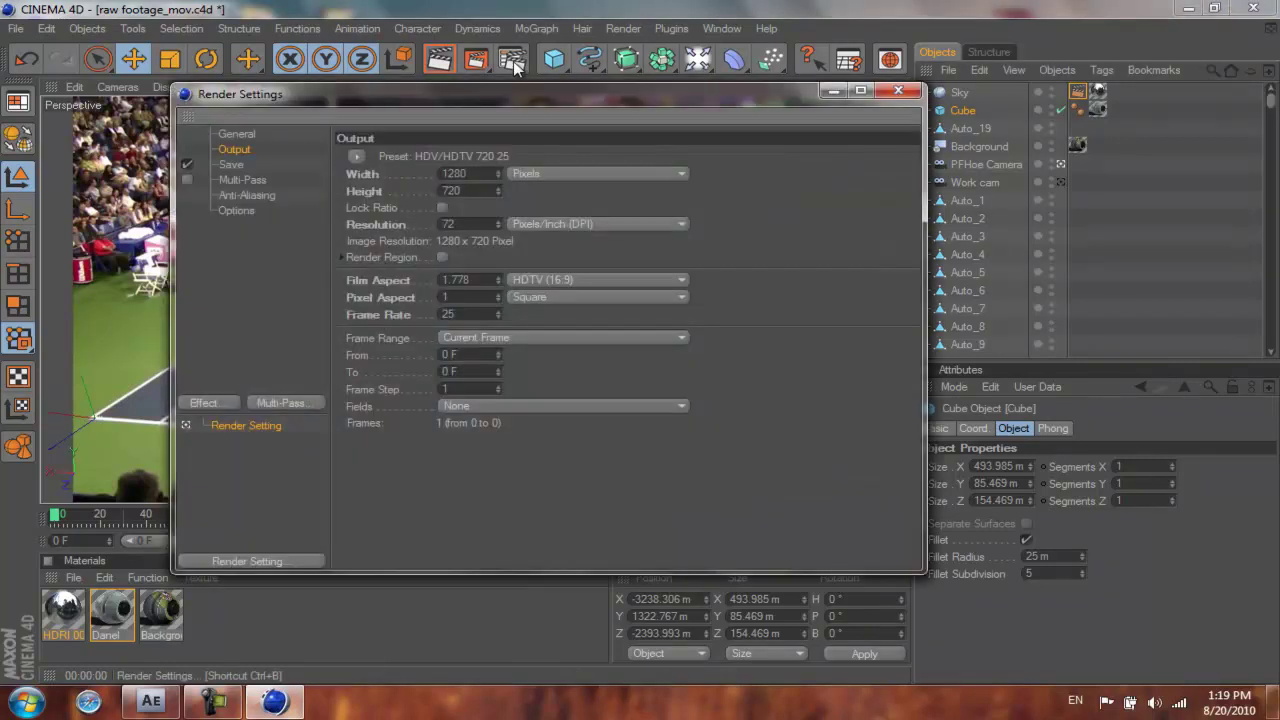
pyautogui.click(250, 195)
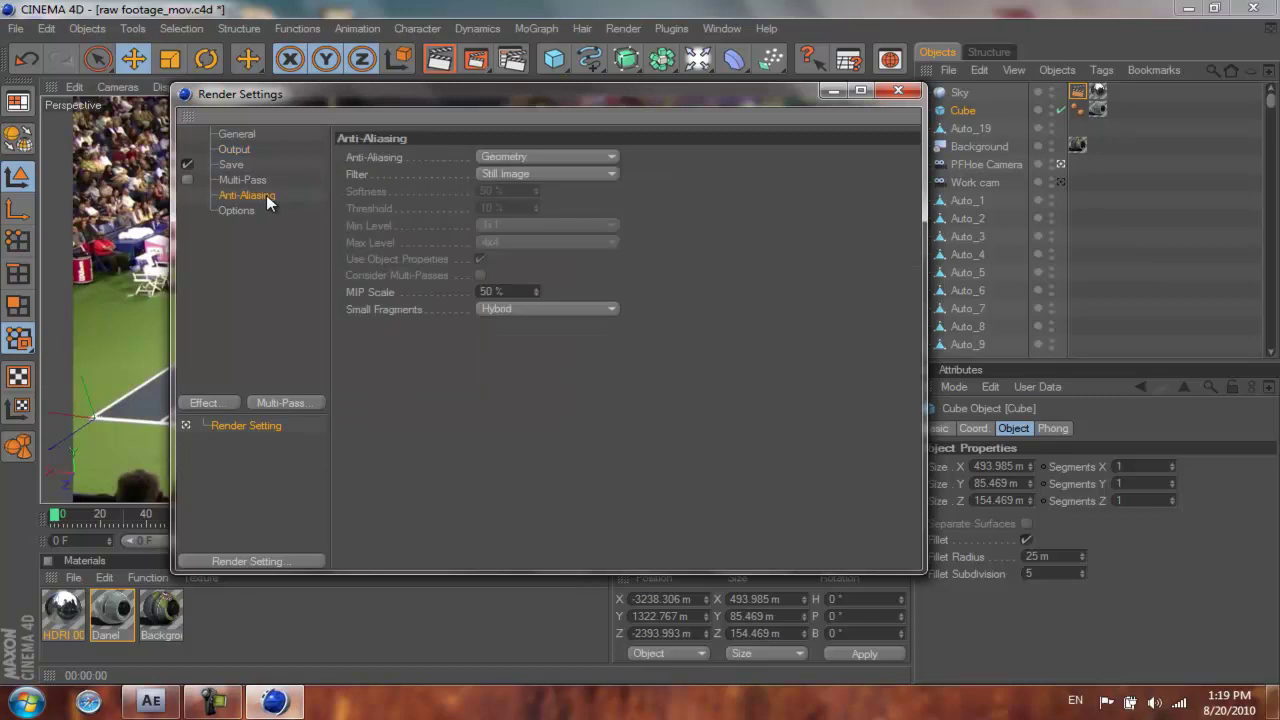
pyautogui.click(563, 158)
pyautogui.click(523, 207)
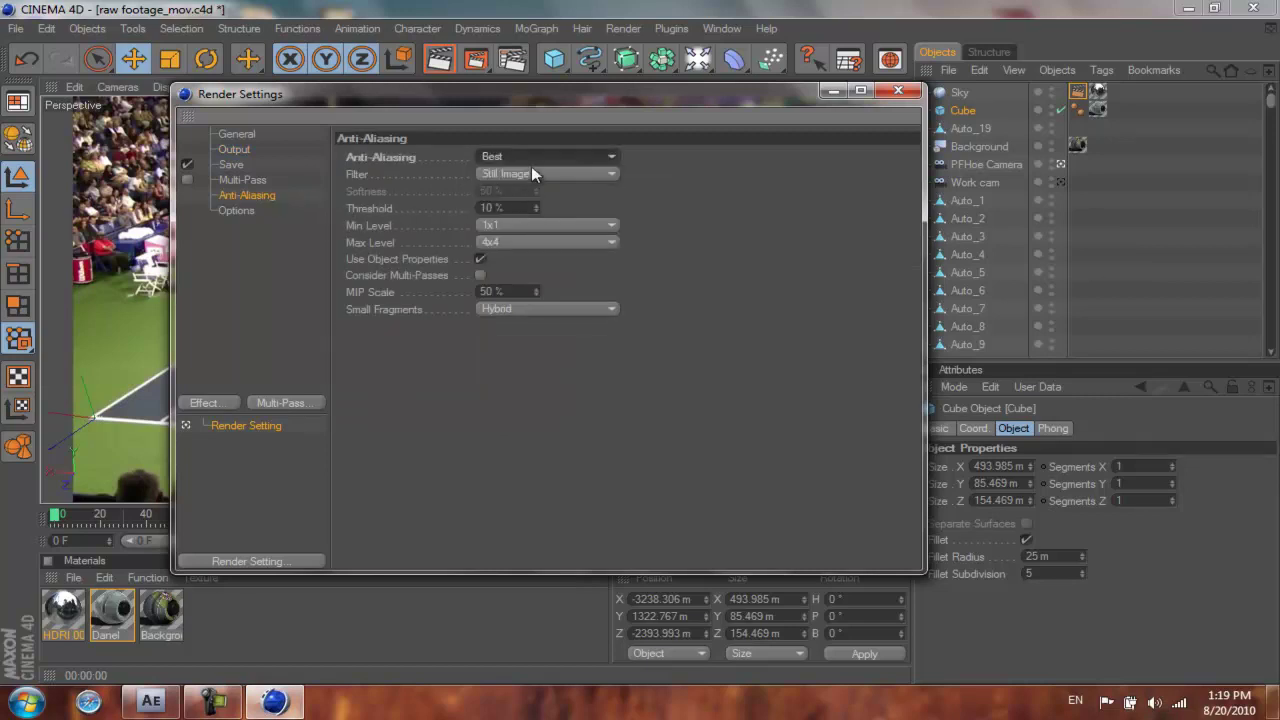
pyautogui.click(531, 173)
pyautogui.click(523, 206)
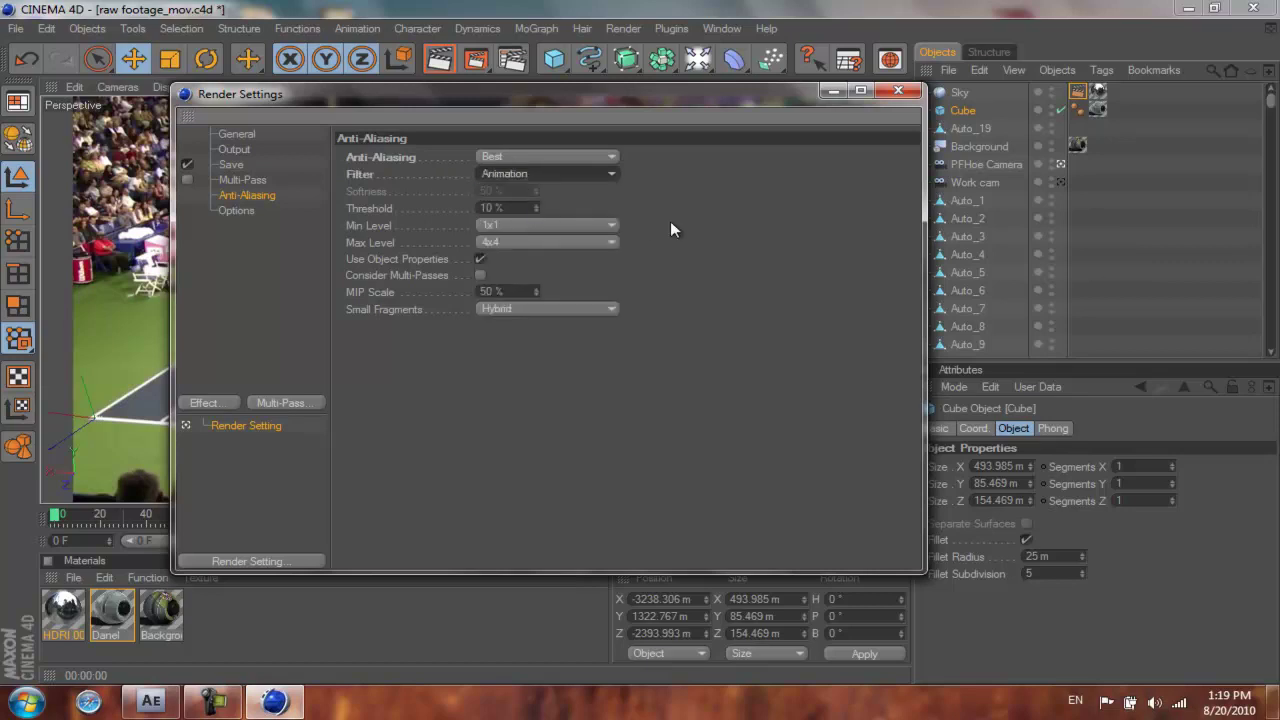
# Add the Global Illumination effect to the render settings and render the active view.
pyautogui.click(203, 402)
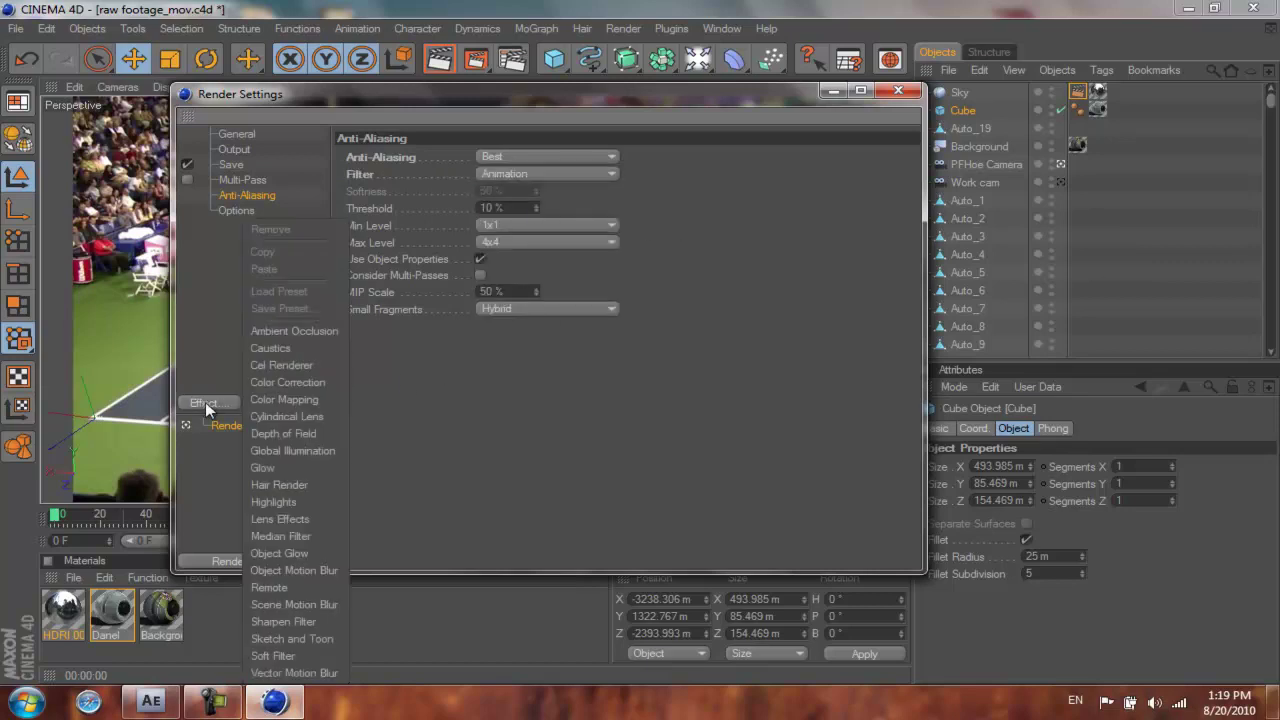
pyautogui.click(308, 450)
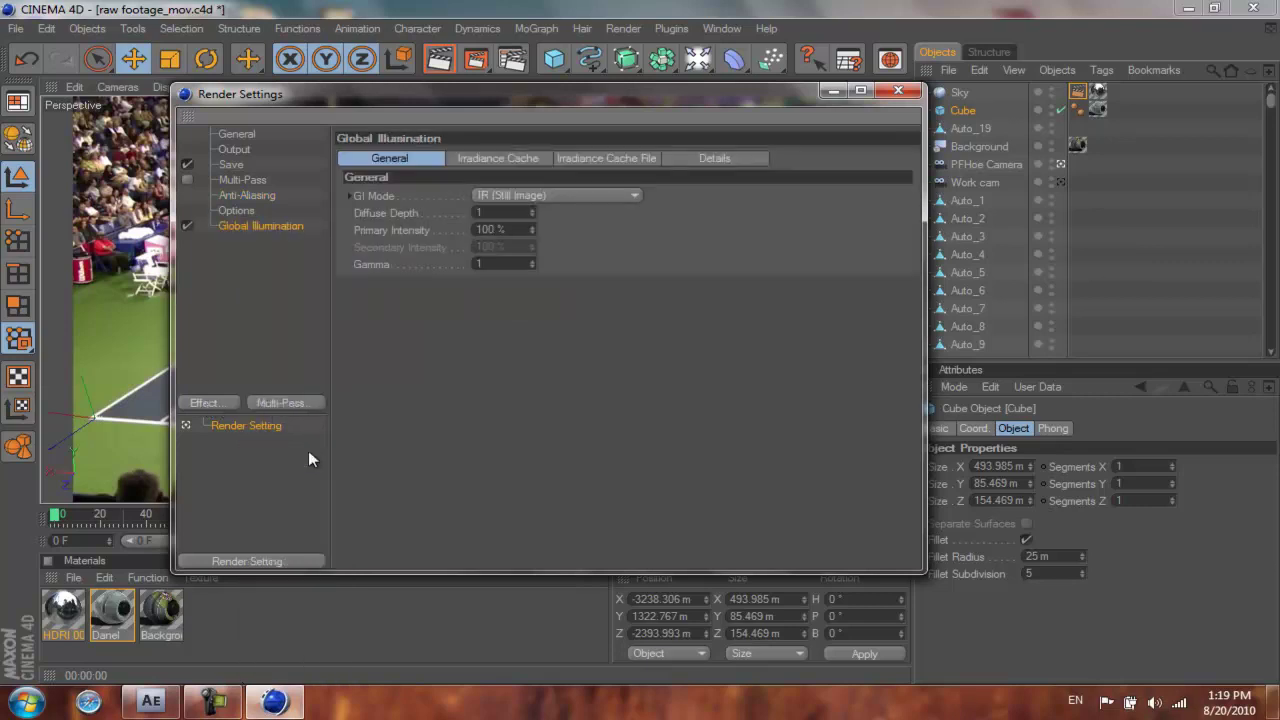
pyautogui.click(897, 91)
pyautogui.click(443, 64)
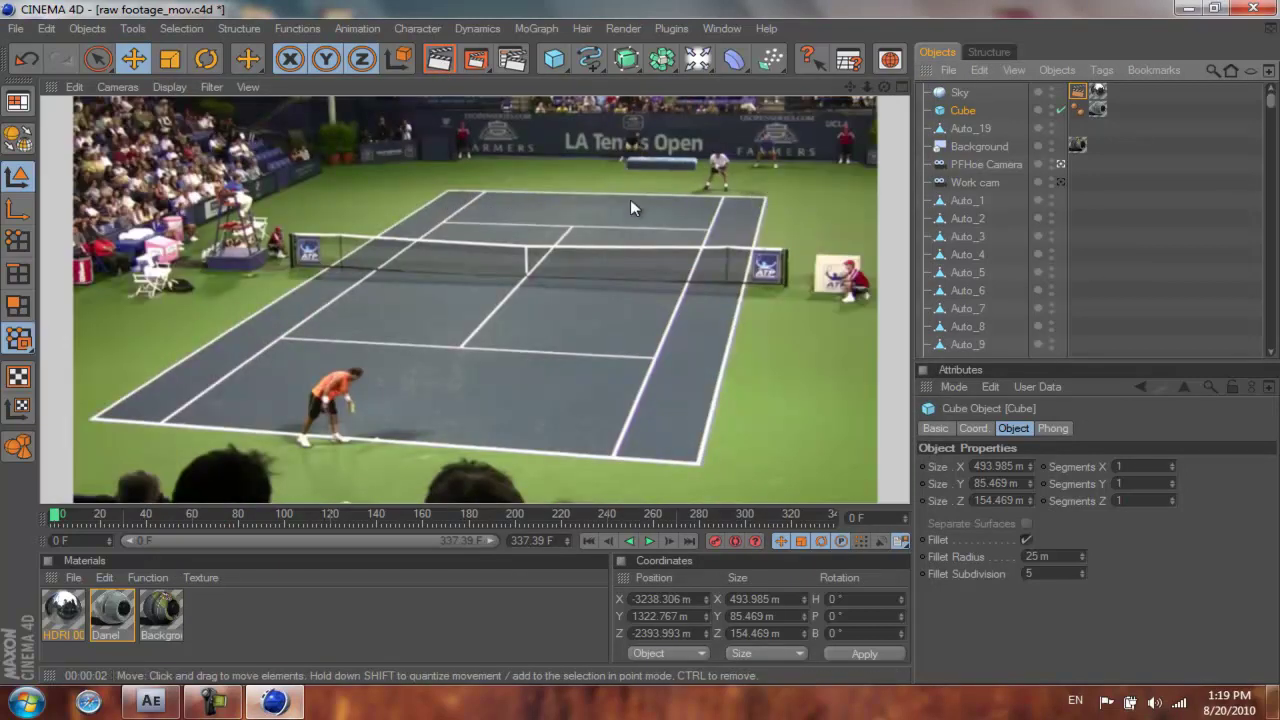
# Make the Cube an editable polygon object, then deselect it.
pyautogui.click(729, 256)
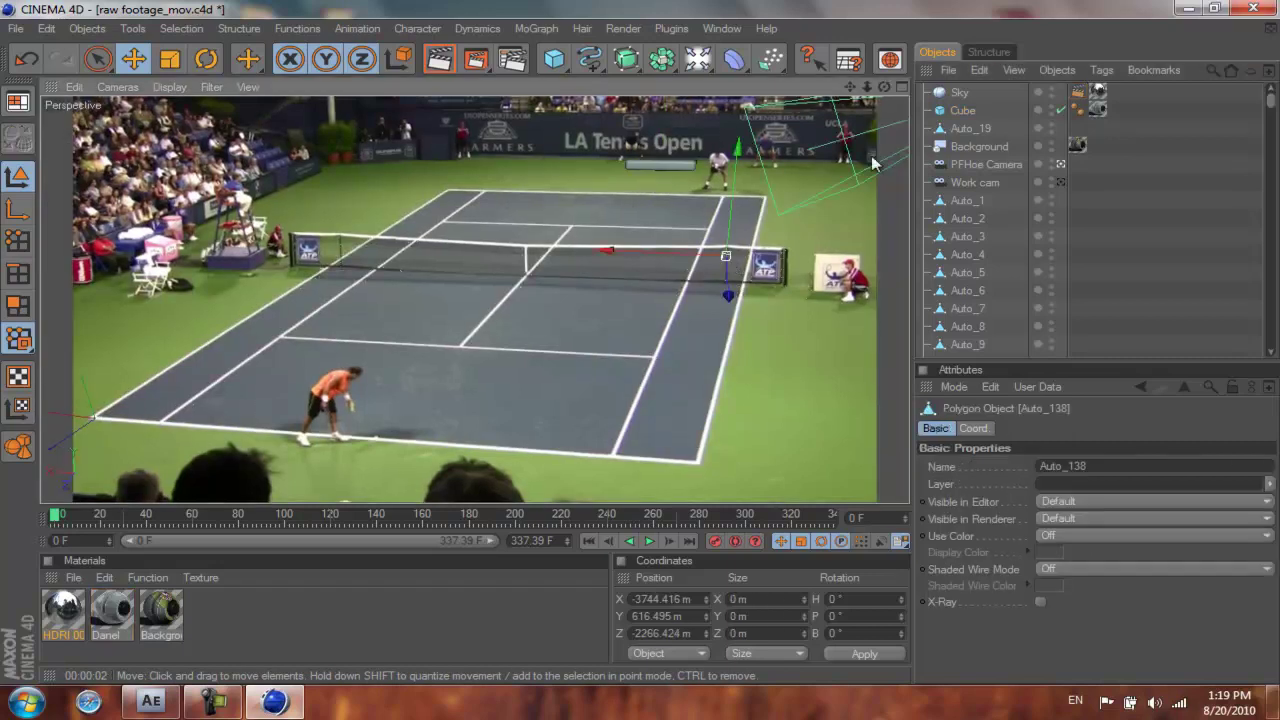
pyautogui.click(960, 110)
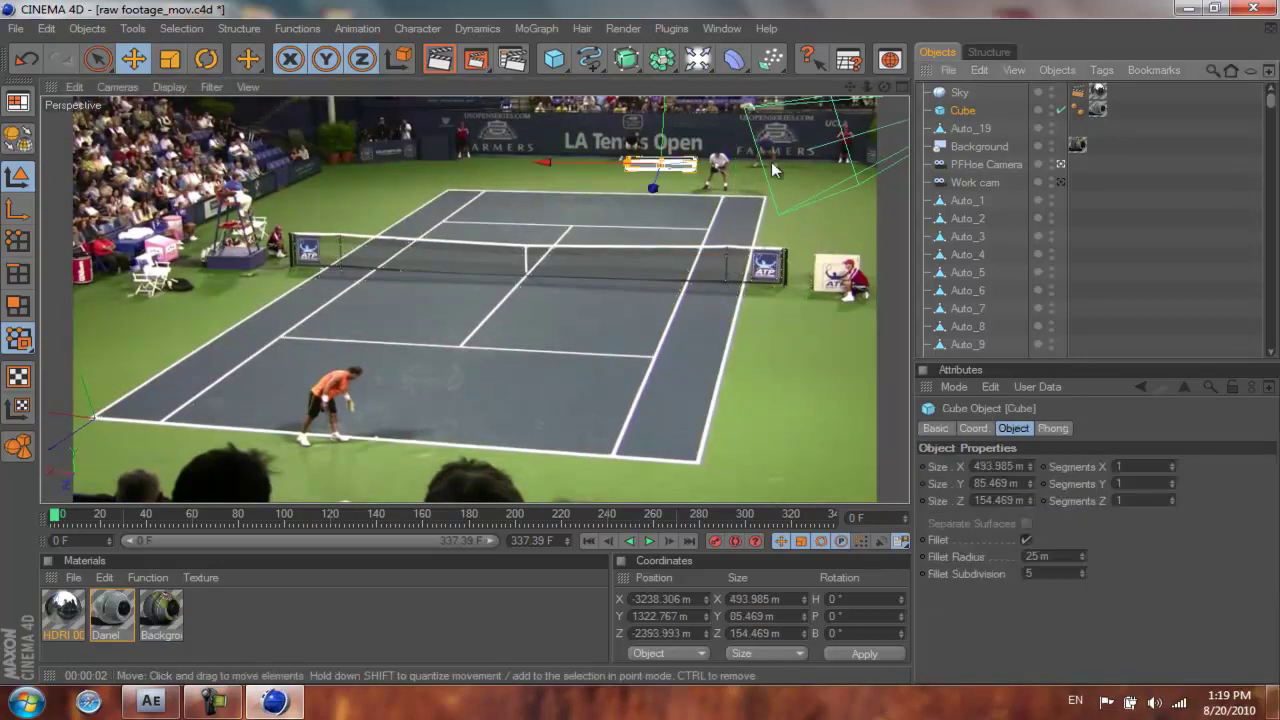
pyautogui.click(17, 140)
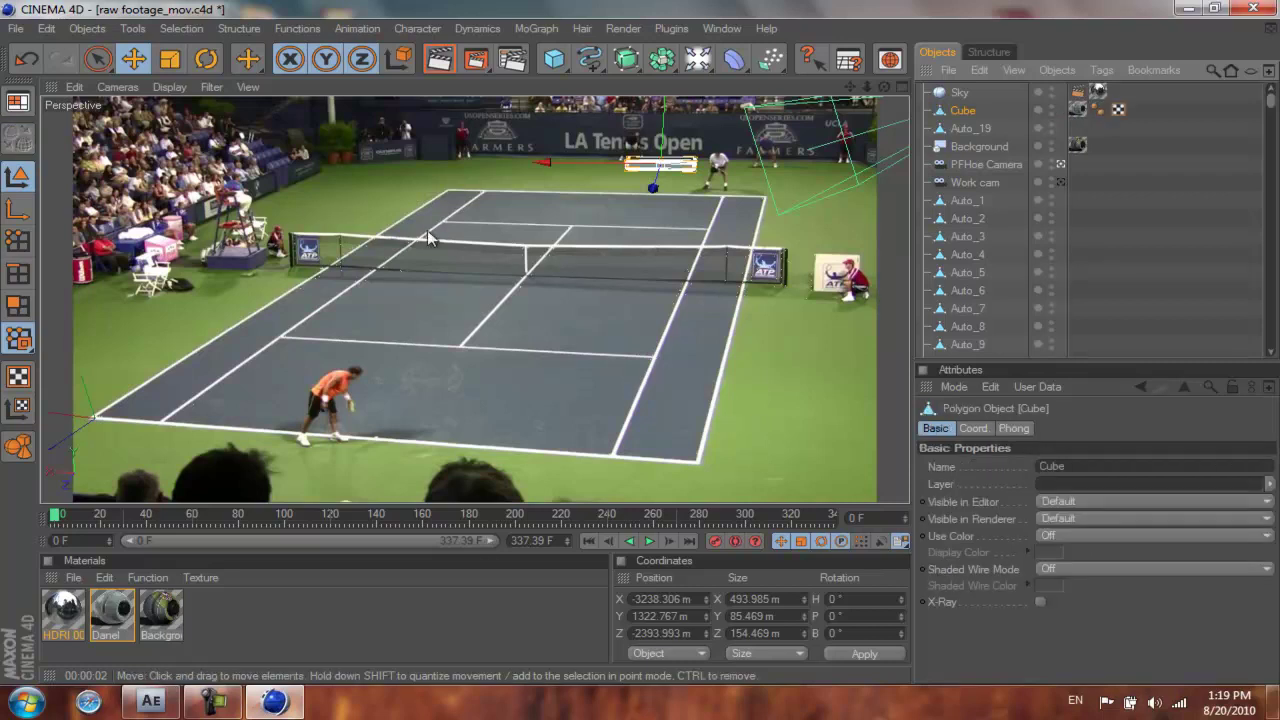
pyautogui.click(669, 179)
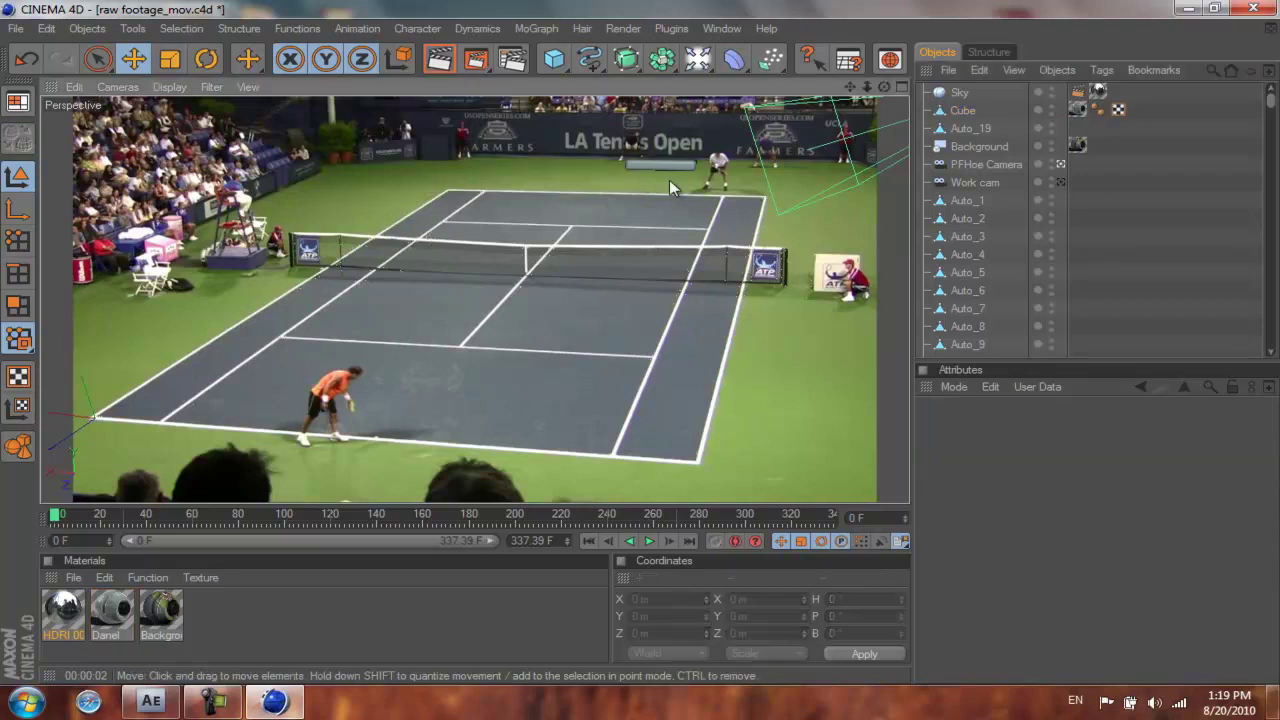
# Add a Light to the scene and display its position coordinates.
pyautogui.click(703, 62)
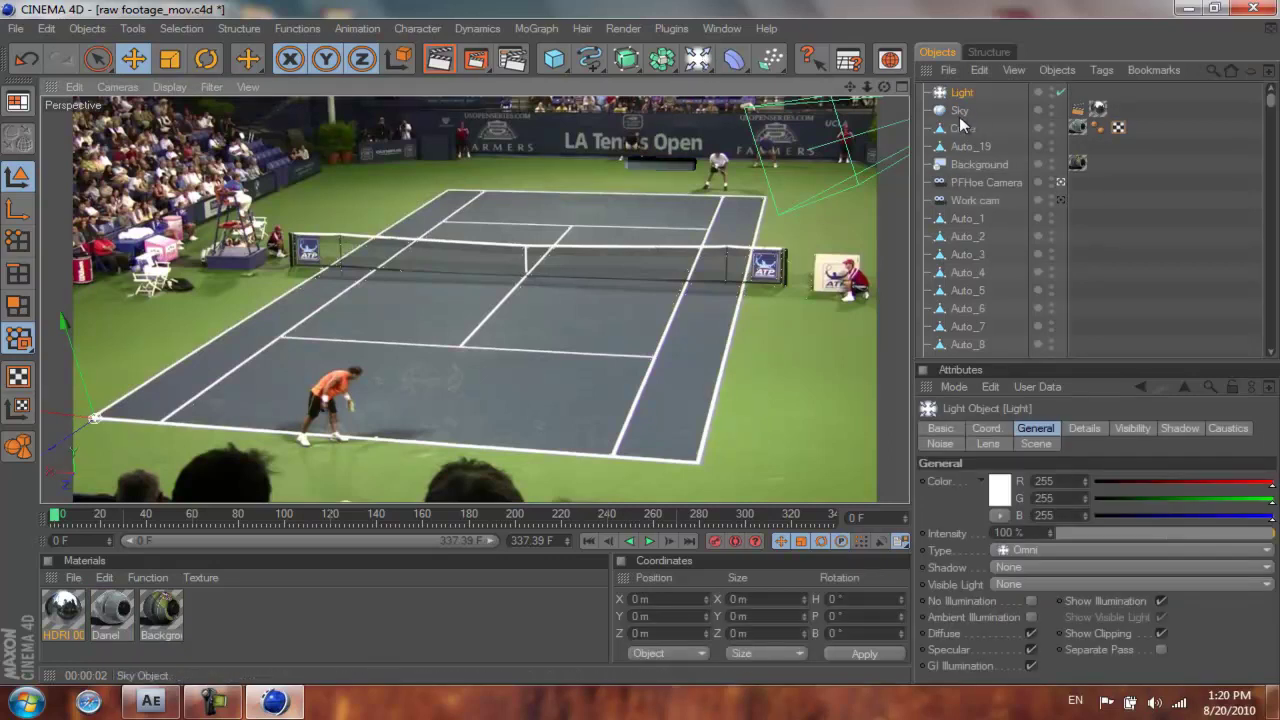
pyautogui.click(963, 128)
pyautogui.click(960, 93)
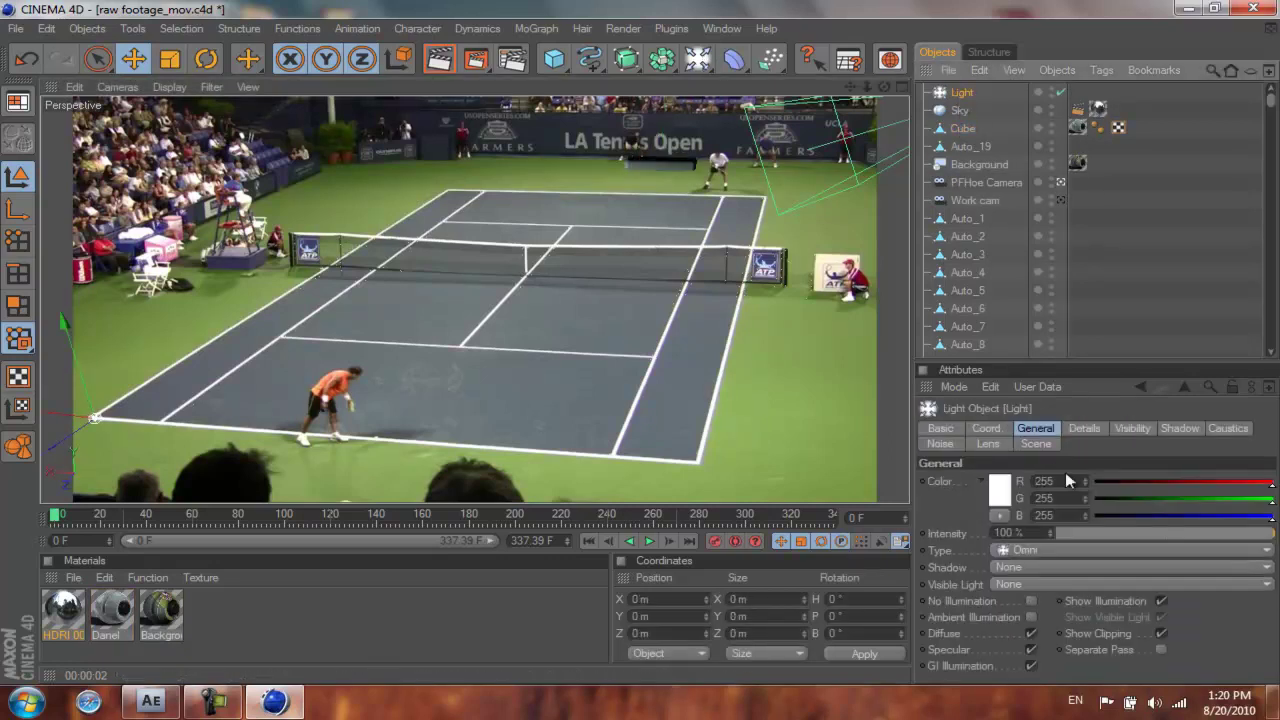
pyautogui.click(987, 429)
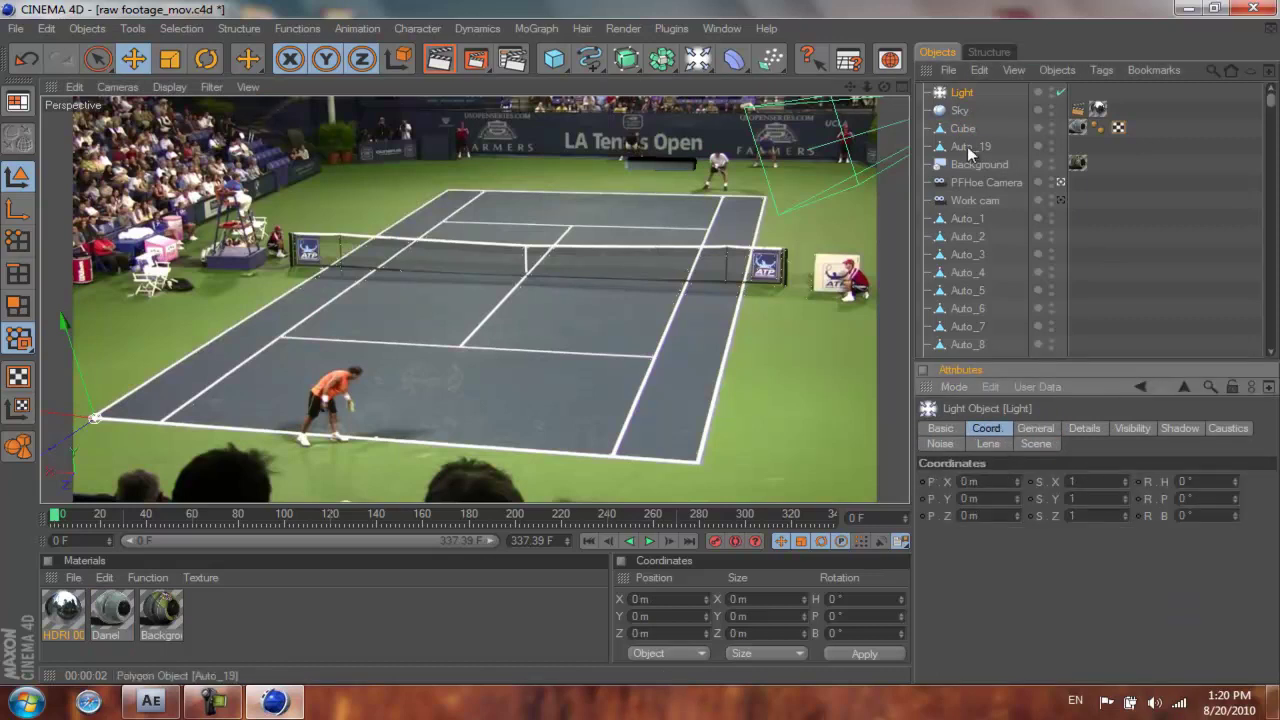
# Copy the Auto_19 tracking point's X position into the Light's P X.
pyautogui.click(970, 146)
pyautogui.click(995, 466)
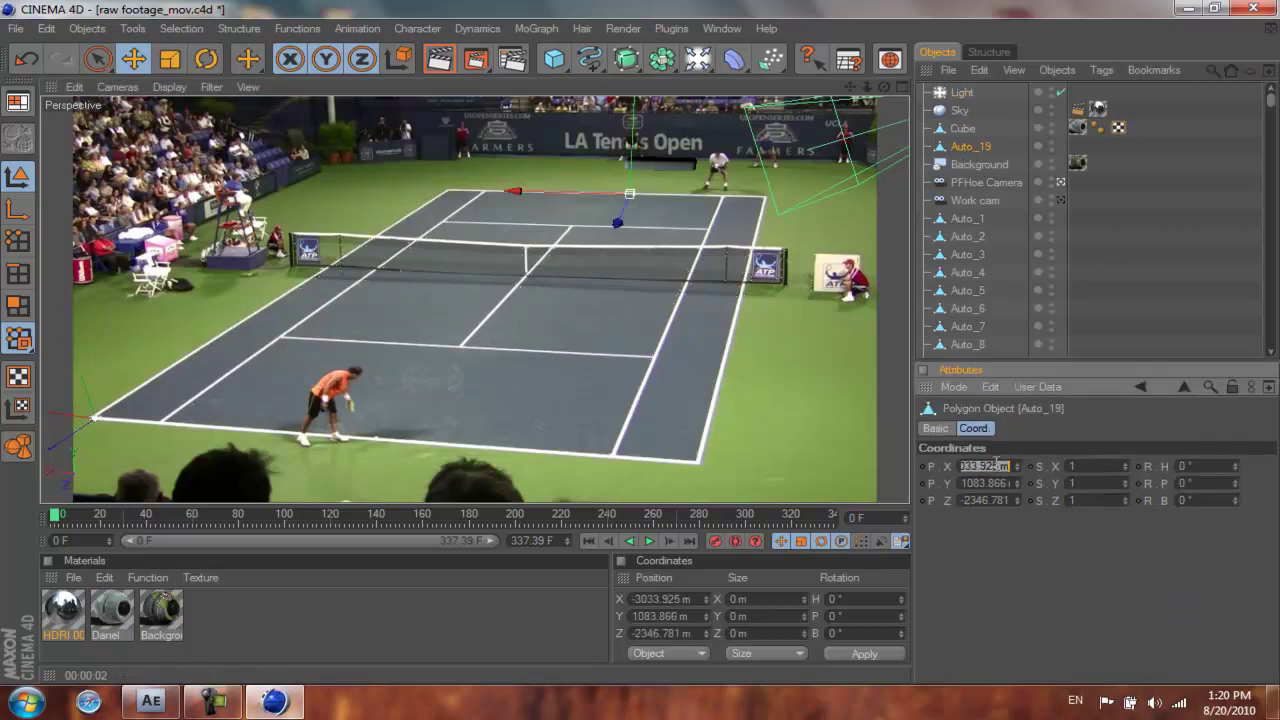
pyautogui.click(962, 92)
pyautogui.click(987, 481)
pyautogui.write('333.925 m')
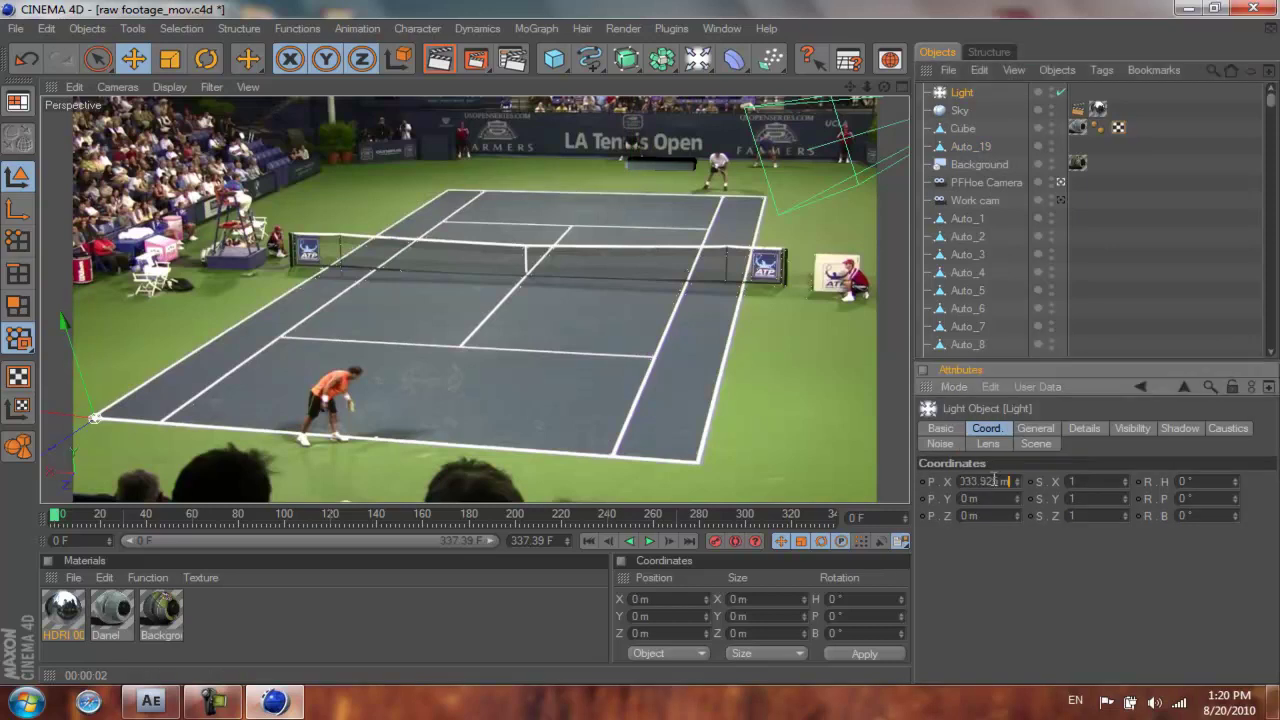
# Copy the Auto_19 tracking point's Y position into the Light's P Y.
pyautogui.click(960, 163)
pyautogui.click(965, 146)
pyautogui.click(995, 483)
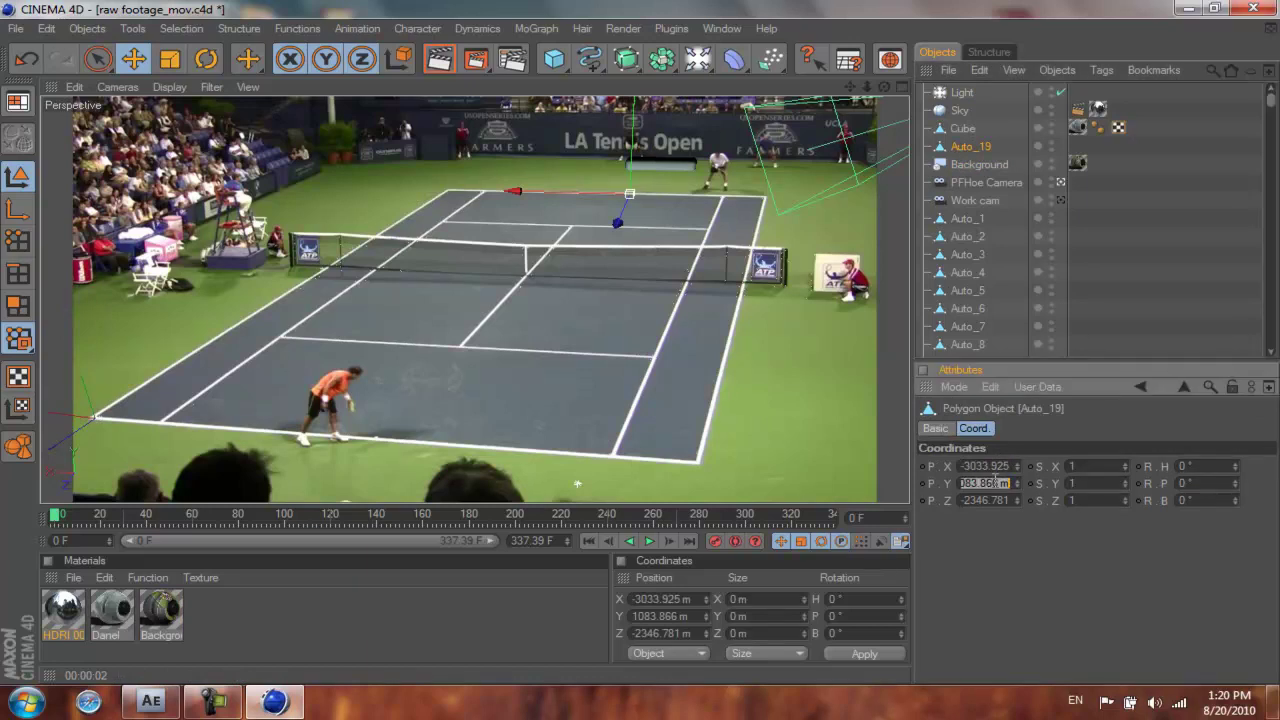
pyautogui.click(962, 92)
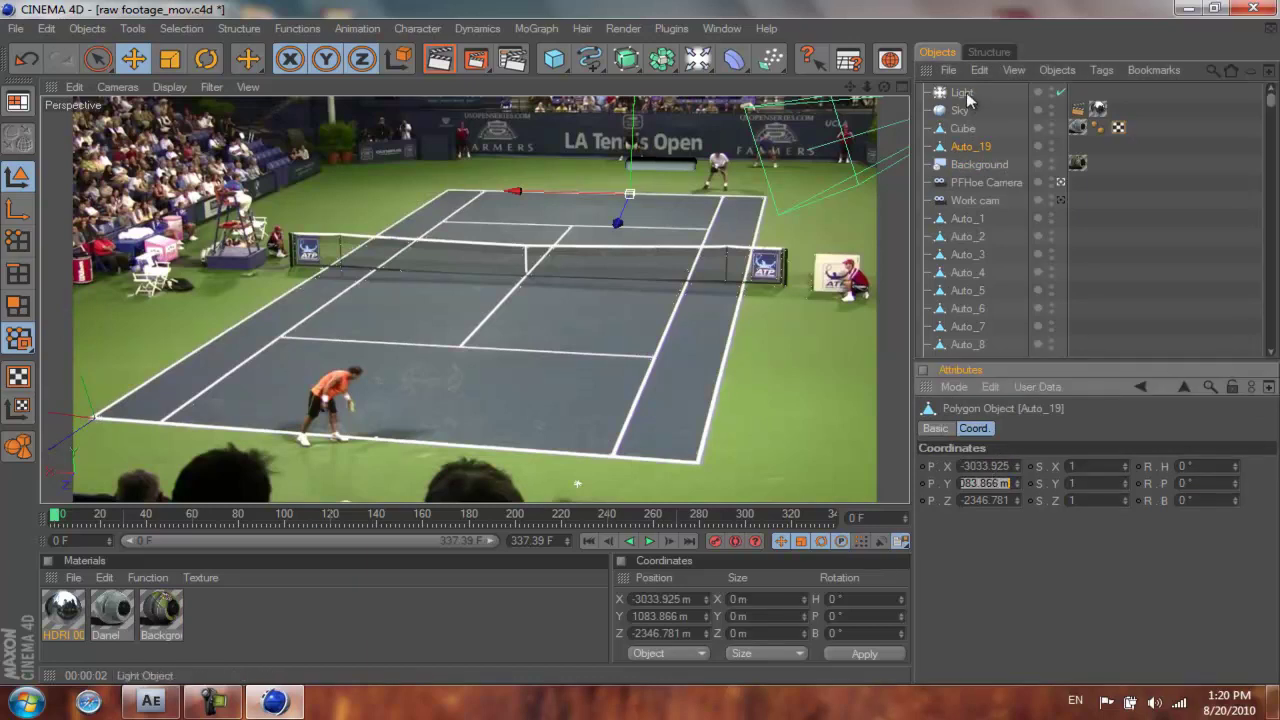
pyautogui.click(990, 498)
pyautogui.write('383.866 m')
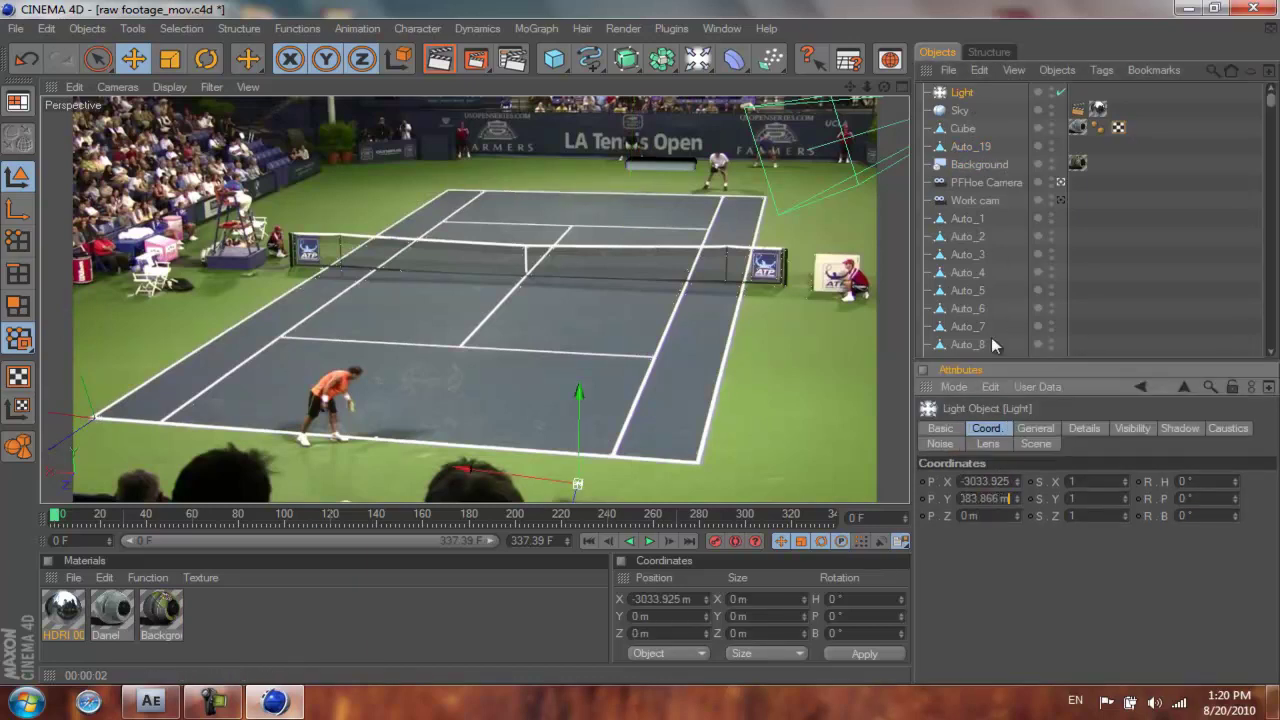
# Paste the Auto_19 tracking point's Z depth into the Light's P Z.
pyautogui.click(962, 146)
pyautogui.click(976, 500)
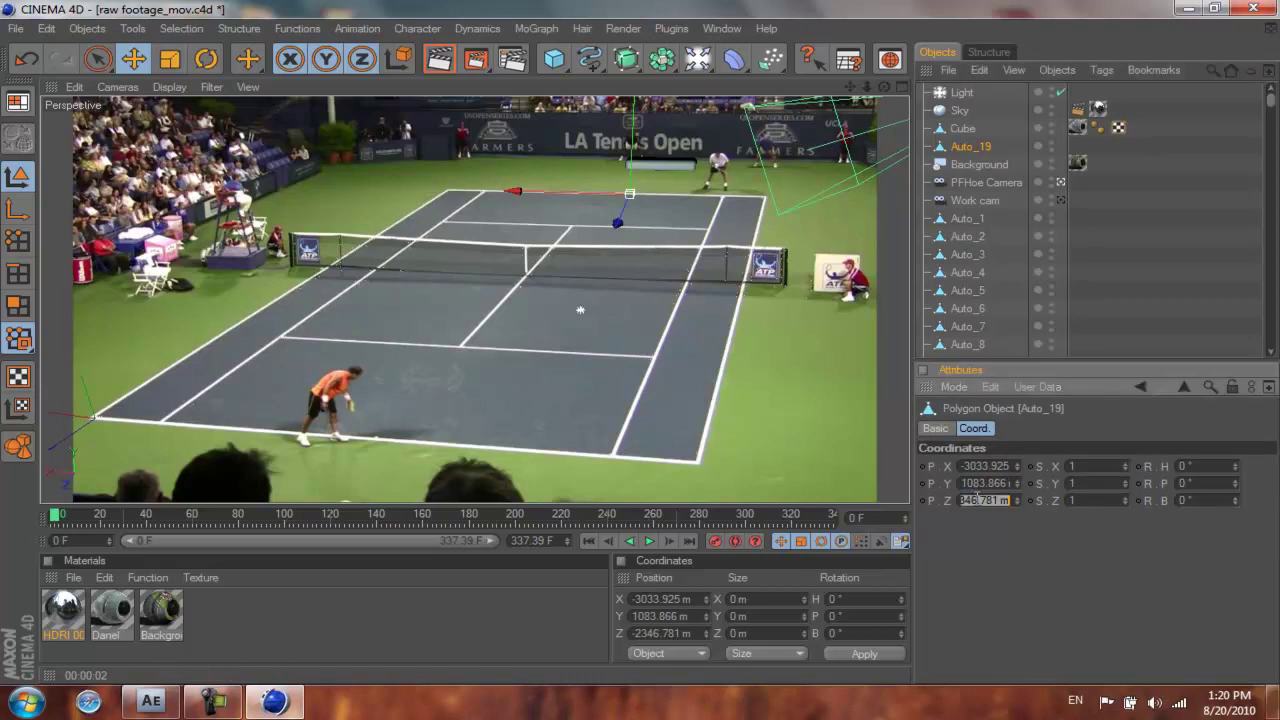
pyautogui.click(962, 92)
pyautogui.click(990, 515)
pyautogui.write('-2346.781')
pyautogui.press('Return')
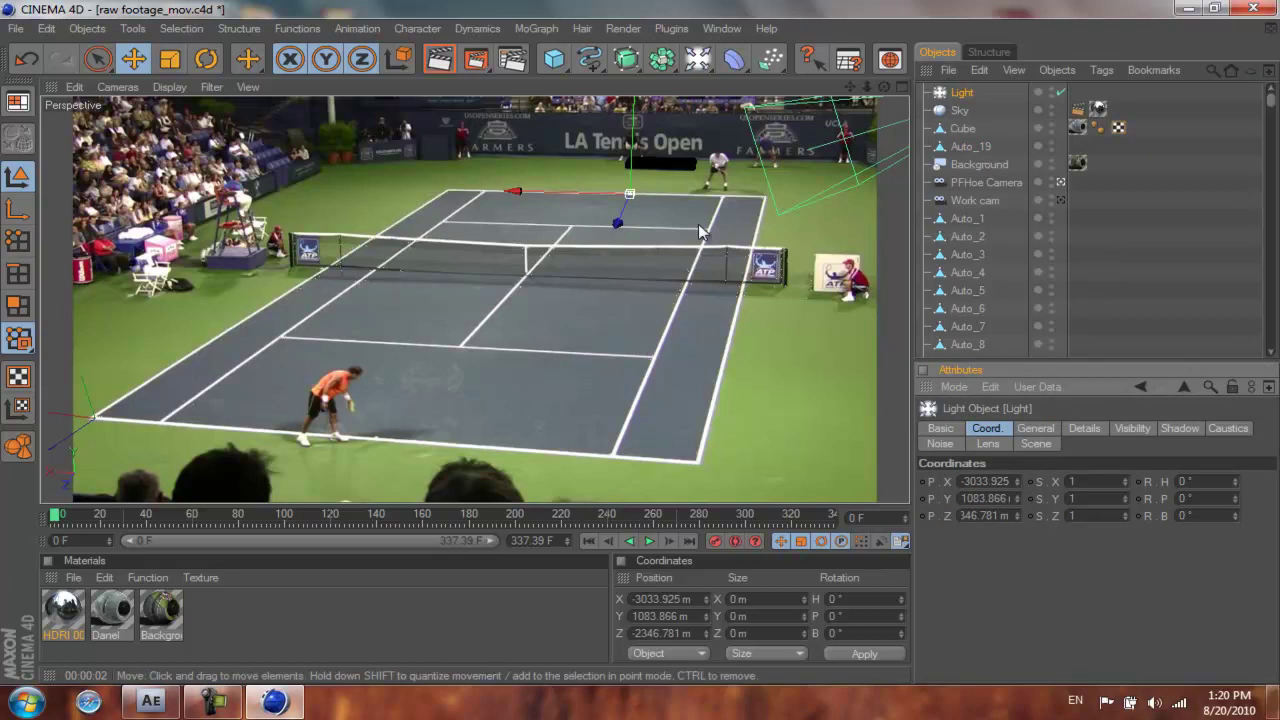
# Raise the light high above the far court (Y 2958.797) and test-render the lit scene.
pyautogui.moveTo(627, 150); pyautogui.dragTo(649, 366)
pyautogui.moveTo(1017, 496); pyautogui.dragTo(1115, 324)
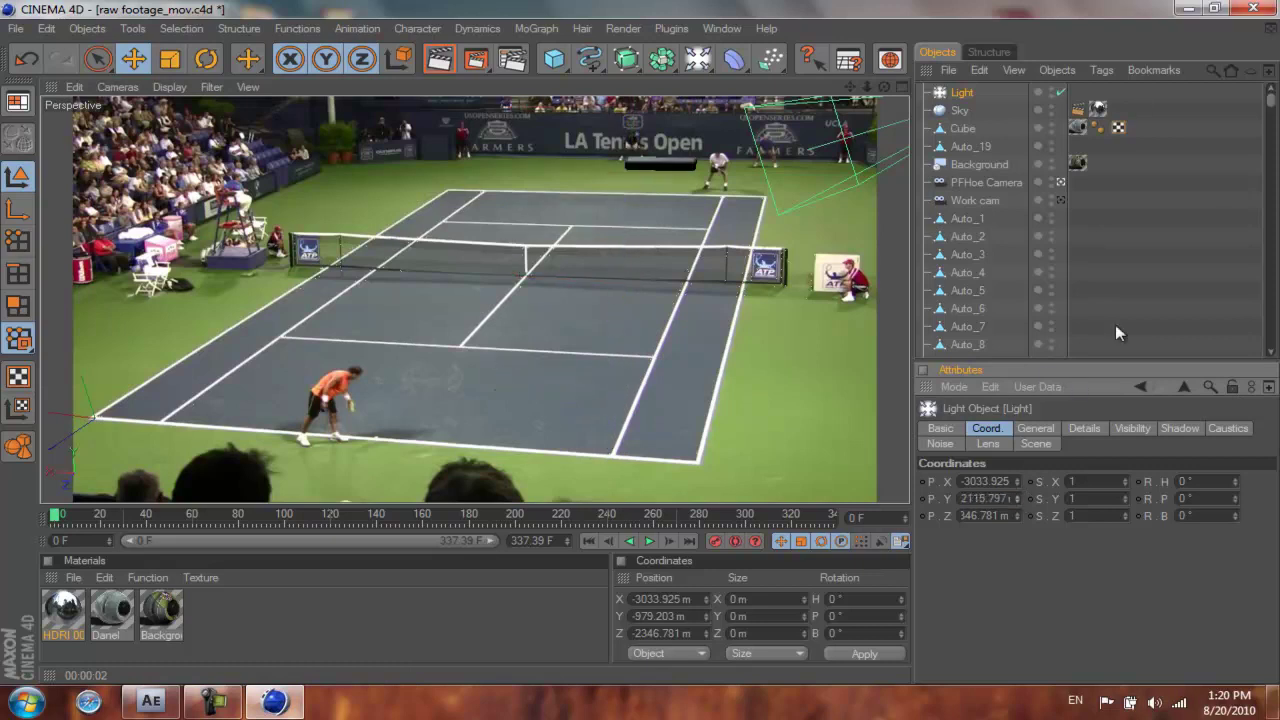
pyautogui.moveTo(1017, 497); pyautogui.dragTo(1016, 527)
pyautogui.moveTo(1025, 481); pyautogui.dragTo(1022, 508)
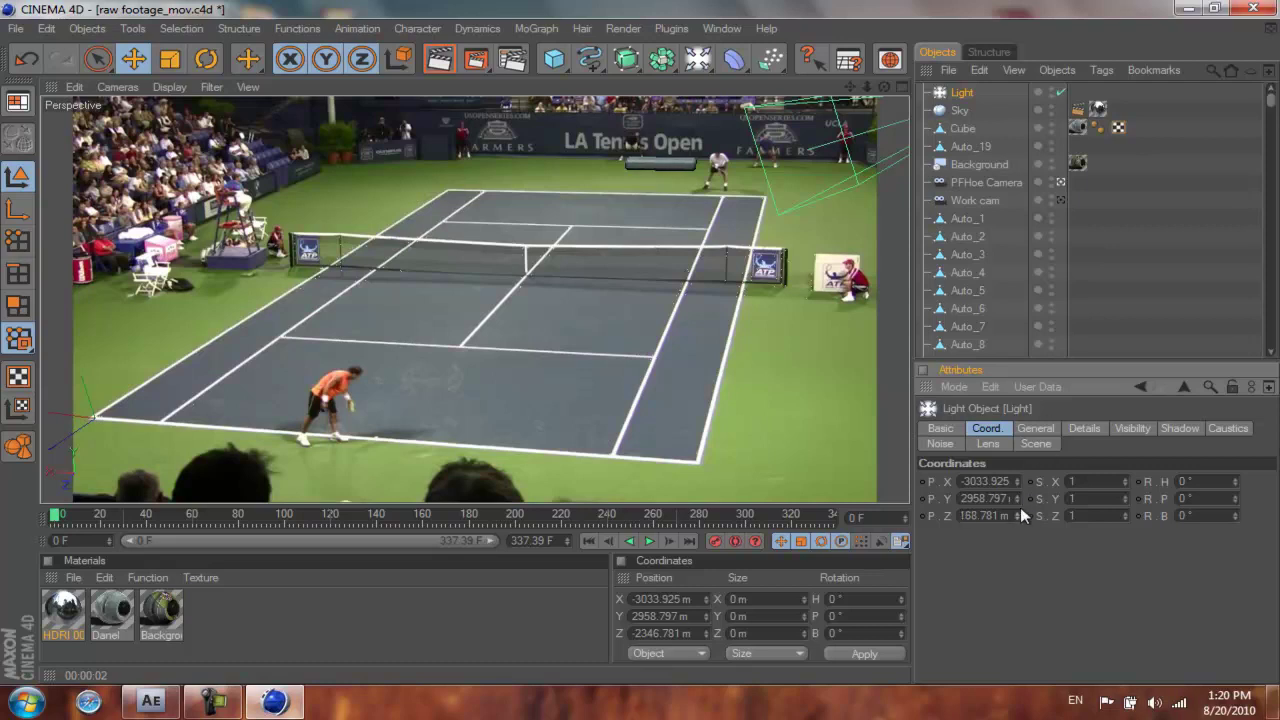
pyautogui.click(440, 60)
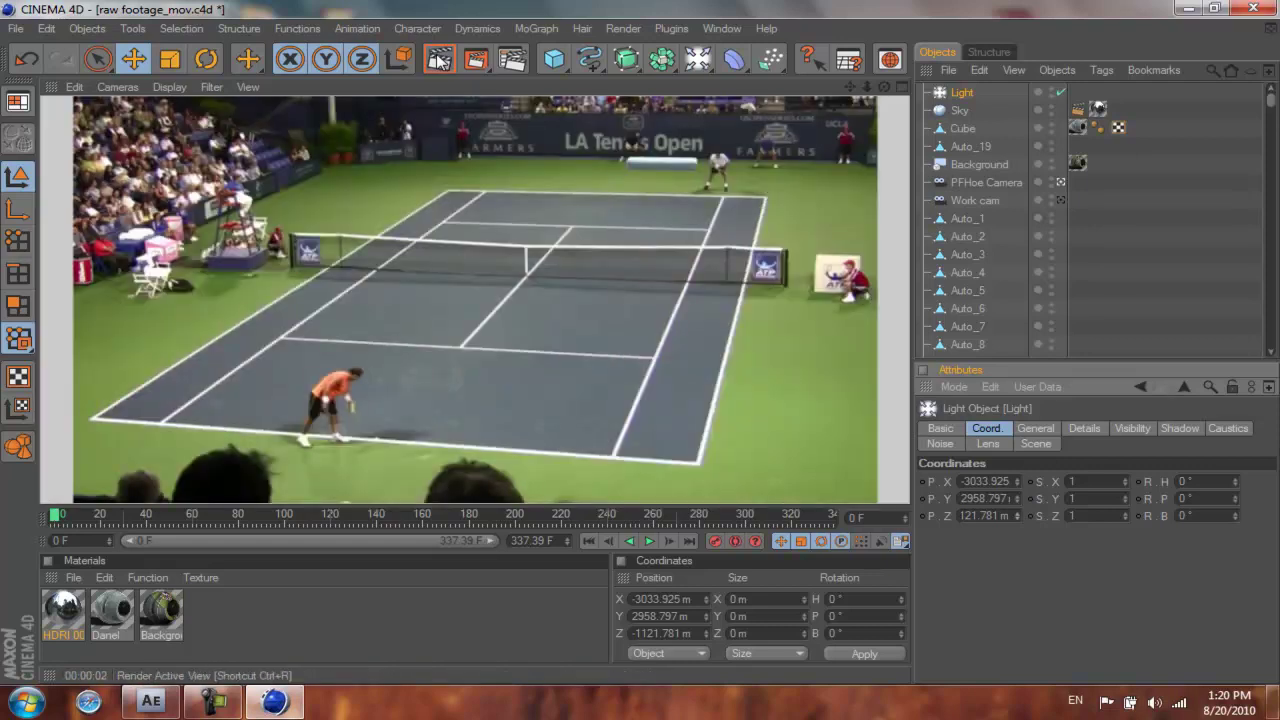
# Return to the editor view and select the Cube, undoing an accidental move.
pyautogui.click(637, 231)
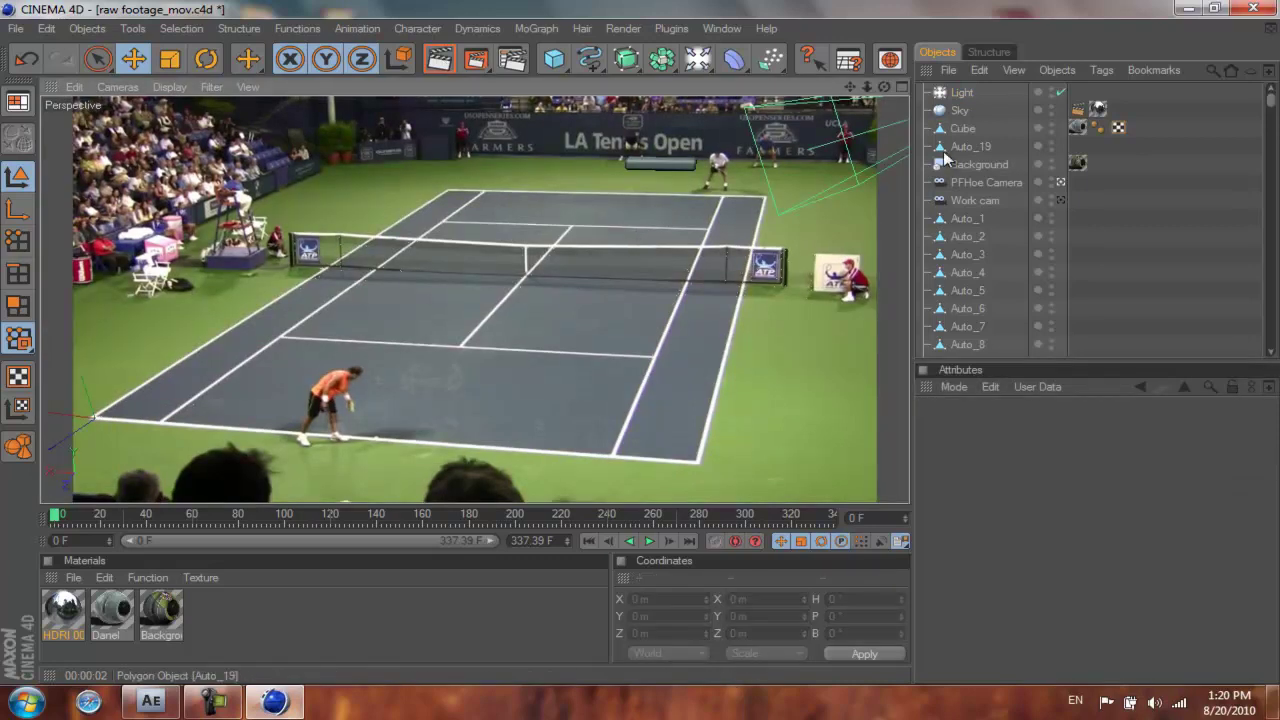
pyautogui.click(960, 128)
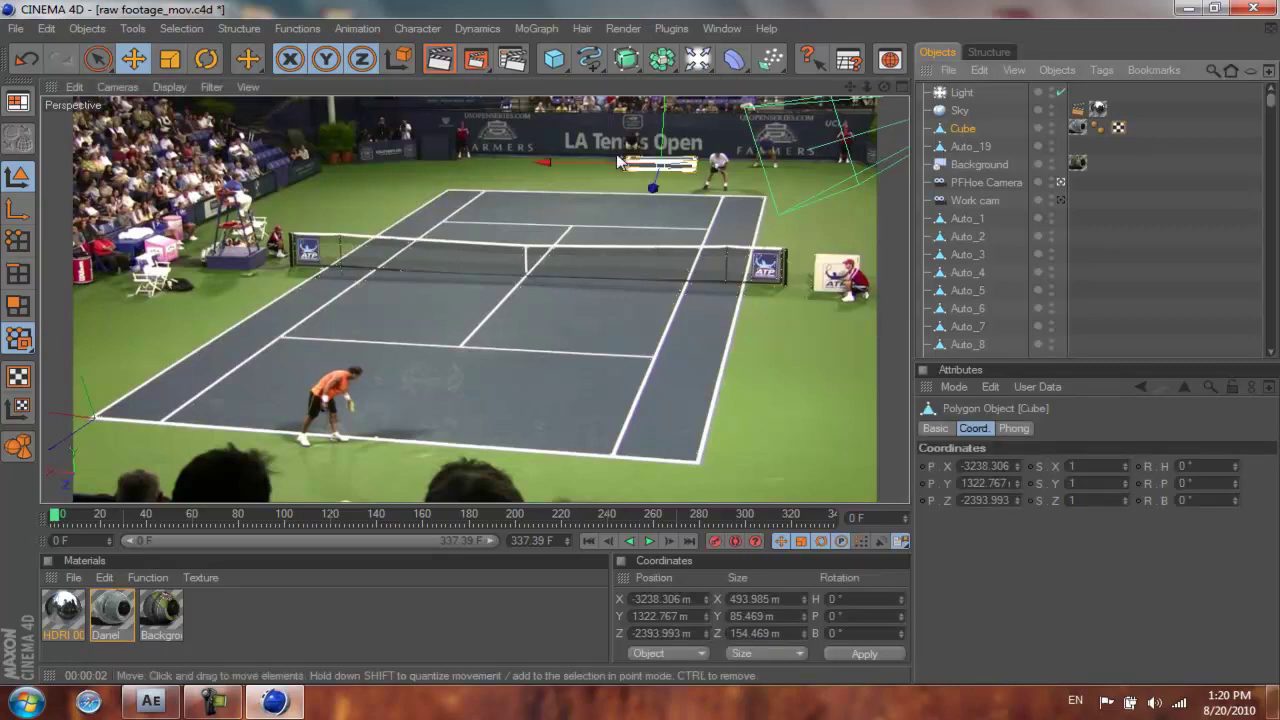
pyautogui.moveTo(617, 159); pyautogui.dragTo(631, 350)
pyautogui.hotkey('ctrl', 'z')
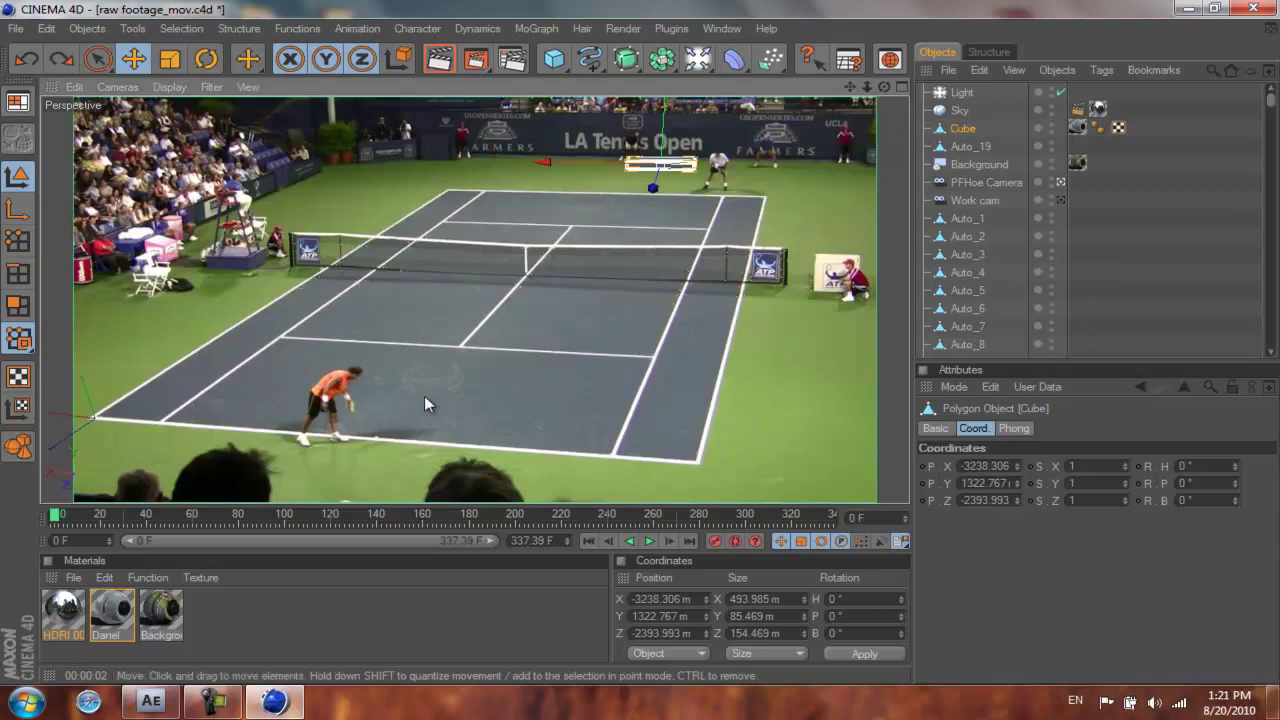
# Play and pause the first few frames, then switch to the After Effects project.
pyautogui.click(649, 541)
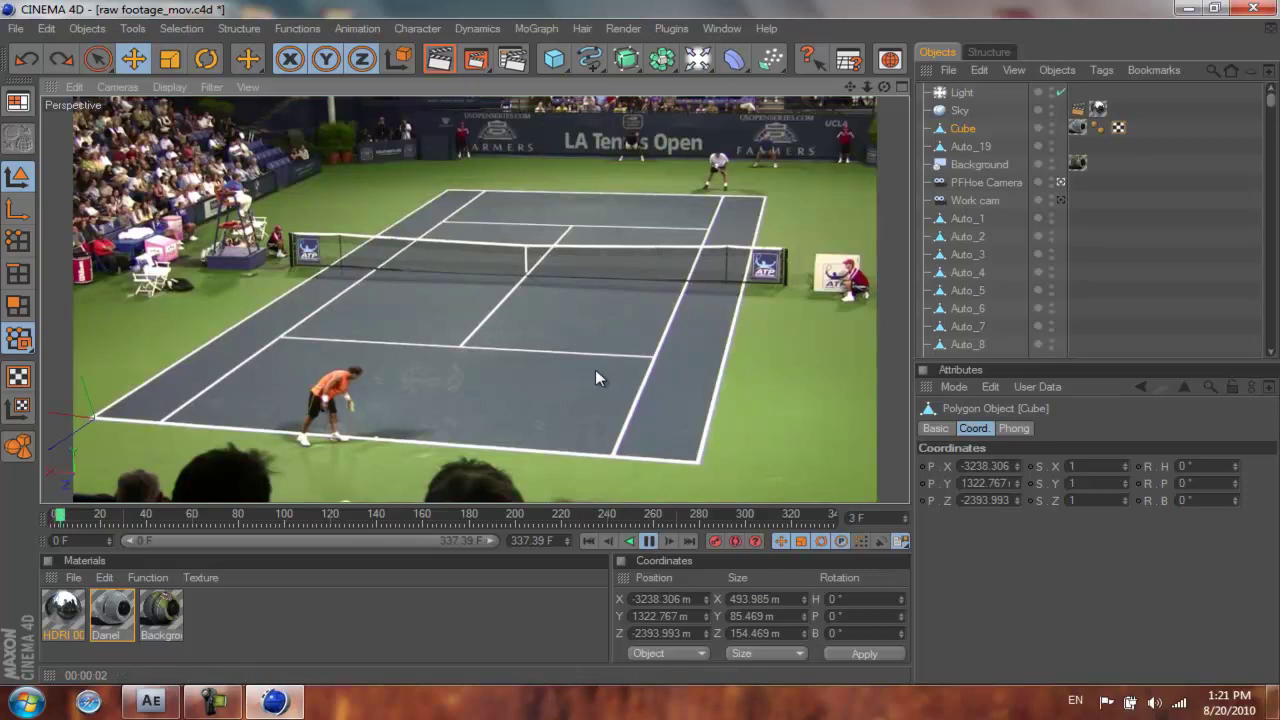
pyautogui.click(648, 541)
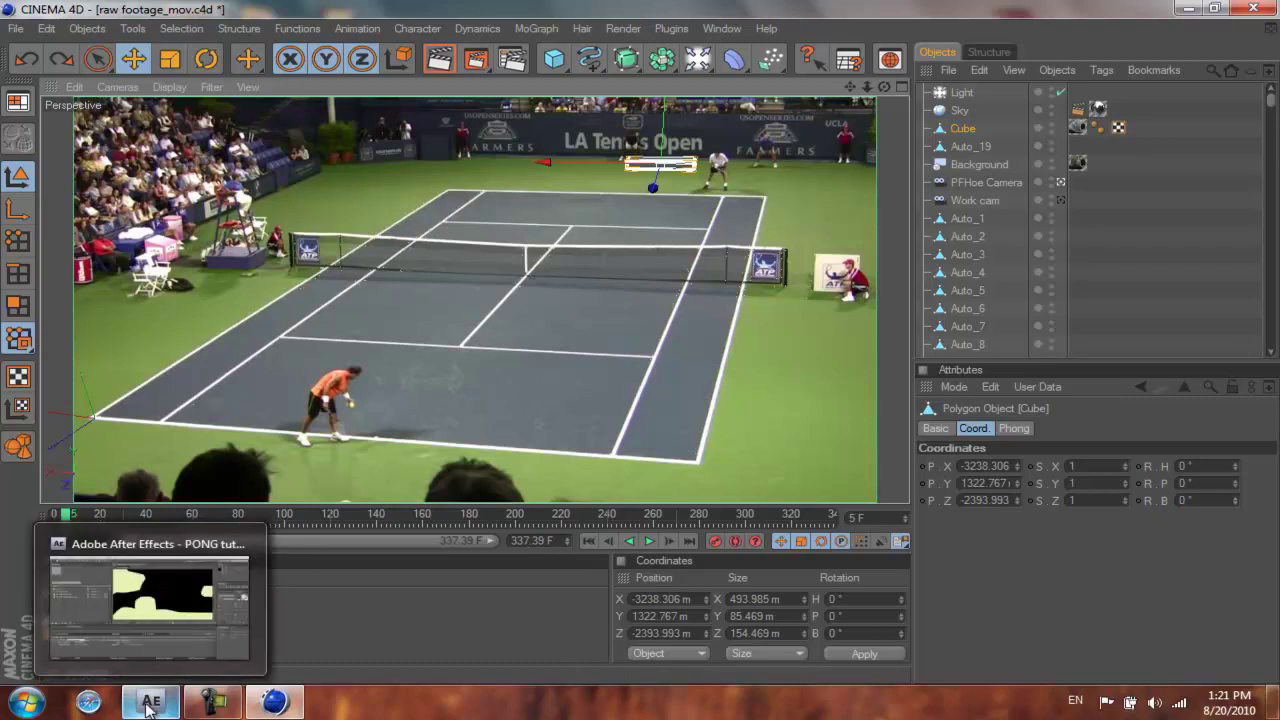
pyautogui.click(240, 626)
# Hide layers 1–7 in the Tennis Footage composition and scrub to frame 105.
pyautogui.click(51, 472)
pyautogui.moveTo(13, 630); pyautogui.dragTo(13, 530)
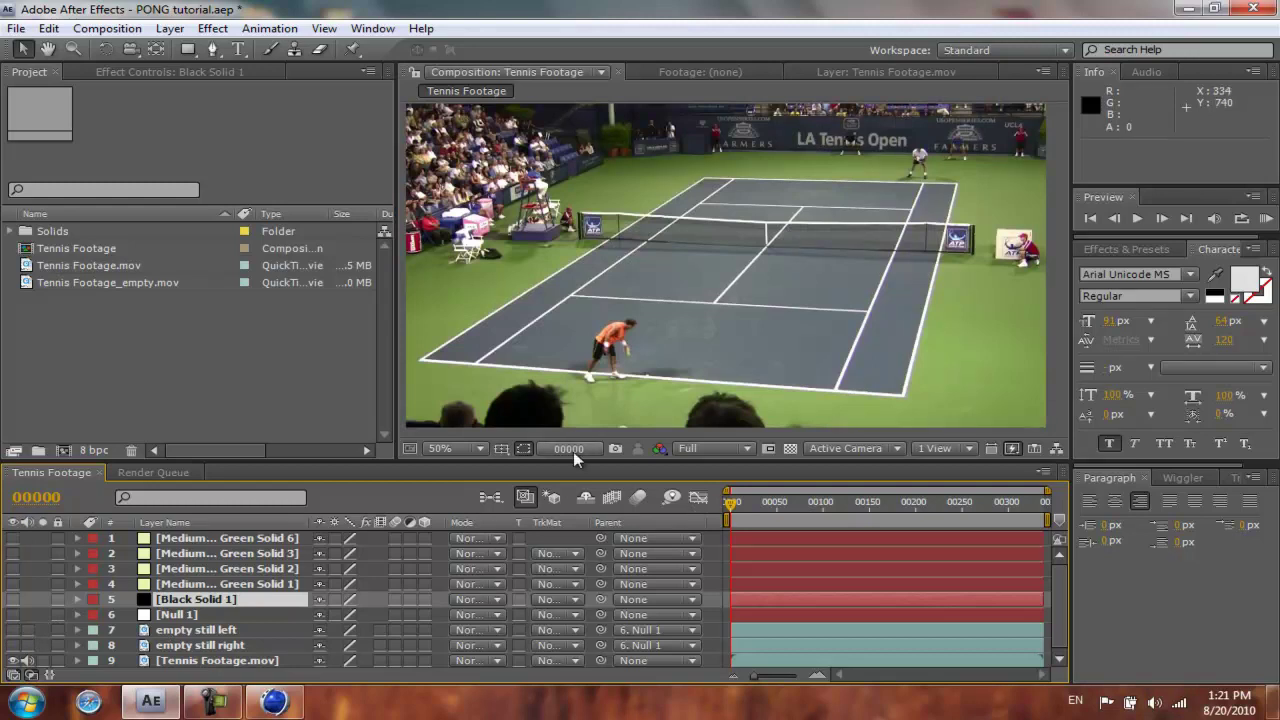
pyautogui.moveTo(731, 507); pyautogui.dragTo(825, 510)
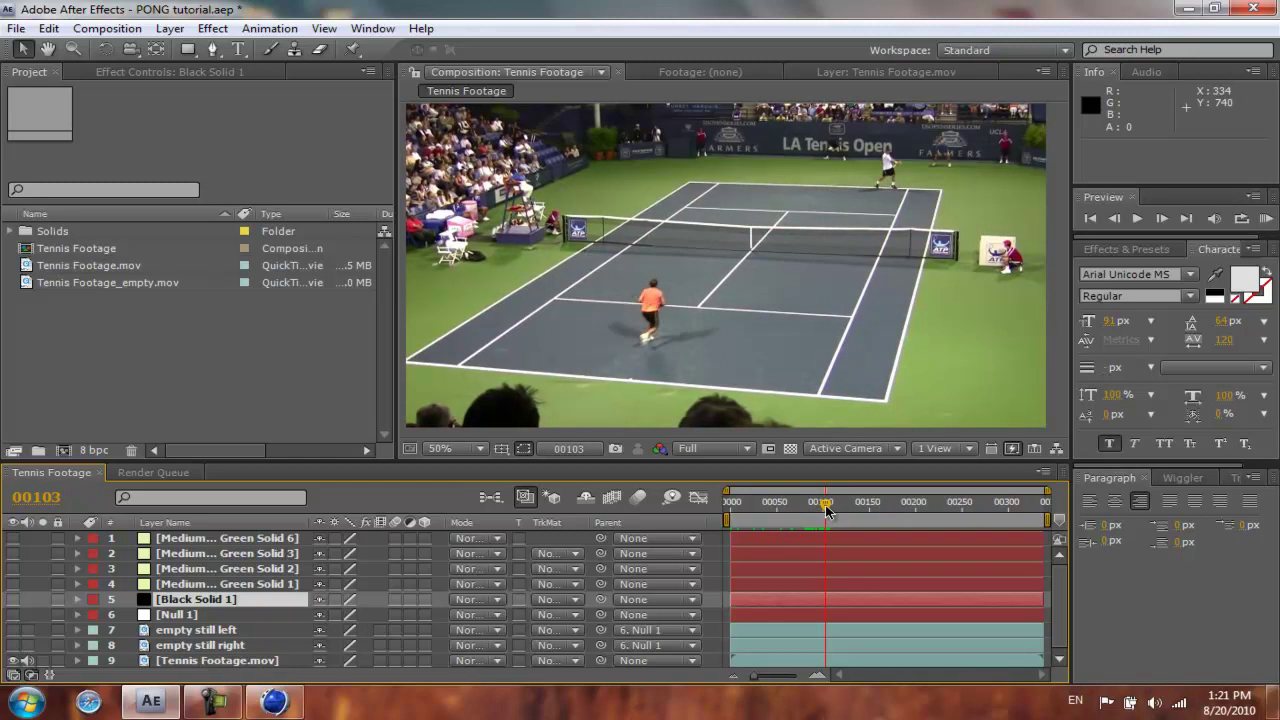
pyautogui.moveTo(825, 510)
pyautogui.mouseDown()
pyautogui.moveTo(770, 510)
pyautogui.moveTo(829, 513)
pyautogui.mouseUp()
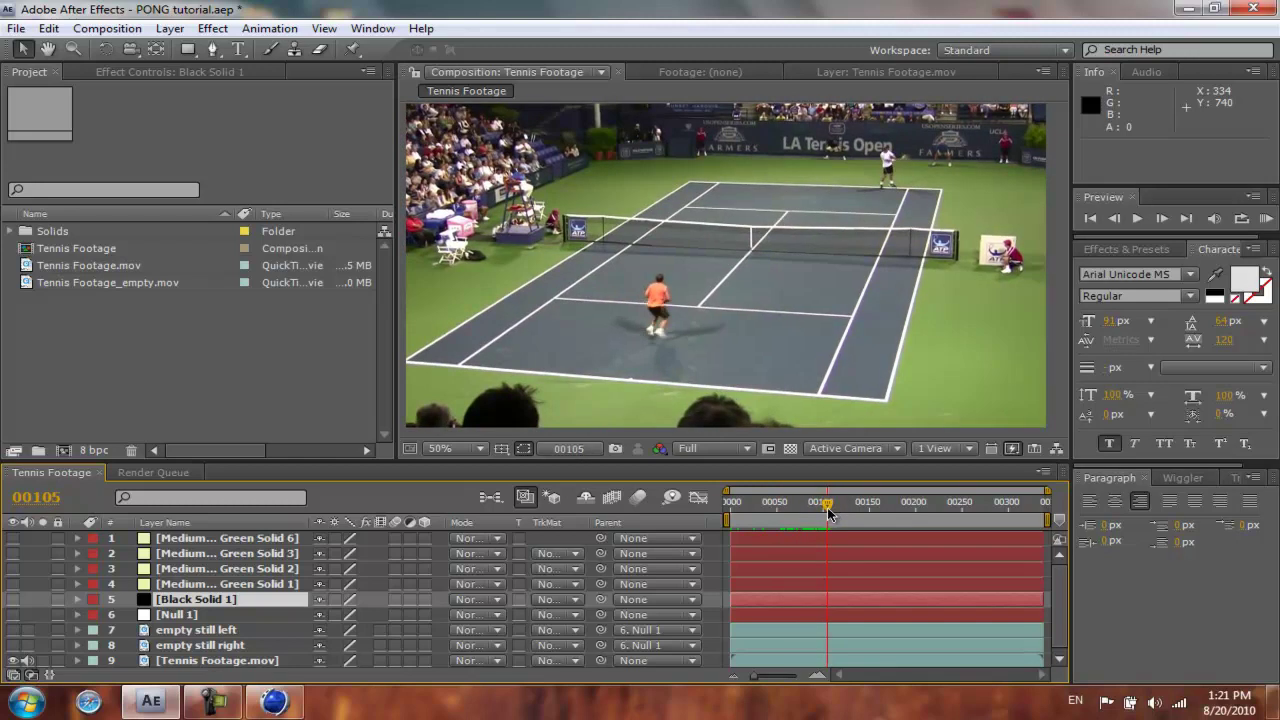
# Toggle the time display to timecode and back to frames, then return to Cinema 4D.
pyautogui.keyDown('ctrl'); pyautogui.click(568, 450); pyautogui.keyUp('ctrl')
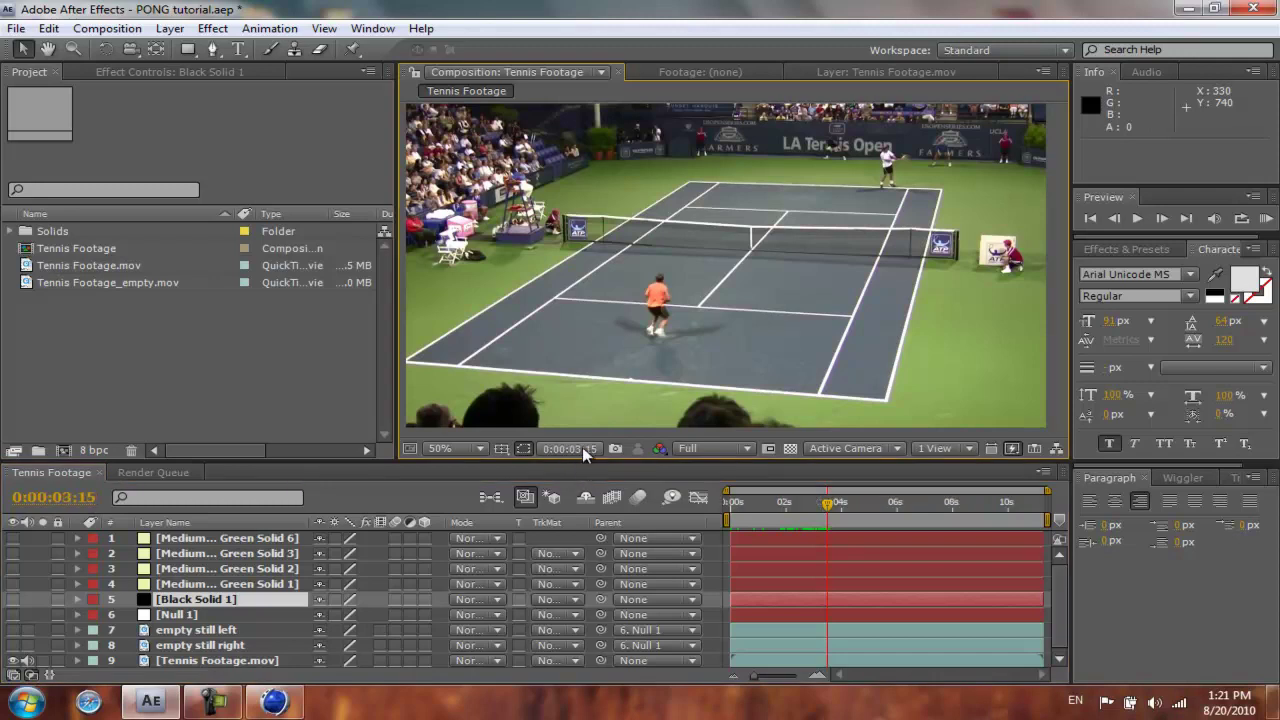
pyautogui.keyDown('ctrl'); pyautogui.click(568, 450); pyautogui.keyUp('ctrl')
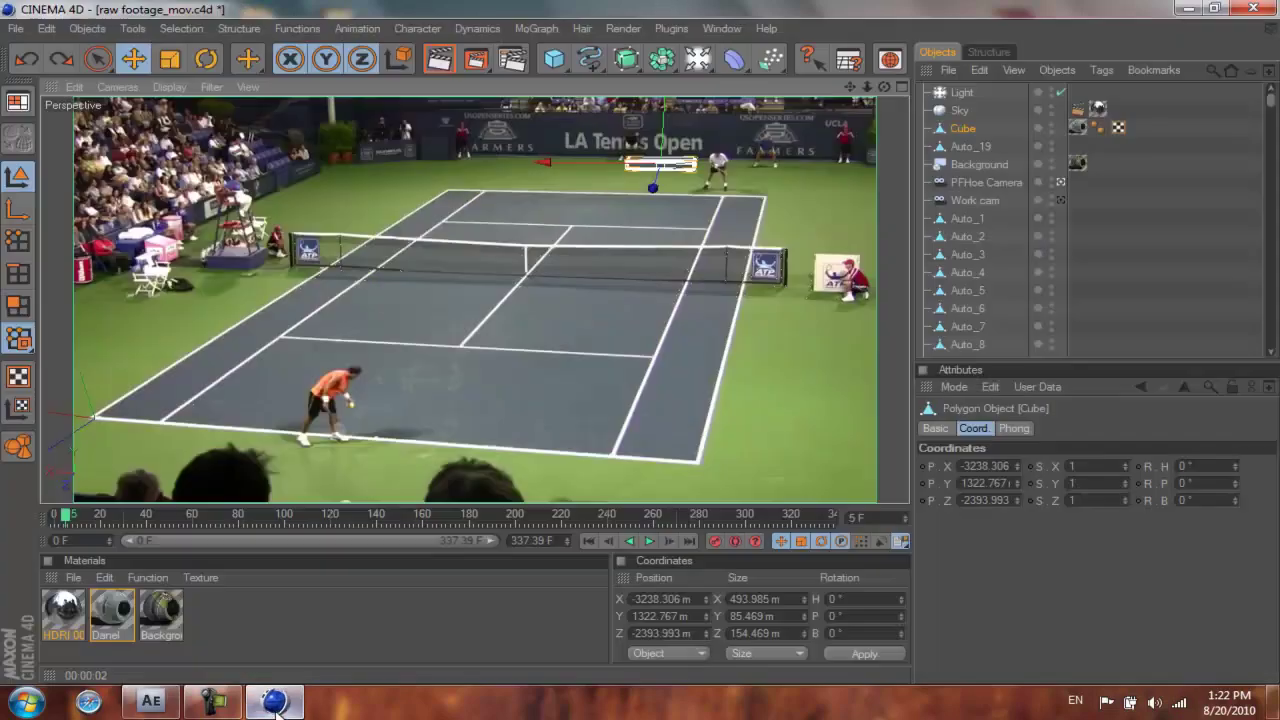
pyautogui.click(280, 702)
# Set a keyframe on the Cube's X position at frame 0.
pyautogui.moveTo(873, 519); pyautogui.dragTo(768, 519)
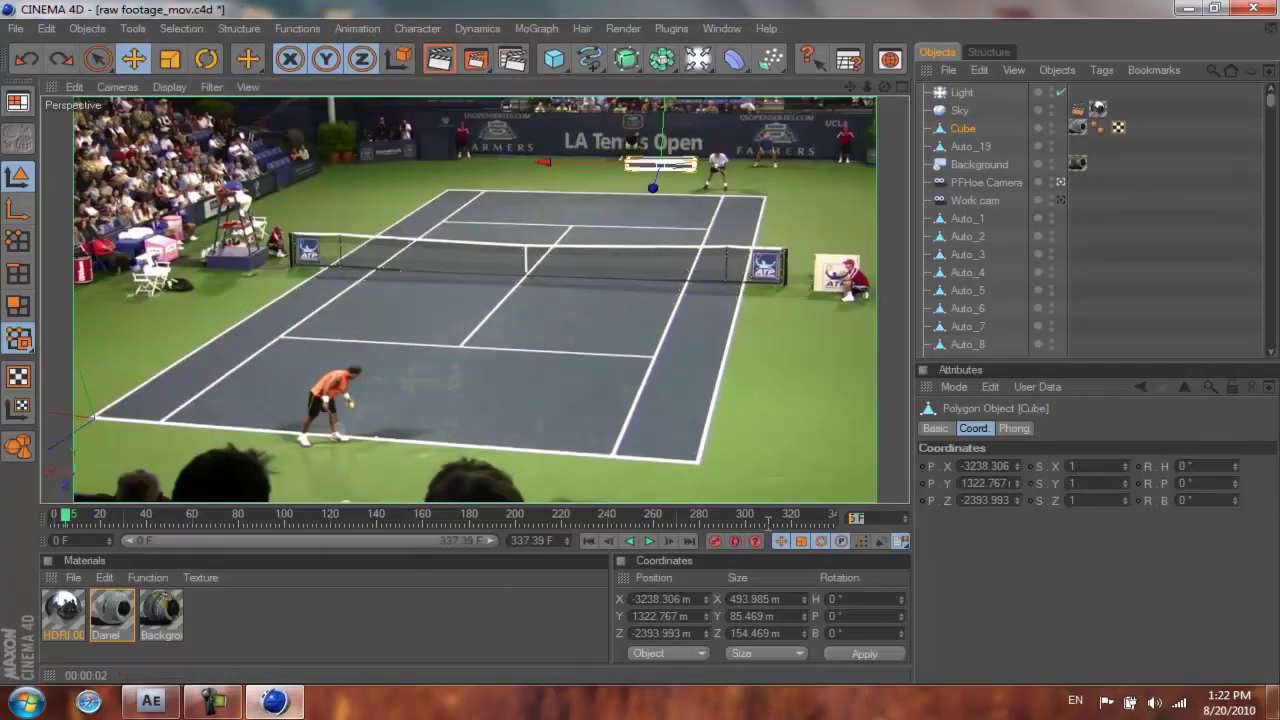
pyautogui.write('105')
pyautogui.press('Return')
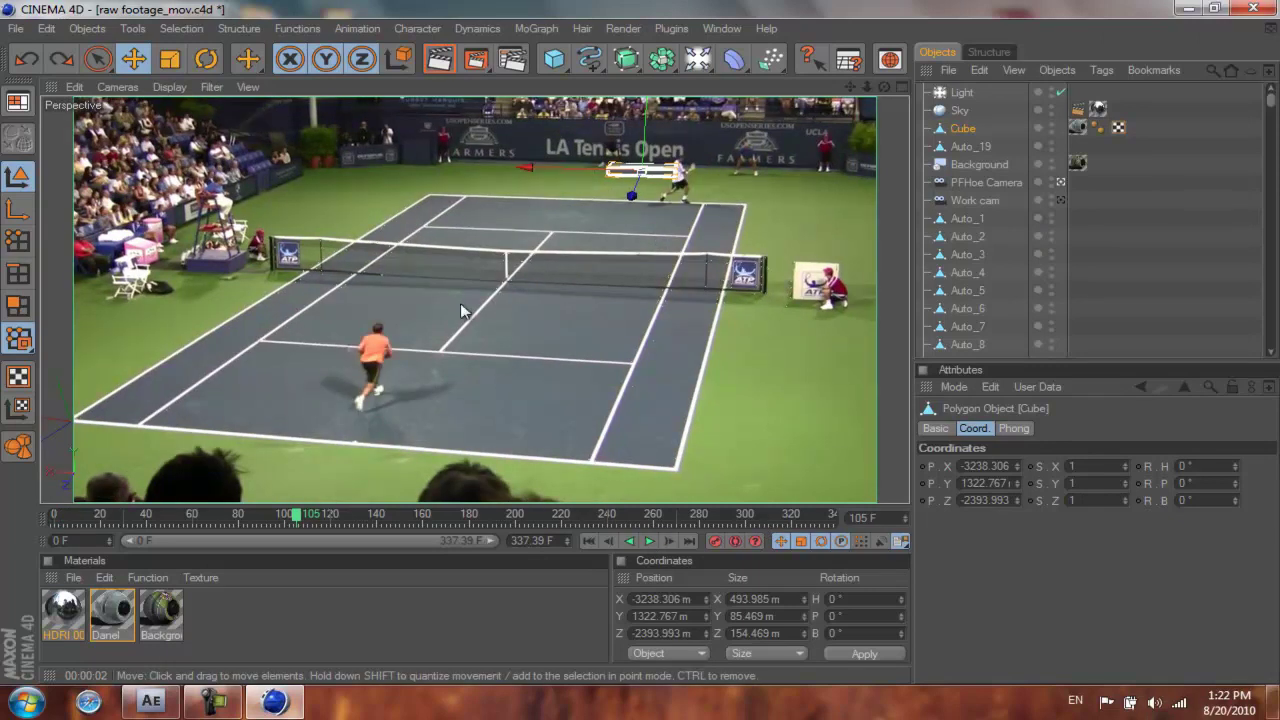
pyautogui.click(586, 540)
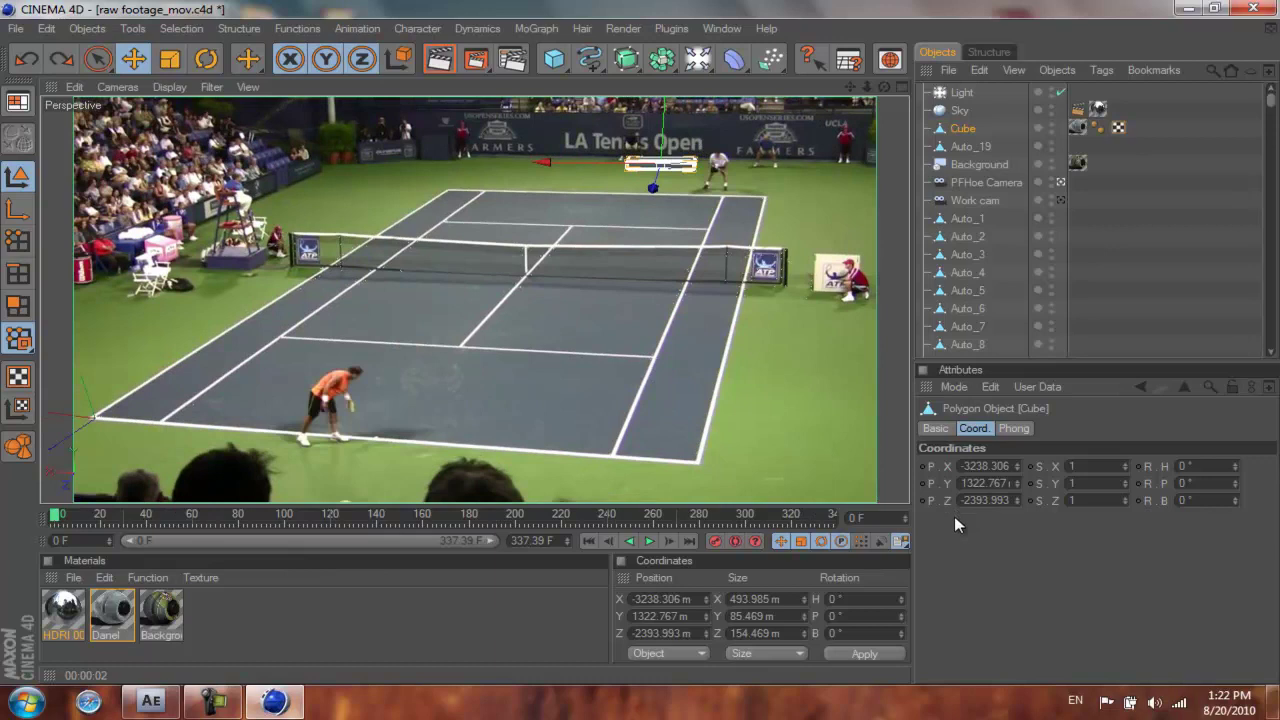
pyautogui.keyDown('ctrl'); pyautogui.click(923, 467); pyautogui.keyUp('ctrl')
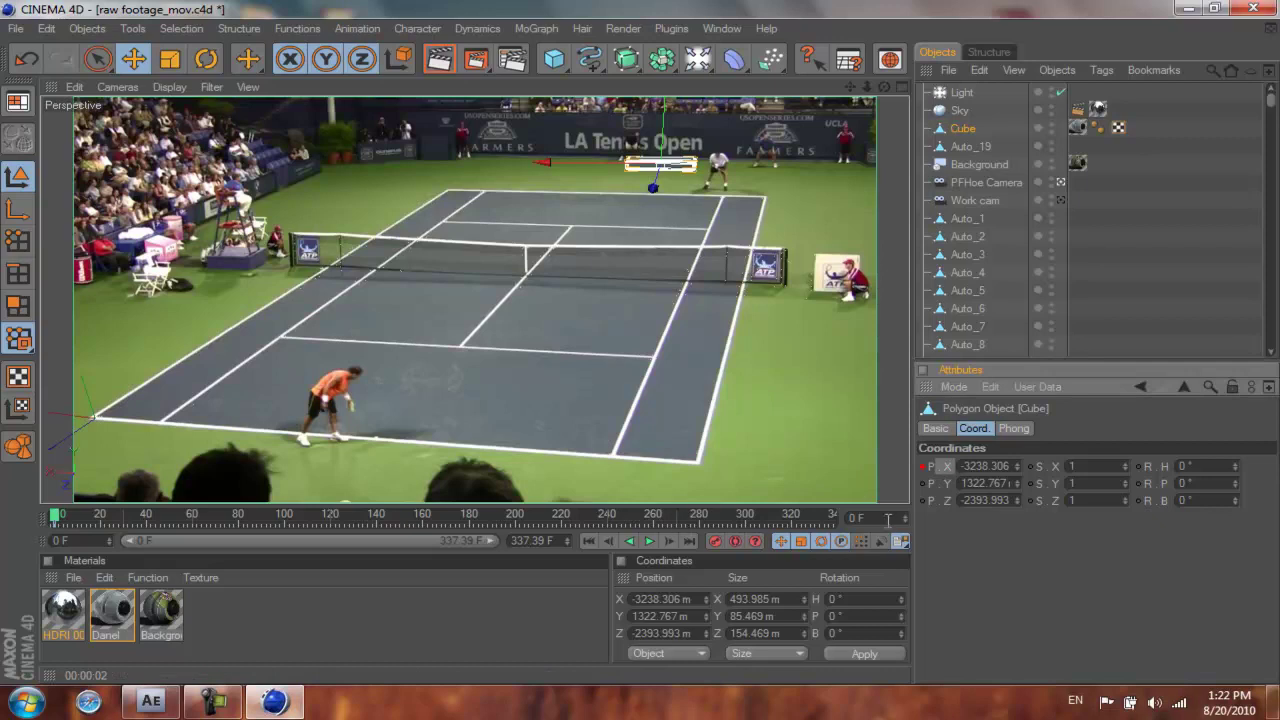
# At frame 105, move the Cube to X -3580.952 and keyframe its X position.
pyautogui.click(855, 518)
pyautogui.write('105')
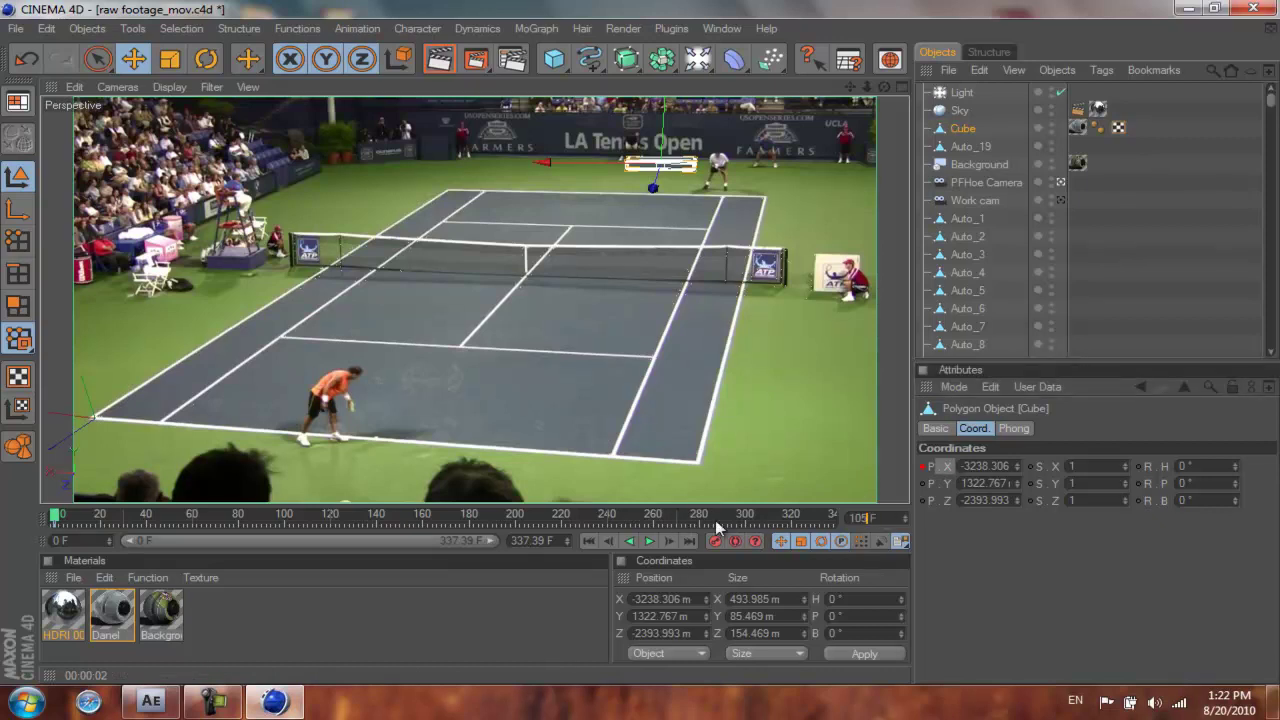
pyautogui.press('Return')
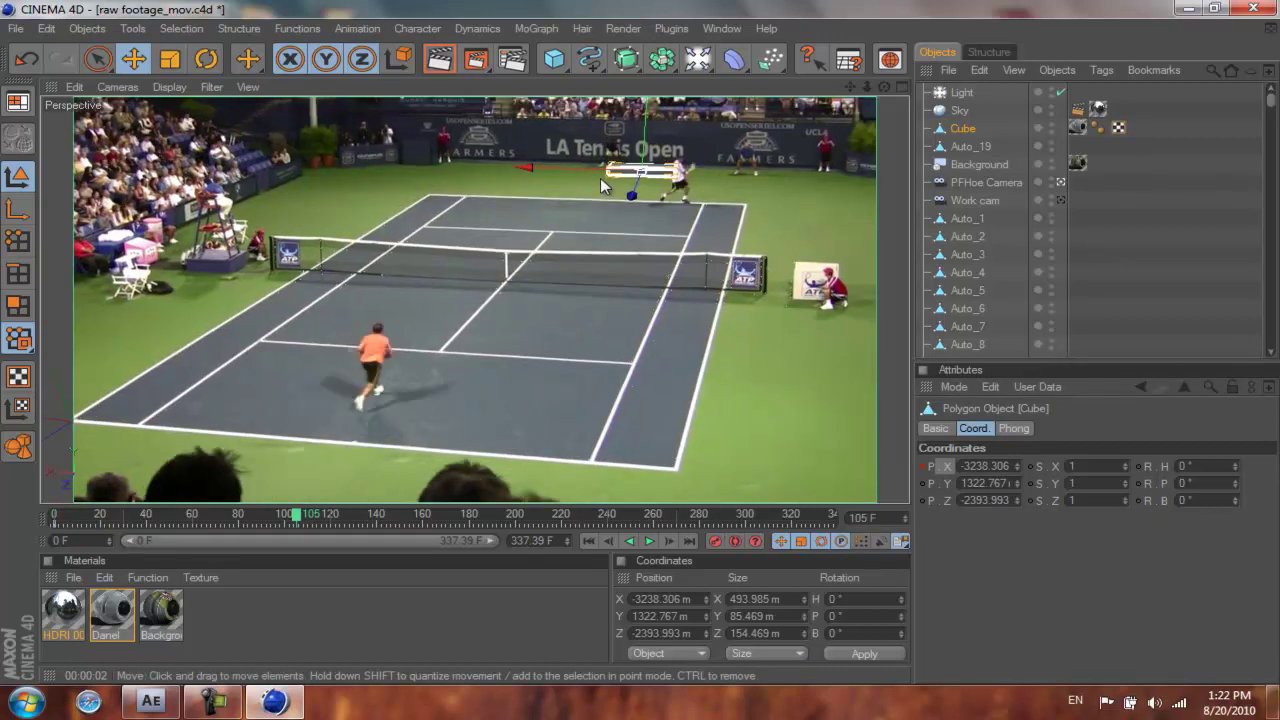
pyautogui.moveTo(583, 169); pyautogui.dragTo(643, 350)
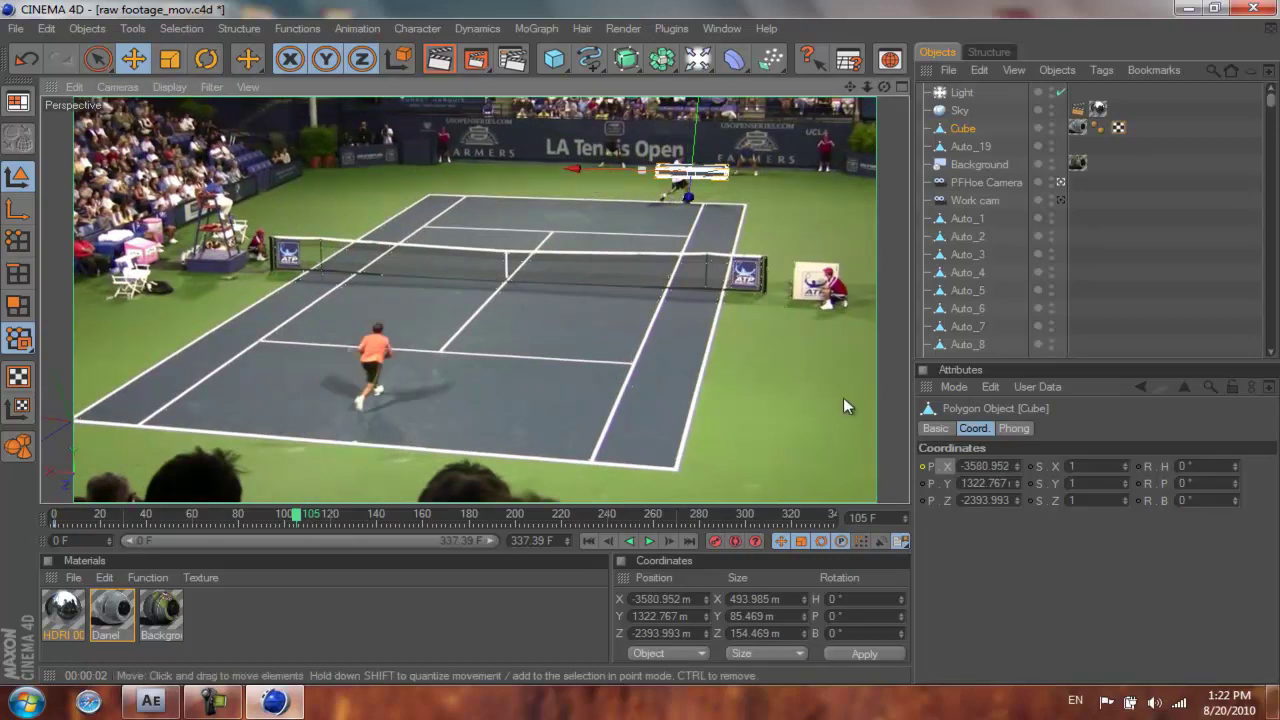
pyautogui.click(922, 467)
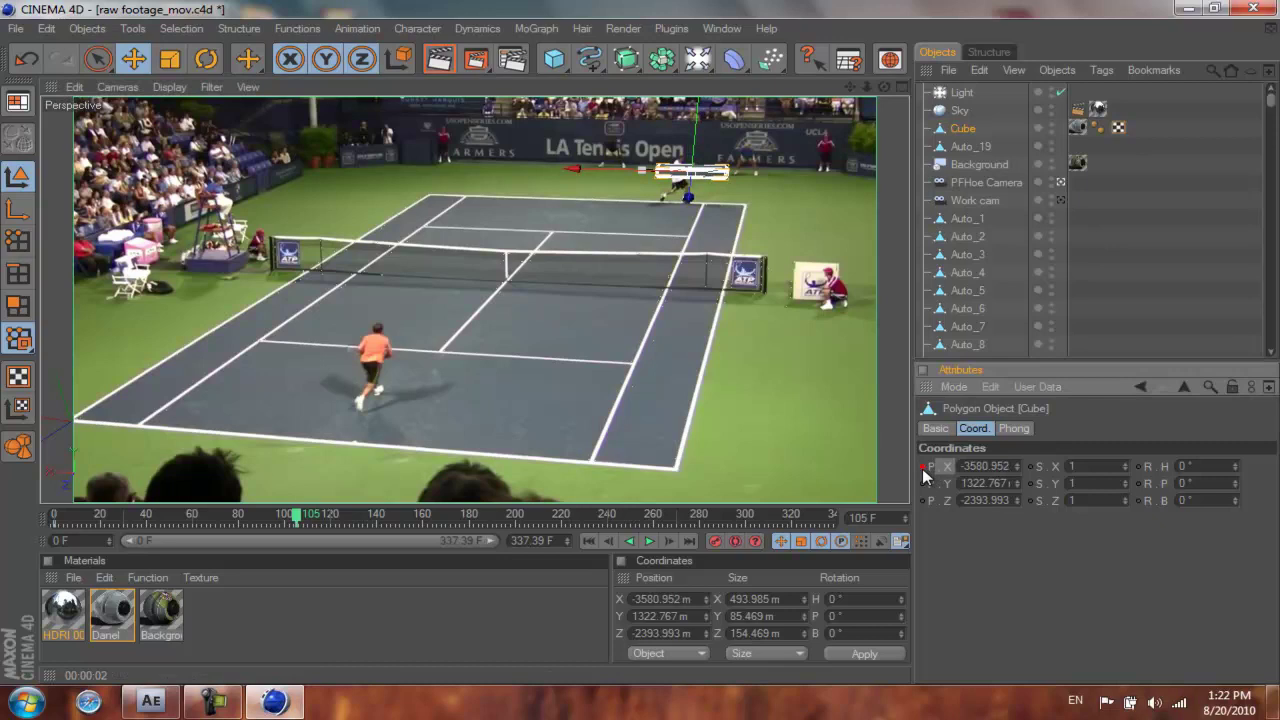
# Move the current time to frame 115.
pyautogui.click(857, 517)
pyautogui.doubleClick(859, 518)
pyautogui.click(856, 517)
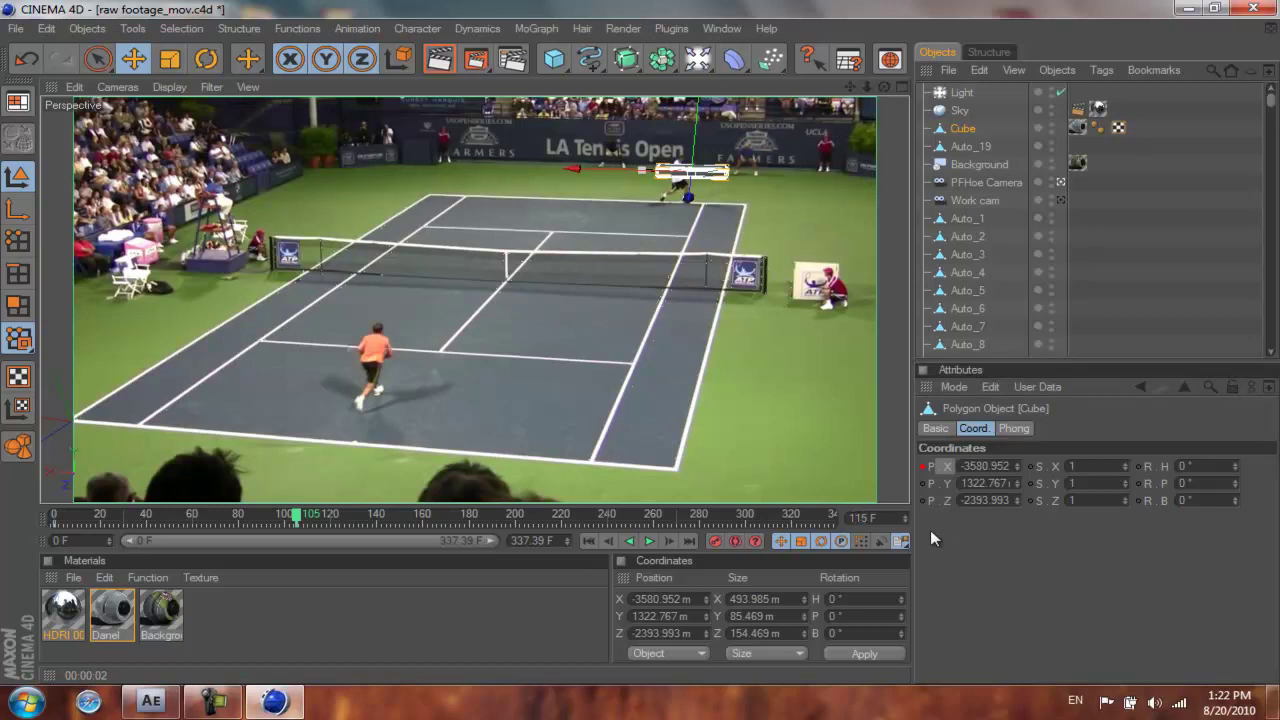
pyautogui.click(968, 490)
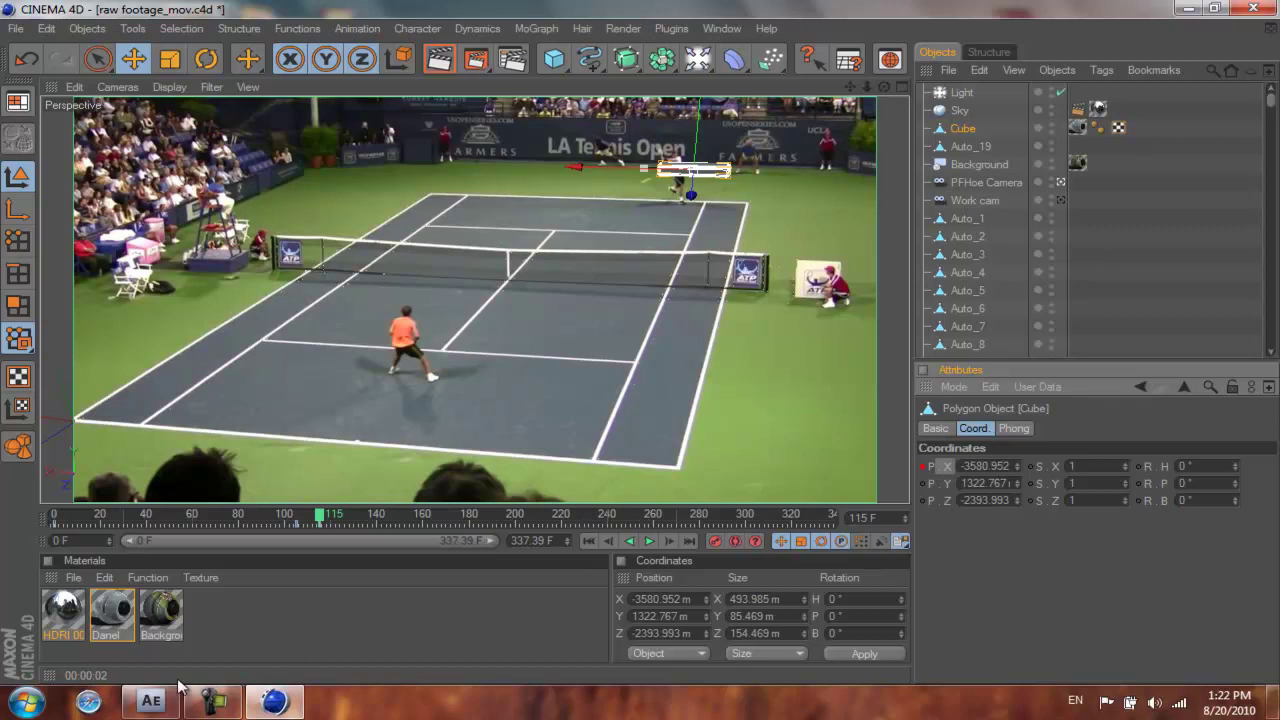
# In After Effects, advance the Tennis Footage composition to frame 168.
pyautogui.click(151, 700)
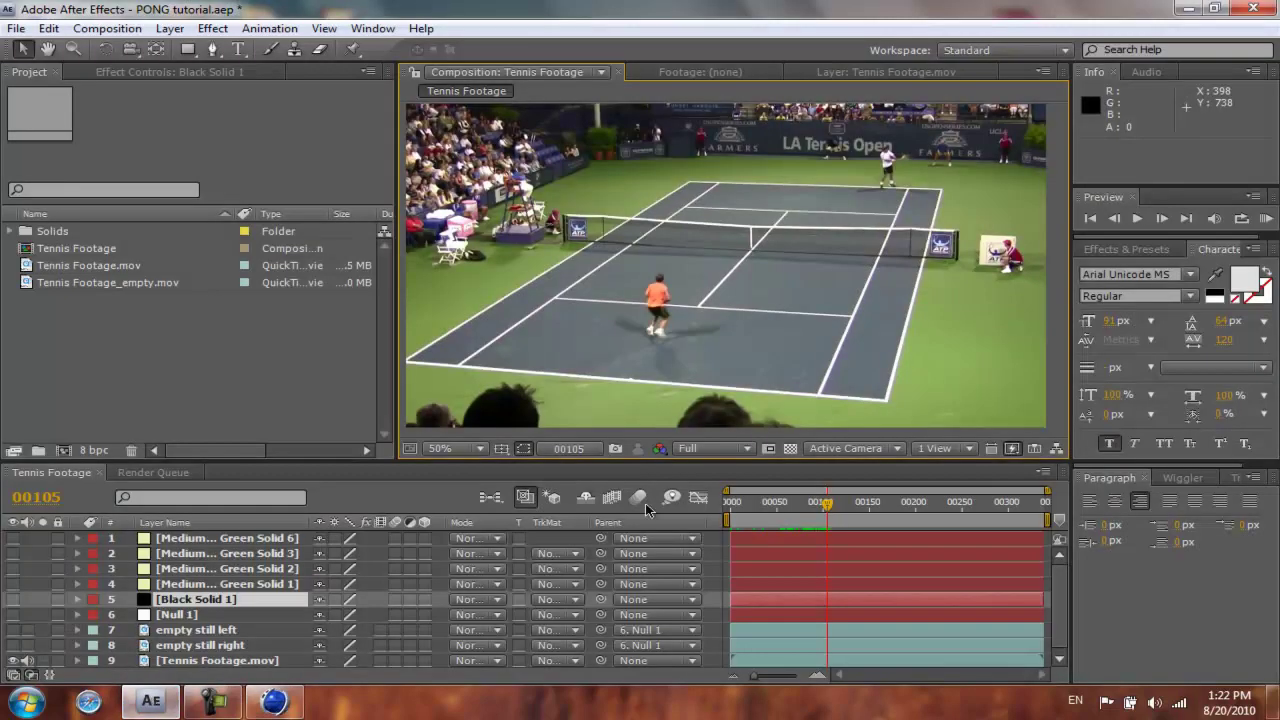
pyautogui.moveTo(827, 503); pyautogui.dragTo(888, 506)
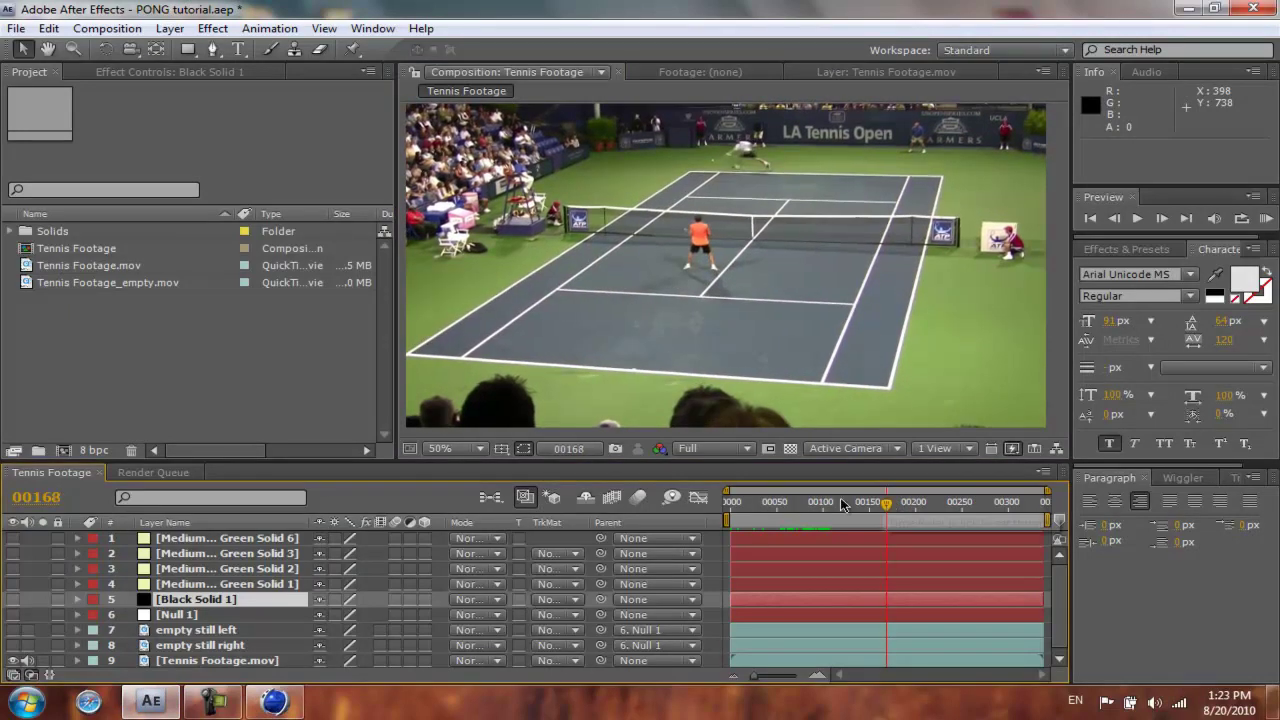
# At frame 168, move the Cube left and keyframe its X position at -1996.245.
pyautogui.click(276, 702)
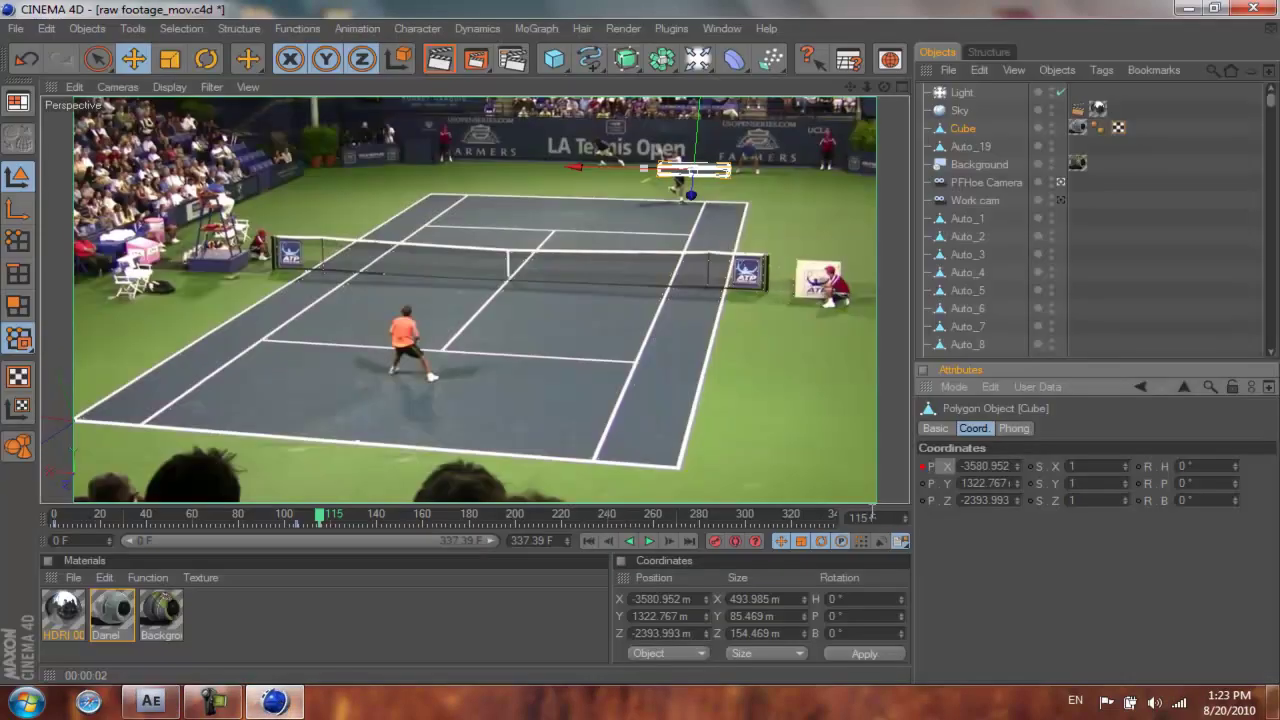
pyautogui.press('BackSpace')
pyautogui.press('Return')
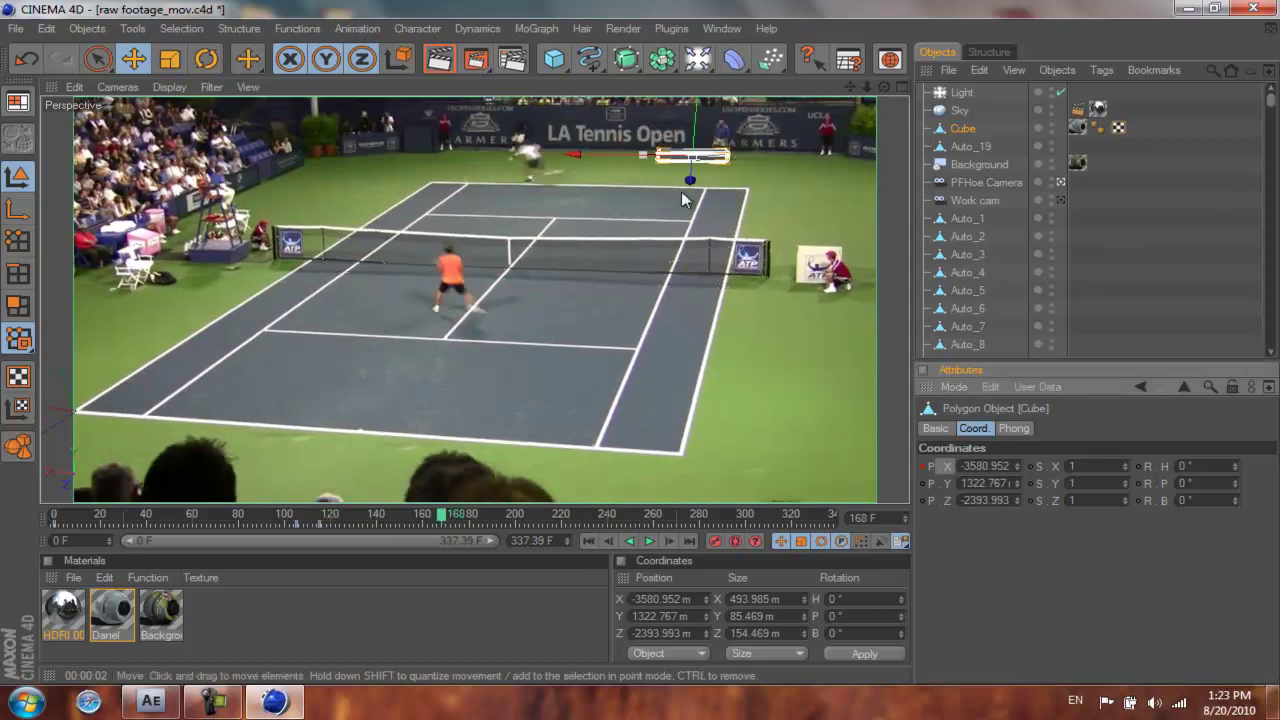
pyautogui.moveTo(853, 352); pyautogui.dragTo(641, 348)
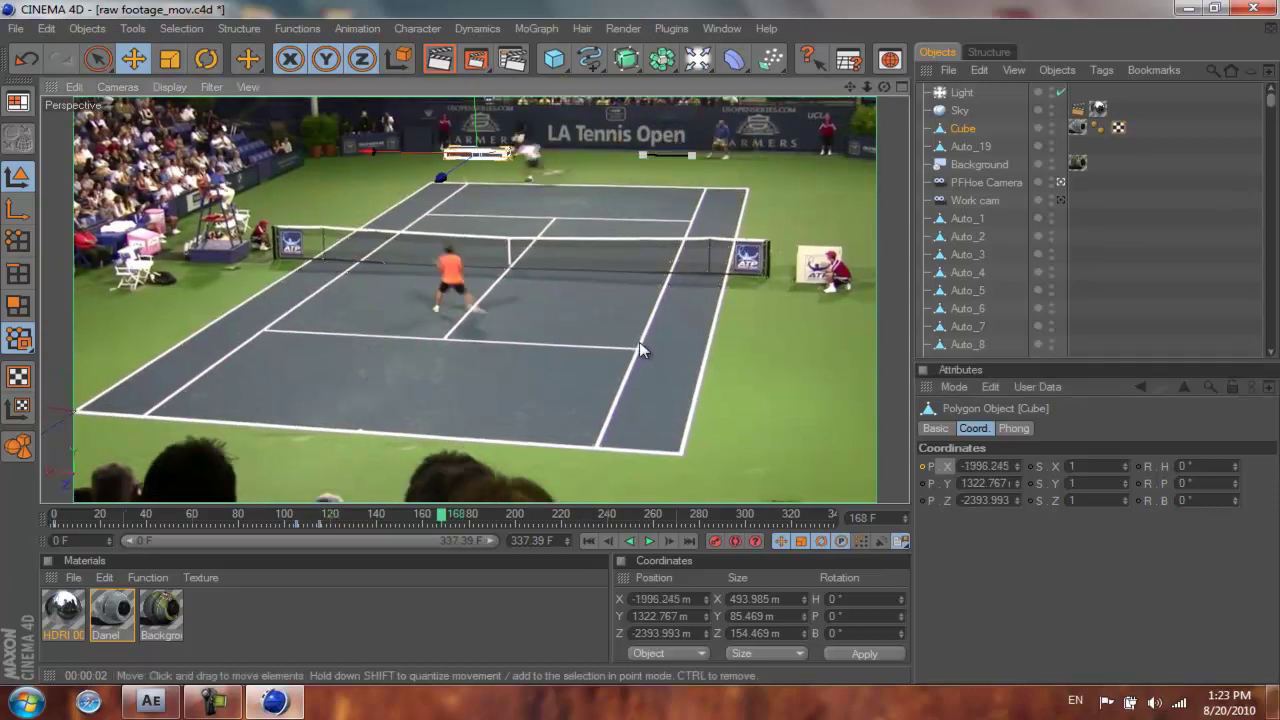
pyautogui.click(922, 467)
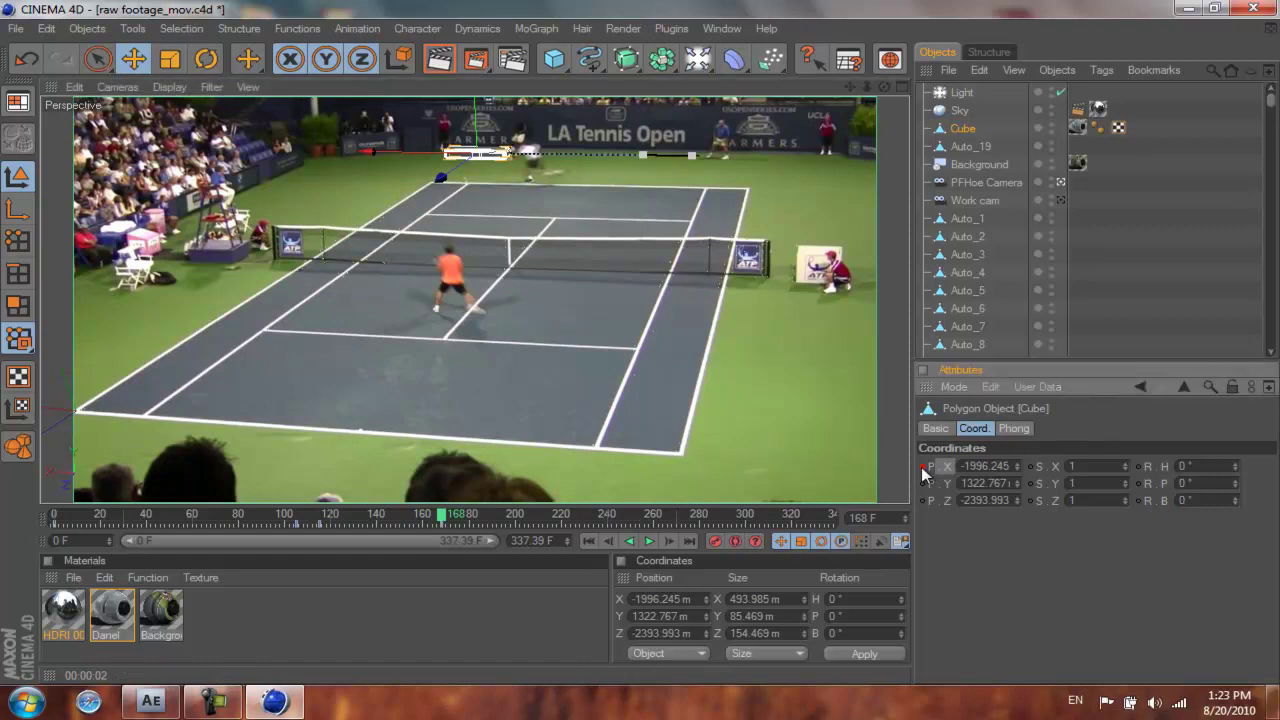
# Change the current frame from 168 to 178.
pyautogui.click(857, 517)
pyautogui.write('7')
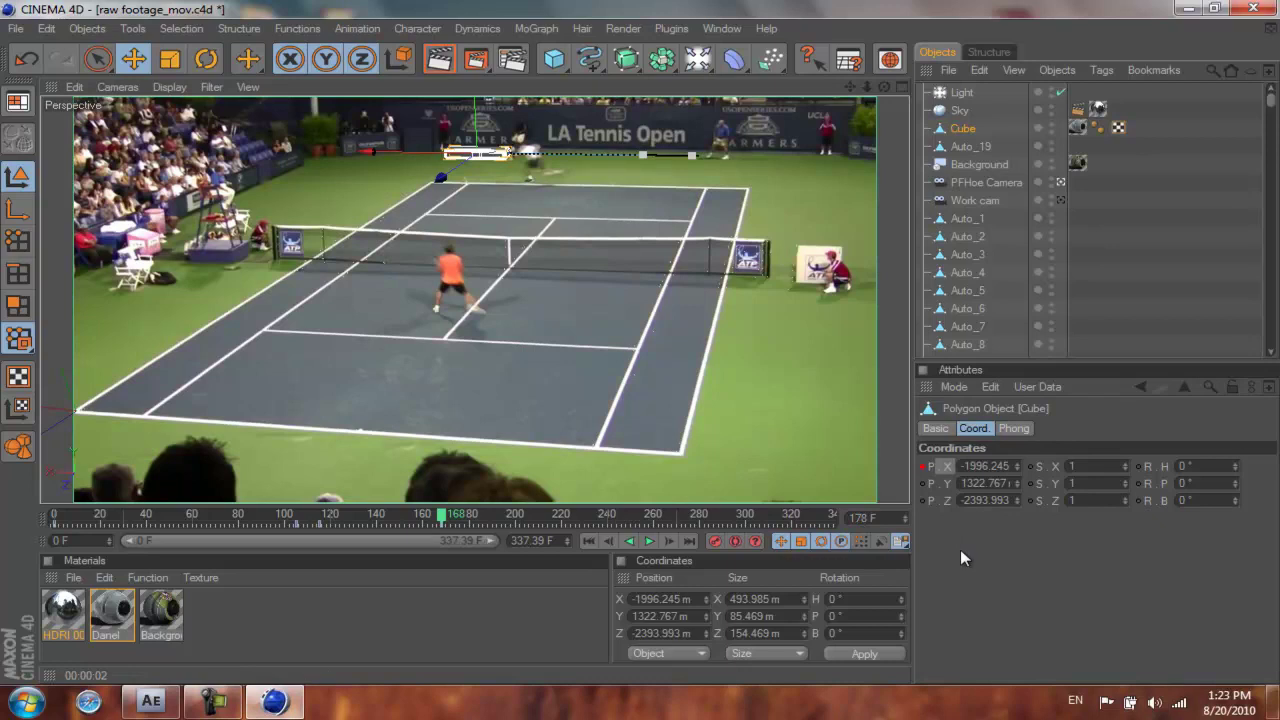
pyautogui.click(959, 536)
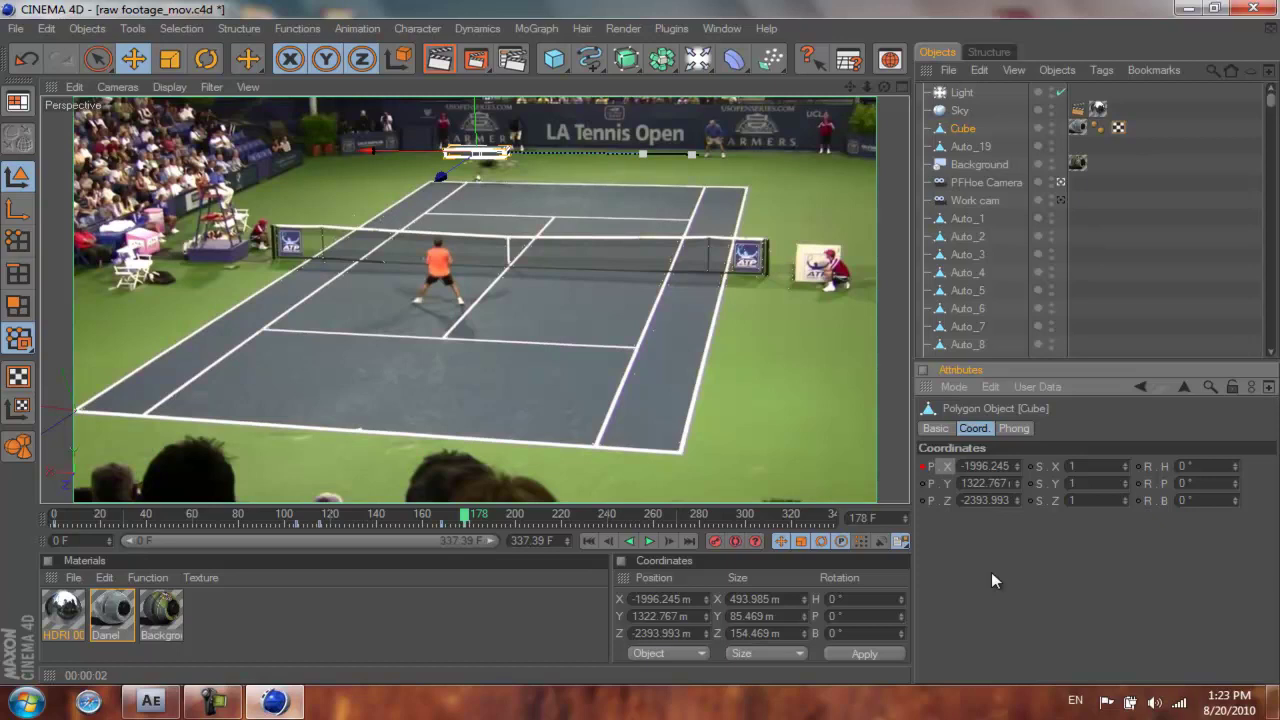
# Hide the Background tennis footage in the viewport, play the cube's motion, and scrub back near frame 0.
pyautogui.click(1051, 159)
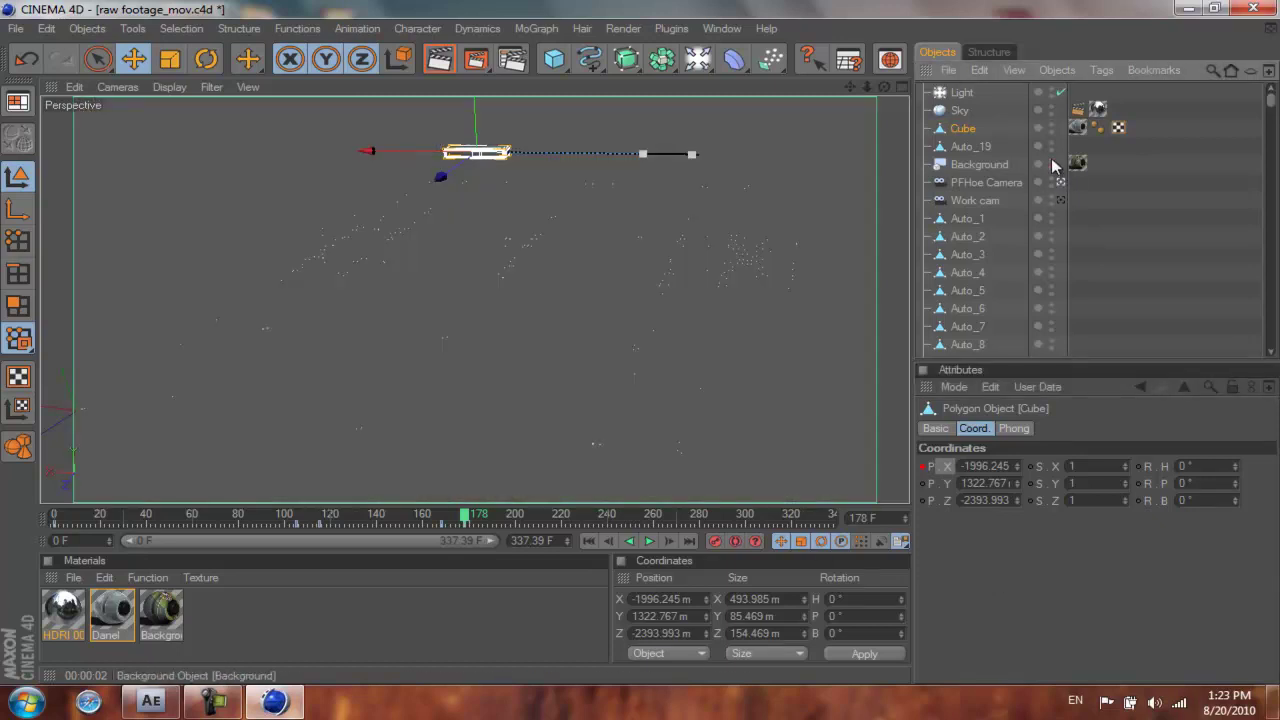
pyautogui.click(591, 541)
pyautogui.click(649, 541)
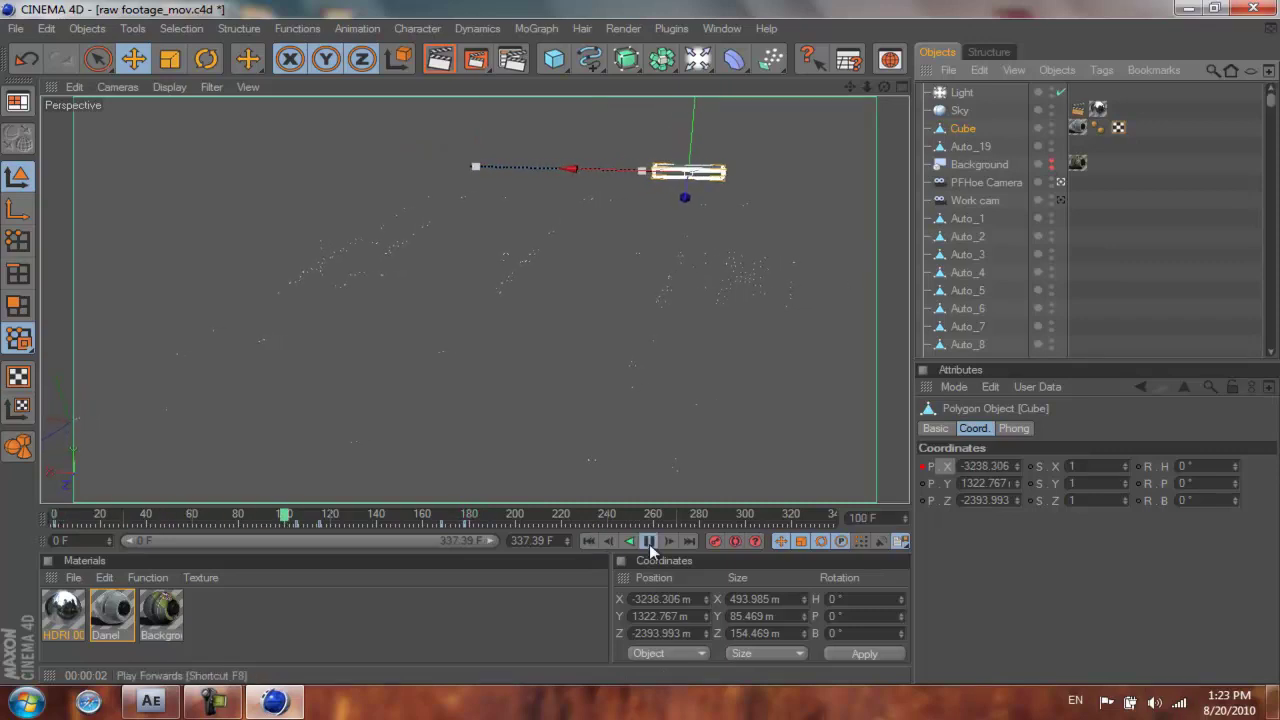
pyautogui.moveTo(104, 516); pyautogui.dragTo(53, 530)
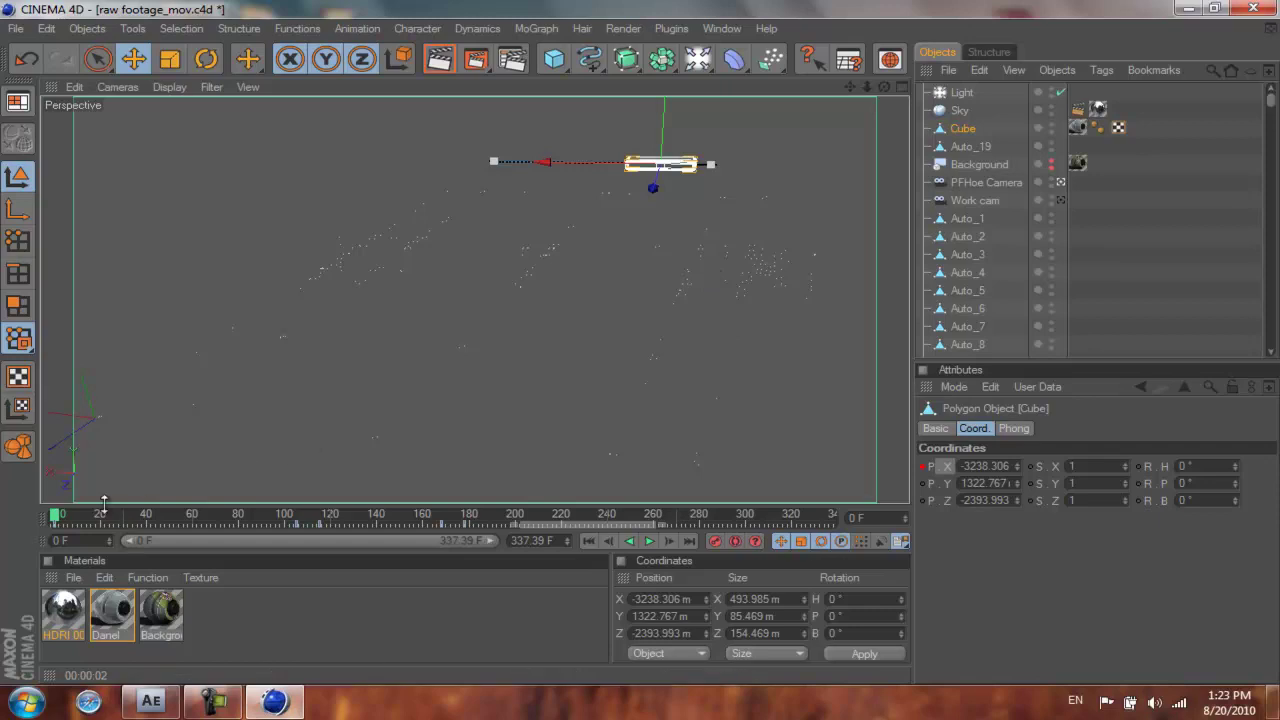
pyautogui.moveTo(125, 517)
pyautogui.mouseDown()
pyautogui.moveTo(253, 519)
pyautogui.moveTo(106, 520)
pyautogui.mouseUp()
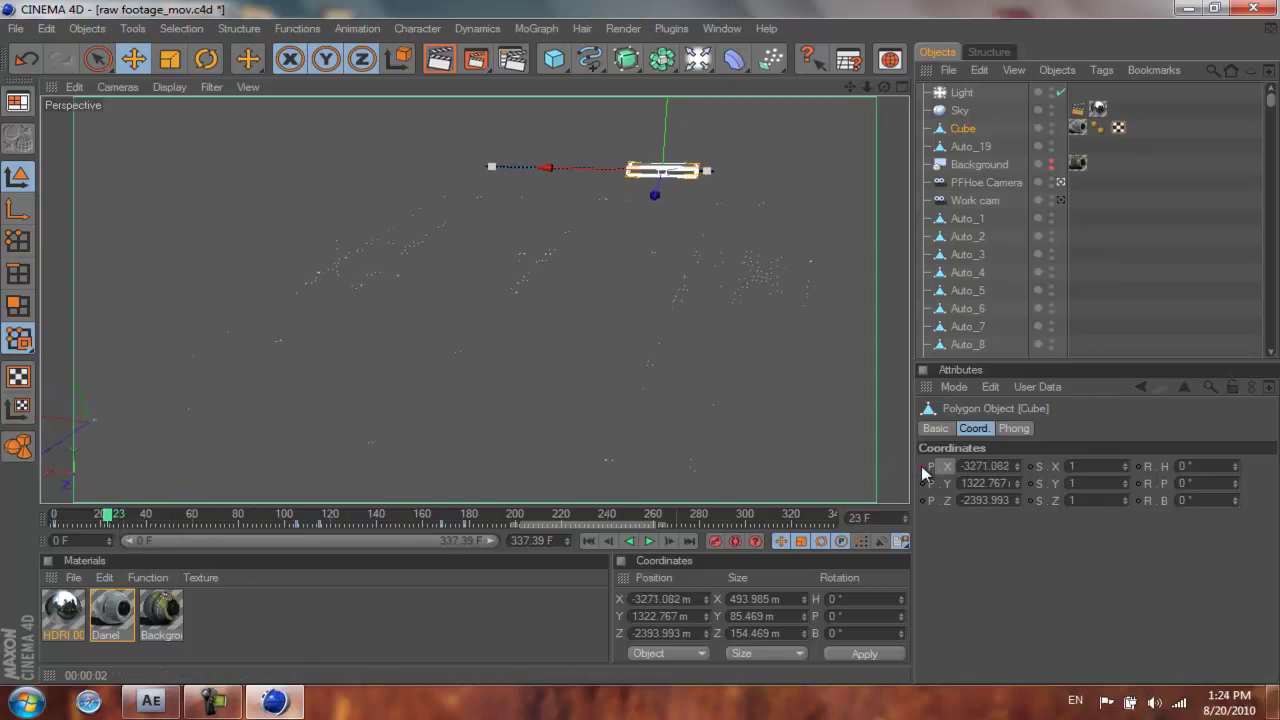
# Shift the cube's X position at frames 22 and 48, keyframing P.X at frame 48.
pyautogui.moveTo(105, 519); pyautogui.dragTo(107, 519)
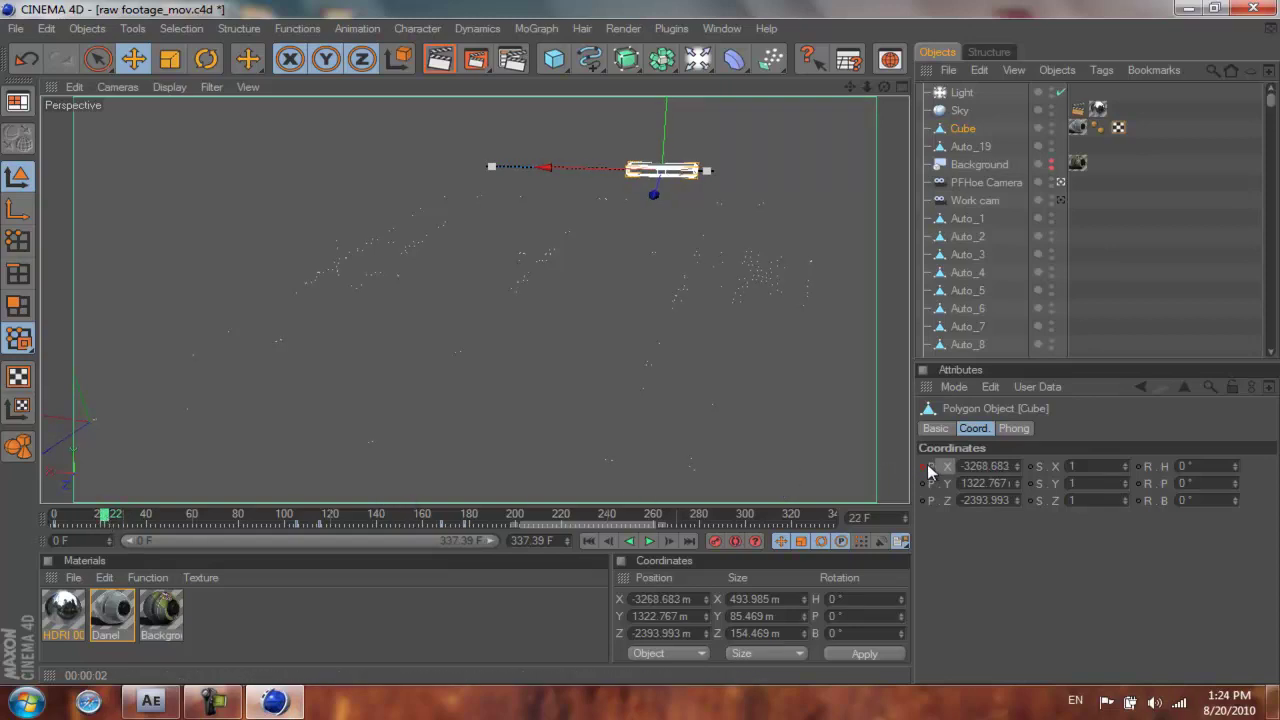
pyautogui.moveTo(1018, 467)
pyautogui.mouseDown()
pyautogui.moveTo(1038, 369)
pyautogui.moveTo(1017, 468)
pyautogui.mouseUp()
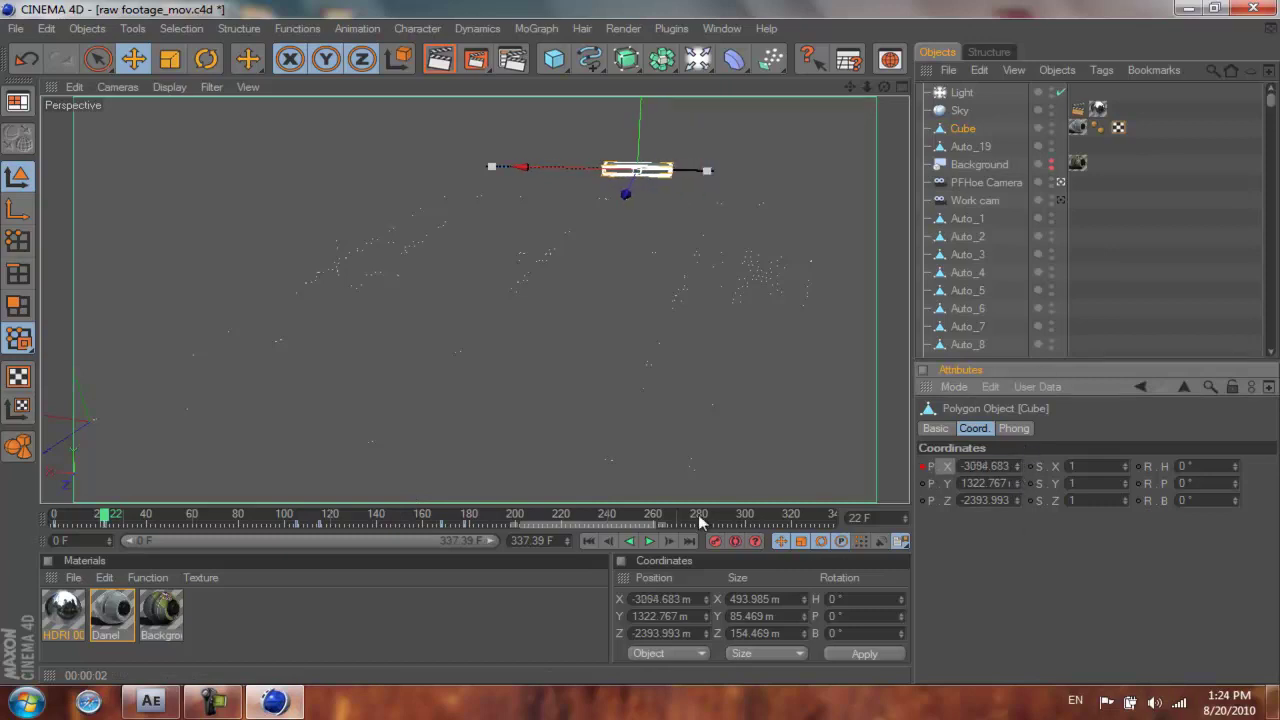
pyautogui.moveTo(106, 516); pyautogui.dragTo(165, 519)
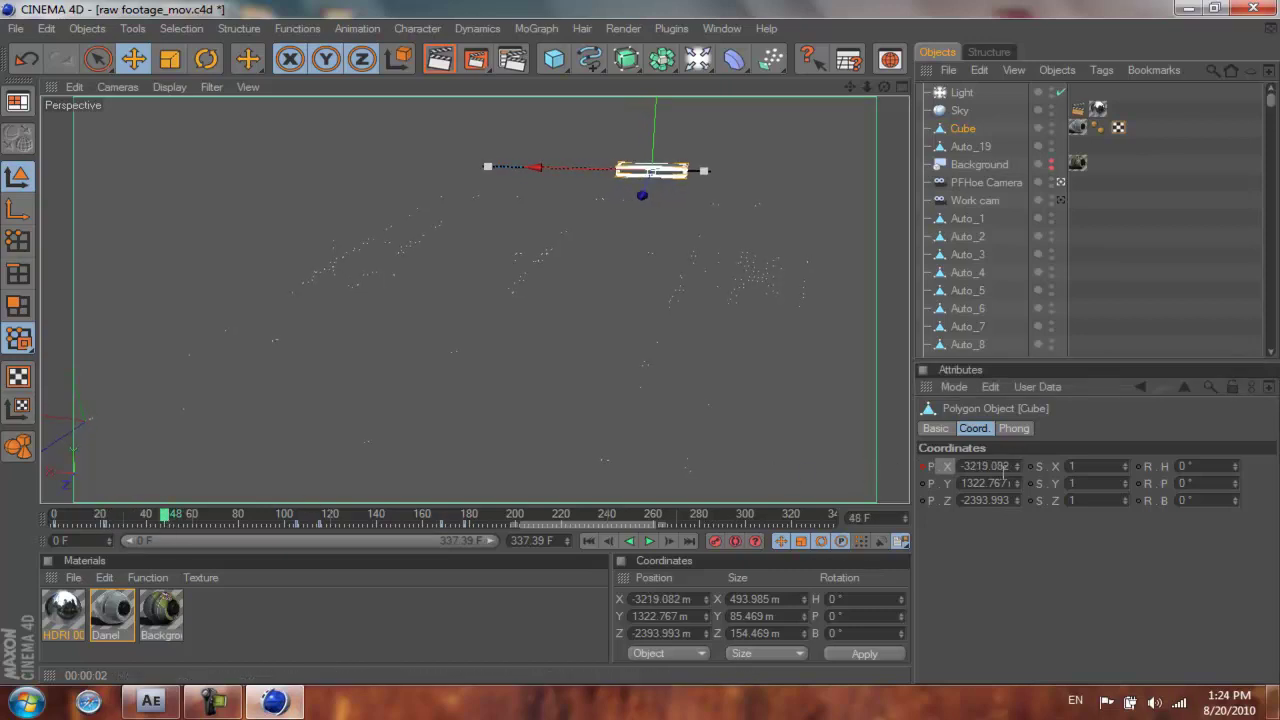
pyautogui.moveTo(1016, 467)
pyautogui.mouseDown()
pyautogui.moveTo(1009, 621)
pyautogui.moveTo(1016, 464)
pyautogui.moveTo(1033, 446)
pyautogui.moveTo(1016, 467)
pyautogui.mouseUp()
pyautogui.keyDown('ctrl'); pyautogui.click(921, 467); pyautogui.keyUp('ctrl')
# Adjust the cube's X position at frames 78, 128 and 147, keyframing P.X at frame 128.
pyautogui.moveTo(164, 518); pyautogui.dragTo(237, 524)
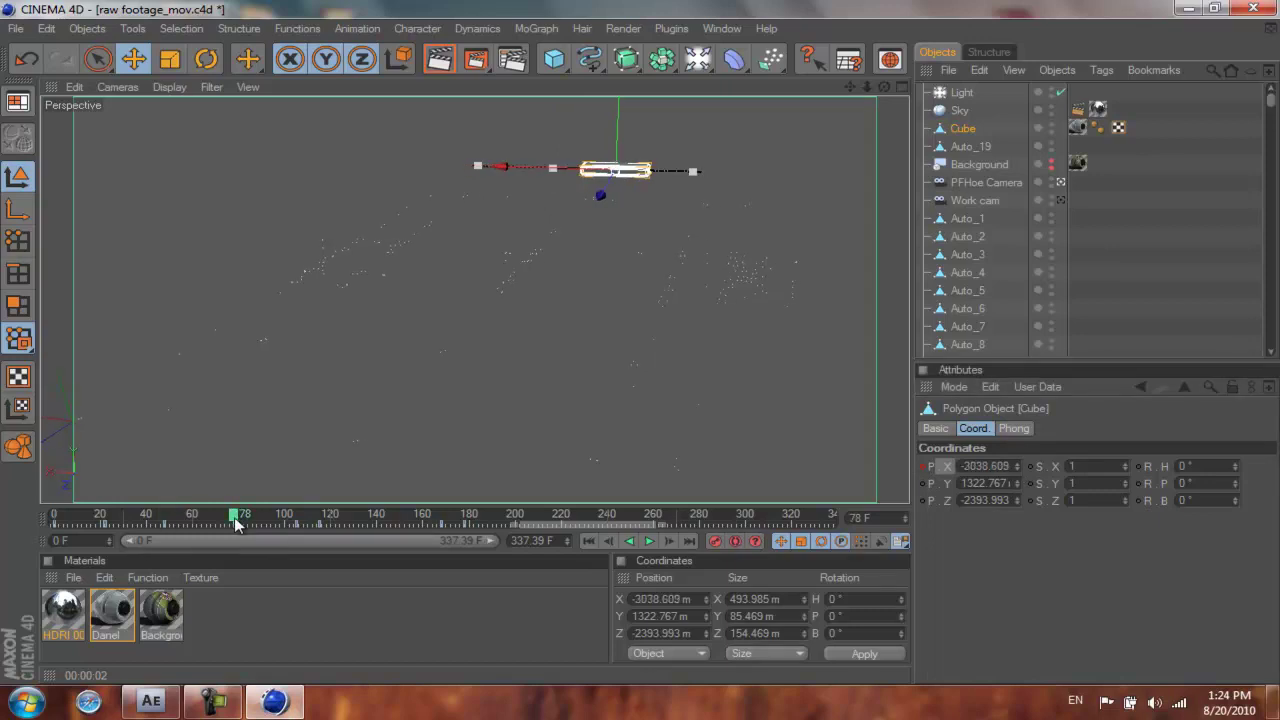
pyautogui.moveTo(1017, 466)
pyautogui.mouseDown()
pyautogui.moveTo(1016, 431)
pyautogui.moveTo(1014, 463)
pyautogui.mouseUp()
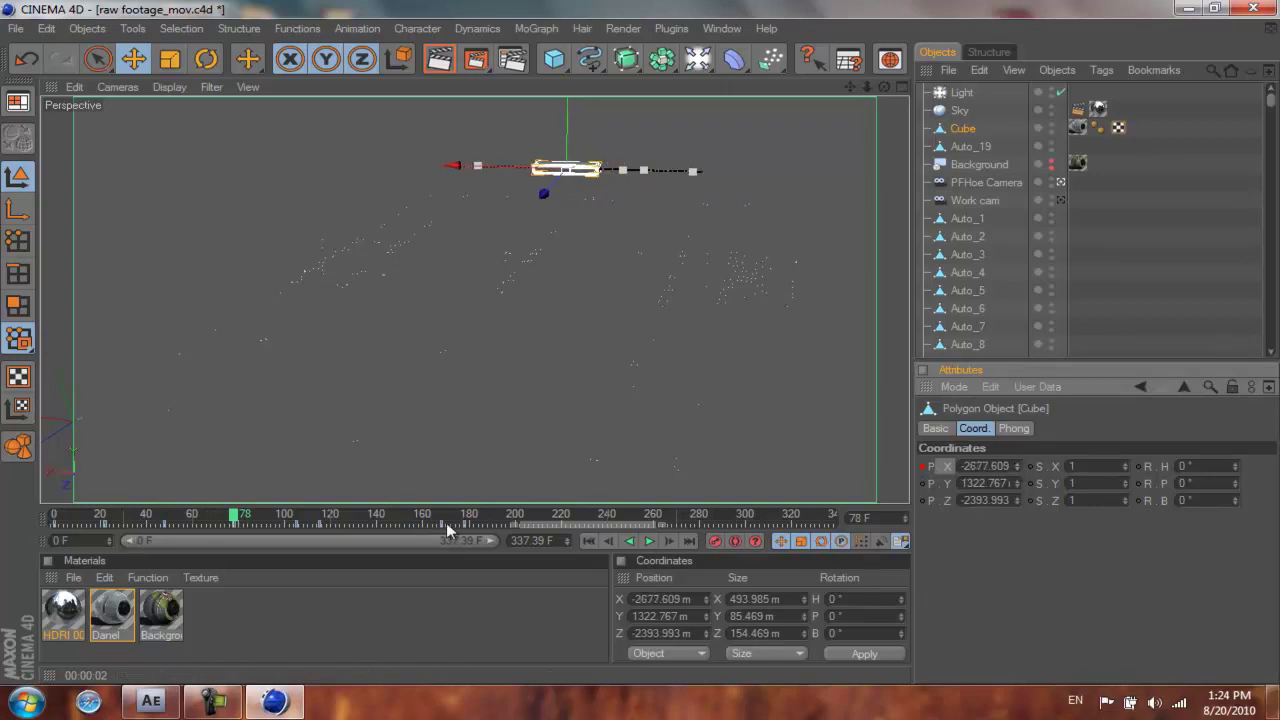
pyautogui.moveTo(246, 518); pyautogui.dragTo(349, 523)
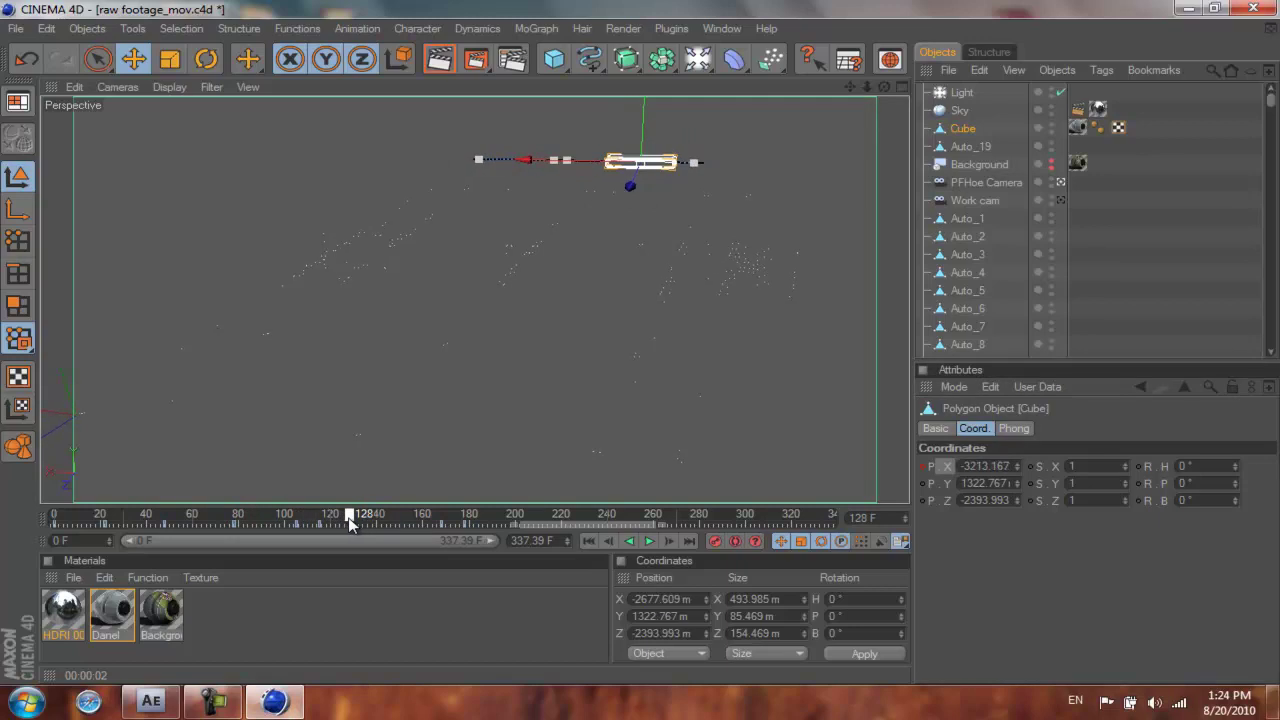
pyautogui.moveTo(1018, 466); pyautogui.dragTo(1018, 469)
pyautogui.keyDown('ctrl'); pyautogui.click(922, 467); pyautogui.keyUp('ctrl')
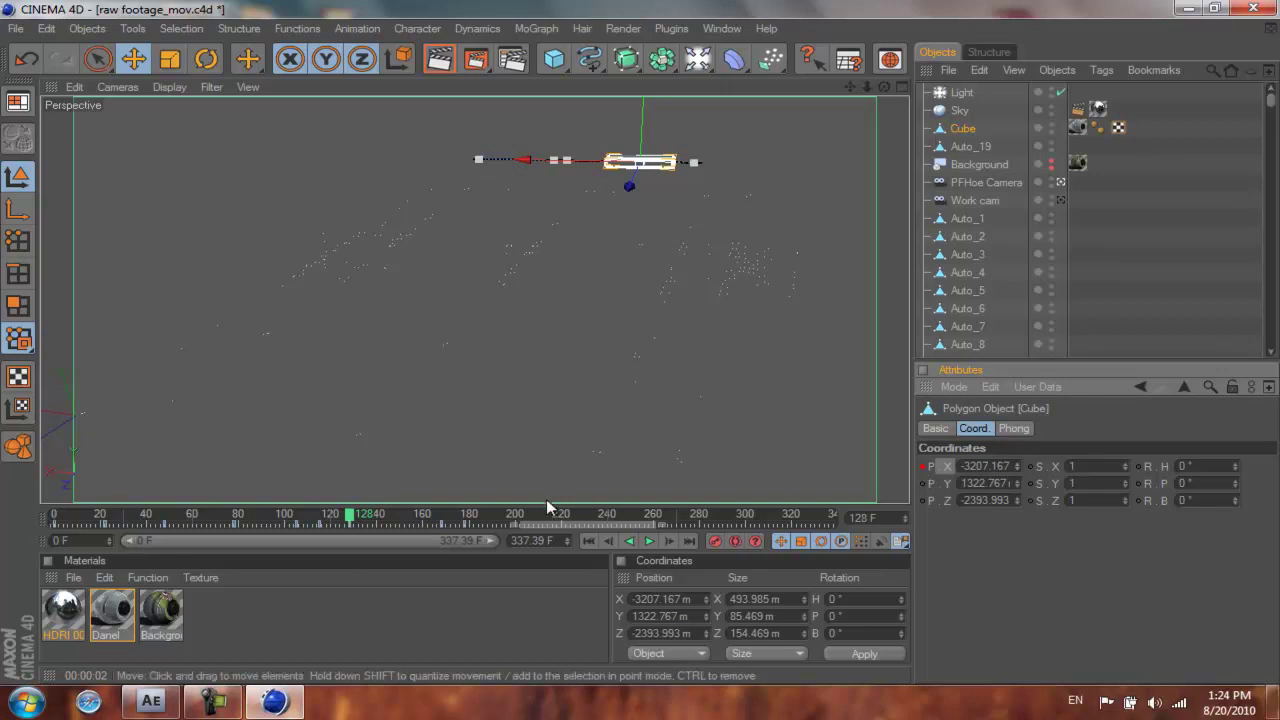
pyautogui.moveTo(352, 516); pyautogui.dragTo(395, 520)
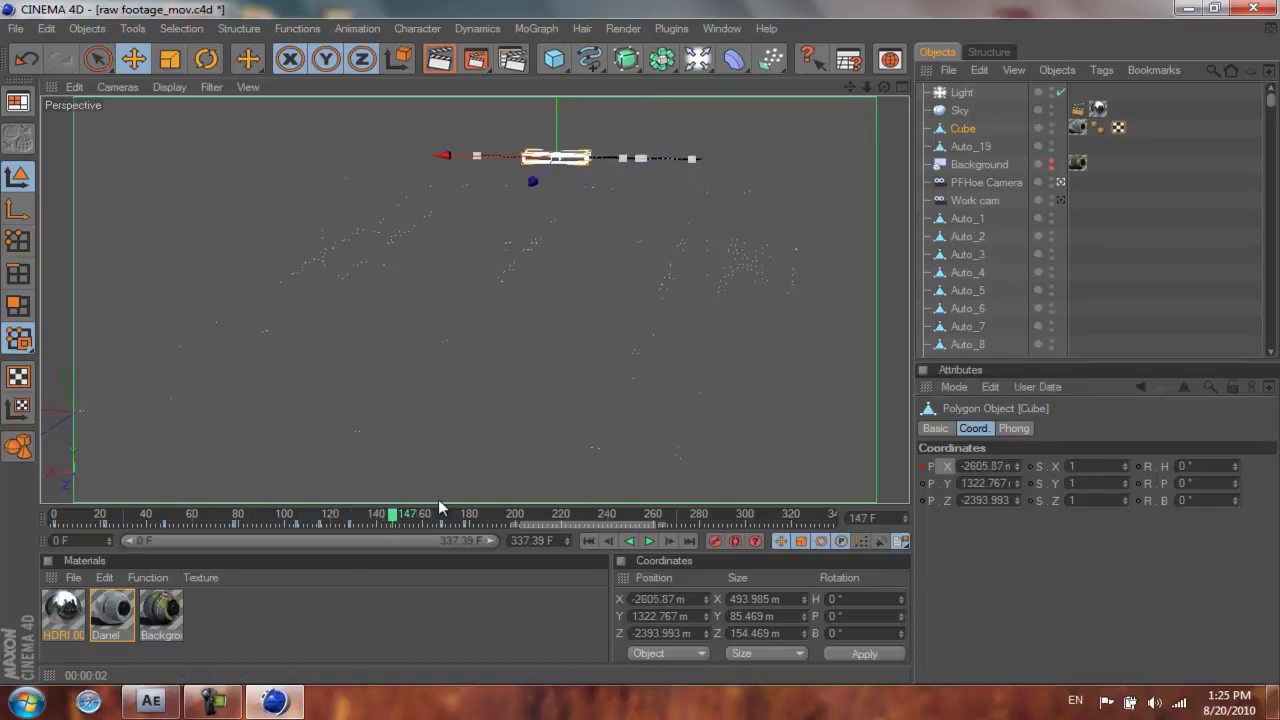
pyautogui.moveTo(1018, 468)
pyautogui.mouseDown()
pyautogui.moveTo(1010, 608)
pyautogui.moveTo(1016, 466)
pyautogui.mouseUp()
# Keyframe P.X at frame 147, then shift and keyframe the cube's X at frame 215.
pyautogui.click(922, 467)
pyautogui.moveTo(396, 518); pyautogui.dragTo(560, 518)
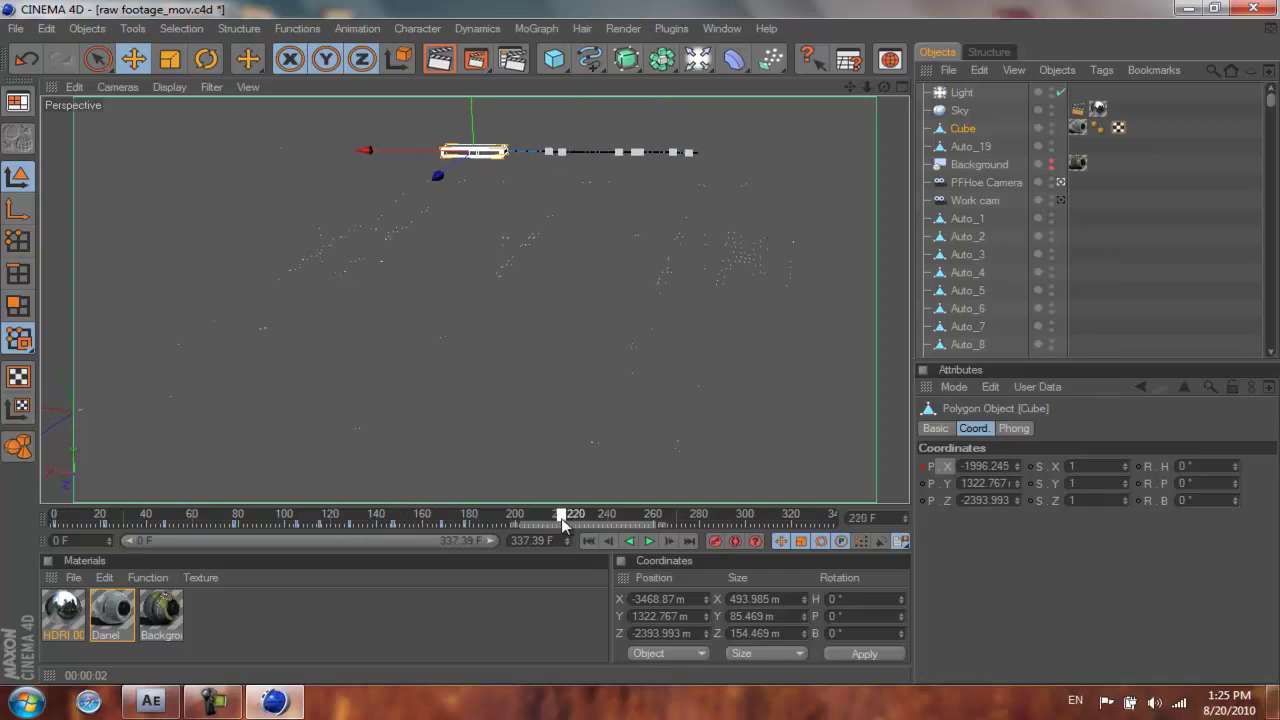
pyautogui.moveTo(561, 519); pyautogui.dragTo(549, 519)
pyautogui.moveTo(1020, 467)
pyautogui.mouseDown()
pyautogui.moveTo(1027, 422)
pyautogui.moveTo(1017, 468)
pyautogui.mouseUp()
pyautogui.keyDown('ctrl'); pyautogui.click(922, 466); pyautogui.keyUp('ctrl')
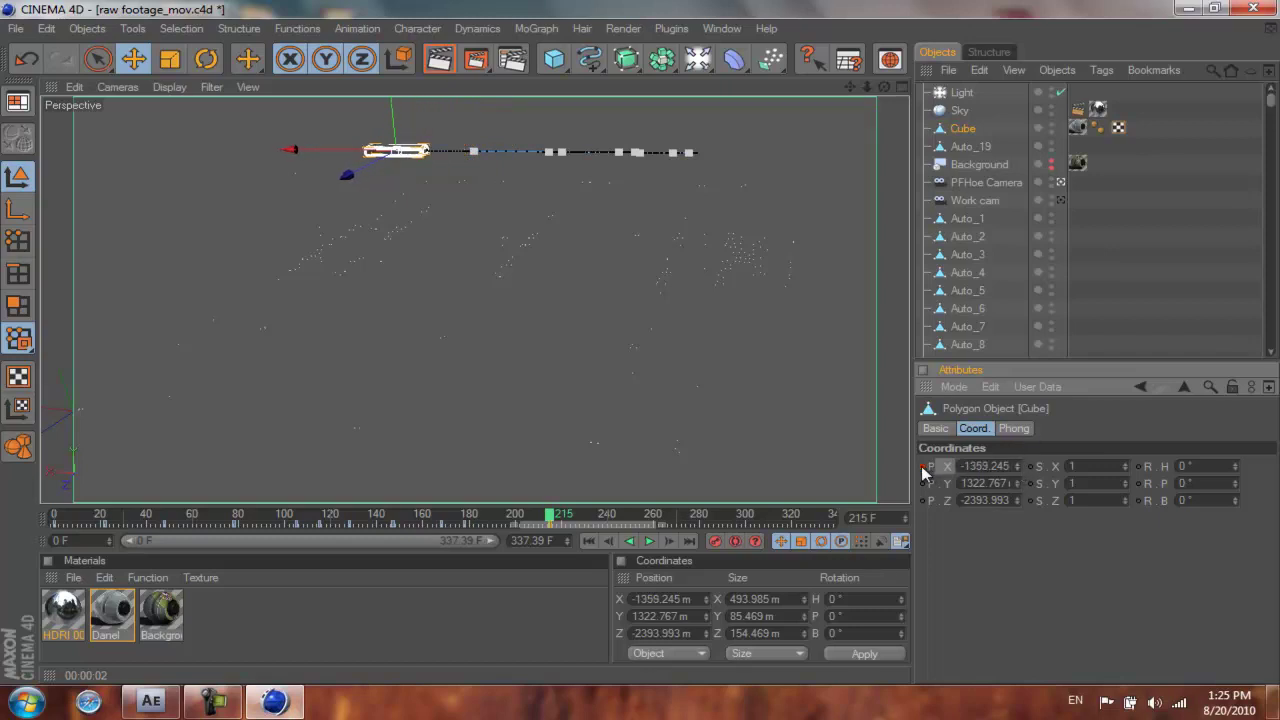
# Set an X keyframe at frame 271 and adjust the cube's X position at the last frame.
pyautogui.moveTo(550, 516); pyautogui.dragTo(678, 516)
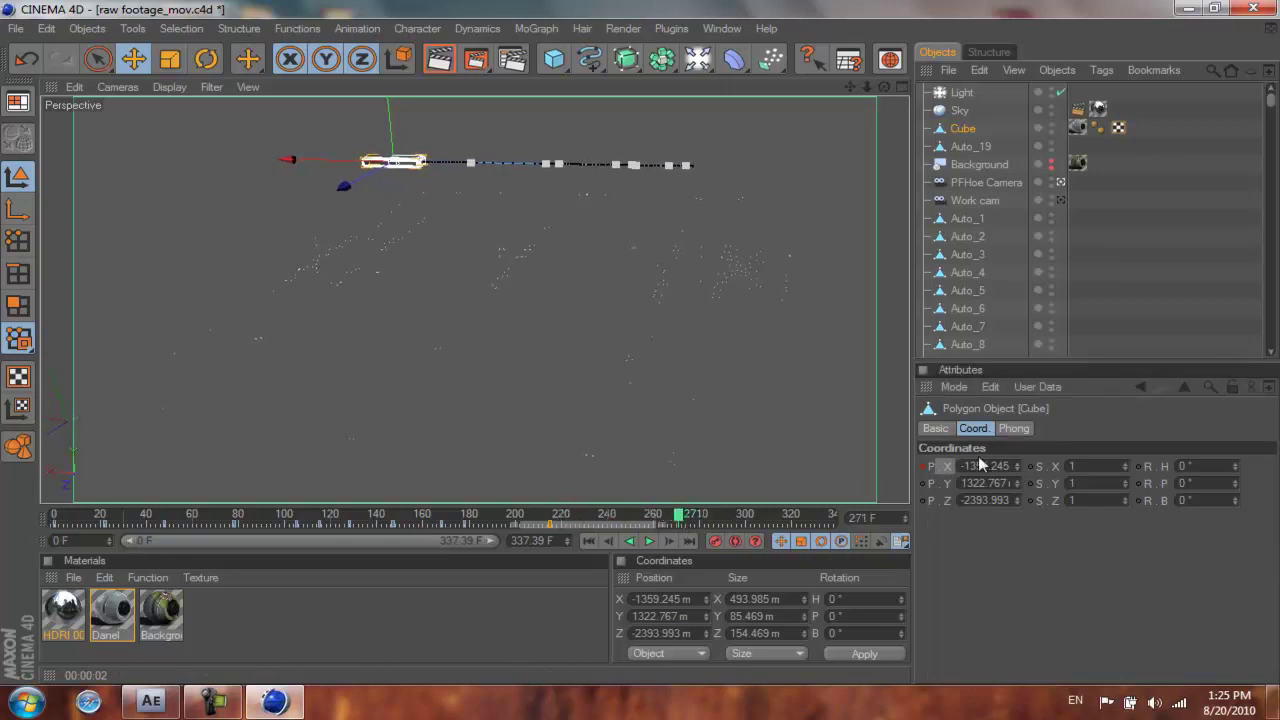
pyautogui.moveTo(1017, 467)
pyautogui.mouseDown()
pyautogui.moveTo(1013, 494)
pyautogui.moveTo(1022, 447)
pyautogui.moveTo(1006, 467)
pyautogui.mouseUp()
pyautogui.keyDown('ctrl'); pyautogui.click(922, 467); pyautogui.keyUp('ctrl')
pyautogui.moveTo(680, 516); pyautogui.dragTo(873, 528)
pyautogui.moveTo(1019, 466); pyautogui.dragTo(994, 526)
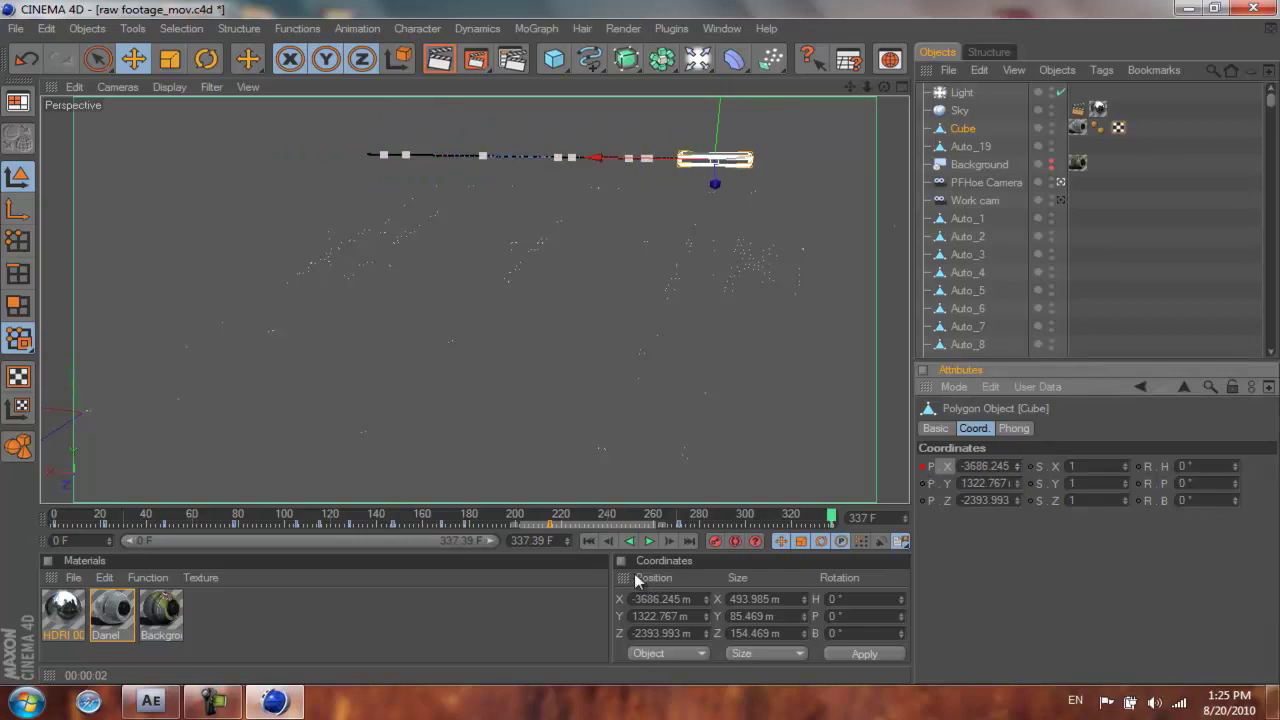
# Play the animation, stop at frame 179, and show the tennis footage in the viewport again.
pyautogui.click(589, 541)
pyautogui.click(649, 541)
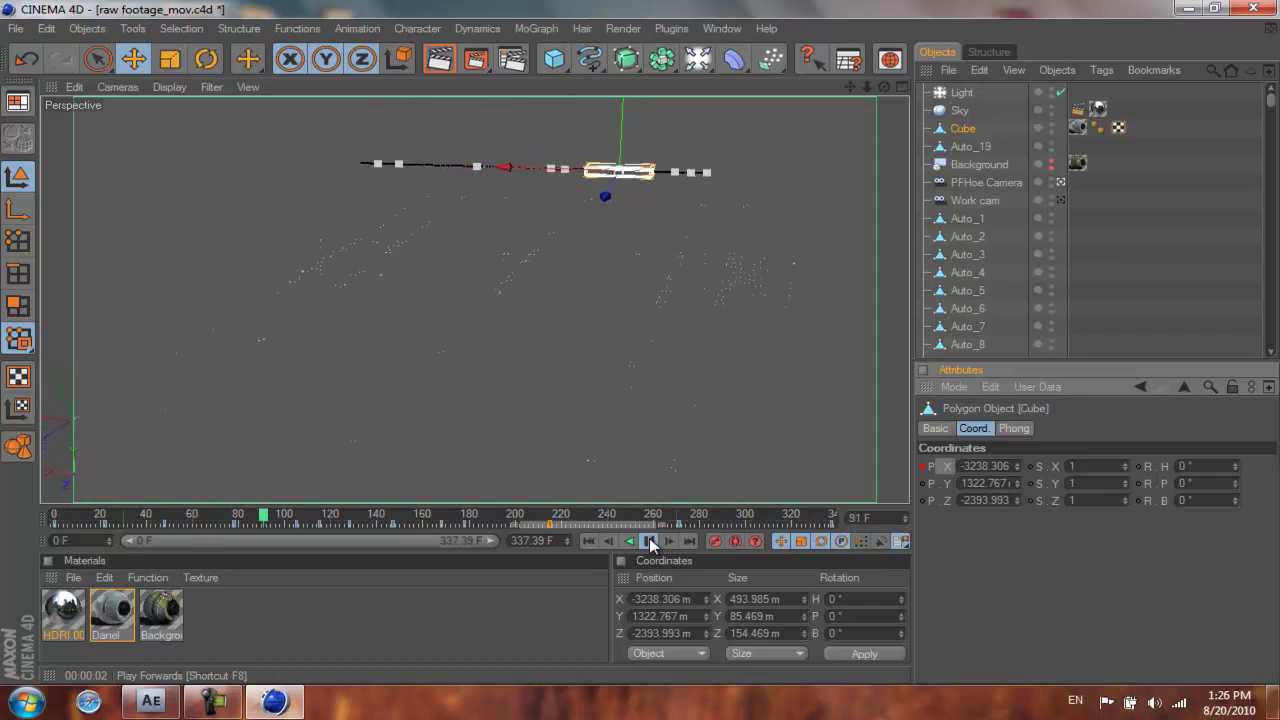
pyautogui.click(650, 541)
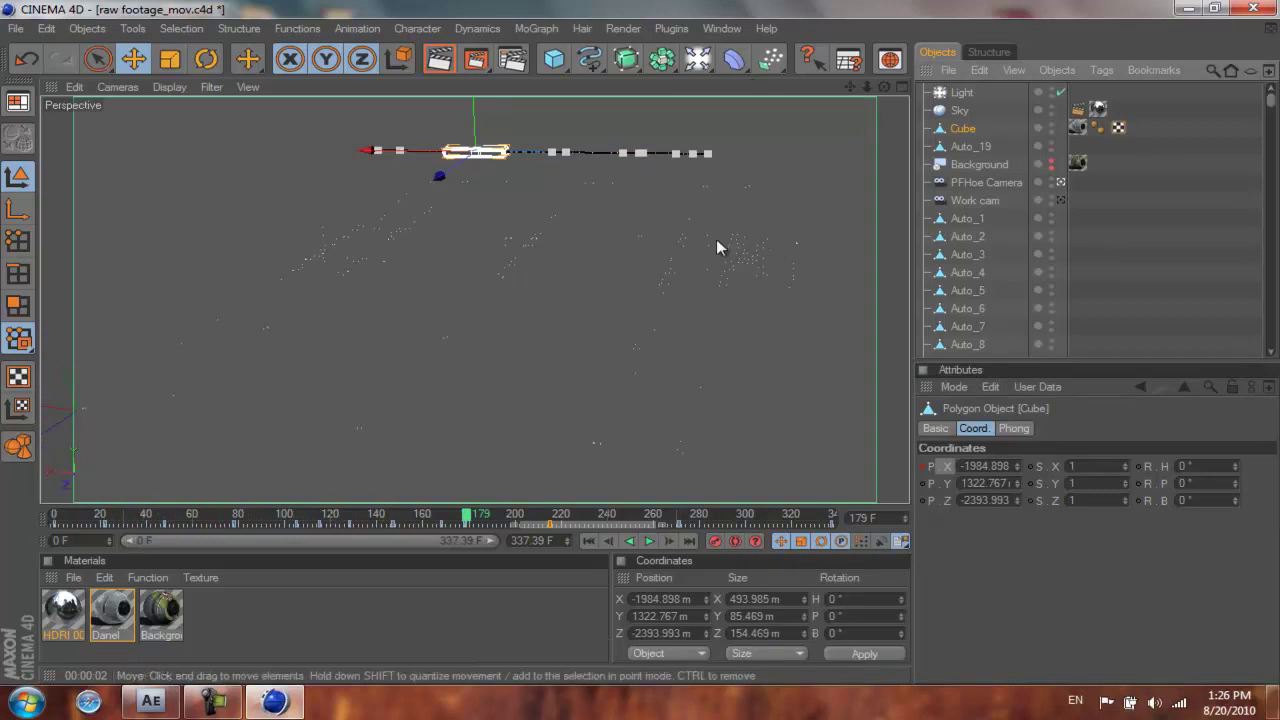
pyautogui.click(1051, 167)
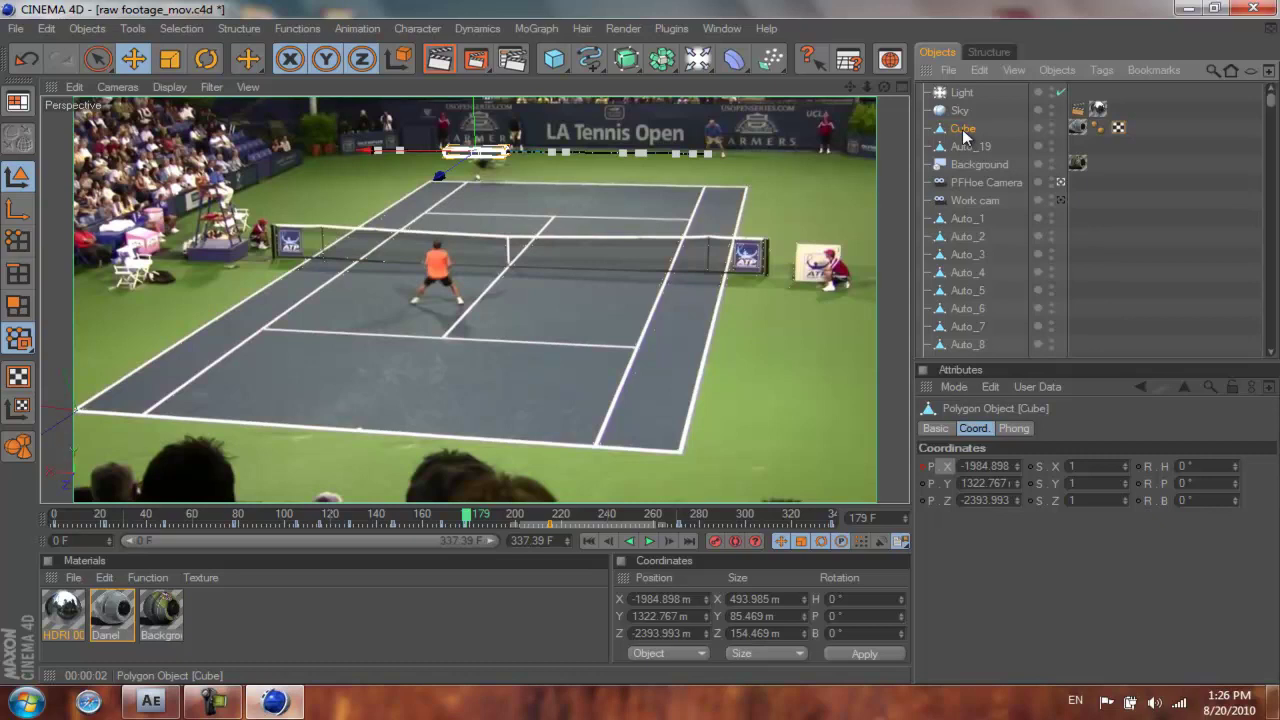
# Duplicate Cube as Cube 1, move it lower, squash it vertically, and hide it.
pyautogui.moveTo(963, 136); pyautogui.dragTo(965, 142)
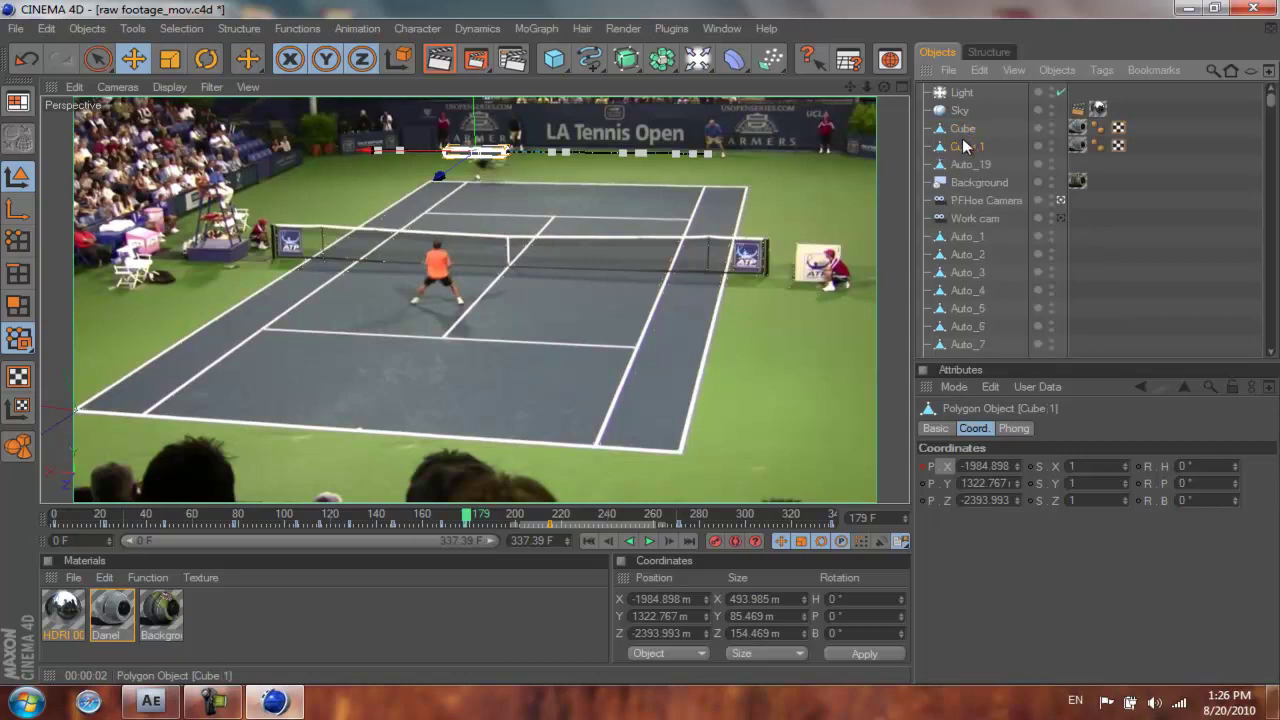
pyautogui.moveTo(500, 117); pyautogui.dragTo(640, 343)
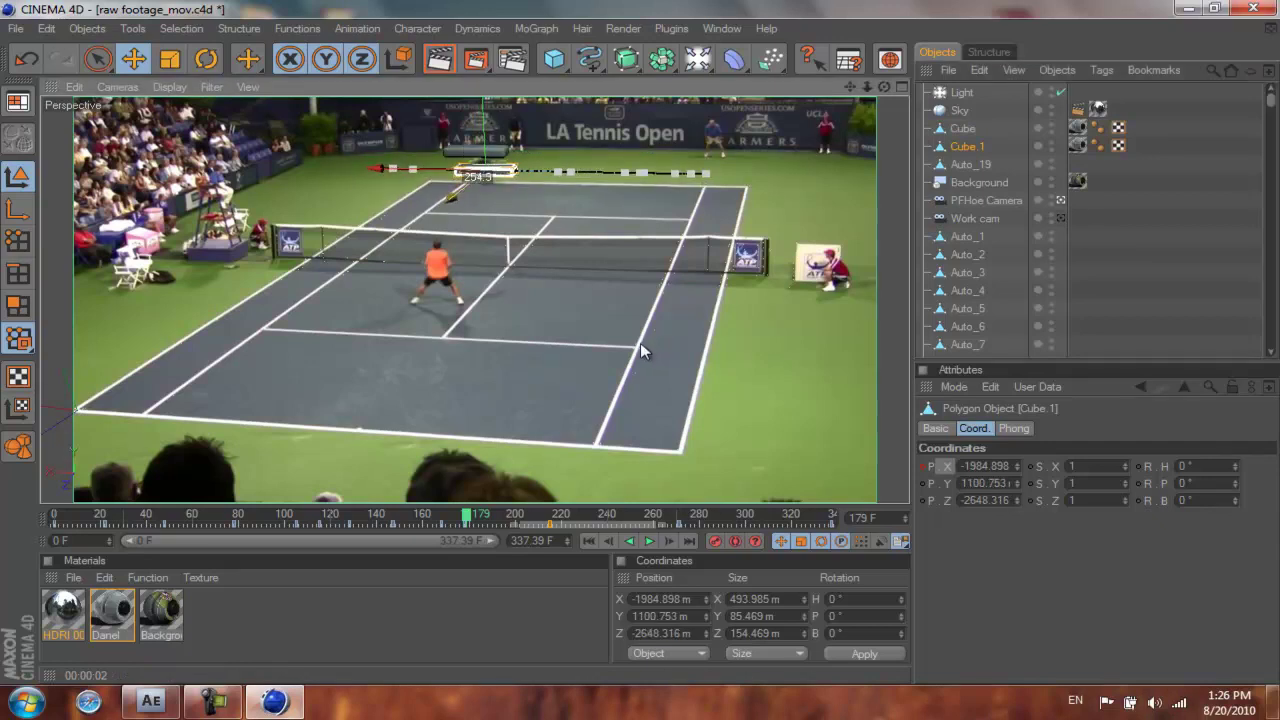
pyautogui.click(170, 59)
pyautogui.moveTo(475, 120); pyautogui.dragTo(645, 340)
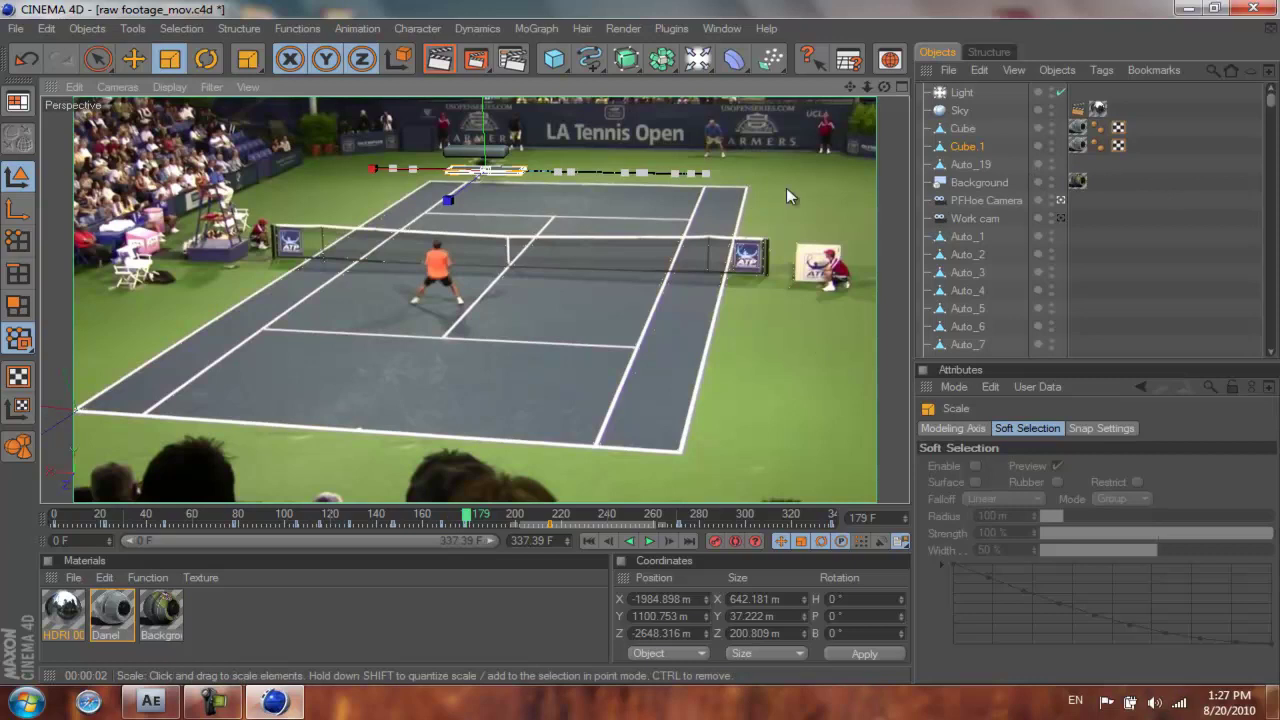
pyautogui.click(1051, 144)
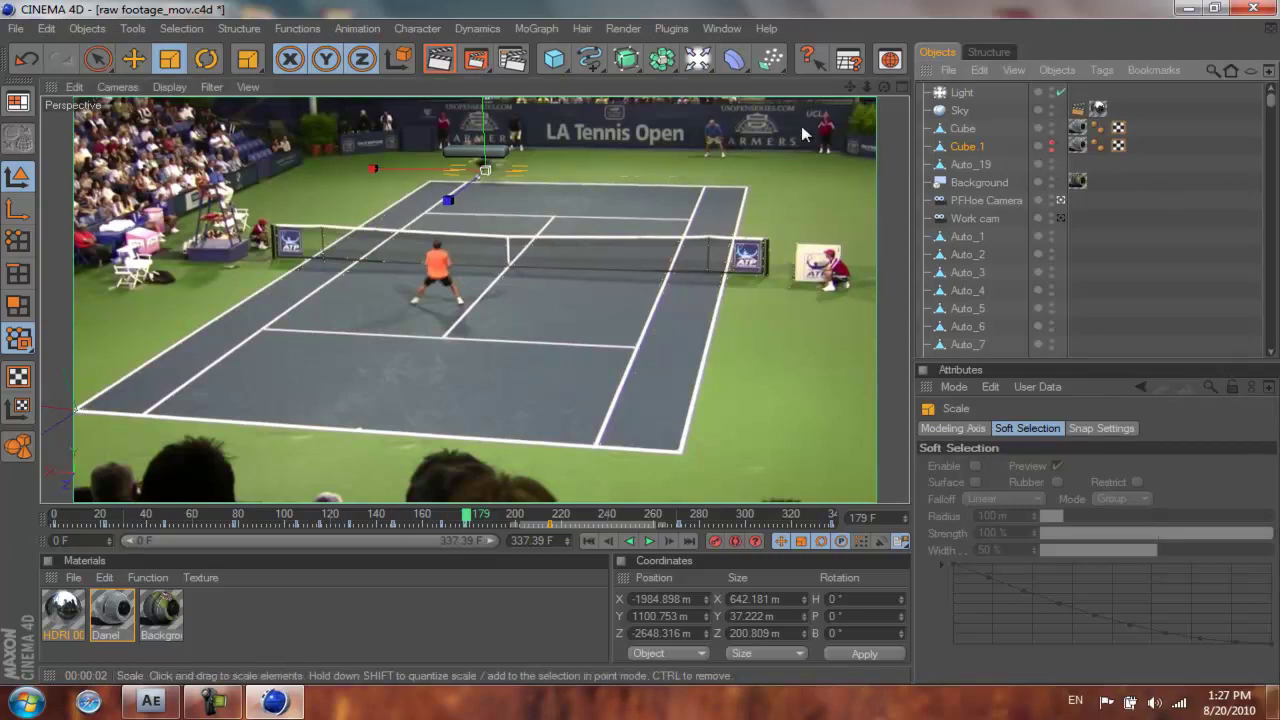
pyautogui.click(512, 61)
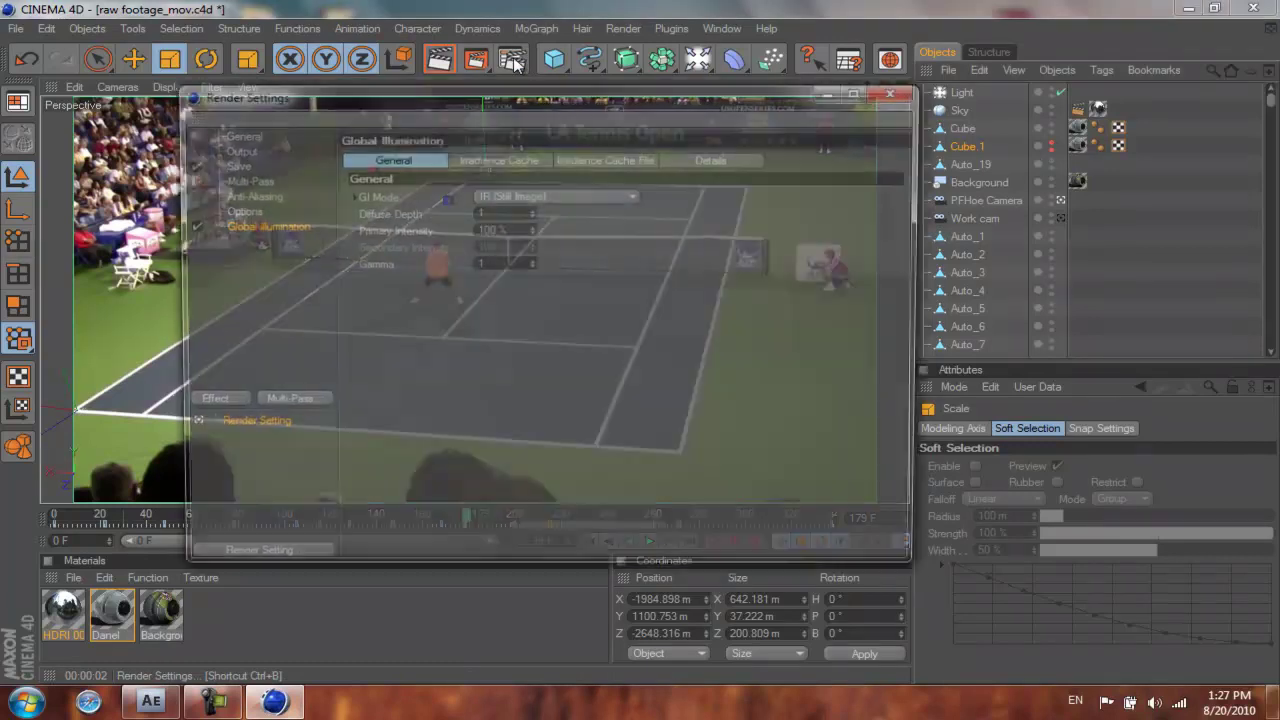
# Set the render frame range to All Frames.
pyautogui.click(240, 134)
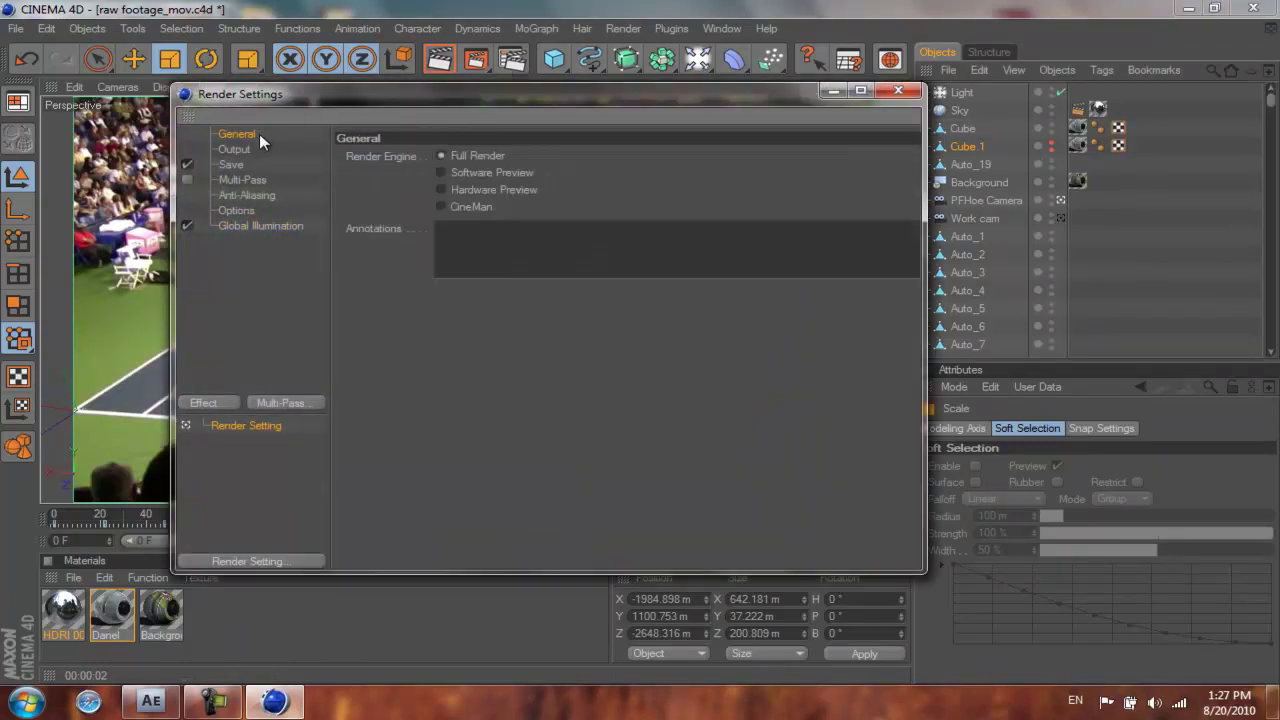
pyautogui.click(254, 150)
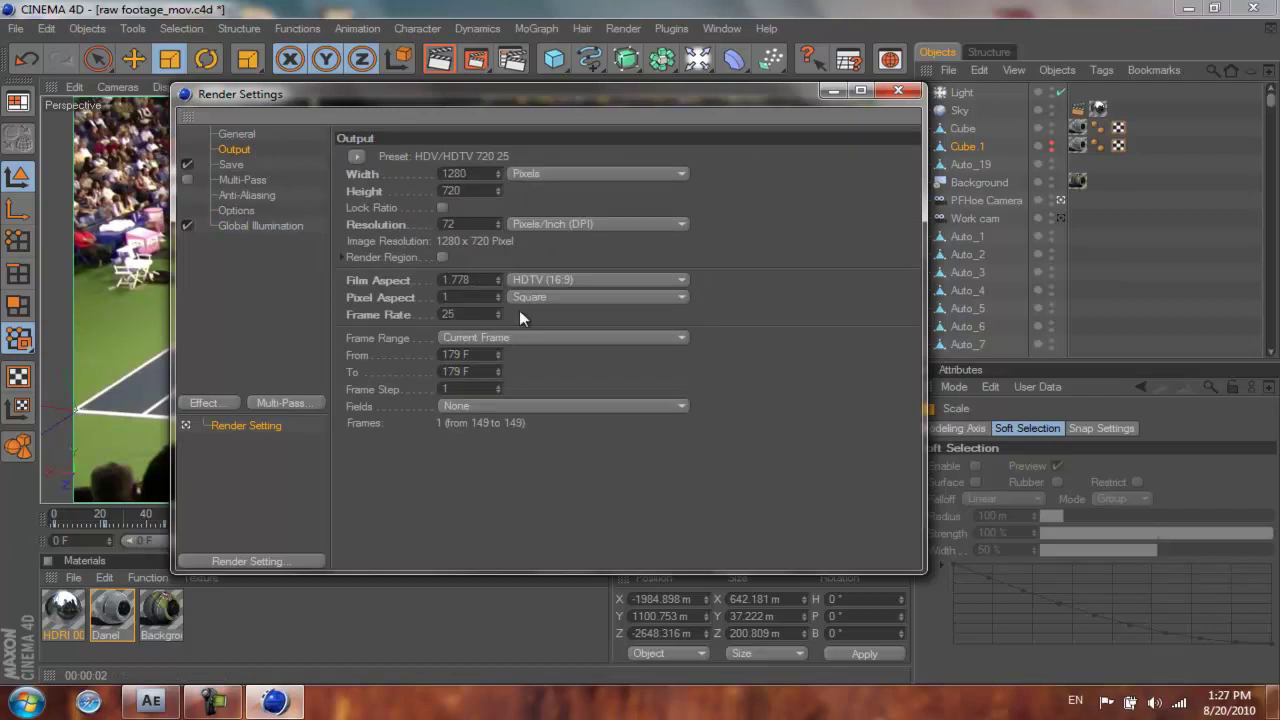
pyautogui.click(534, 339)
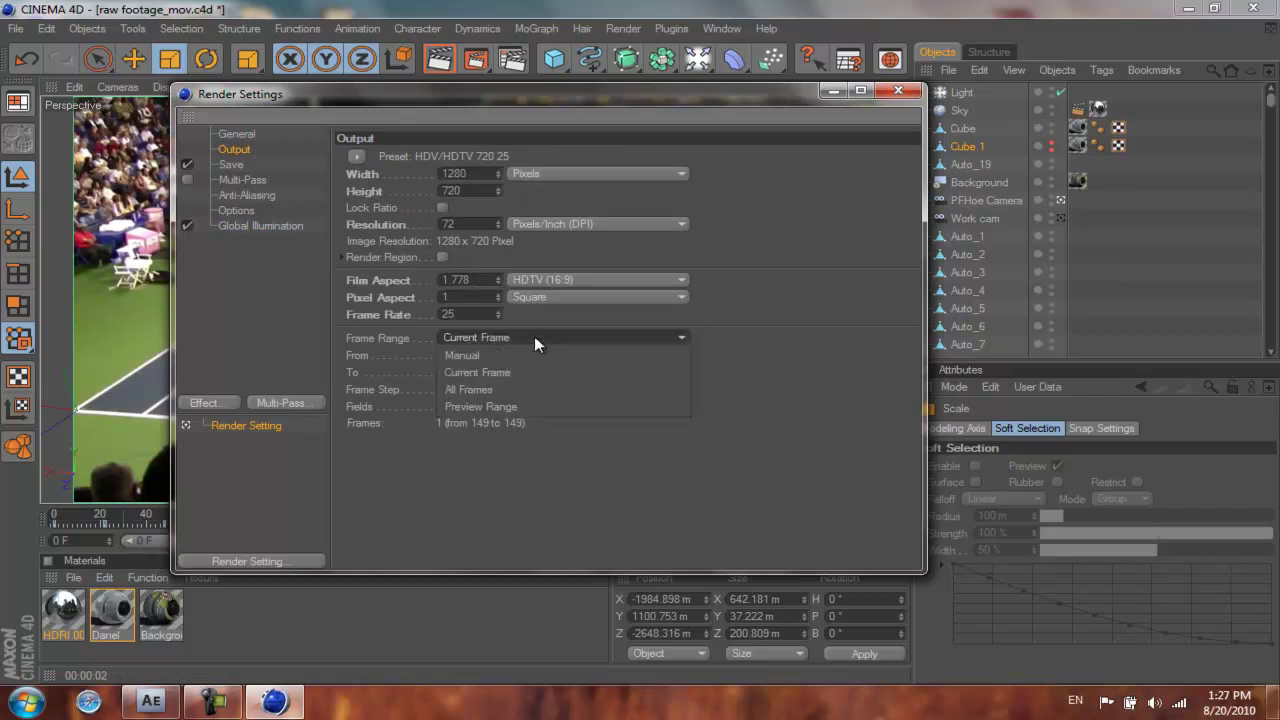
pyautogui.click(525, 388)
# Set the render output file to 'Tennis Brick' in the Tennis folder.
pyautogui.click(237, 166)
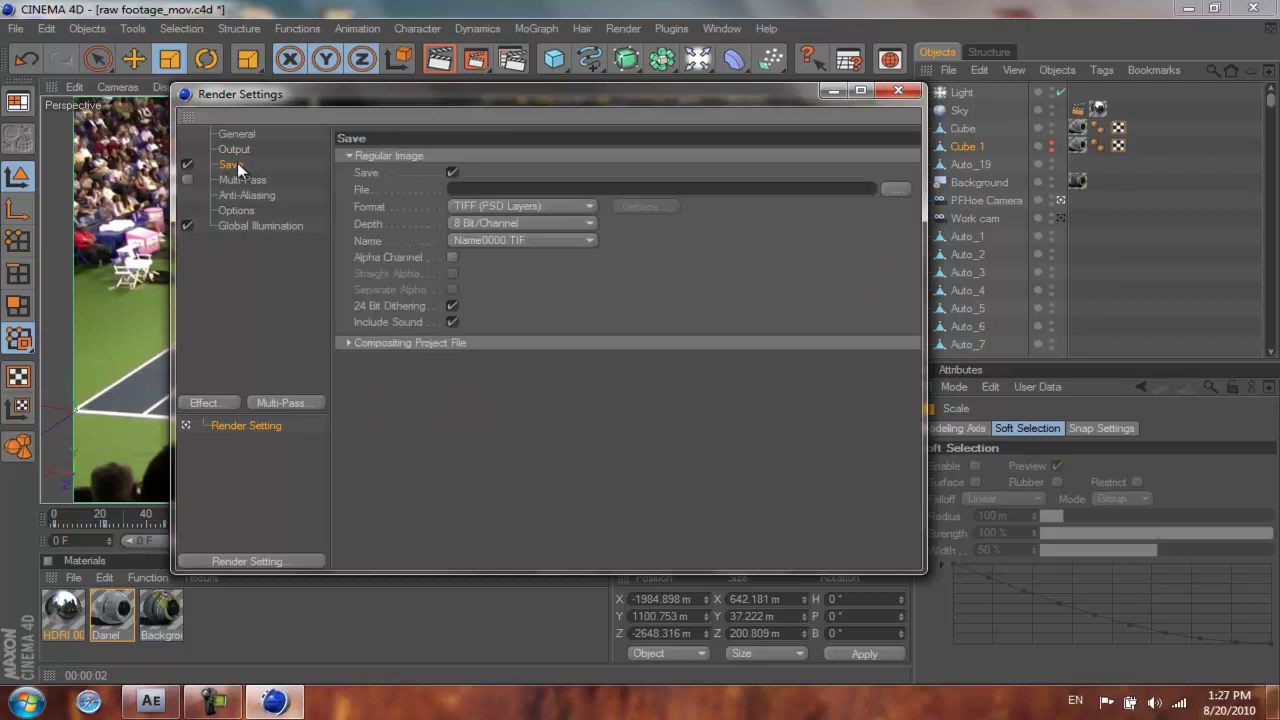
pyautogui.click(896, 188)
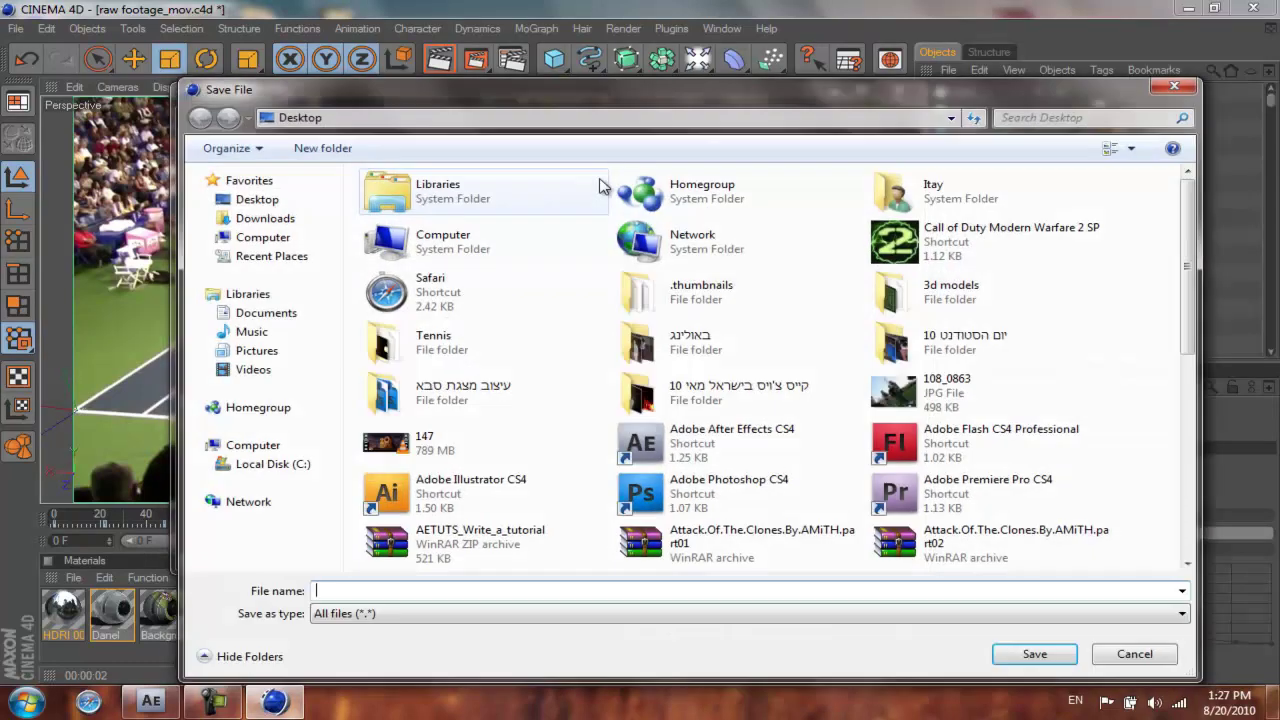
pyautogui.doubleClick(443, 358)
pyautogui.click(566, 592)
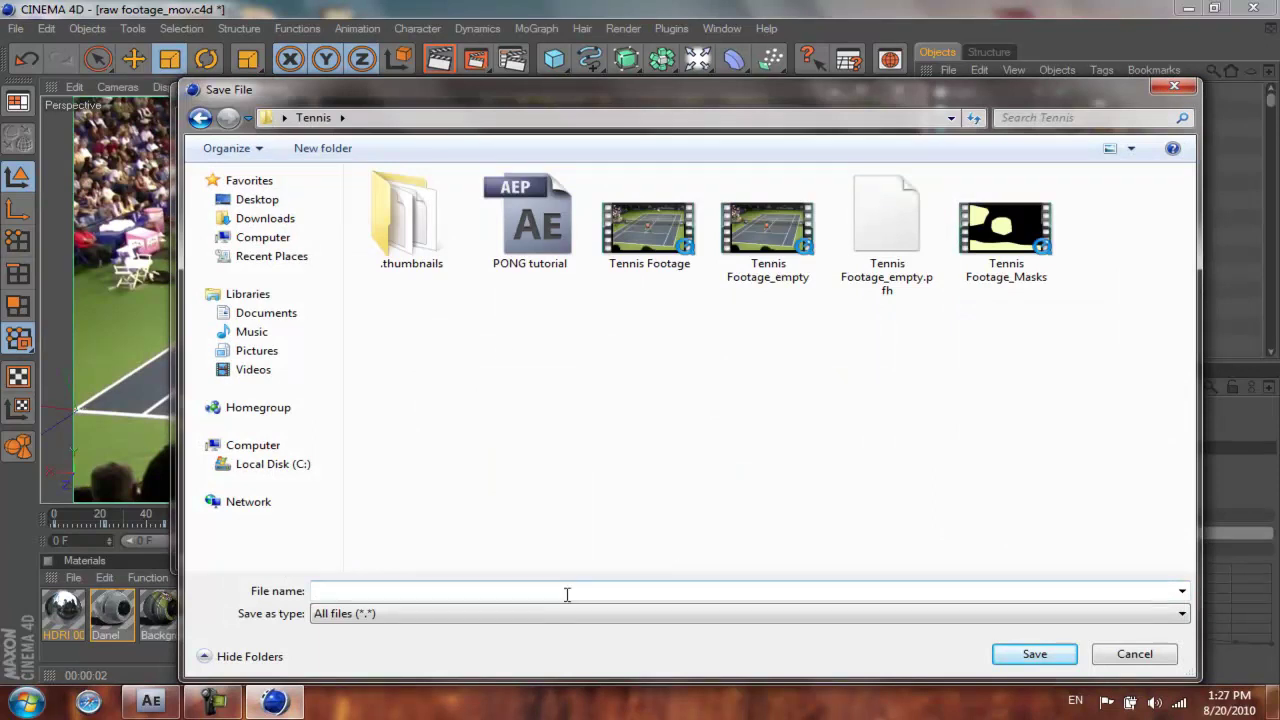
pyautogui.write('Tennis B')
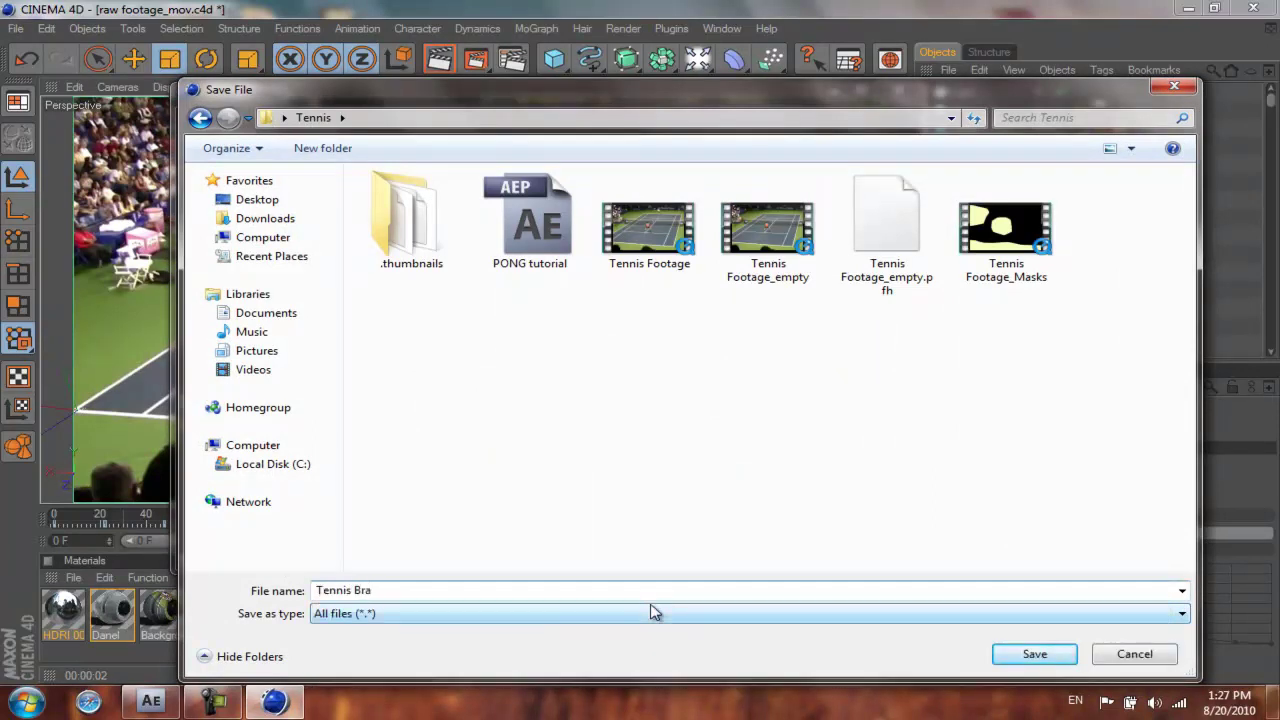
pyautogui.write('rick')
pyautogui.click(1024, 662)
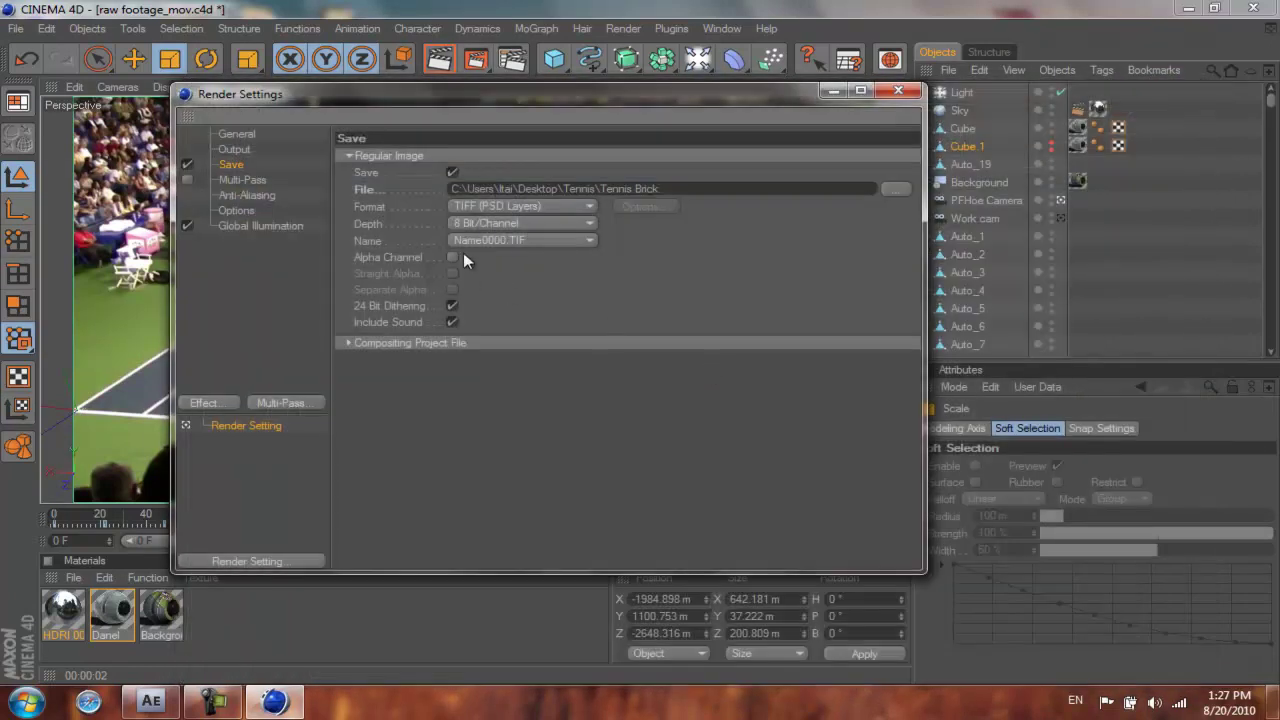
# Set the output format to QuickTime Movie at 8 bit with Alpha Channel enabled.
pyautogui.click(482, 223)
pyautogui.click(486, 220)
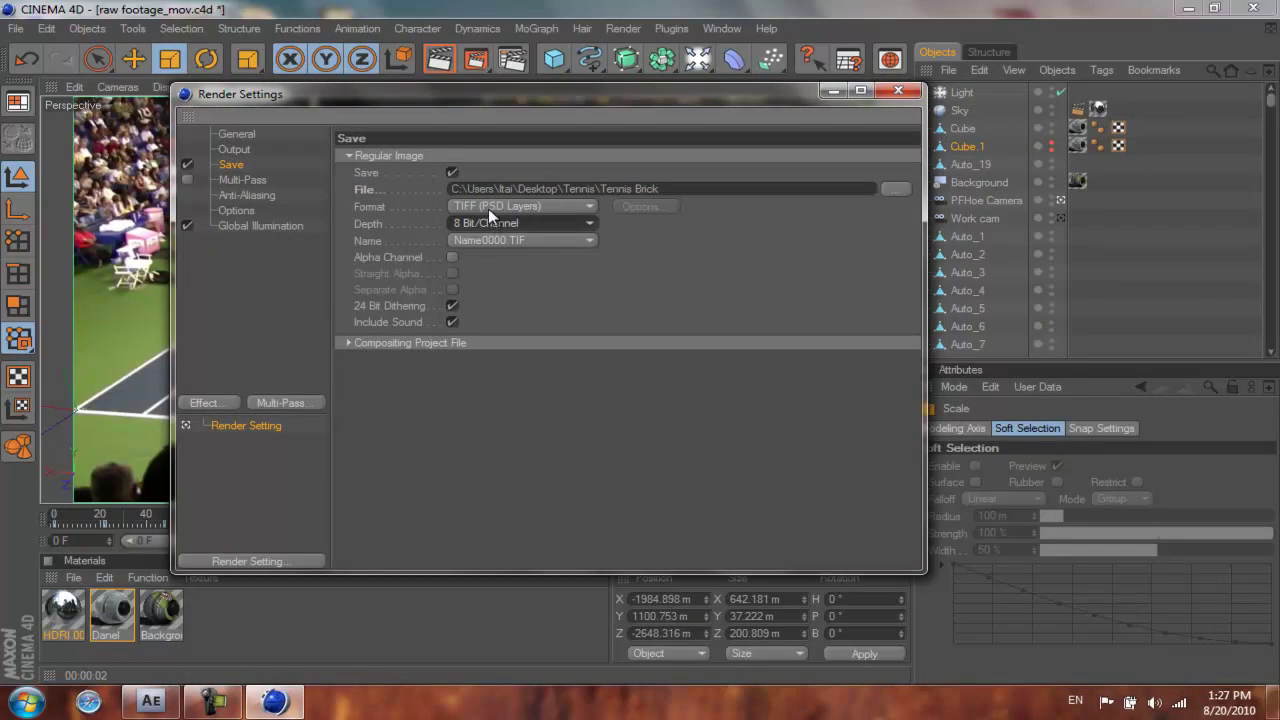
pyautogui.click(489, 212)
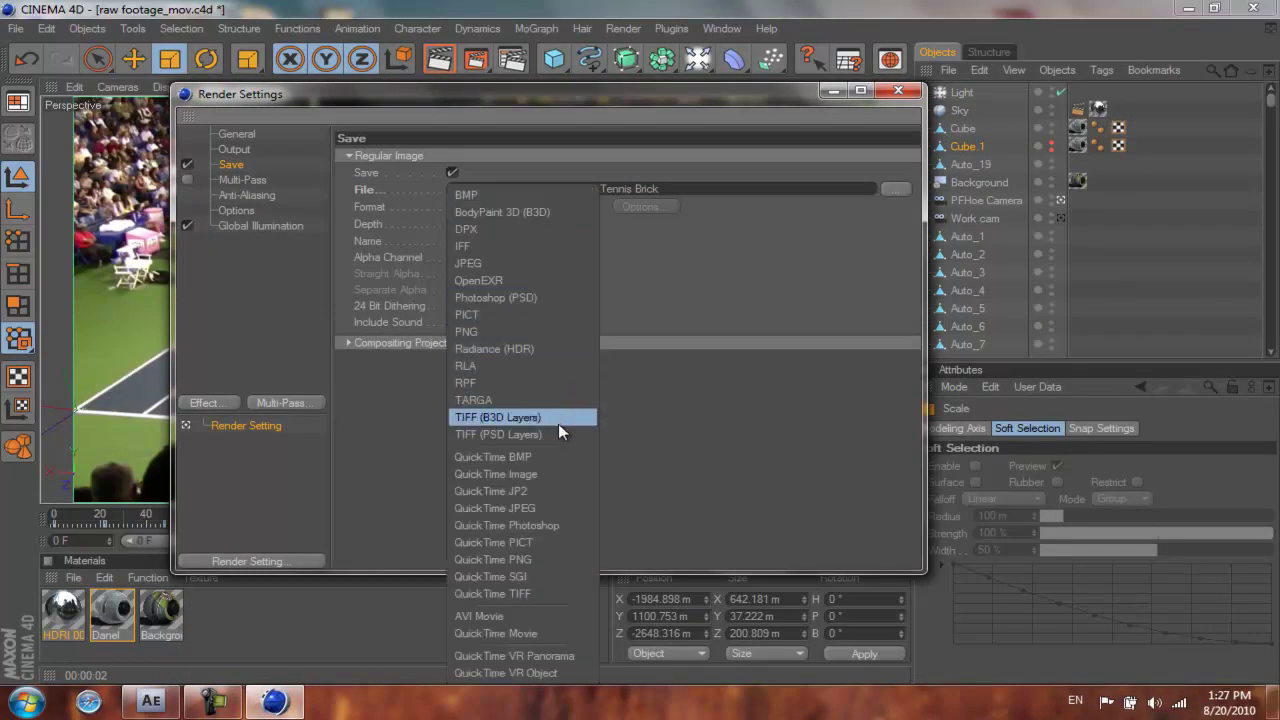
pyautogui.click(513, 635)
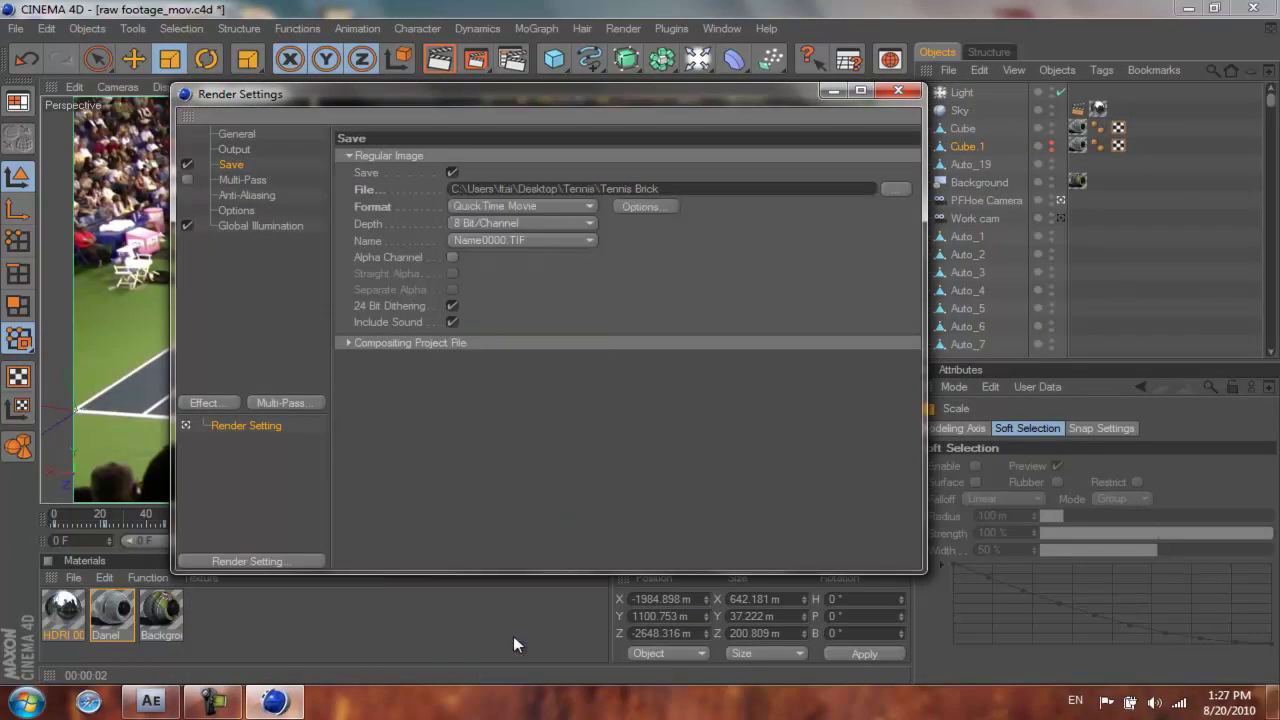
pyautogui.click(450, 257)
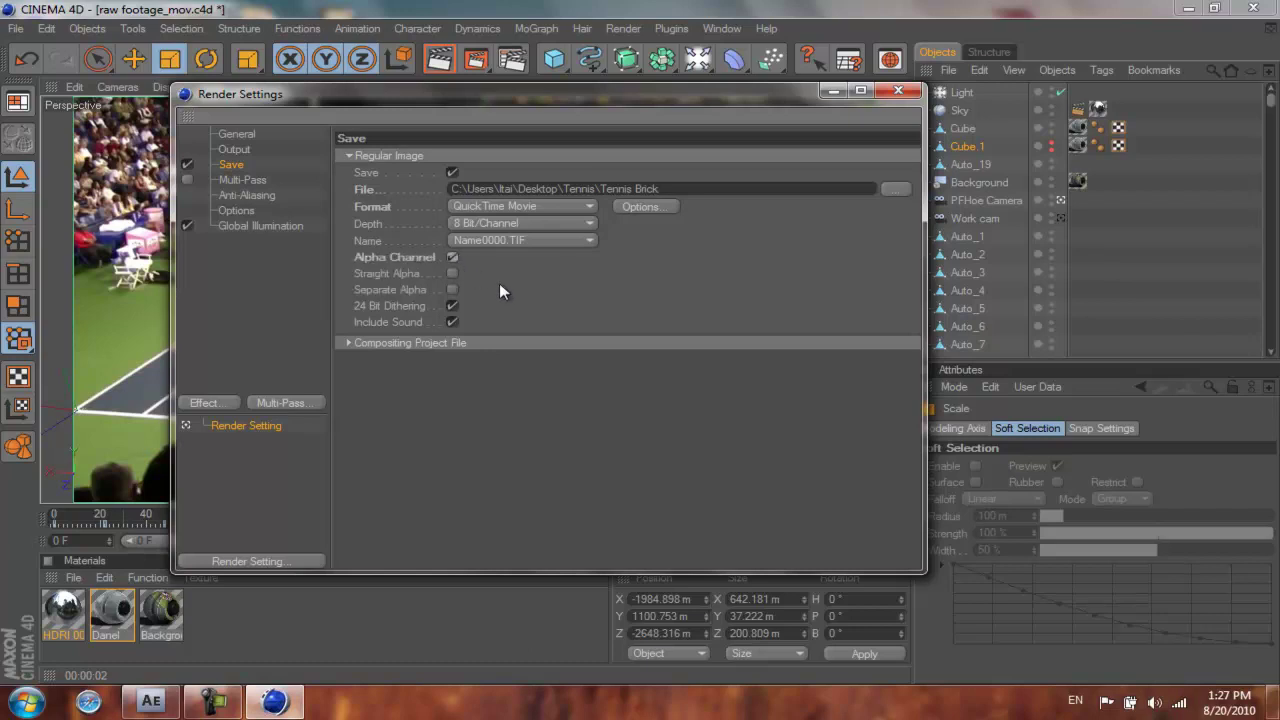
pyautogui.click(245, 182)
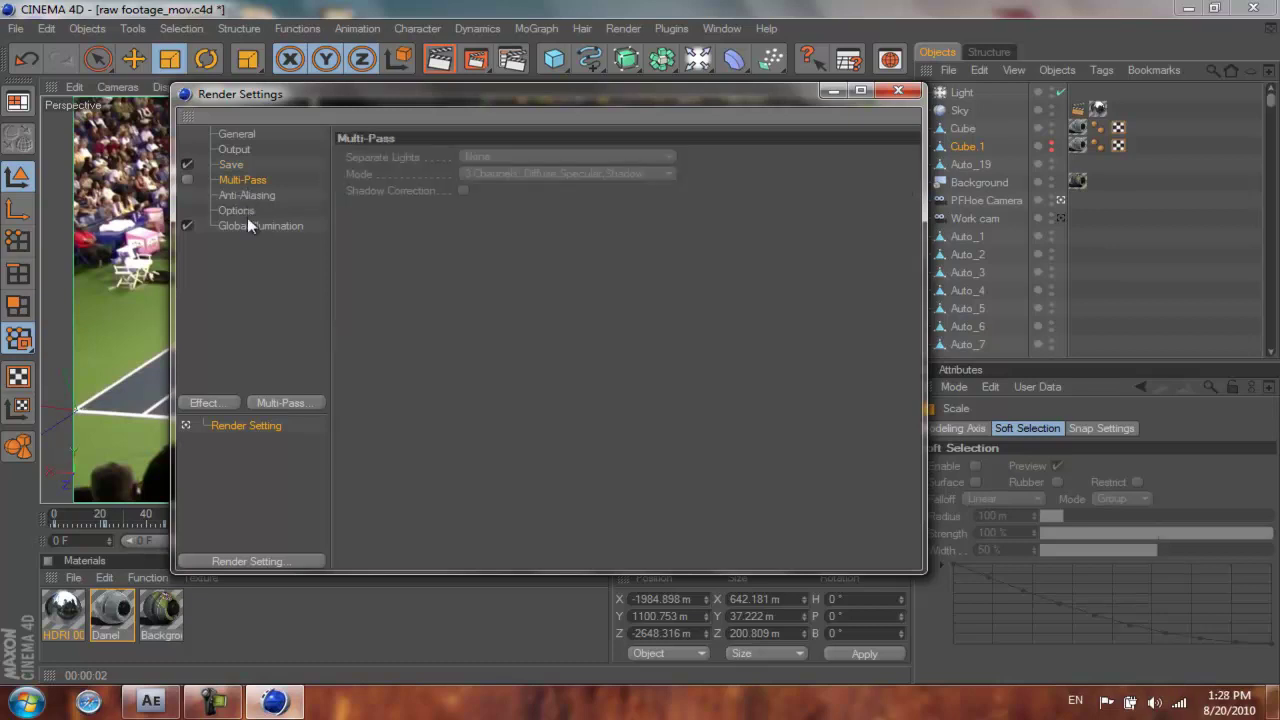
pyautogui.click(249, 225)
pyautogui.click(898, 92)
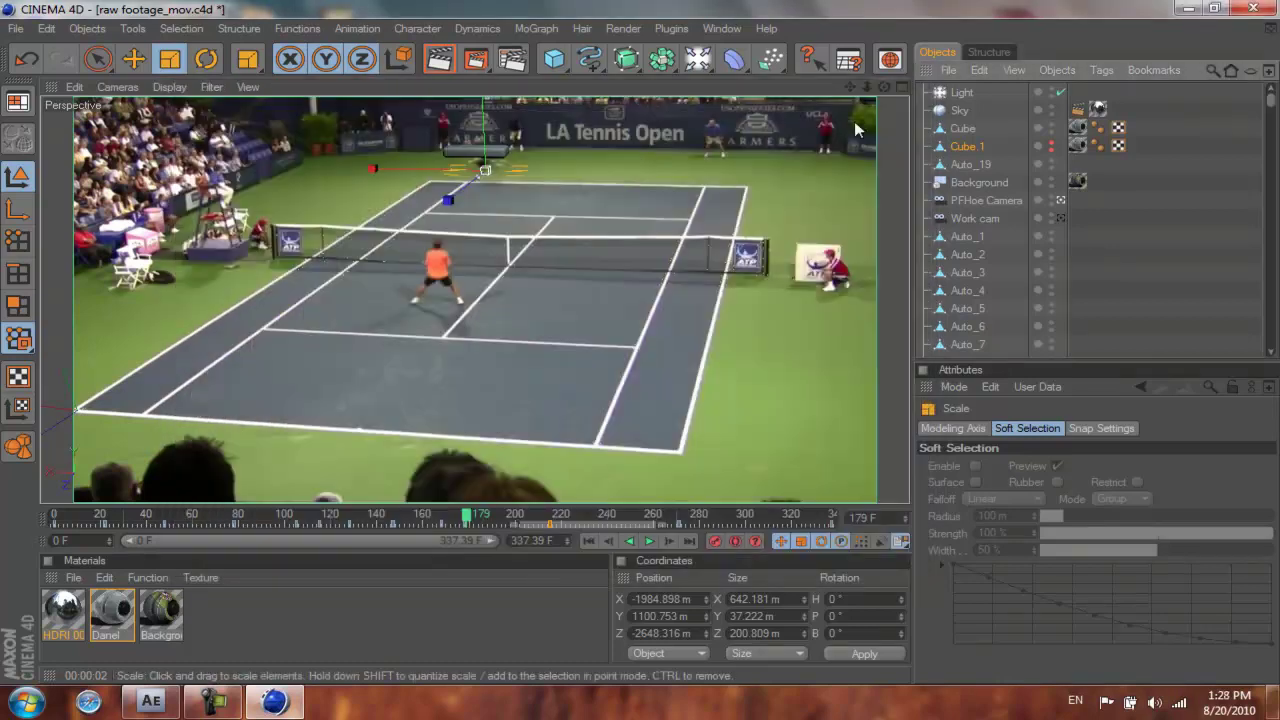
# Start a render to the Picture Viewer, then stop it.
pyautogui.click(475, 62)
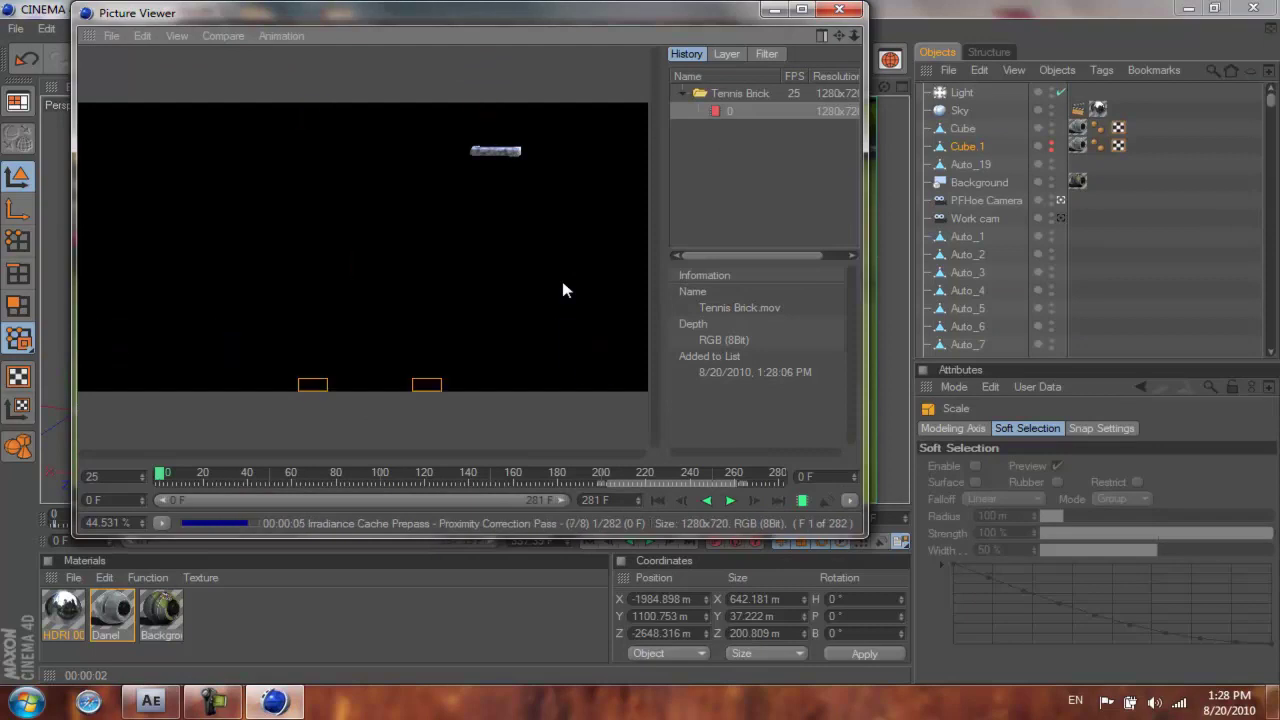
pyautogui.click(840, 11)
pyautogui.click(675, 421)
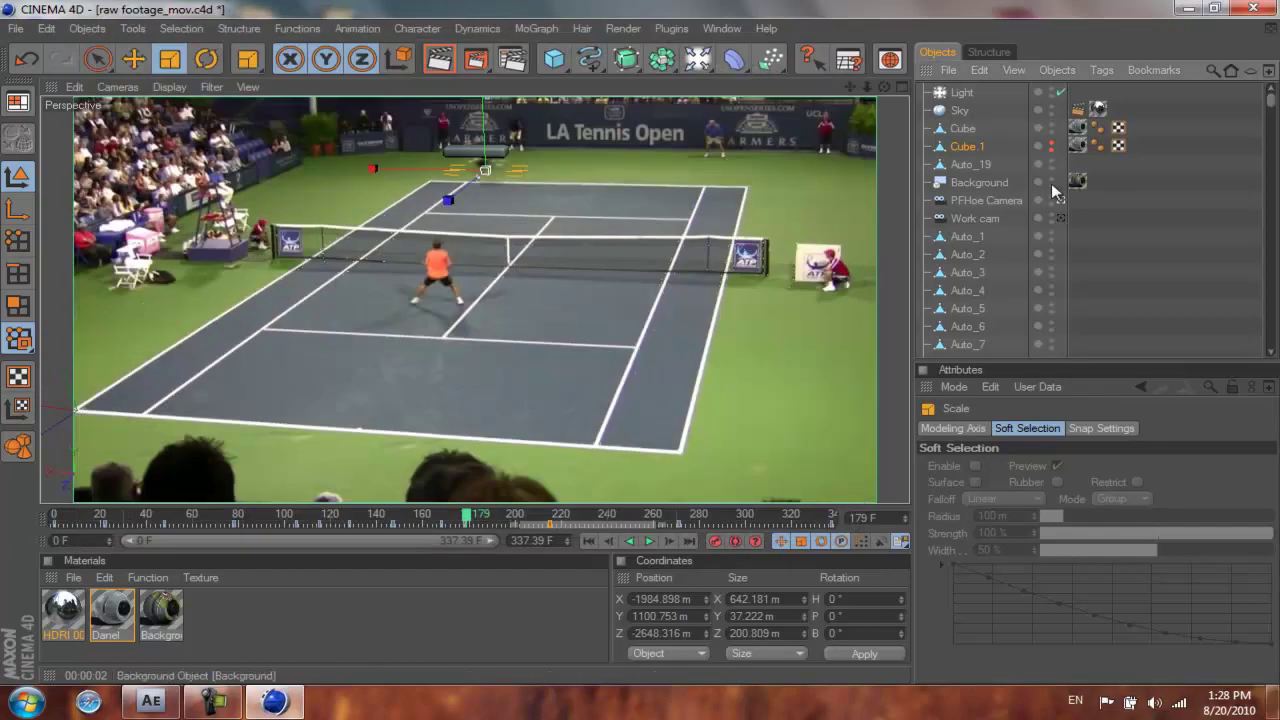
# Hide the Background footage, re-render overwriting Tennis Brick.mov, and review the frames.
pyautogui.click(1051, 177)
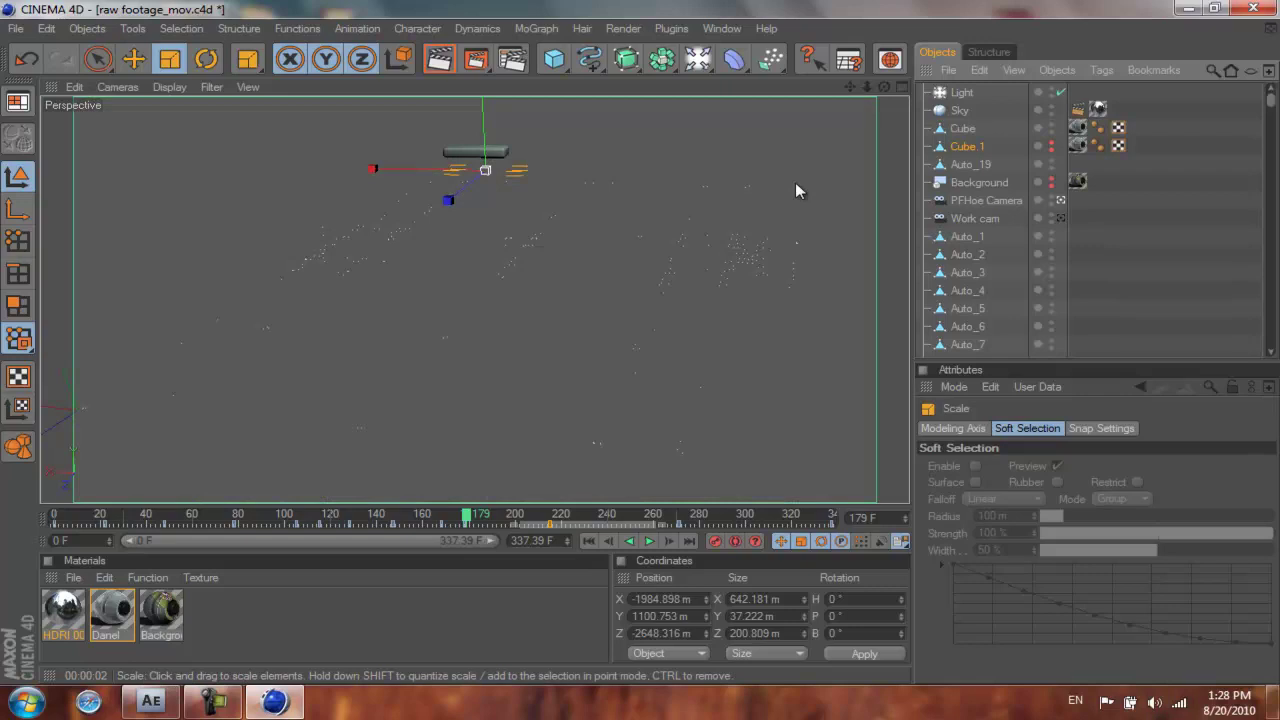
pyautogui.click(478, 58)
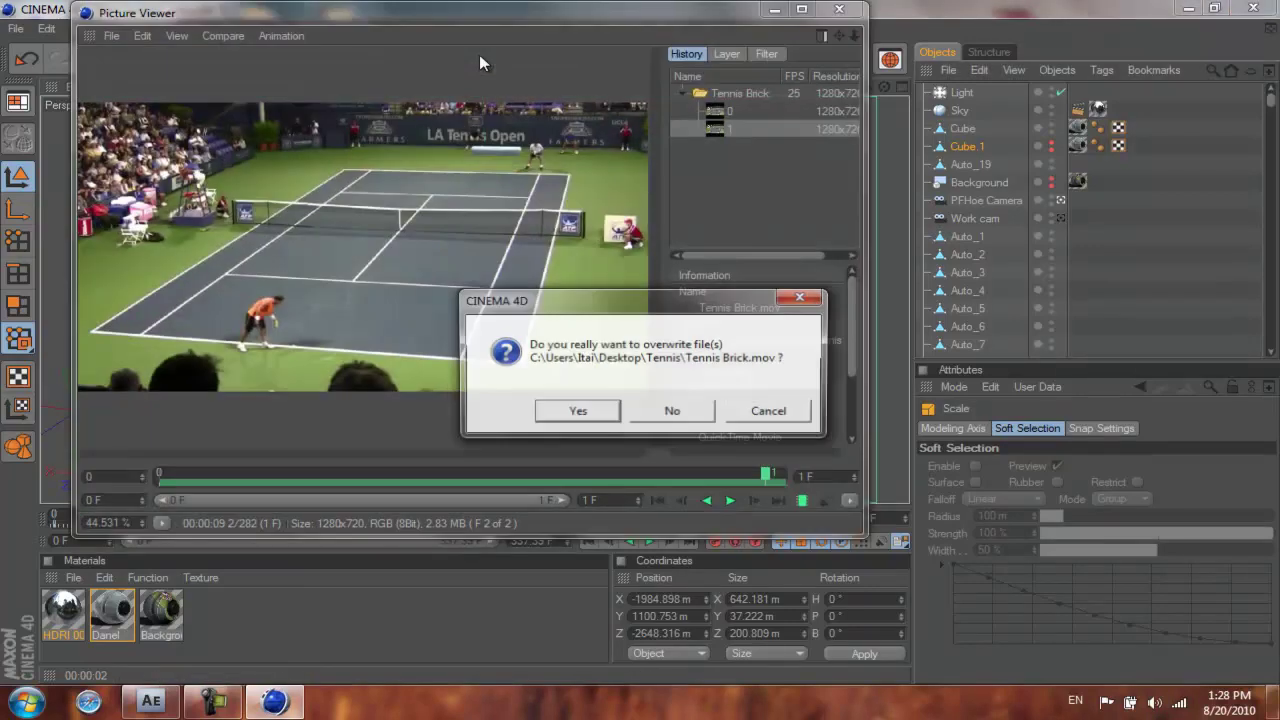
pyautogui.click(592, 411)
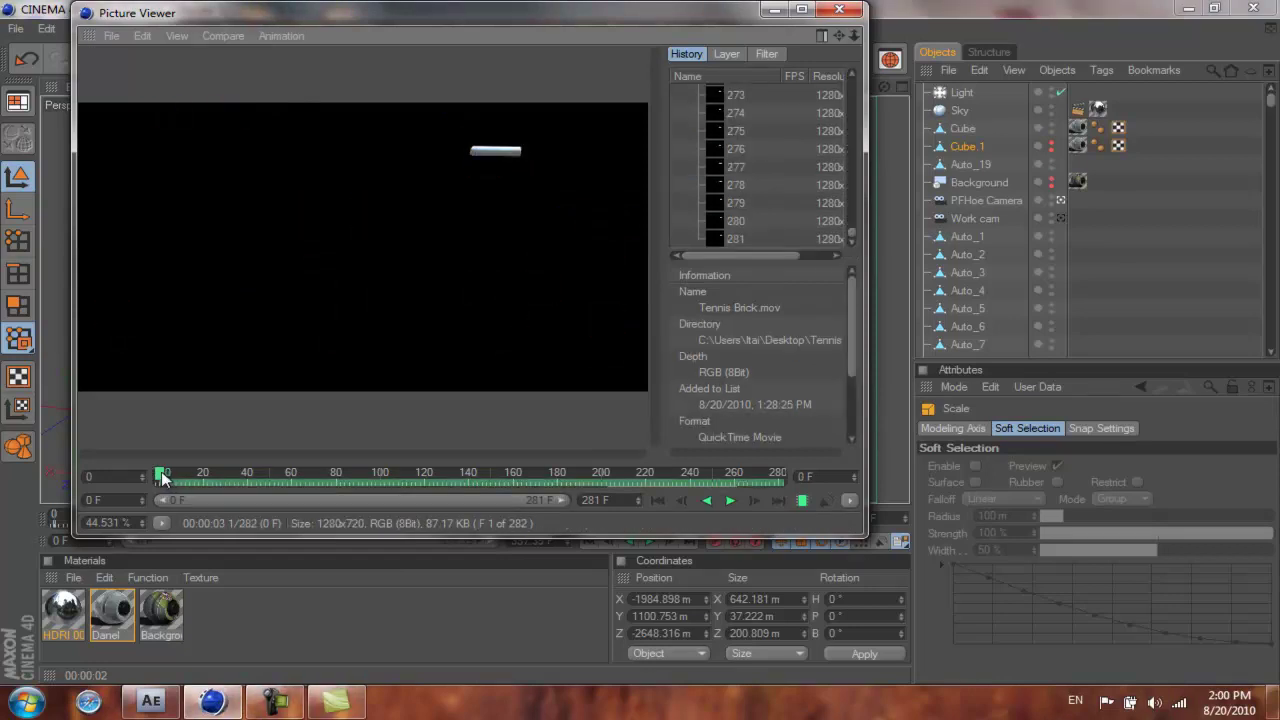
pyautogui.moveTo(162, 477); pyautogui.dragTo(676, 488)
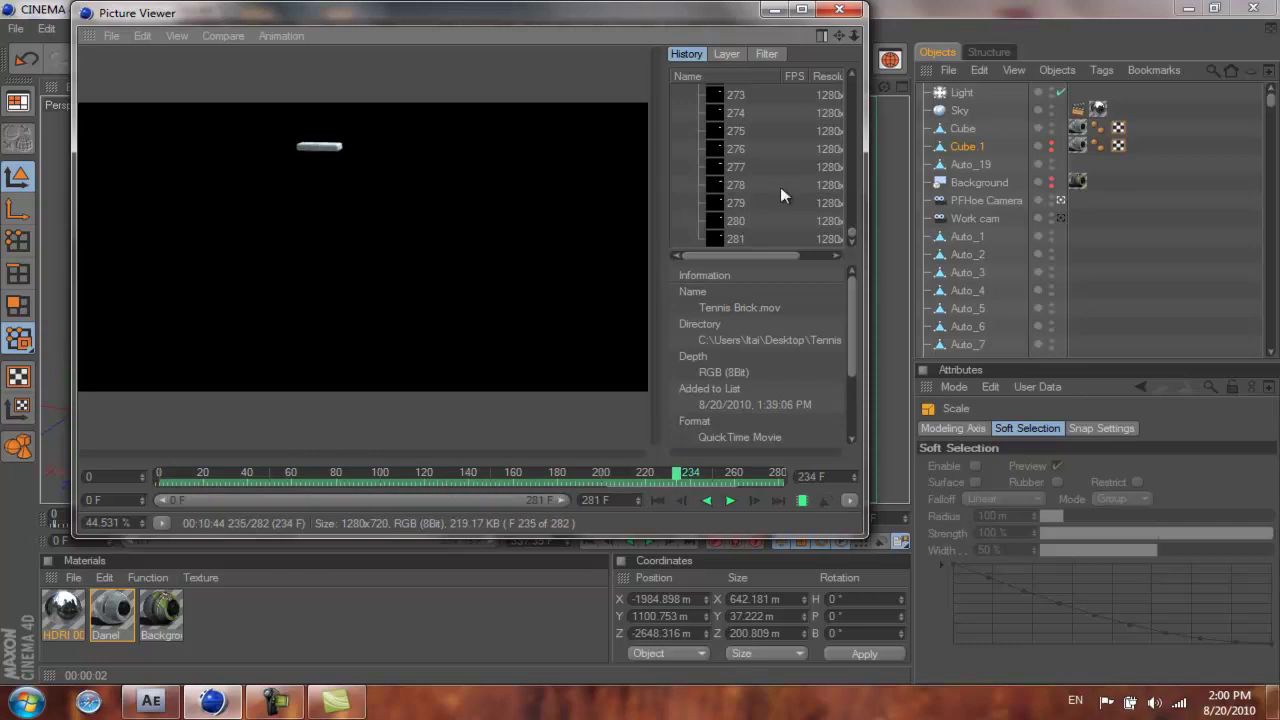
pyautogui.click(839, 9)
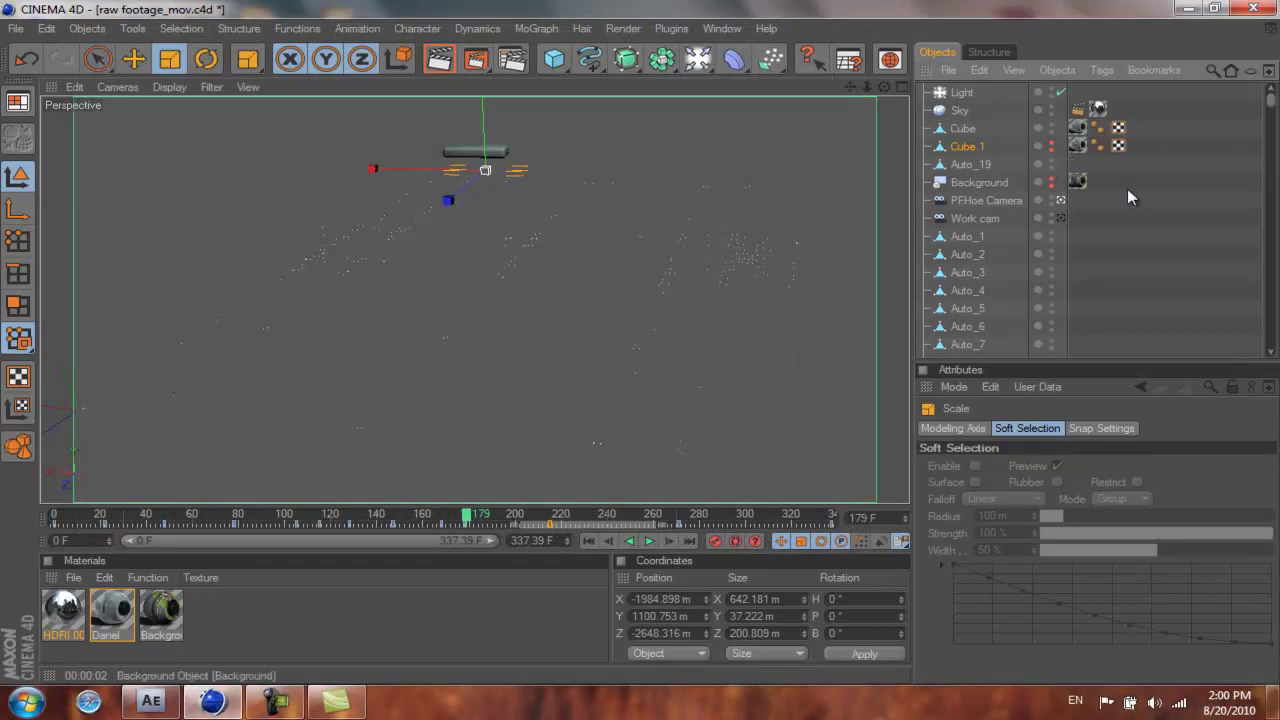
# Hide Cube, show Cube 1, and rename Cube to brick.
pyautogui.click(1051, 126)
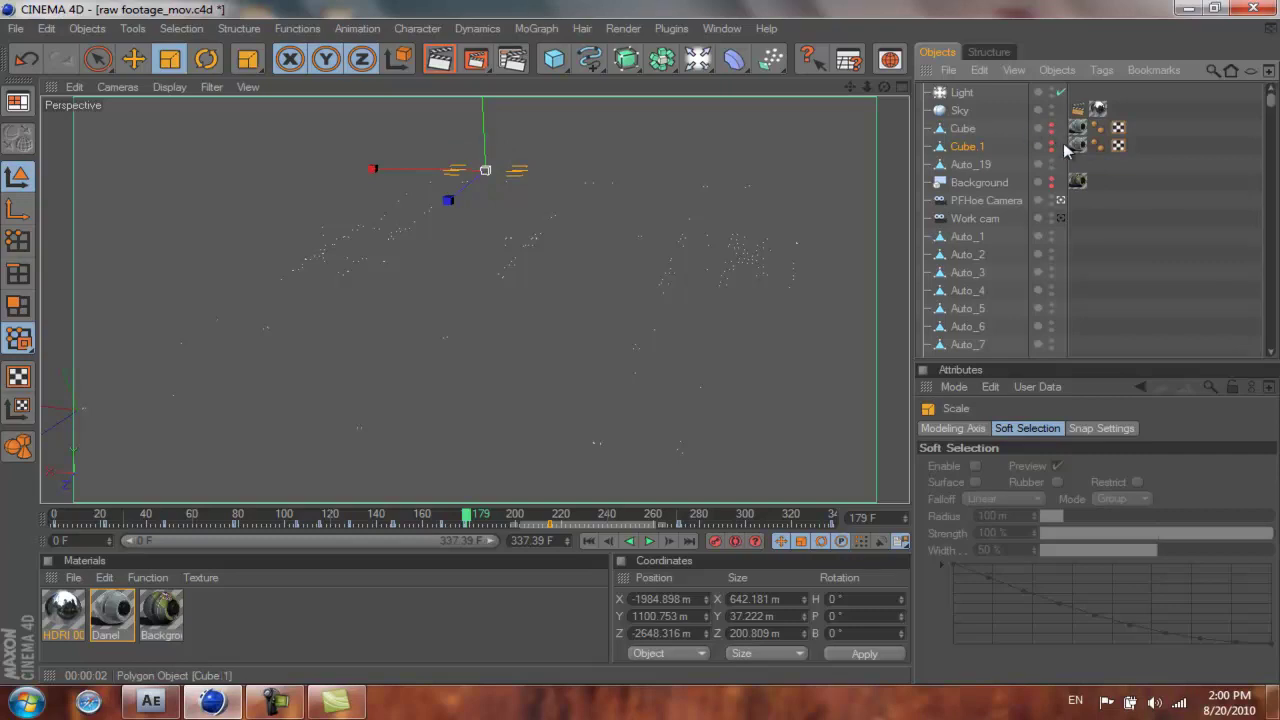
pyautogui.click(1051, 144)
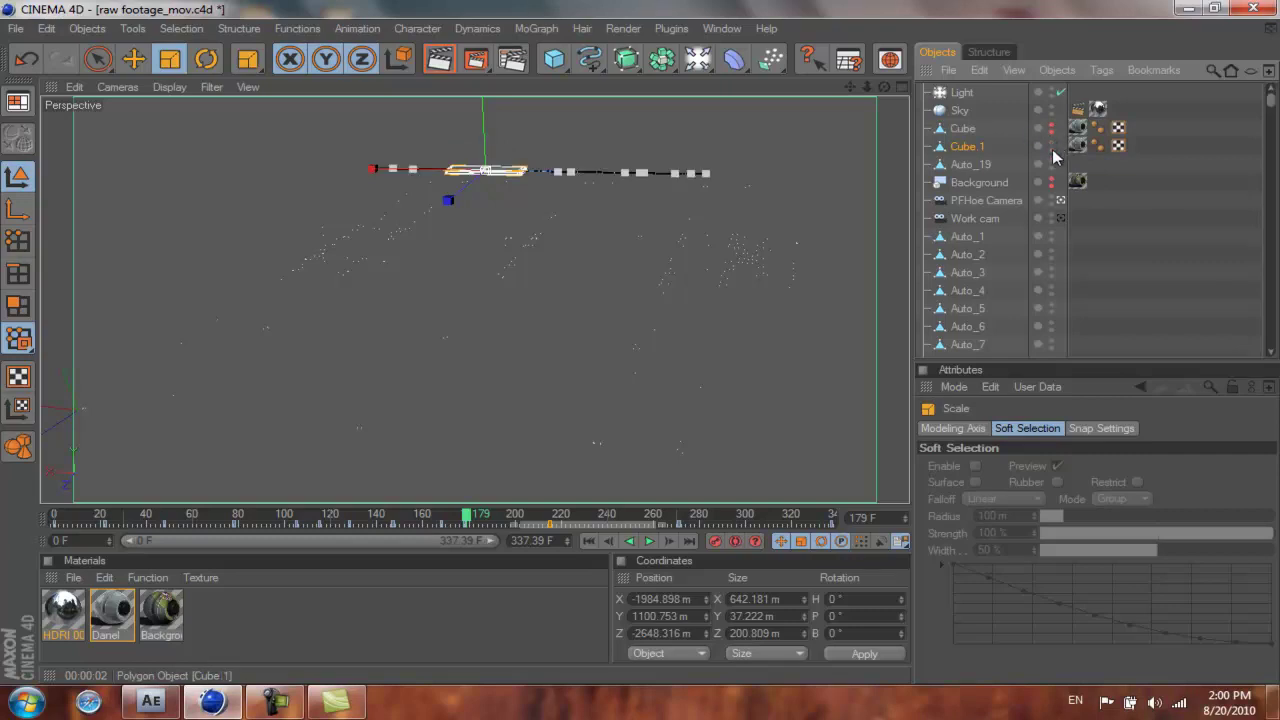
pyautogui.doubleClick(966, 130)
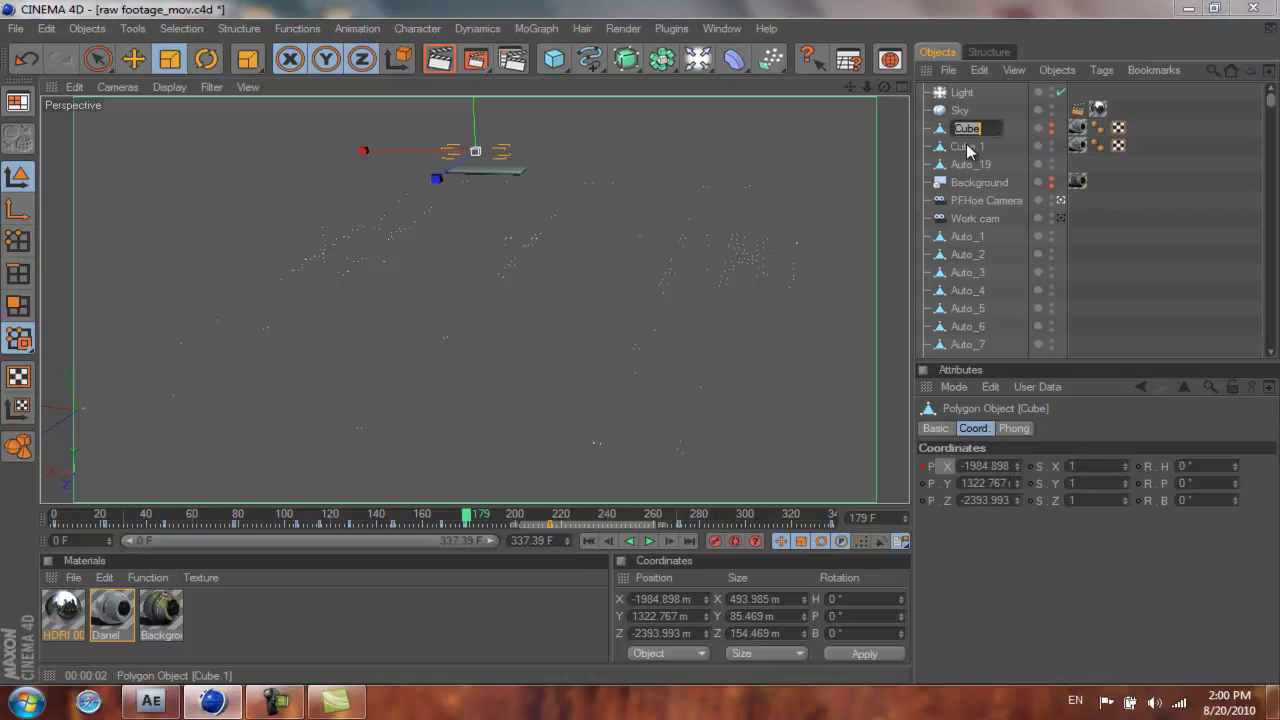
pyautogui.write('V')
pyautogui.press('Return')
# Rename Cube 1 to shadow and create a new material, Mat.
pyautogui.doubleClick(966, 146)
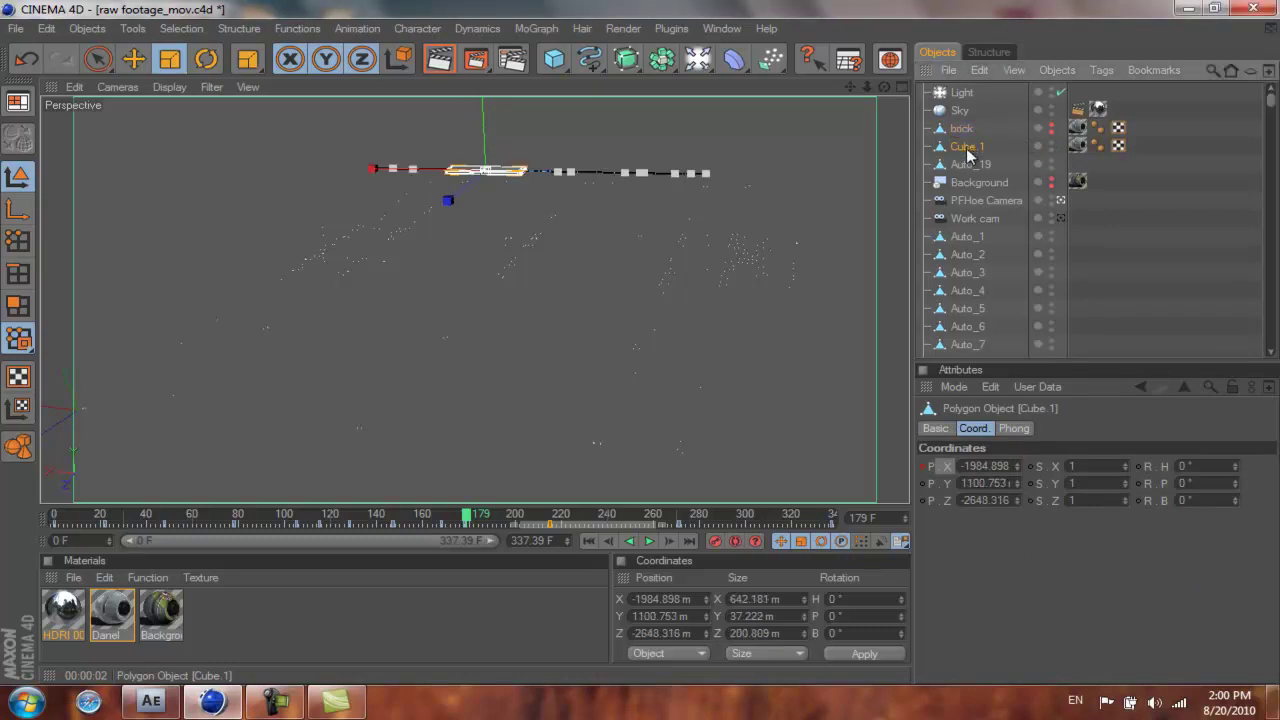
pyautogui.write('shadow')
pyautogui.press('Return')
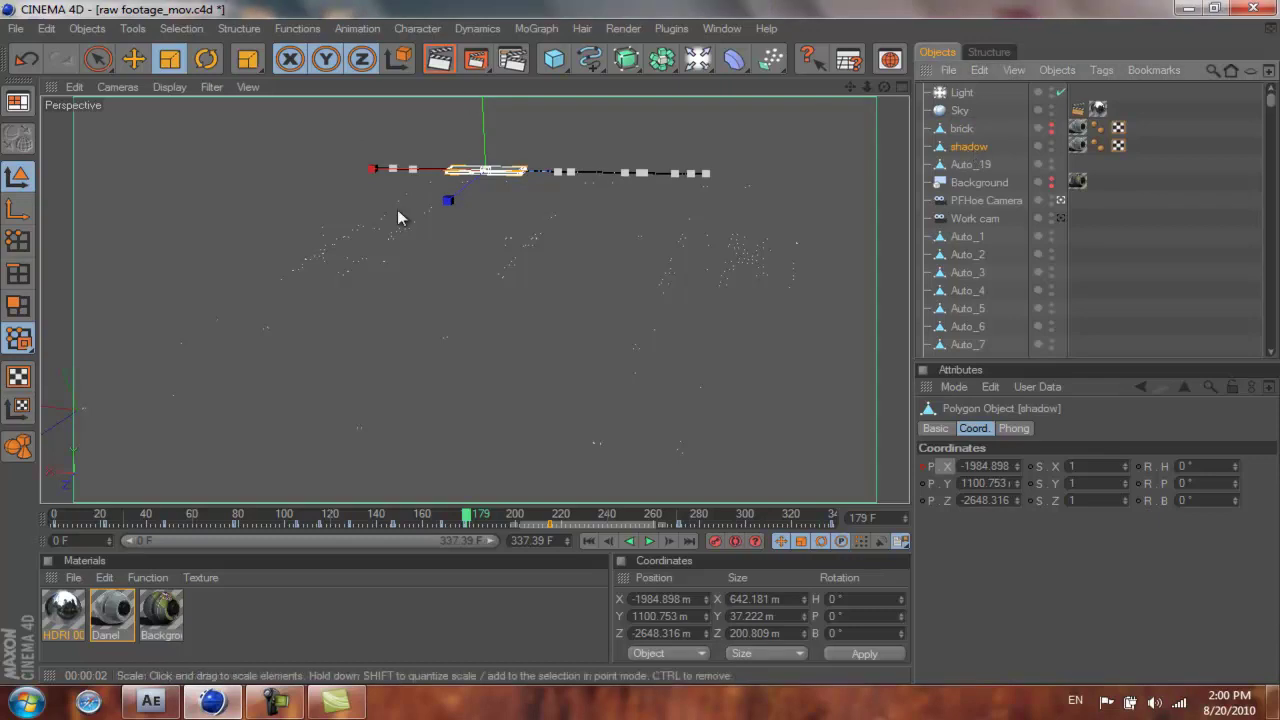
pyautogui.doubleClick(243, 618)
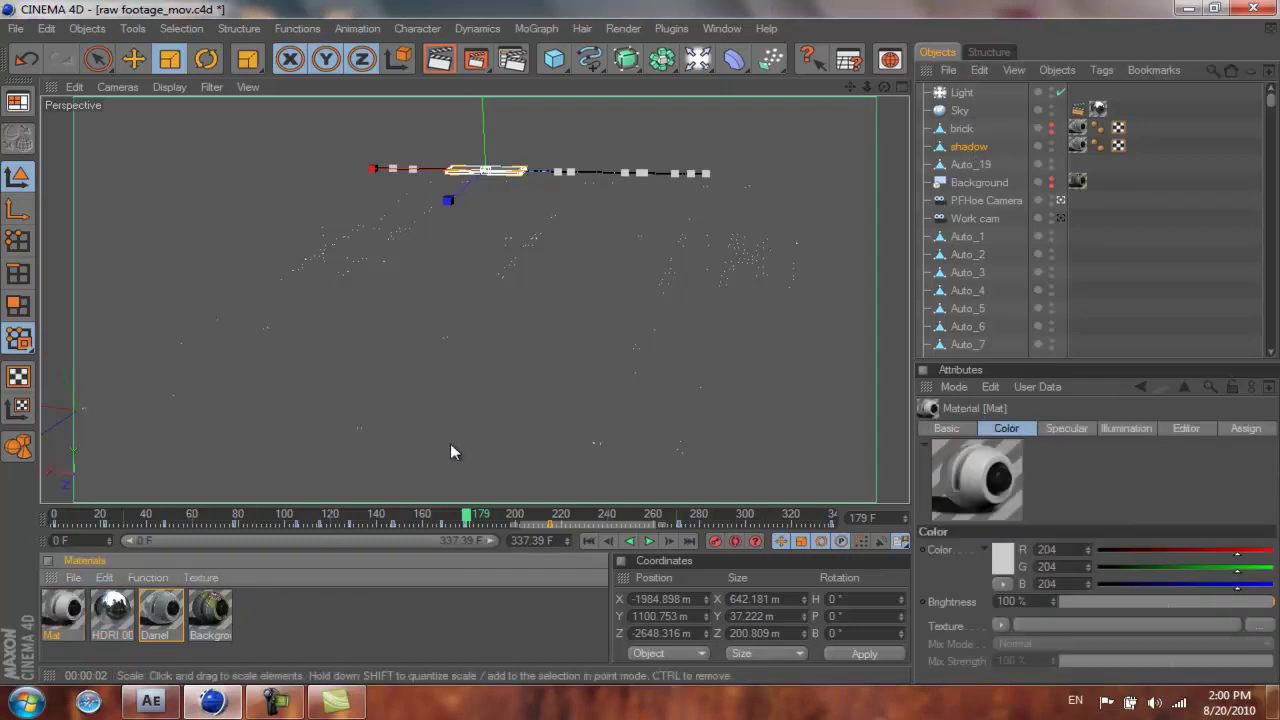
# Set the Mat material's colour to dark grey, RGB 38, 36, 36.
pyautogui.doubleClick(61, 622)
pyautogui.click(512, 203)
pyautogui.moveTo(468, 205); pyautogui.dragTo(400, 221)
pyautogui.press('Return')
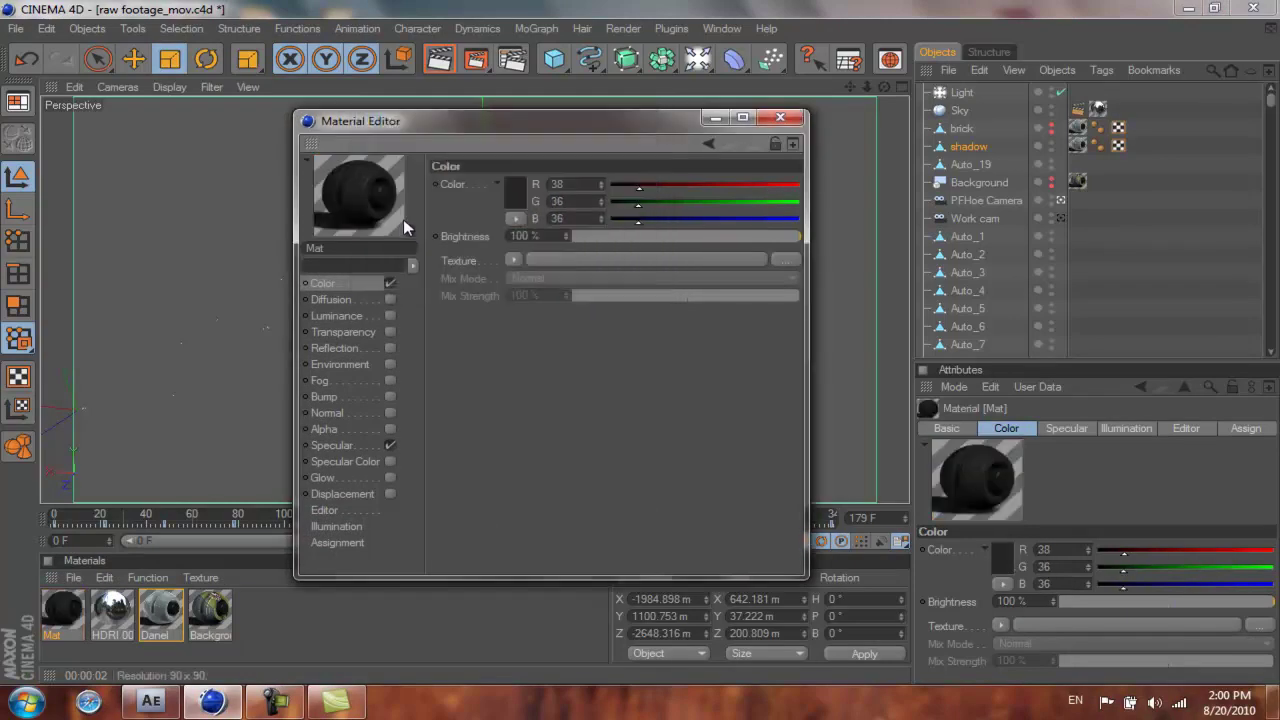
pyautogui.click(795, 120)
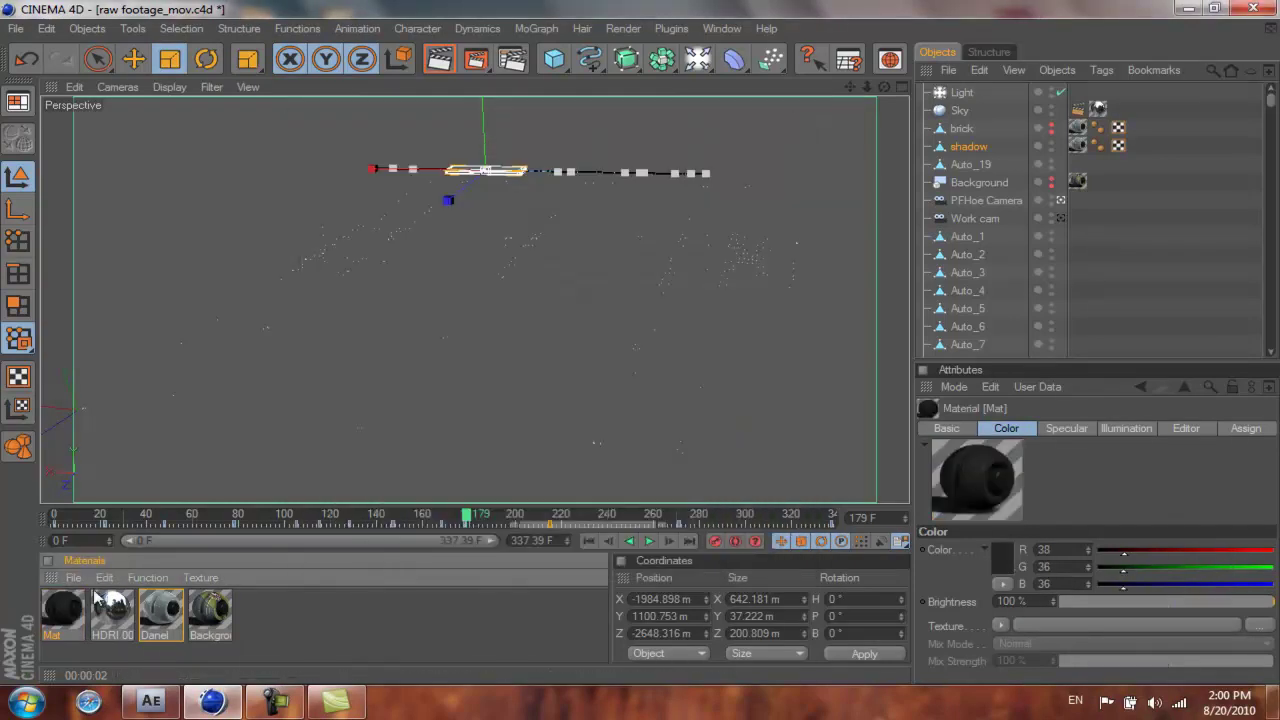
# Apply Mat to shadow, delete its old texture tag, and flatten shadow to 0.004 m on Y.
pyautogui.moveTo(770, 237); pyautogui.dragTo(985, 150)
pyautogui.click(1077, 146)
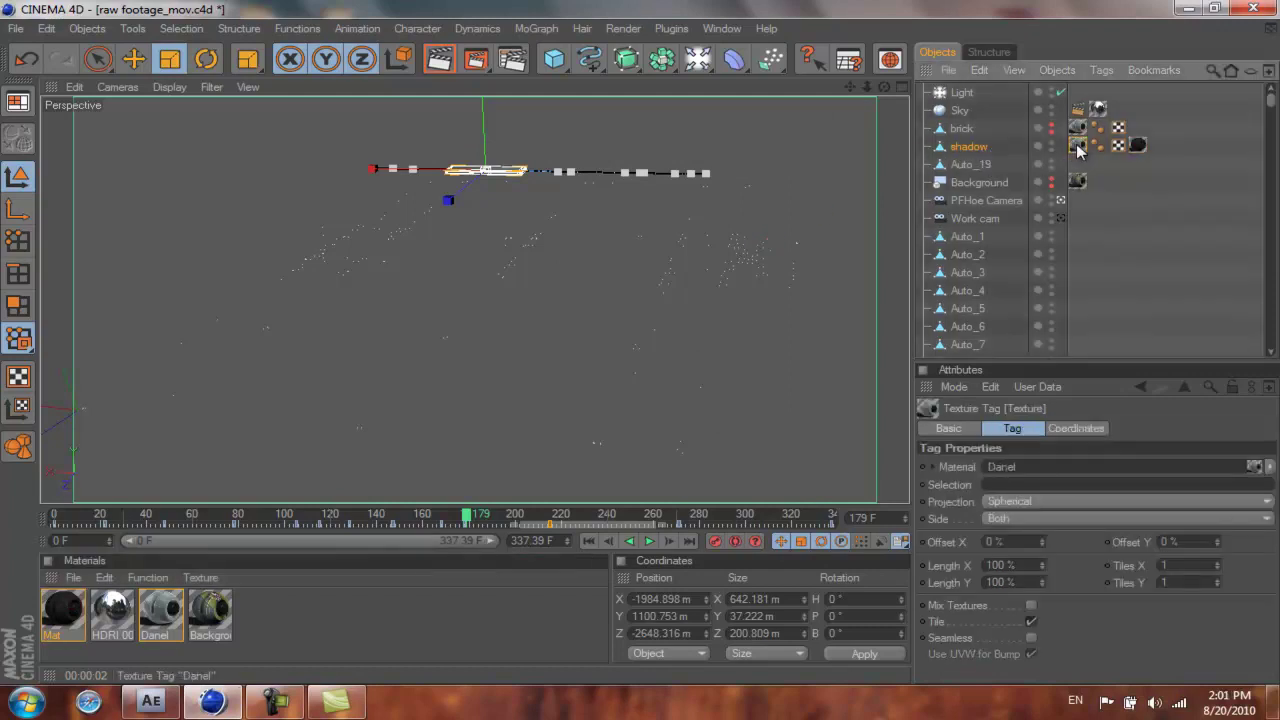
pyautogui.press('Delete')
pyautogui.click(440, 60)
pyautogui.click(557, 186)
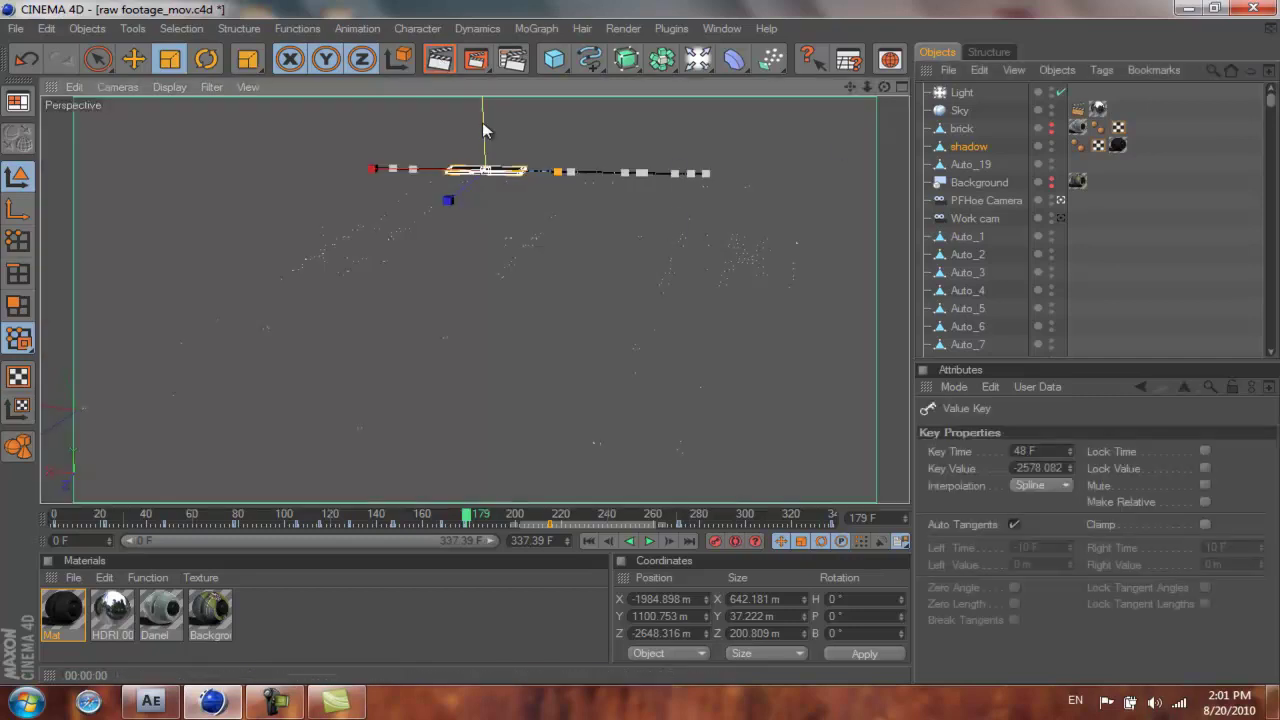
pyautogui.moveTo(481, 122); pyautogui.dragTo(640, 348)
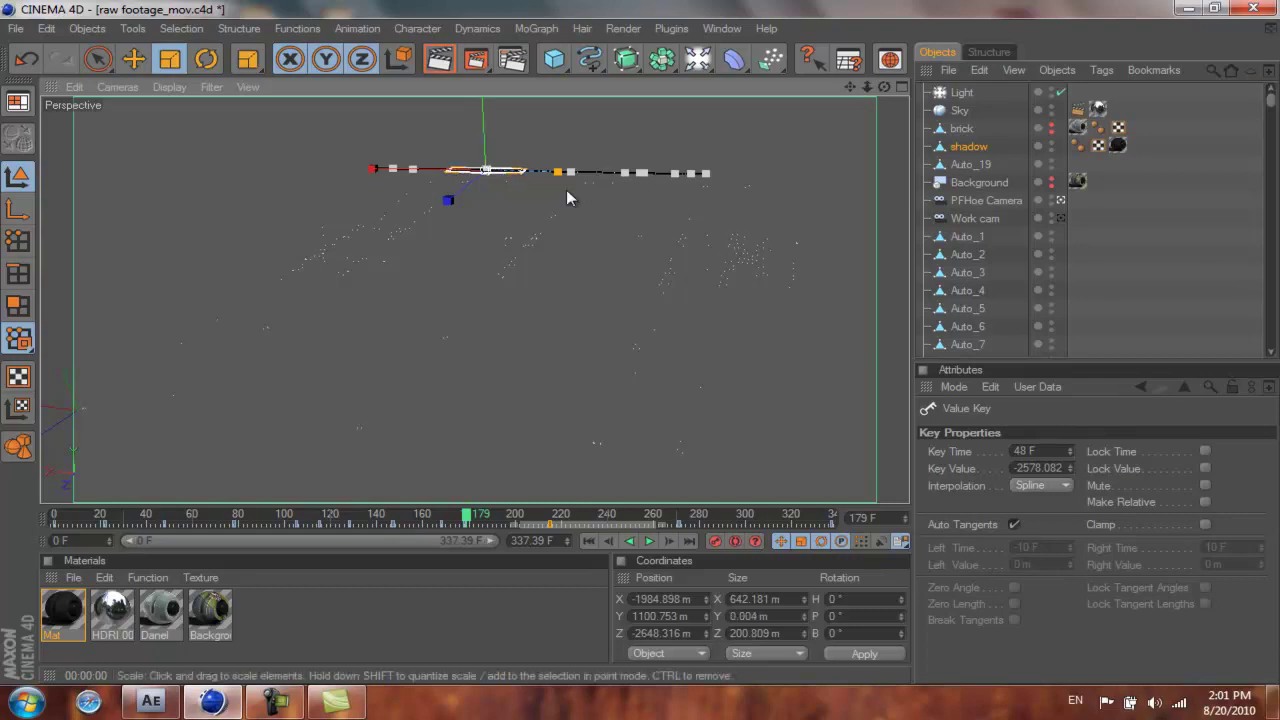
# Name the render output Tennis Brick_shadow and start rendering the animation.
pyautogui.click(512, 58)
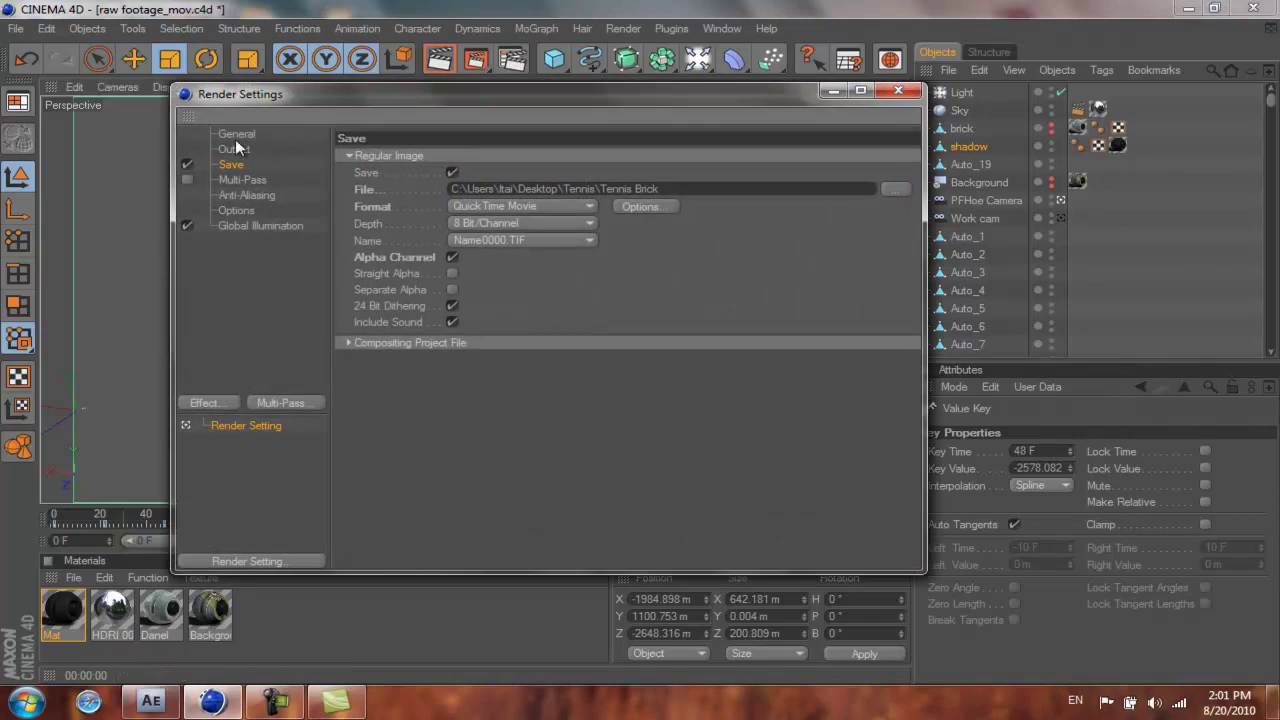
pyautogui.click(896, 189)
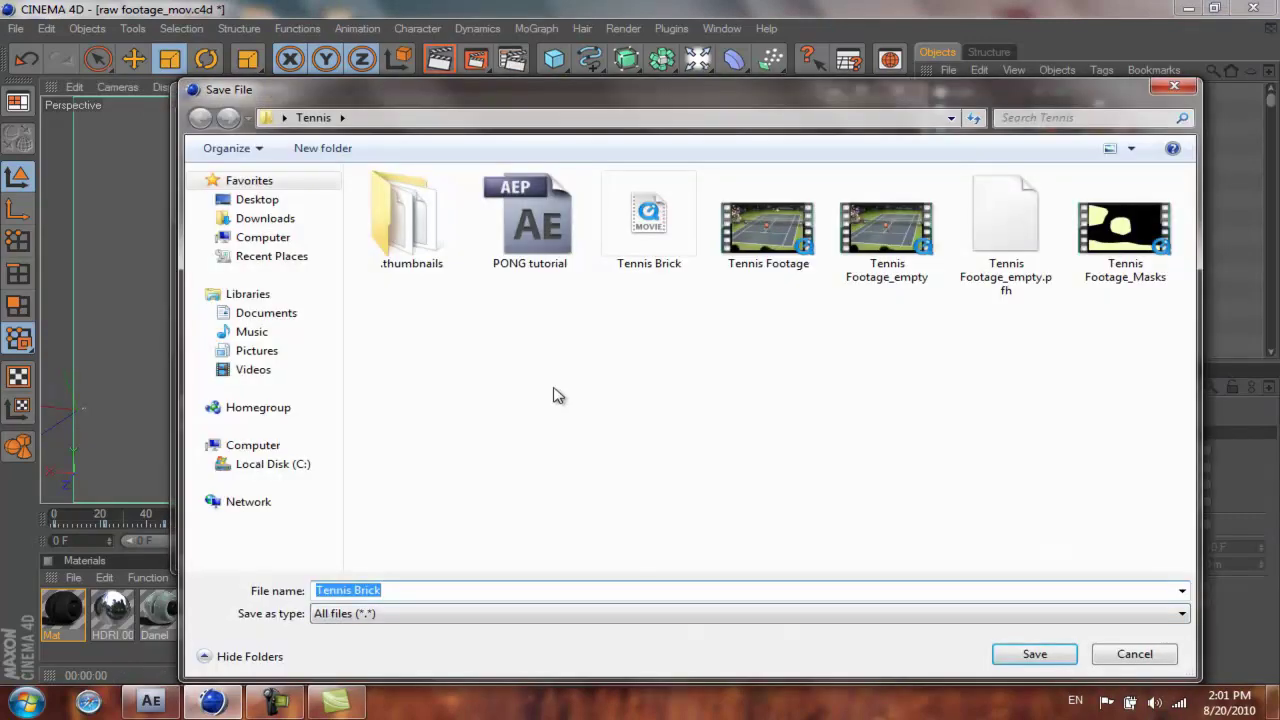
pyautogui.click(427, 591)
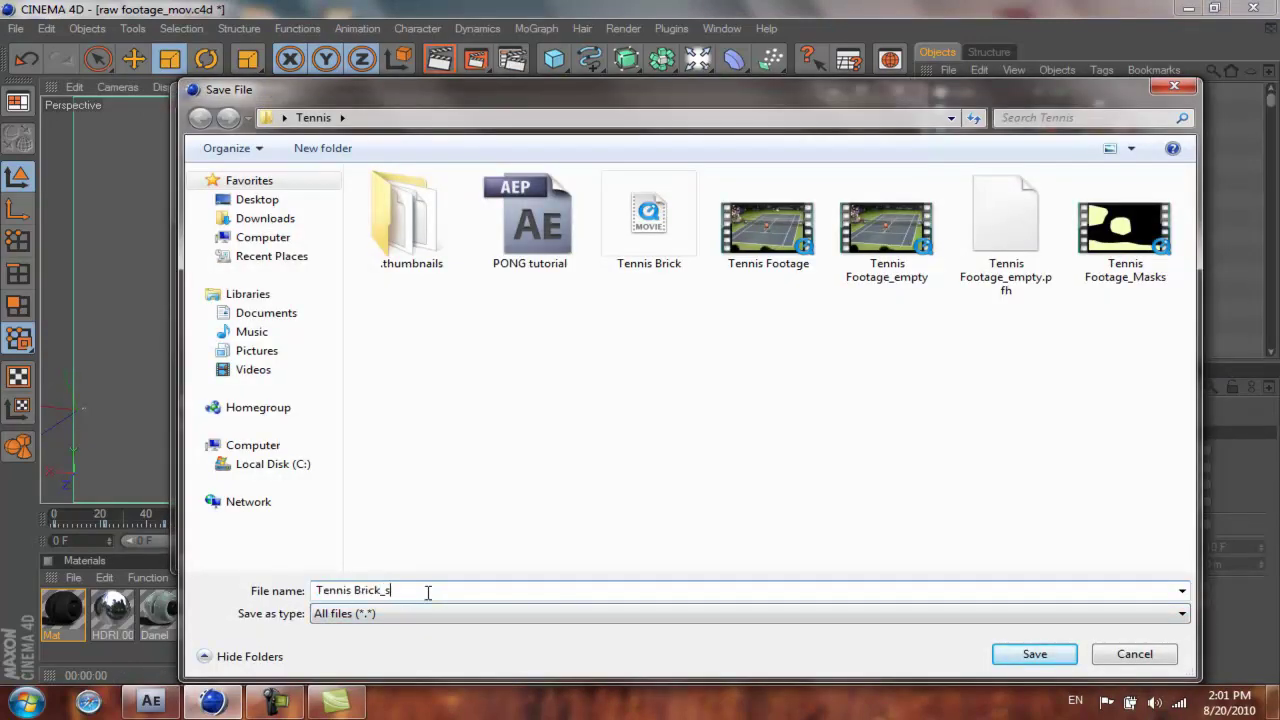
pyautogui.press('Return')
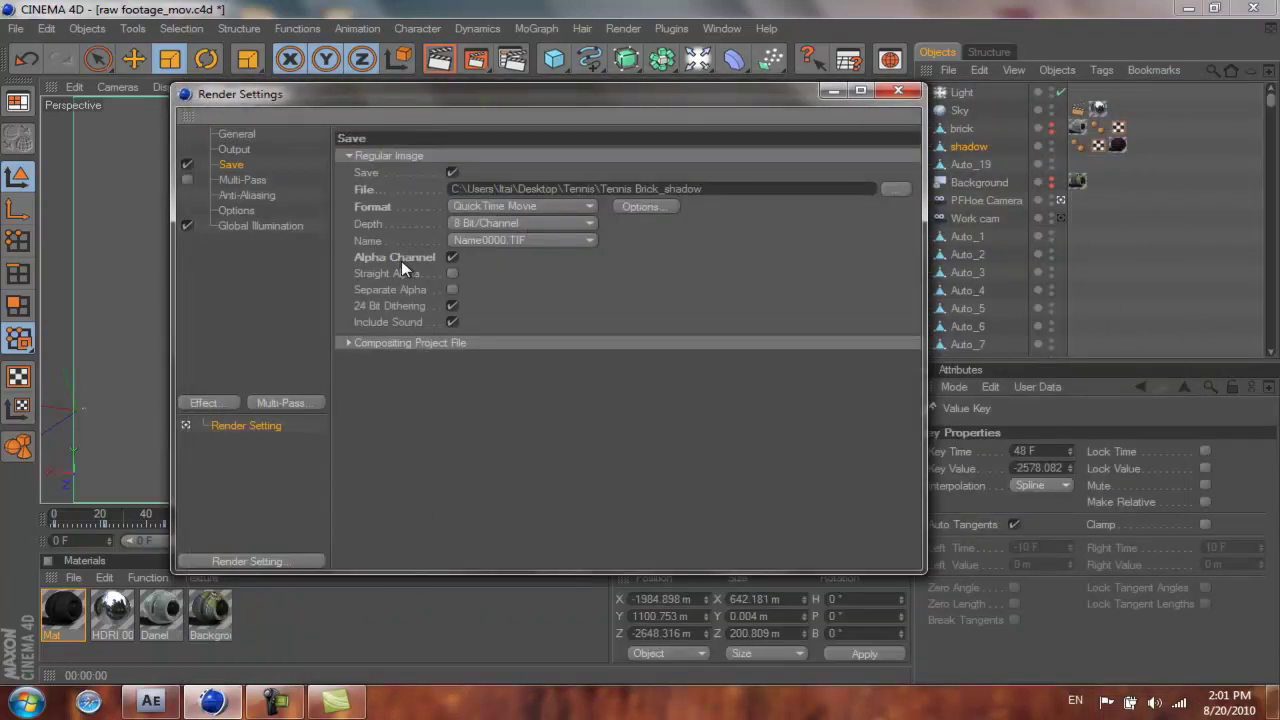
pyautogui.click(898, 90)
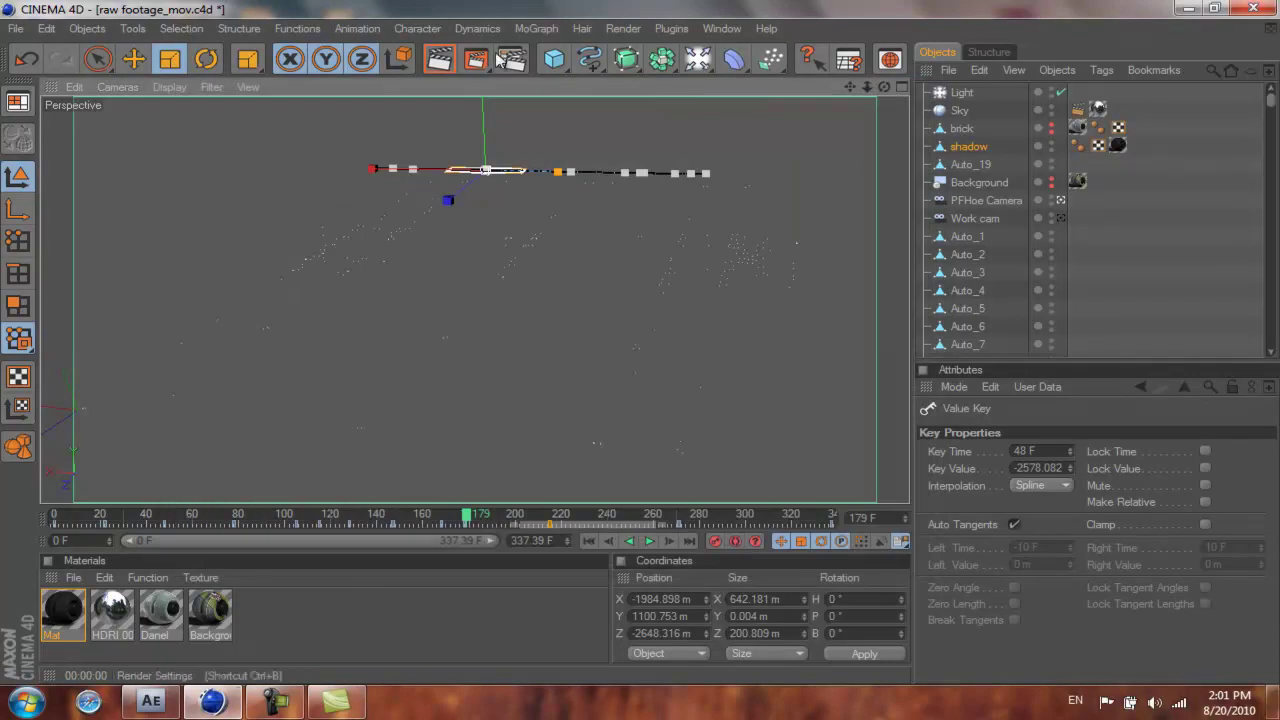
pyautogui.click(476, 61)
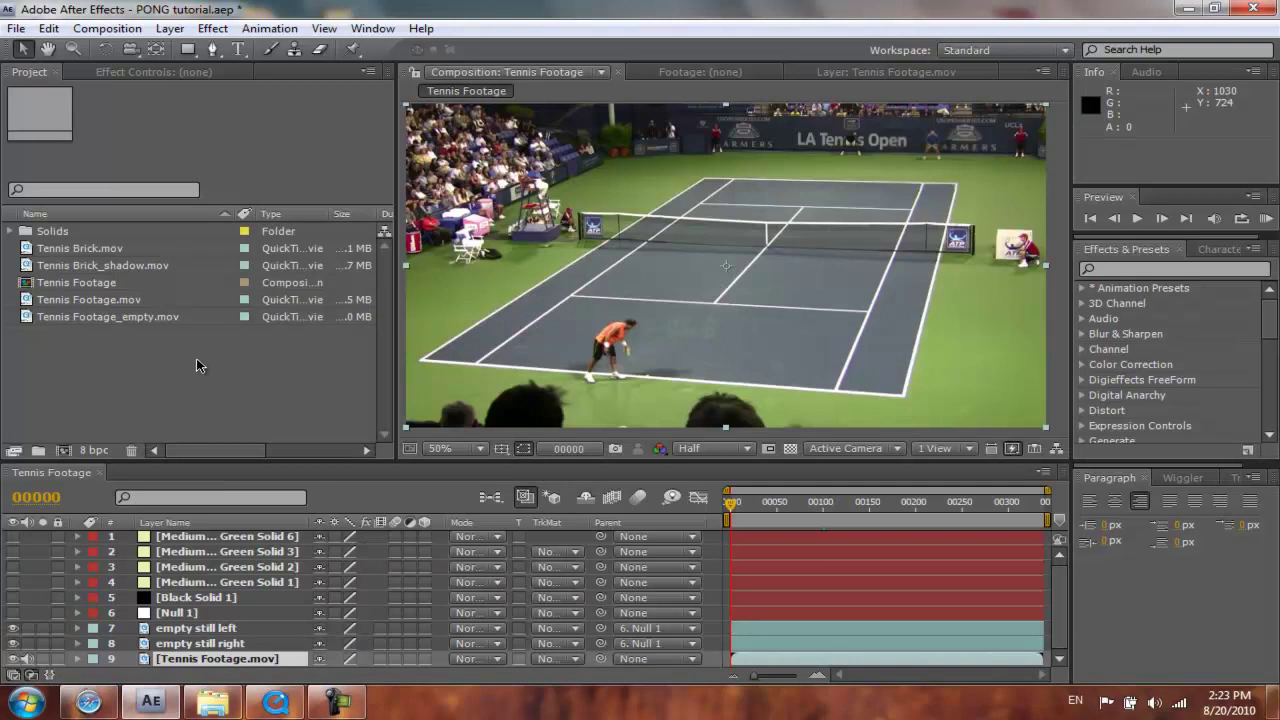
# Create a new composition from Tennis Footage_empty.mov.
pyautogui.click(84, 249)
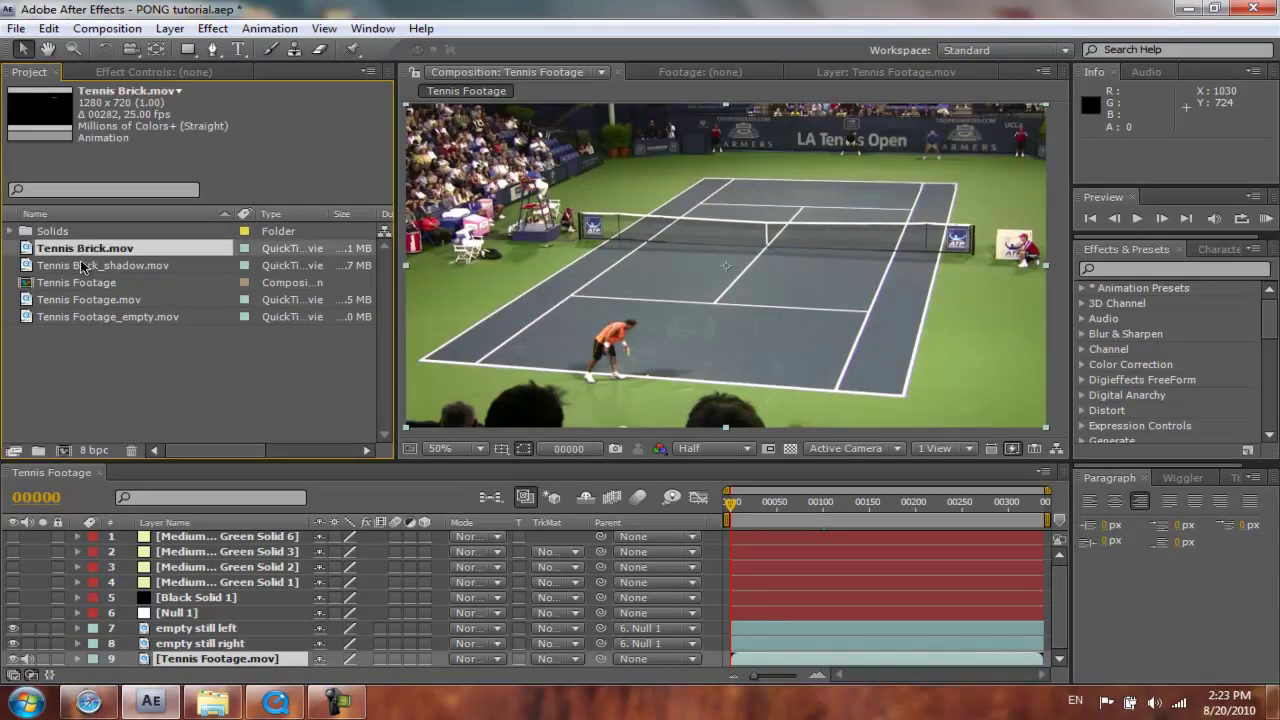
pyautogui.click(83, 270)
pyautogui.click(148, 386)
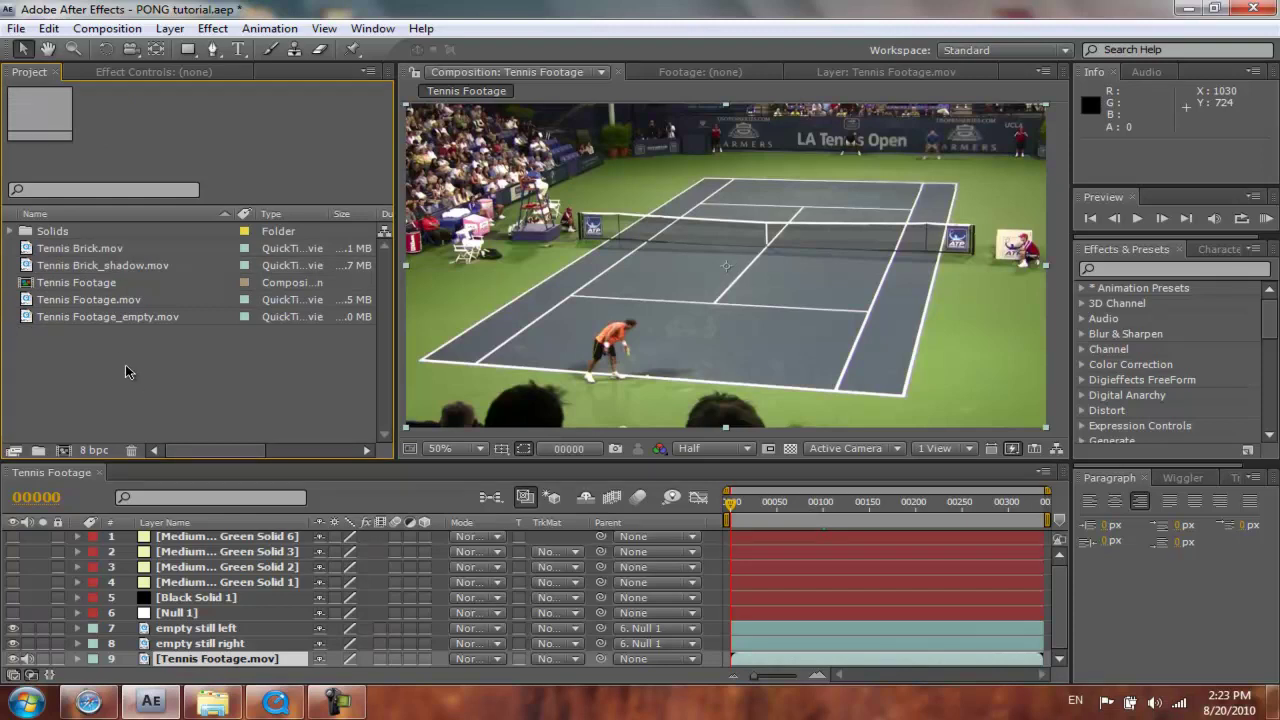
pyautogui.click(112, 318)
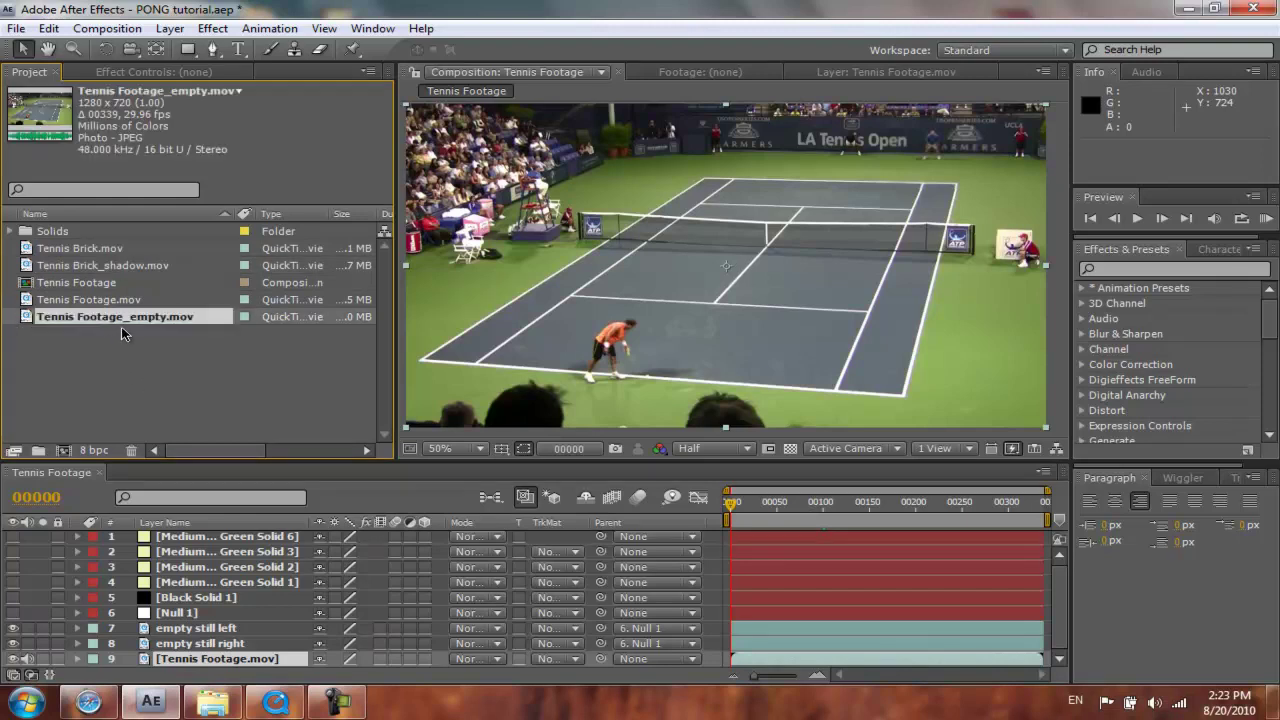
pyautogui.moveTo(118, 325); pyautogui.dragTo(66, 453)
# Add Tennis Brick.mov as the top layer and advance to around frame 126.
pyautogui.click(151, 388)
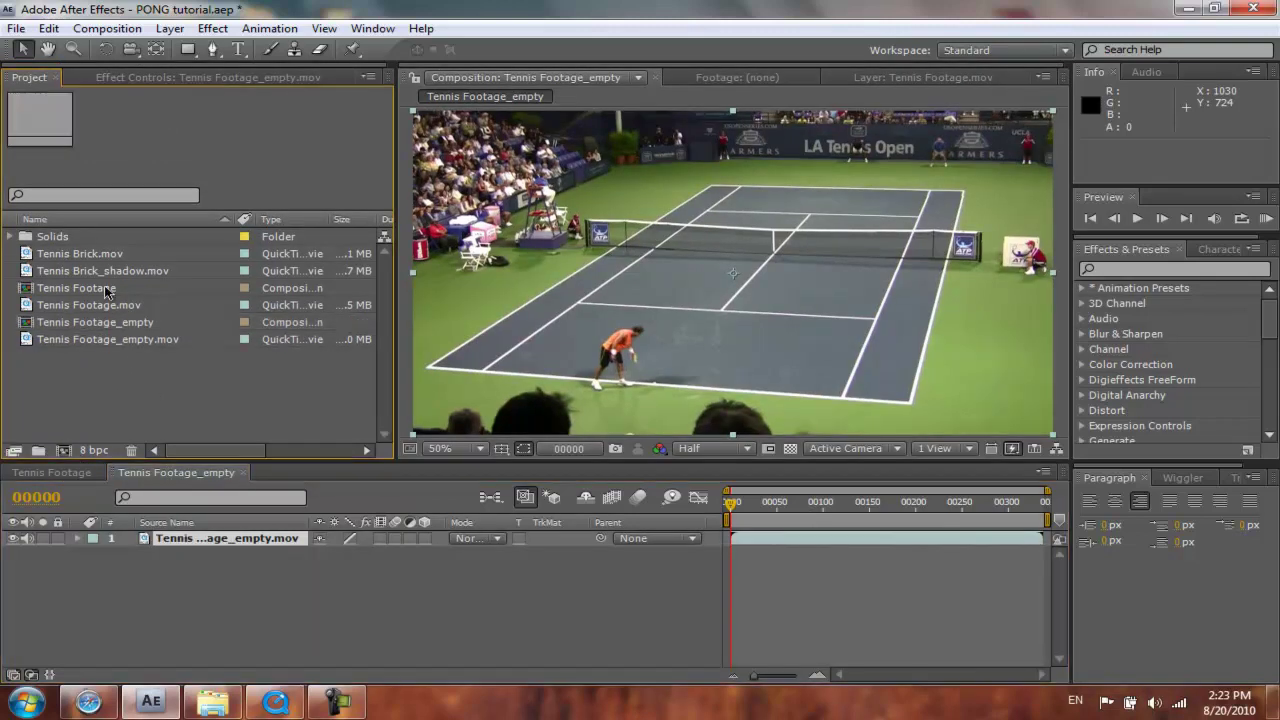
pyautogui.moveTo(88, 258); pyautogui.dragTo(203, 545)
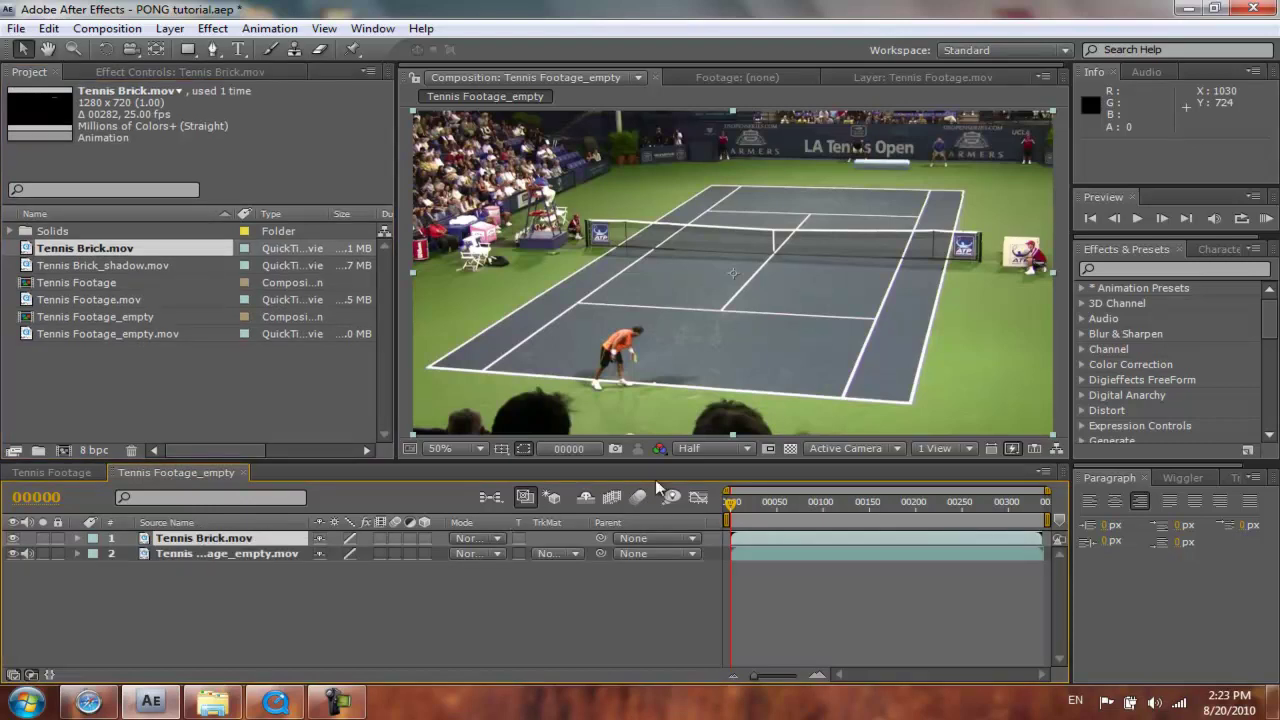
pyautogui.moveTo(726, 504); pyautogui.dragTo(841, 510)
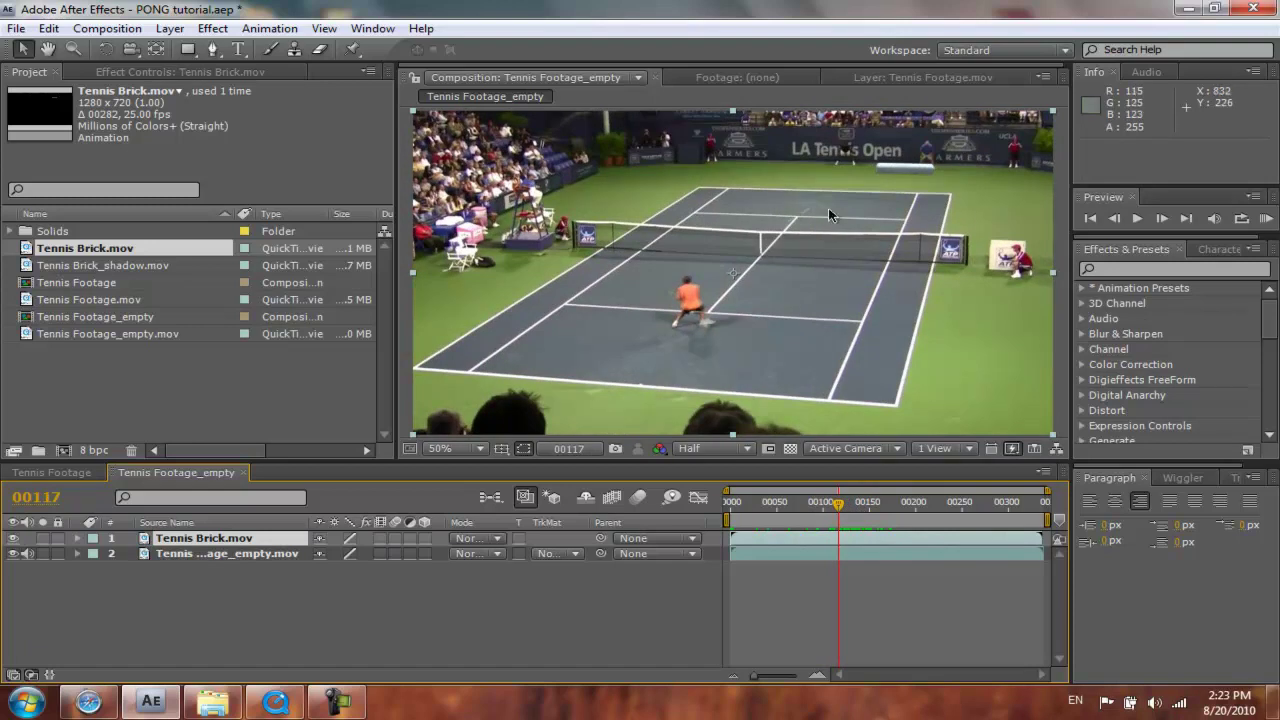
# Step to frame 00076 and bring up Solid Settings for a new solid layer.
pyautogui.press('pagedown')
pyautogui.press('pagedown')
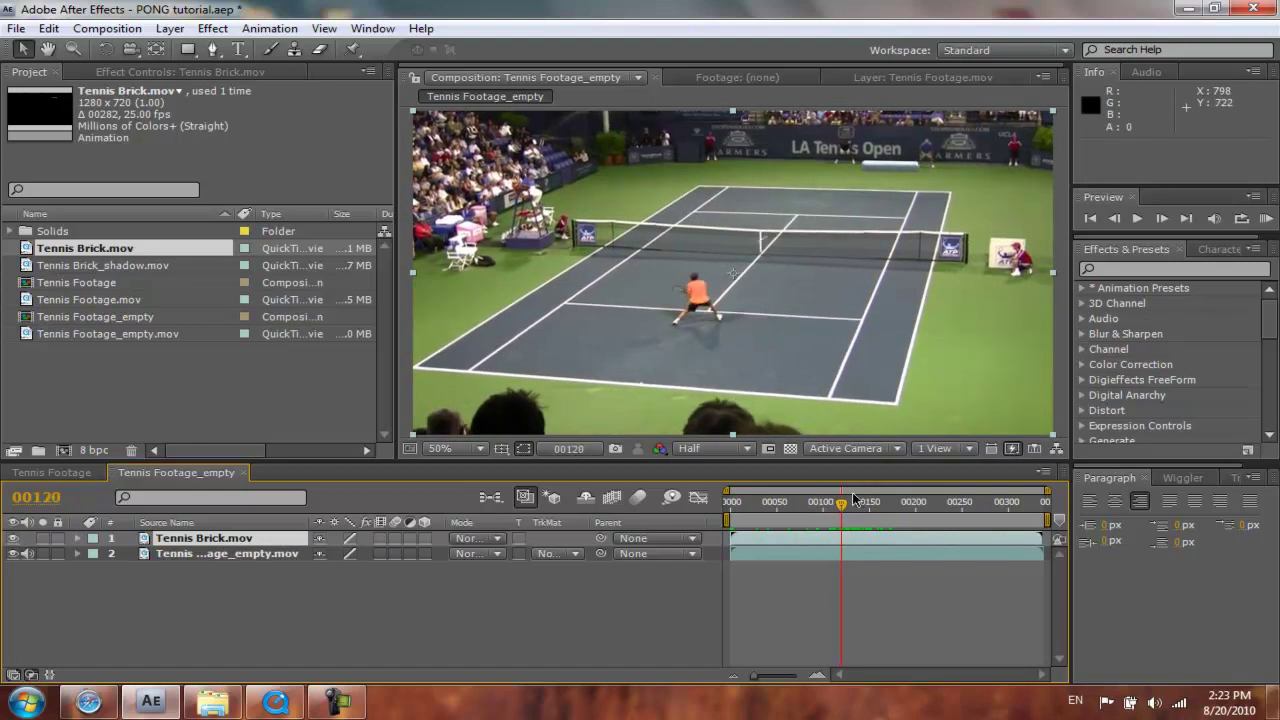
pyautogui.press('pageup')
pyautogui.press('pageup')
pyautogui.press('pageup')
pyautogui.press('pageup')
pyautogui.press('pageup')
pyautogui.press('pageup')
pyautogui.press('pageup')
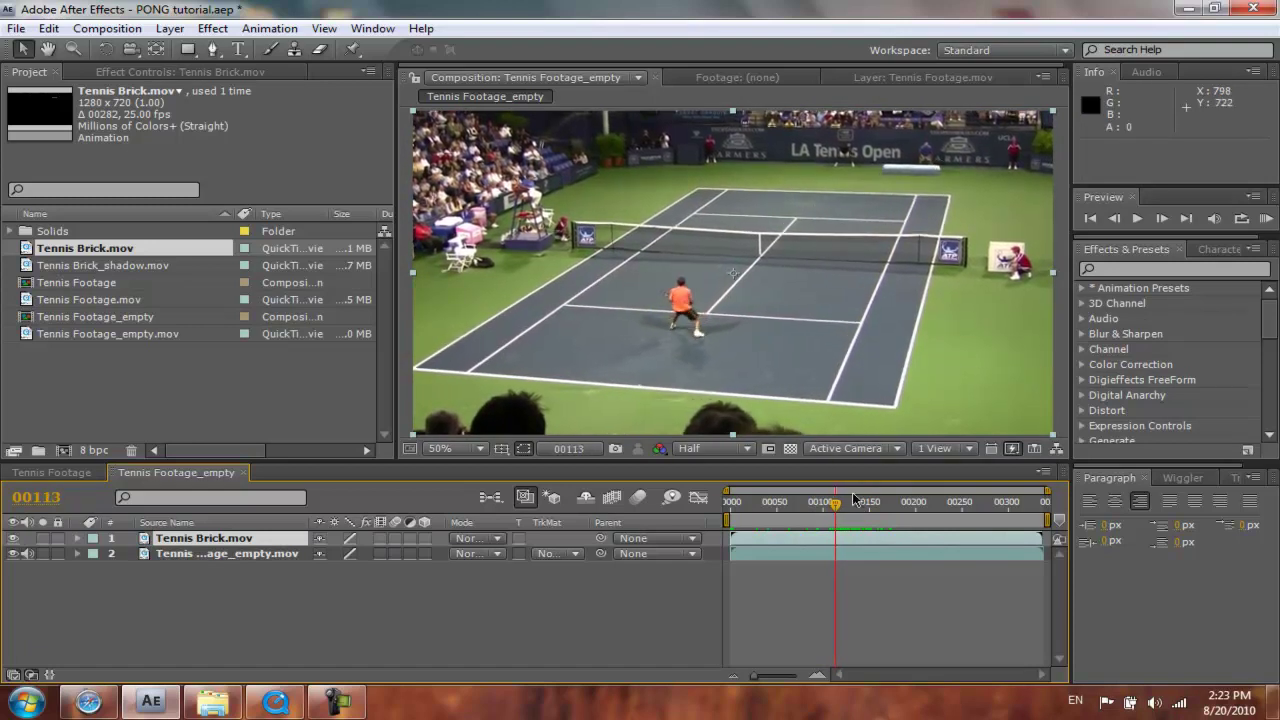
pyautogui.press('pagedown')
pyautogui.press('pagedown')
pyautogui.press('pagedown')
pyautogui.press('pagedown')
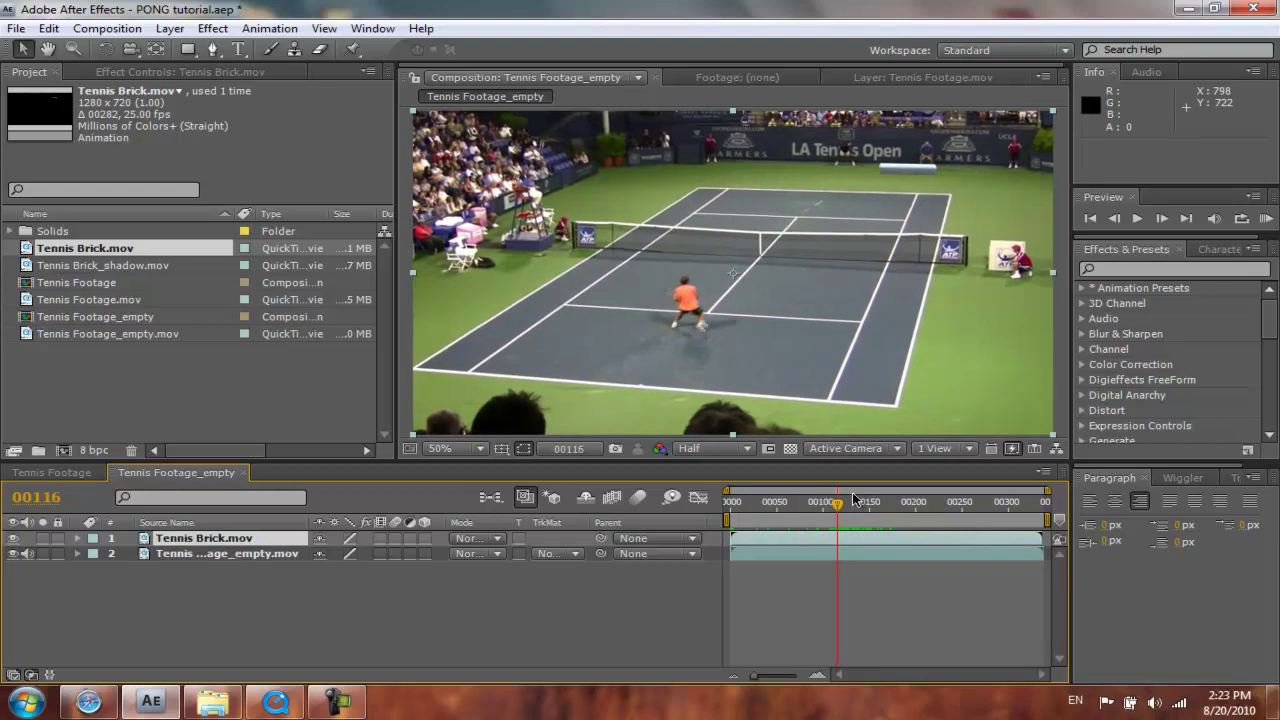
pyautogui.hotkey('shift', 'pageup')
pyautogui.hotkey('shift', 'pageup')
pyautogui.hotkey('shift', 'pageup')
pyautogui.hotkey('shift', 'pageup')
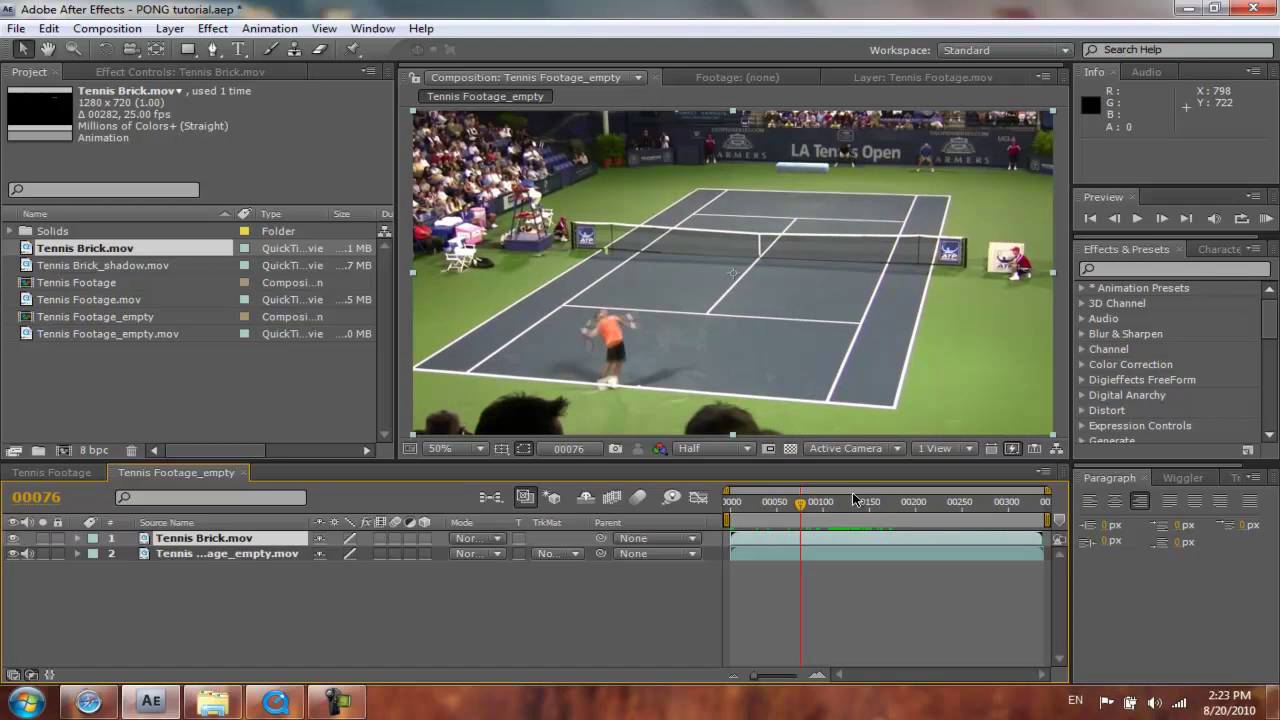
pyautogui.hotkey('ctrl', 'y')
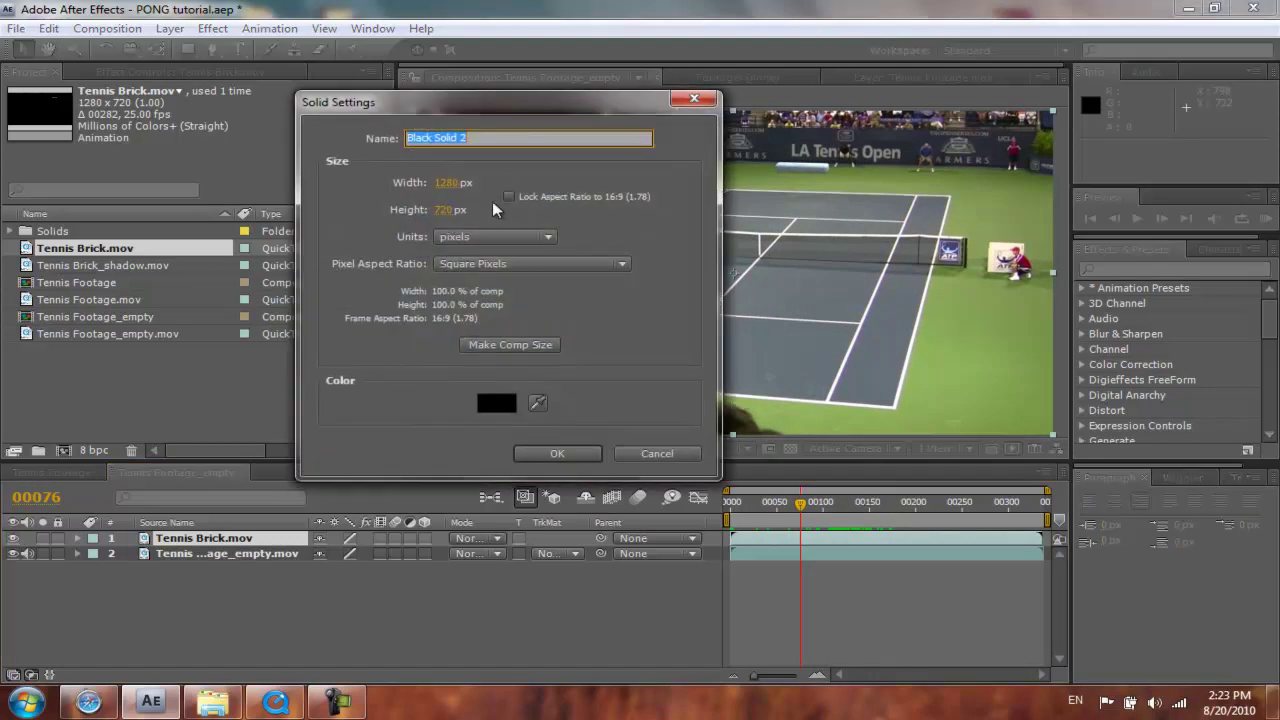
# Create an 8 × 8 px solid in a yellow sampled from the footage, then zoom in on it.
pyautogui.click(447, 187)
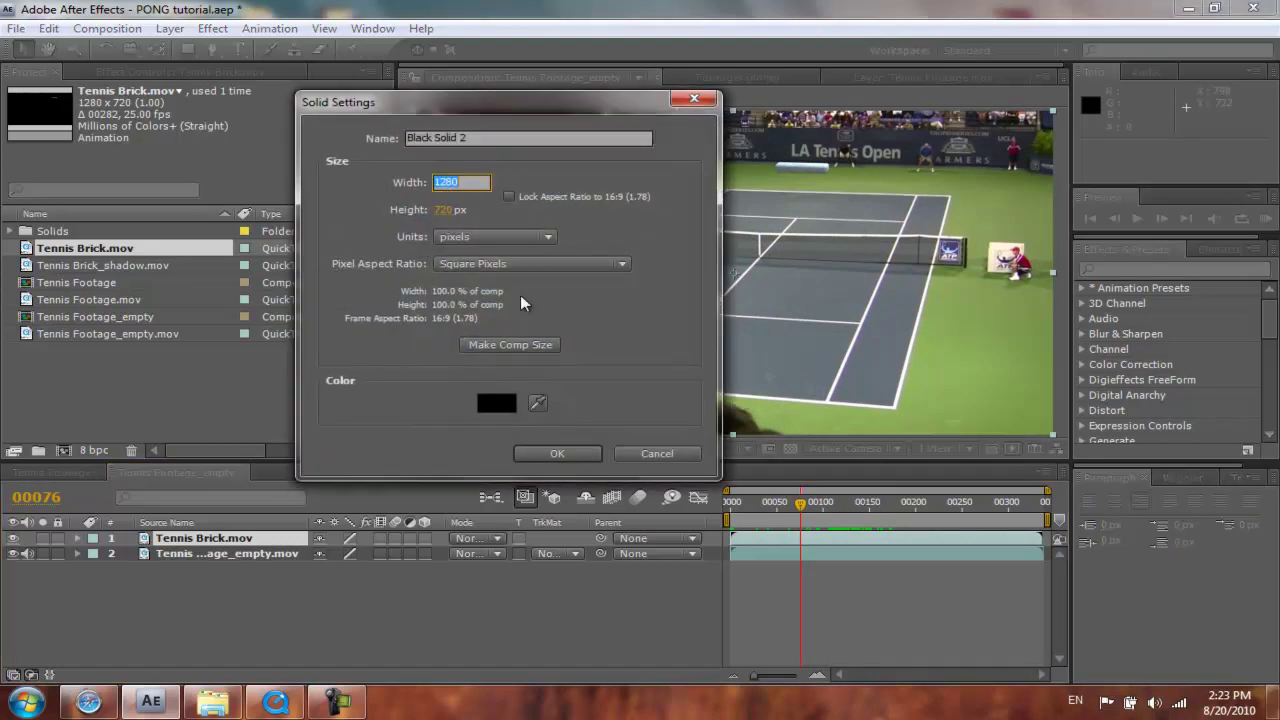
pyautogui.write('8')
pyautogui.press('Tab')
pyautogui.write('8')
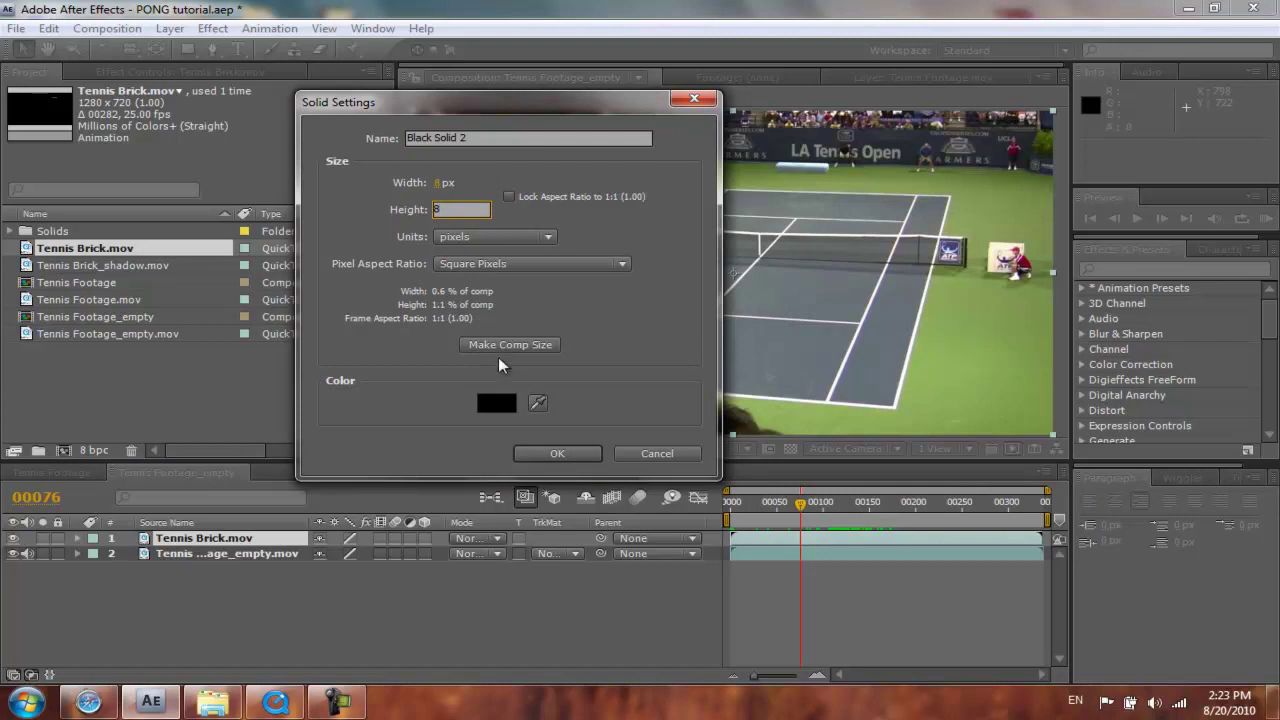
pyautogui.moveTo(535, 106); pyautogui.dragTo(310, 121)
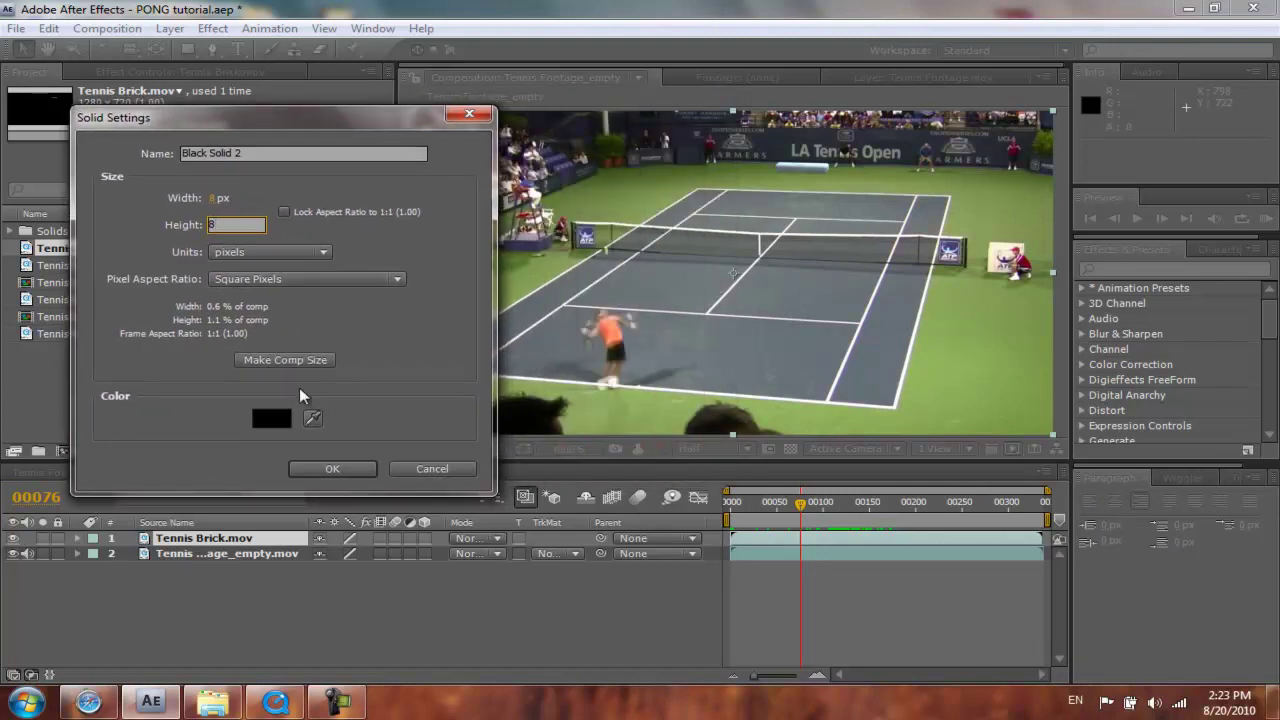
pyautogui.click(313, 418)
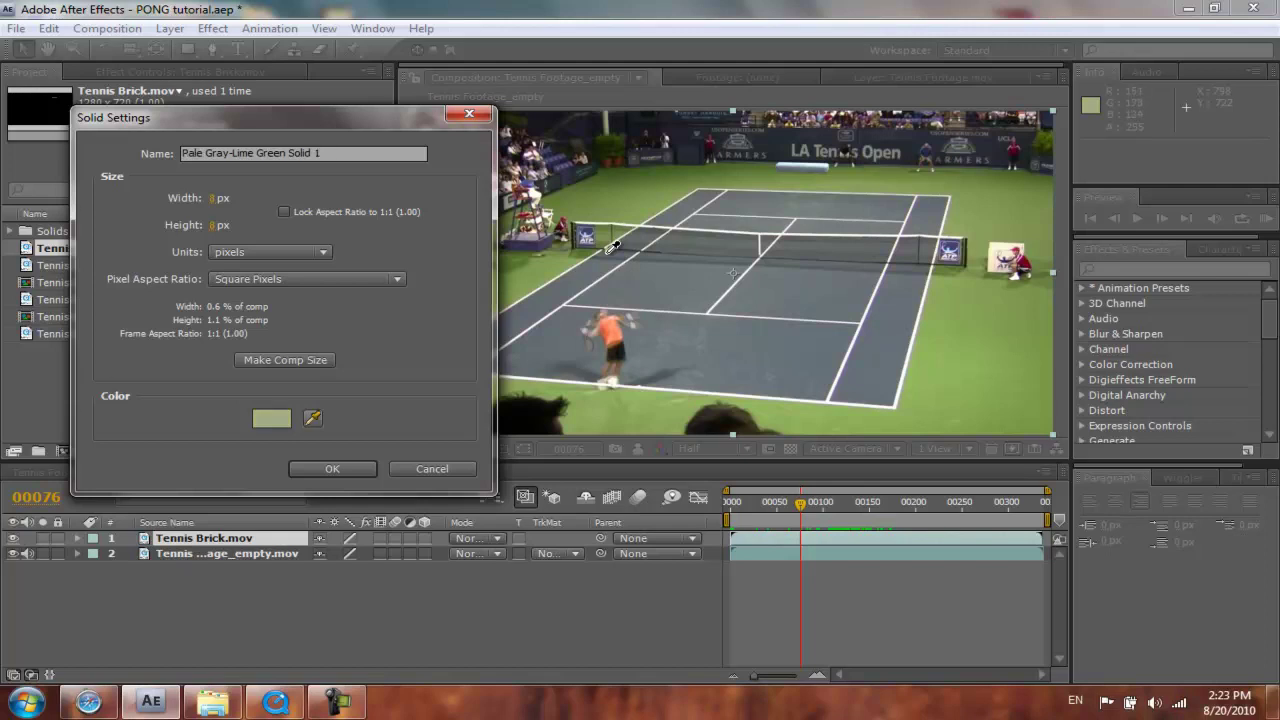
pyautogui.click(612, 245)
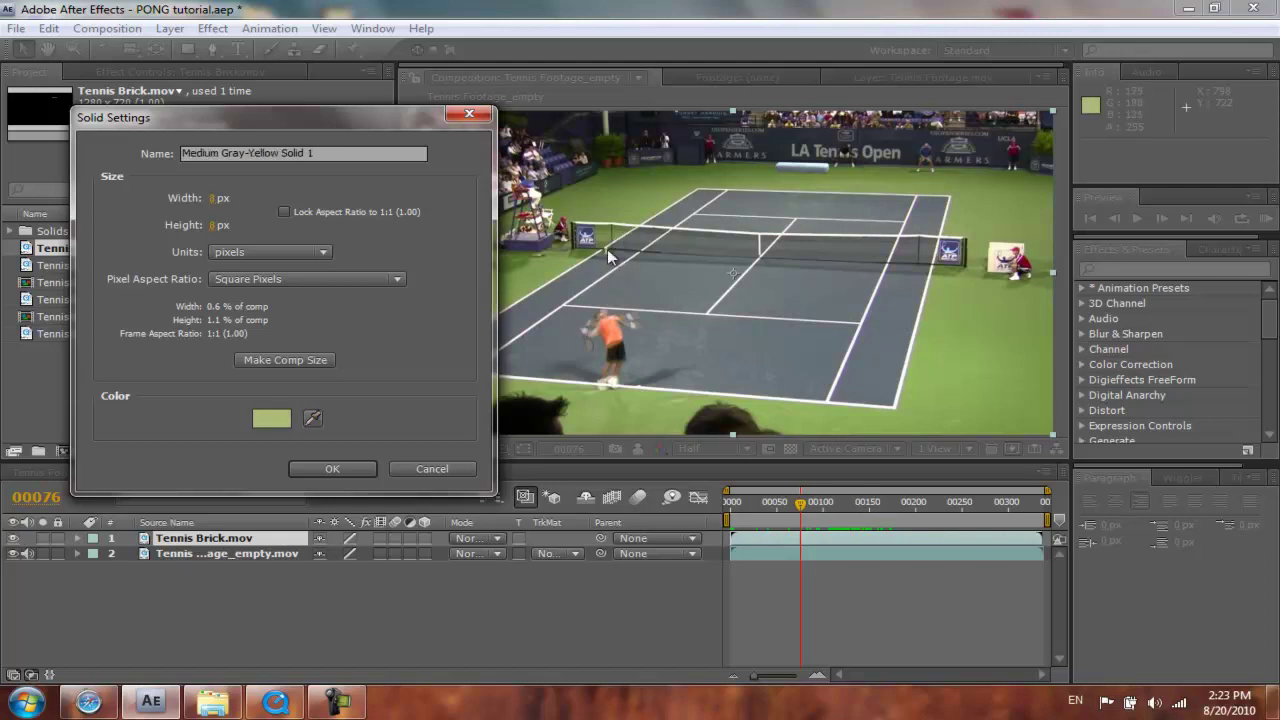
pyautogui.click(334, 468)
pyautogui.press('z')
pyautogui.click(602, 264)
pyautogui.click(722, 244)
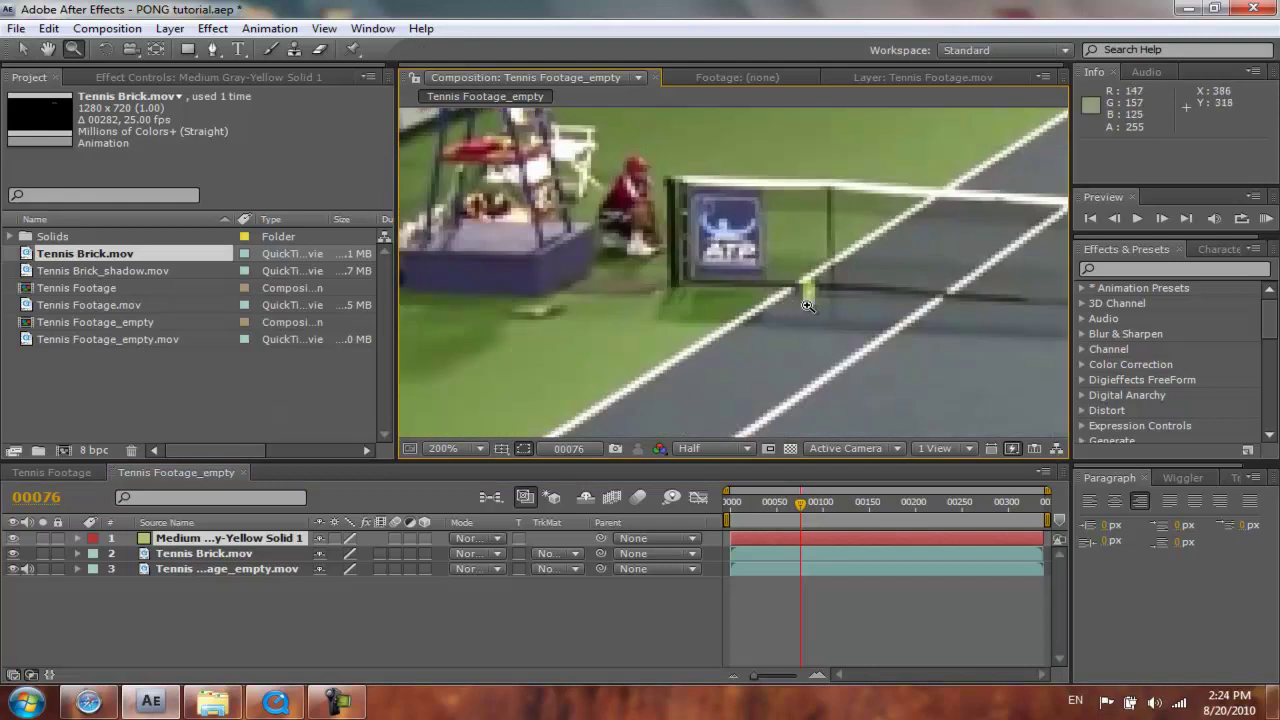
# Recolour the solid in Solid Settings with a yellow-green sampled from the footage.
pyautogui.click(170, 28)
pyautogui.click(198, 69)
pyautogui.click(239, 373)
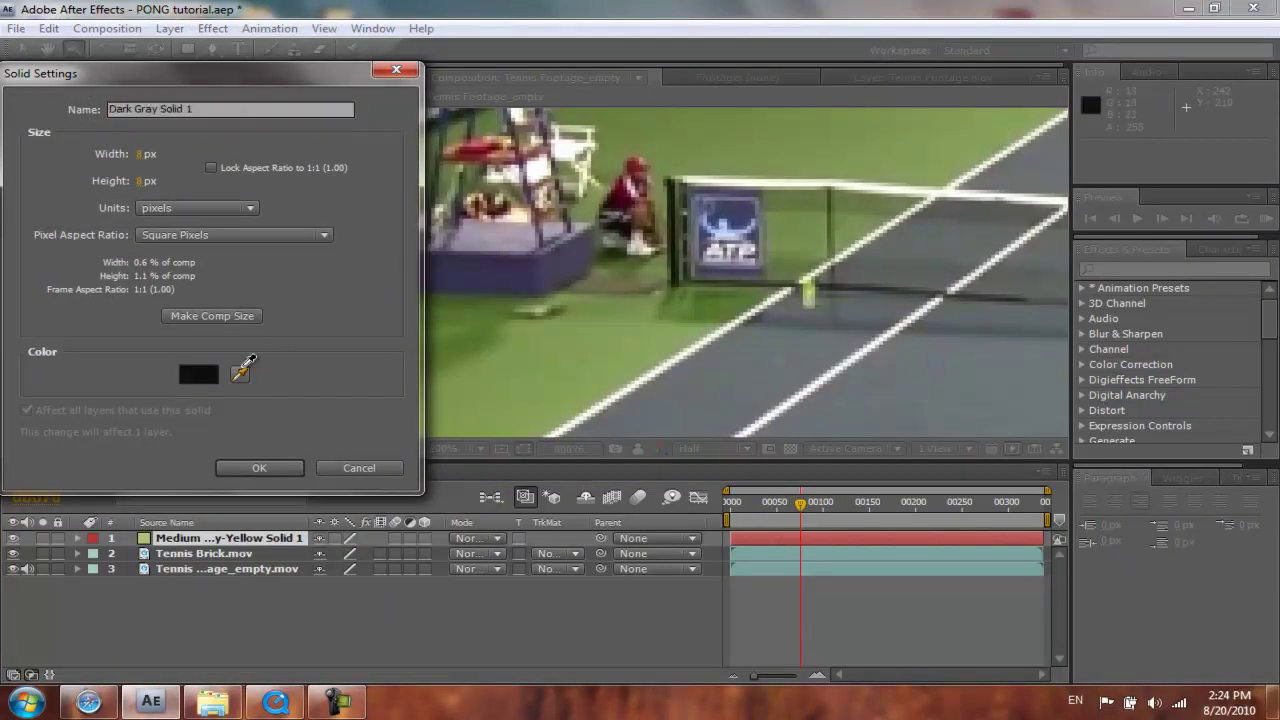
pyautogui.click(815, 283)
pyautogui.click(259, 468)
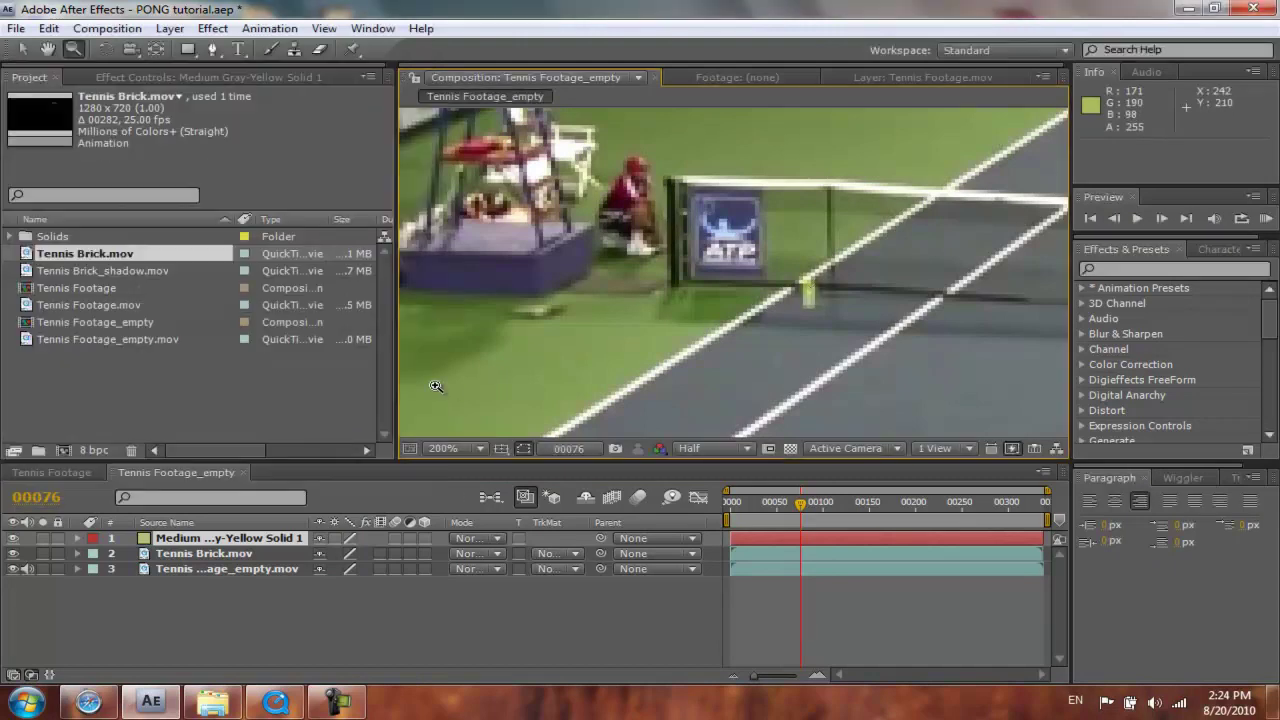
# Magnify the viewer to 800% around the small solid.
pyautogui.keyDown('alt'); pyautogui.click(604, 290); pyautogui.keyUp('alt')
pyautogui.keyDown('alt'); pyautogui.click(611, 298); pyautogui.keyUp('alt')
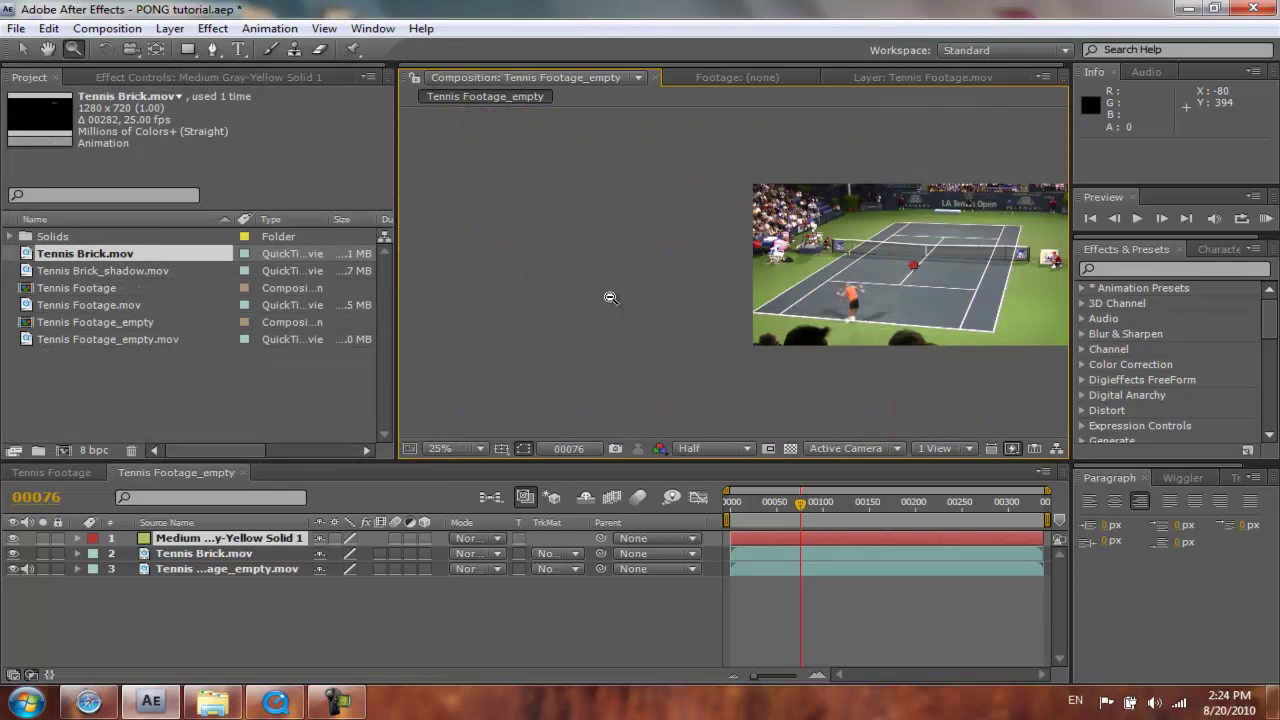
pyautogui.click(900, 276)
pyautogui.click(828, 254)
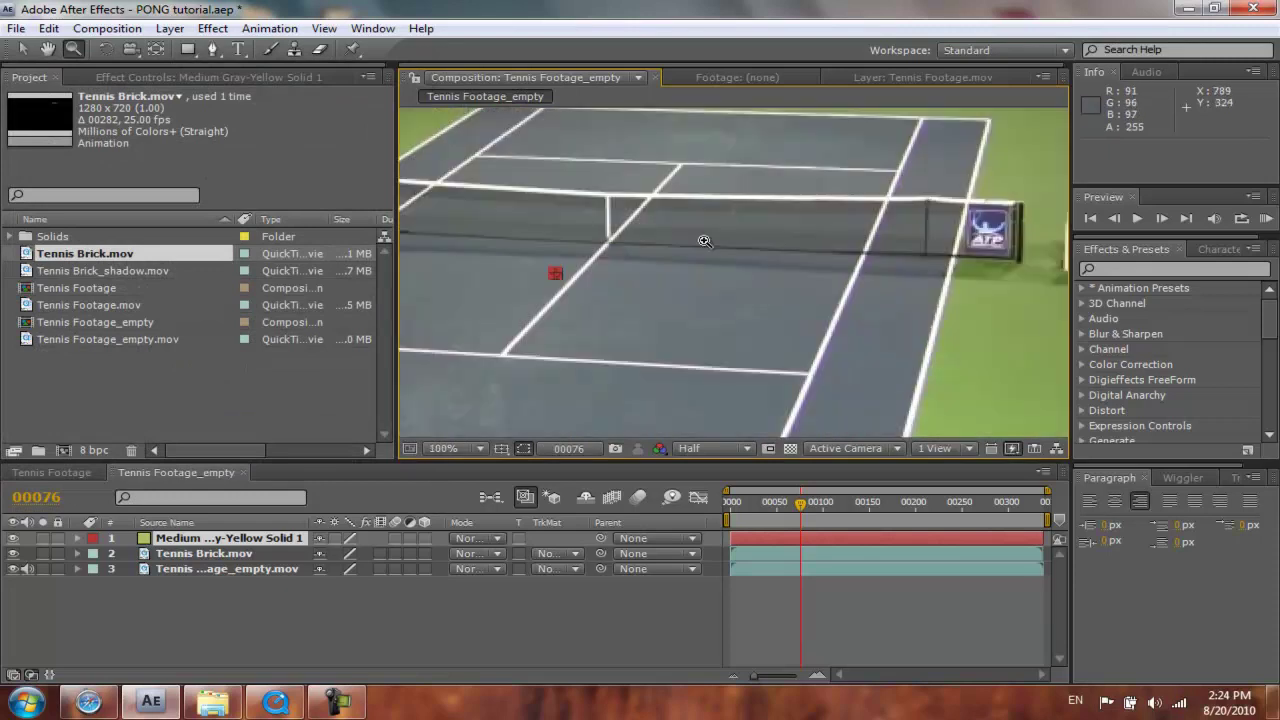
pyautogui.click(558, 272)
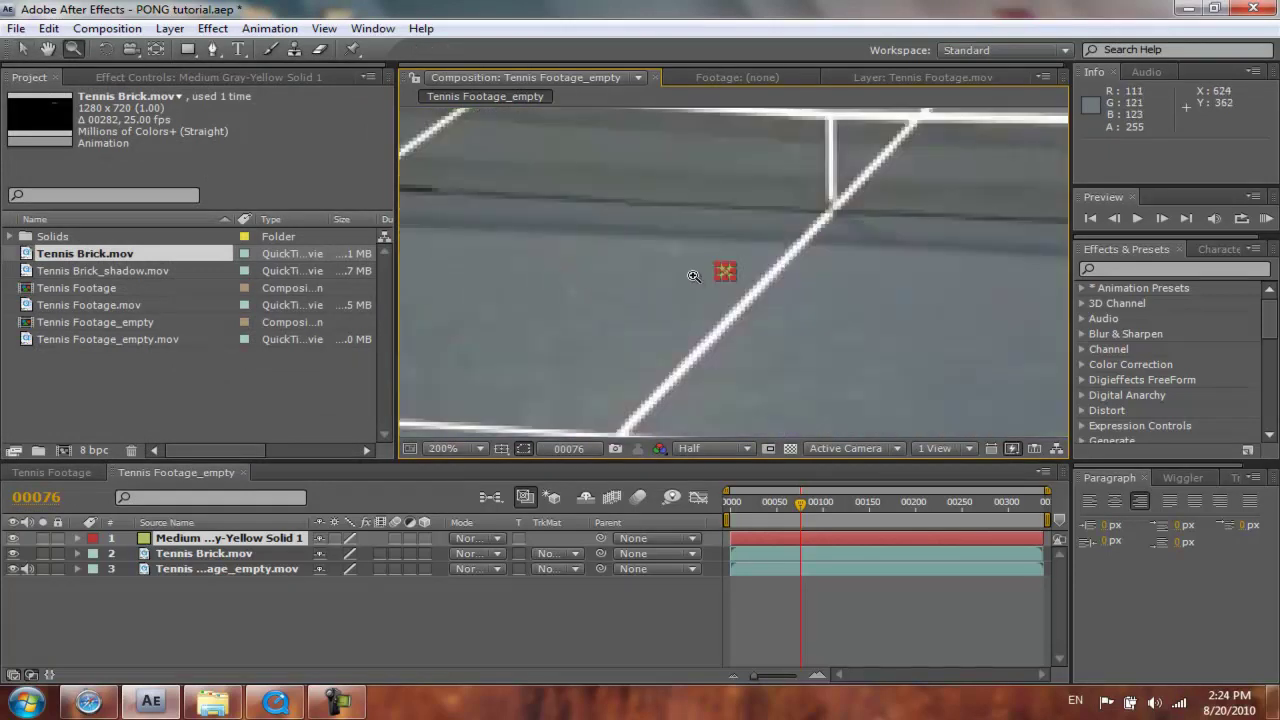
pyautogui.click(691, 274)
pyautogui.click(838, 268)
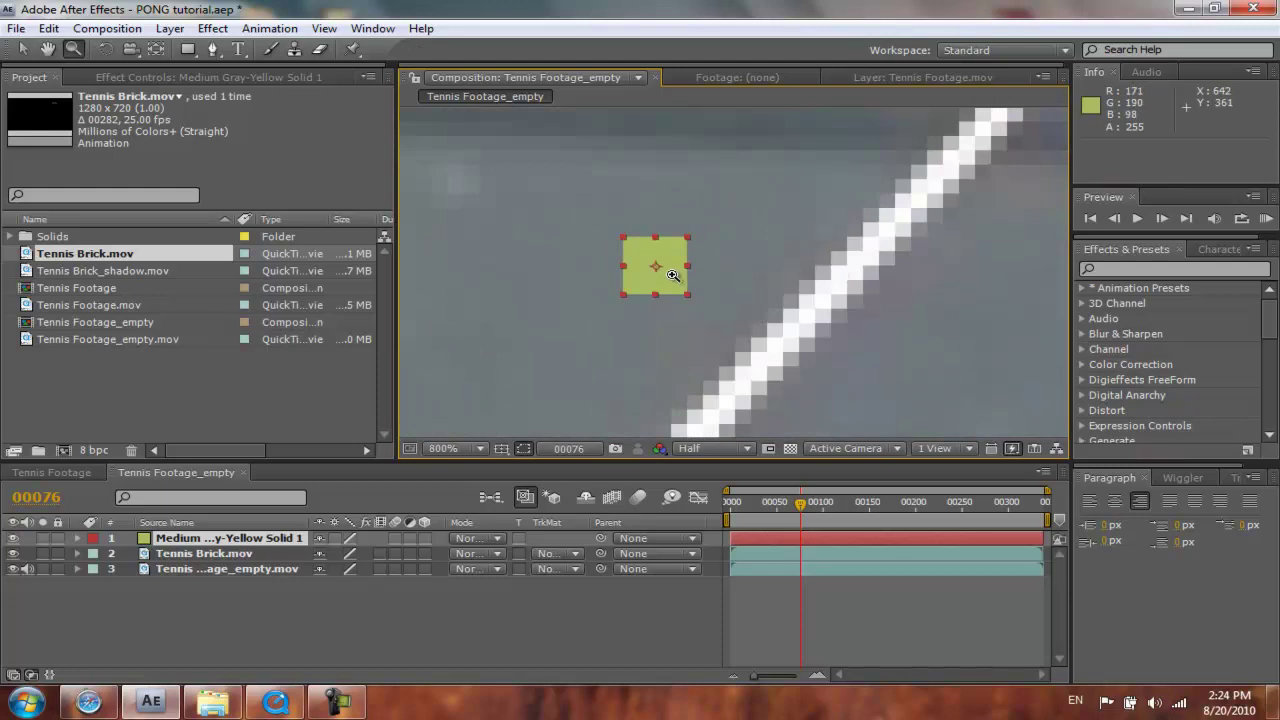
# Draw a closed 10-point Pen mask around the solid to shape it into a ball.
pyautogui.click(213, 50)
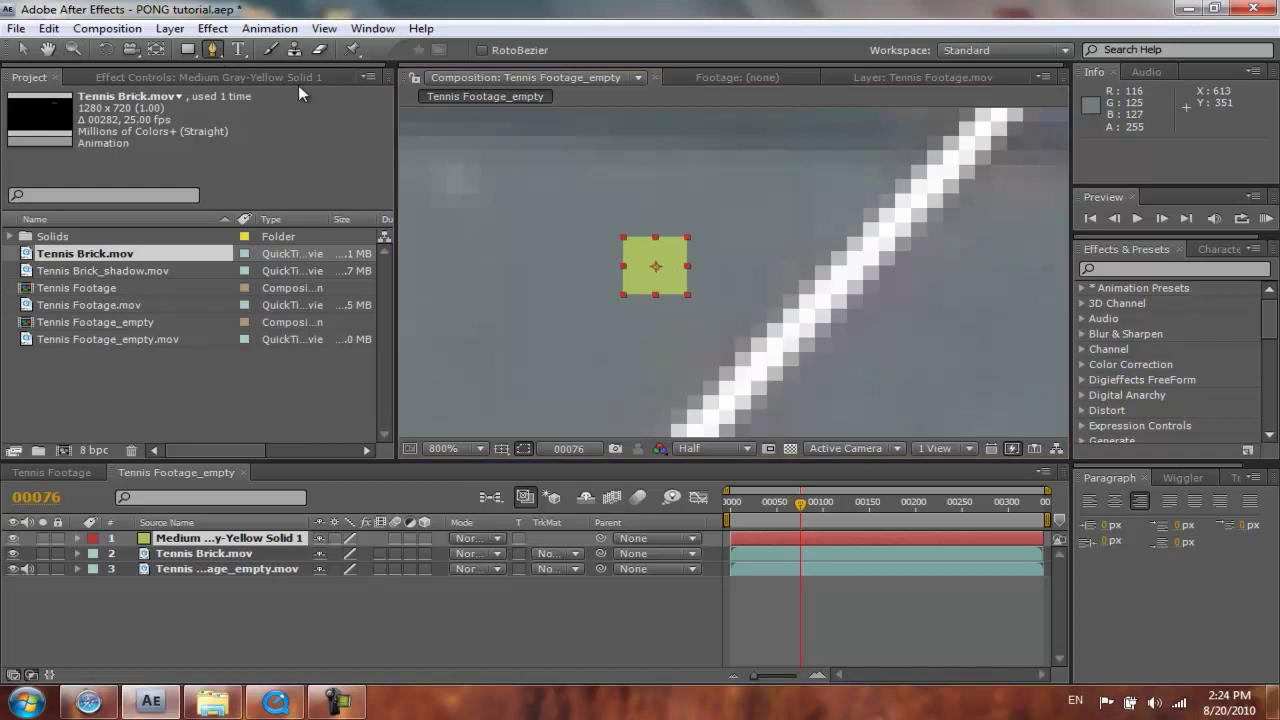
pyautogui.click(628, 265)
pyautogui.moveTo(652, 246); pyautogui.dragTo(678, 248)
pyautogui.click(685, 262)
pyautogui.click(680, 275)
pyautogui.click(672, 282)
pyautogui.click(649, 268)
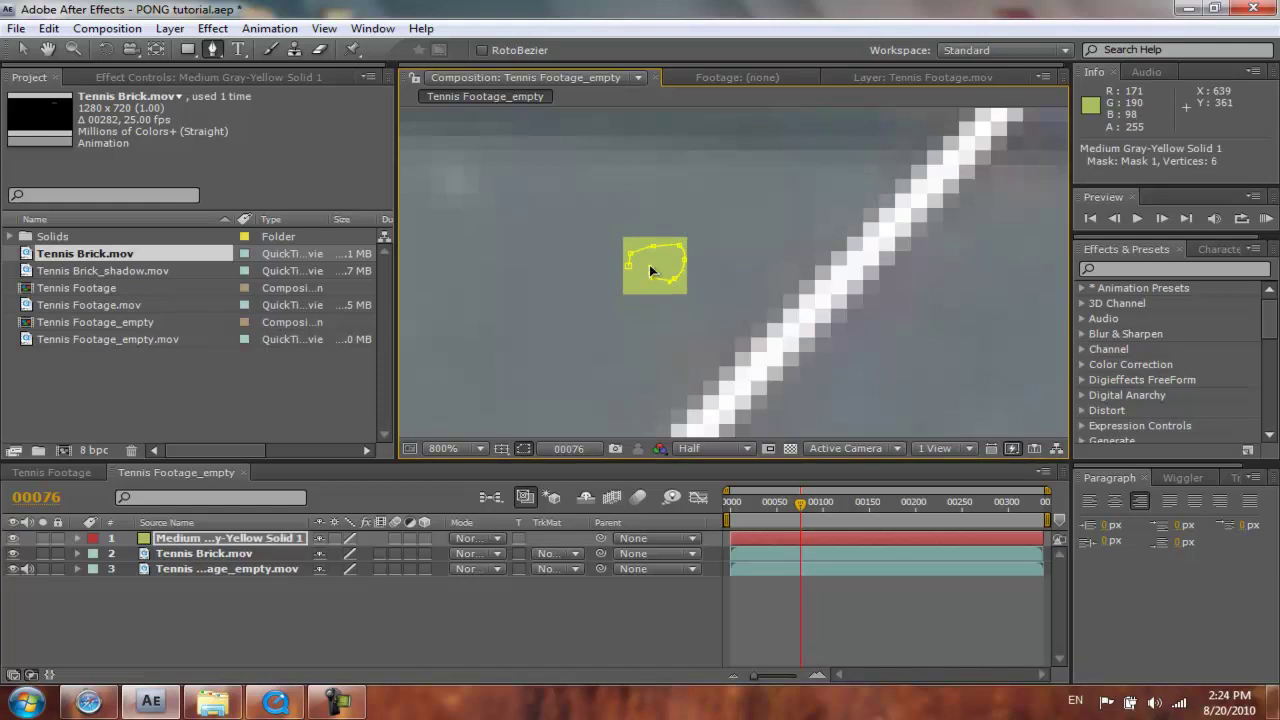
pyautogui.click(629, 283)
pyautogui.click(627, 279)
pyautogui.click(629, 258)
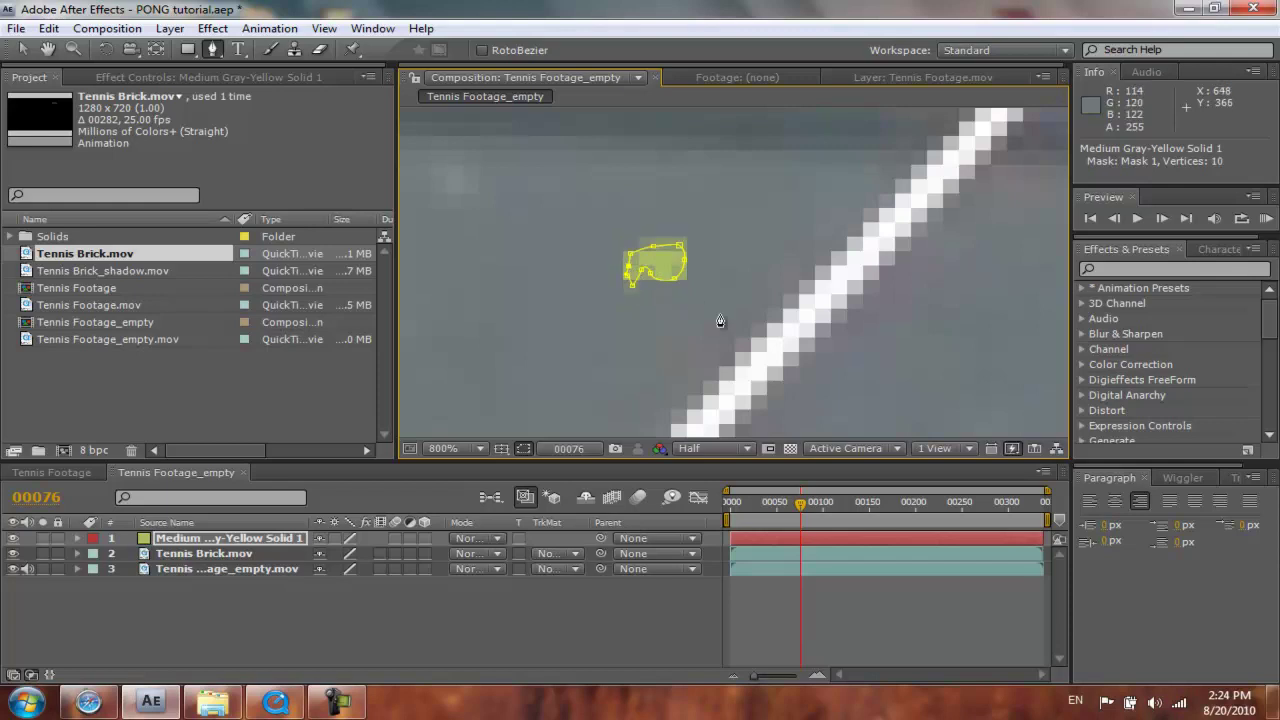
# Hide the mask paths and zoom out to 50% to see the whole court.
pyautogui.click(523, 449)
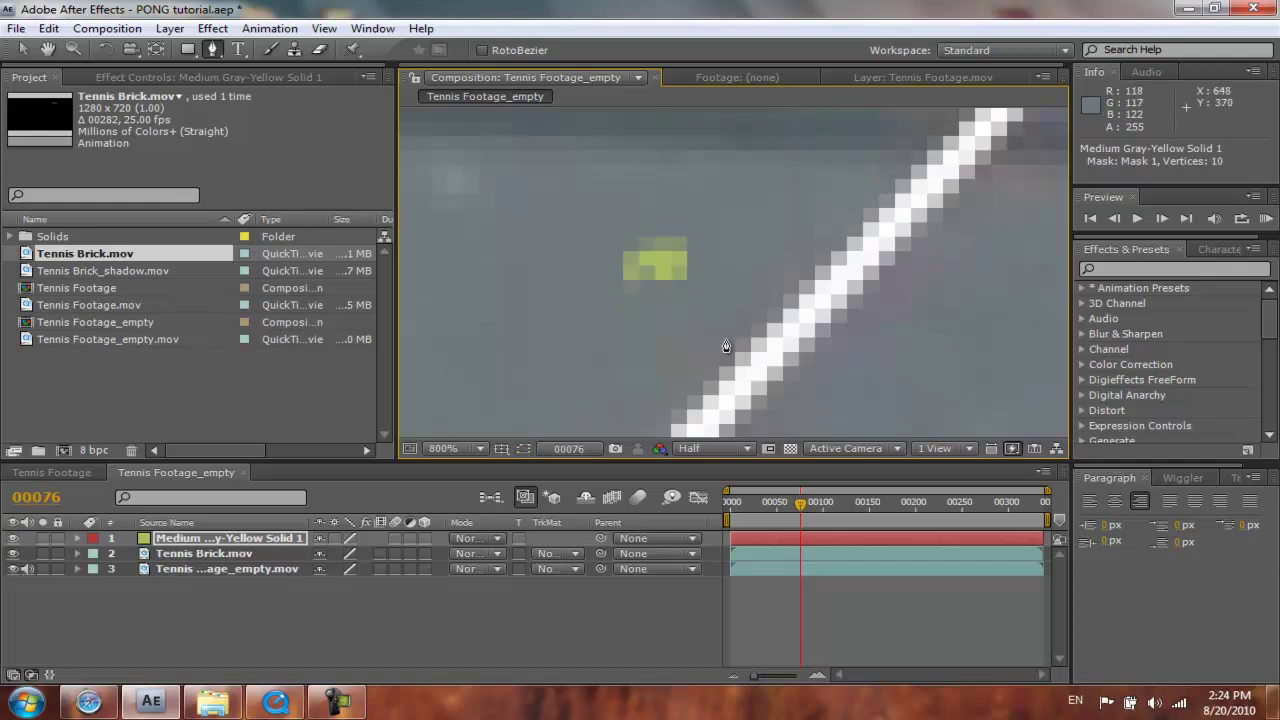
pyautogui.press('z')
pyautogui.keyDown('alt'); pyautogui.click(698, 312); pyautogui.keyUp('alt')
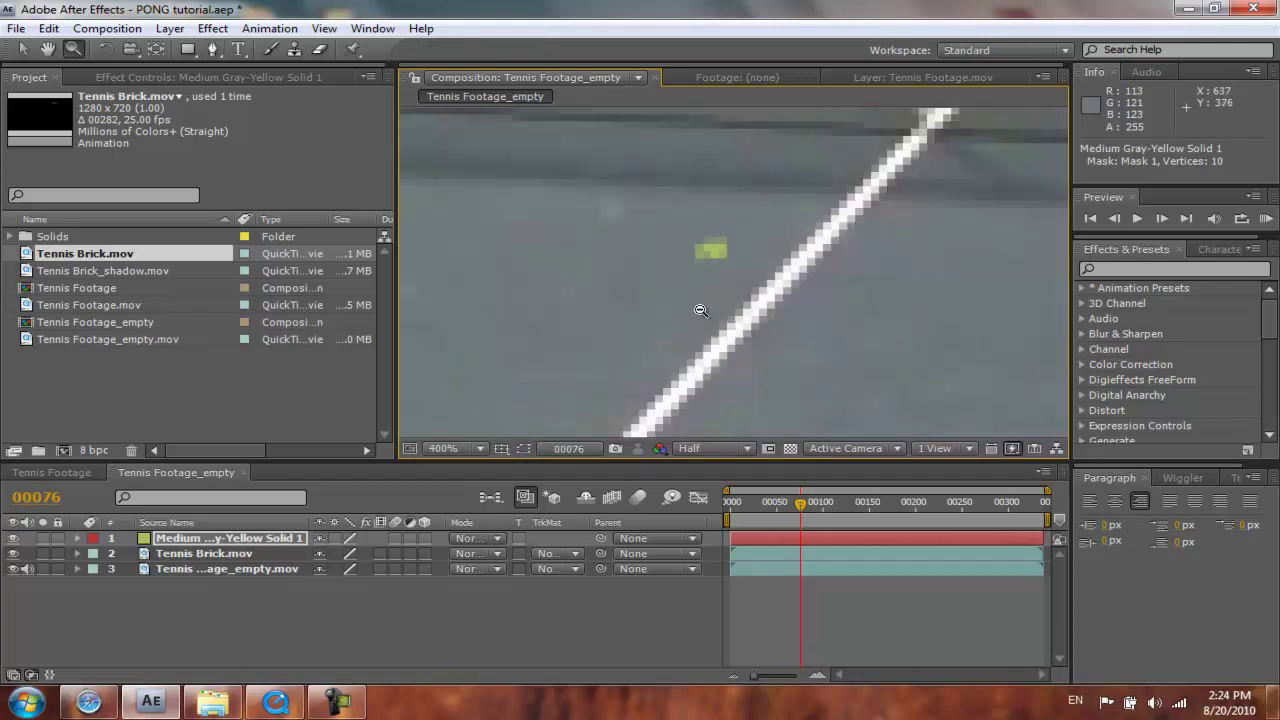
pyautogui.keyDown('alt'); pyautogui.click(701, 310); pyautogui.keyUp('alt')
pyautogui.keyDown('alt'); pyautogui.click(701, 310); pyautogui.keyUp('alt')
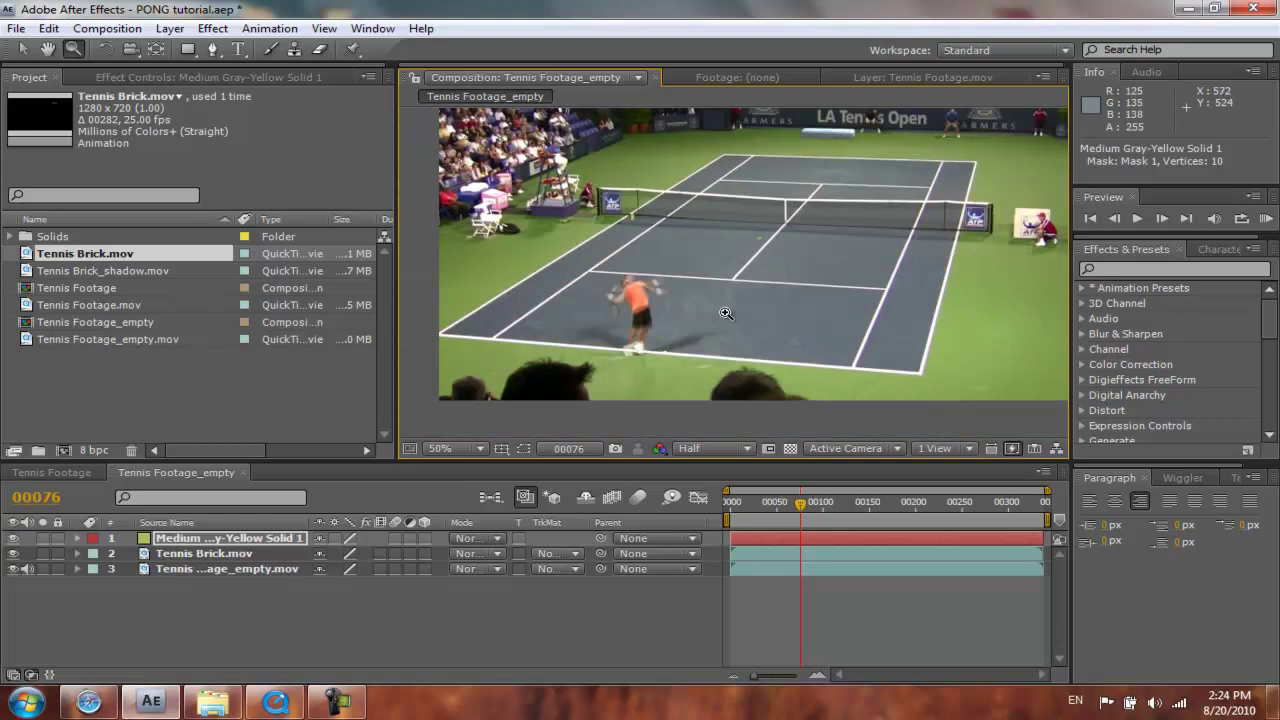
# Scale the ball to 137% at frame 76 and nudge it up-left on the court.
pyautogui.click(752, 250)
pyautogui.press('s')
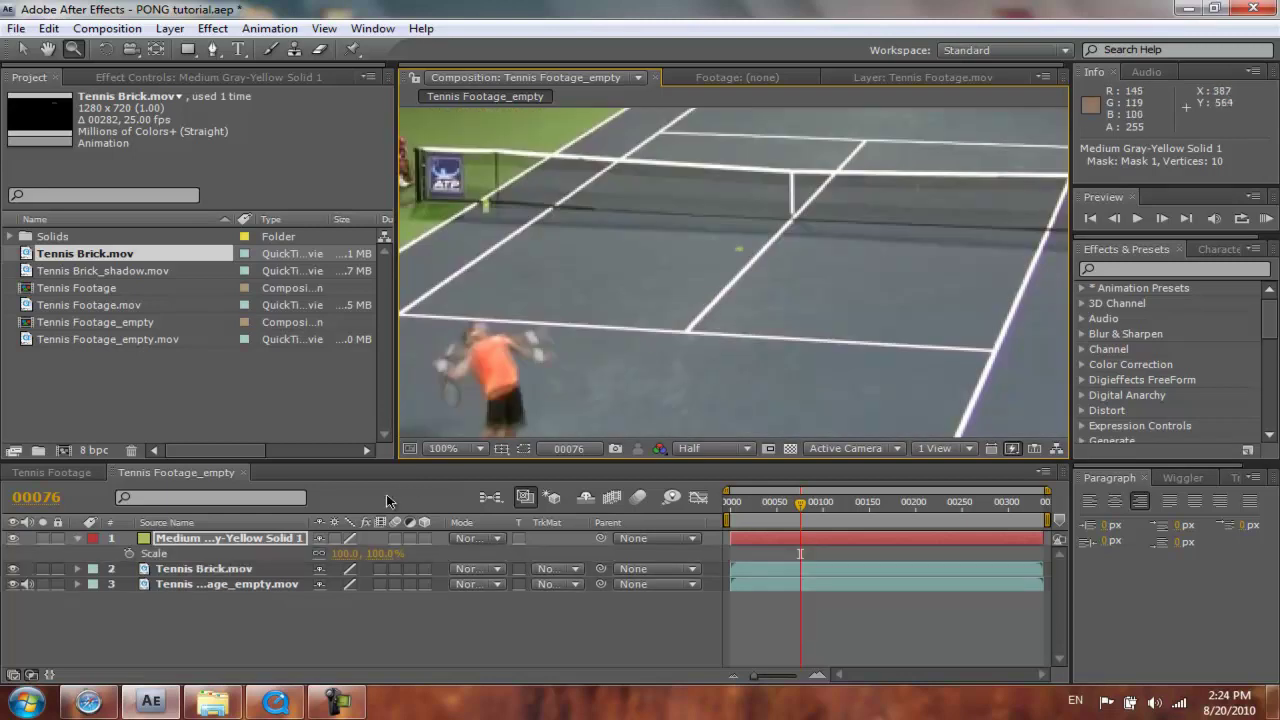
pyautogui.moveTo(343, 554); pyautogui.dragTo(368, 555)
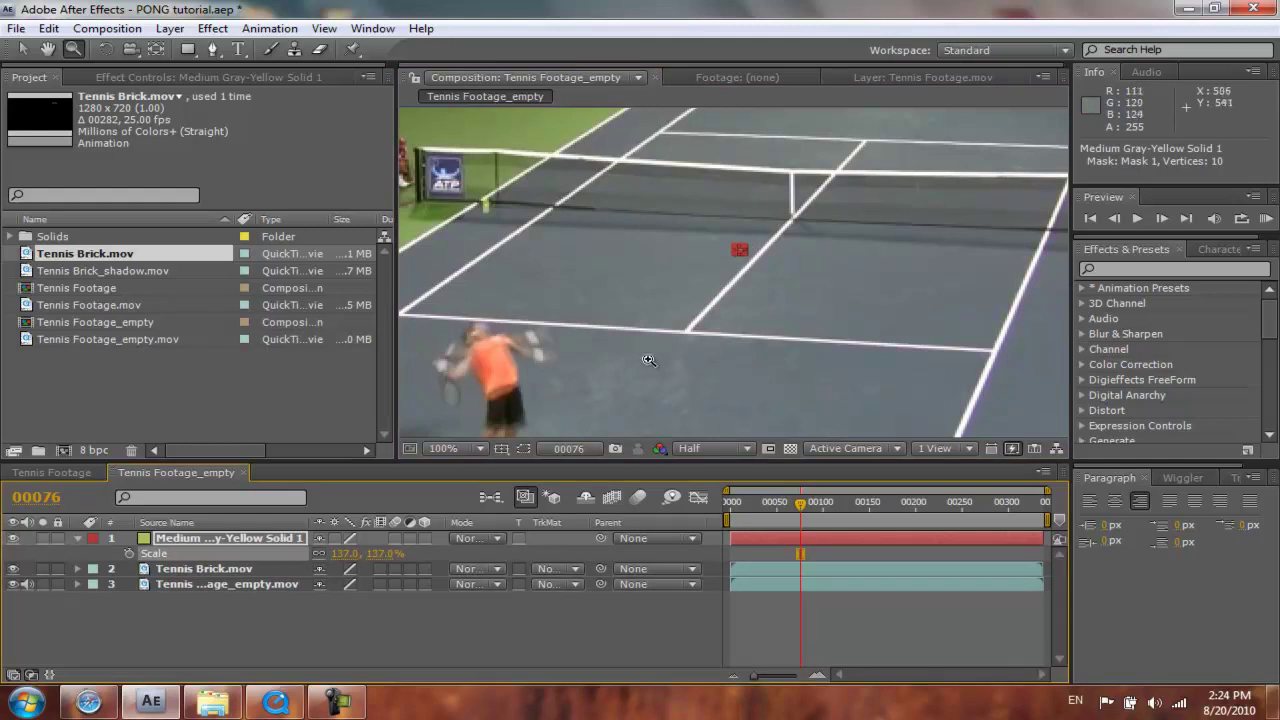
pyautogui.click(748, 249)
pyautogui.click(748, 249)
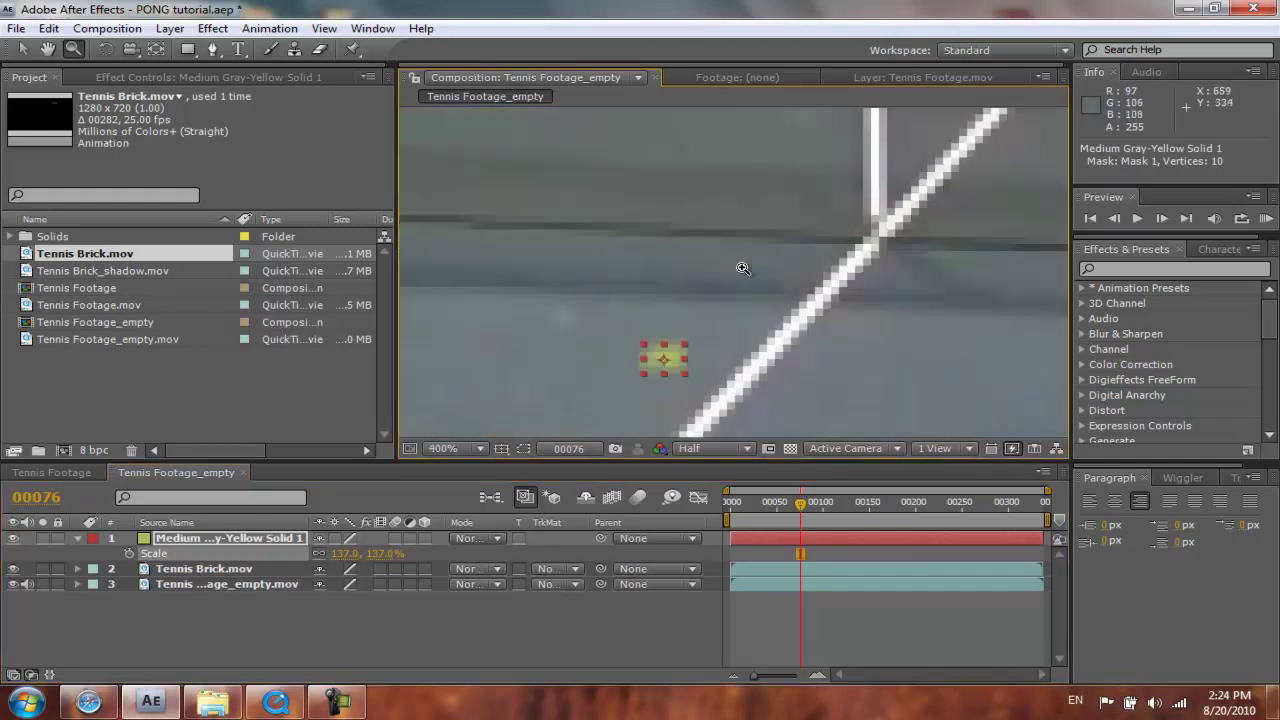
pyautogui.keyDown('alt'); pyautogui.click(696, 338); pyautogui.keyUp('alt')
pyautogui.press('h')
pyautogui.moveTo(660, 366); pyautogui.dragTo(689, 331)
pyautogui.press('v')
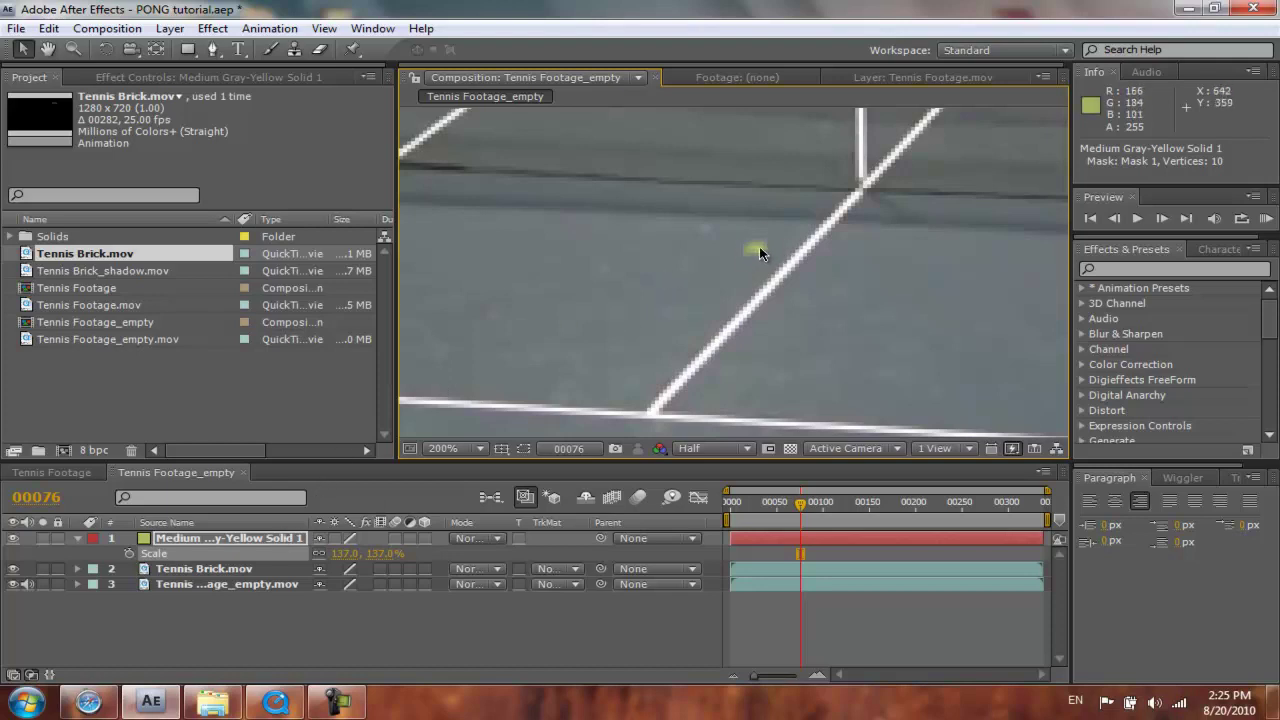
pyautogui.moveTo(754, 252); pyautogui.dragTo(654, 256)
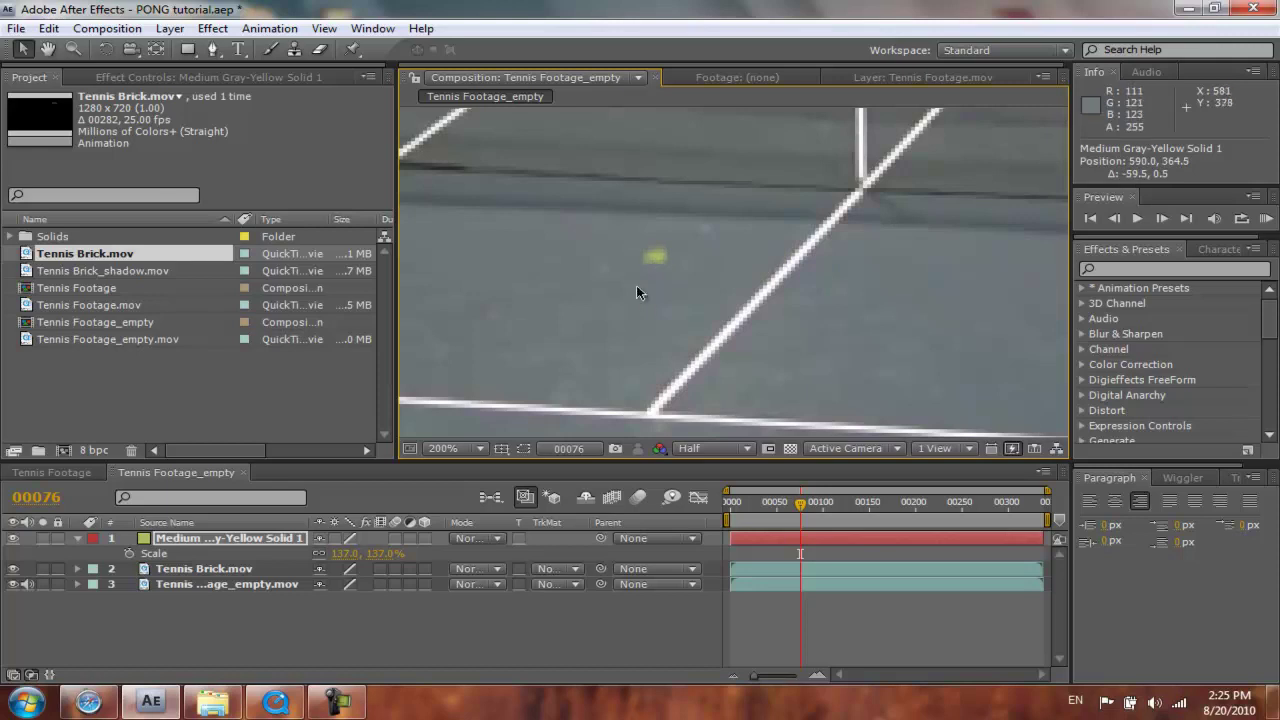
# At frame 98, drag the ball toward the far baseline and nudge its x position left.
pyautogui.press('h')
pyautogui.moveTo(623, 300); pyautogui.dragTo(808, 337)
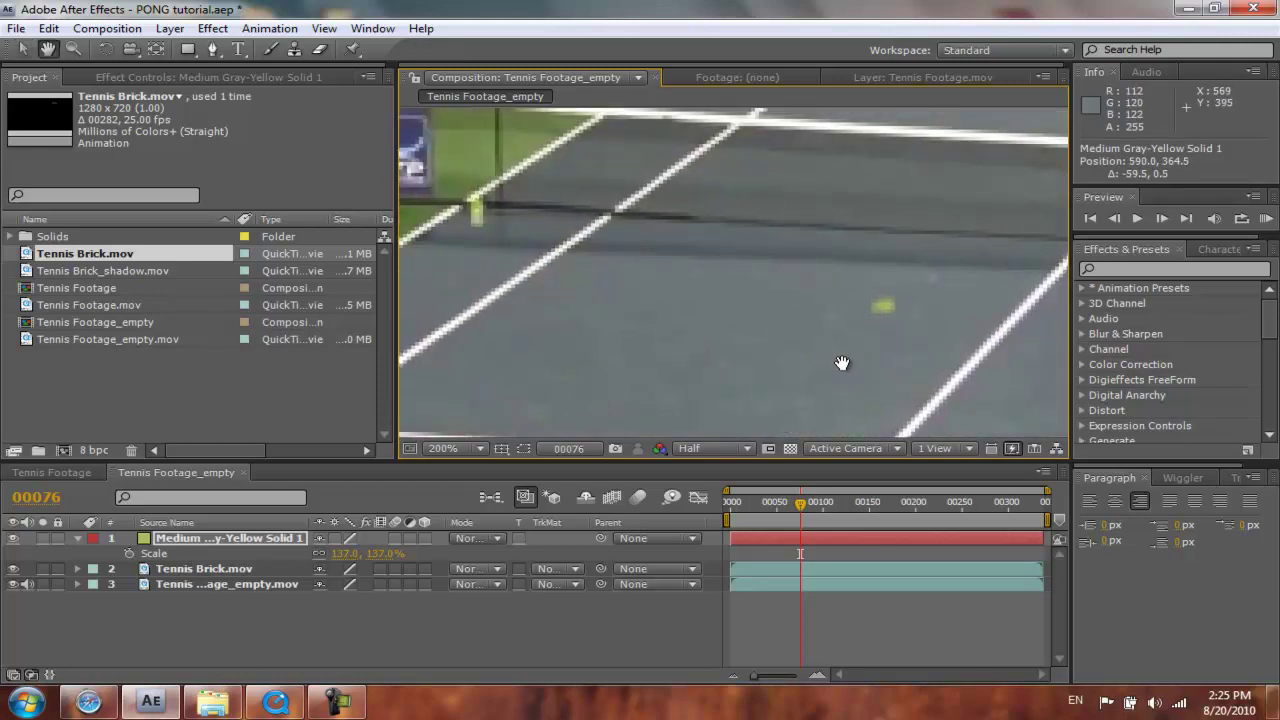
pyautogui.press('pagedown')
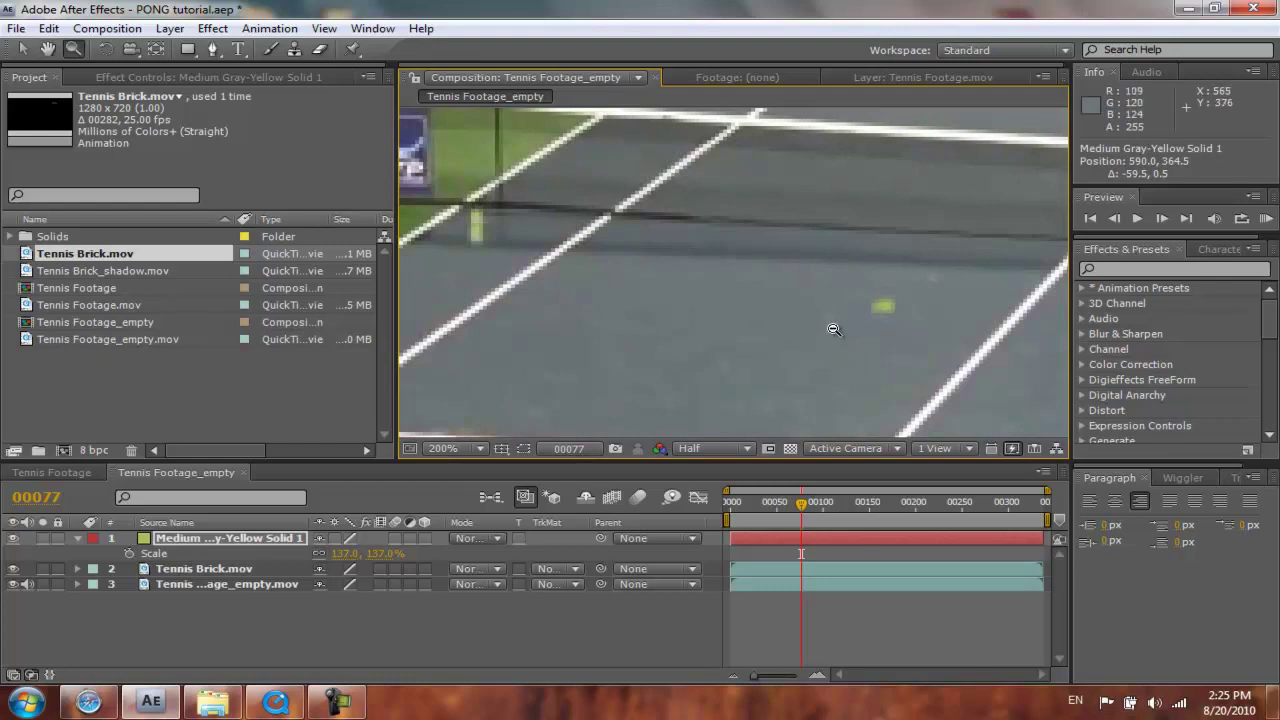
pyautogui.scroll(-2, 831, 326)
pyautogui.moveTo(855, 297); pyautogui.dragTo(729, 409)
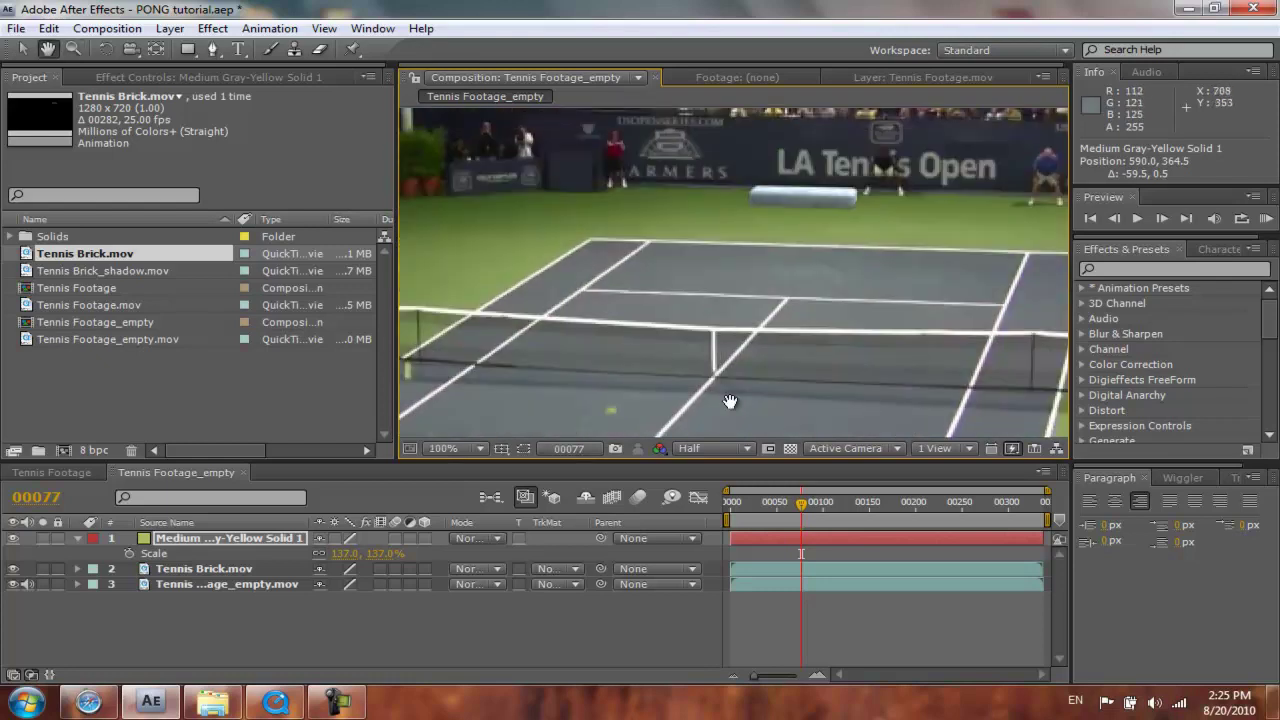
pyautogui.moveTo(806, 512)
pyautogui.mouseDown()
pyautogui.moveTo(836, 512)
pyautogui.moveTo(822, 512)
pyautogui.mouseUp()
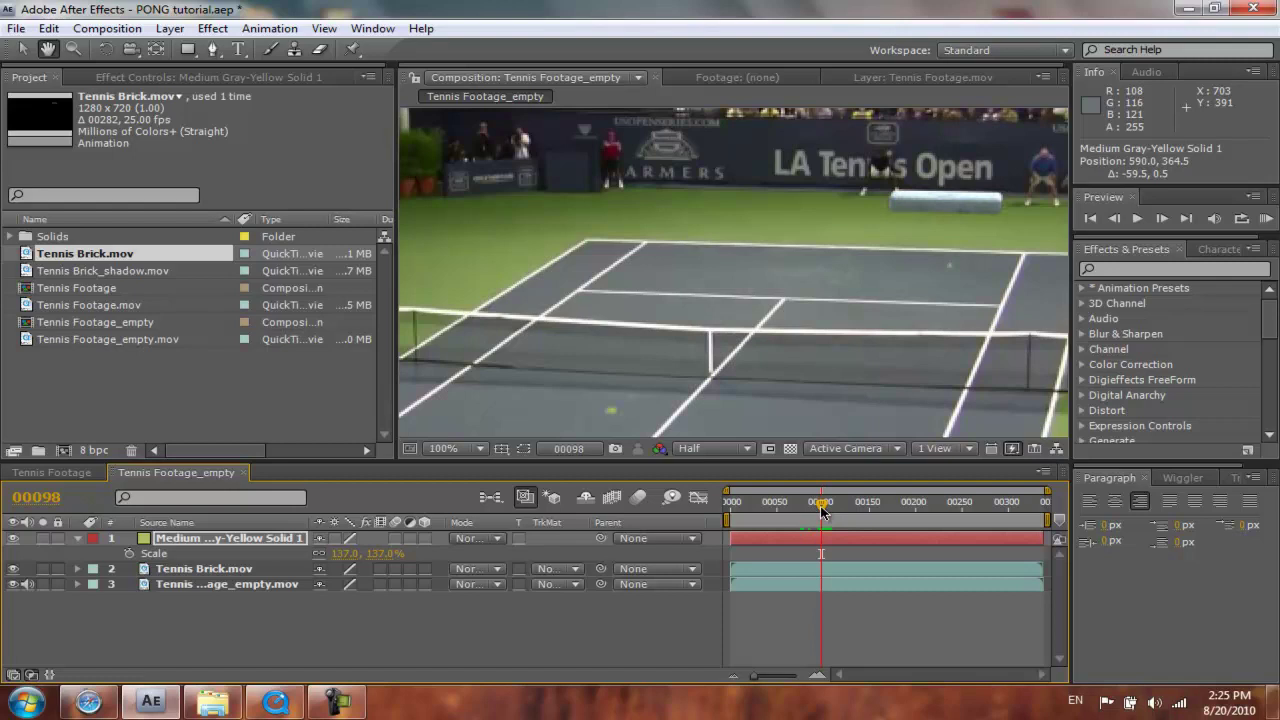
pyautogui.press('v')
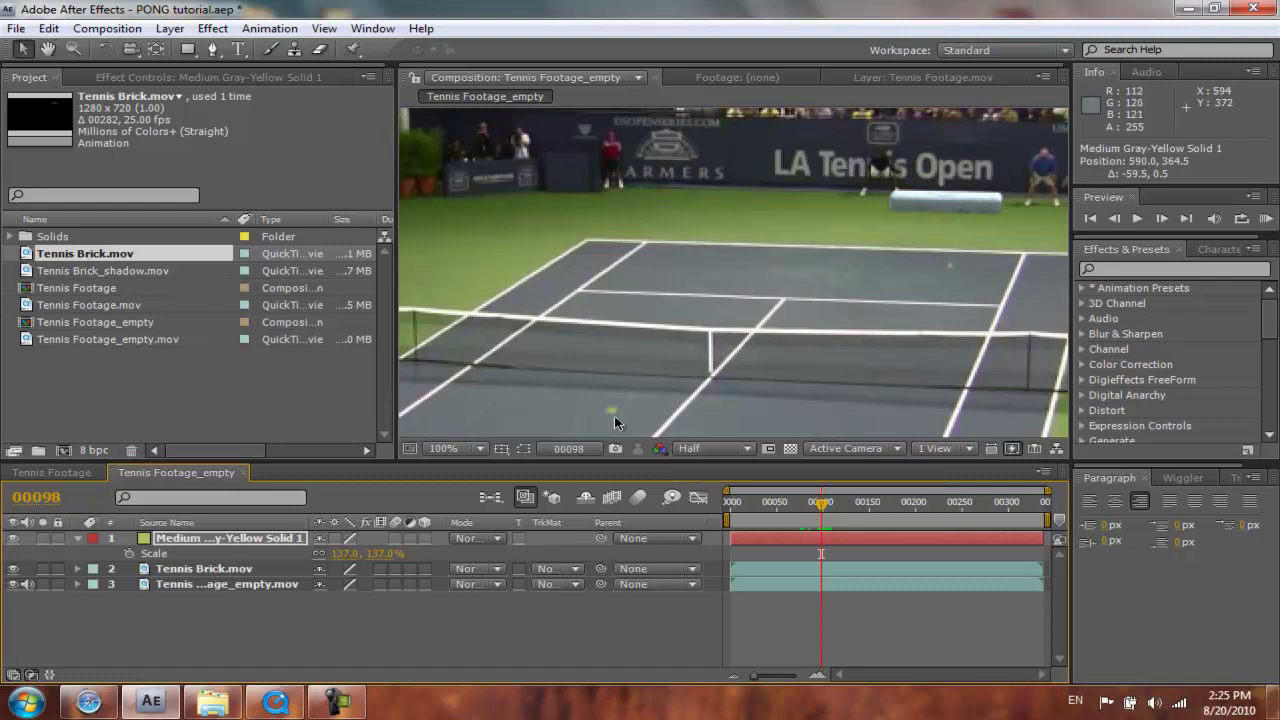
pyautogui.moveTo(612, 409); pyautogui.dragTo(952, 265)
pyautogui.press('p')
pyautogui.hotkey('alt', 'shift', 'p')
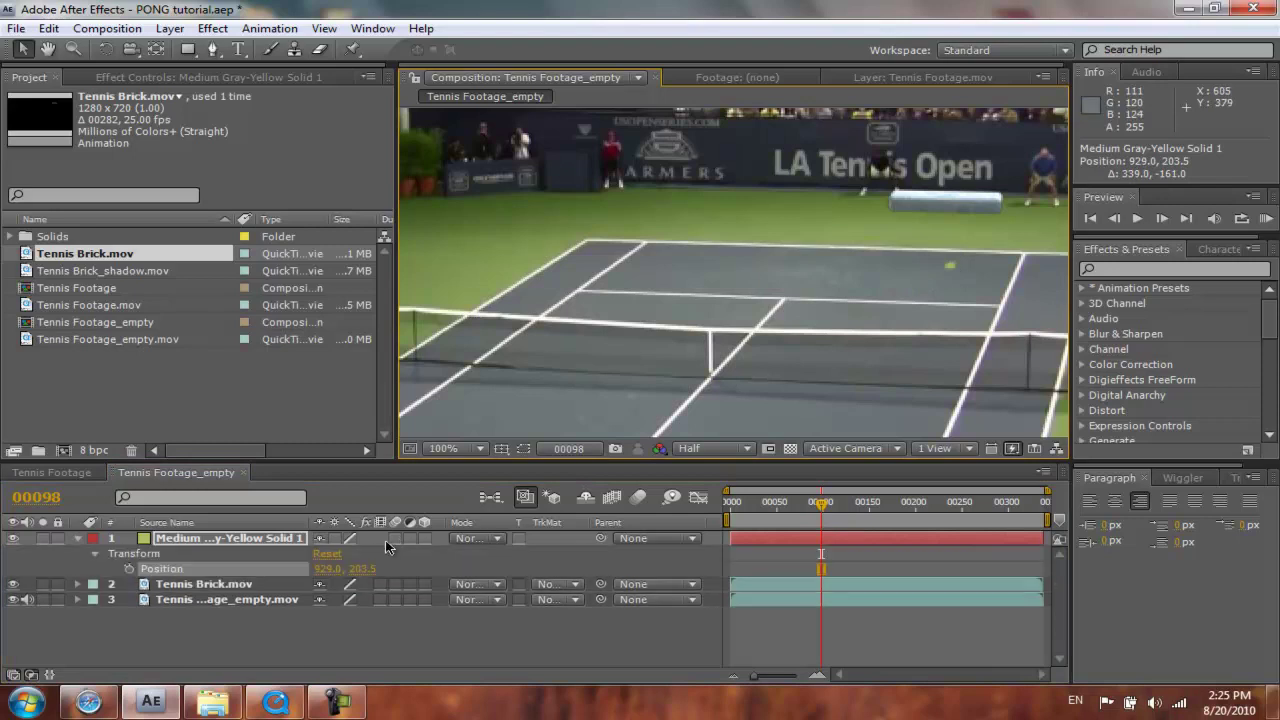
pyautogui.moveTo(328, 569); pyautogui.dragTo(322, 570)
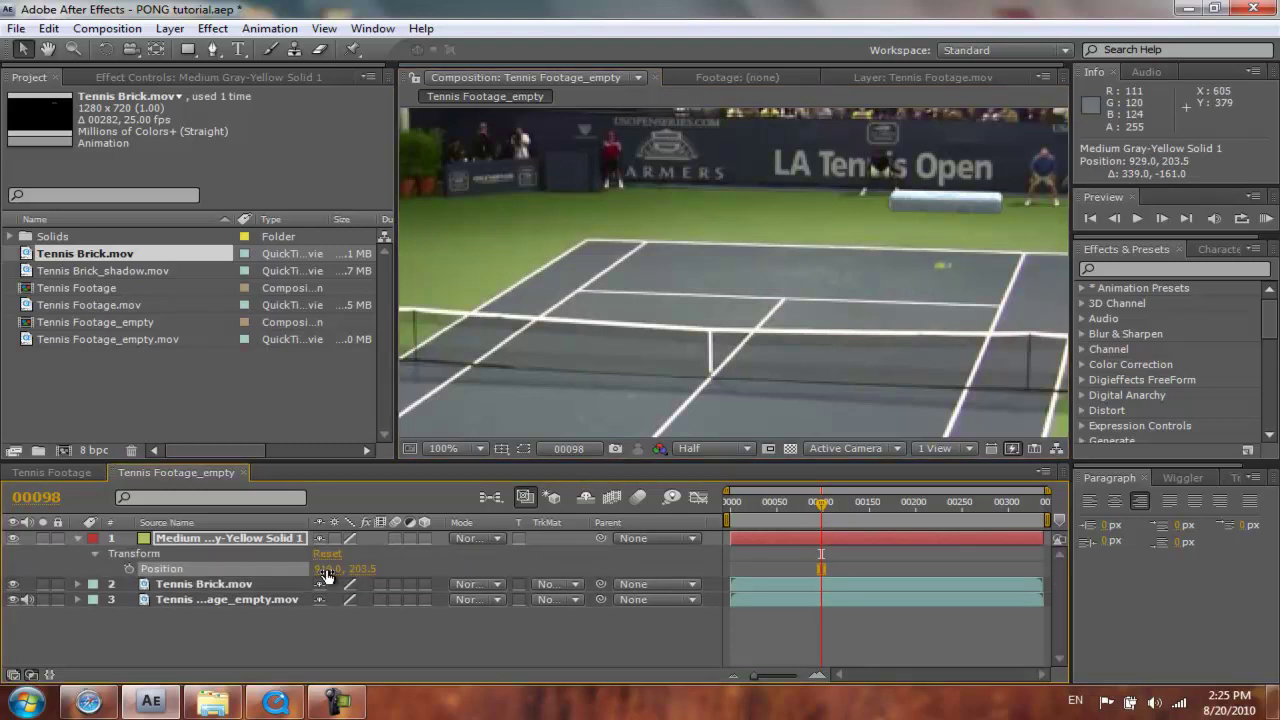
# Review the ball's Scale, clear selections, and select Tennis Footage.mov in the Project panel.
pyautogui.press('s')
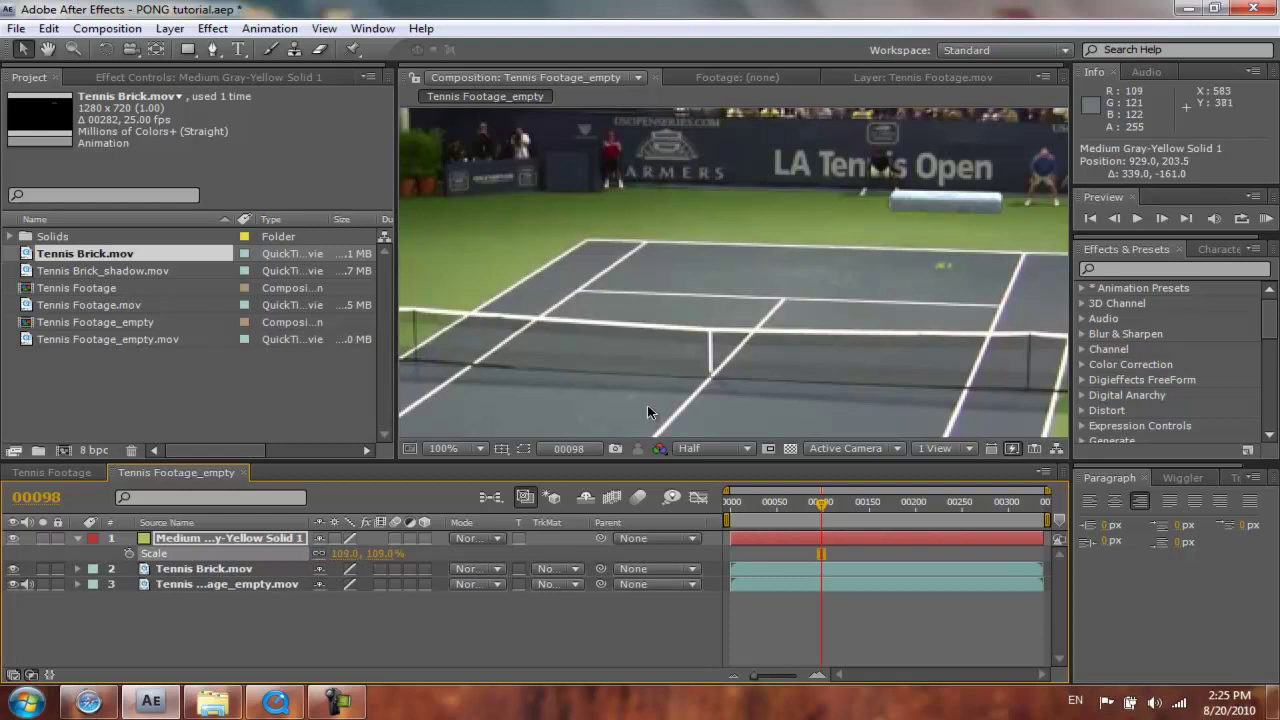
pyautogui.click(728, 368)
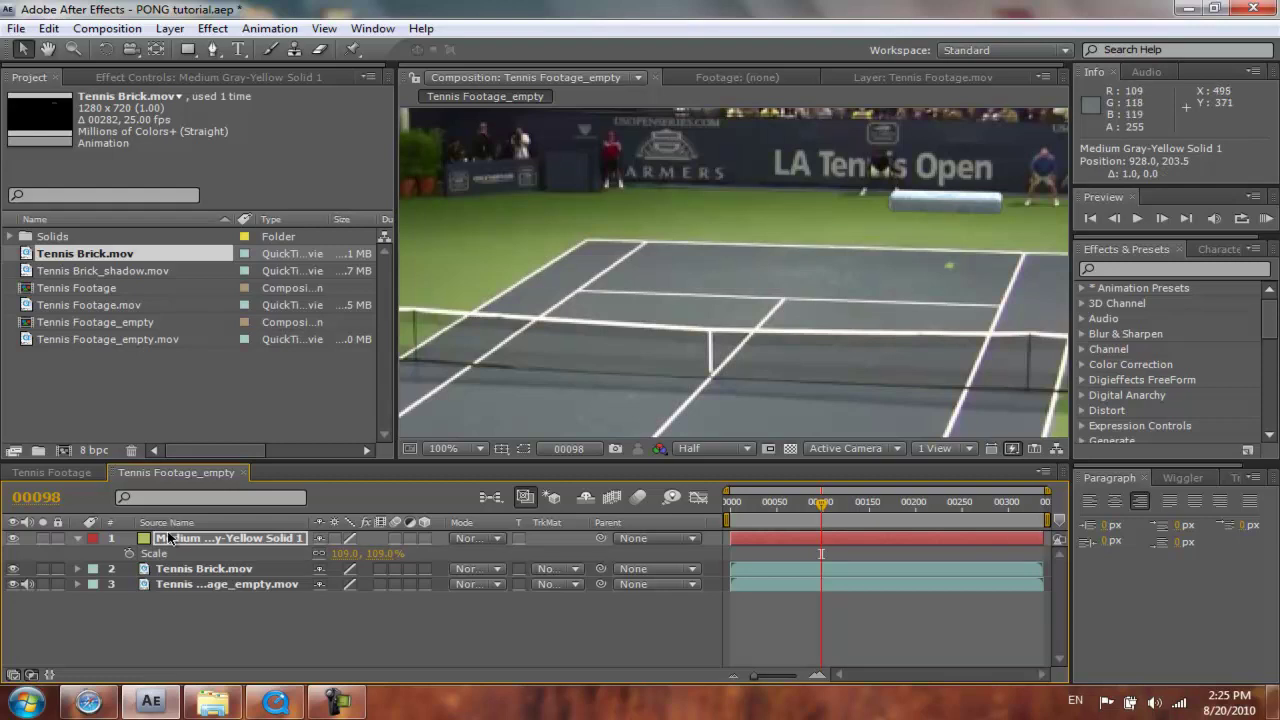
pyautogui.click(120, 389)
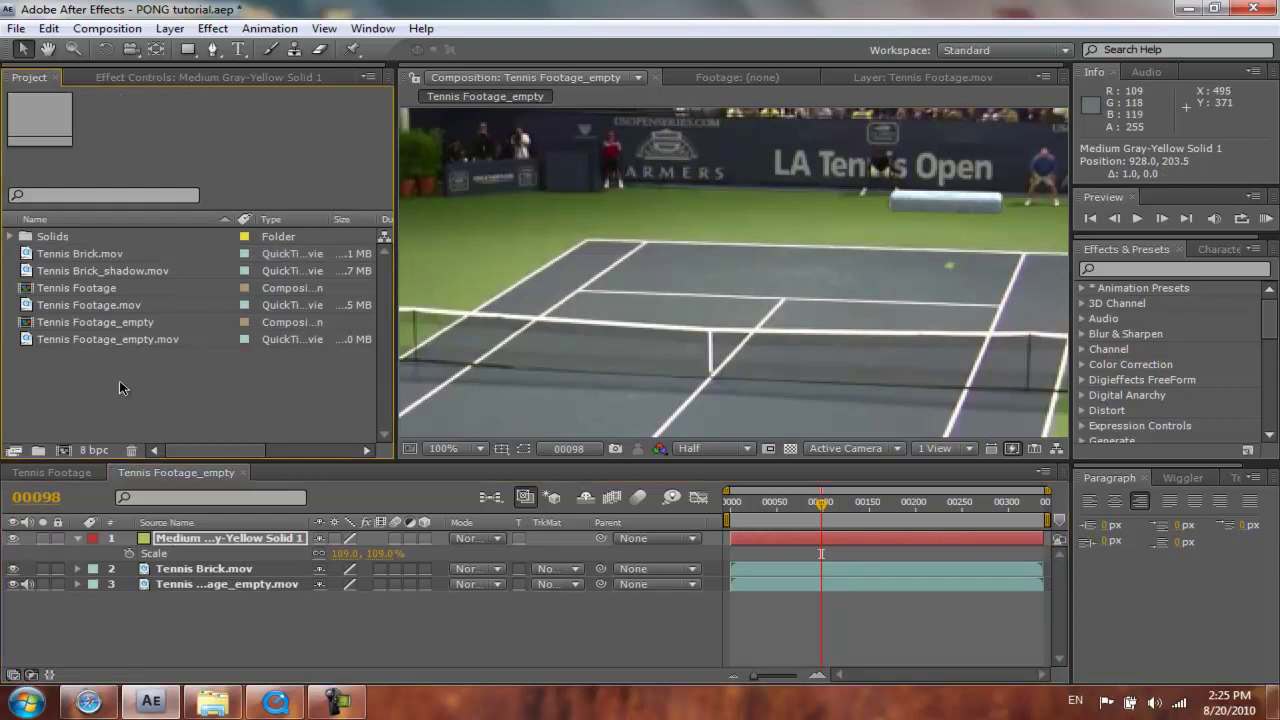
pyautogui.click(97, 308)
# Place Tennis Footage.mov below Tennis Brick.mov and trim the ball layer to start at frame 98.
pyautogui.moveTo(109, 307); pyautogui.dragTo(199, 576)
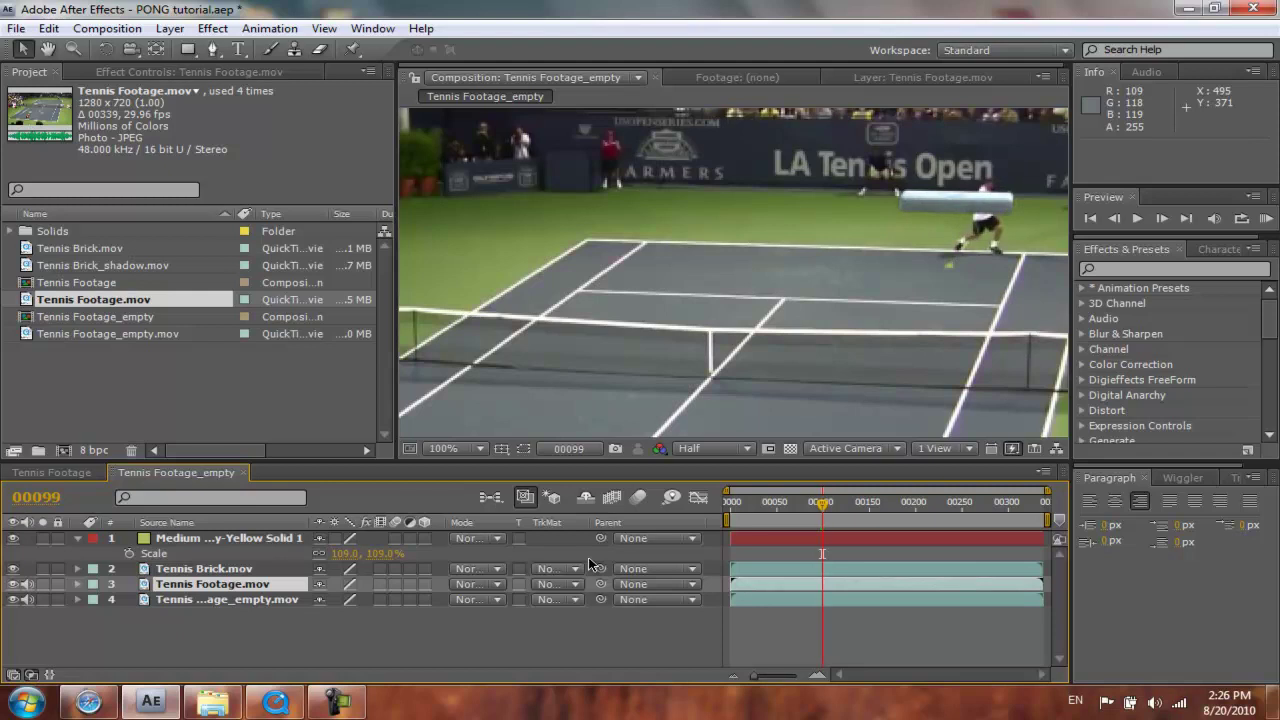
pyautogui.hotkey('ctrl', 'z')
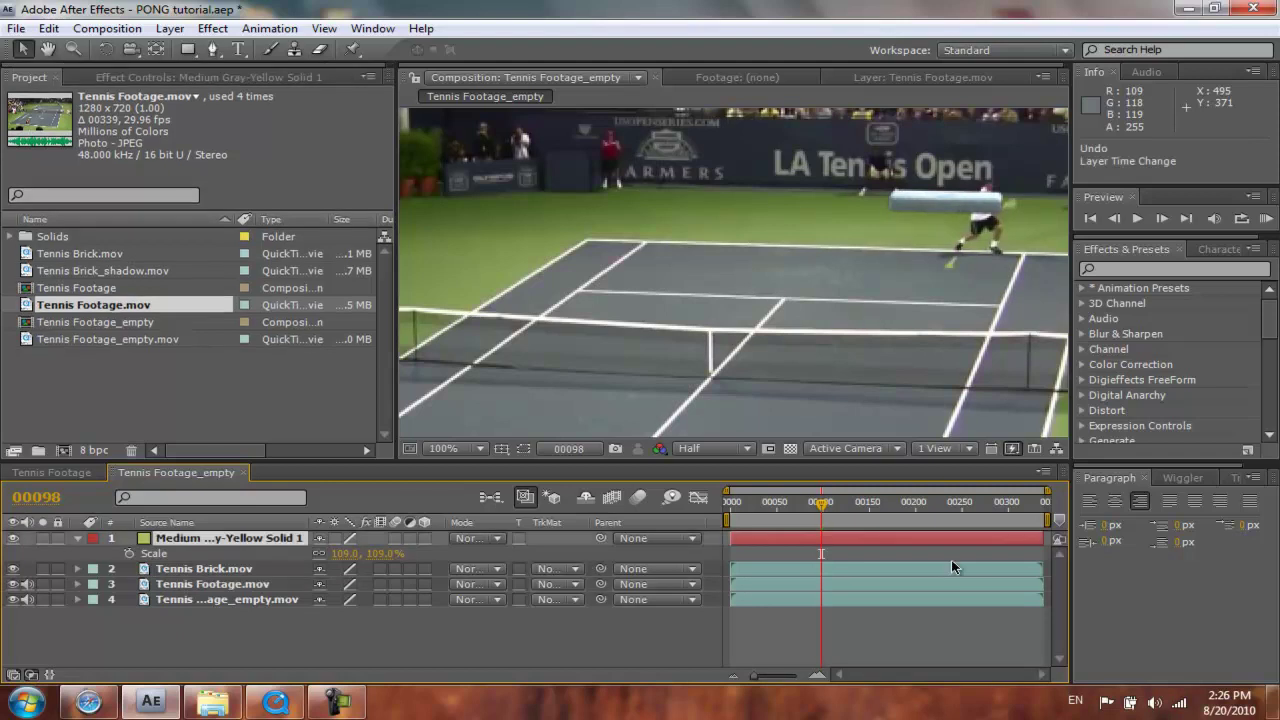
pyautogui.hotkey('alt', '[')
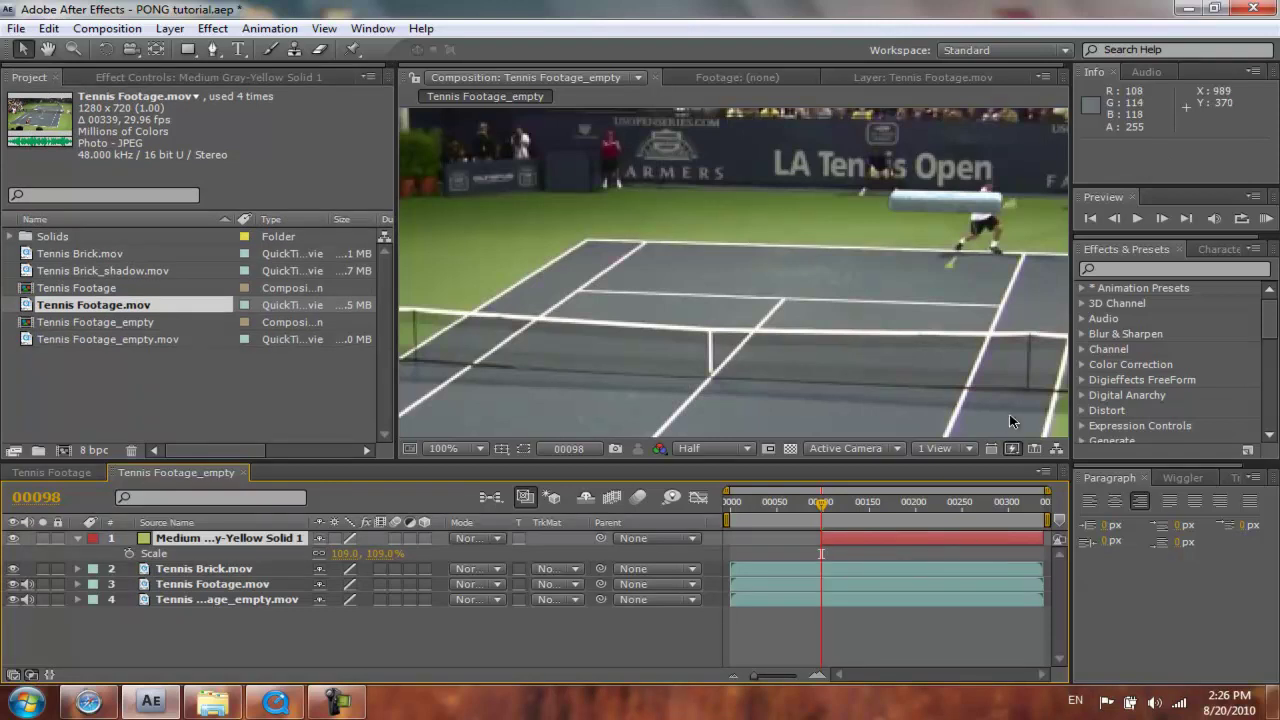
pyautogui.press('p')
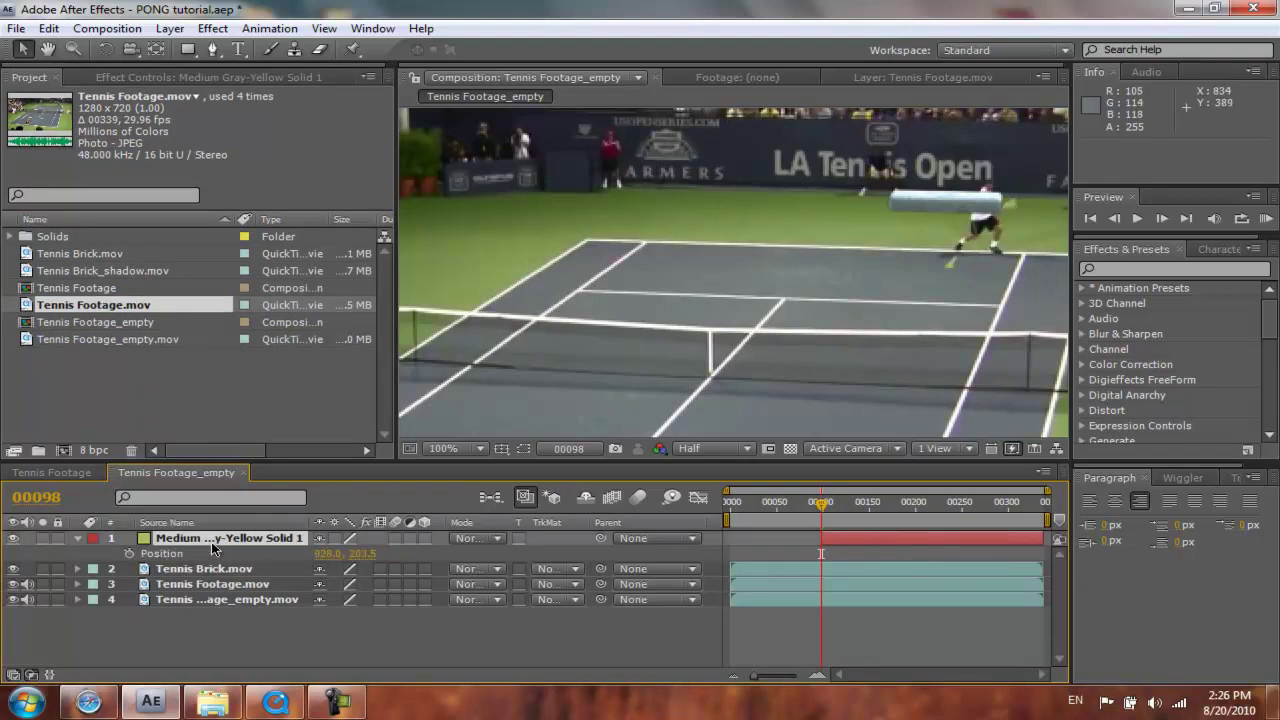
# Keyframe the ball's Position at frame 98, then move it toward the Tennis Open banner by frame 103.
pyautogui.click(129, 553)
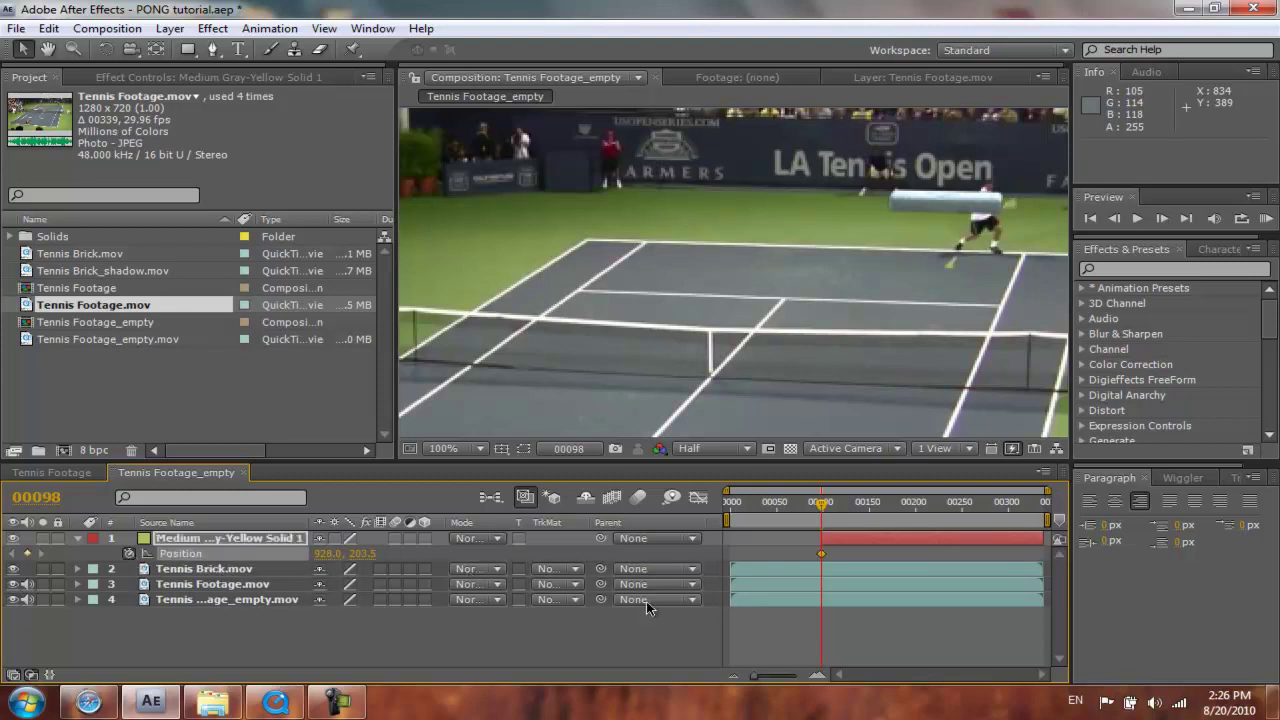
pyautogui.press('pagedown')
pyautogui.press('pagedown')
pyautogui.press('pagedown')
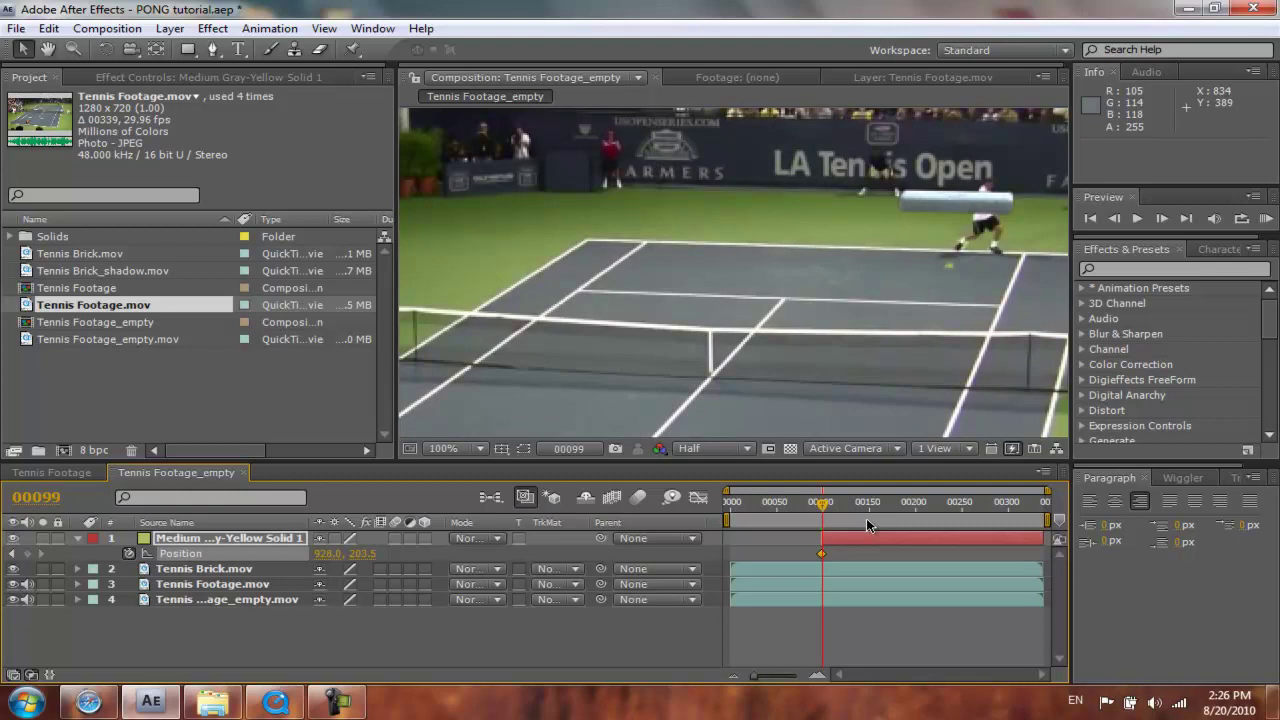
pyautogui.press('pagedown')
pyautogui.press('pagedown')
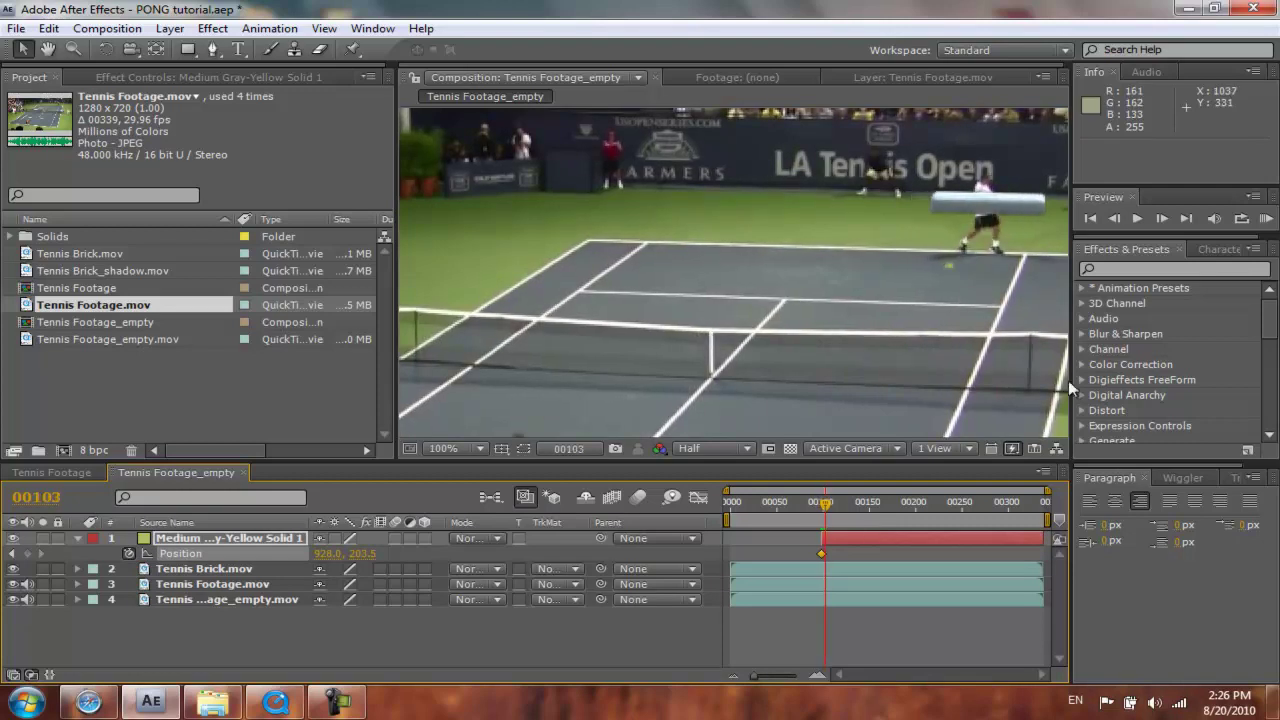
pyautogui.moveTo(947, 264); pyautogui.dragTo(1020, 206)
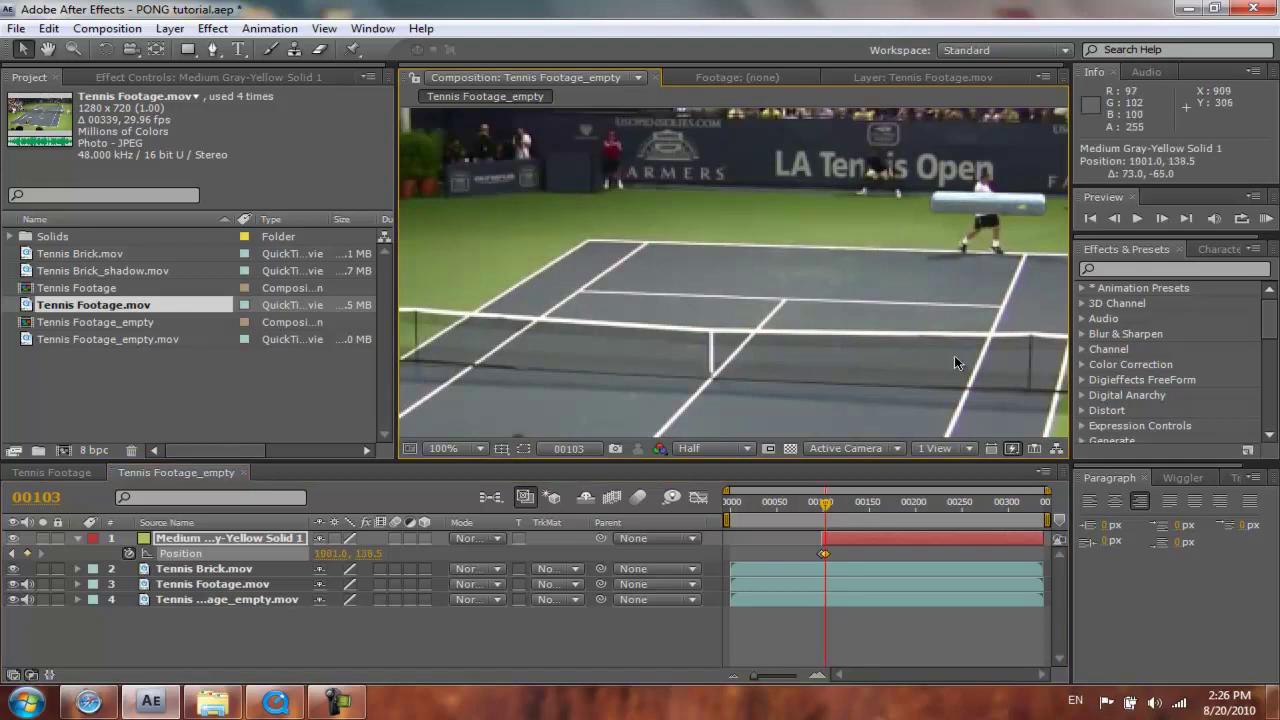
pyautogui.press('z')
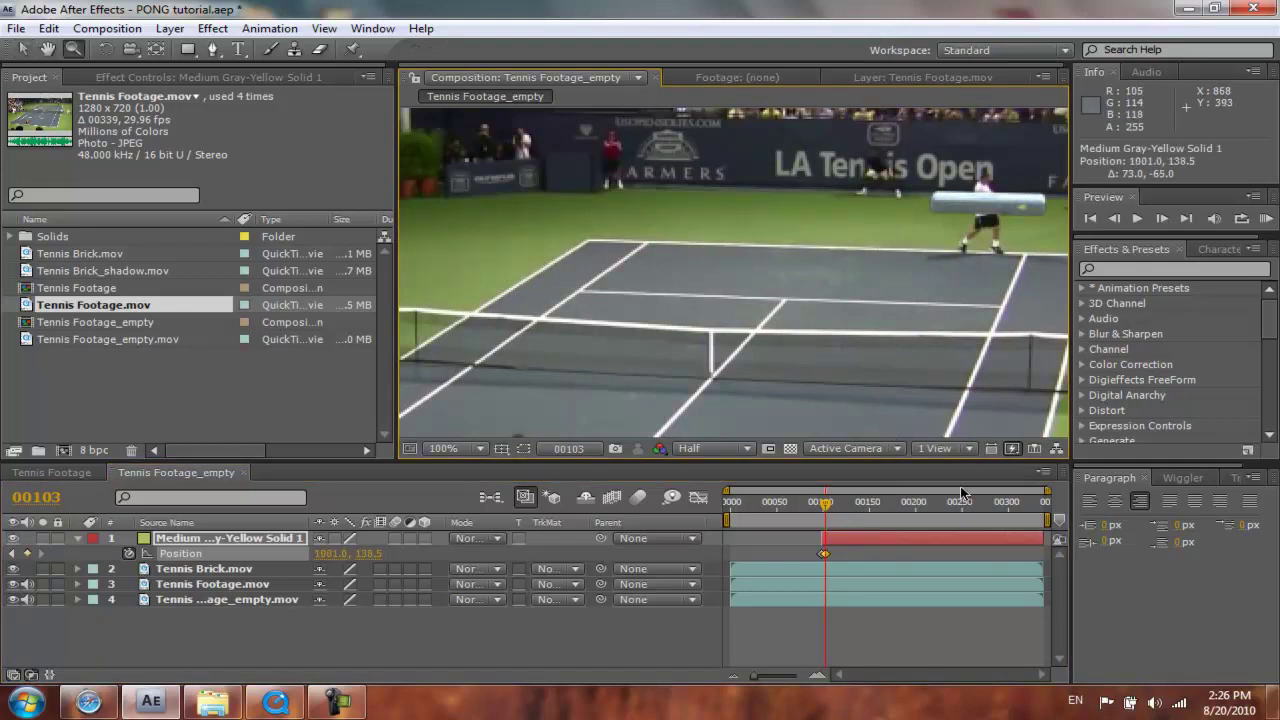
pyautogui.scroll(6, 909, 478)
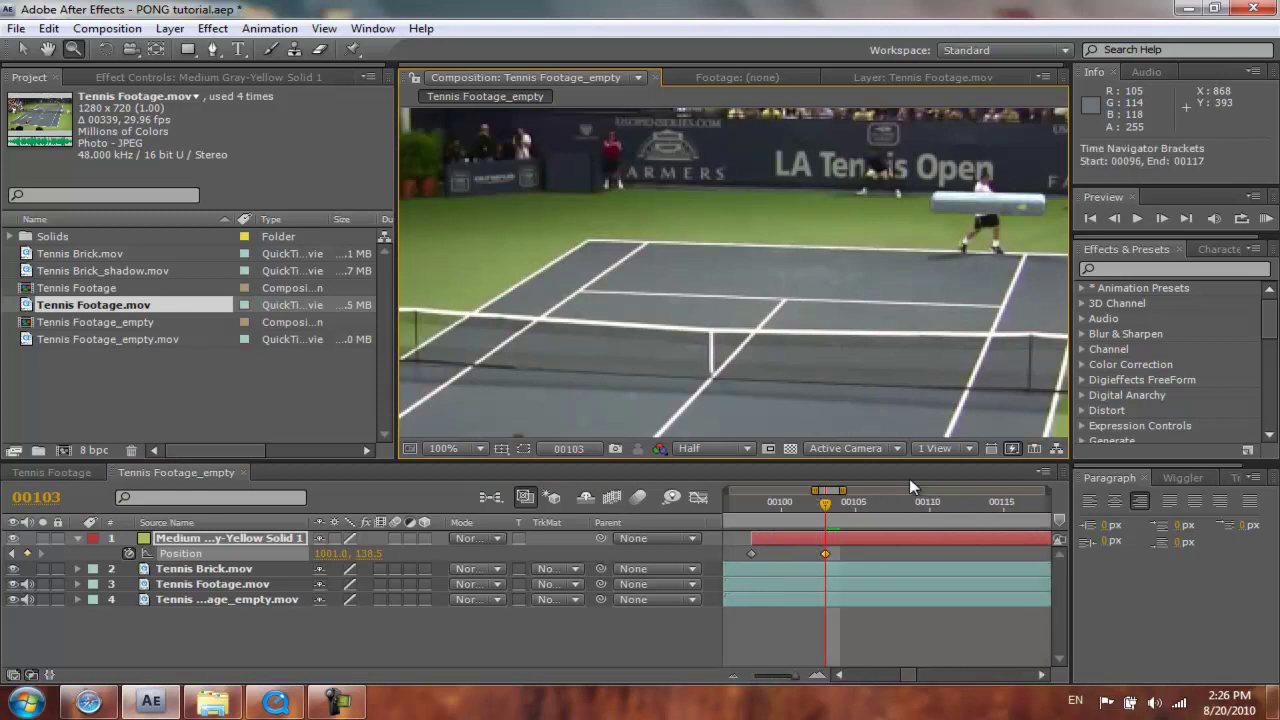
pyautogui.moveTo(913, 683); pyautogui.dragTo(905, 680)
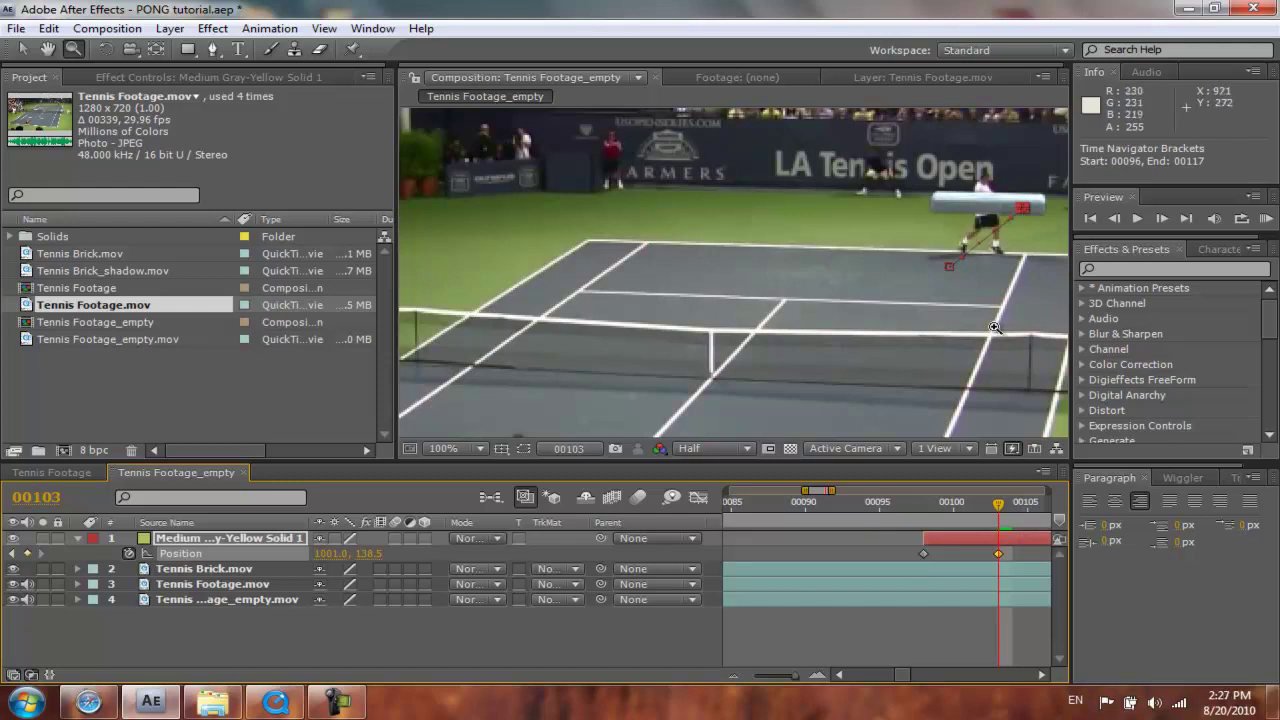
pyautogui.click(1011, 274)
pyautogui.press('h')
pyautogui.moveTo(734, 176); pyautogui.dragTo(786, 241)
pyautogui.press('v')
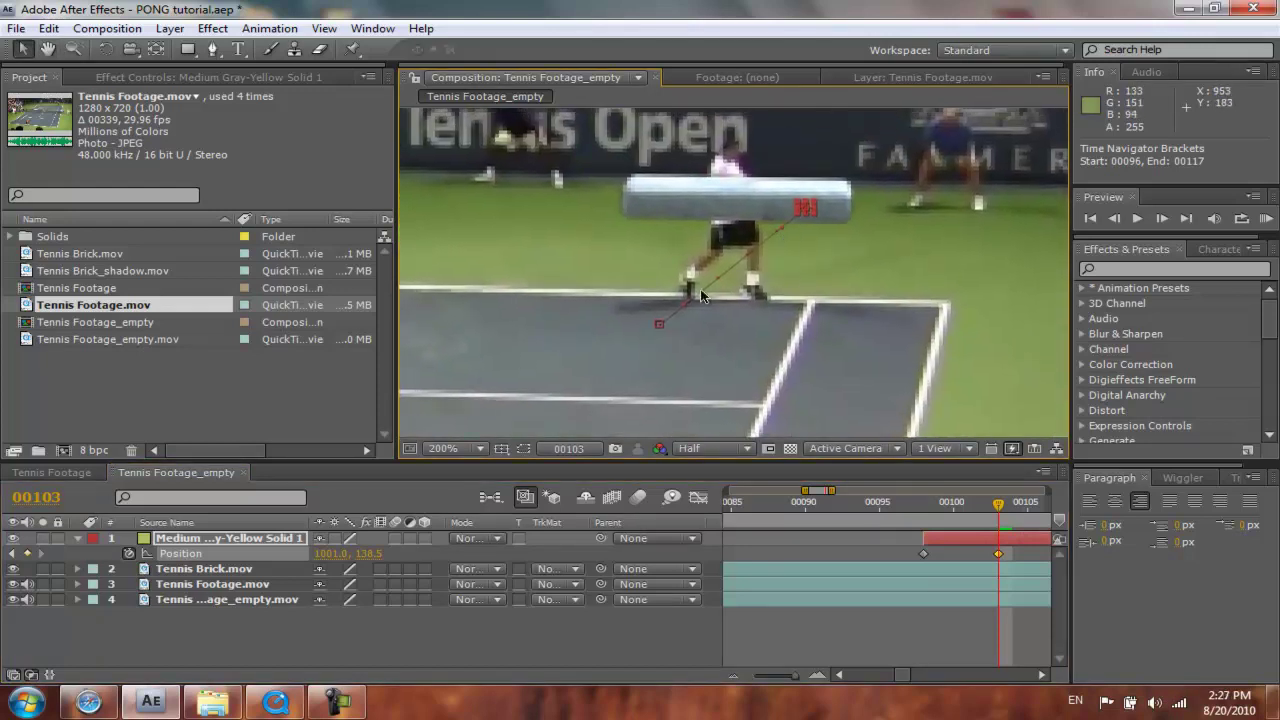
pyautogui.moveTo(684, 302); pyautogui.dragTo(761, 228)
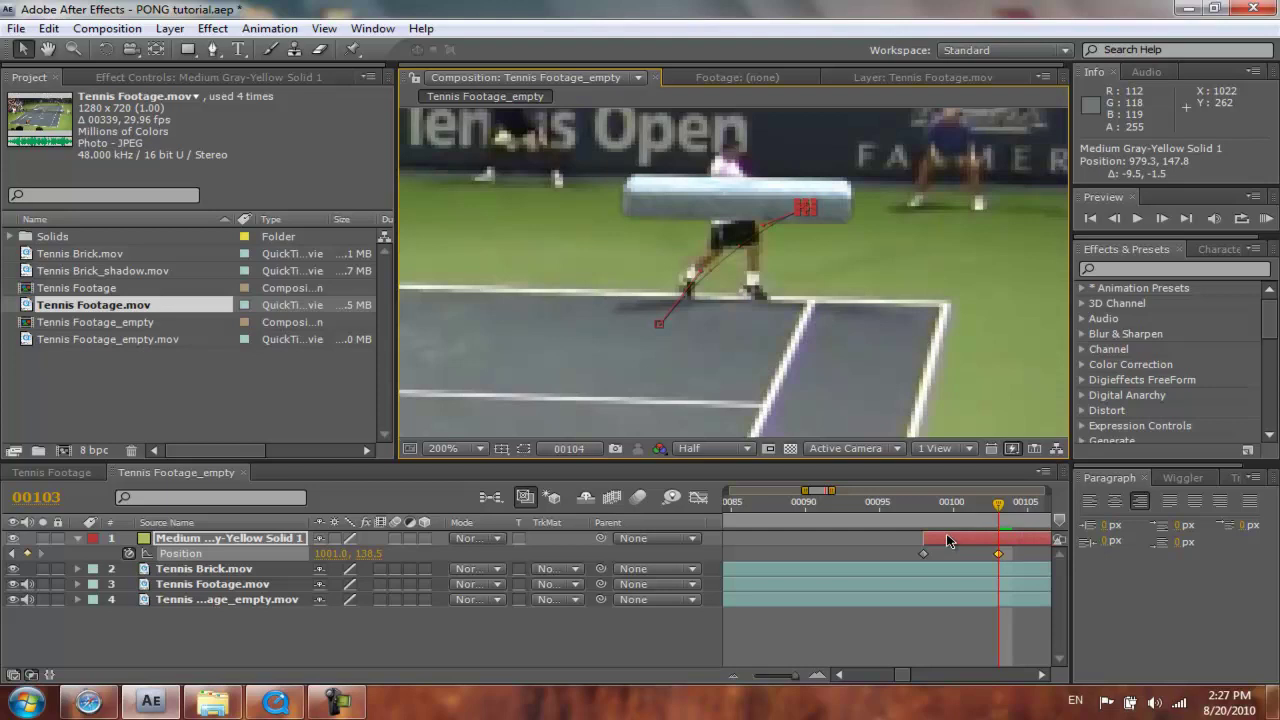
# Delete the extra last Position keyframe and open the Tennis Footage composition.
pyautogui.press('pagedown')
pyautogui.press('pagedown')
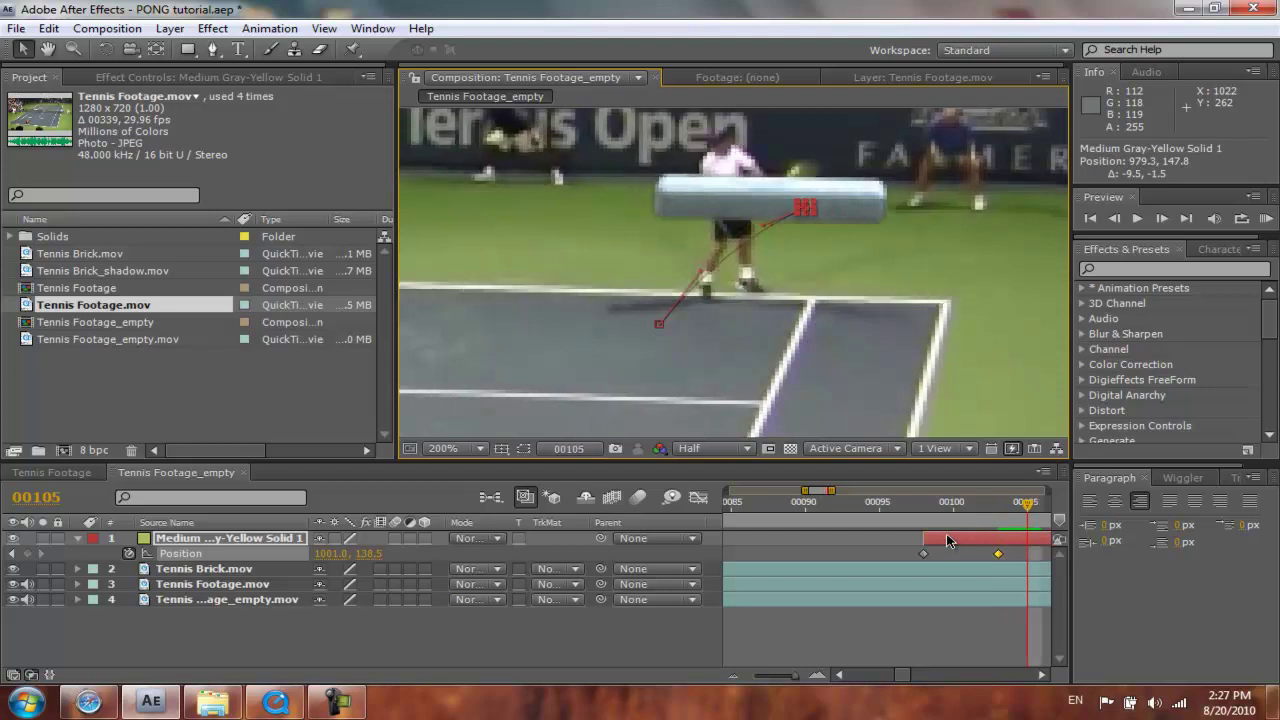
pyautogui.click(28, 554)
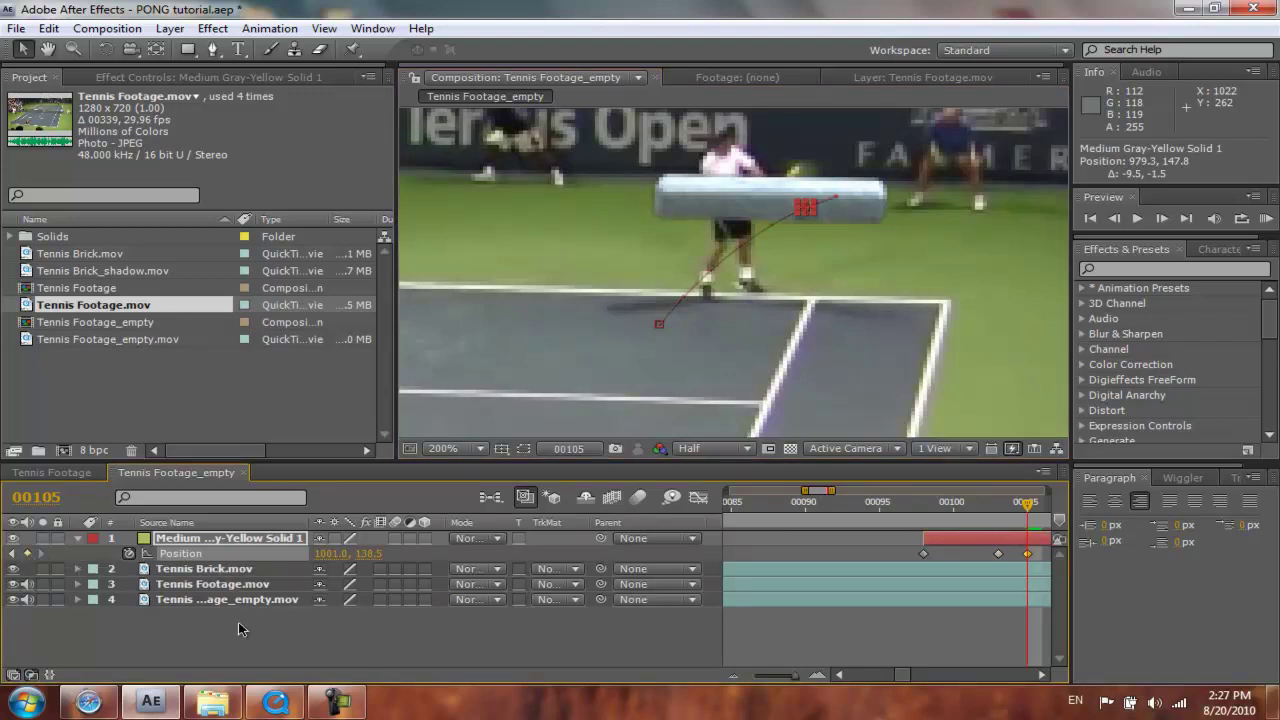
pyautogui.press('pageup')
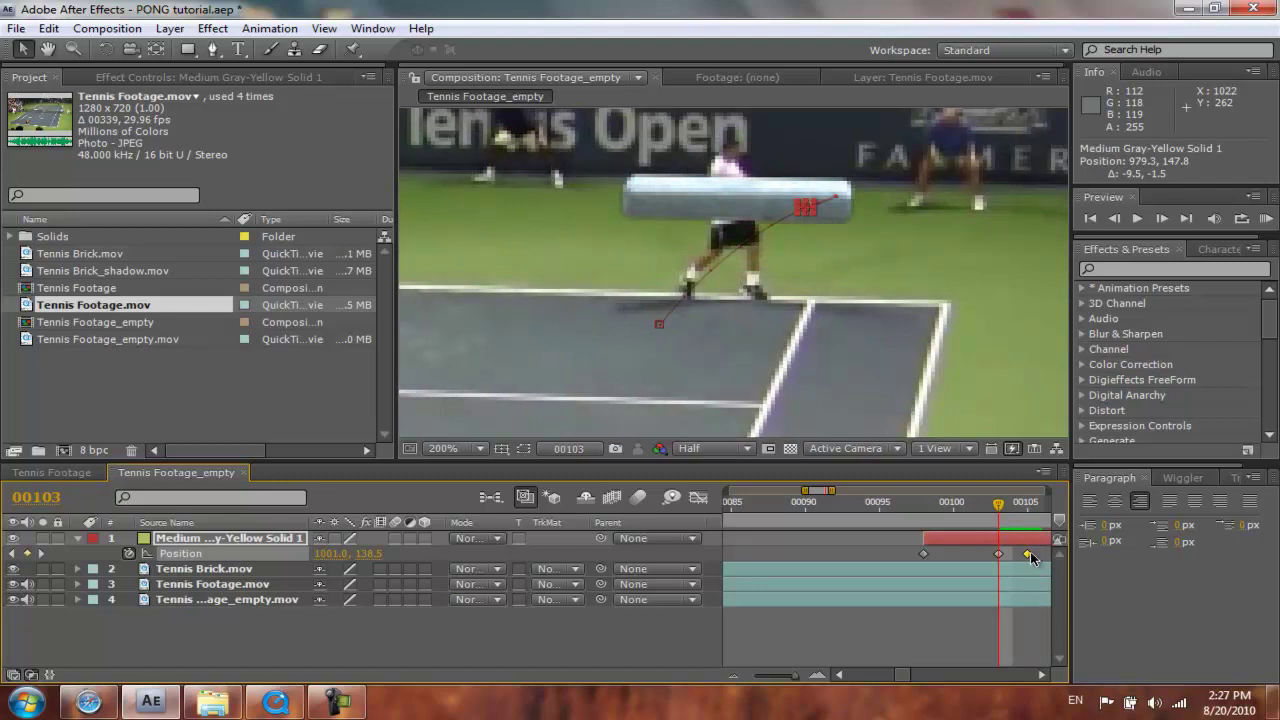
pyautogui.press('Delete')
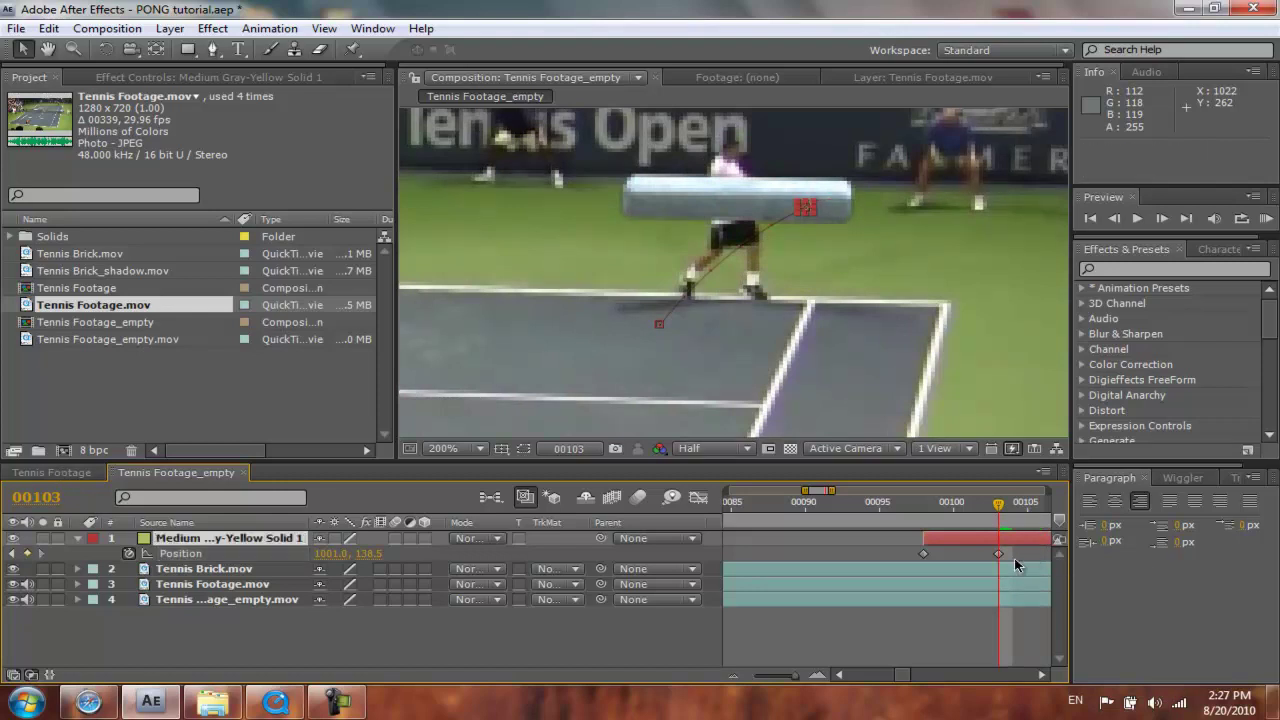
pyautogui.click(48, 470)
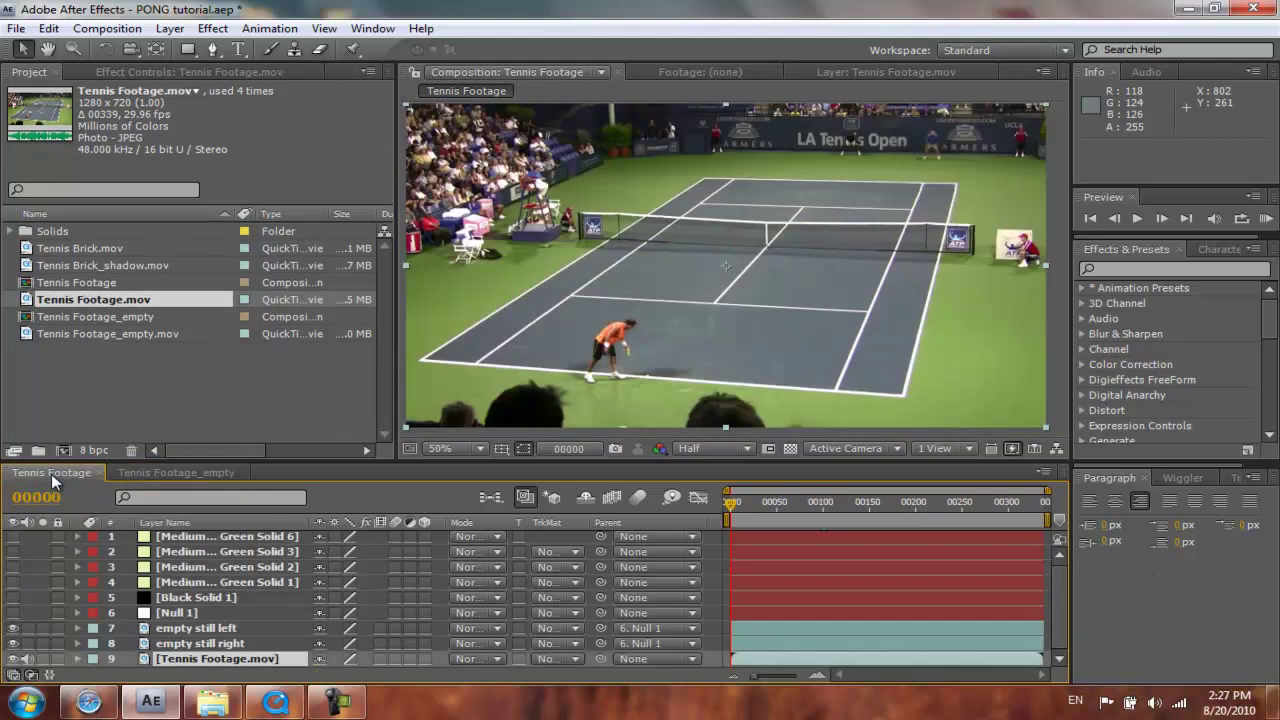
# Copy Null 1 from Tennis Footage and paste it at frame 0 in Tennis Footage_empty, below the yellow solid.
pyautogui.click(192, 613)
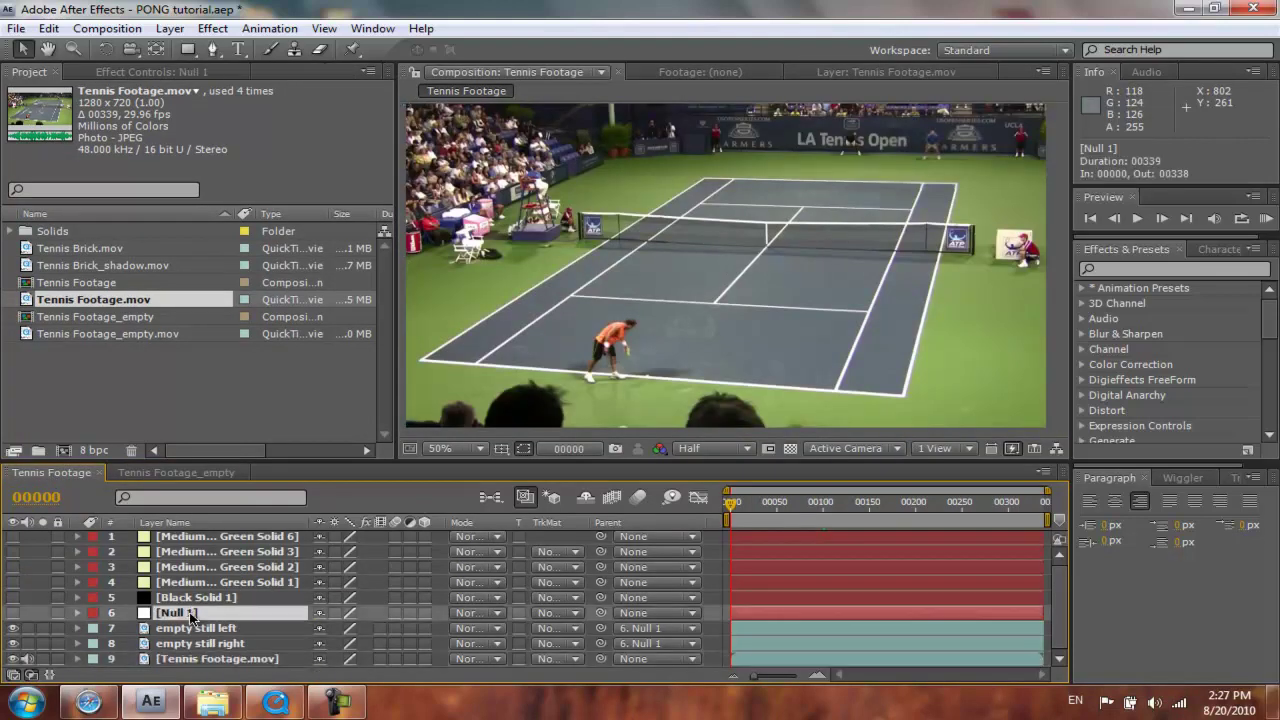
pyautogui.hotkey('ctrl', 'c')
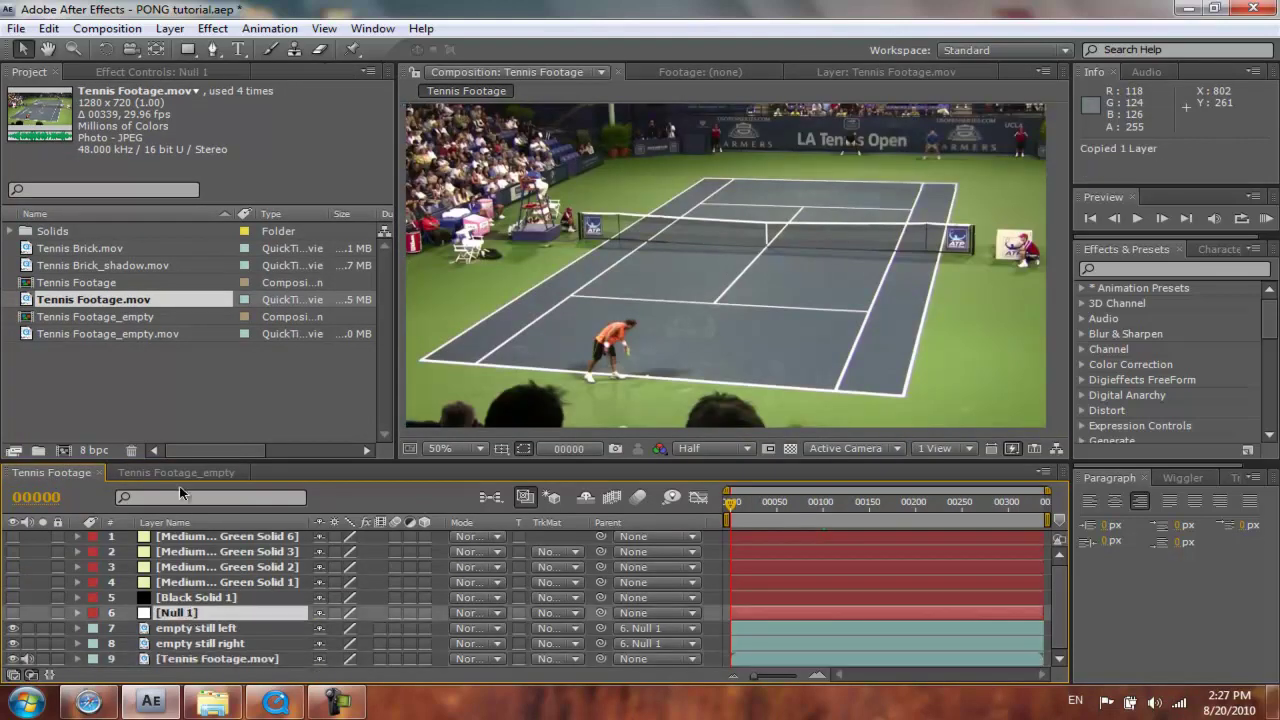
pyautogui.click(175, 474)
pyautogui.press('Home')
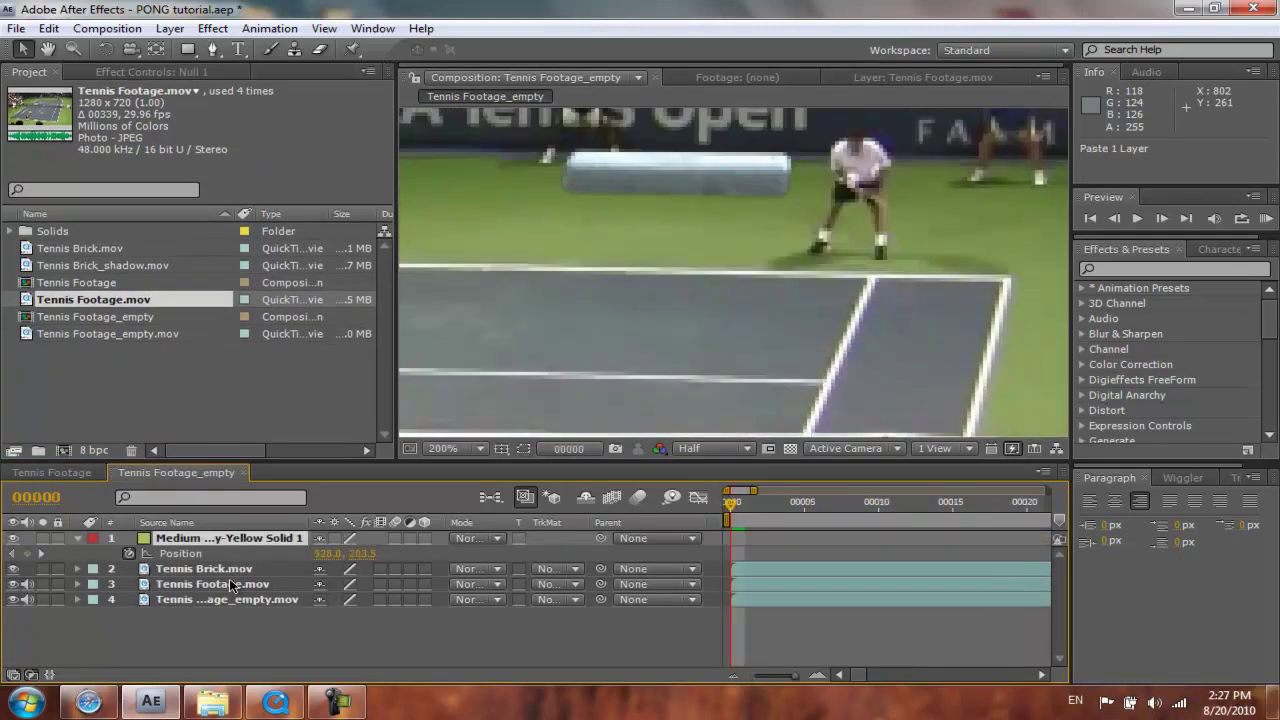
pyautogui.hotkey('ctrl', 'v')
pyautogui.moveTo(180, 543); pyautogui.dragTo(140, 568)
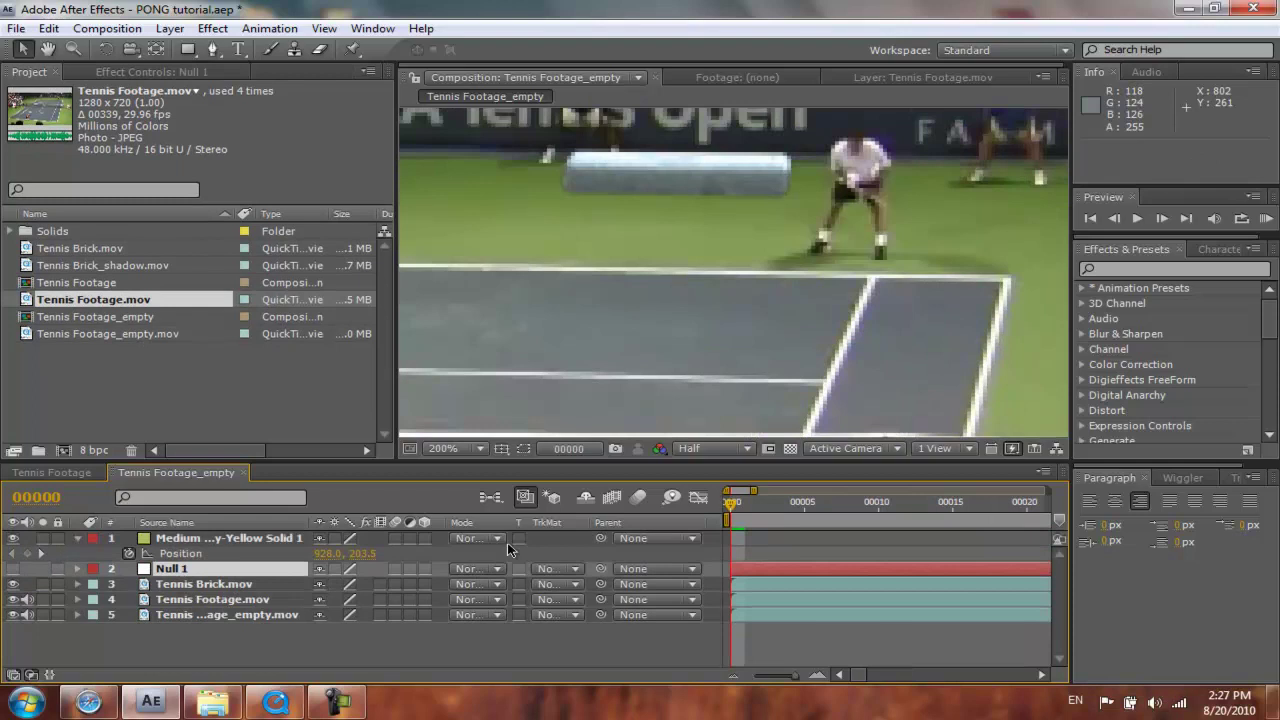
pyautogui.press(';')
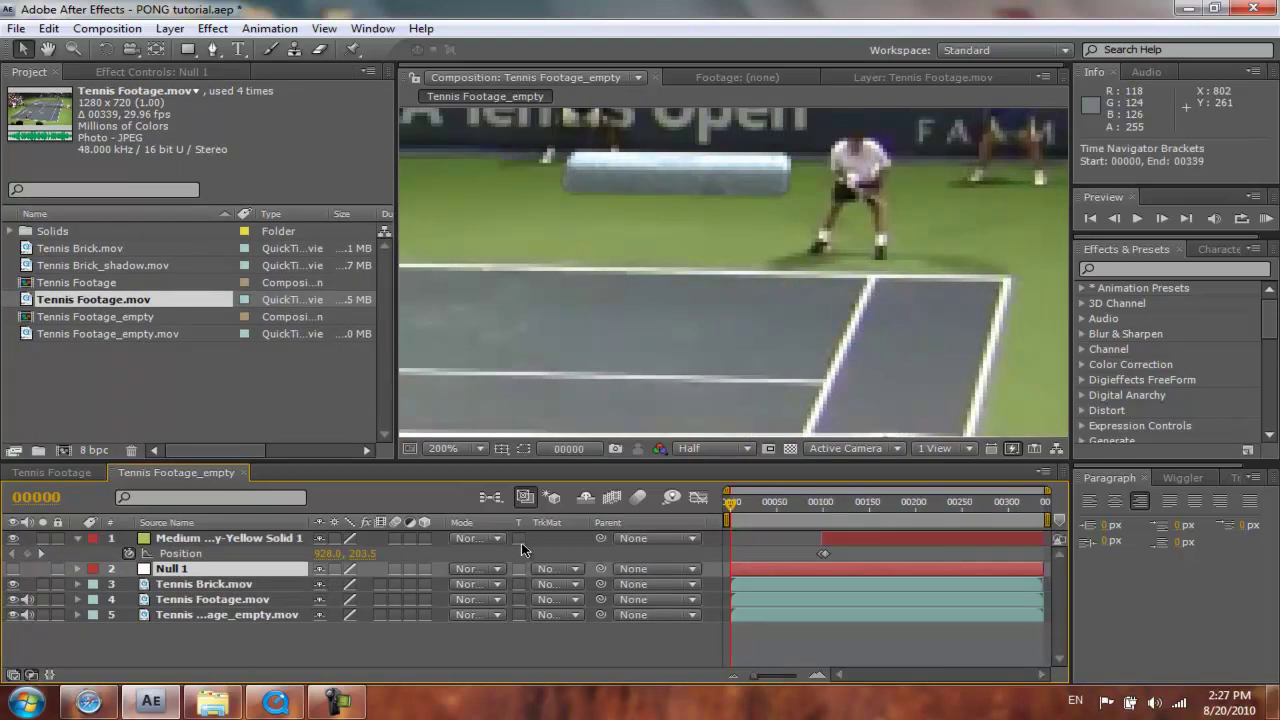
# Parent the yellow solid to Null 1, preview the motion, and hide Tennis Footage.mov.
pyautogui.click(40, 552)
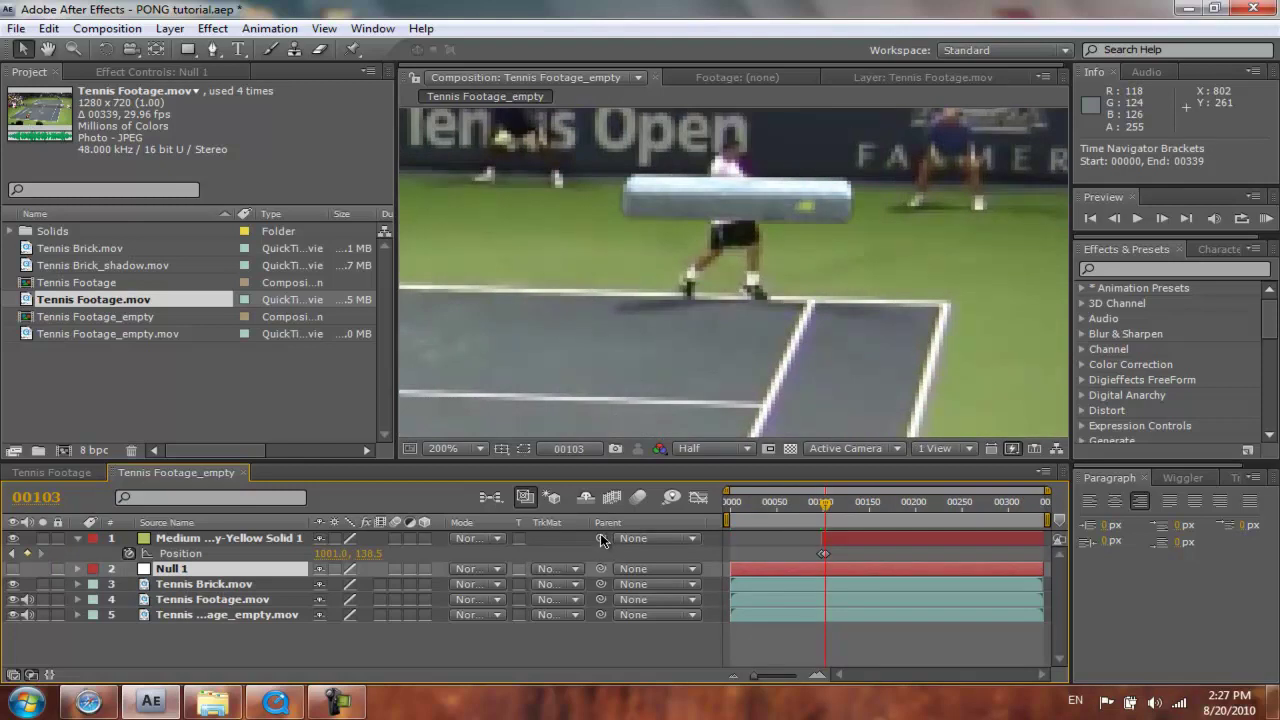
pyautogui.moveTo(600, 537); pyautogui.dragTo(282, 568)
pyautogui.press('z')
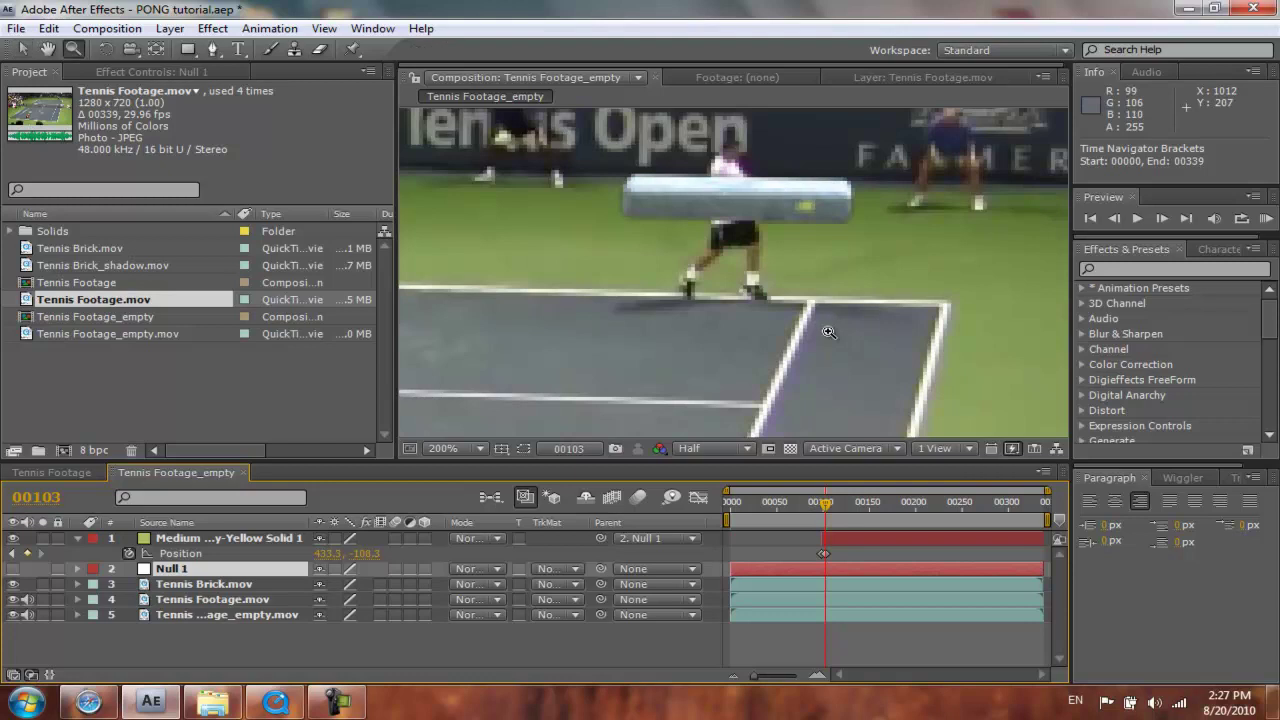
pyautogui.keyDown('alt'); pyautogui.click(829, 332); pyautogui.keyUp('alt')
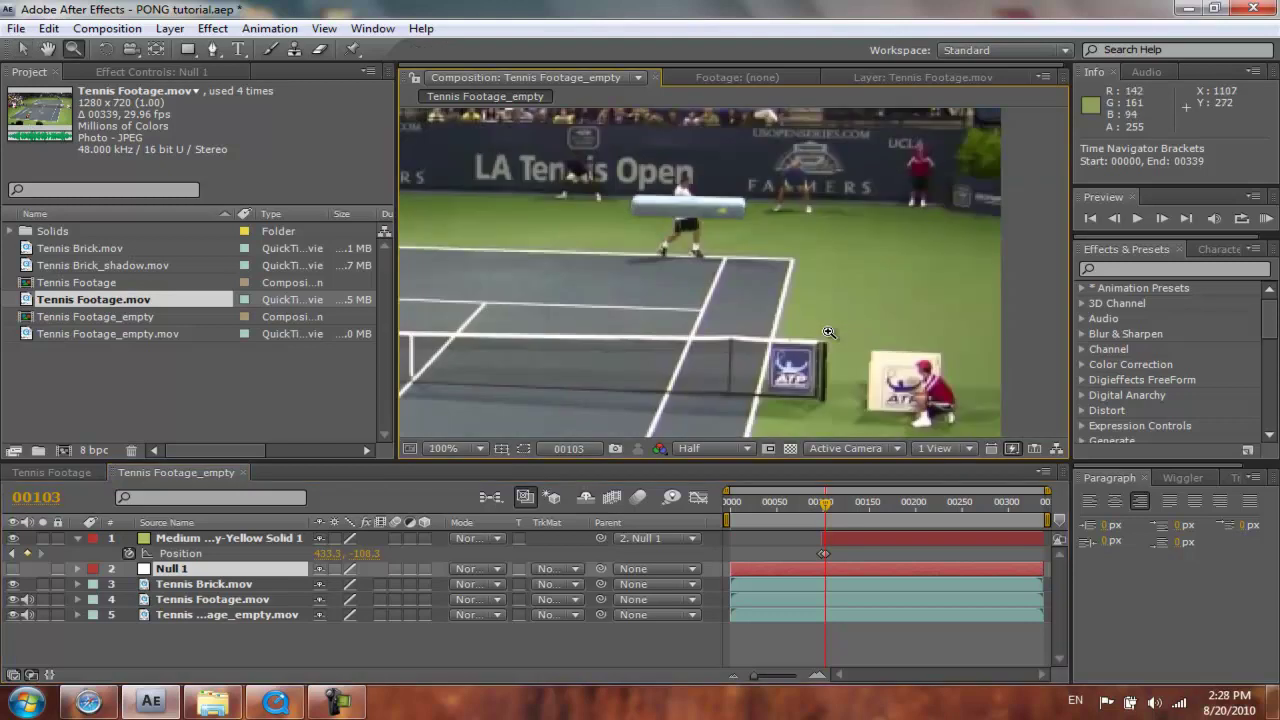
pyautogui.press('space')
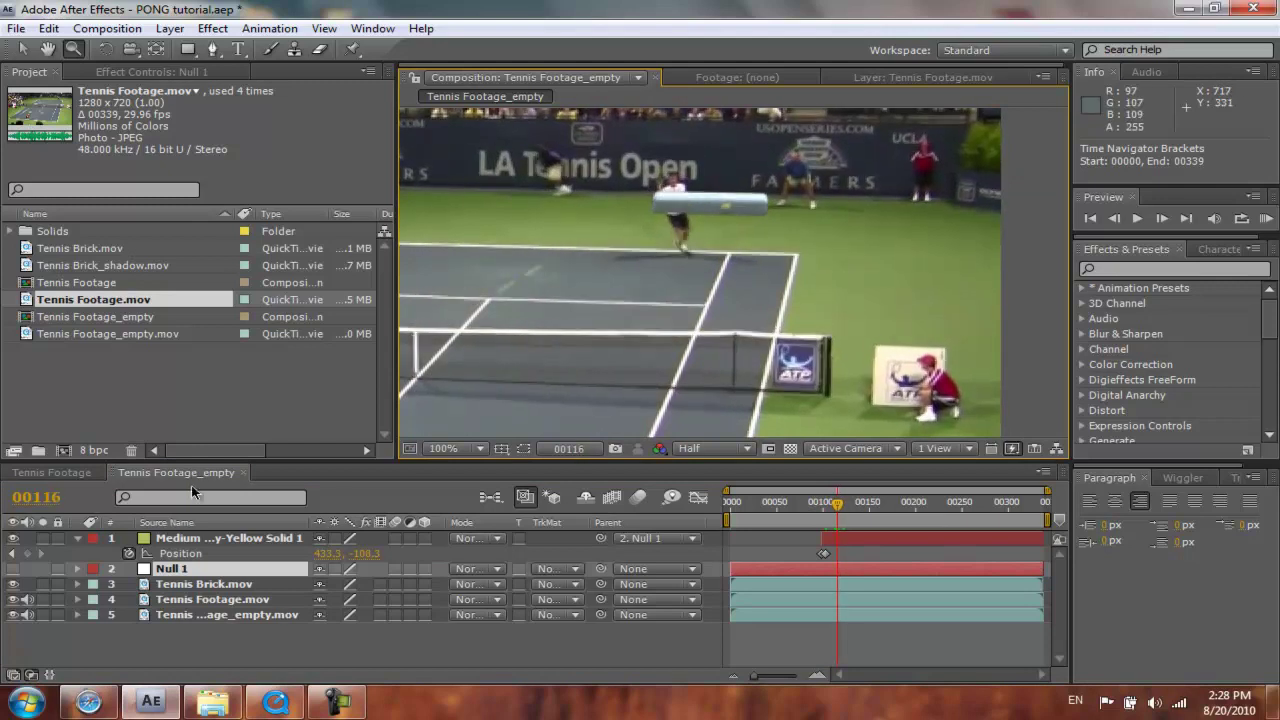
pyautogui.click(15, 599)
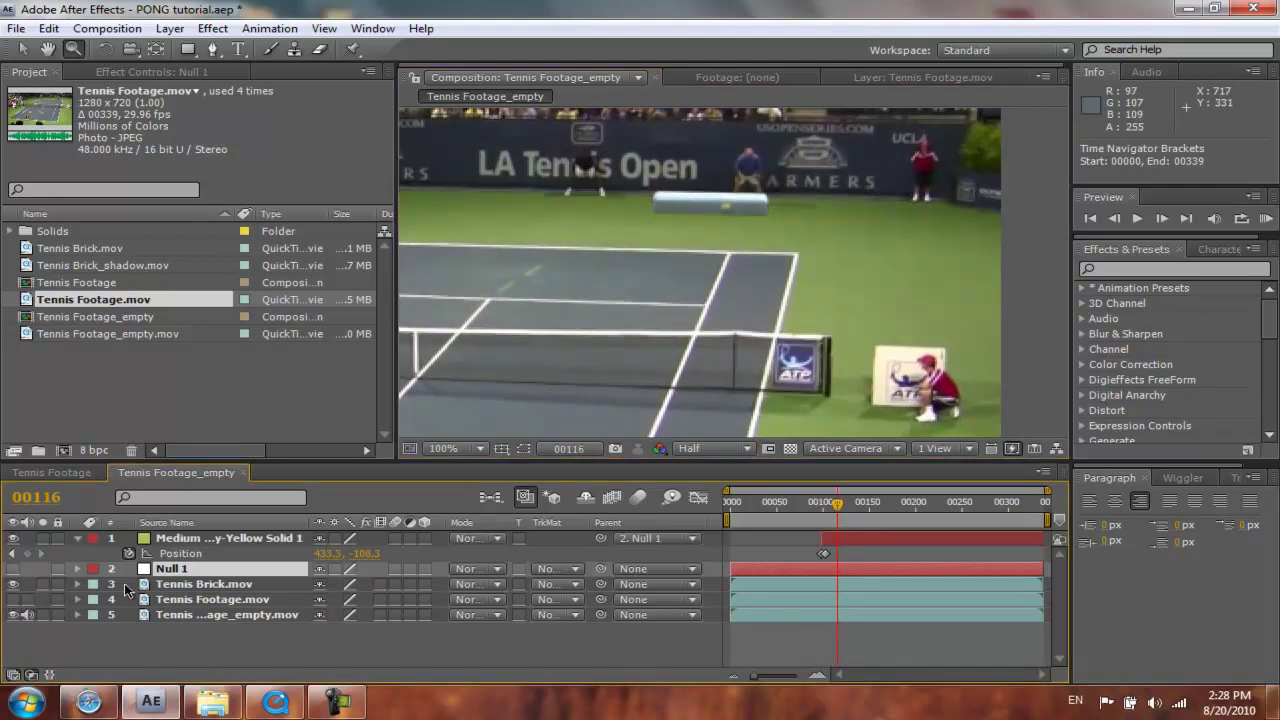
# At frame 00114, drag the solid to add a Position keyframe at 261.5, -43.0.
pyautogui.press('pageup')
pyautogui.press('pageup')
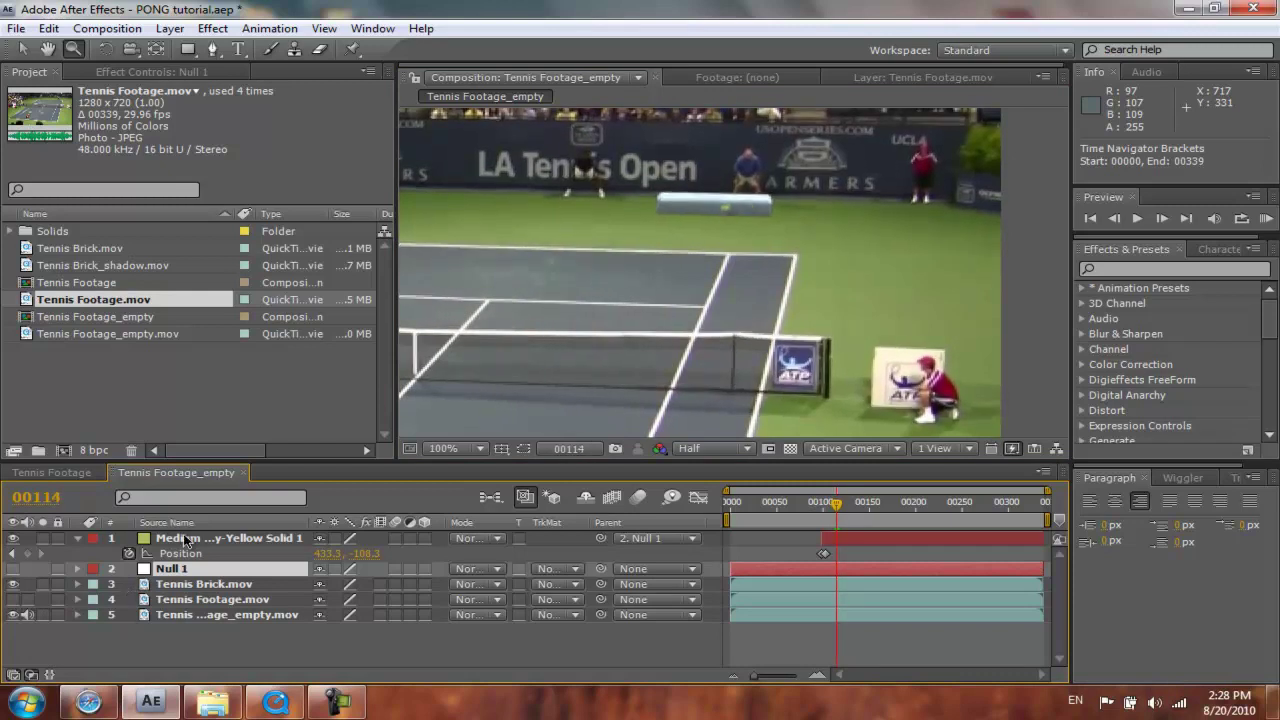
pyautogui.press('v')
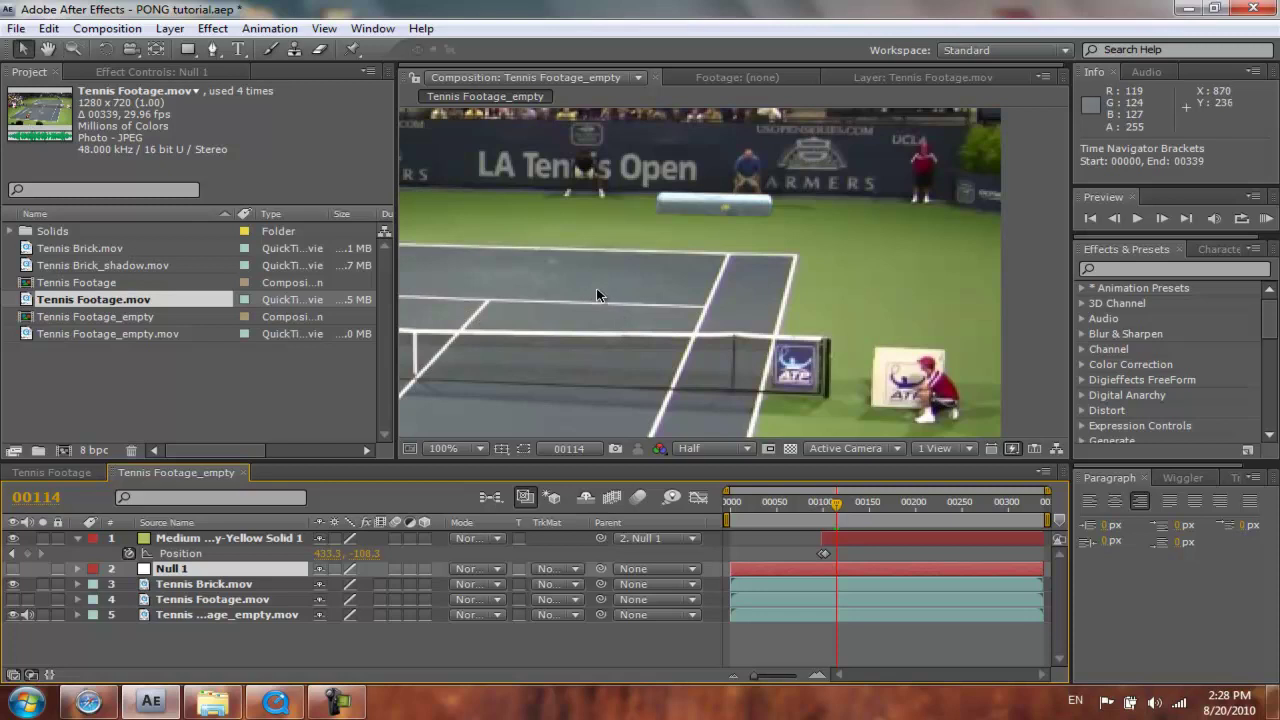
pyautogui.moveTo(724, 207); pyautogui.dragTo(555, 263)
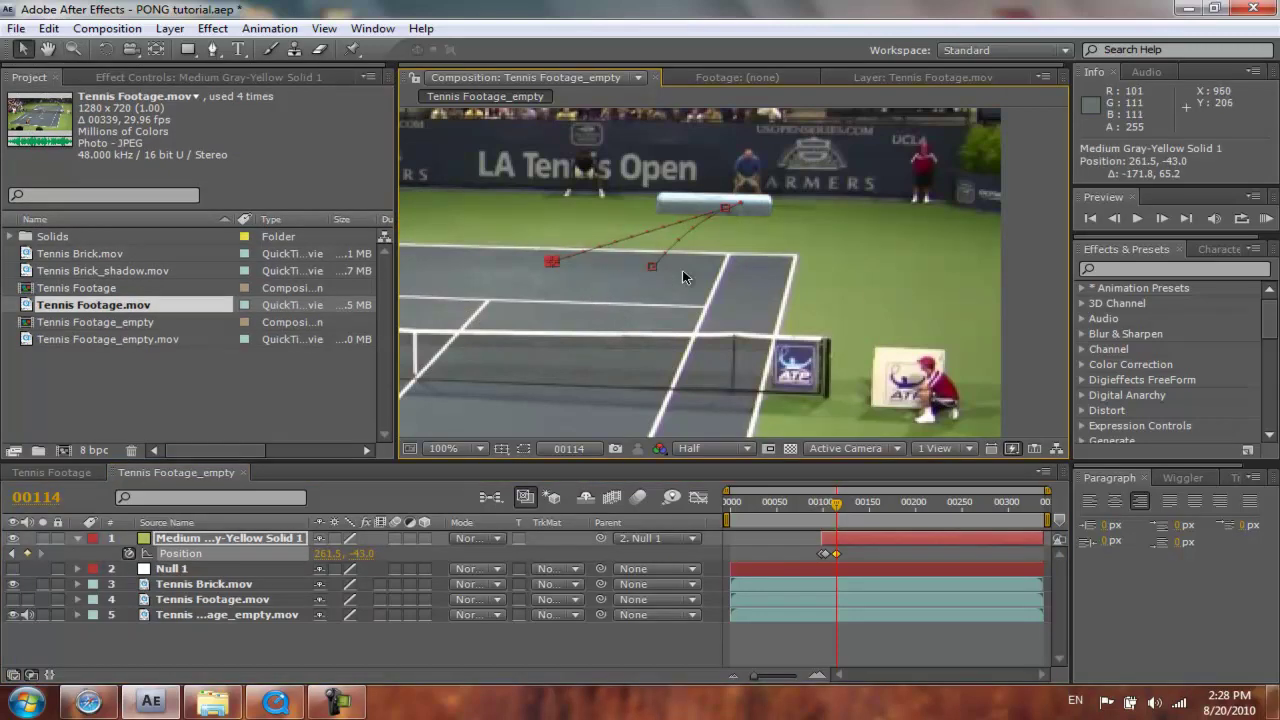
pyautogui.press('z')
pyautogui.click(545, 268)
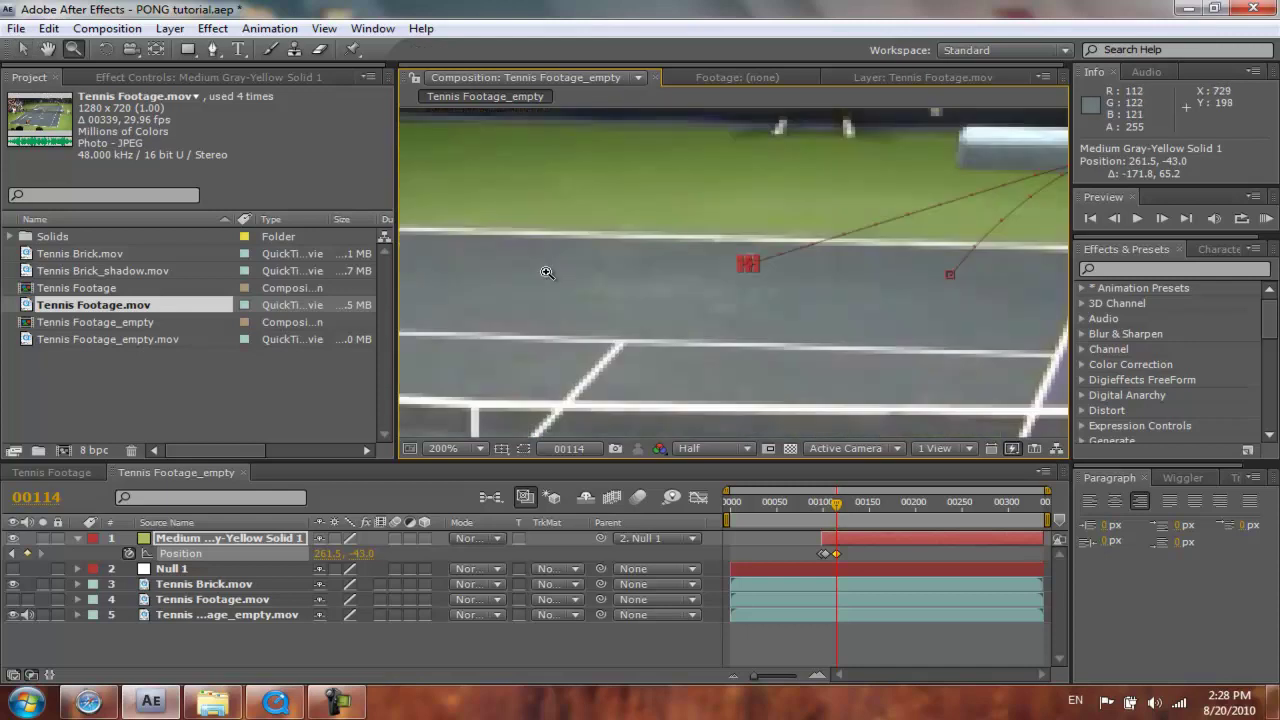
pyautogui.click(702, 270)
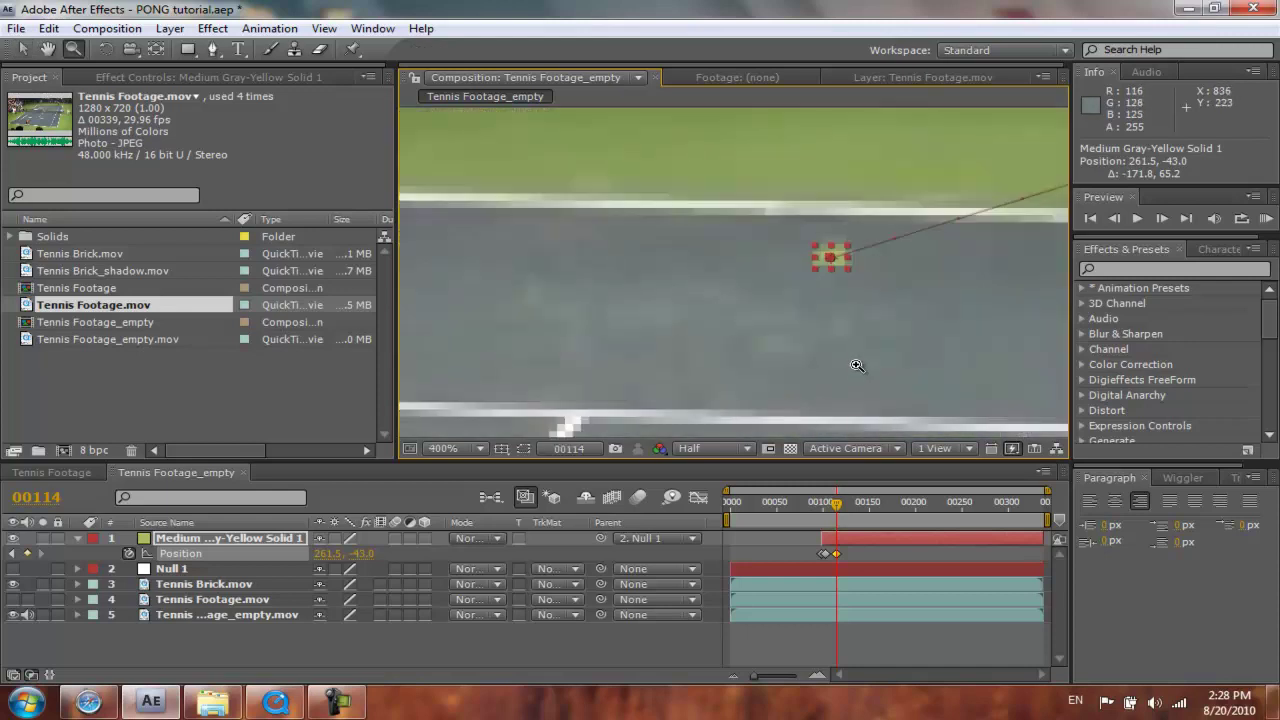
# Set the frame-00114 Position keyframe's spatial interpolation to Bezier.
pyautogui.press('v')
pyautogui.press('=')
pyautogui.press('=')
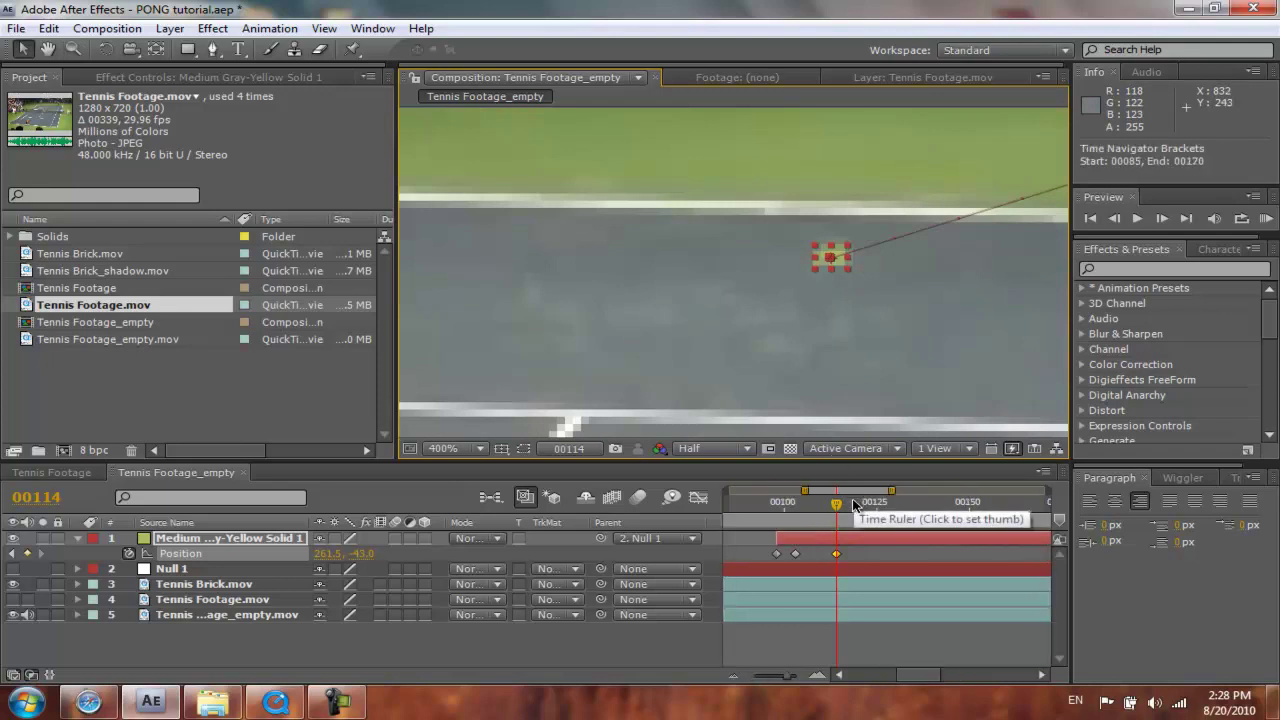
pyautogui.rightClick(837, 554)
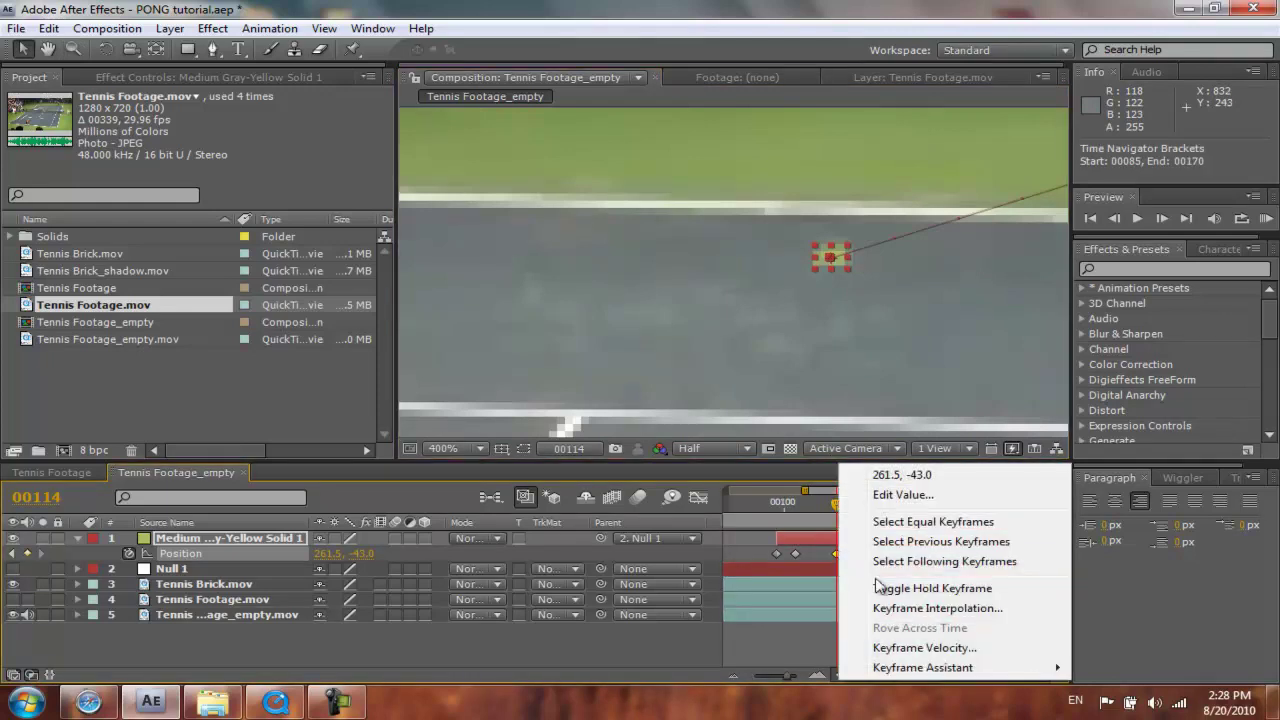
pyautogui.click(903, 610)
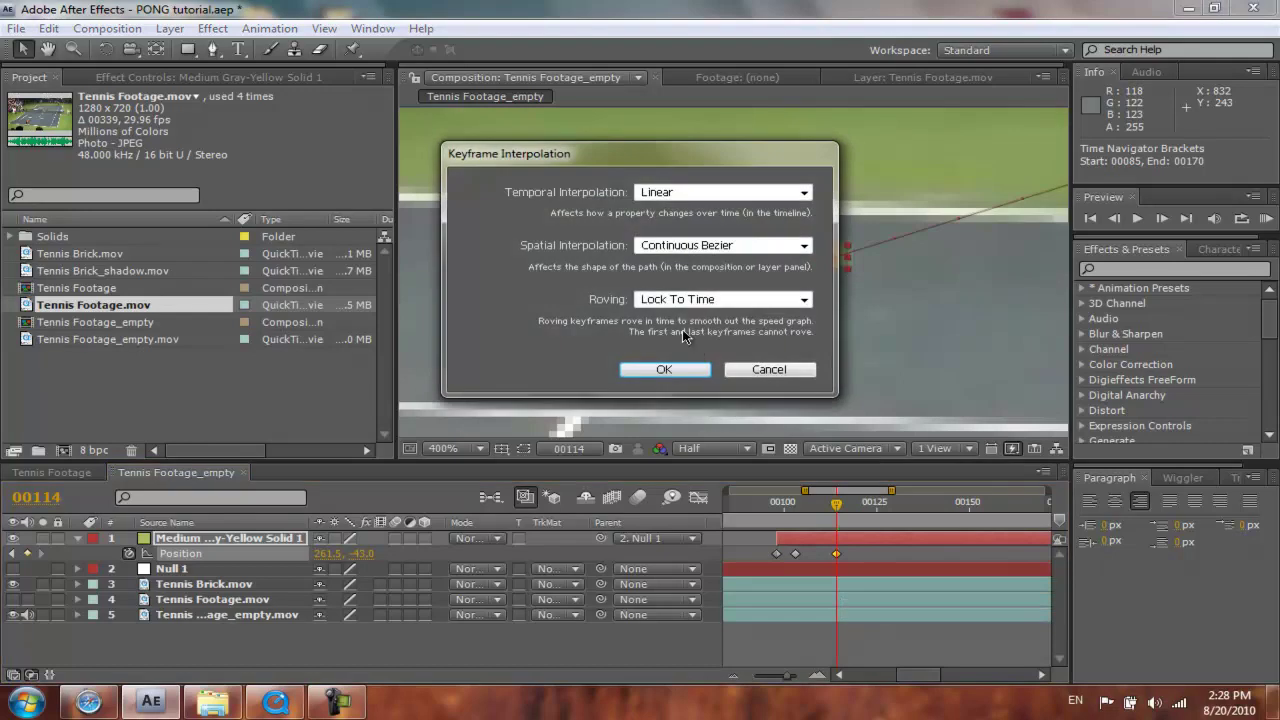
pyautogui.click(676, 245)
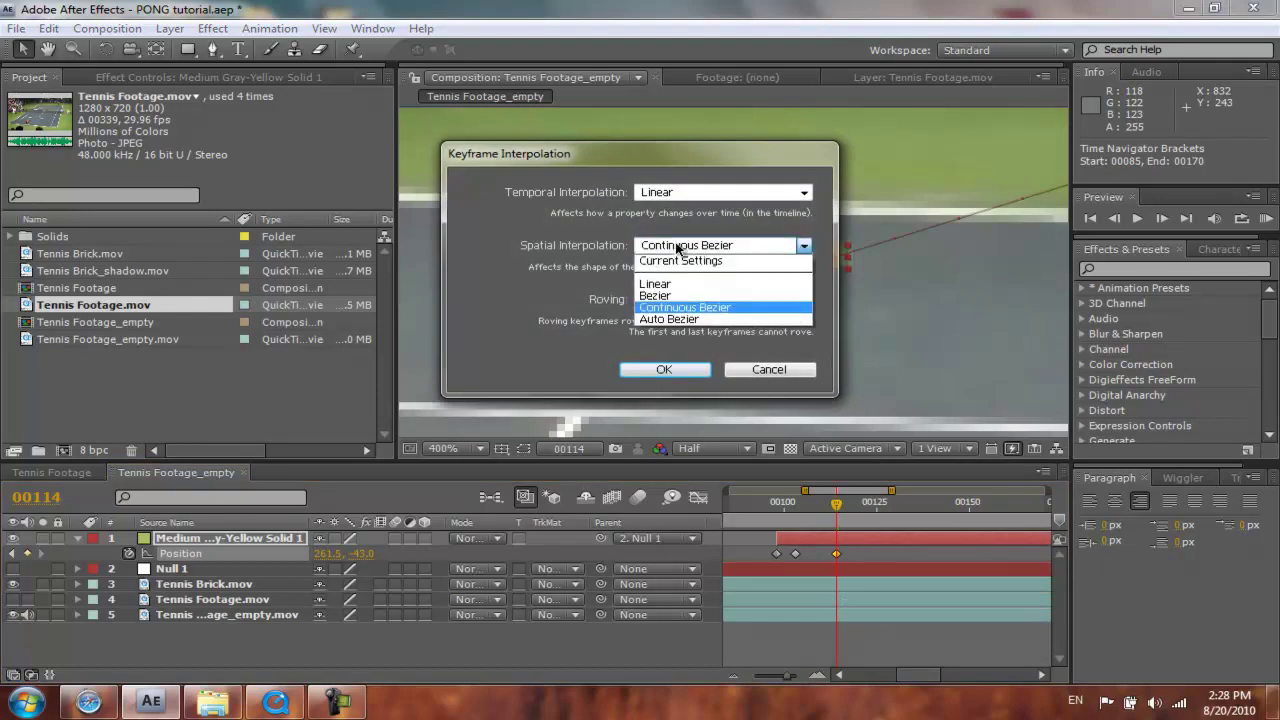
pyautogui.click(676, 295)
pyautogui.click(664, 369)
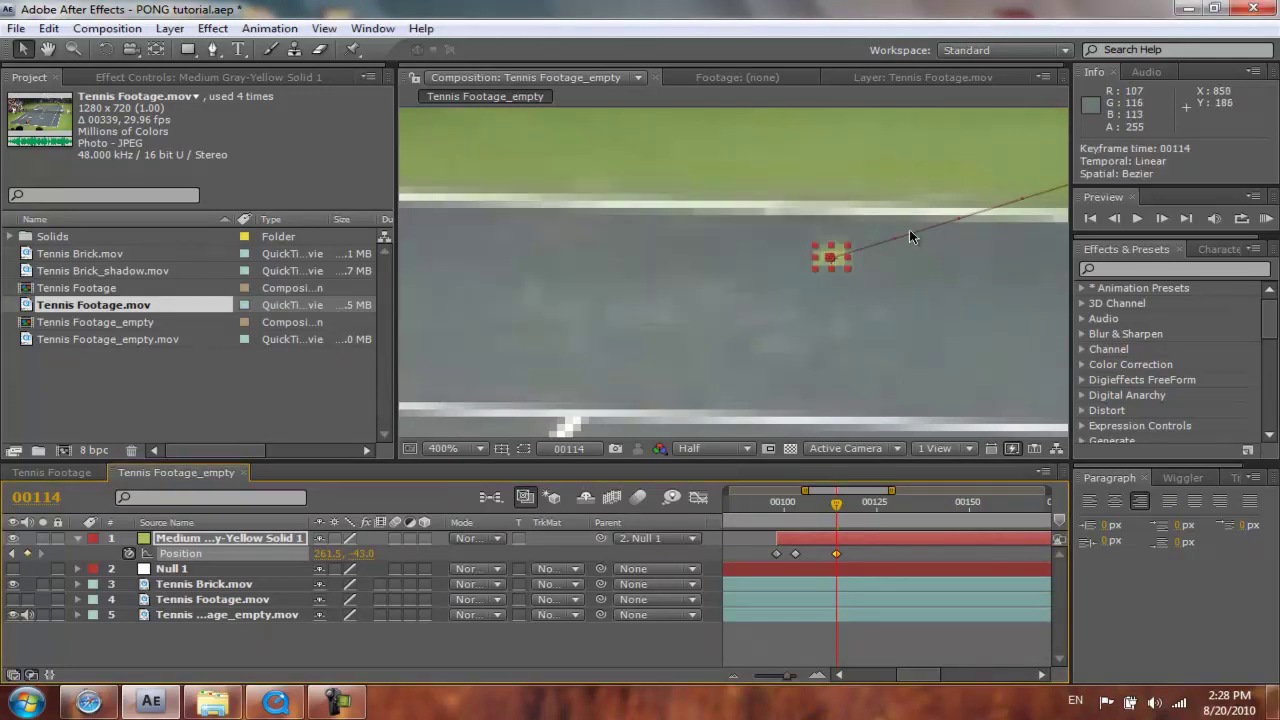
# Drag out the keyframe's Bezier handle to bend the ball's motion path into a smooth curve.
pyautogui.press('z')
pyautogui.click(850, 252)
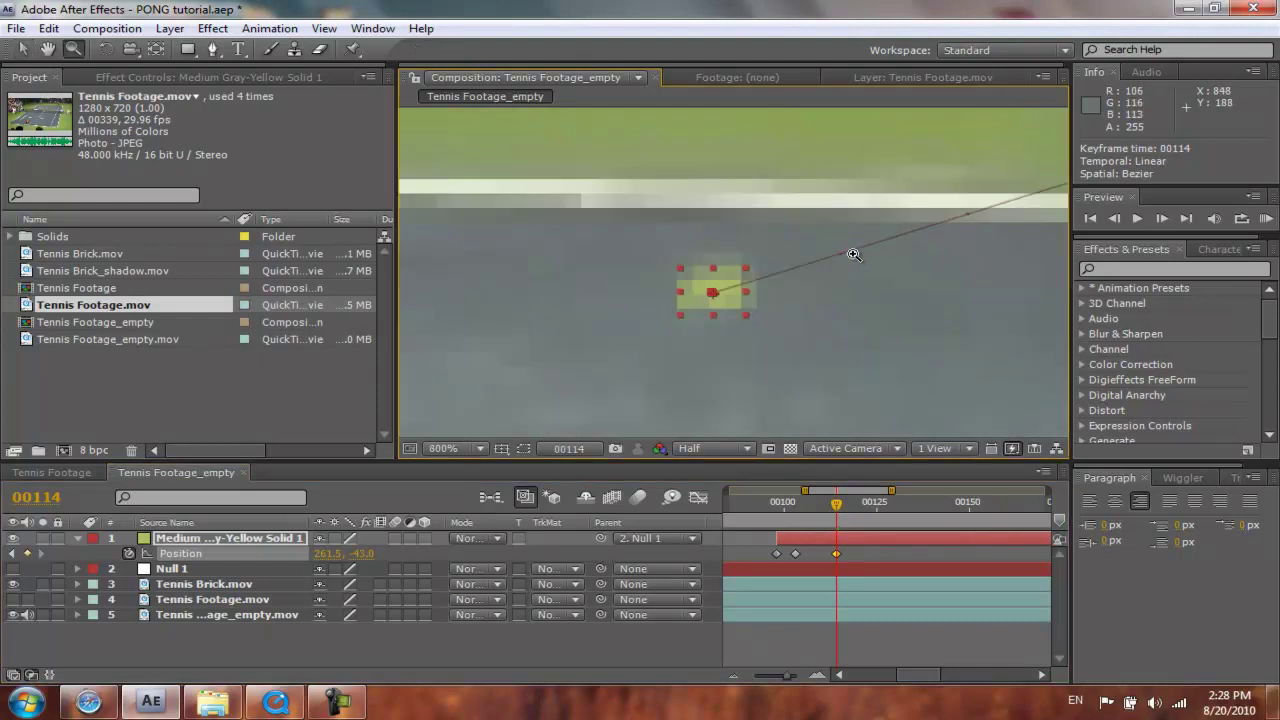
pyautogui.click(801, 265)
pyautogui.press('v')
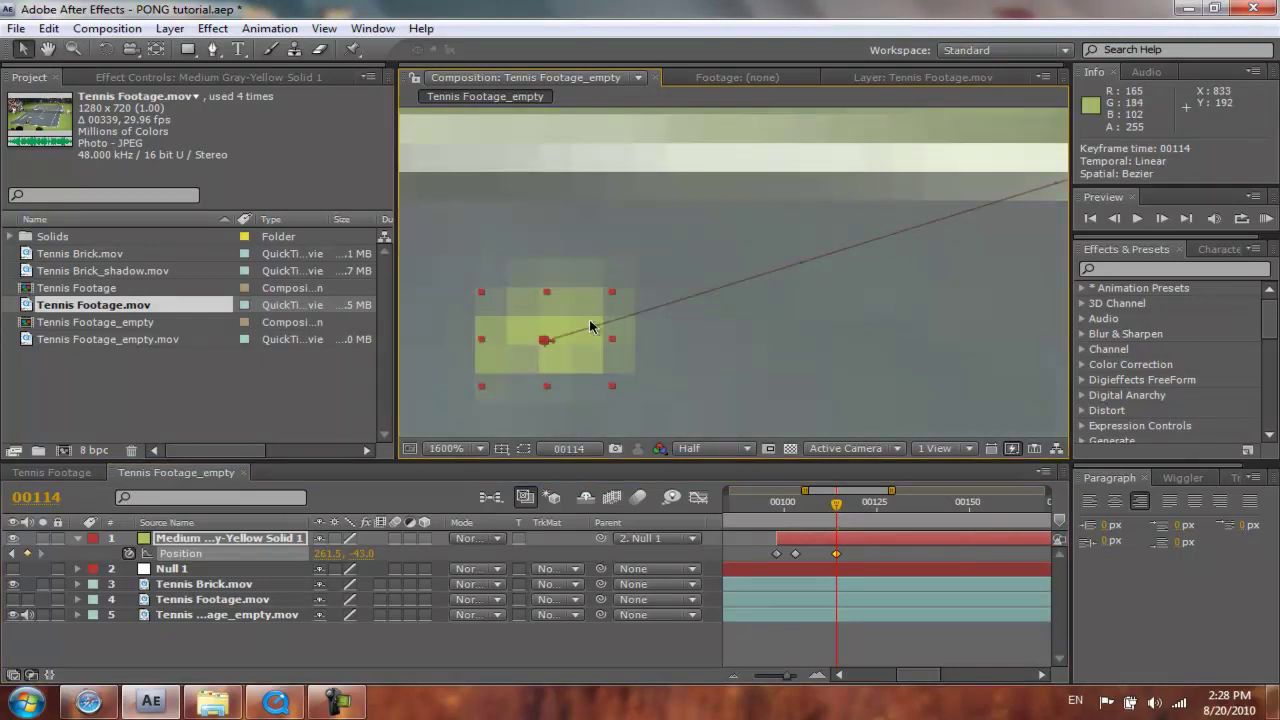
pyautogui.moveTo(555, 345); pyautogui.dragTo(1043, 120)
pyautogui.press('z')
pyautogui.keyDown('alt'); pyautogui.click(858, 216); pyautogui.keyUp('alt')
pyautogui.keyDown('alt'); pyautogui.click(862, 223); pyautogui.keyUp('alt')
pyautogui.keyDown('alt'); pyautogui.click(862, 223); pyautogui.keyUp('alt')
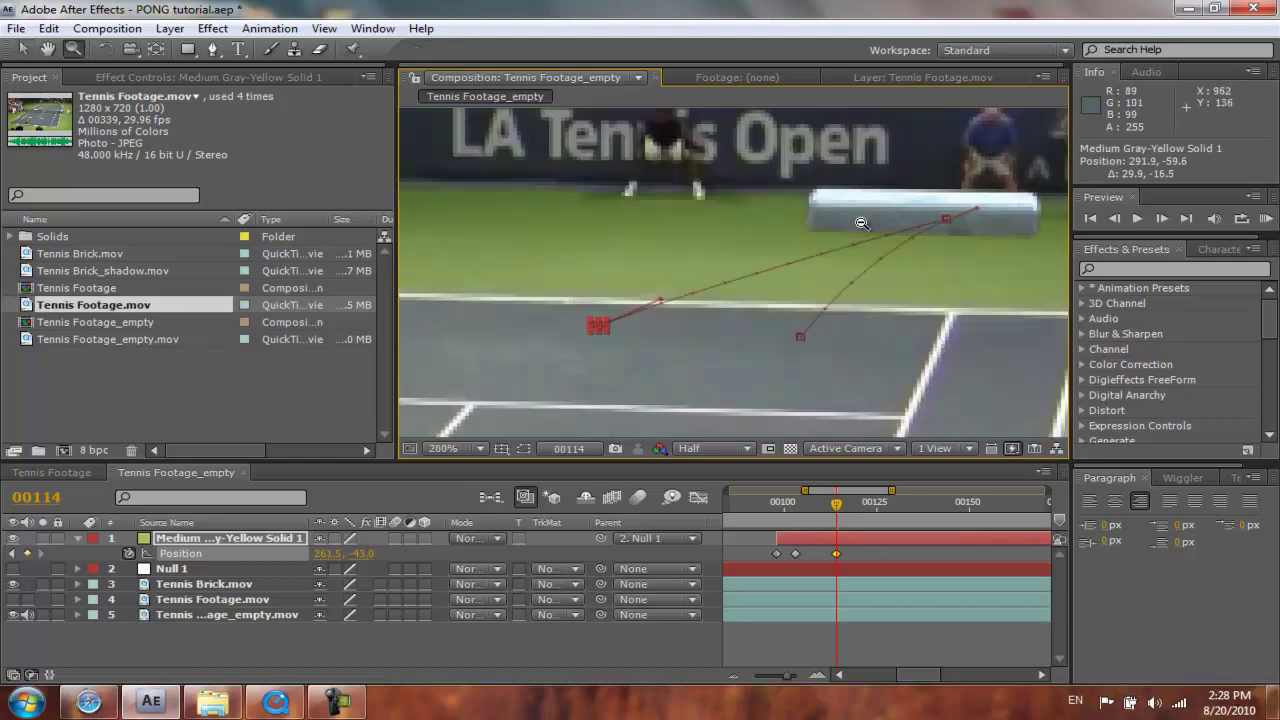
pyautogui.press('v')
pyautogui.moveTo(662, 300); pyautogui.dragTo(708, 281)
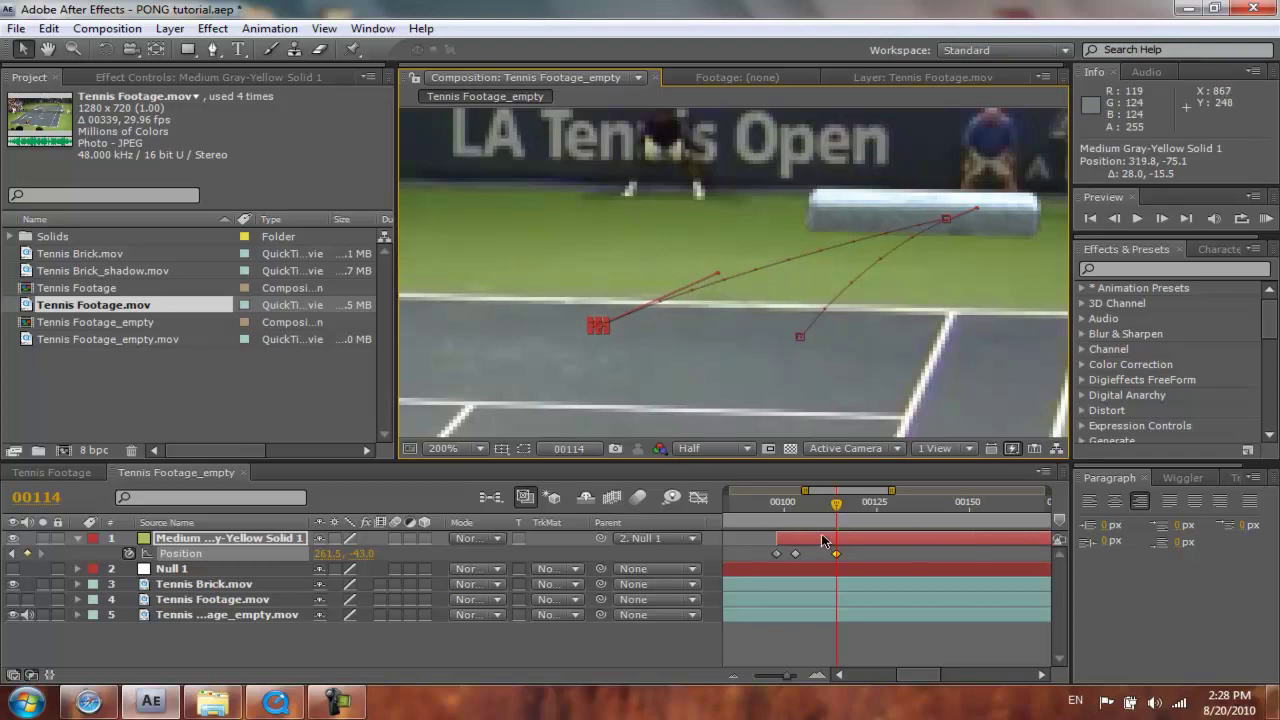
pyautogui.press(';')
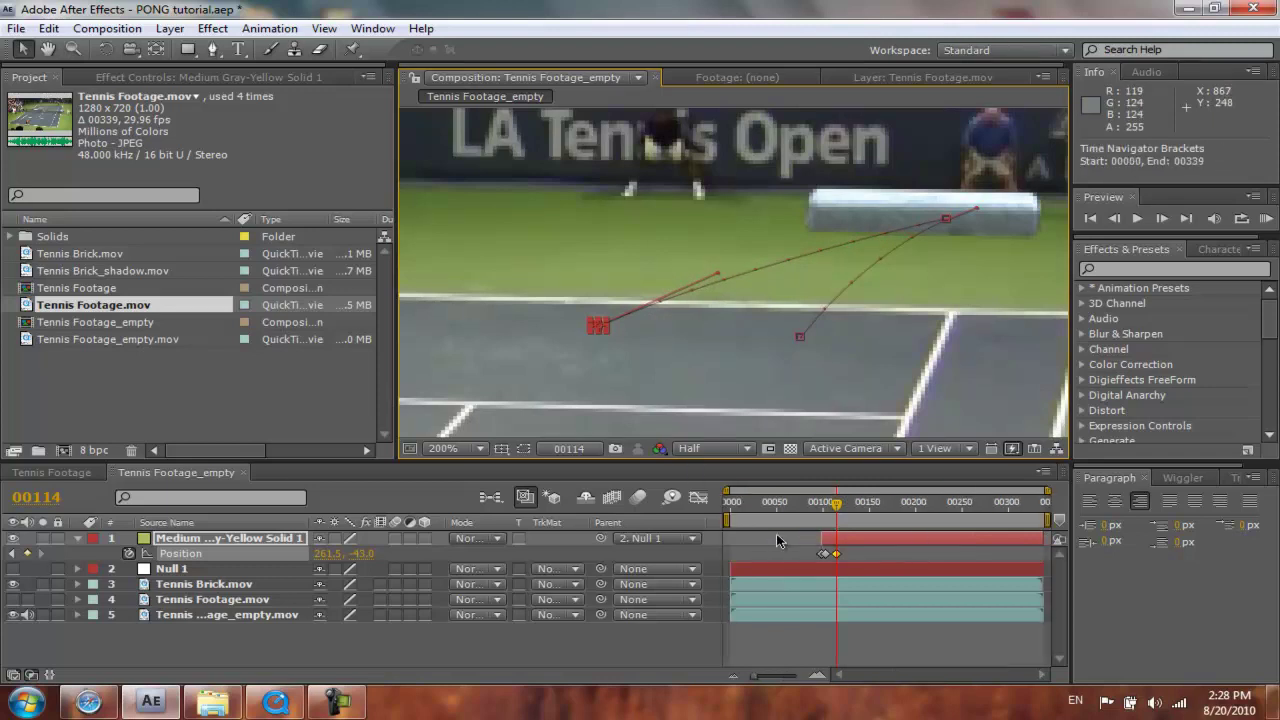
# Enable composition motion blur, start the work area at frame 00095, and RAM-preview the animation.
pyautogui.click(78, 538)
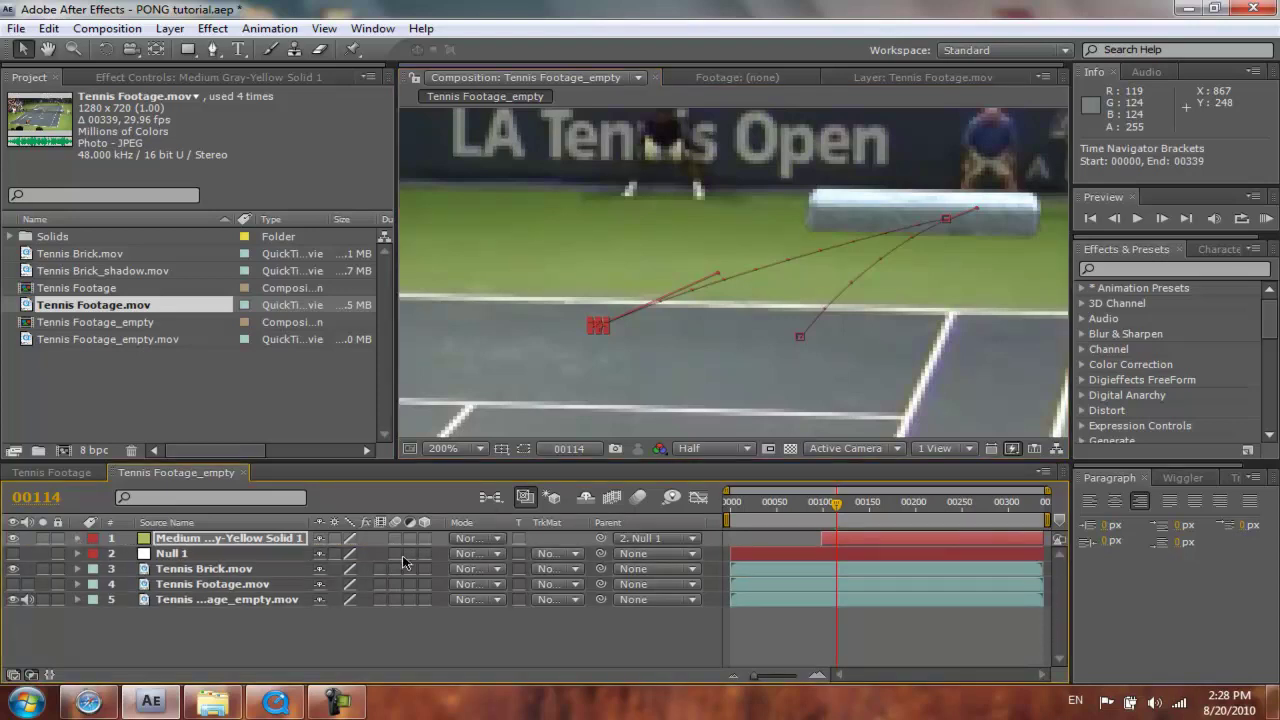
pyautogui.click(641, 497)
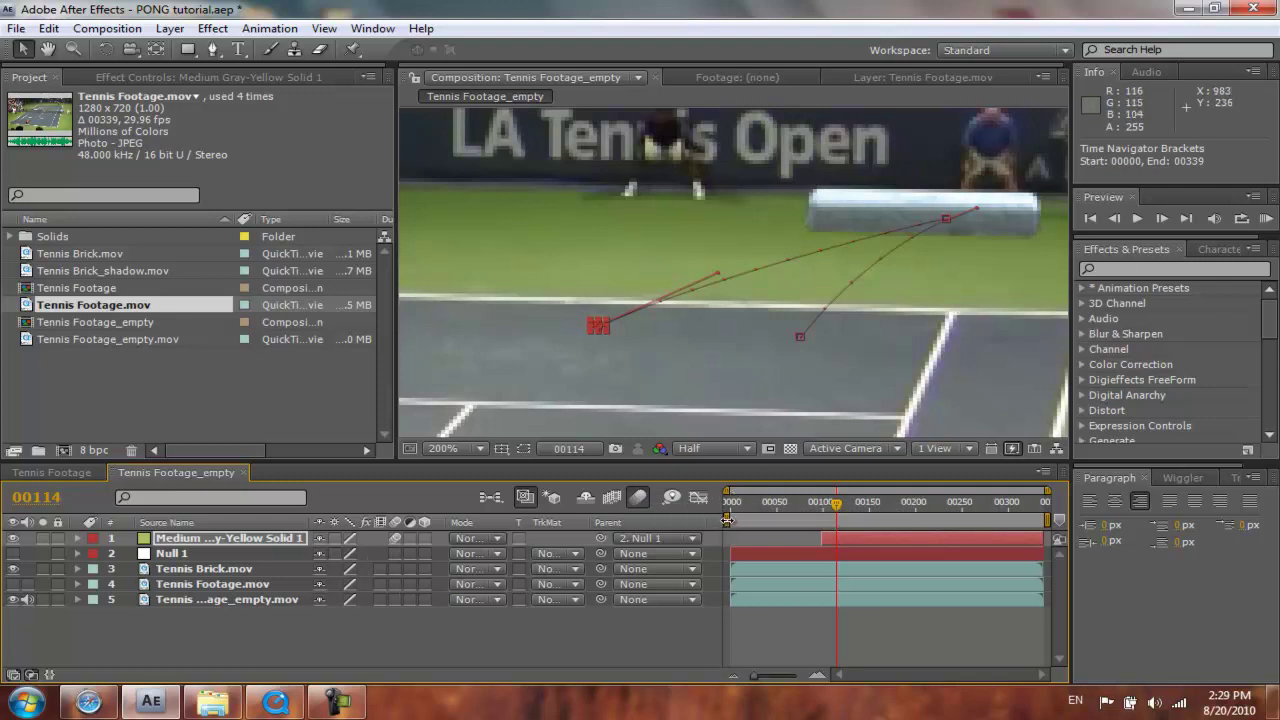
pyautogui.moveTo(726, 520); pyautogui.dragTo(815, 520)
pyautogui.press('z')
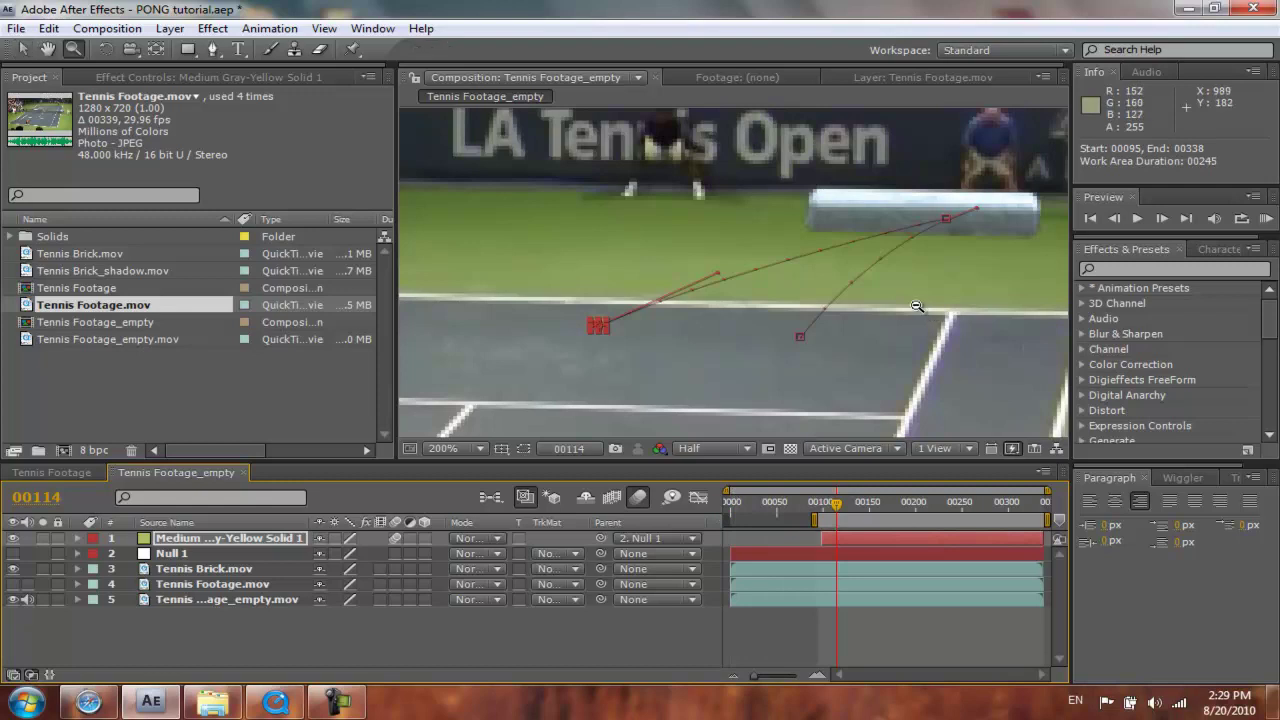
pyautogui.keyDown('alt'); pyautogui.click(917, 306); pyautogui.keyUp('alt')
pyautogui.click(1266, 218)
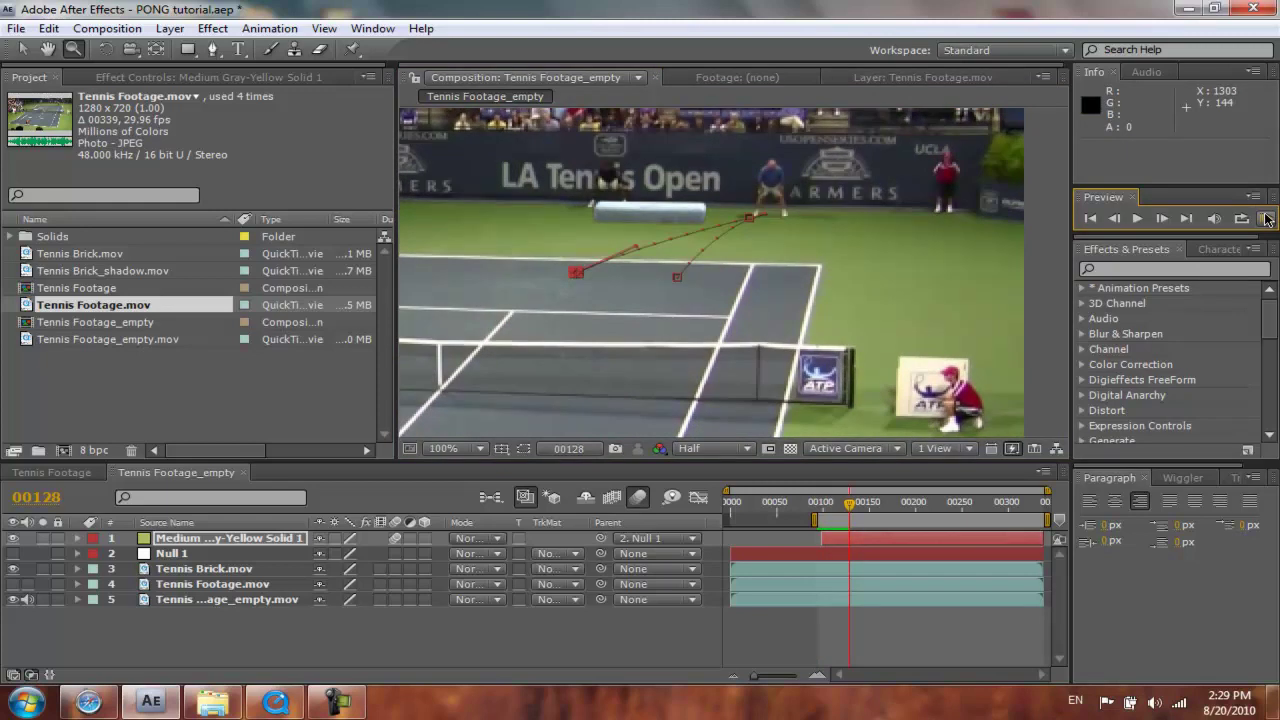
# Replay the animation from before the ball's motion, stopping at frame 103.
pyautogui.moveTo(852, 507); pyautogui.dragTo(814, 507)
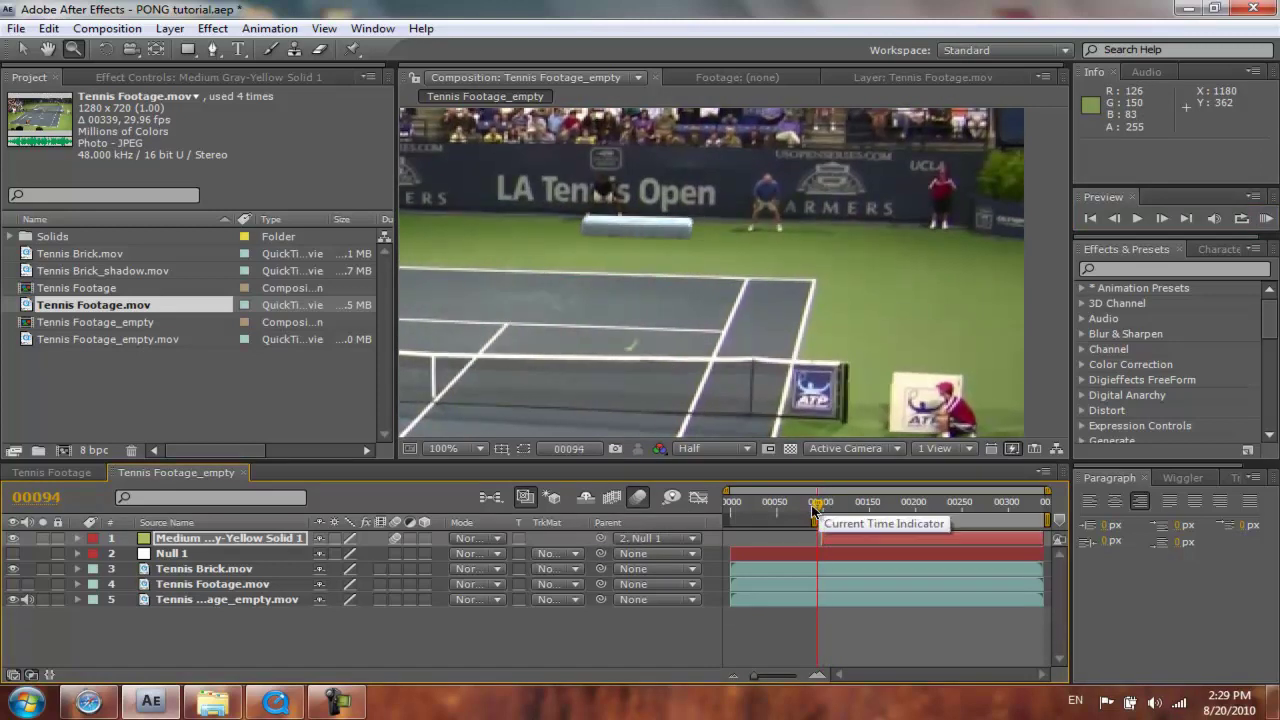
pyautogui.press('space')
pyautogui.moveTo(818, 510); pyautogui.dragTo(823, 508)
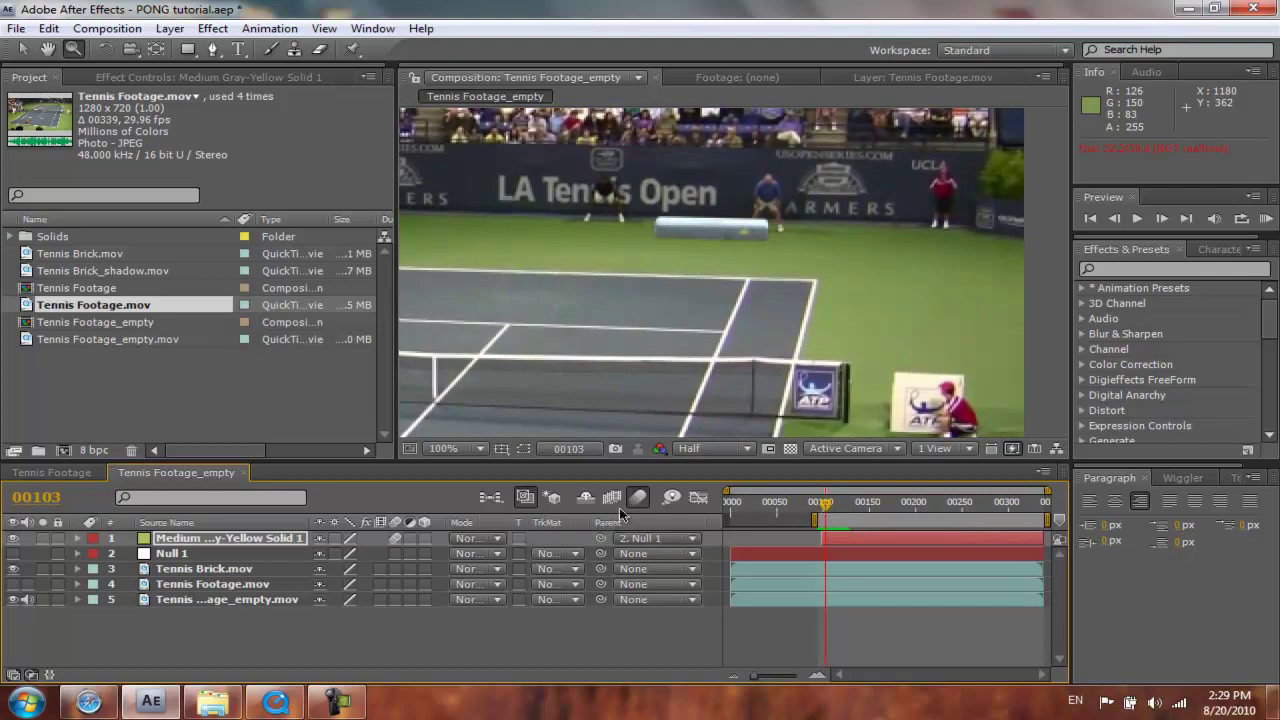
# Keyframe the yellow ball's Scale at 90%.
pyautogui.press('s')
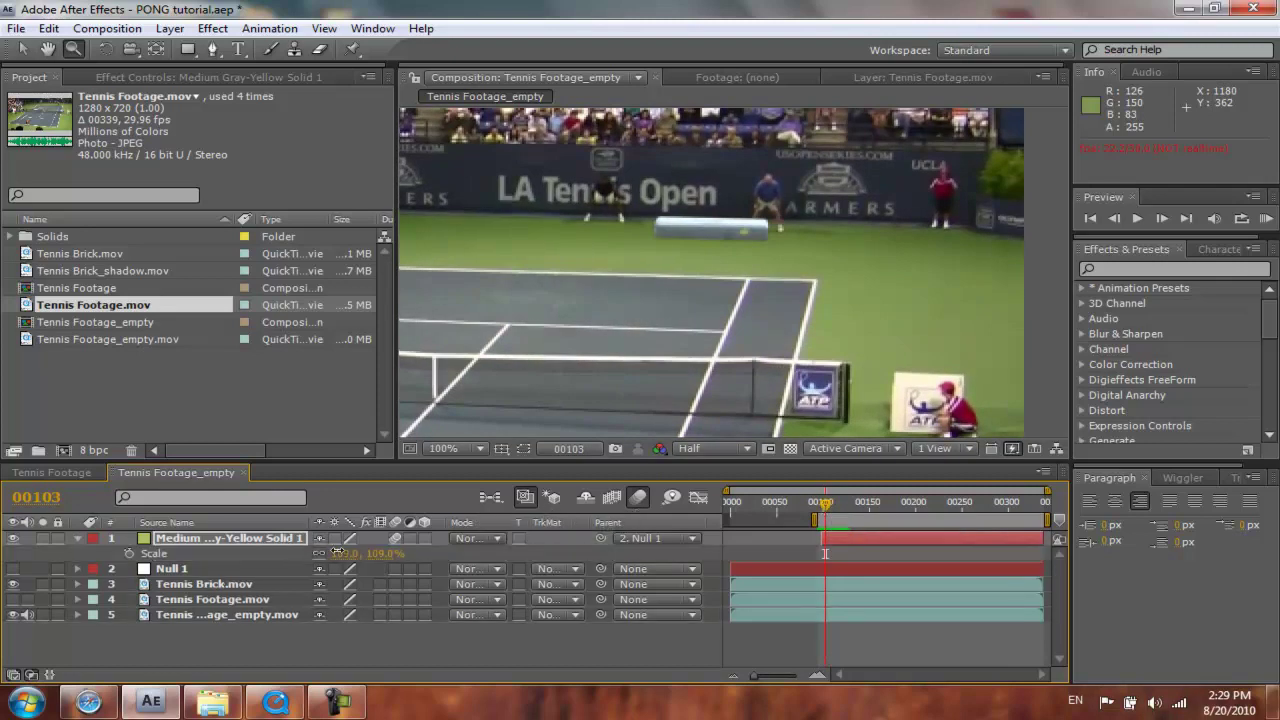
pyautogui.moveTo(332, 553); pyautogui.dragTo(322, 552)
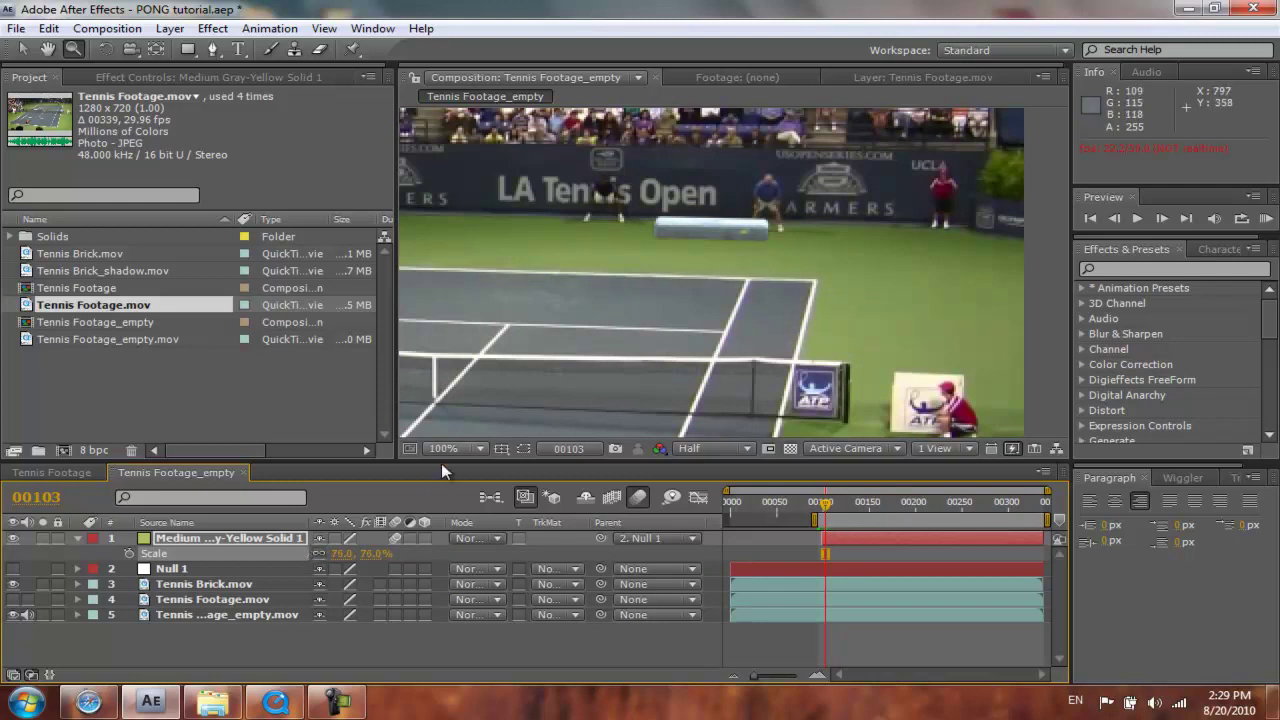
pyautogui.moveTo(344, 553); pyautogui.dragTo(348, 547)
# Preview the scaled ball, then return to its Position keyframe at frame 114.
pyautogui.click(1265, 218)
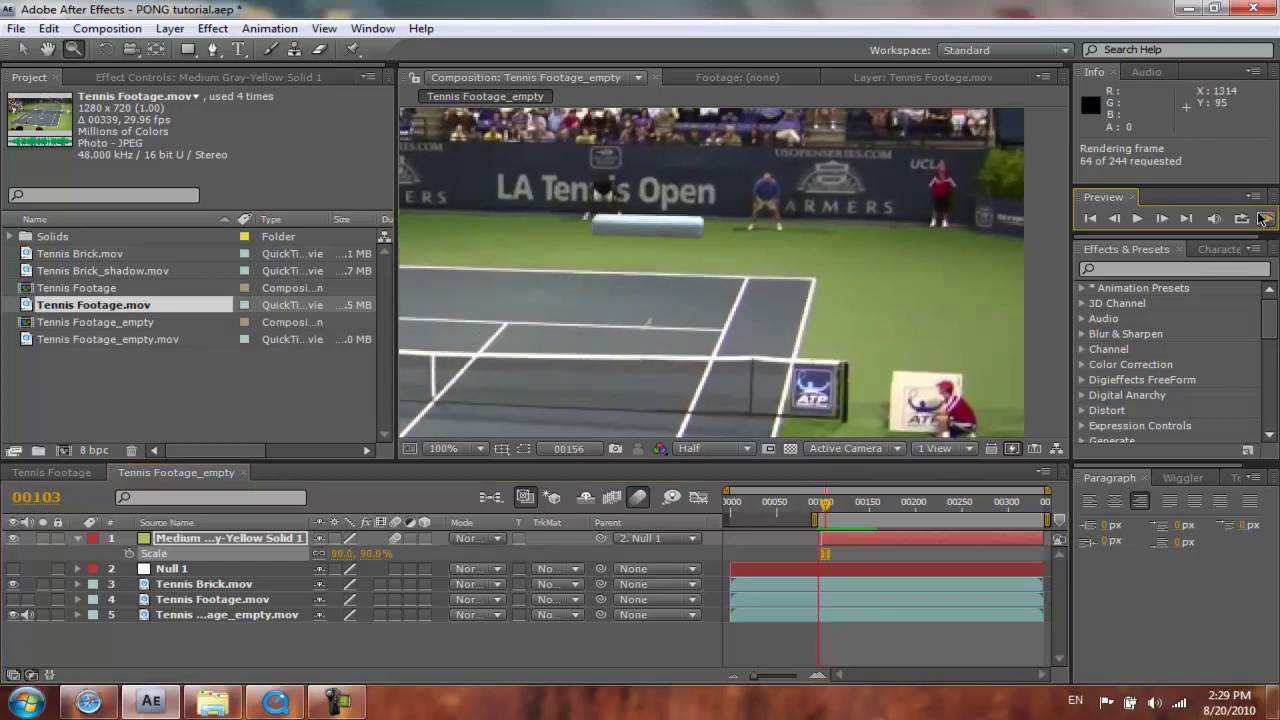
pyautogui.click(1237, 230)
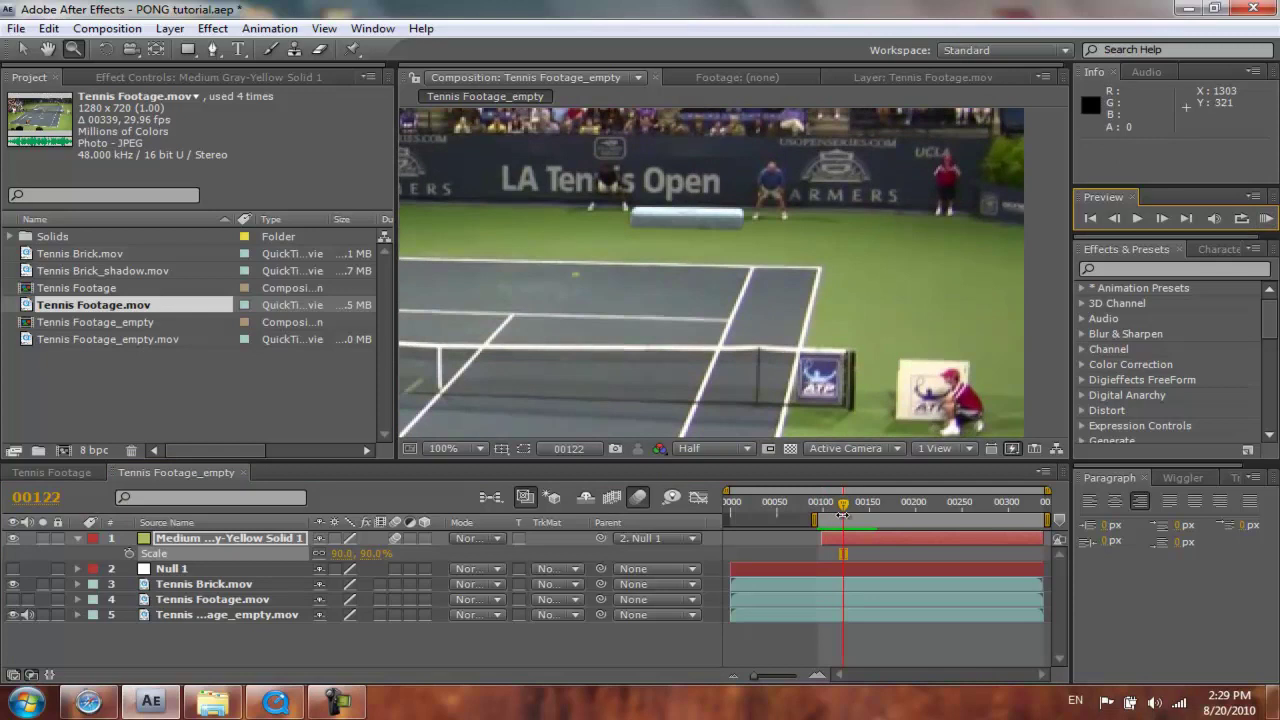
pyautogui.press('p')
pyautogui.click(13, 554)
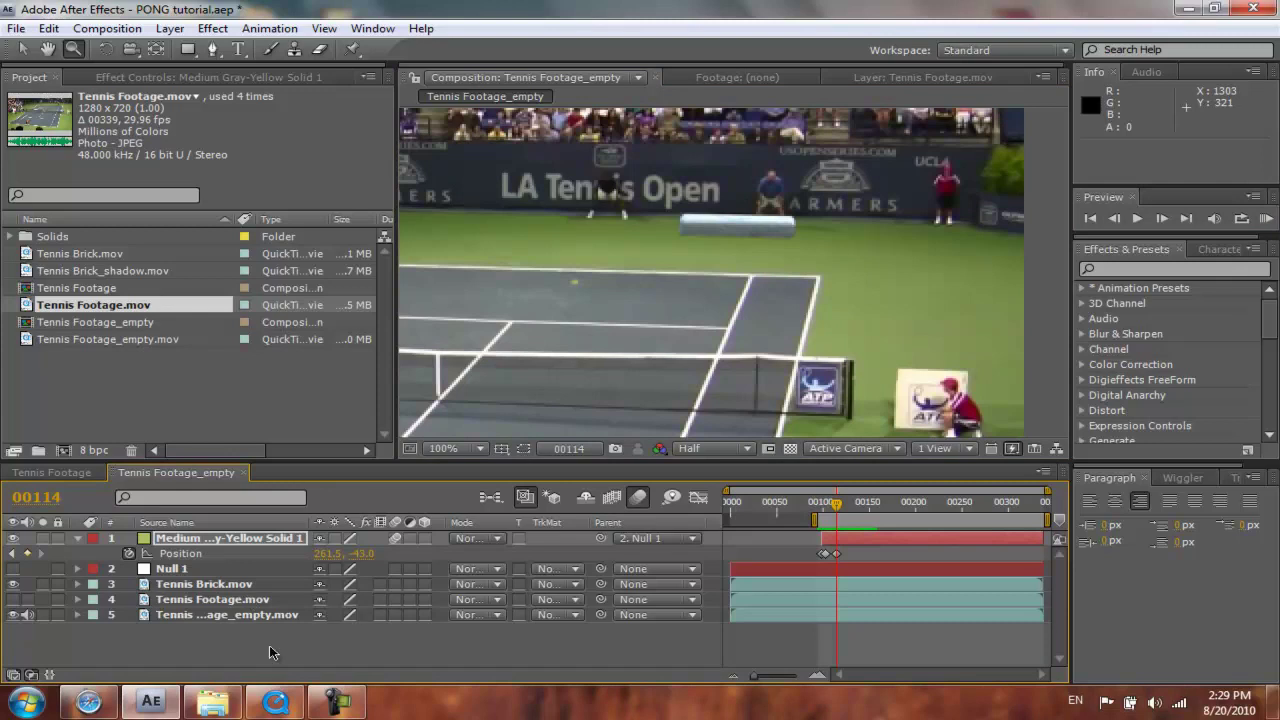
# Start Opacity keyframing on the ball and set it to 0% at frame 114.
pyautogui.hotkey('shift', 't')
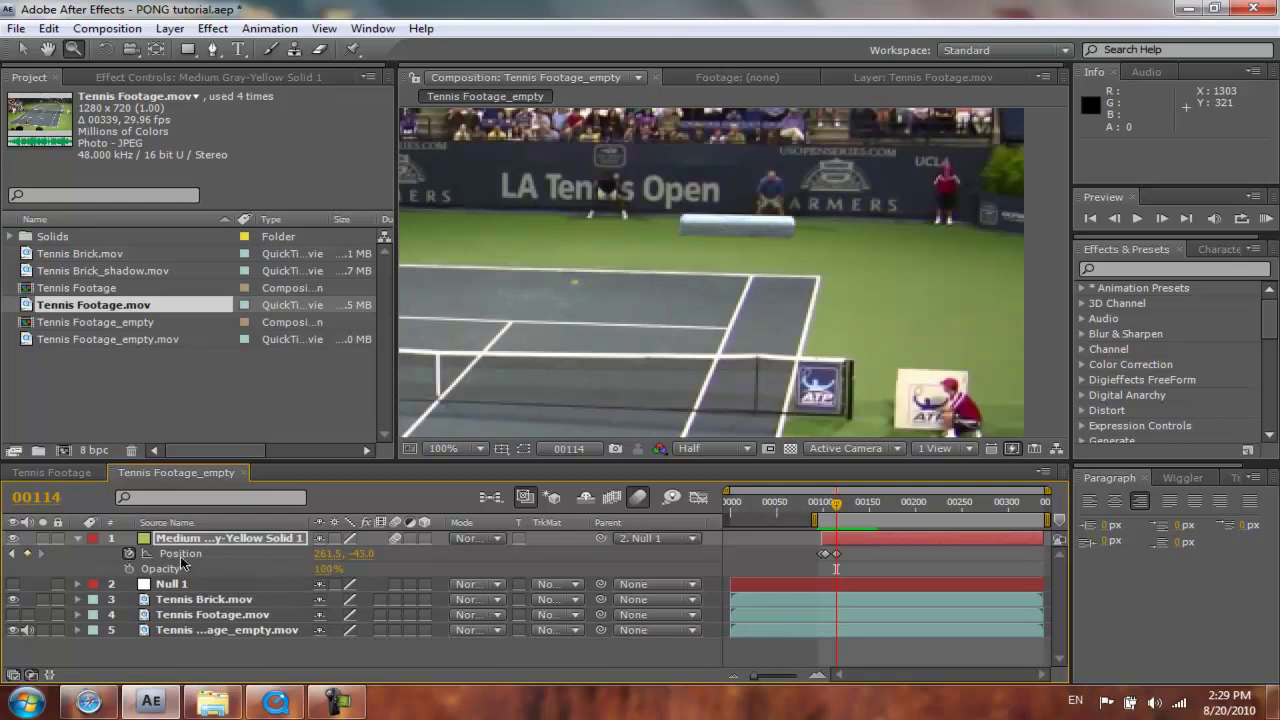
pyautogui.click(130, 570)
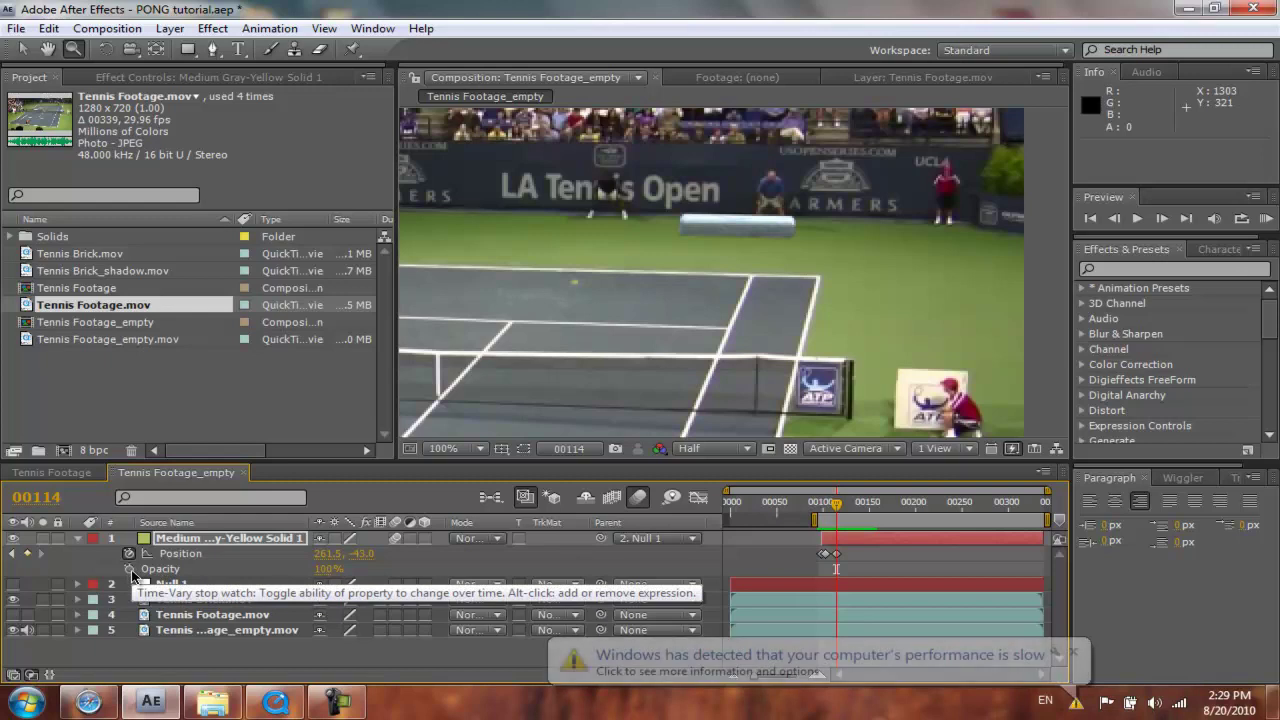
pyautogui.click(330, 568)
pyautogui.write('0')
pyautogui.press('Return')
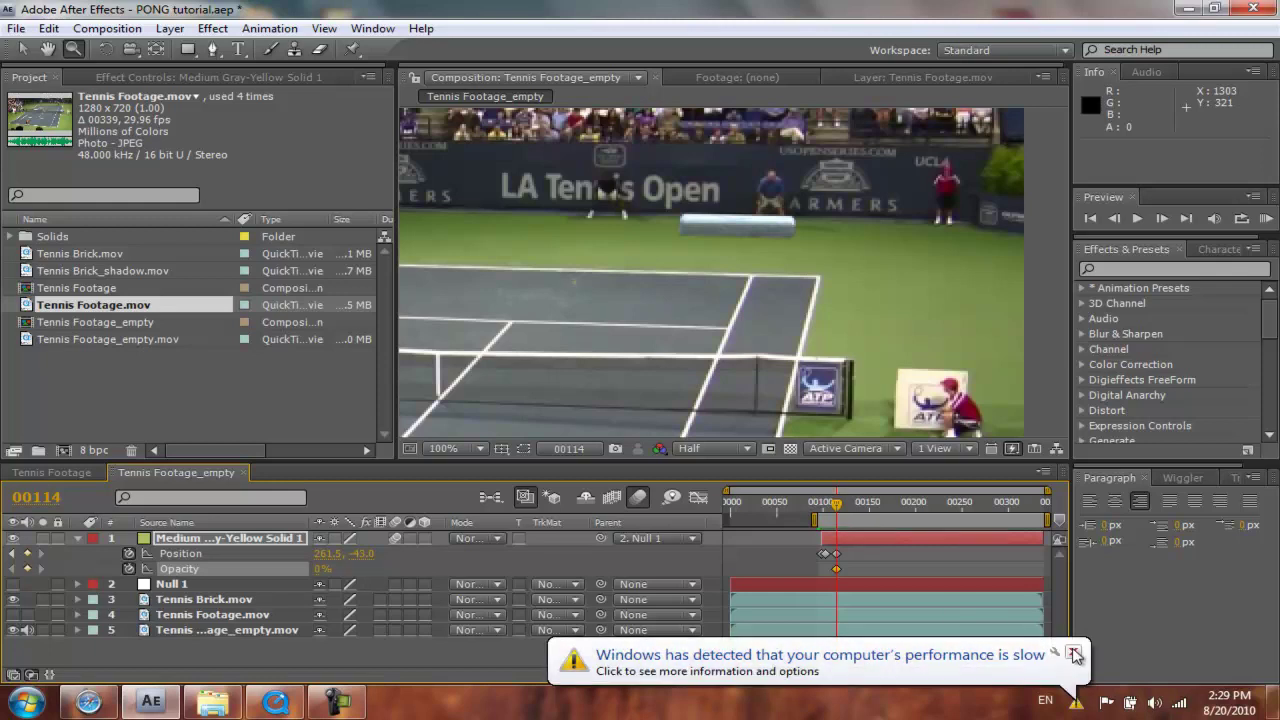
pyautogui.click(1065, 650)
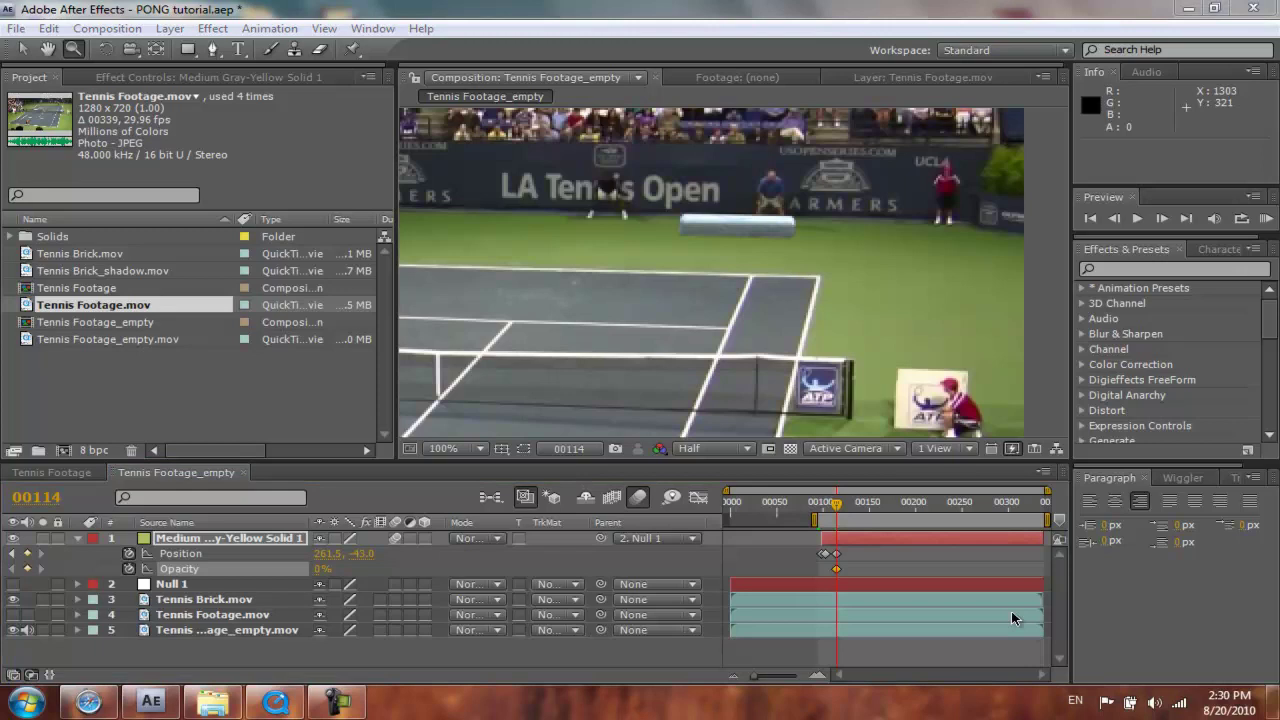
# Reset Opacity to 100%, check earlier frames, then re-enter 0% at frame 114.
pyautogui.click(322, 568)
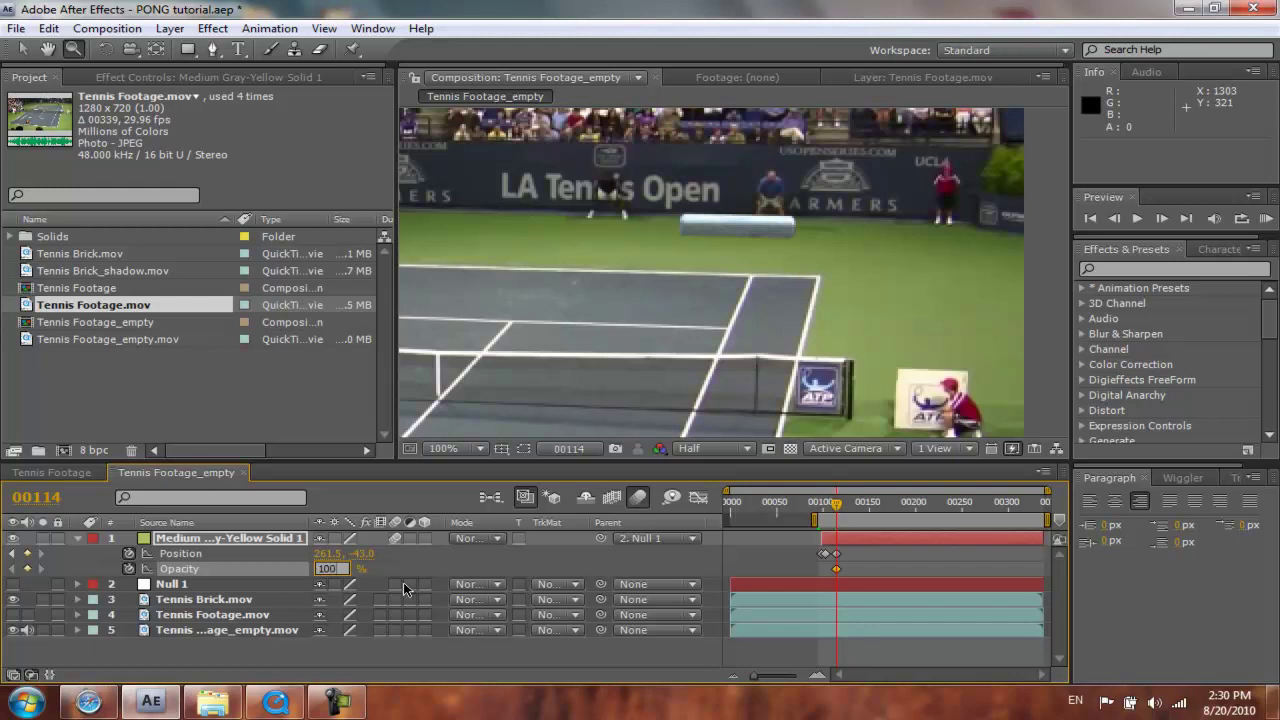
pyautogui.press('Return')
pyautogui.moveTo(835, 509); pyautogui.dragTo(846, 509)
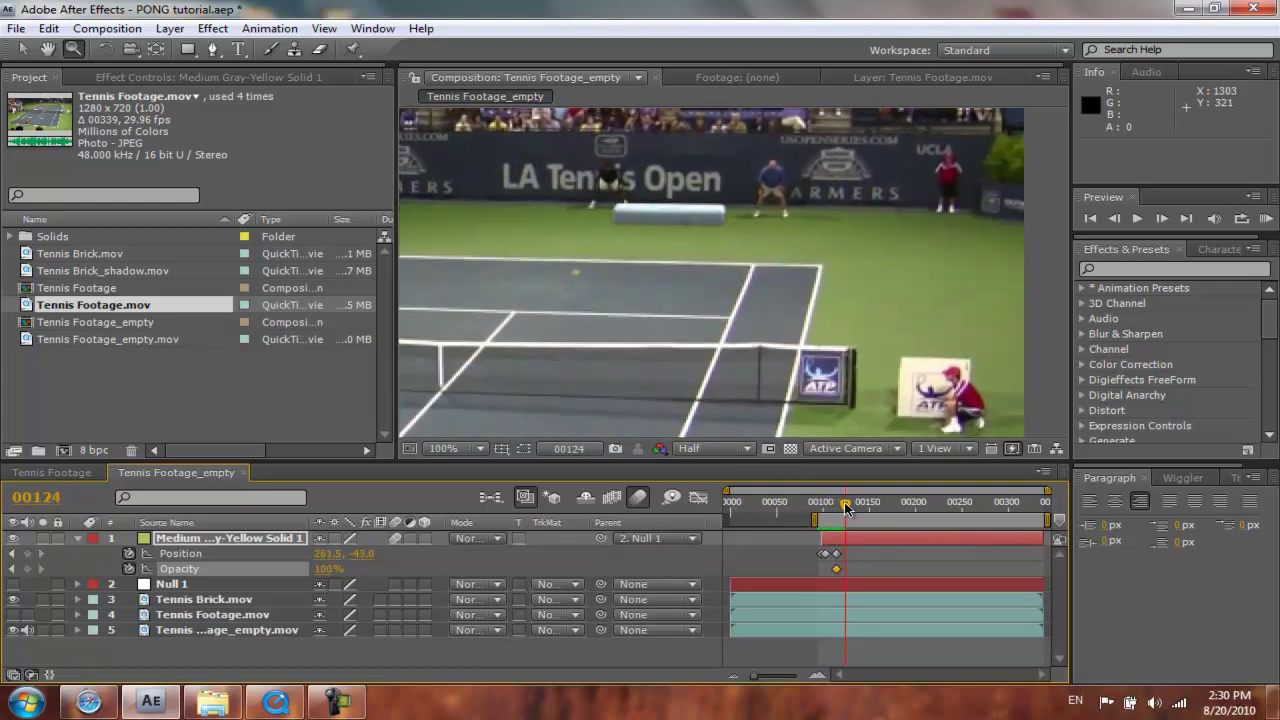
pyautogui.click(12, 568)
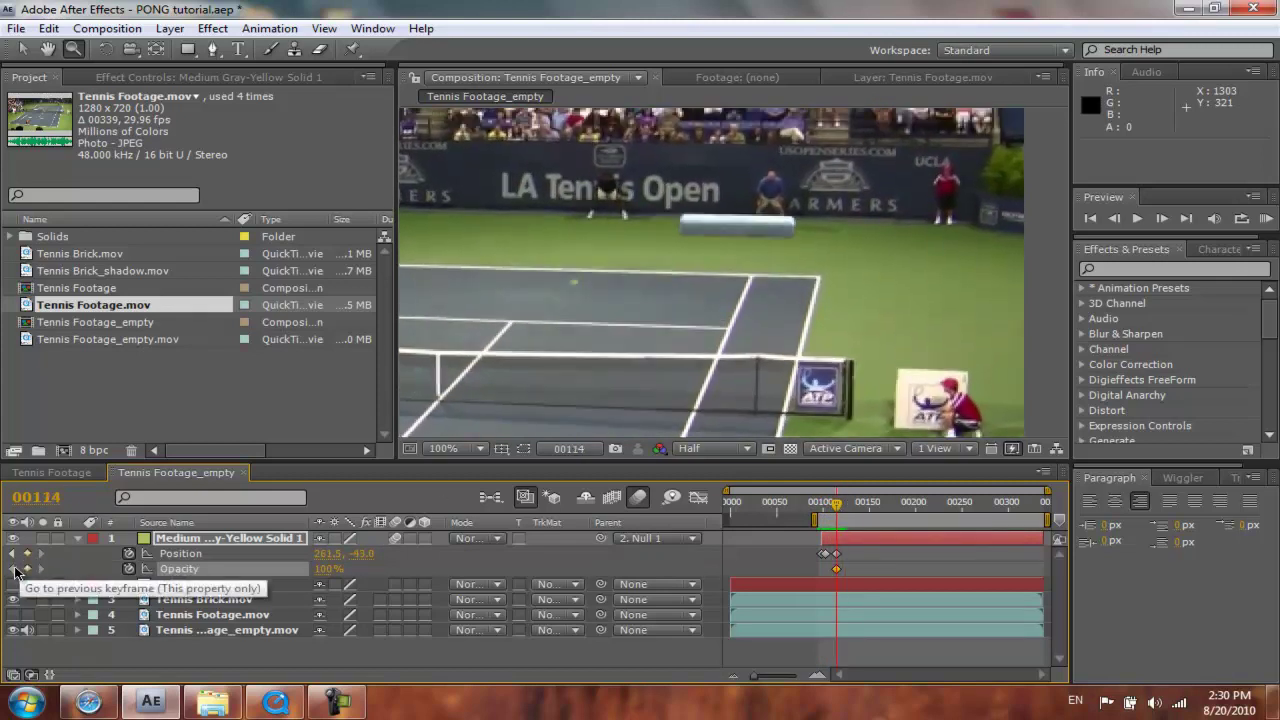
pyautogui.click(330, 568)
pyautogui.press('Return')
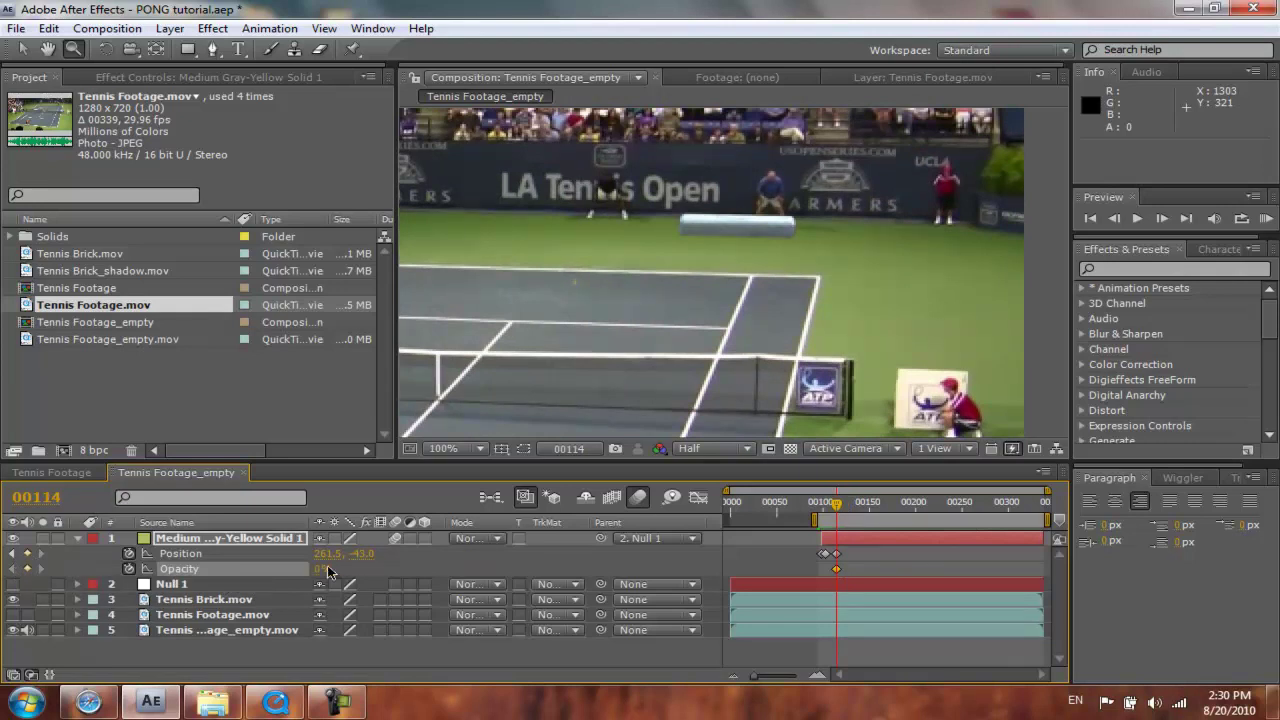
# Key 100% Opacity at frame 113 and preview the ball vanishing.
pyautogui.press('pageup')
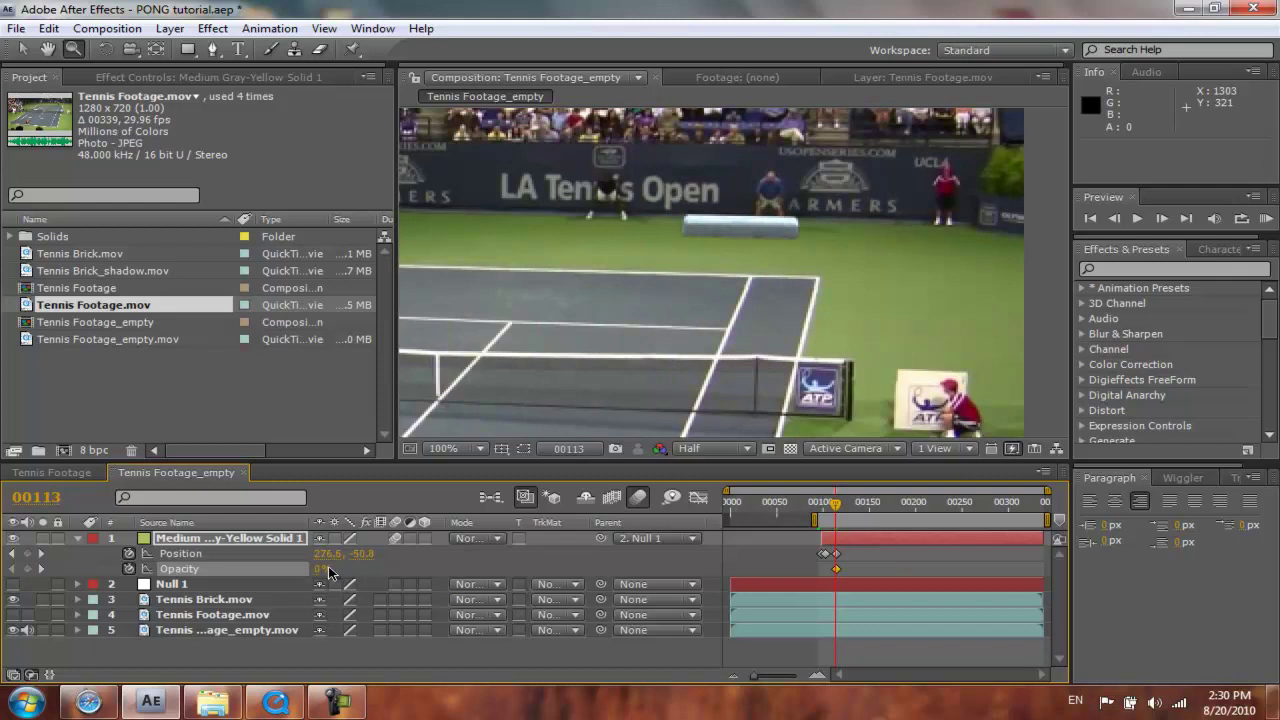
pyautogui.click(318, 568)
pyautogui.write('100')
pyautogui.press('Return')
pyautogui.click(1266, 218)
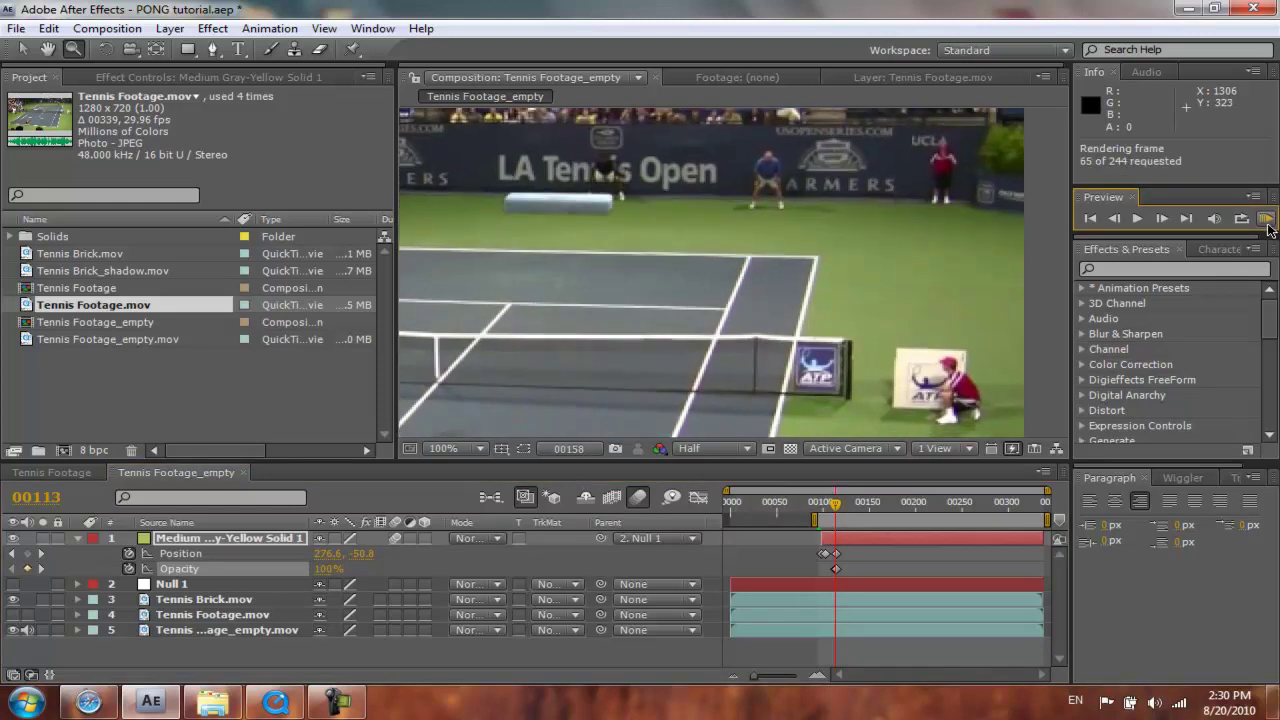
pyautogui.click(1266, 218)
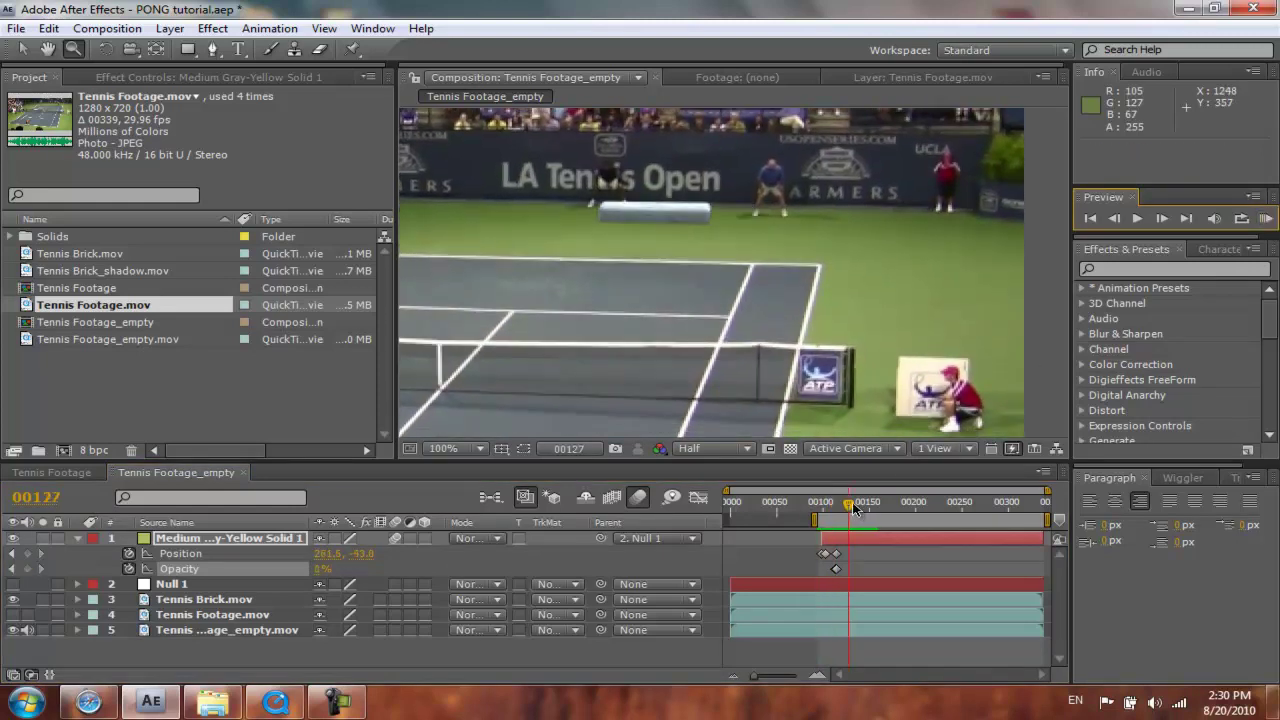
# Scrub the timeline toward the end of the ball's path, near frame 158.
pyautogui.click(797, 503)
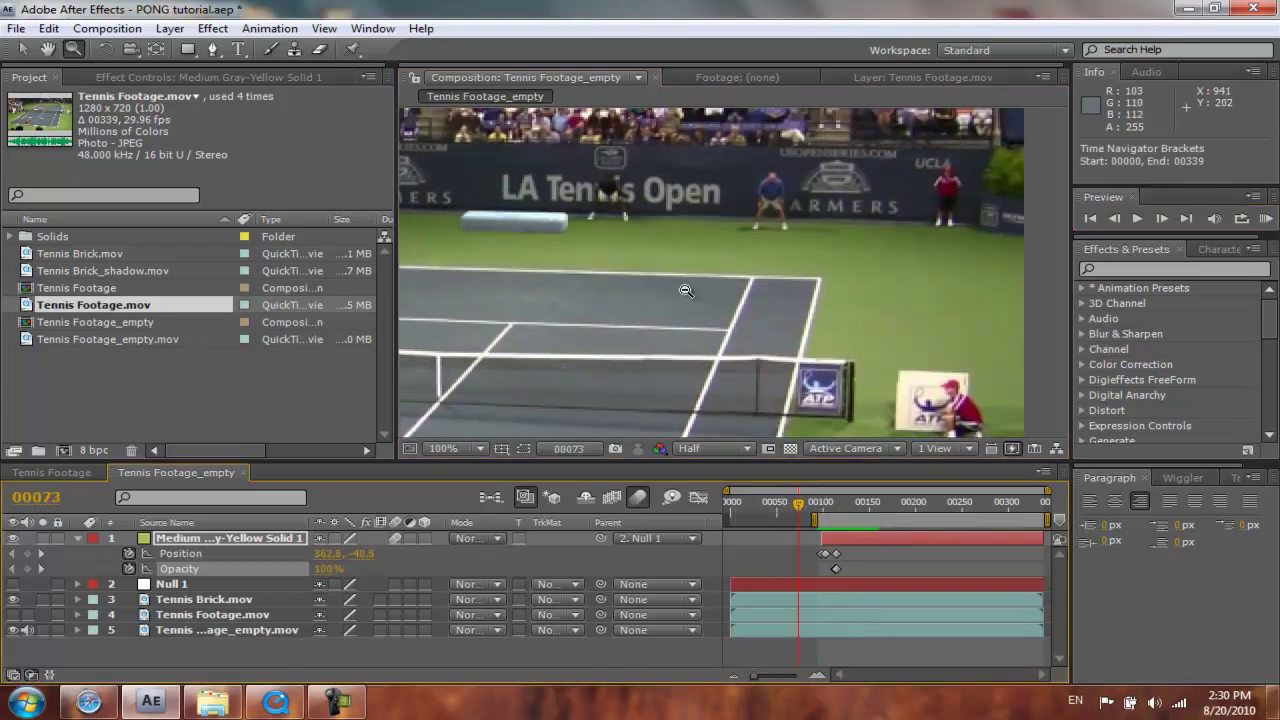
pyautogui.scroll(-1, 680, 286)
pyautogui.moveTo(672, 310); pyautogui.dragTo(731, 282)
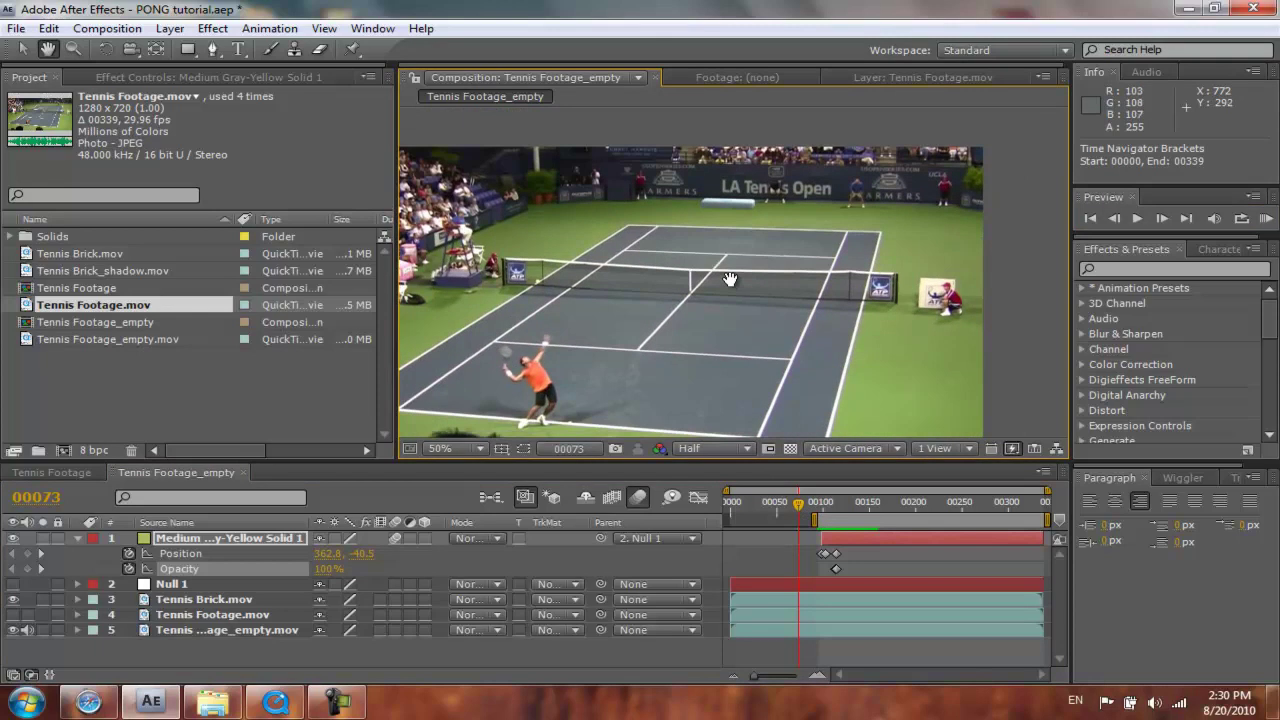
pyautogui.moveTo(802, 511); pyautogui.dragTo(877, 508)
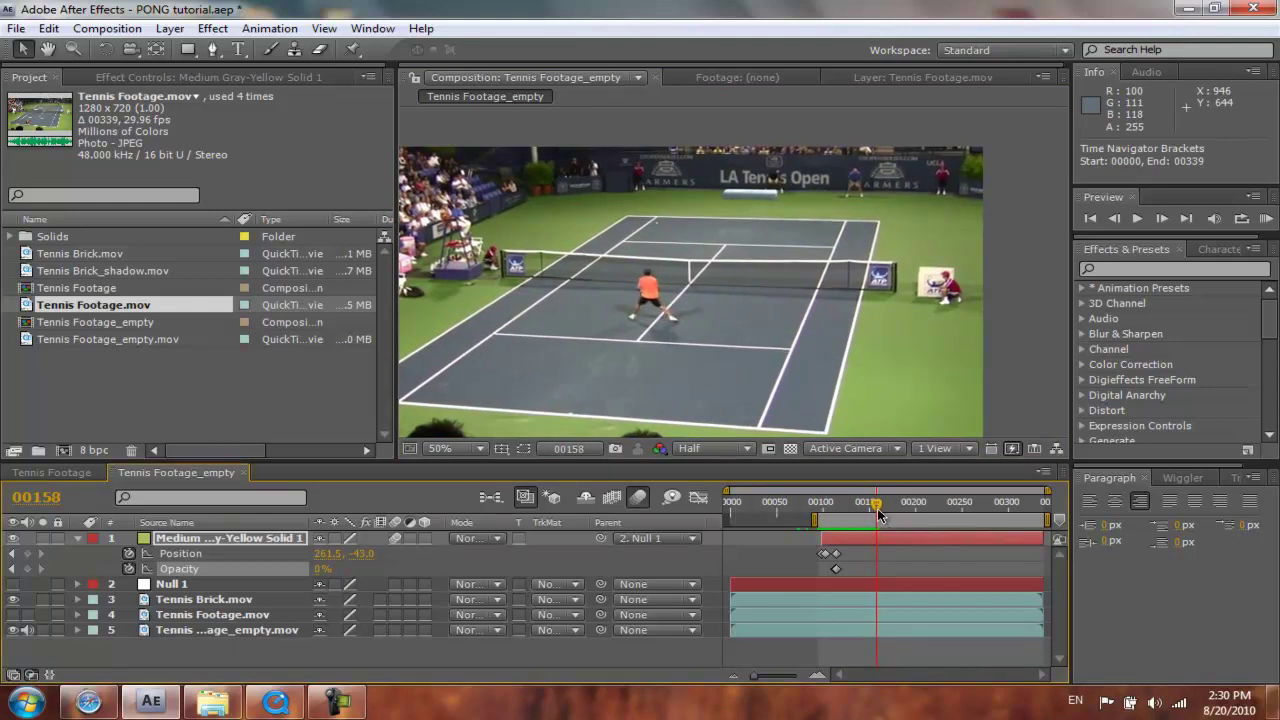
pyautogui.click(877, 508)
pyautogui.press('pageup')
pyautogui.press('pageup')
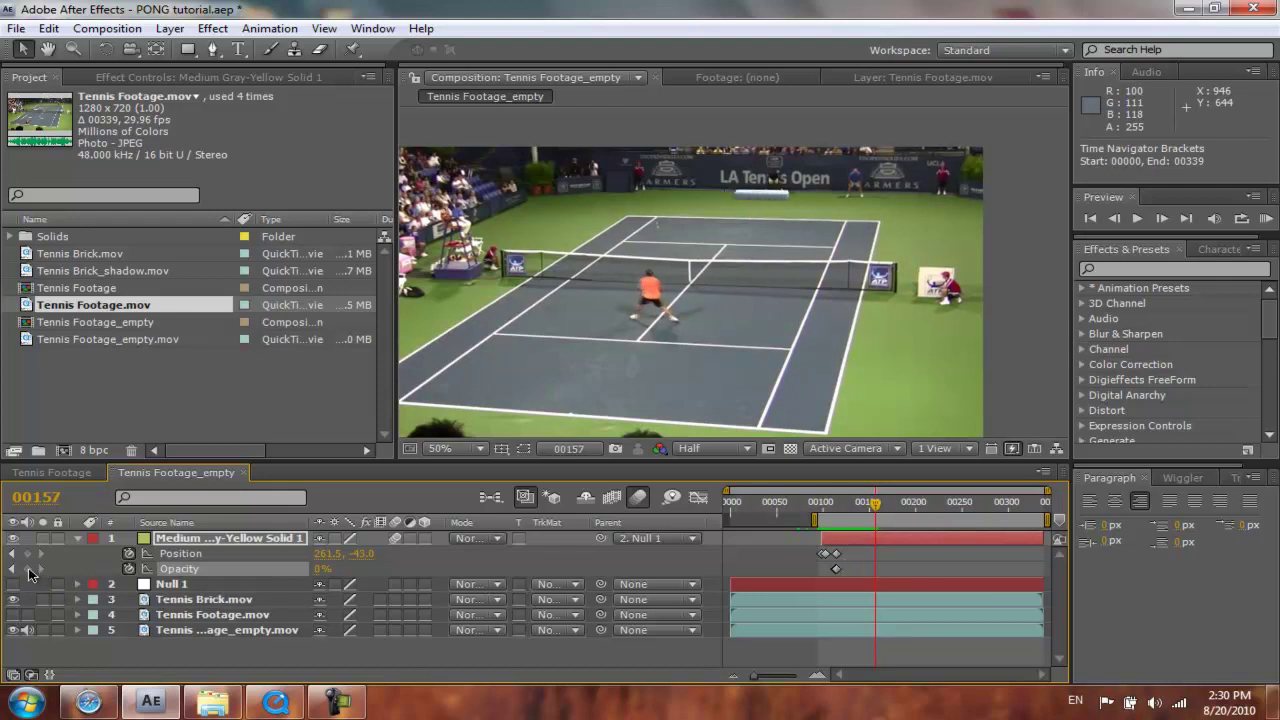
# Add an Opacity keyframe at frame 157 and key 100% Opacity at frame 158.
pyautogui.click(27, 569)
pyautogui.press('pagedown')
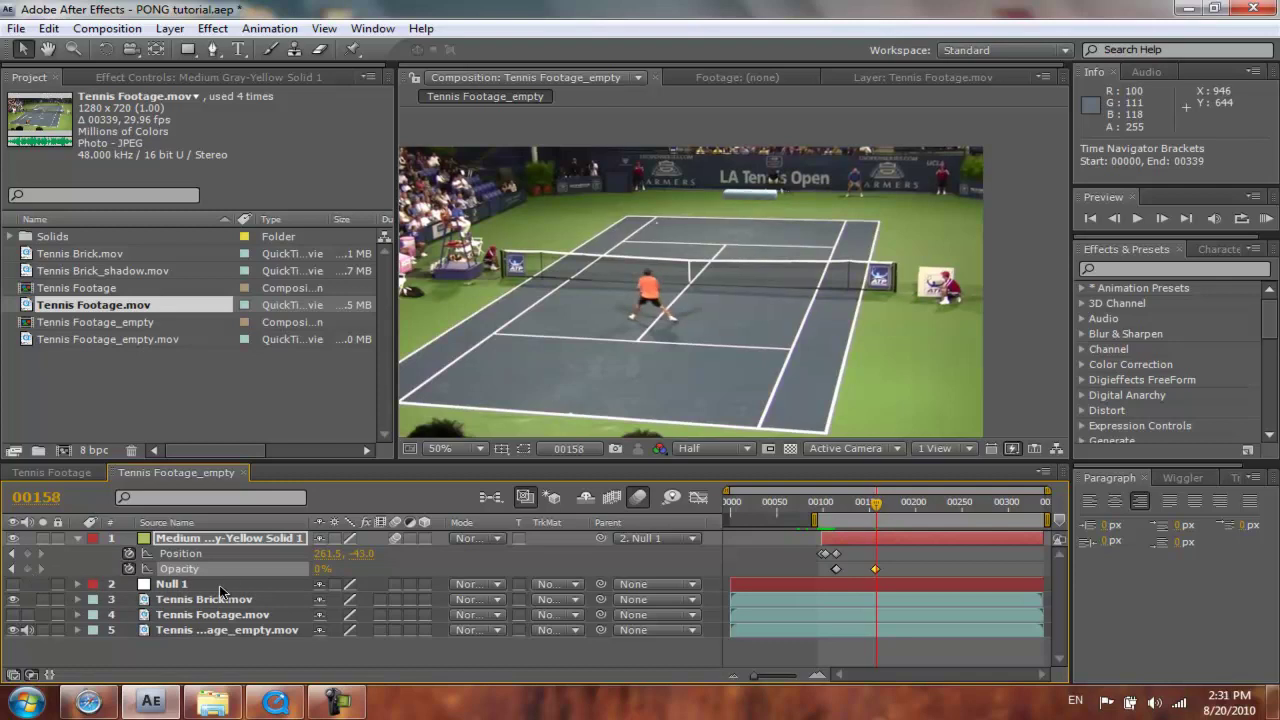
pyautogui.click(318, 569)
pyautogui.write('100')
pyautogui.press('Return')
# Move the ball left to 61.5, -40.3 at frame 158 and show Tennis Footage.mov again.
pyautogui.press('z')
pyautogui.scroll(6, 694, 220)
pyautogui.scroll(1, 601, 243)
pyautogui.press('/')
pyautogui.press('h')
pyautogui.moveTo(808, 329); pyautogui.dragTo(773, 249)
pyautogui.press('v')
pyautogui.moveTo(896, 236); pyautogui.dragTo(702, 238)
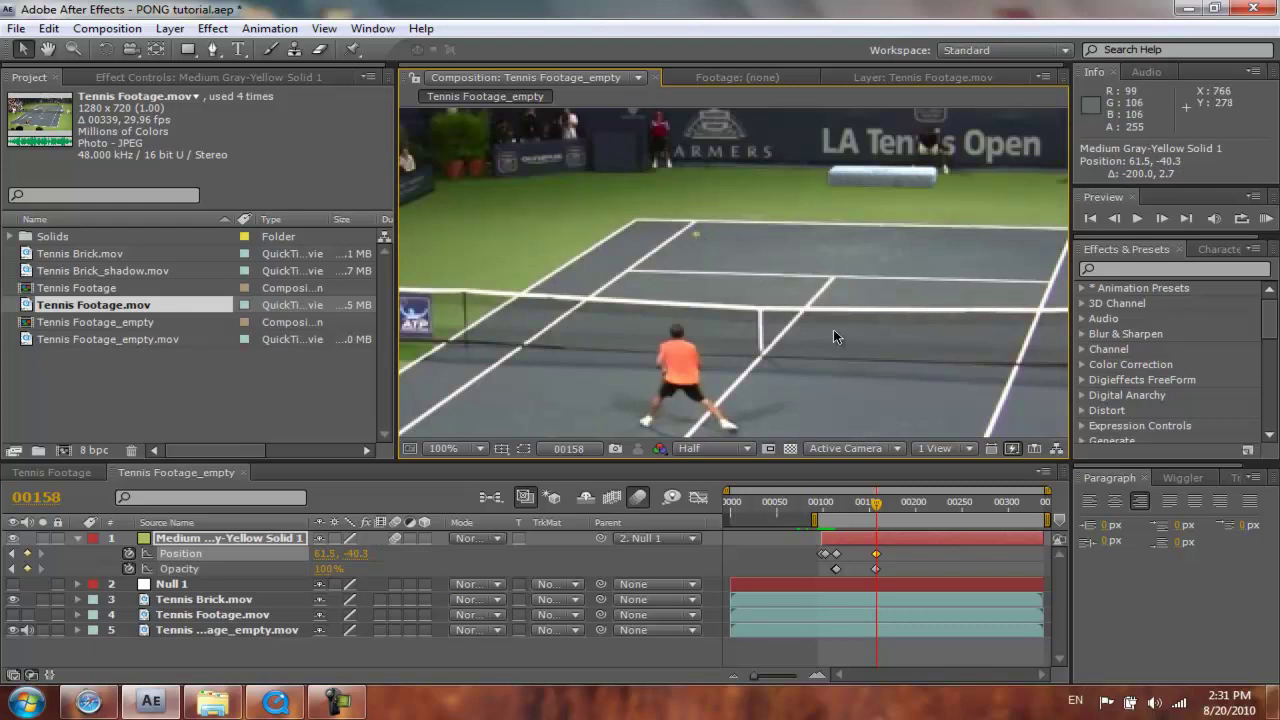
pyautogui.click(12, 614)
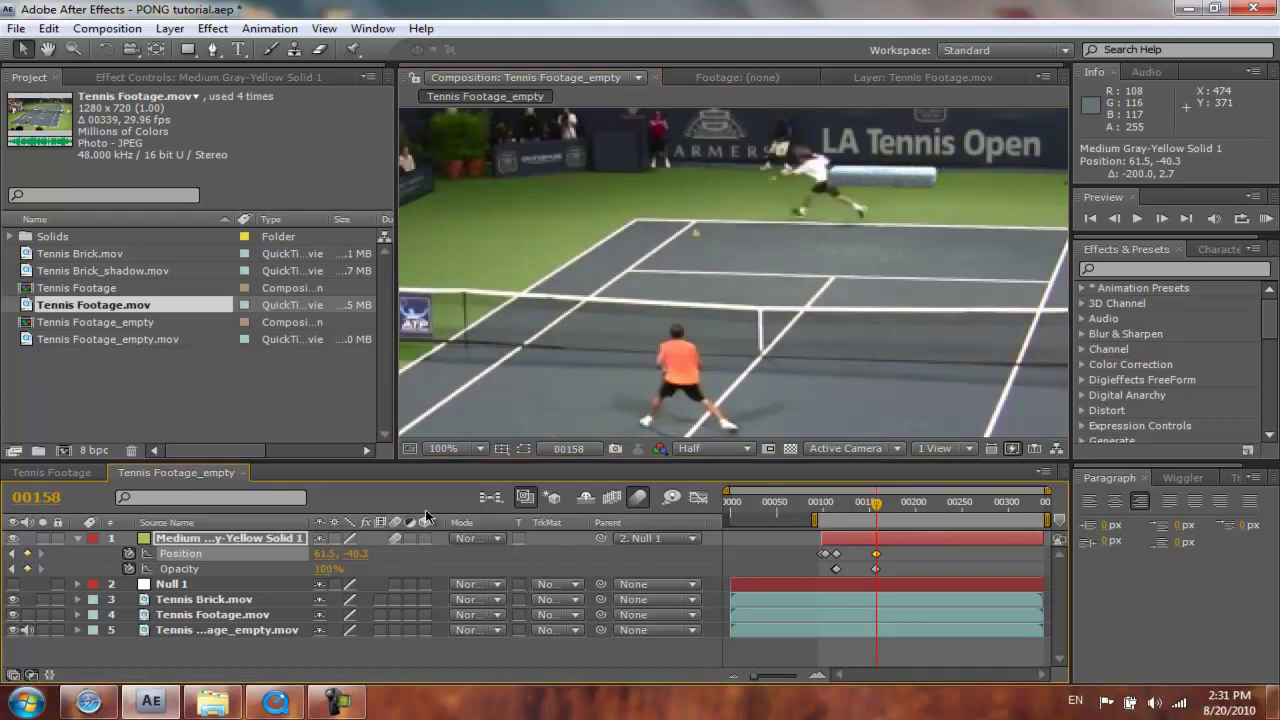
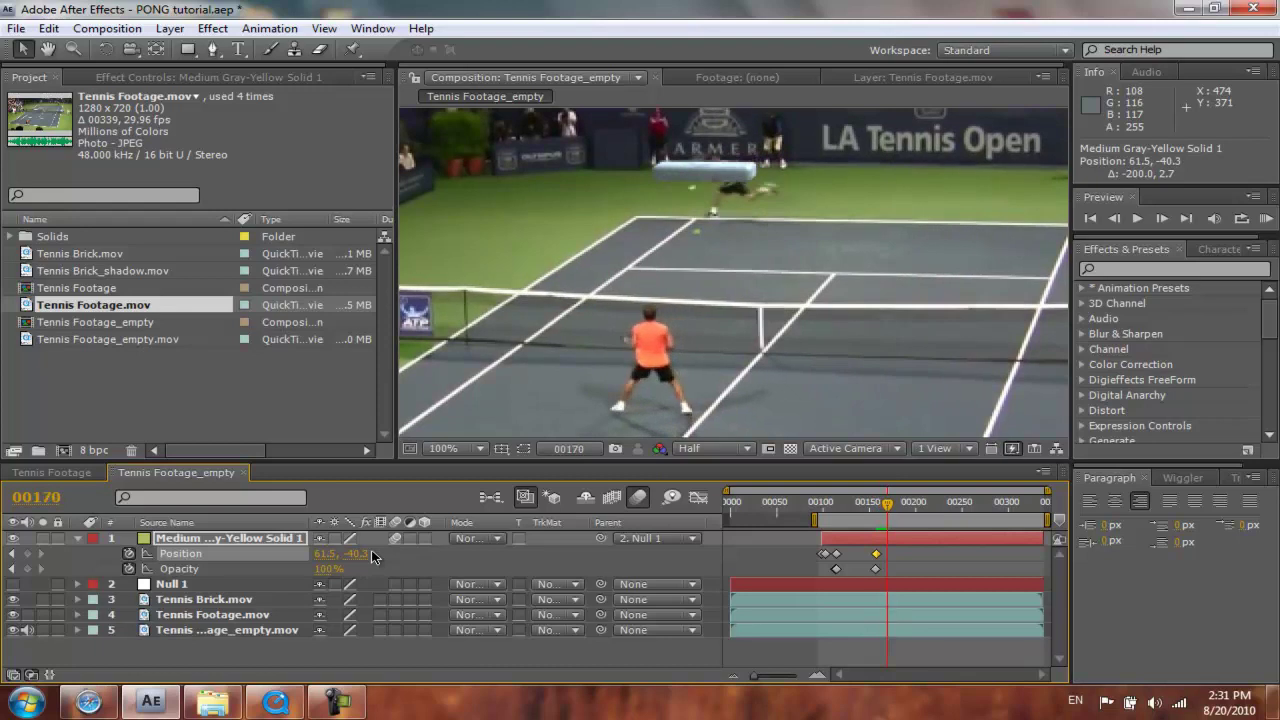
# Key the yellow ball's position at frames 169 and 171, then play back to check its motion.
pyautogui.press('pageup')
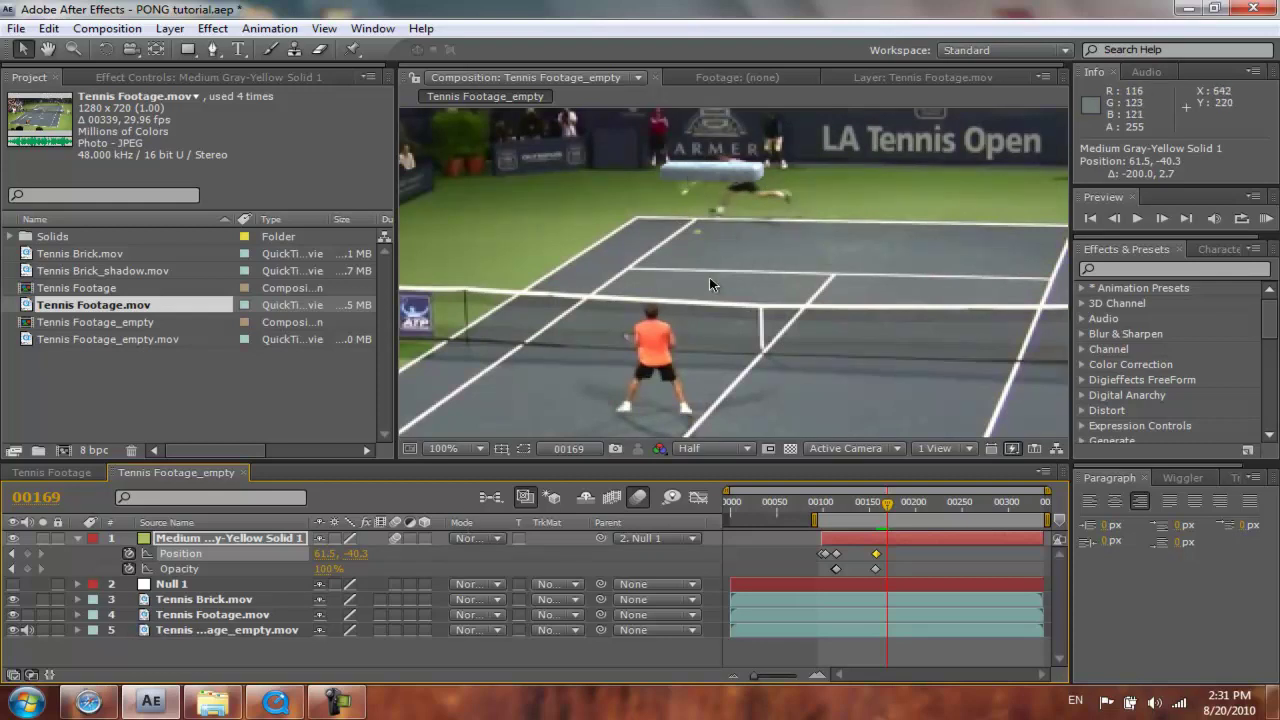
pyautogui.moveTo(698, 241); pyautogui.dragTo(677, 182)
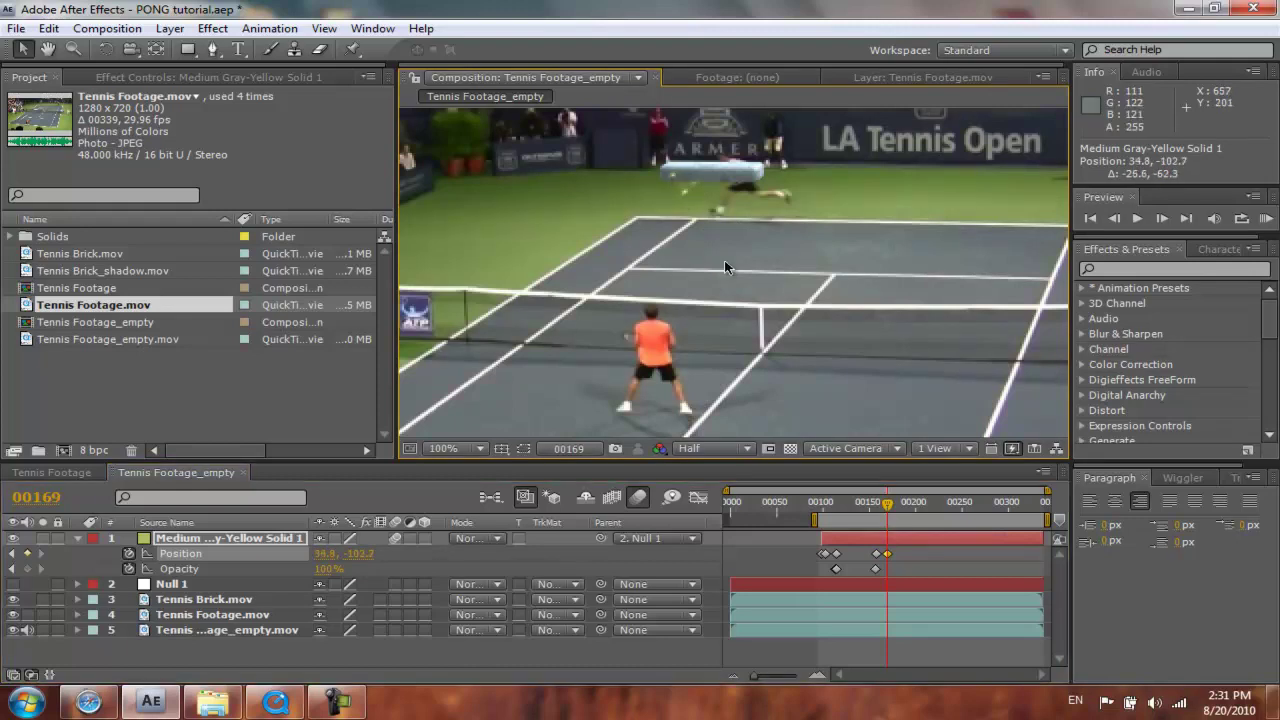
pyautogui.press('pagedown')
pyautogui.press('pagedown')
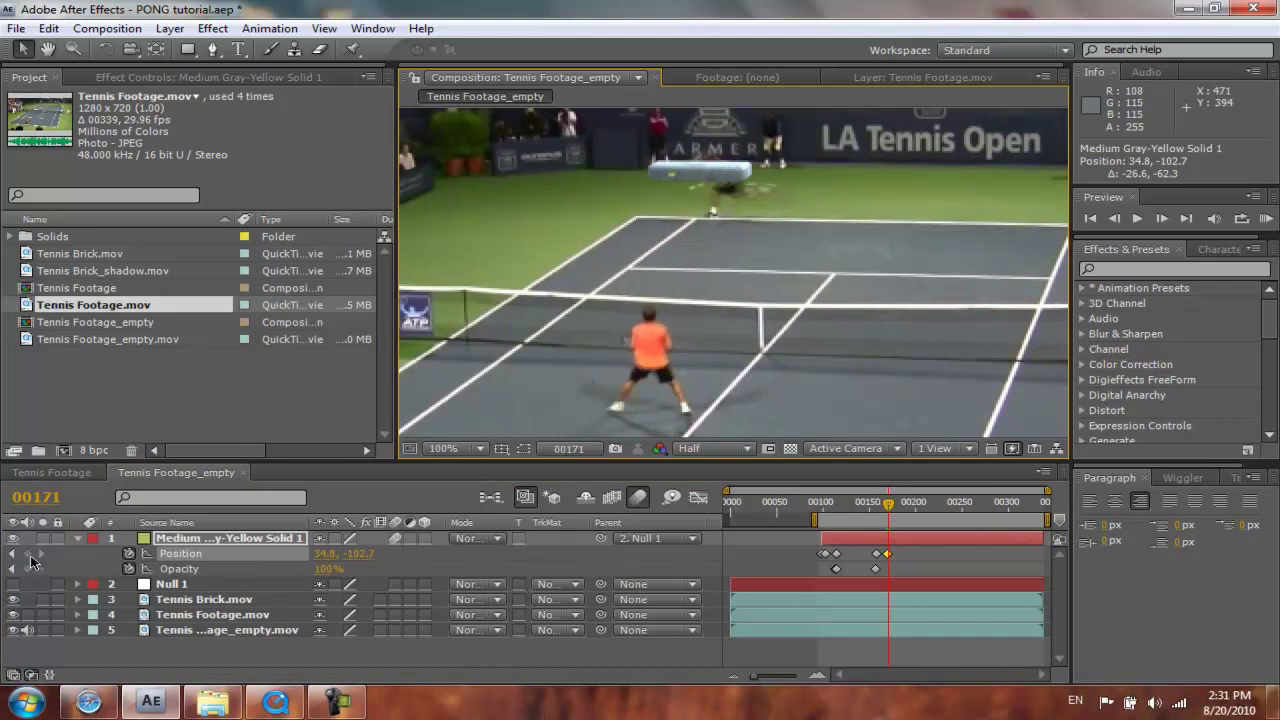
pyautogui.click(27, 553)
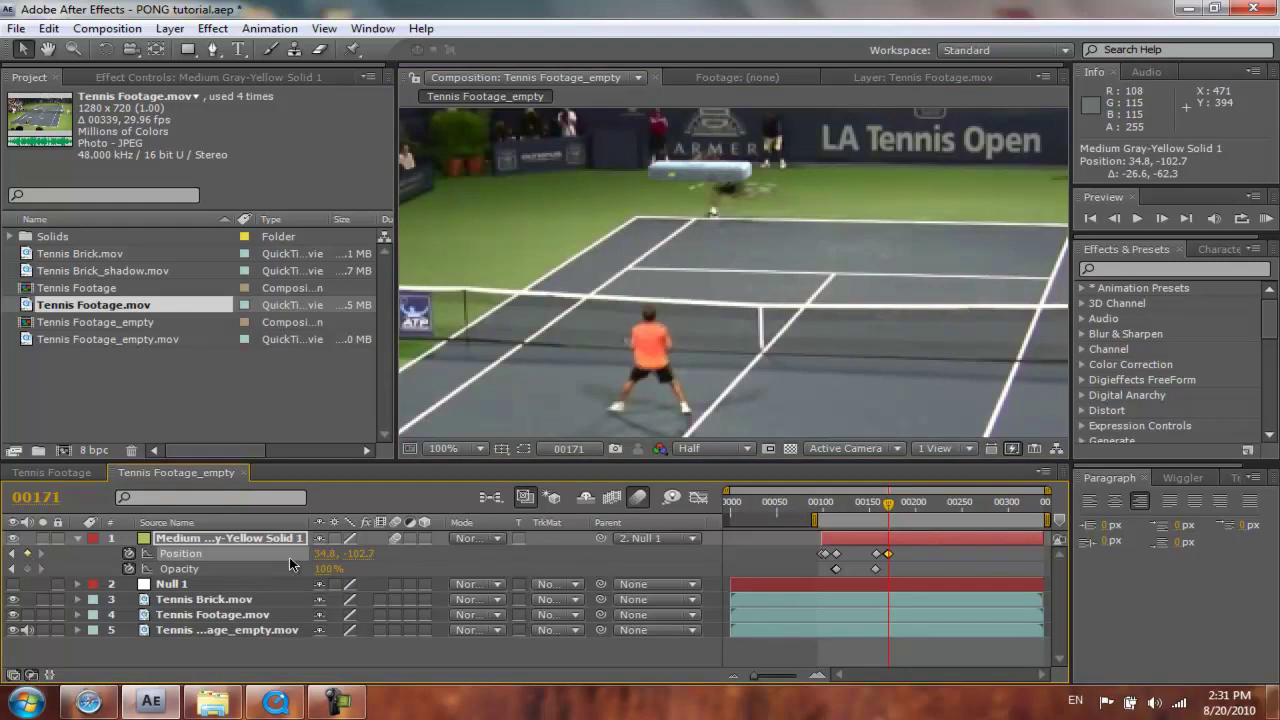
pyautogui.press('space')
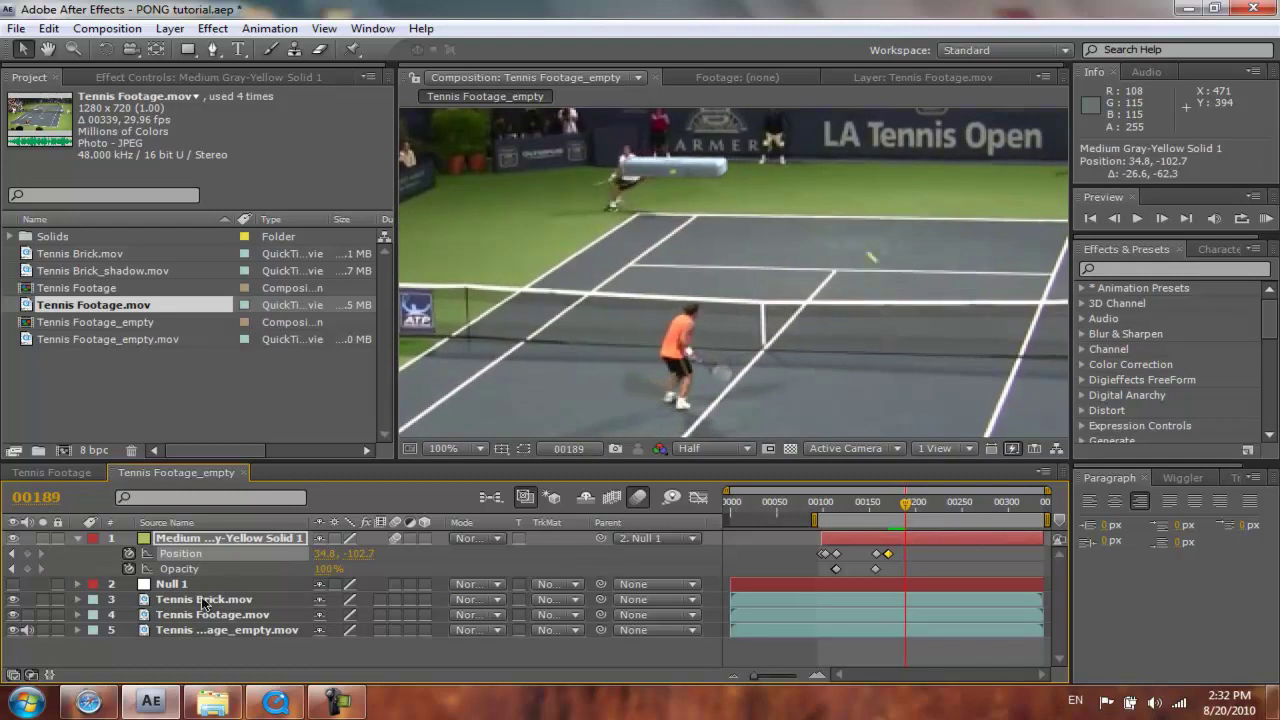
# With Tennis Footage.mov temporarily hidden, drag the ball to key its position at frame 186.
pyautogui.click(13, 614)
pyautogui.press('pageup')
pyautogui.press('pageup')
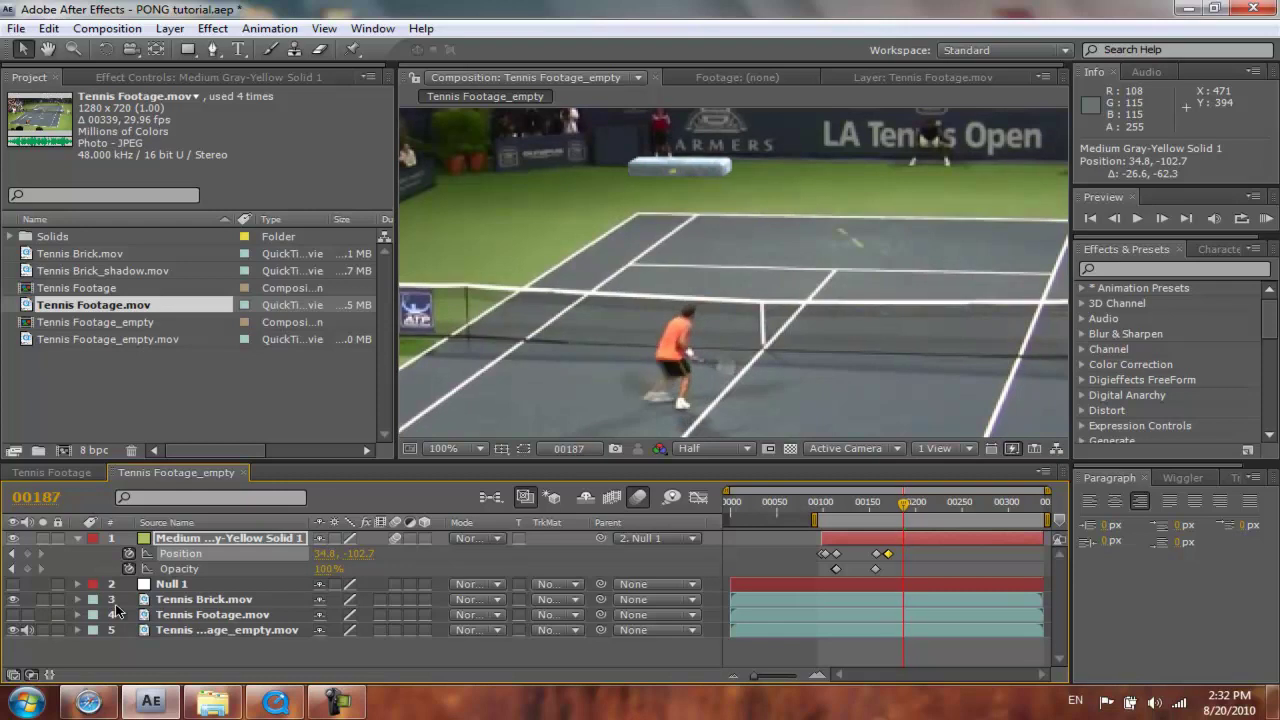
pyautogui.press('pageup')
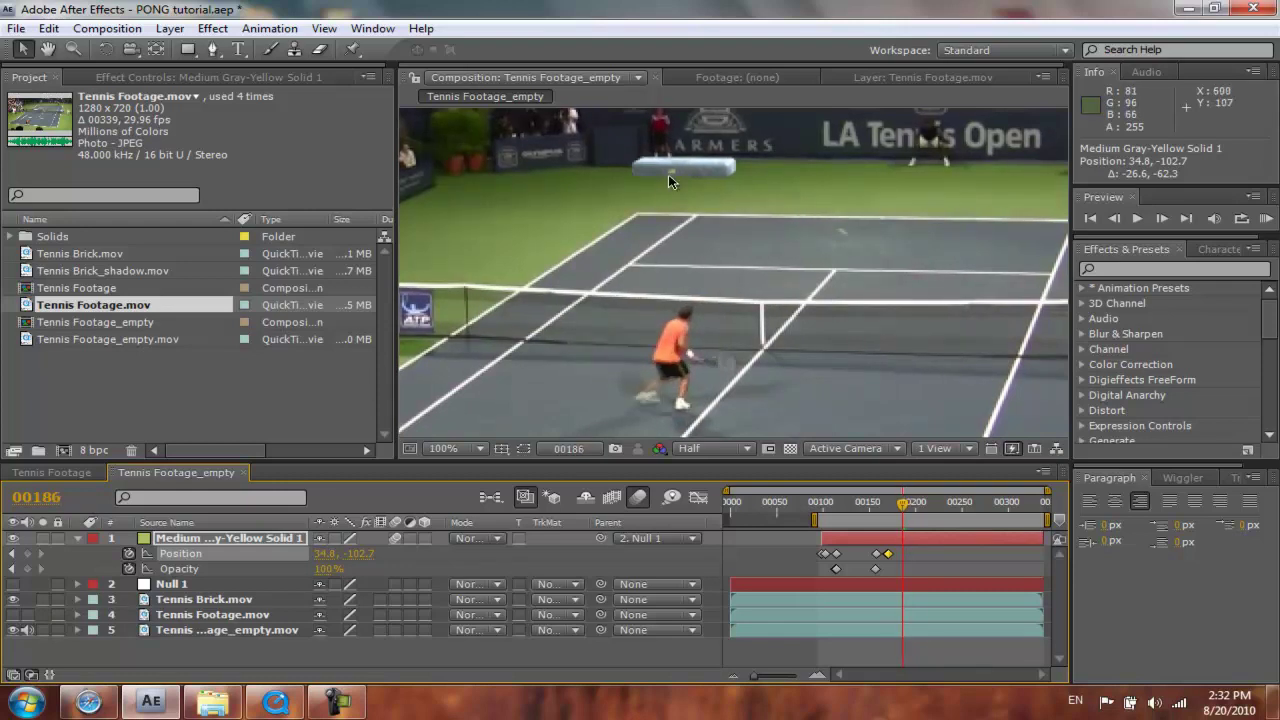
pyautogui.moveTo(673, 169); pyautogui.dragTo(844, 230)
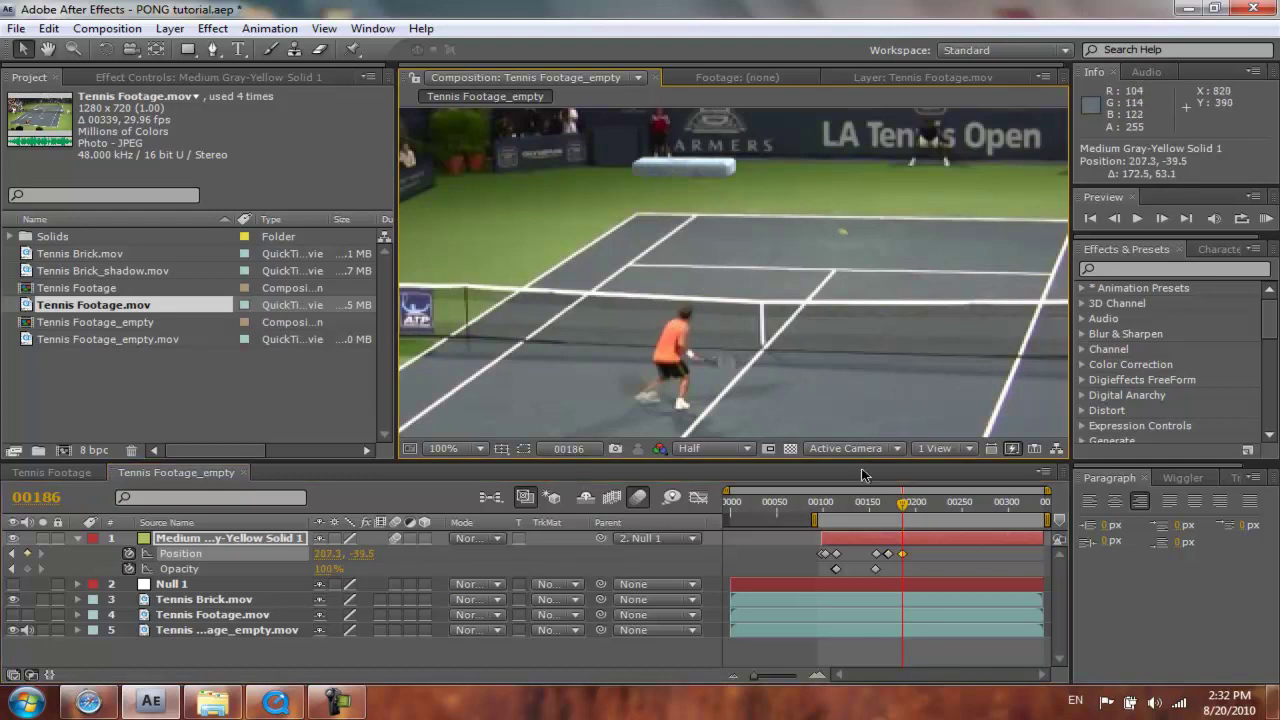
pyautogui.click(12, 615)
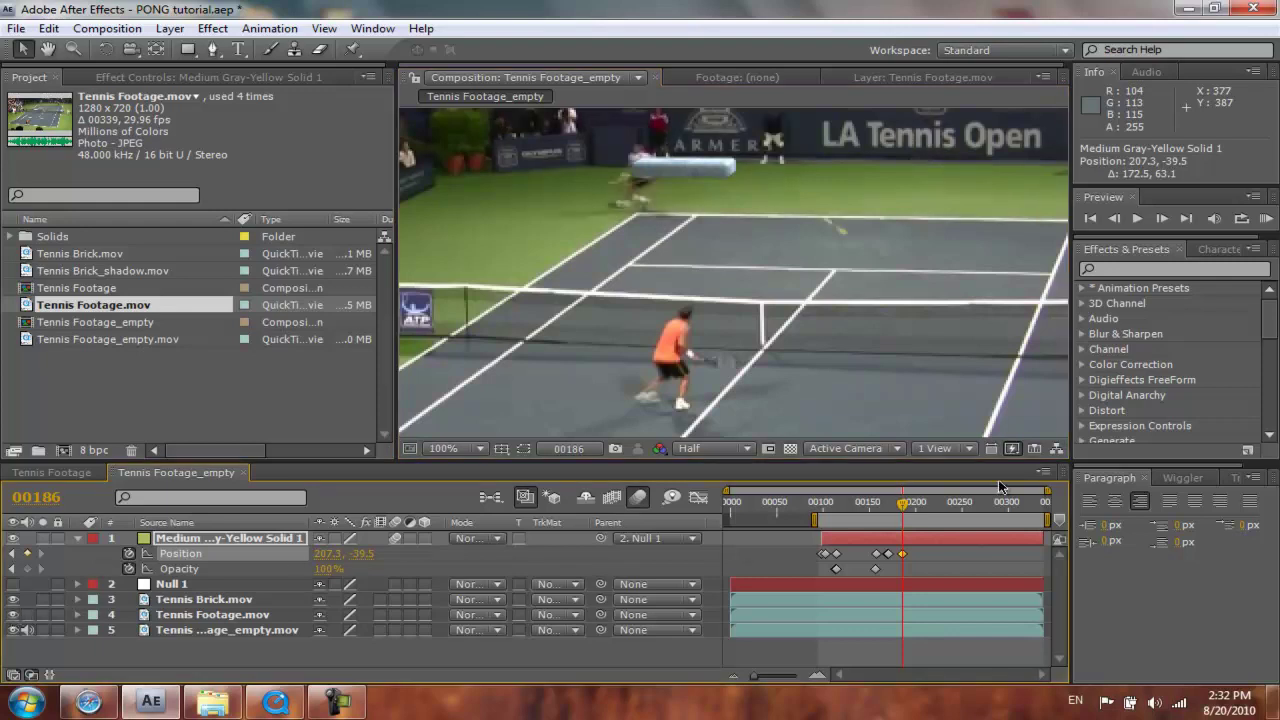
# Return to frame 177, zoom in on the ball's motion path, and select a path keyframe.
pyautogui.moveTo(899, 505); pyautogui.dragTo(895, 506)
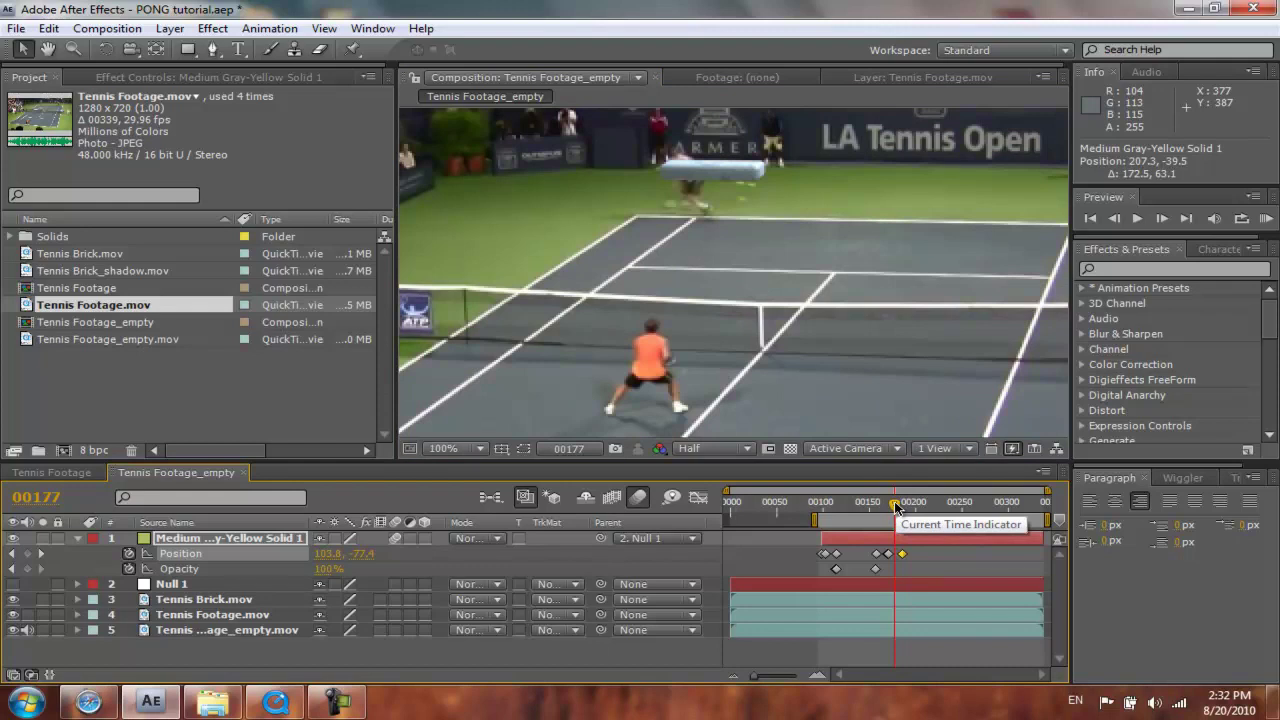
pyautogui.press('z')
pyautogui.click(705, 185)
pyautogui.press('v')
pyautogui.click(602, 369)
# Change the path keyframe at 61.5, -40.3 to Bezier spatial interpolation and zoom in on the court line.
pyautogui.rightClick(600, 368)
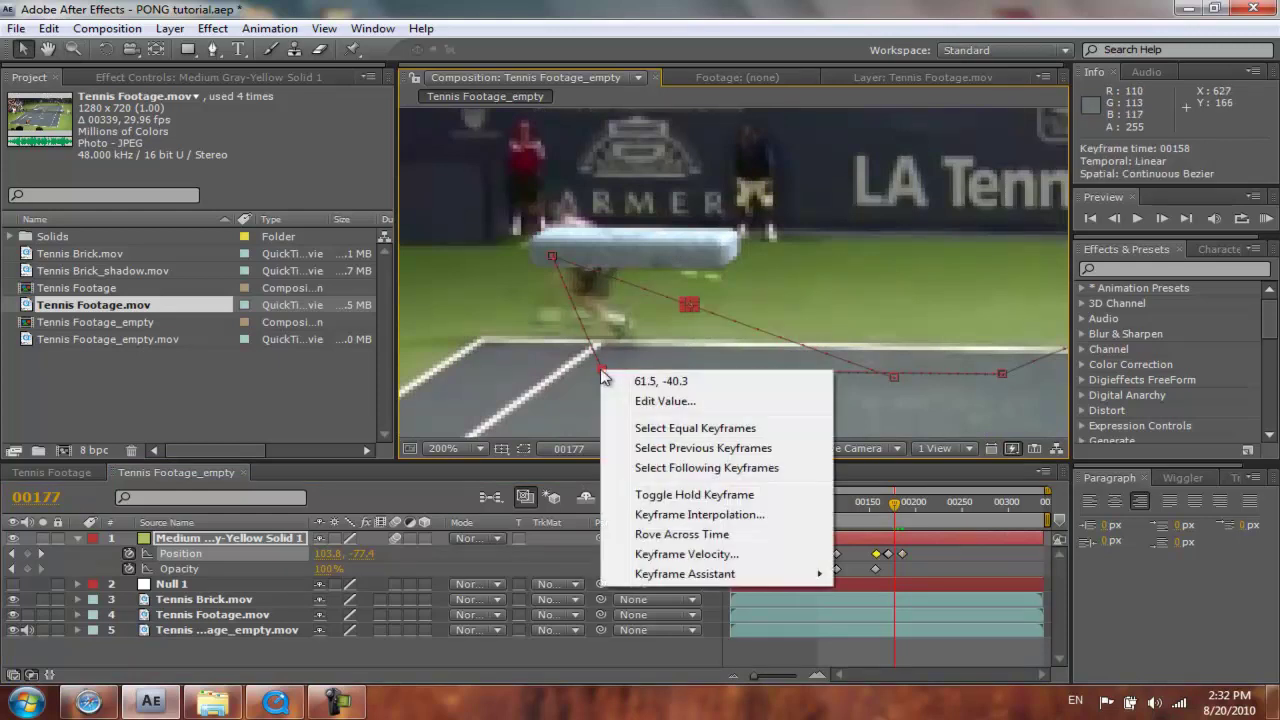
pyautogui.click(668, 515)
pyautogui.click(722, 245)
pyautogui.click(705, 292)
pyautogui.click(677, 366)
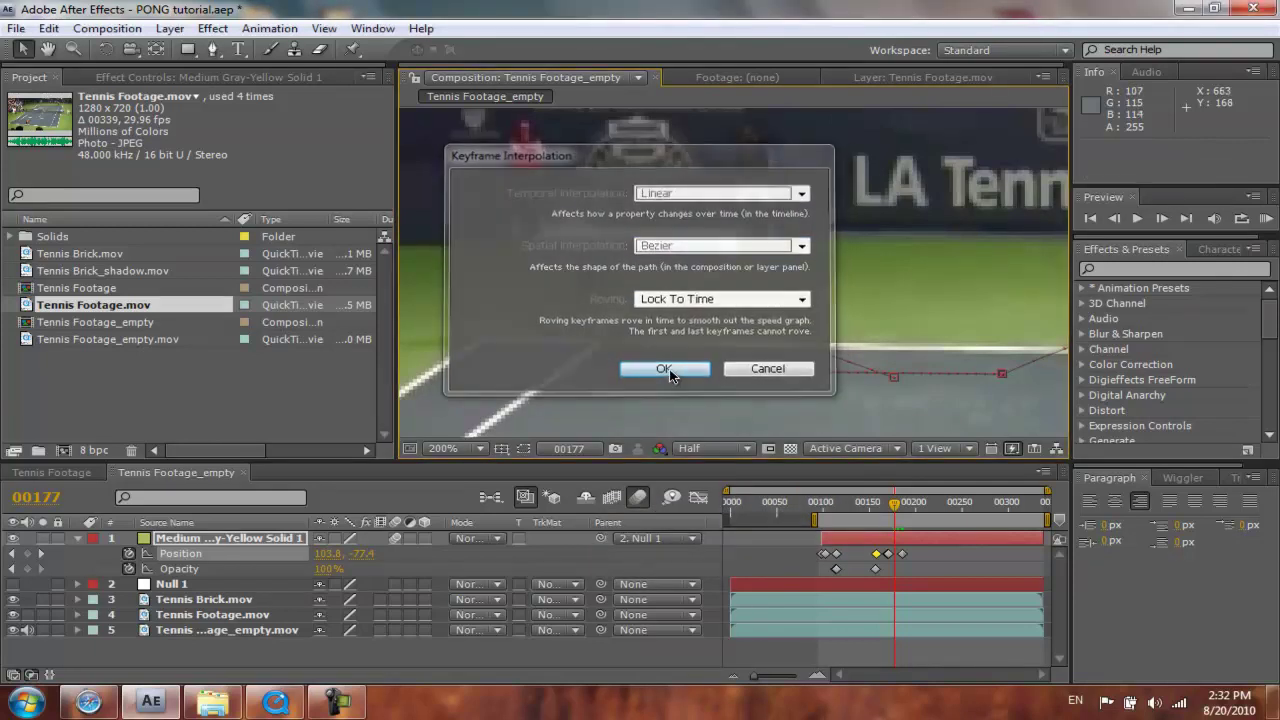
pyautogui.press('z')
pyautogui.click(590, 368)
pyautogui.click(659, 307)
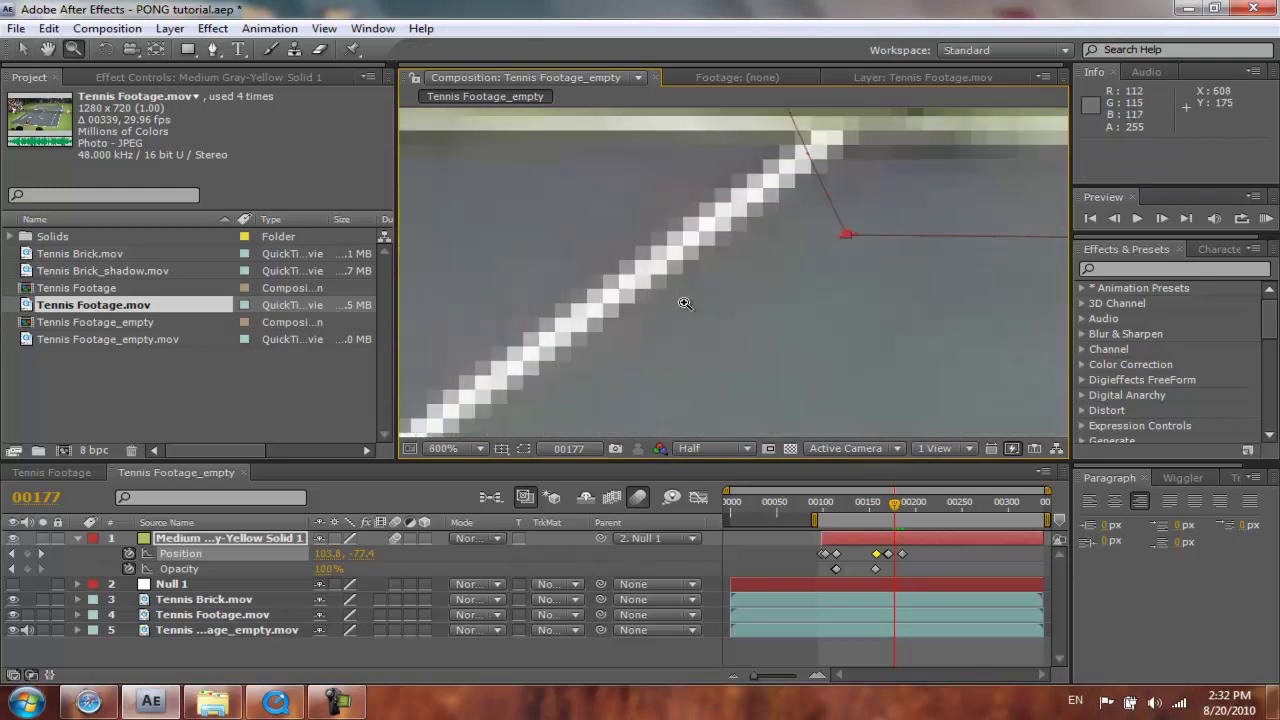
pyautogui.press('v')
pyautogui.moveTo(843, 242); pyautogui.dragTo(840, 114)
pyautogui.hotkey('ctrl', 'z')
pyautogui.press('z')
pyautogui.keyDown('alt'); pyautogui.click(834, 177); pyautogui.keyUp('alt')
pyautogui.keyDown('alt'); pyautogui.click(738, 221); pyautogui.keyUp('alt')
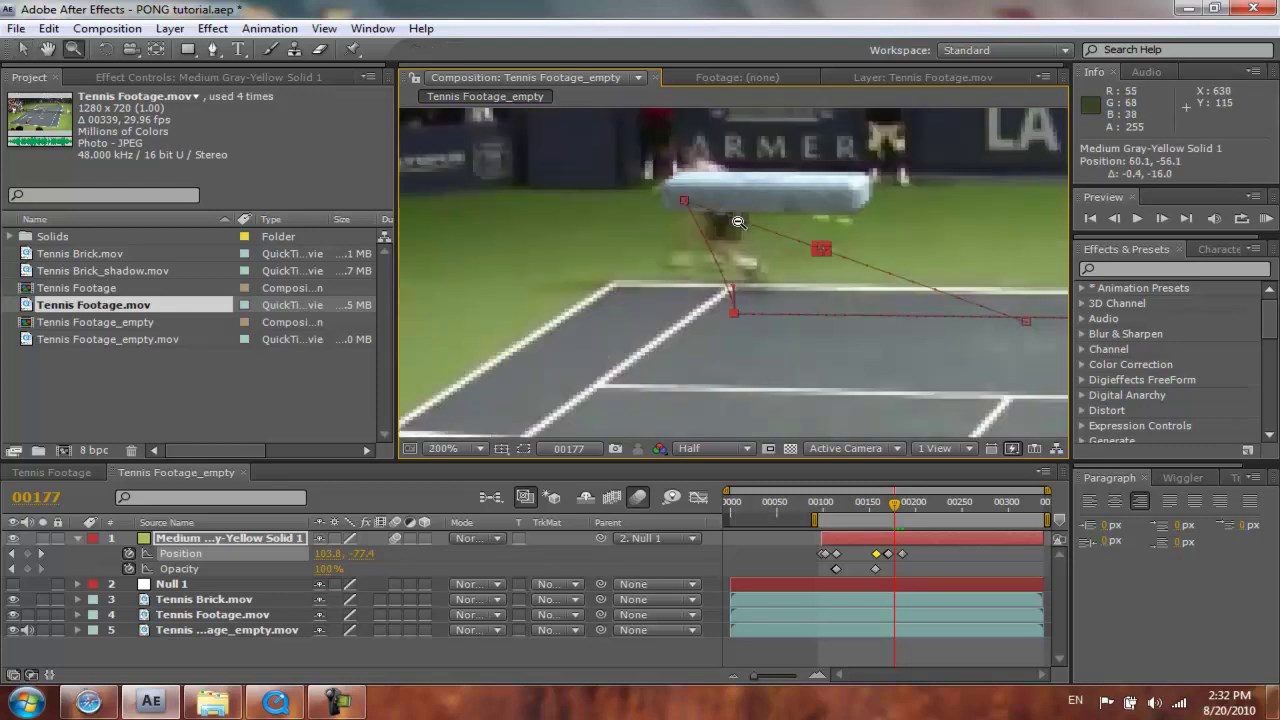
pyautogui.press('v')
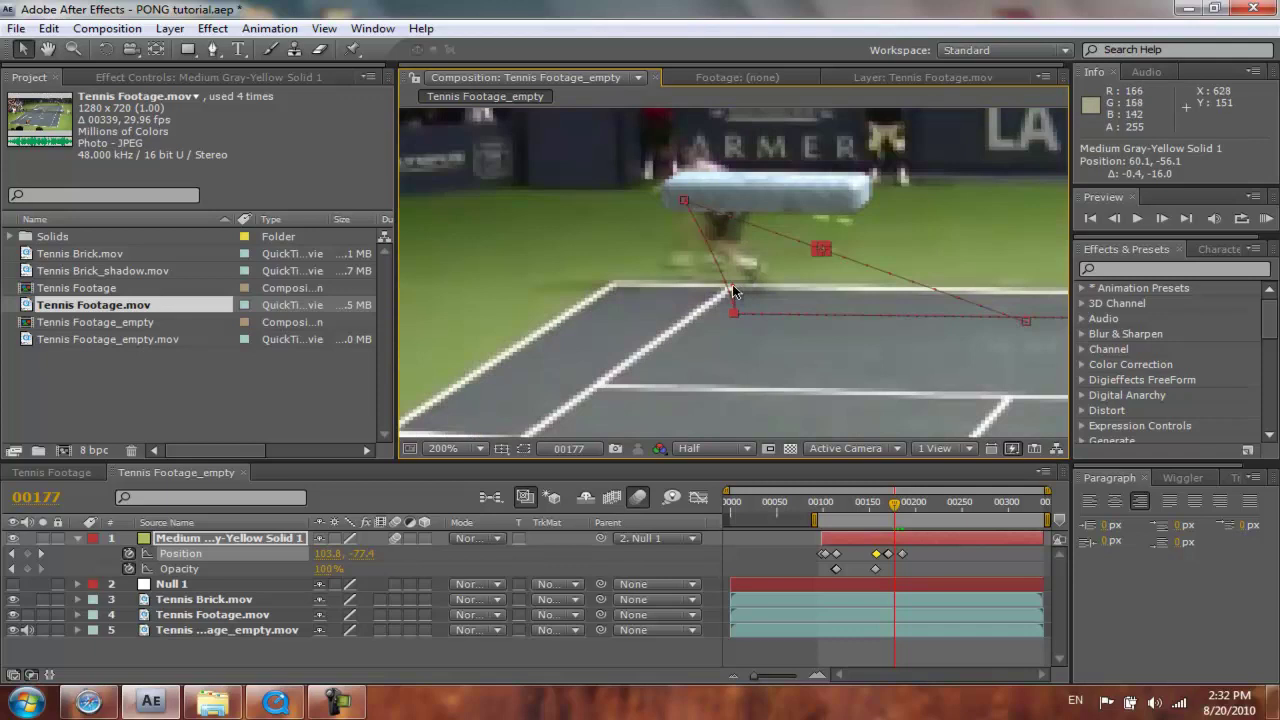
pyautogui.moveTo(731, 268); pyautogui.dragTo(727, 252)
pyautogui.click(685, 200)
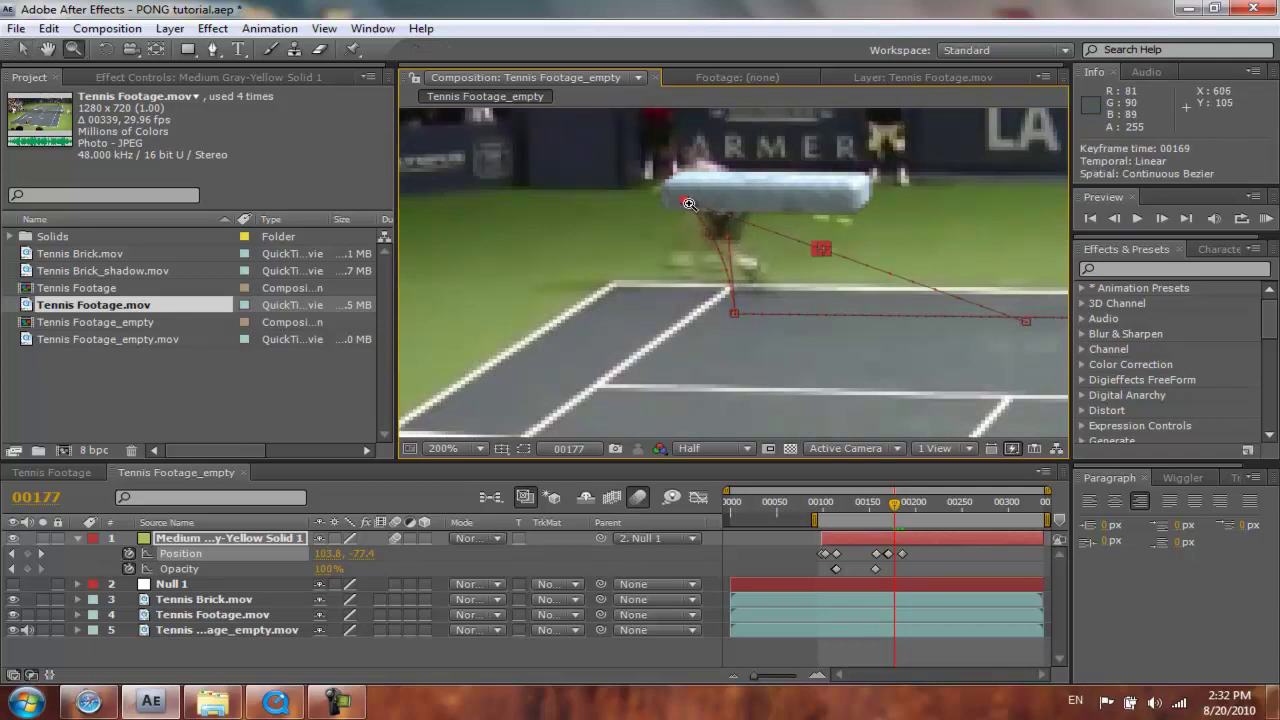
pyautogui.press('z')
pyautogui.click(700, 212)
pyautogui.click(738, 271)
pyautogui.press('v')
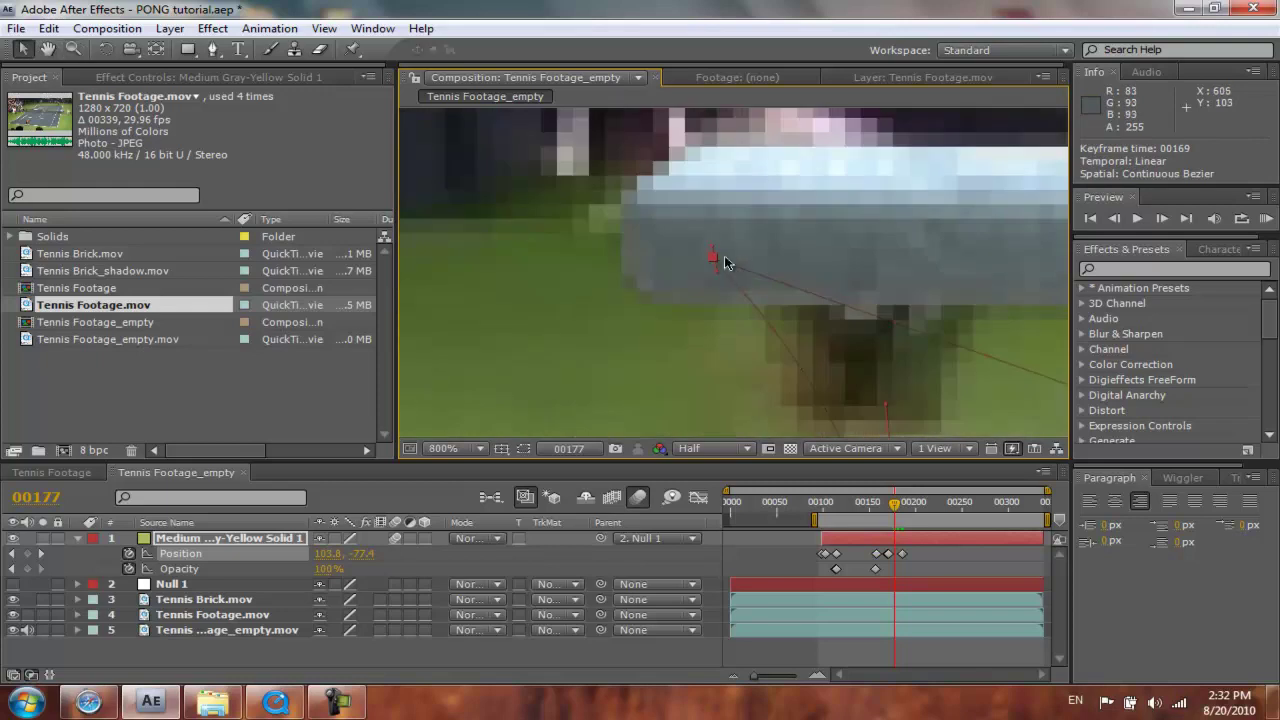
pyautogui.moveTo(714, 244); pyautogui.dragTo(735, 252)
pyautogui.hotkey('ctrl', 'z')
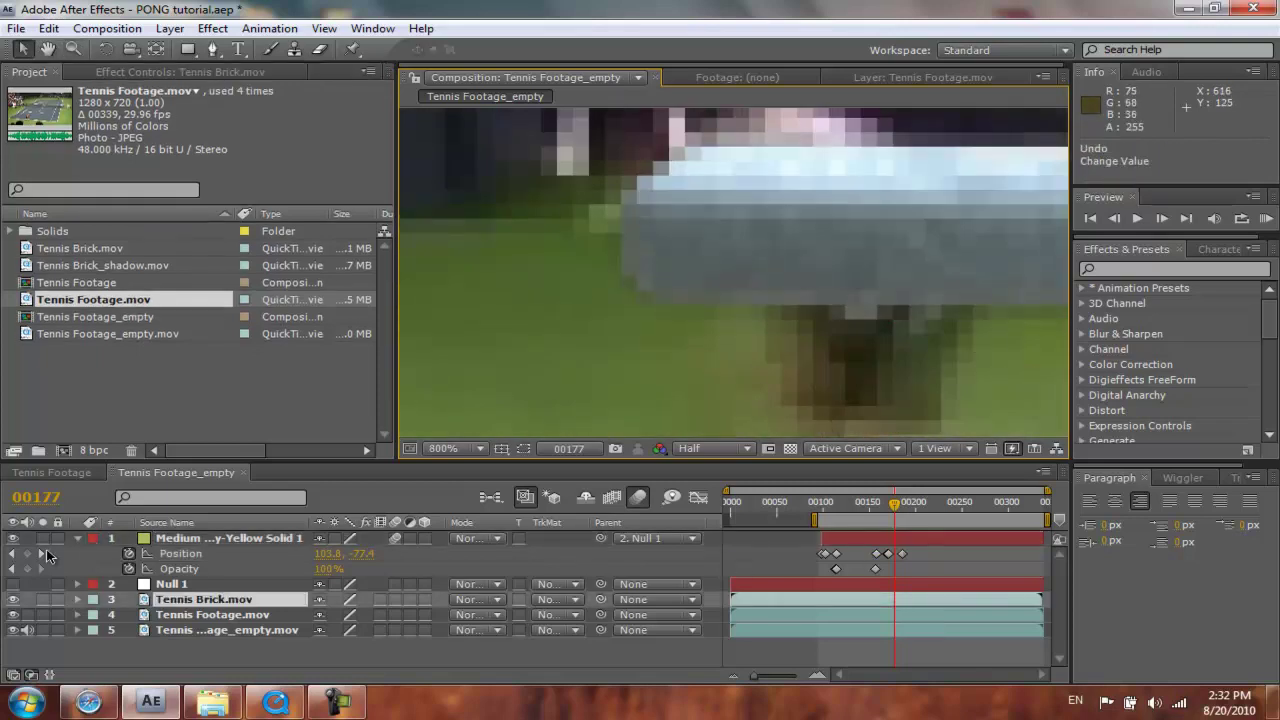
pyautogui.click(12, 553)
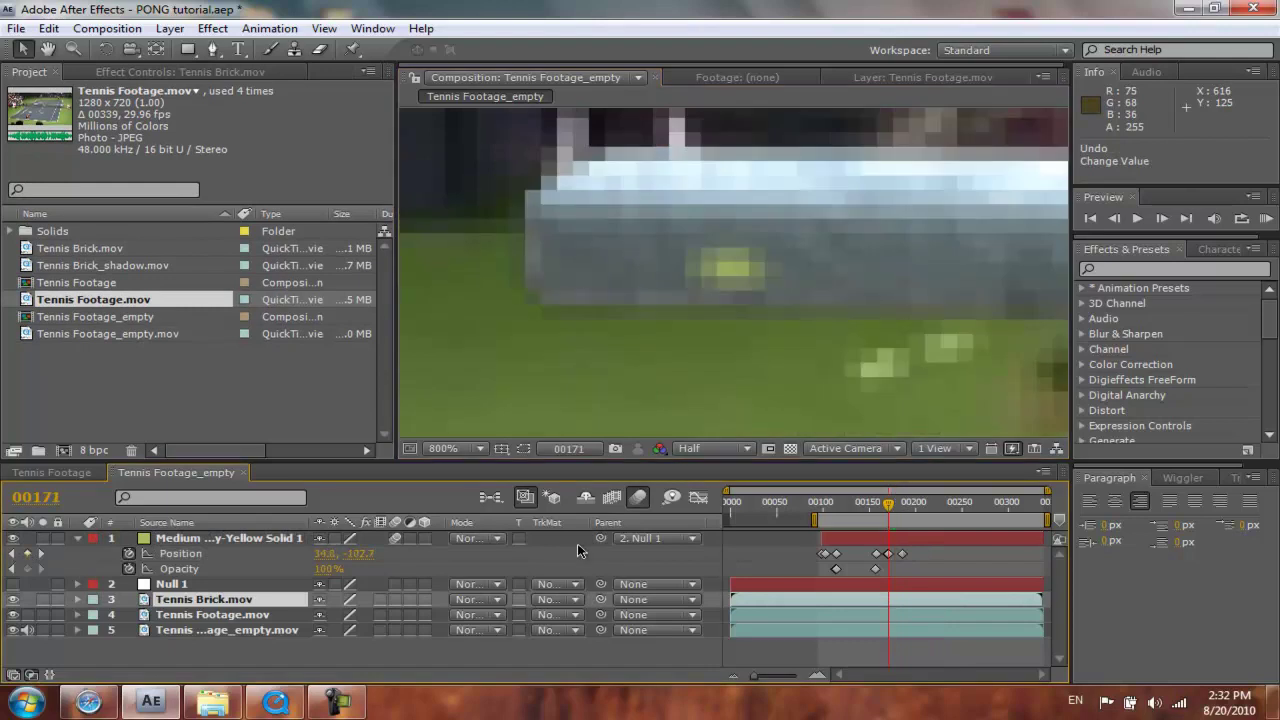
pyautogui.click(891, 555)
pyautogui.moveTo(714, 257); pyautogui.dragTo(740, 258)
pyautogui.hotkey('ctrl', 'z')
pyautogui.press('z')
pyautogui.click(719, 268)
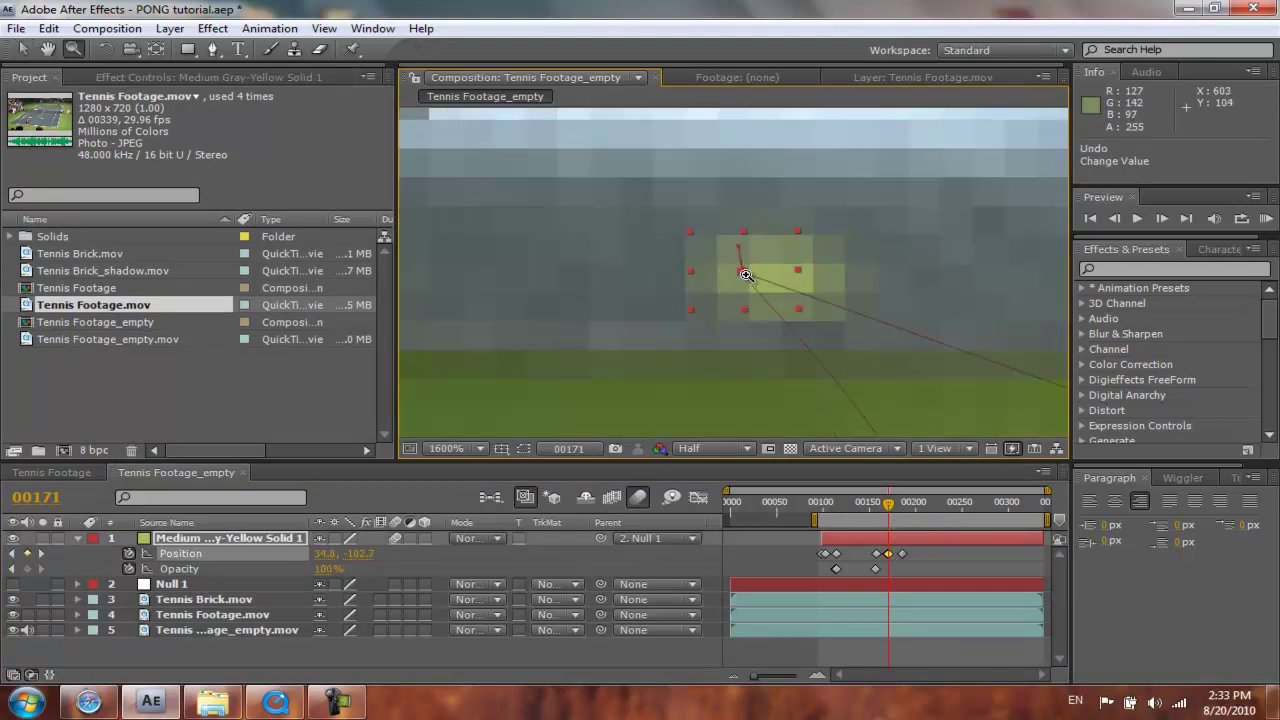
pyautogui.press('v')
pyautogui.moveTo(741, 267); pyautogui.dragTo(785, 243)
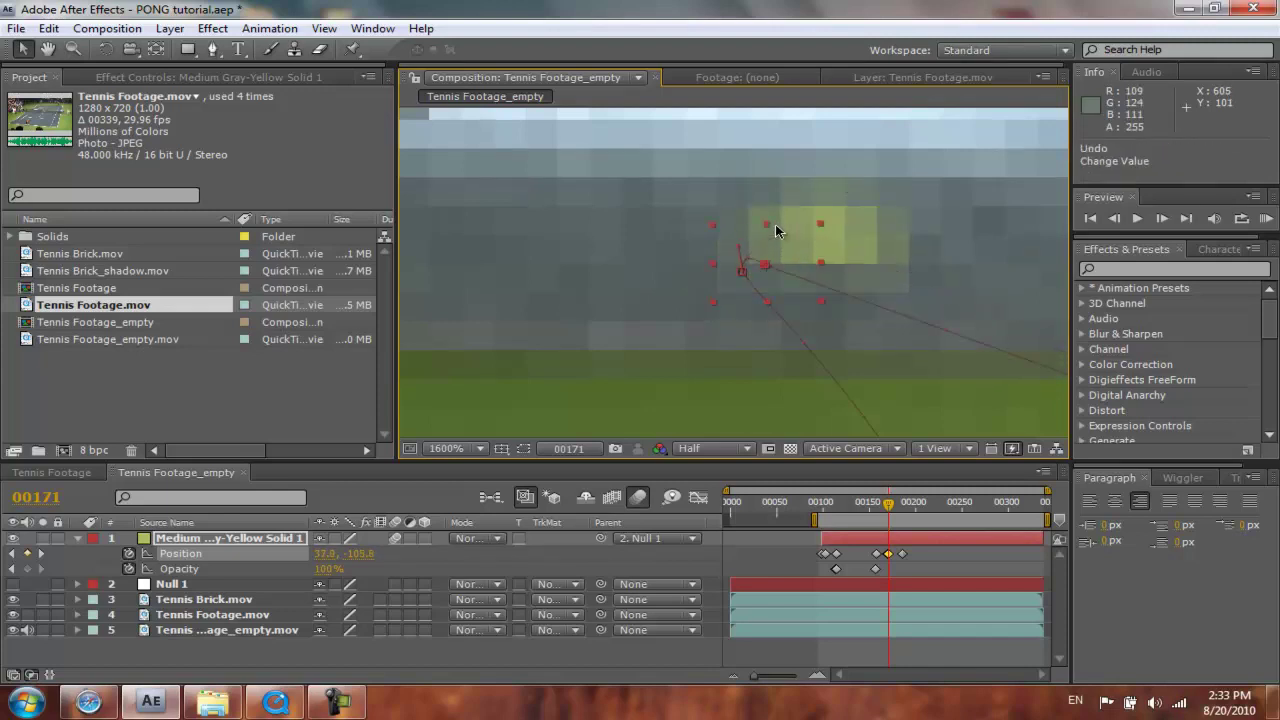
pyautogui.hotkey('ctrl', 'z')
pyautogui.hotkey('ctrl', 'z')
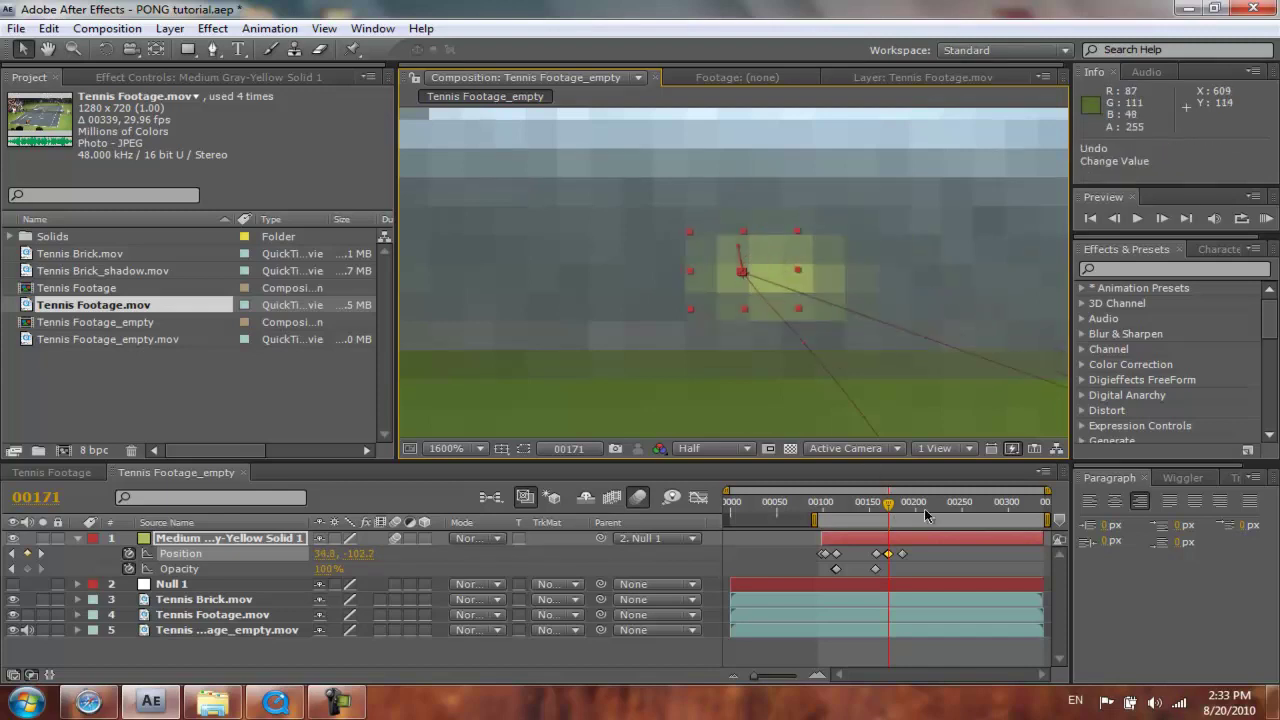
# Set the frame-171 keyframe to Bezier spatial interpolation and angle its path handle up-left.
pyautogui.rightClick(888, 555)
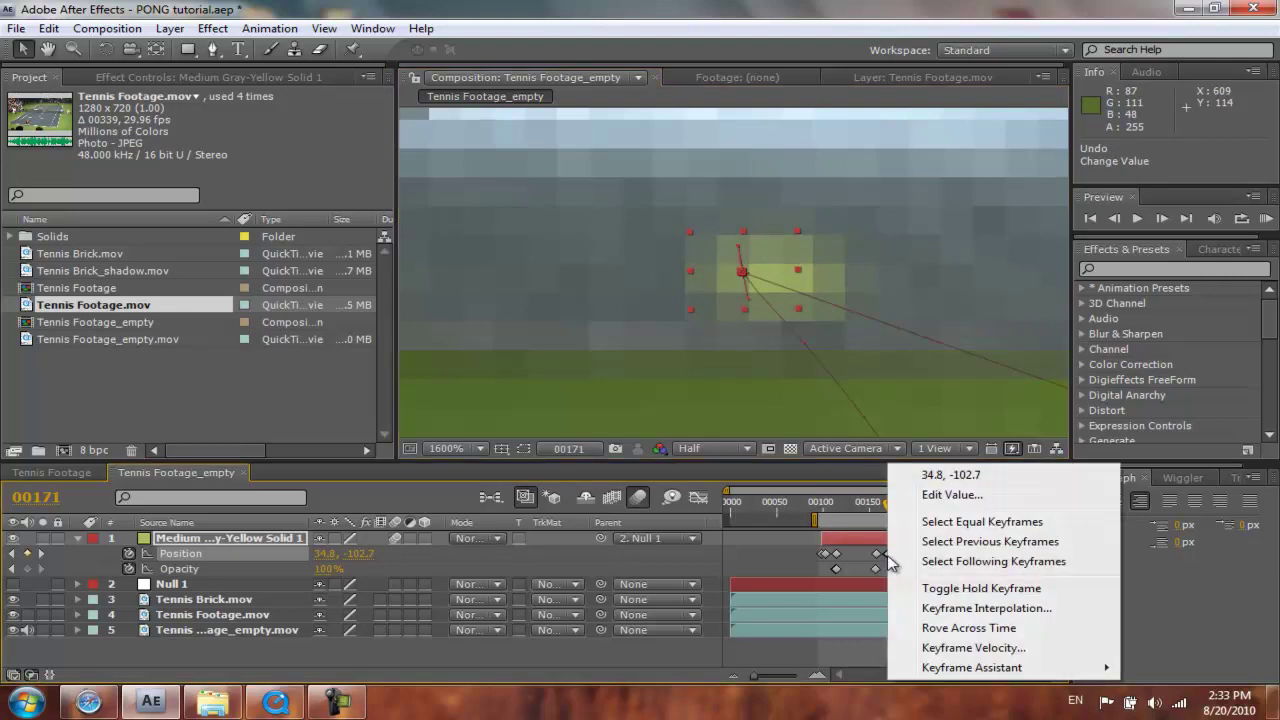
pyautogui.click(936, 608)
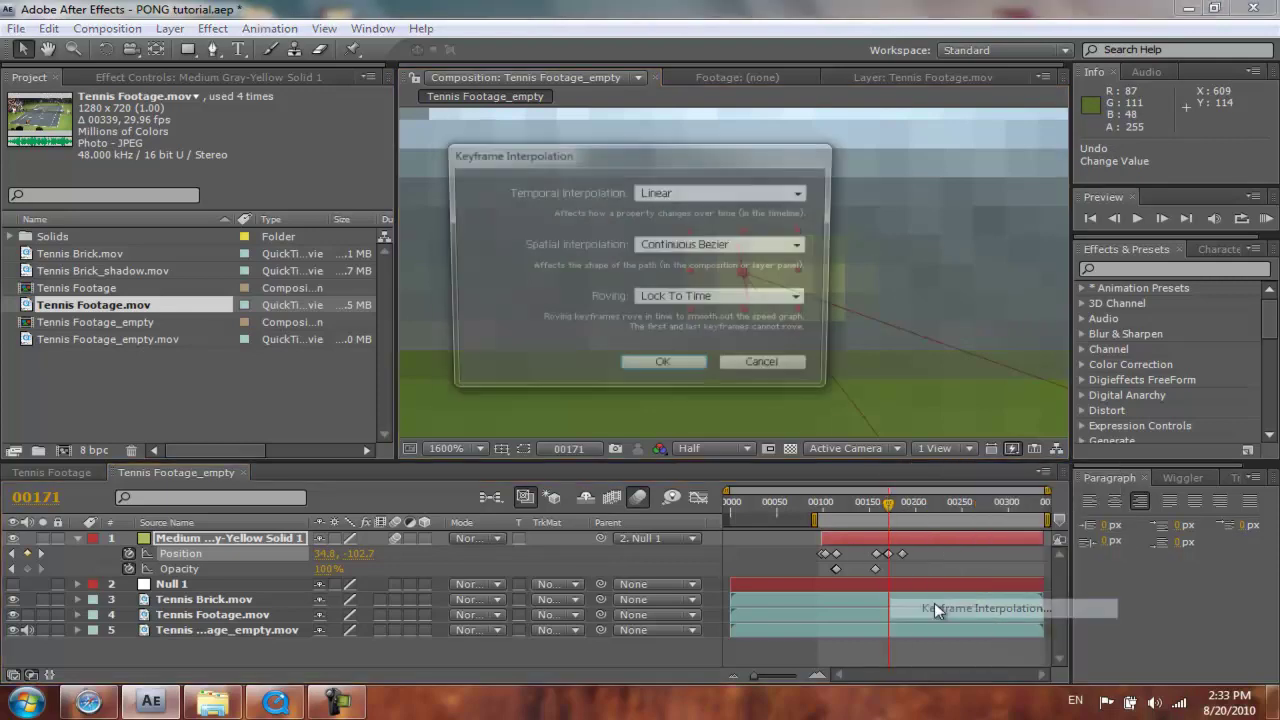
pyautogui.click(695, 243)
pyautogui.click(697, 294)
pyautogui.press('Return')
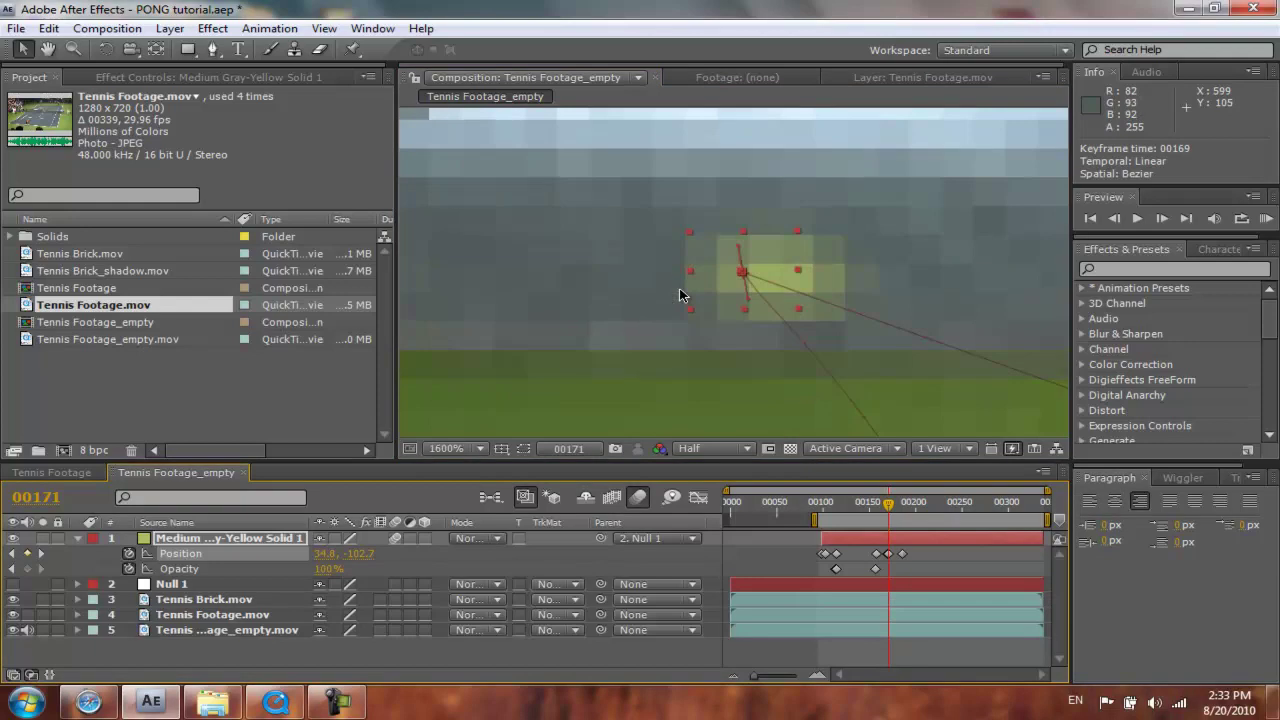
pyautogui.moveTo(740, 255); pyautogui.dragTo(714, 237)
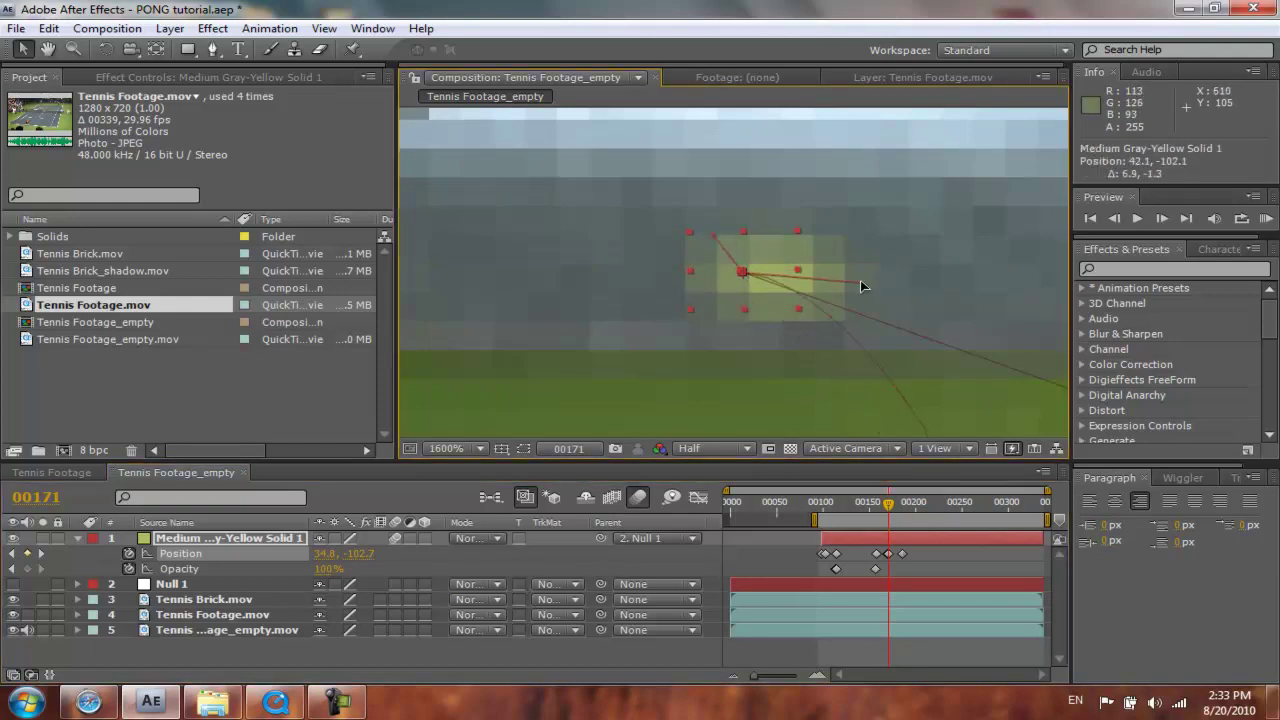
# Undo the tangent adjustment and the stray position drag on the frame-171 keyframe.
pyautogui.hotkey('ctrl', 'z')
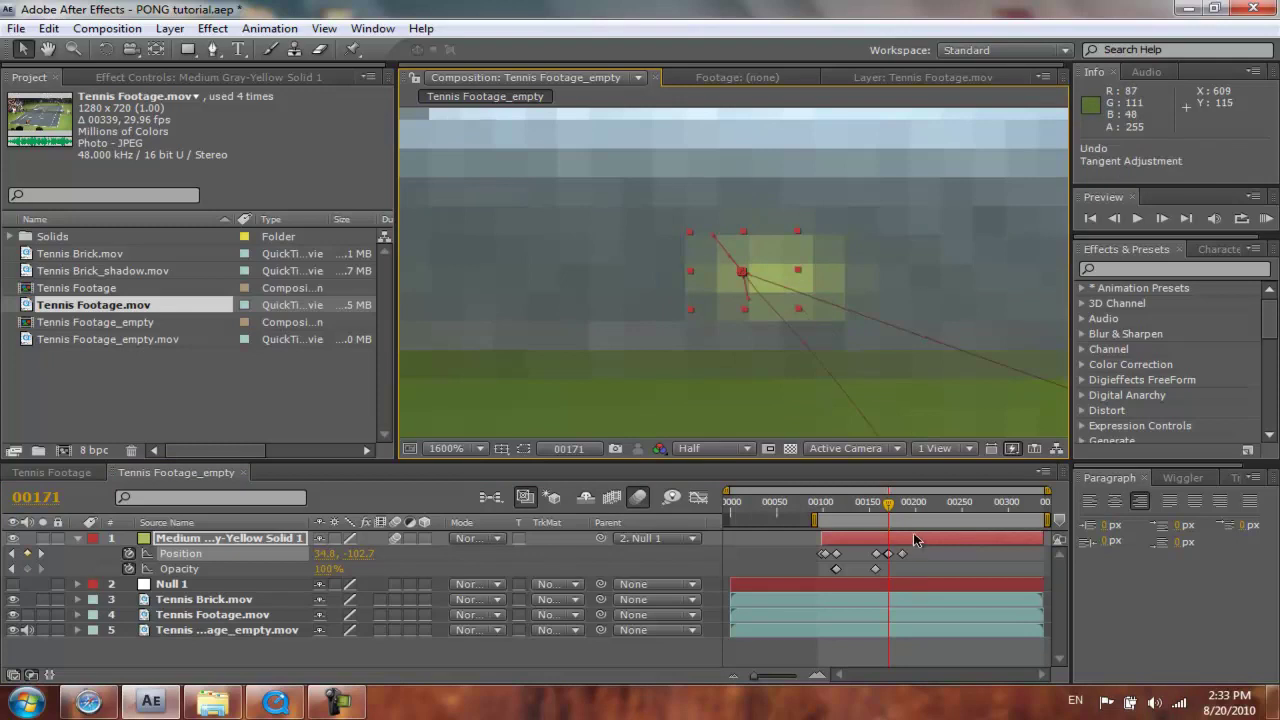
pyautogui.click(891, 555)
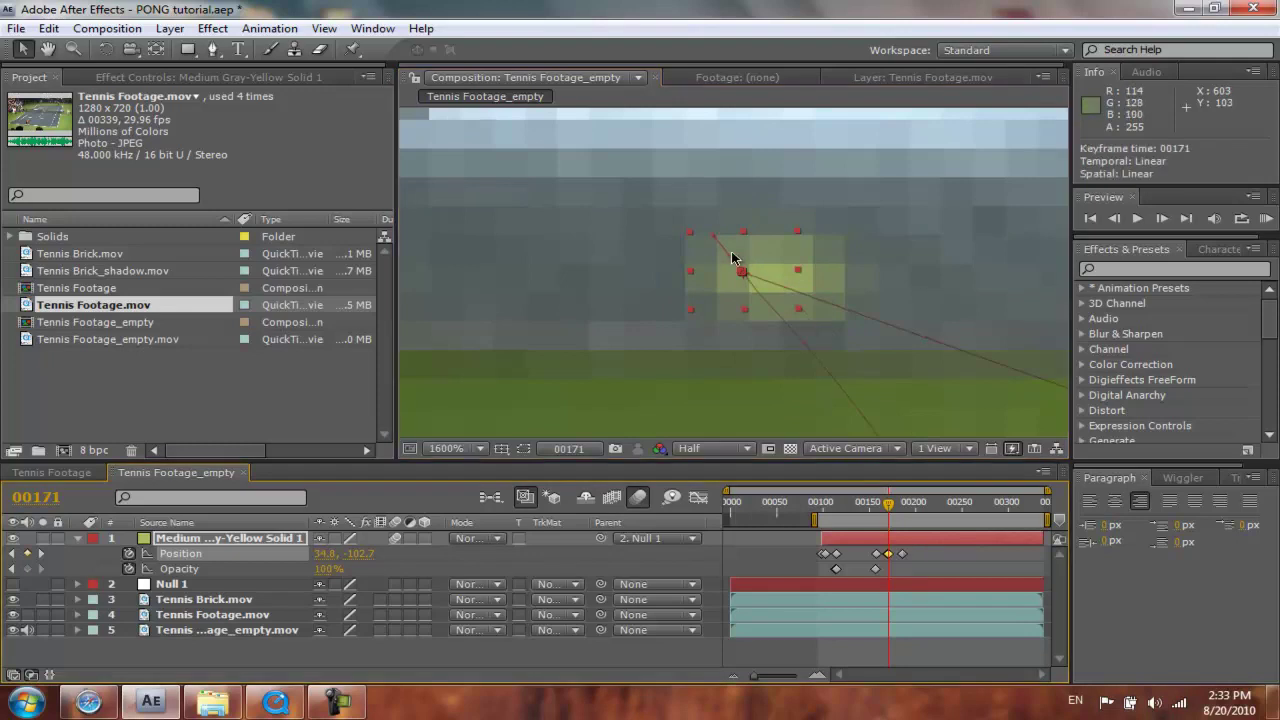
pyautogui.moveTo(732, 263); pyautogui.dragTo(808, 308)
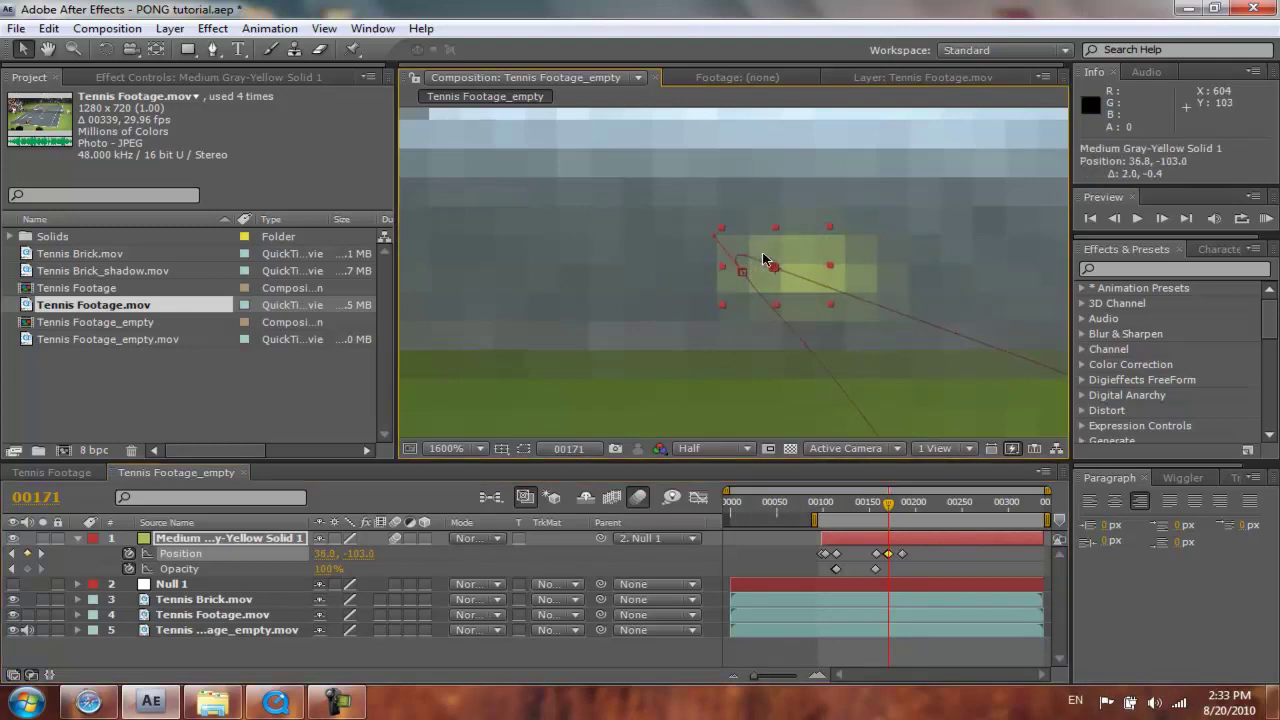
pyautogui.hotkey('ctrl', 'z')
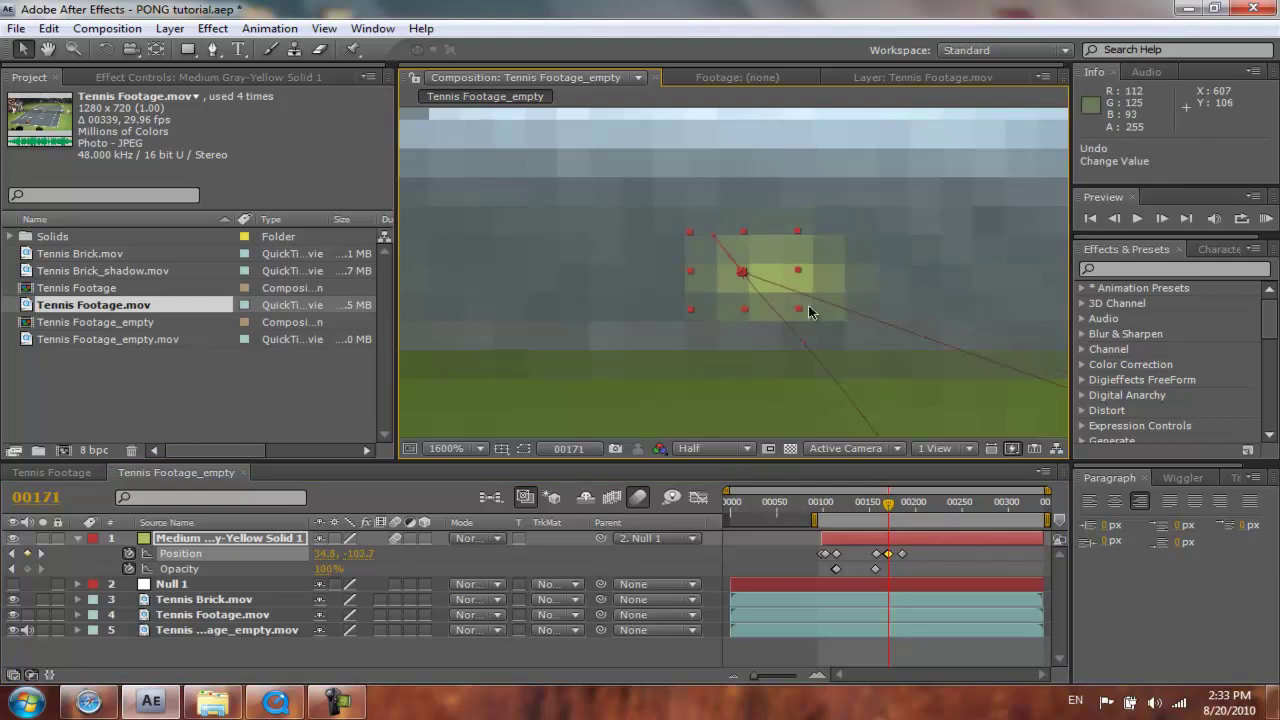
# Select the frame-186 Position keyframe and zoom in on its path point.
pyautogui.click(901, 554)
pyautogui.press('z')
pyautogui.keyDown('alt'); pyautogui.click(920, 385); pyautogui.keyUp('alt')
pyautogui.keyDown('alt'); pyautogui.click(920, 385); pyautogui.keyUp('alt')
pyautogui.keyDown('alt'); pyautogui.click(920, 385); pyautogui.keyUp('alt')
pyautogui.click(922, 315)
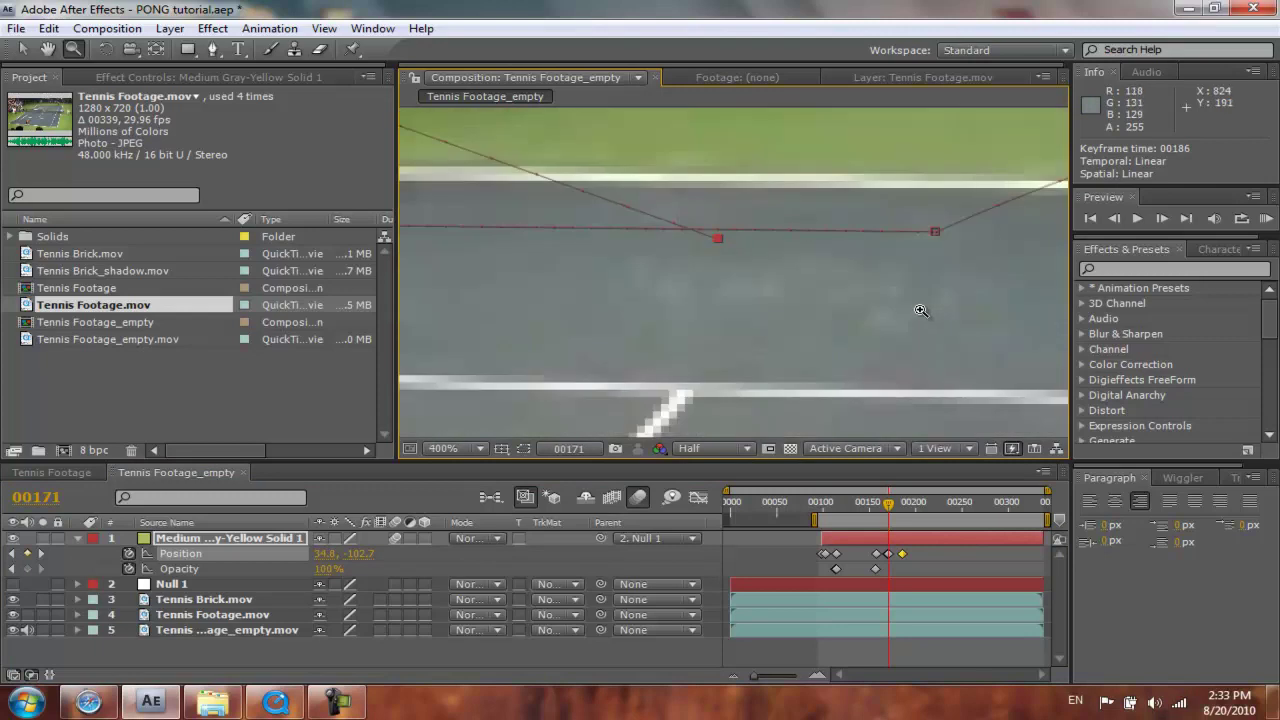
pyautogui.click(790, 228)
pyautogui.click(714, 266)
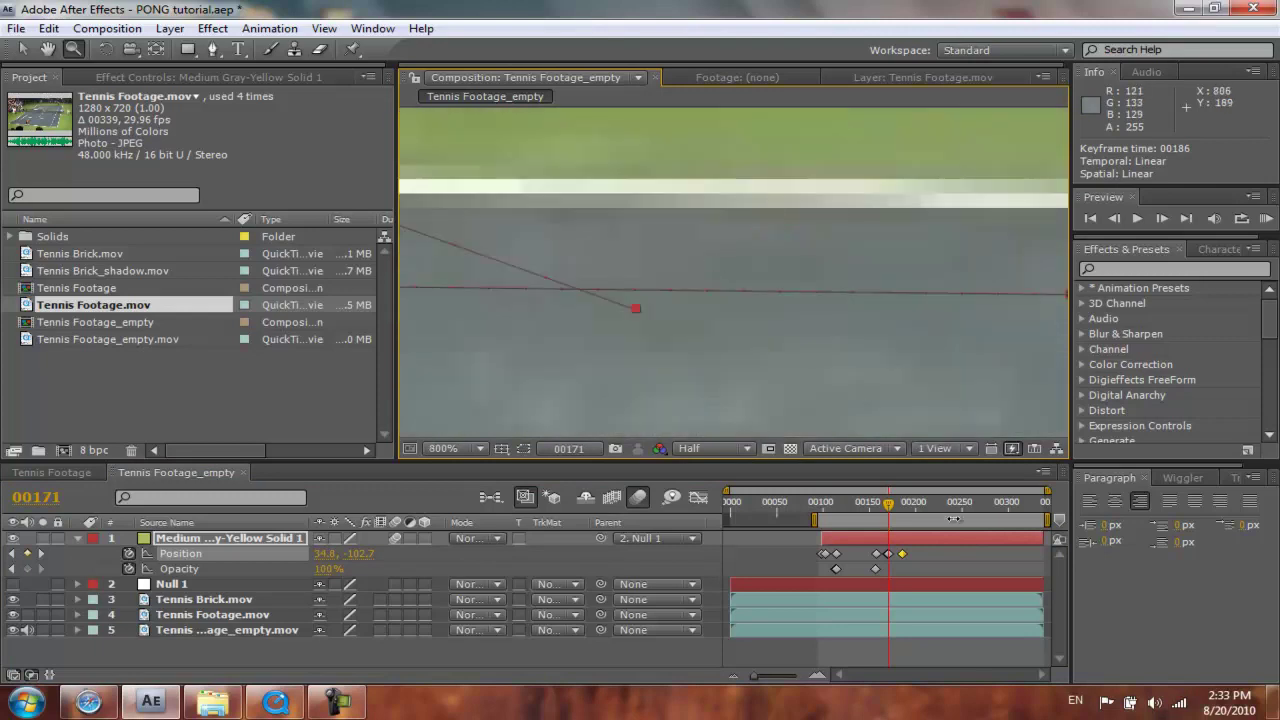
# Set the frame-186 Position keyframe to Bezier spatial interpolation and pull its tangent to curve the path.
pyautogui.rightClick(902, 552)
pyautogui.click(966, 609)
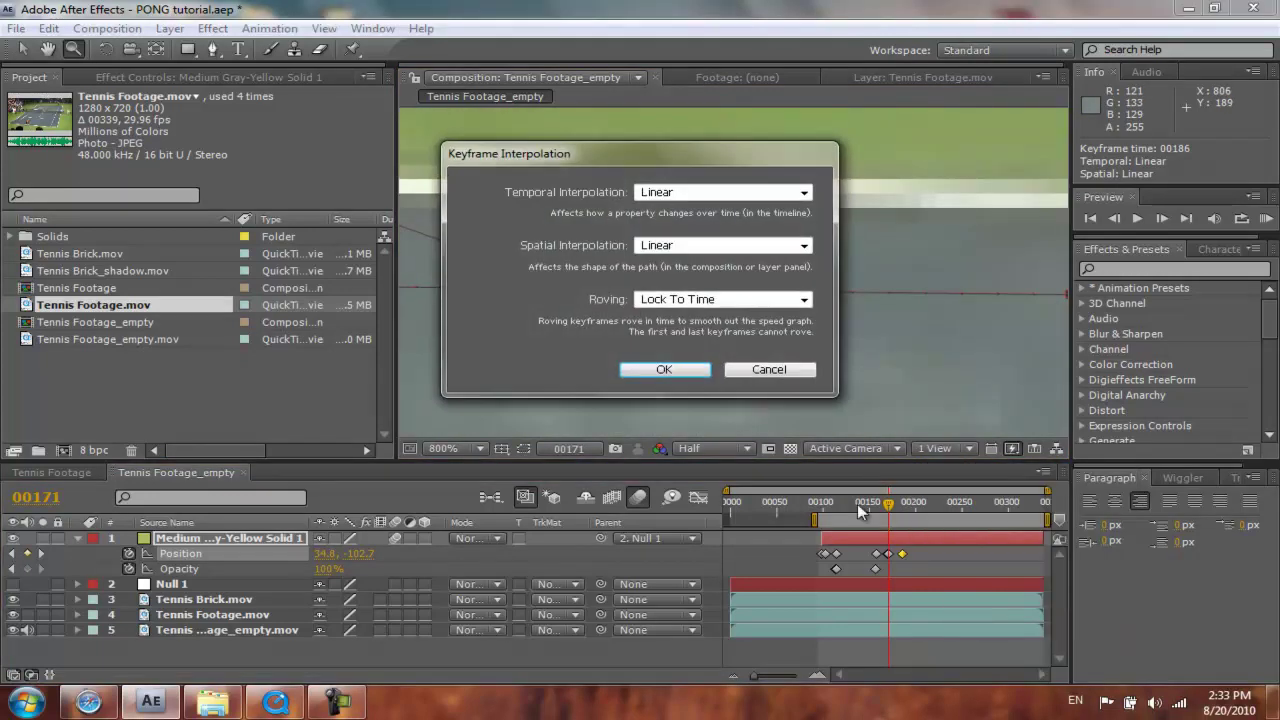
pyautogui.click(720, 245)
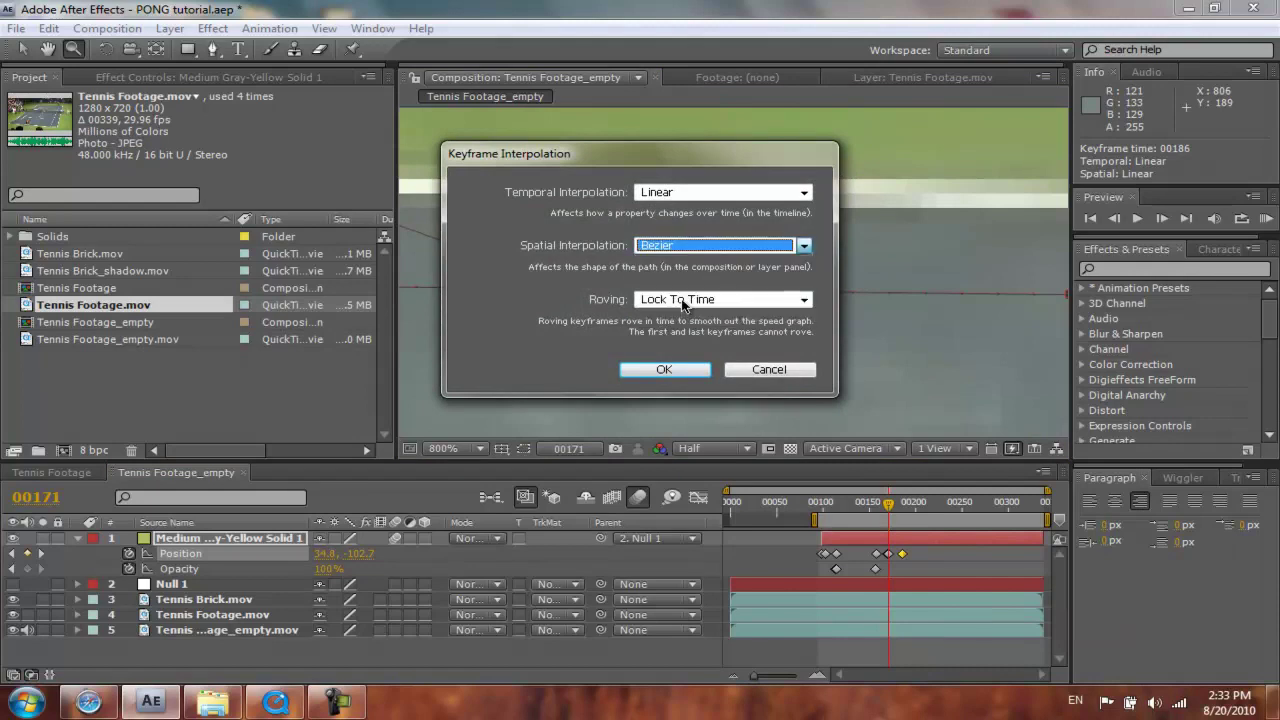
pyautogui.click(700, 292)
pyautogui.click(664, 369)
pyautogui.keyDown('alt'); pyautogui.click(501, 242); pyautogui.keyUp('alt')
pyautogui.keyDown('alt'); pyautogui.click(501, 242); pyautogui.keyUp('alt')
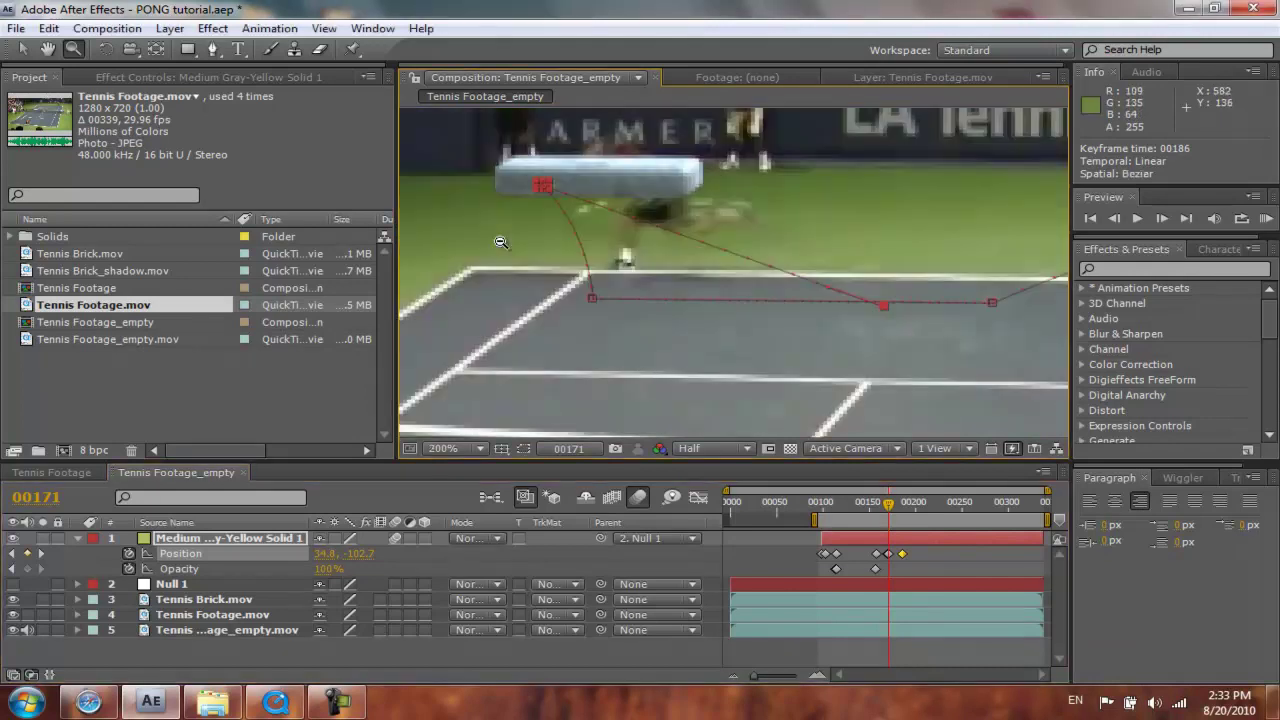
pyautogui.press('v')
pyautogui.moveTo(826, 287); pyautogui.dragTo(678, 212)
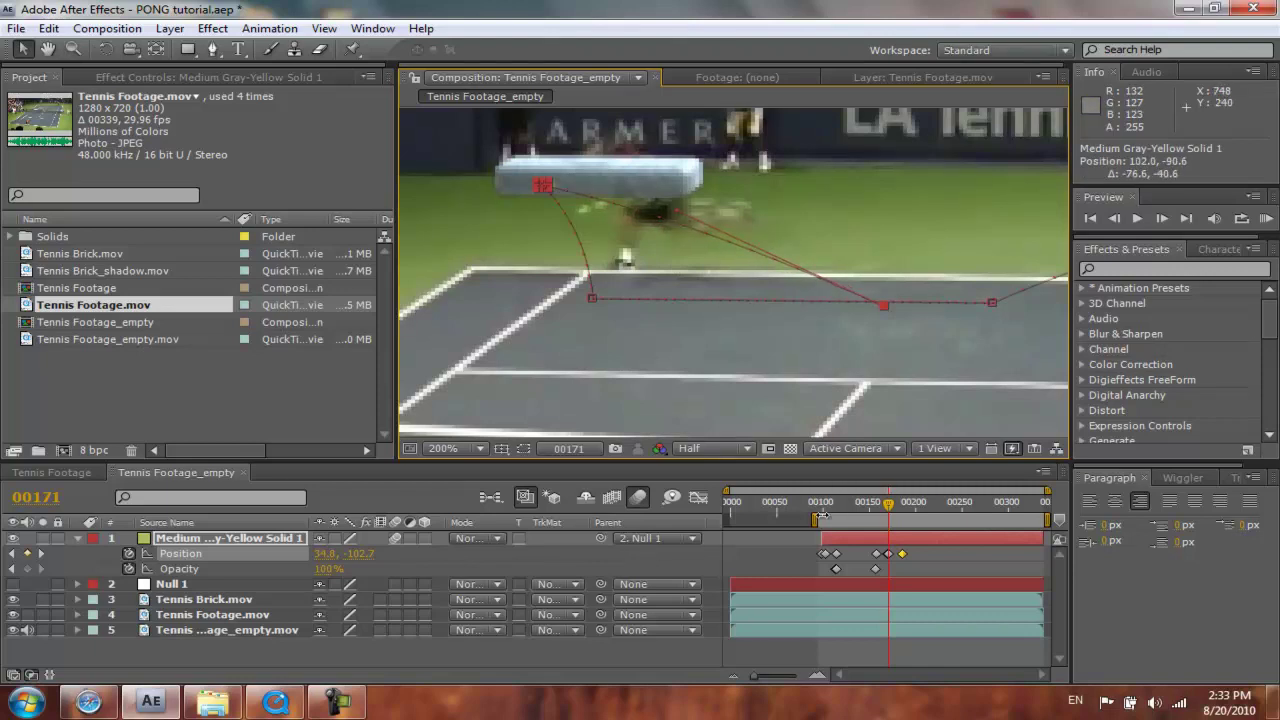
# Start the work area near frame 150 and preview the bounce, again with Tennis Footage.mov hidden.
pyautogui.moveTo(814, 519); pyautogui.dragTo(862, 519)
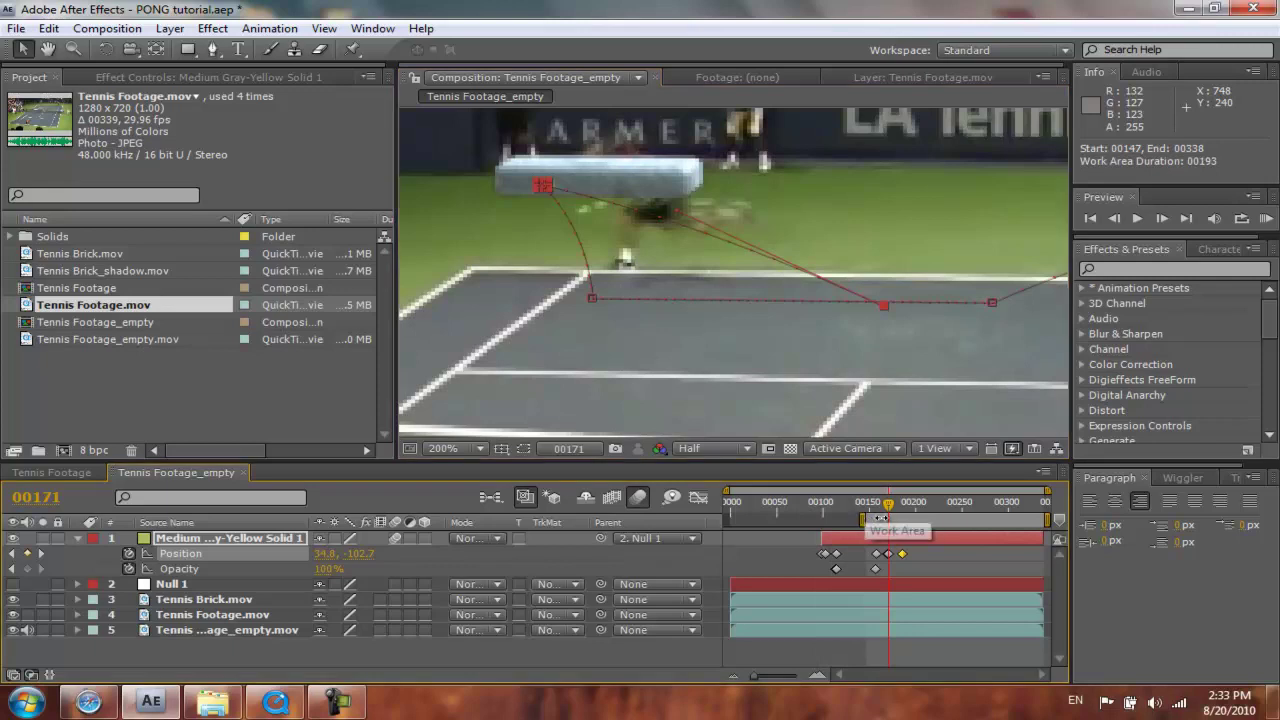
pyautogui.press('z')
pyautogui.keyDown('alt'); pyautogui.click(704, 299); pyautogui.keyUp('alt')
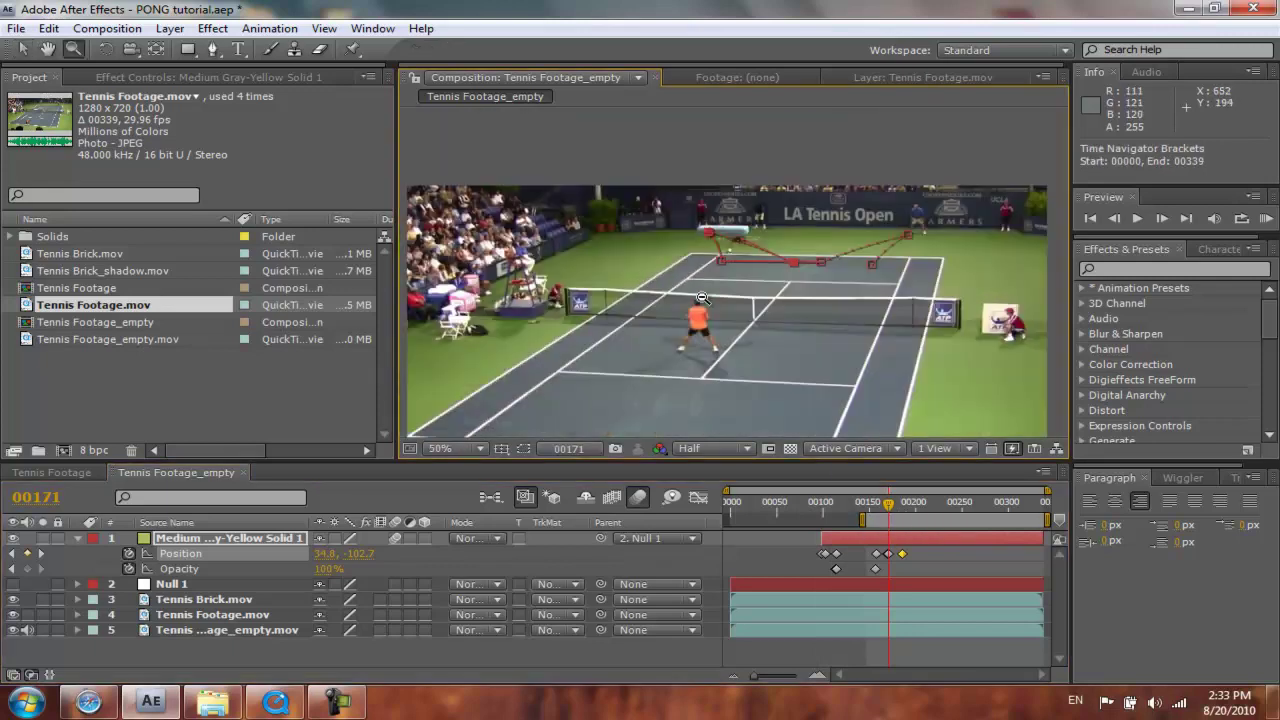
pyautogui.click(1267, 218)
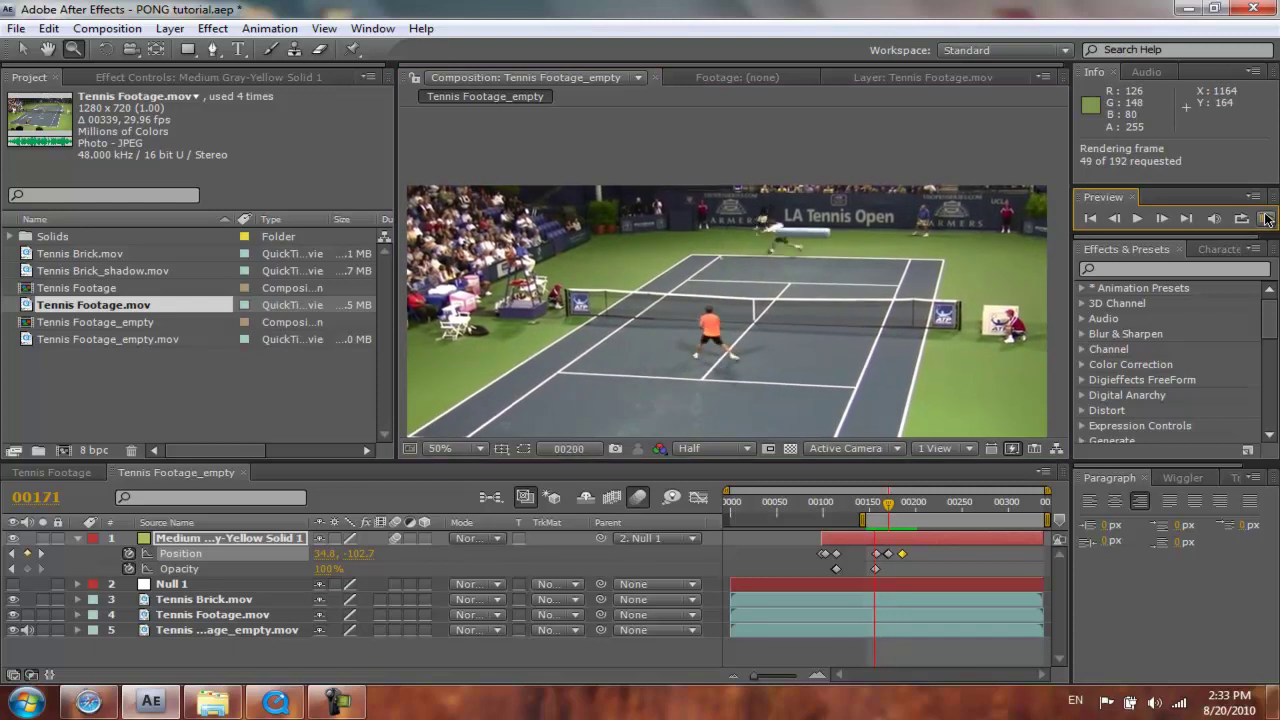
pyautogui.click(401, 478)
pyautogui.click(13, 614)
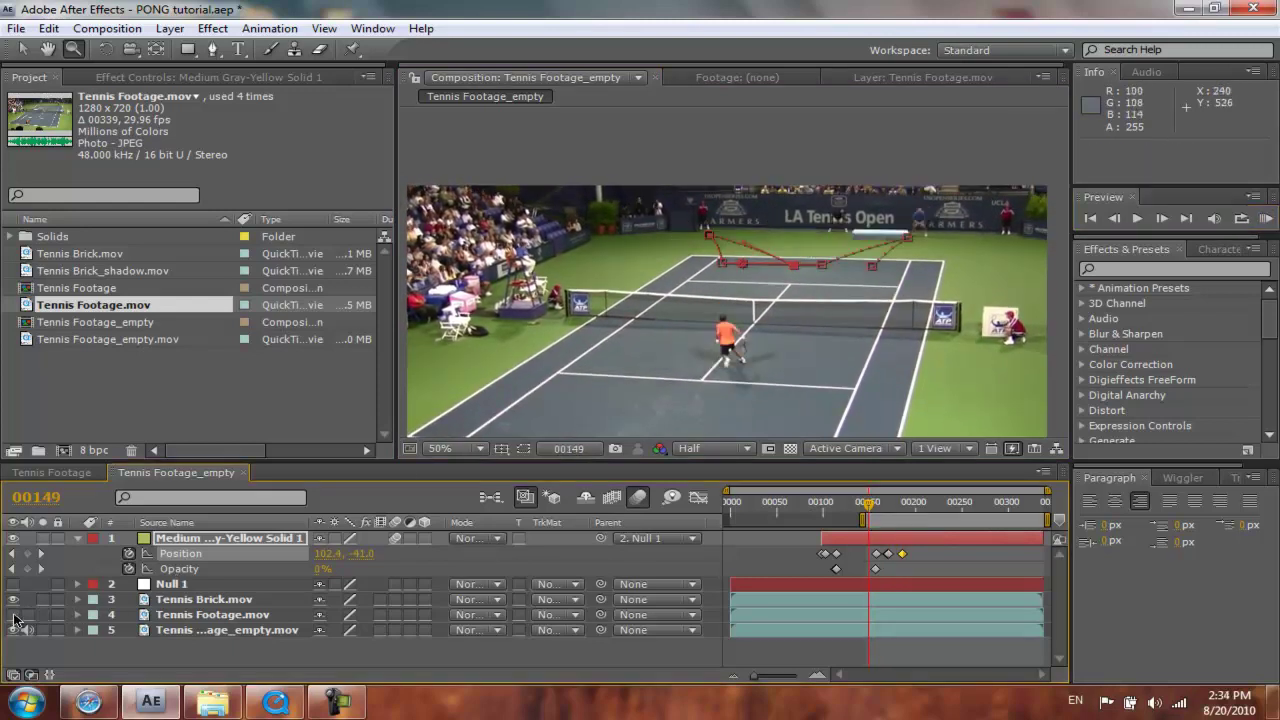
pyautogui.click(1265, 218)
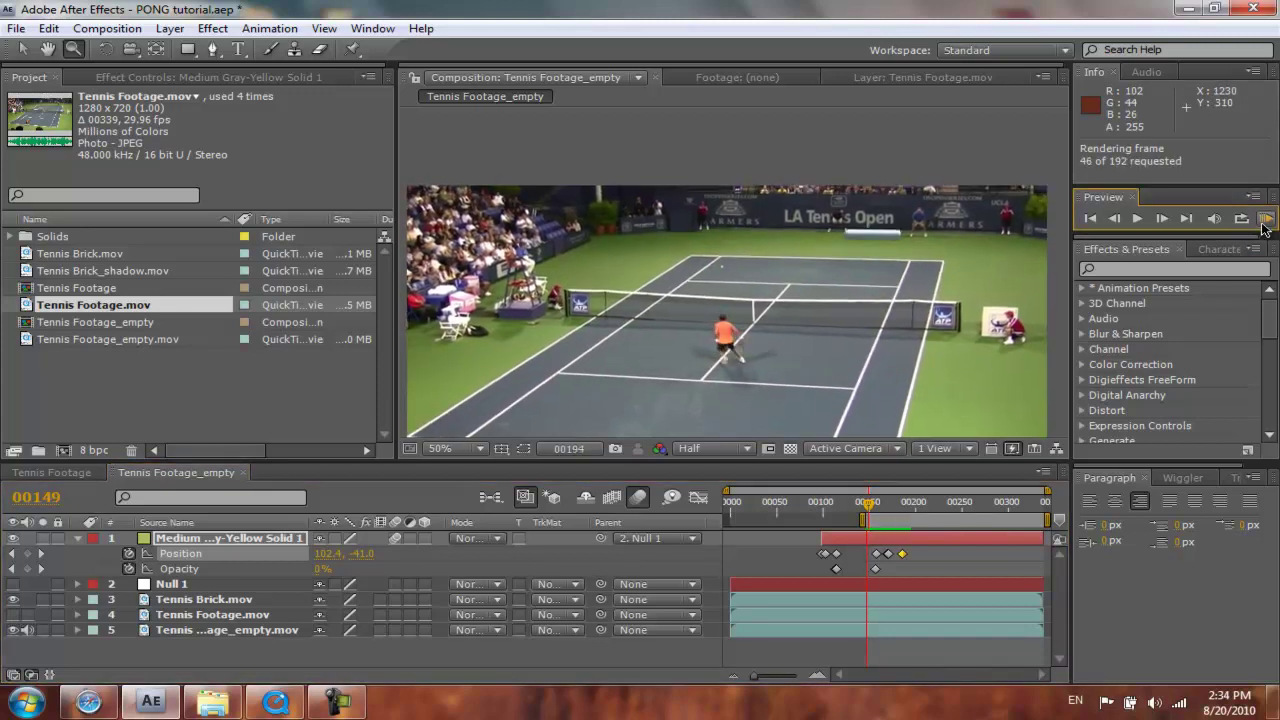
pyautogui.click(1264, 220)
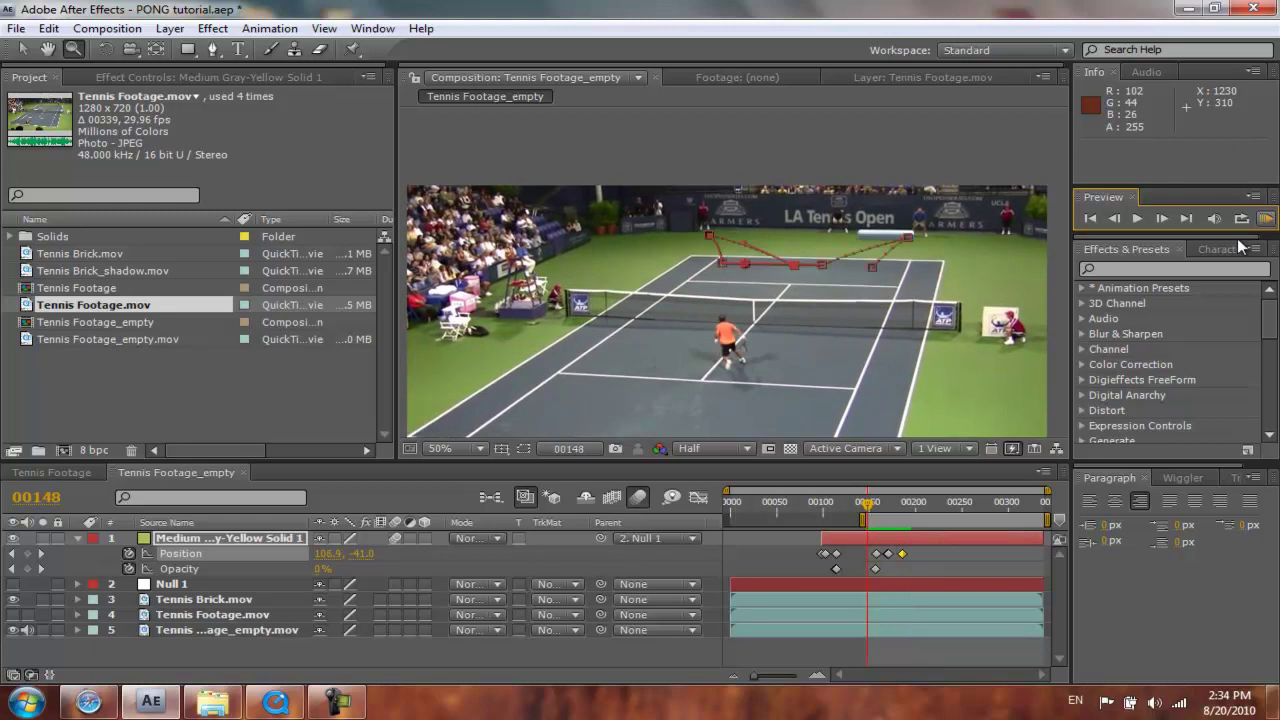
# At the frame-186 keyframe, key the ball's Opacity at 0%.
pyautogui.click(40, 556)
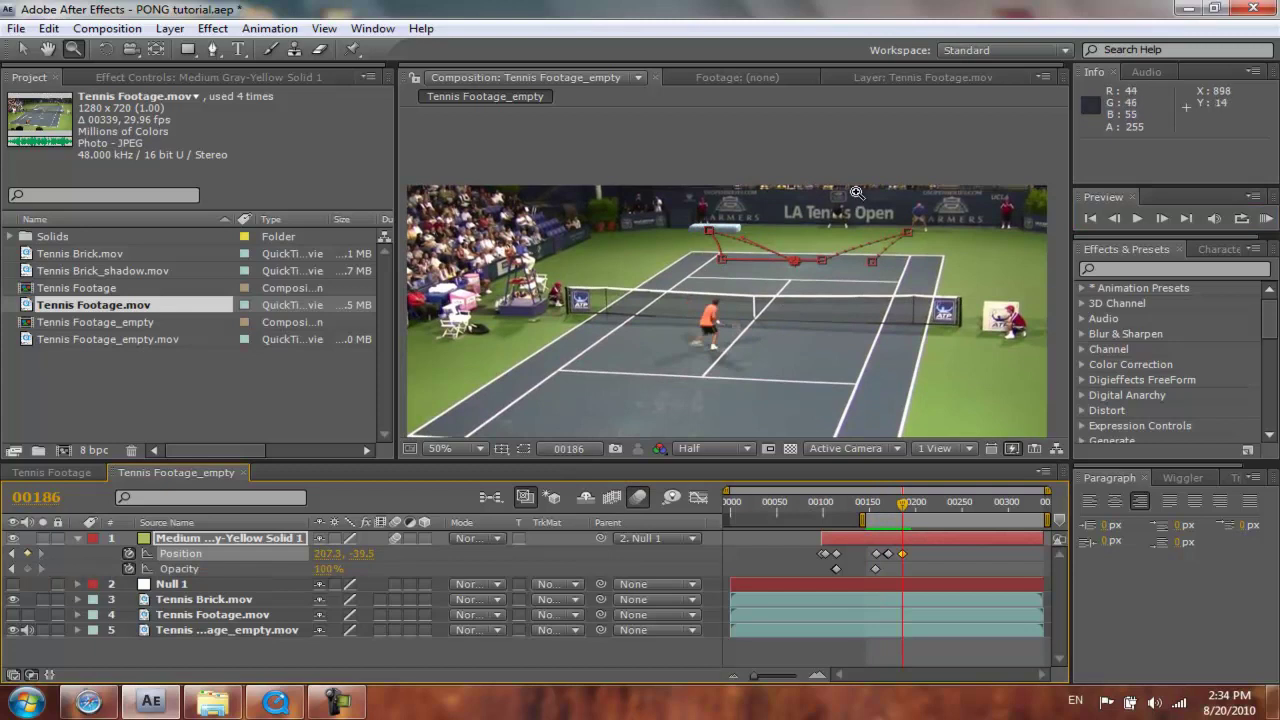
pyautogui.scroll(5, 826, 262)
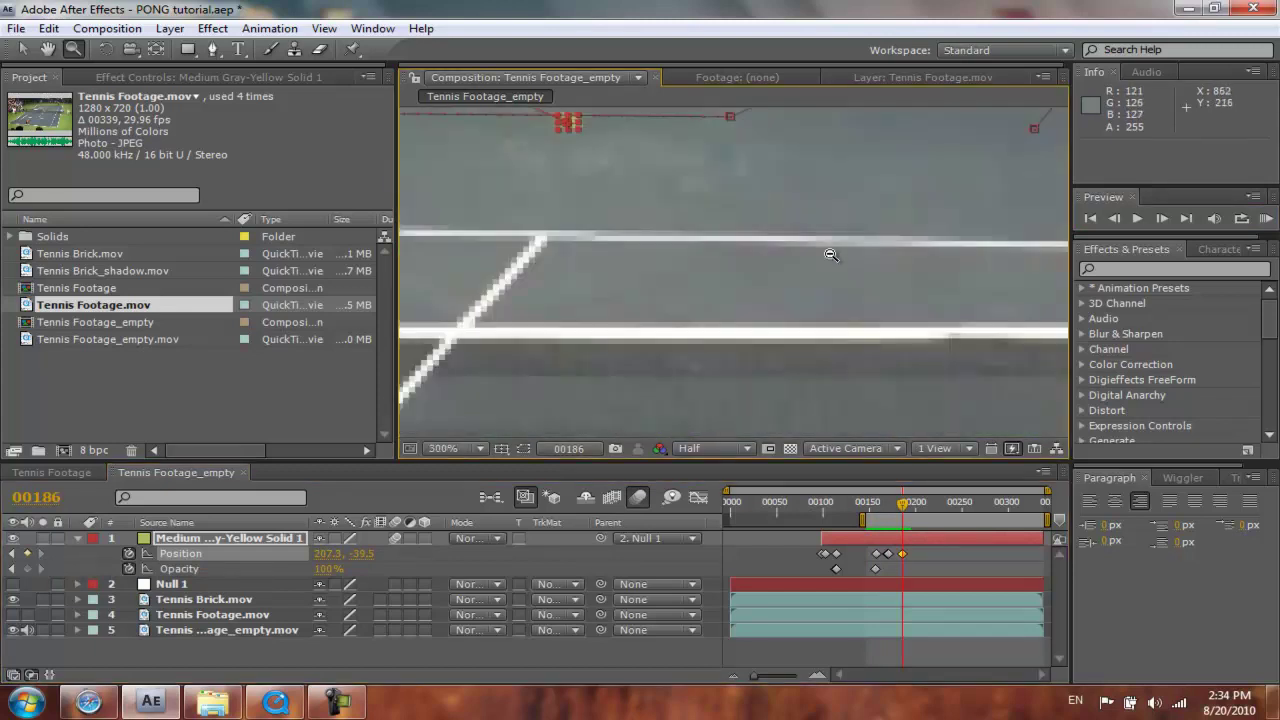
pyautogui.scroll(-4, 830, 255)
pyautogui.scroll(3, 697, 230)
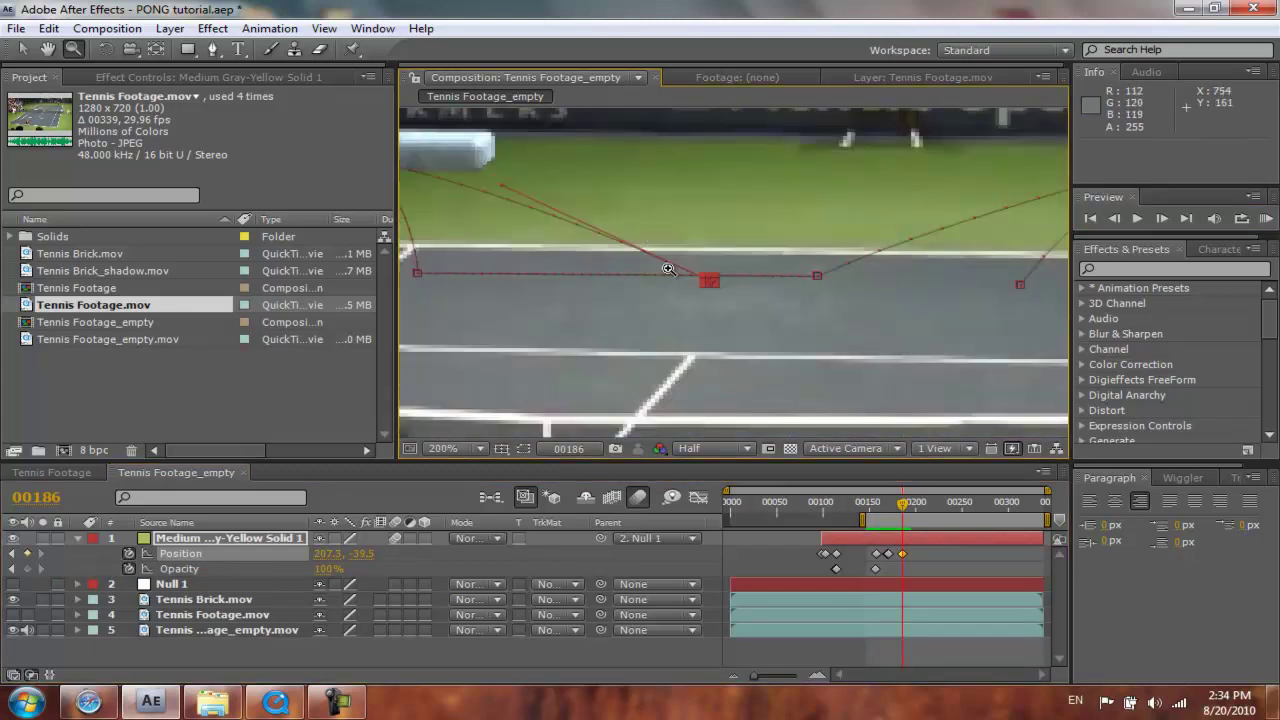
pyautogui.click(668, 269)
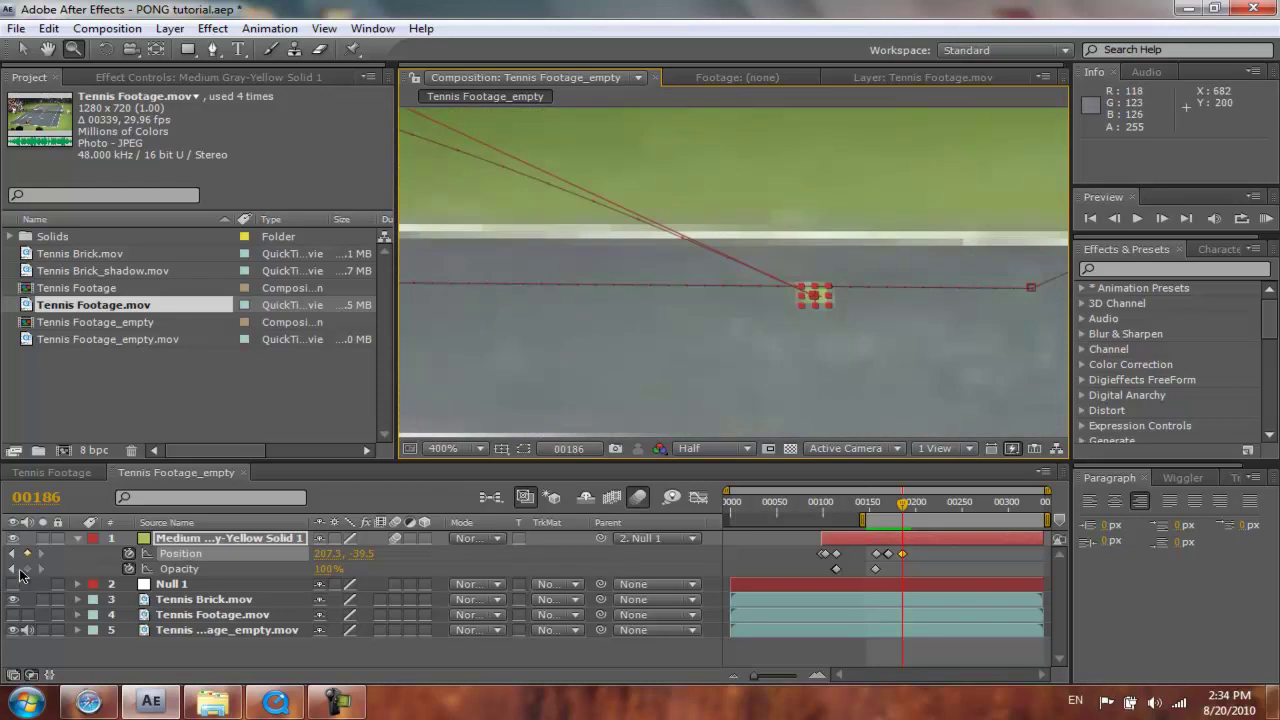
pyautogui.click(27, 568)
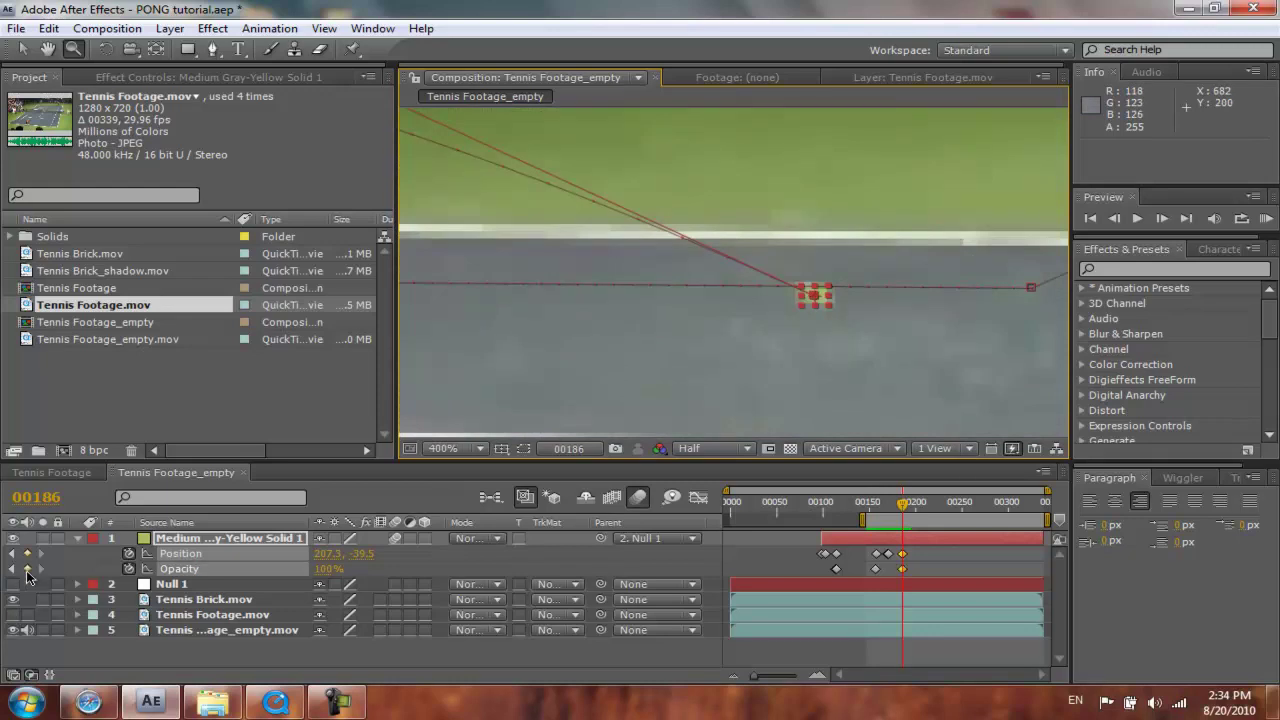
pyautogui.click(327, 571)
pyautogui.write('0')
pyautogui.press('Return')
# Key the ball's Opacity at 100% one frame earlier, at frame 185.
pyautogui.press('pageup')
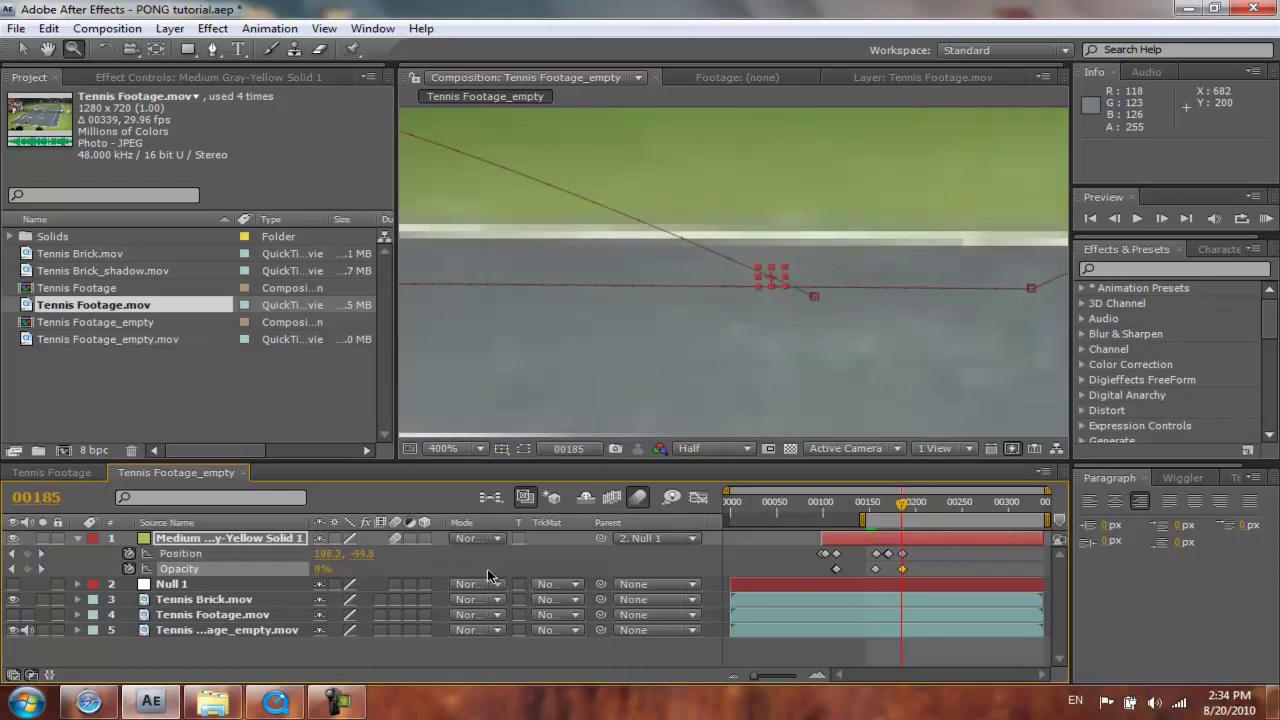
pyautogui.click(320, 569)
pyautogui.write('100')
pyautogui.press('Return')
# Zoom out to 50%, move the work-area start to frame 106, and preview the animation.
pyautogui.press('/')
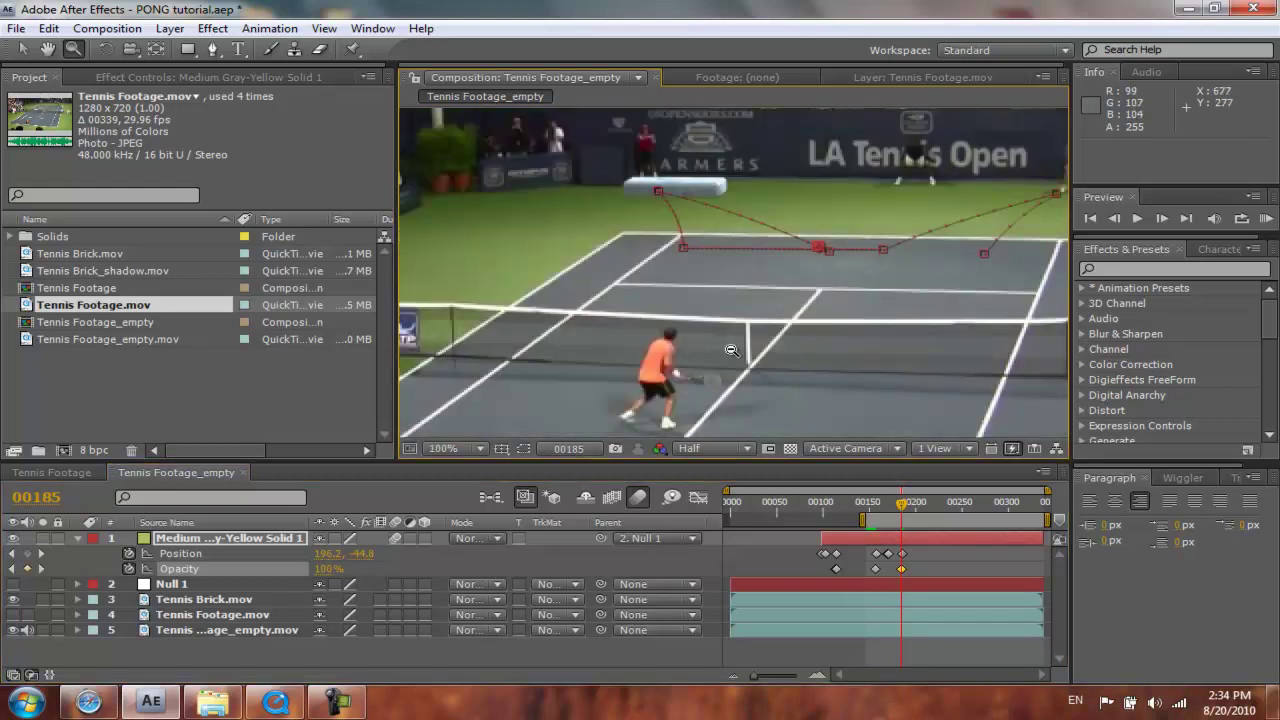
pyautogui.press('h')
pyautogui.moveTo(758, 347); pyautogui.dragTo(679, 323)
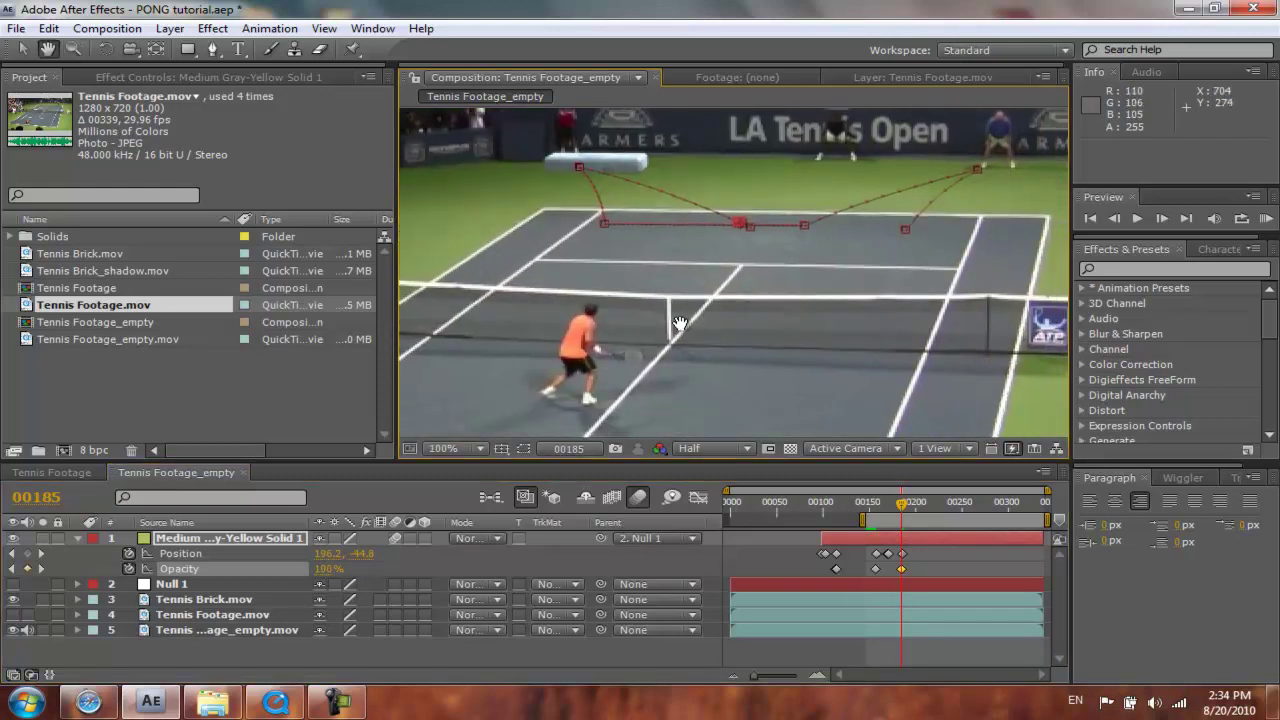
pyautogui.press('z')
pyautogui.keyDown('alt'); pyautogui.click(680, 324); pyautogui.keyUp('alt')
pyautogui.moveTo(866, 518); pyautogui.dragTo(824, 518)
pyautogui.click(1263, 220)
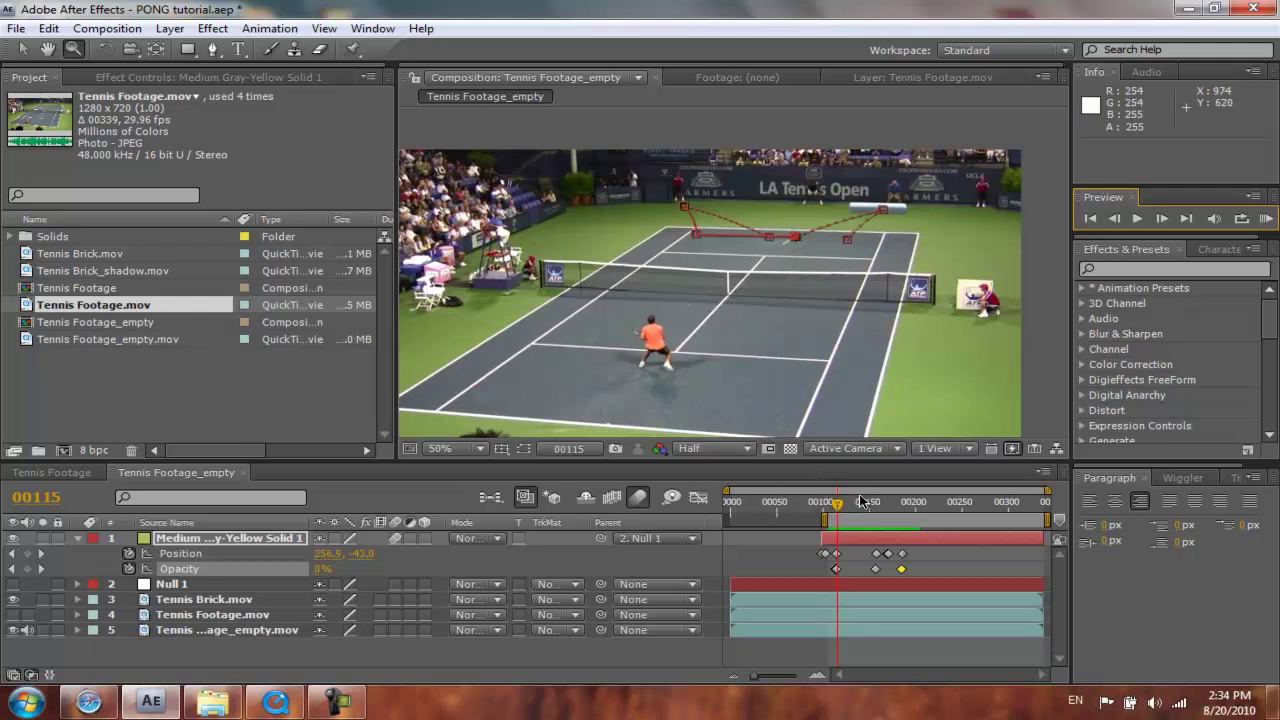
# Go to frame 163, zoom in on the brick, and show the viewer at full resolution.
pyautogui.moveTo(837, 503); pyautogui.dragTo(881, 503)
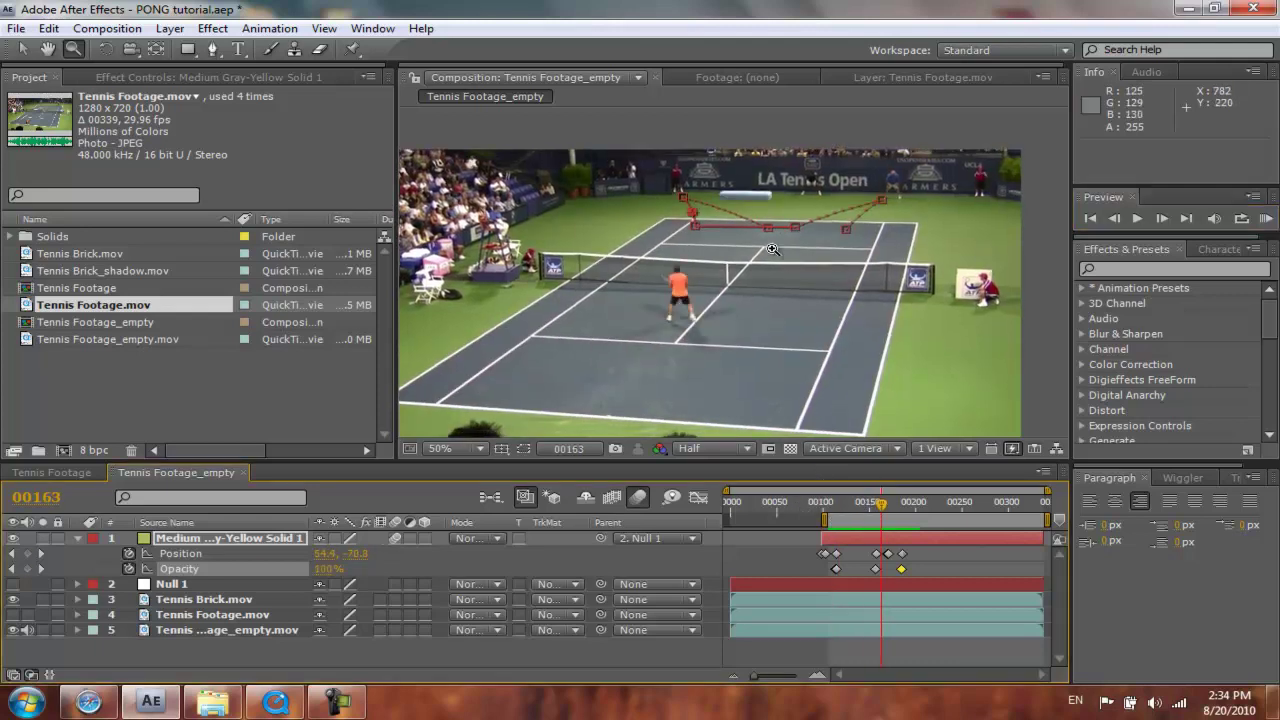
pyautogui.click(746, 185)
pyautogui.click(737, 269)
pyautogui.click(774, 300)
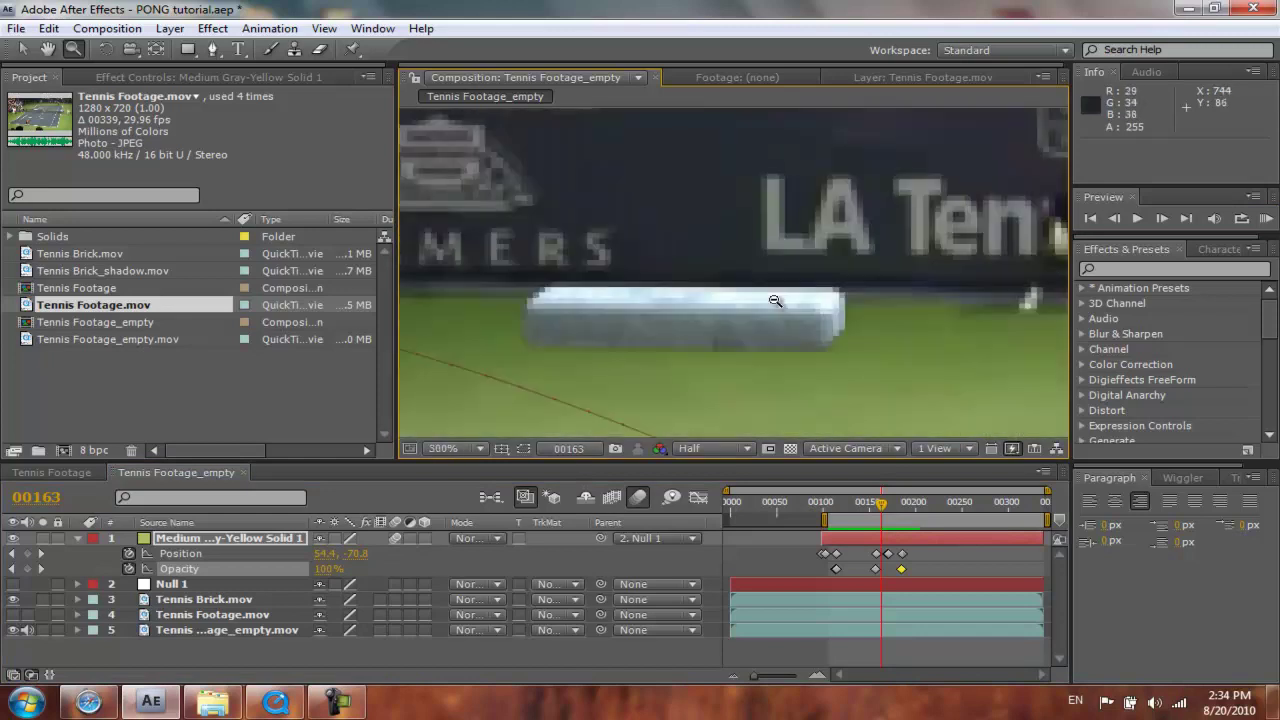
pyautogui.click(695, 447)
pyautogui.click(710, 492)
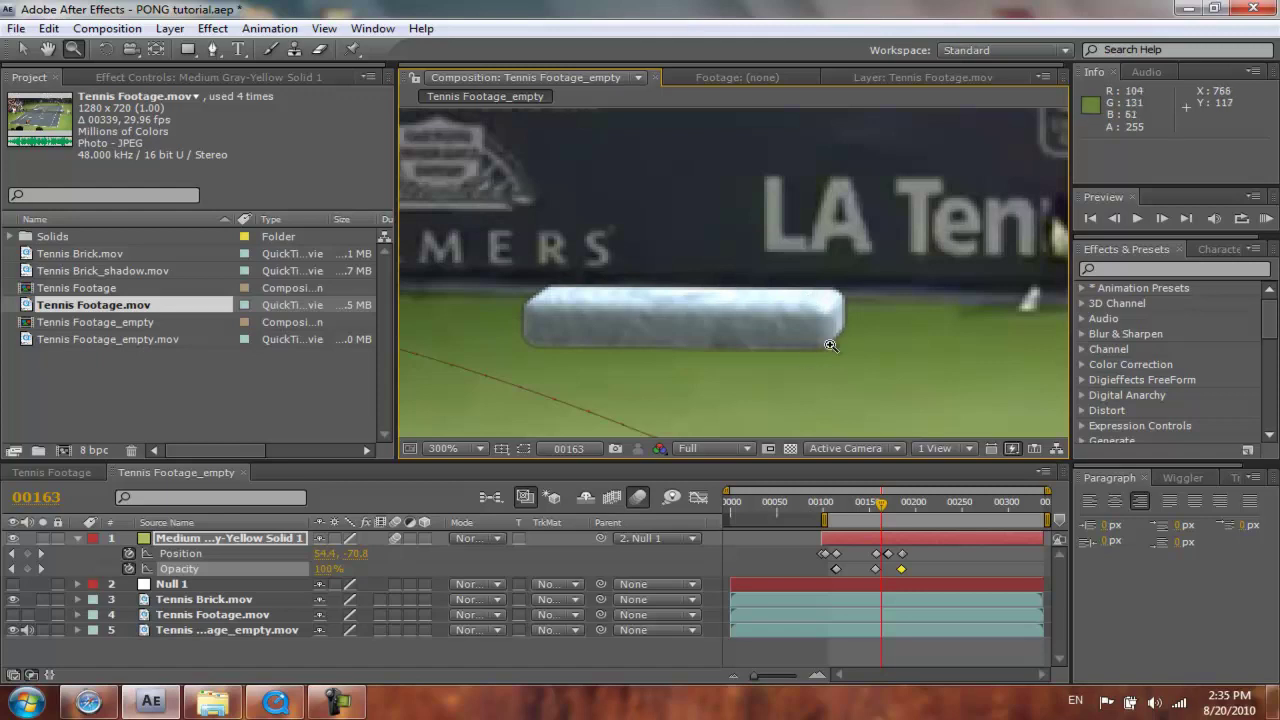
# Apply Roughen Edges to Tennis Brick.mov with Border 1.70 and Edge Sharpness 0.00.
pyautogui.click(1168, 265)
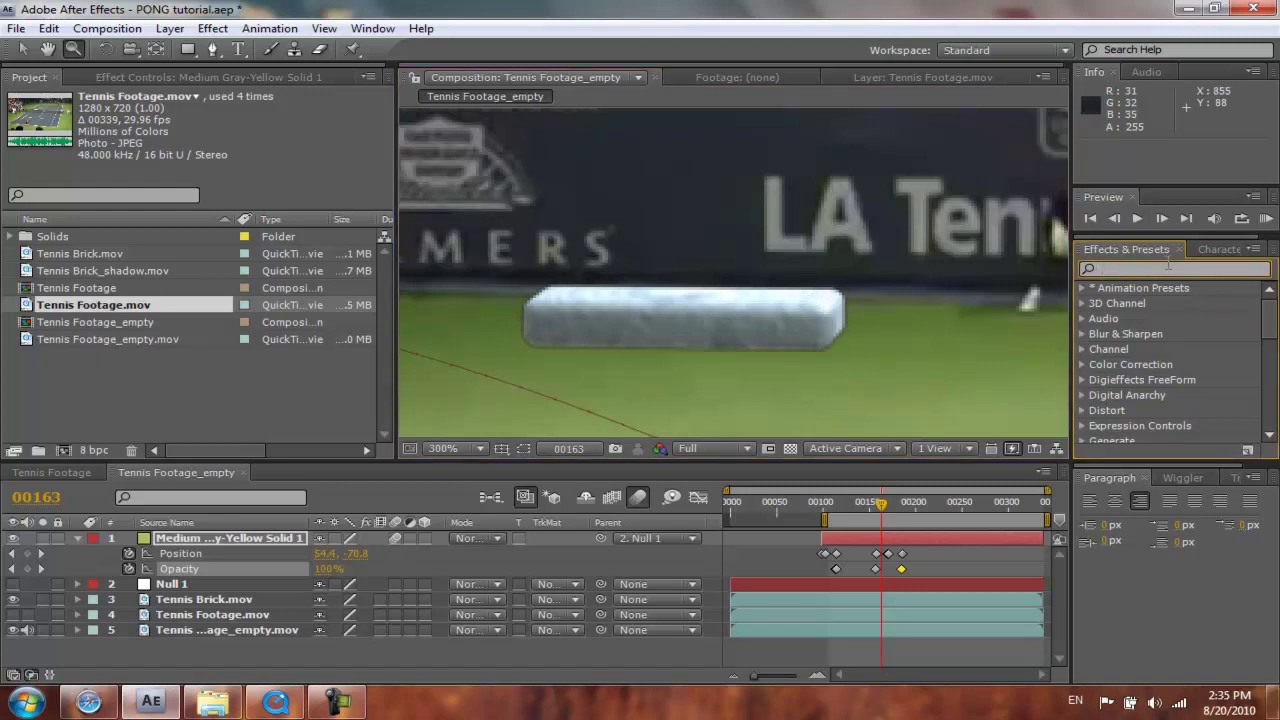
pyautogui.write('edges')
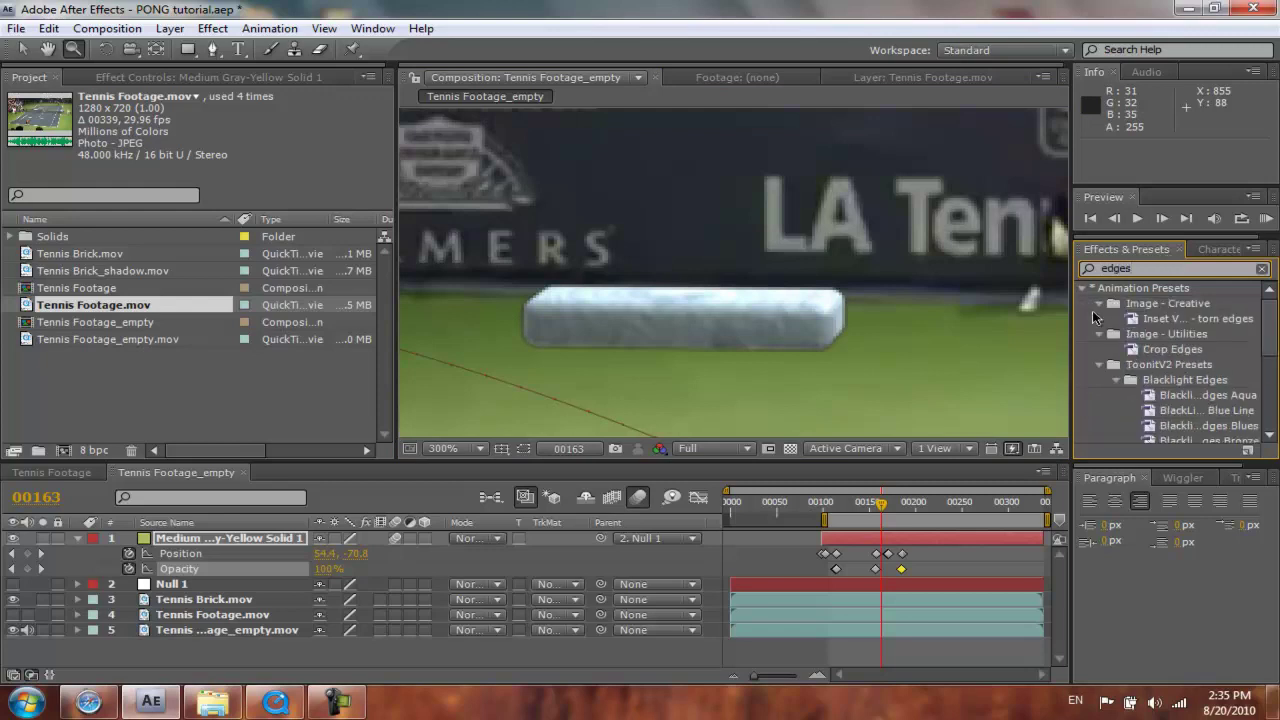
pyautogui.click(1081, 287)
pyautogui.moveTo(1155, 392); pyautogui.dragTo(232, 603)
pyautogui.press('v')
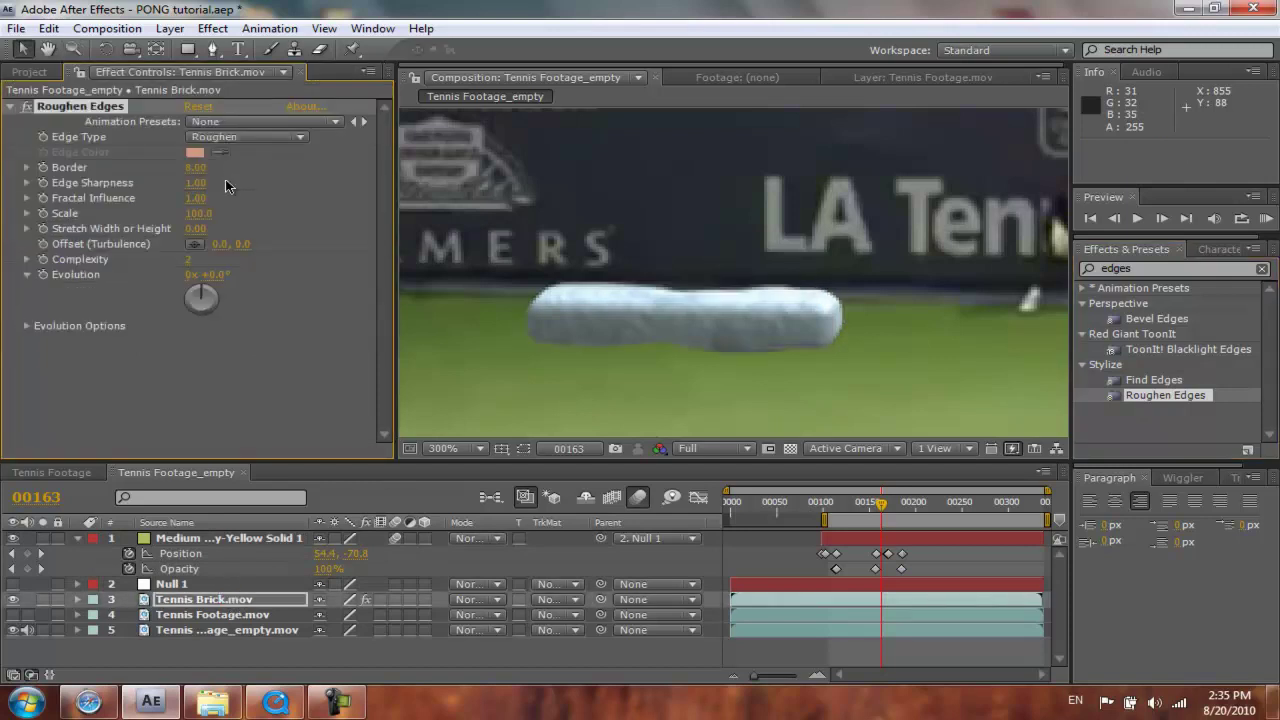
pyautogui.moveTo(200, 175); pyautogui.dragTo(130, 177)
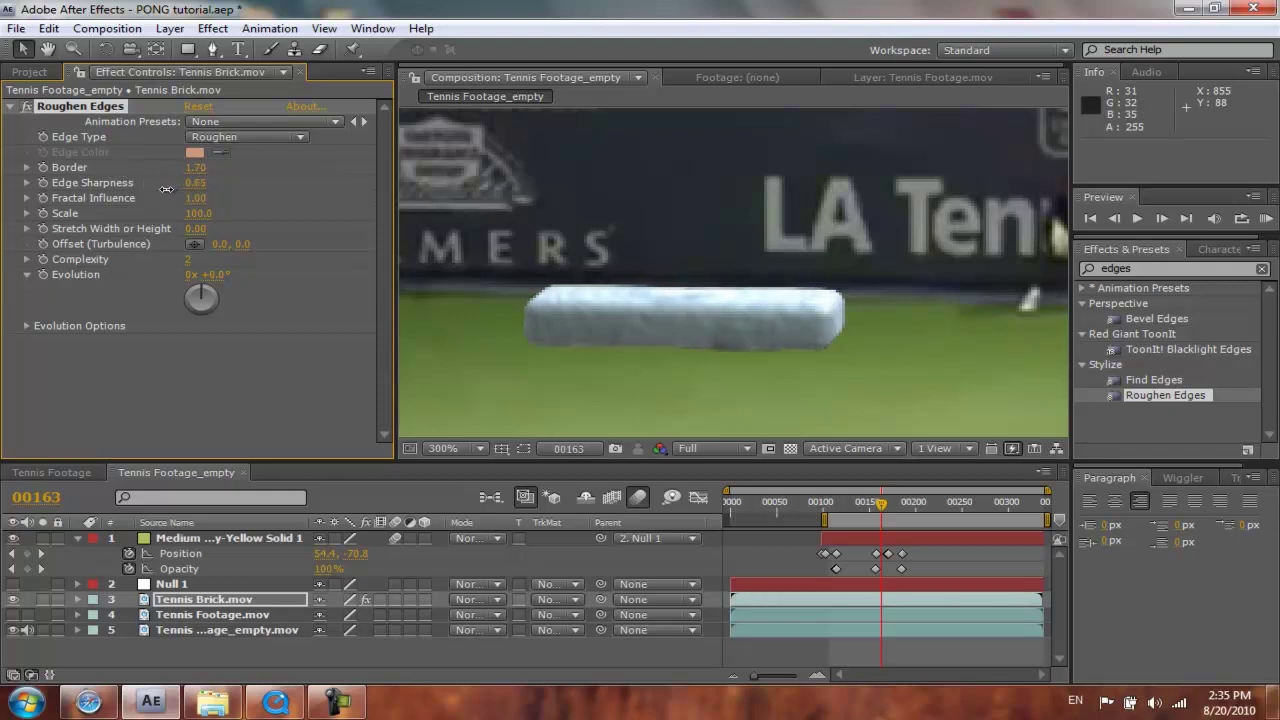
pyautogui.moveTo(163, 190); pyautogui.dragTo(95, 200)
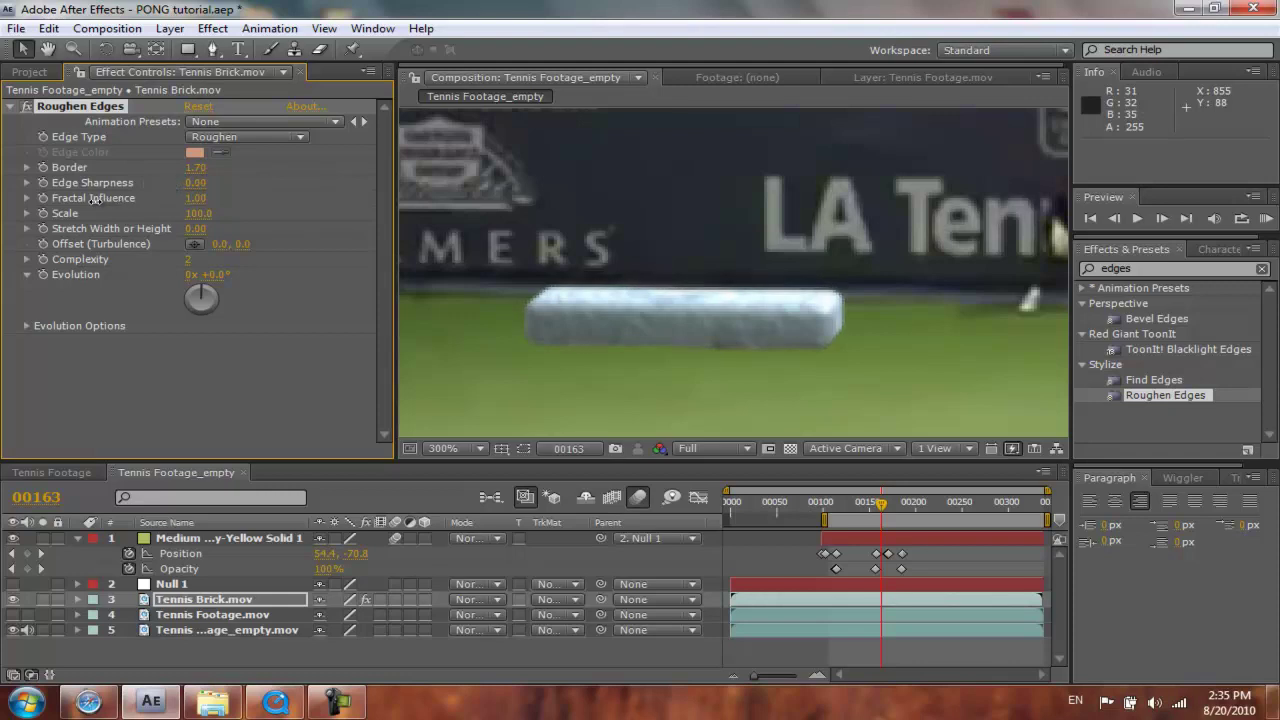
# Zoom and pan the view back out to show the whole court at 50%.
pyautogui.press('z')
pyautogui.keyDown('alt'); pyautogui.click(555, 314); pyautogui.keyUp('alt')
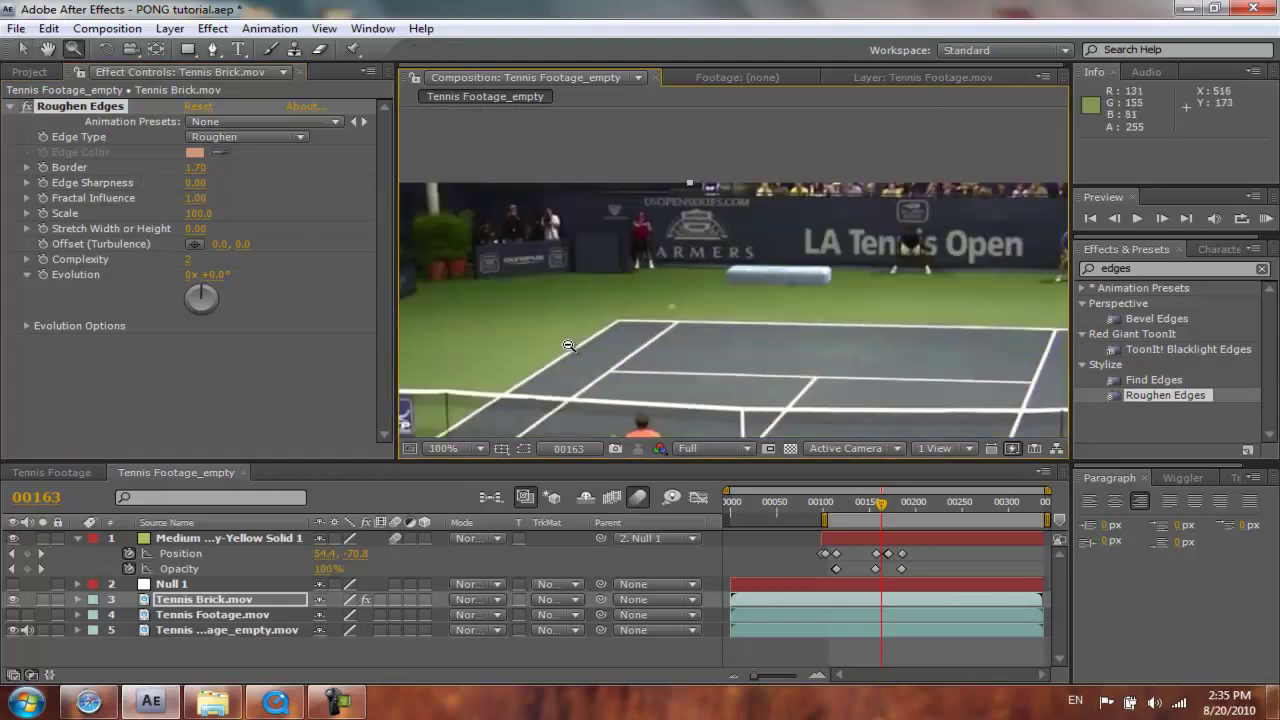
pyautogui.keyDown('alt'); pyautogui.click(619, 374); pyautogui.keyUp('alt')
pyautogui.press('h')
pyautogui.moveTo(790, 358); pyautogui.dragTo(740, 317)
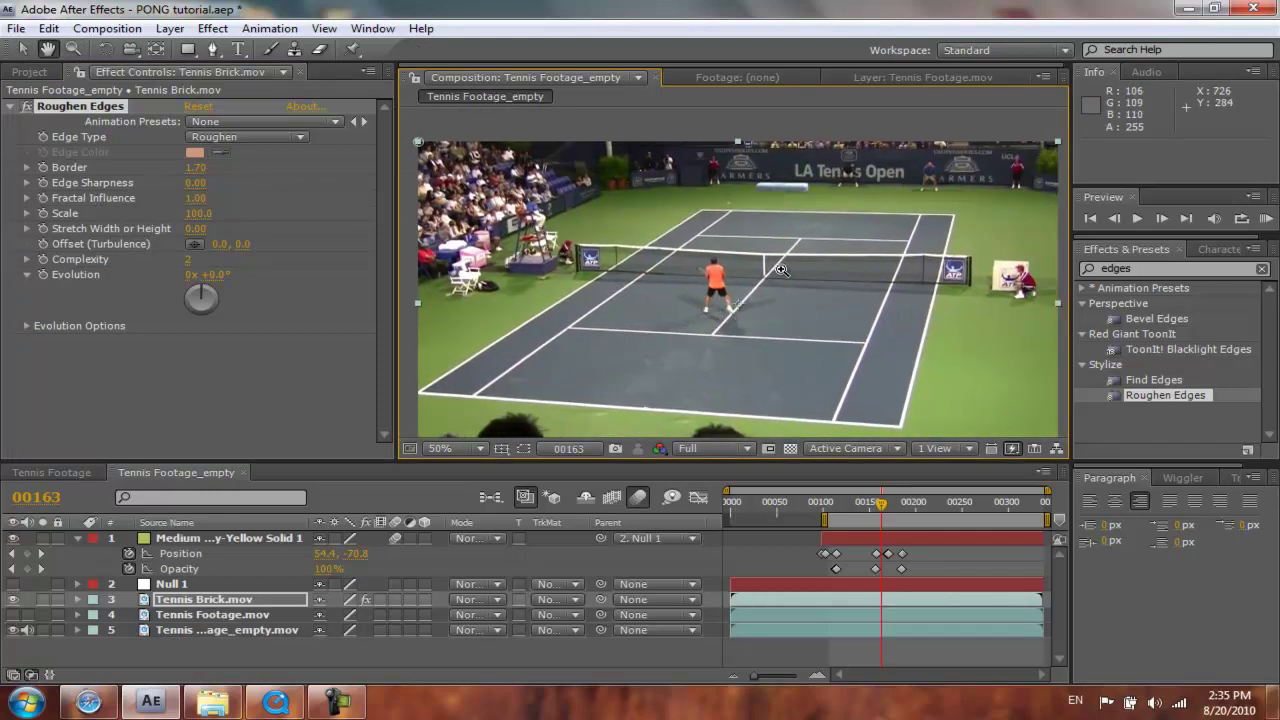
pyautogui.press('z')
pyautogui.keyDown('alt'); pyautogui.click(778, 271); pyautogui.keyUp('alt')
pyautogui.click(778, 271)
pyautogui.press('h')
pyautogui.moveTo(656, 258); pyautogui.dragTo(700, 232)
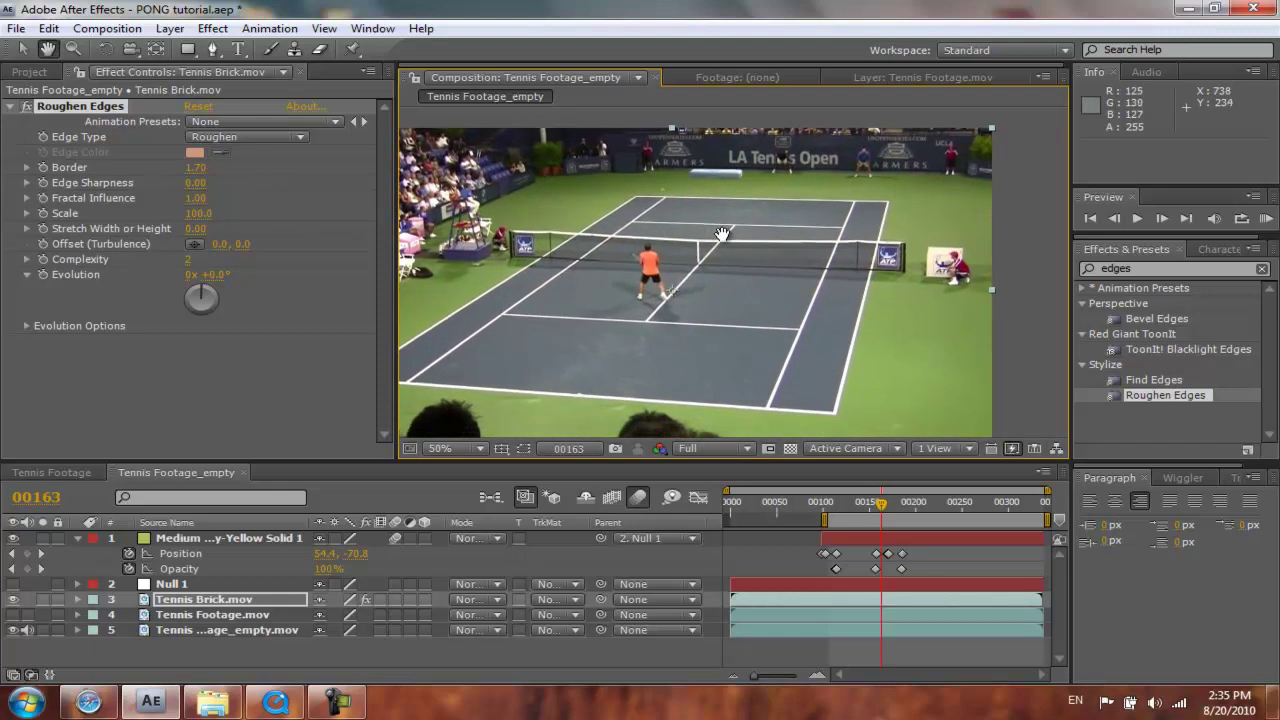
pyautogui.press('v')
pyautogui.click(1150, 269)
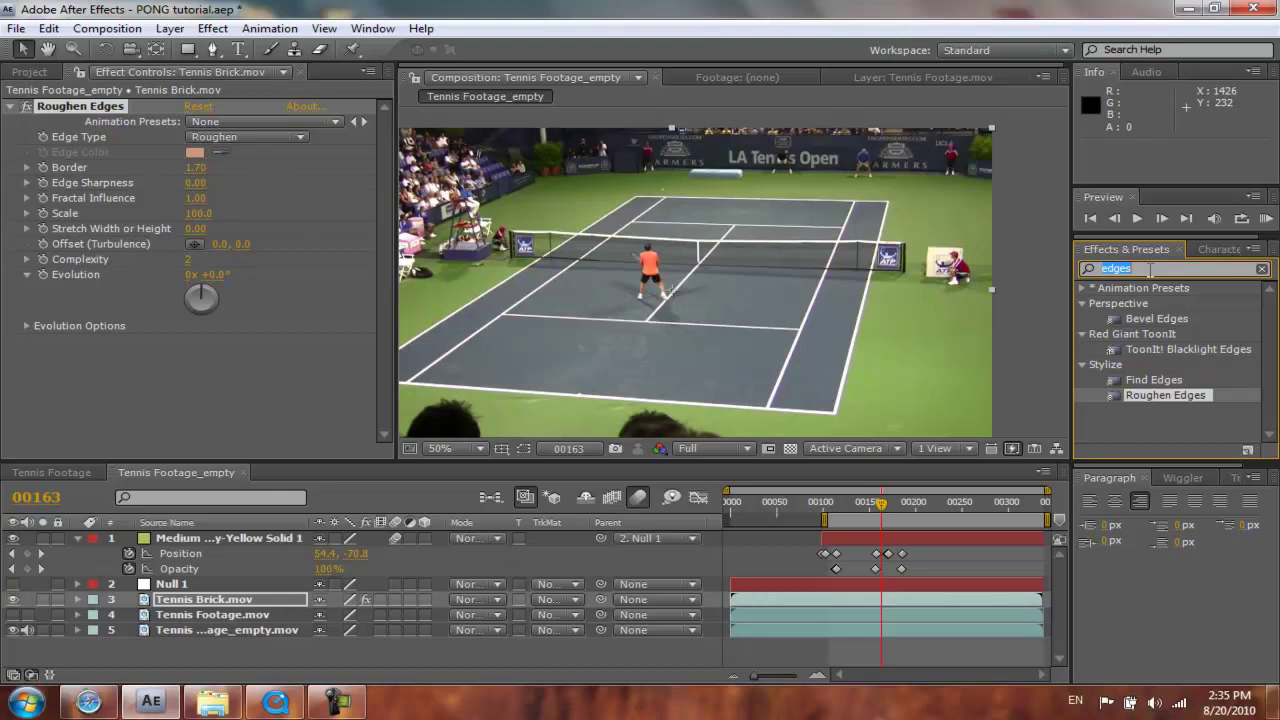
# Search 'mosaic', apply Mosaic to Tennis Brick.mov, and set 459 horizontal and 451 vertical blocks.
pyautogui.write('m')
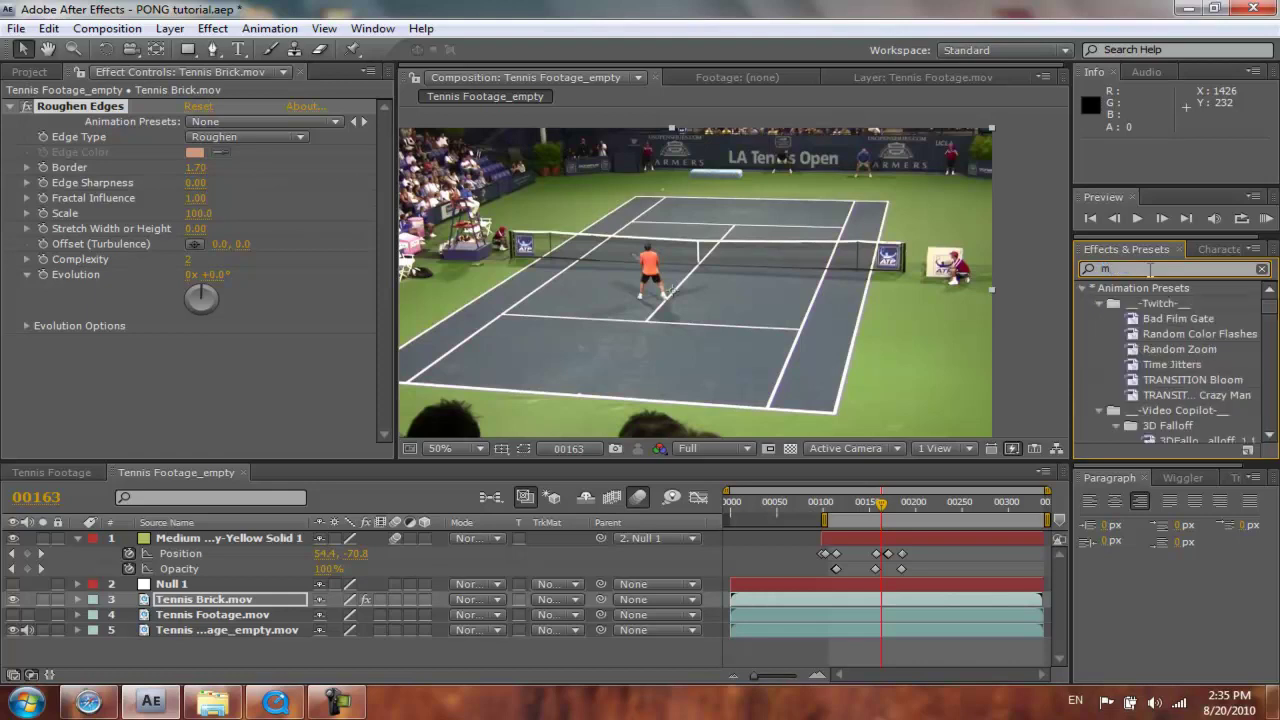
pyautogui.write('i')
pyautogui.press('BackSpace')
pyautogui.write('osa')
pyautogui.moveTo(1143, 360); pyautogui.dragTo(252, 599)
pyautogui.moveTo(189, 371); pyautogui.dragTo(331, 379)
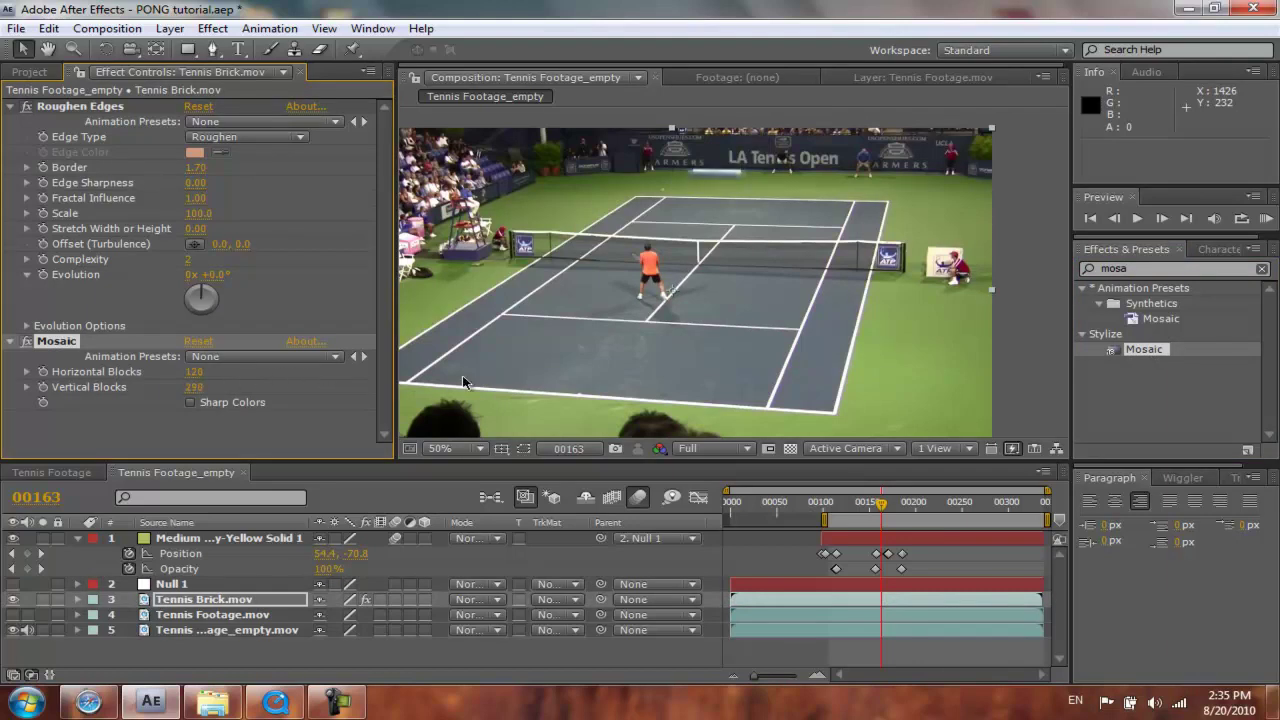
pyautogui.moveTo(193, 371); pyautogui.dragTo(243, 374)
pyautogui.moveTo(320, 375); pyautogui.dragTo(527, 369)
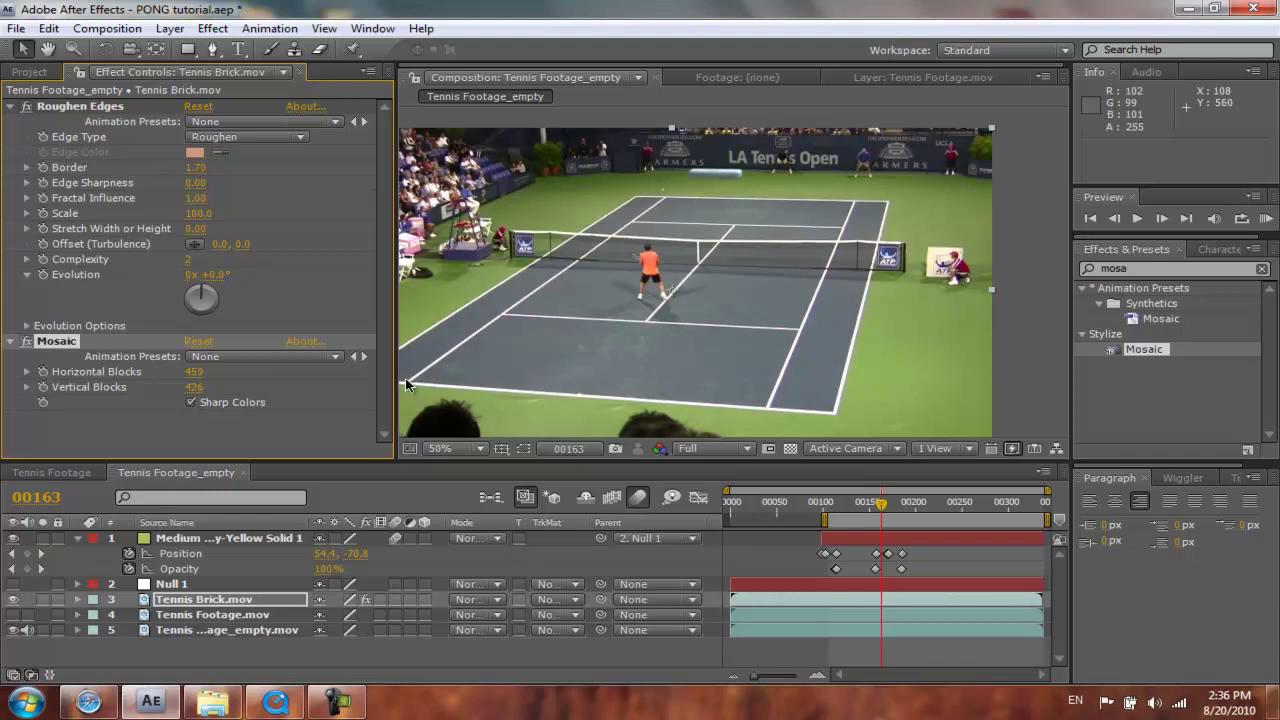
pyautogui.moveTo(195, 387); pyautogui.dragTo(221, 387)
# Search 'fast blur' in Effects & Presets and apply Fast Blur to Tennis Brick.mov.
pyautogui.doubleClick(1140, 267)
pyautogui.write('blur')
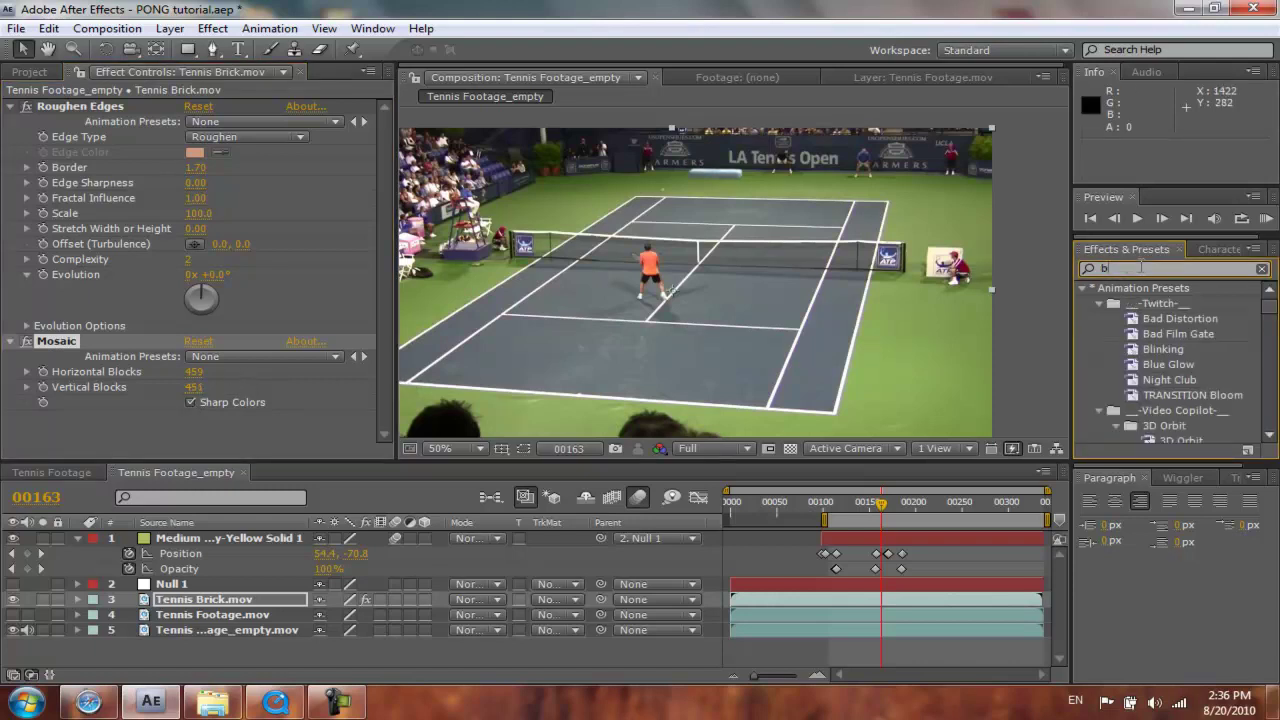
pyautogui.click(1080, 290)
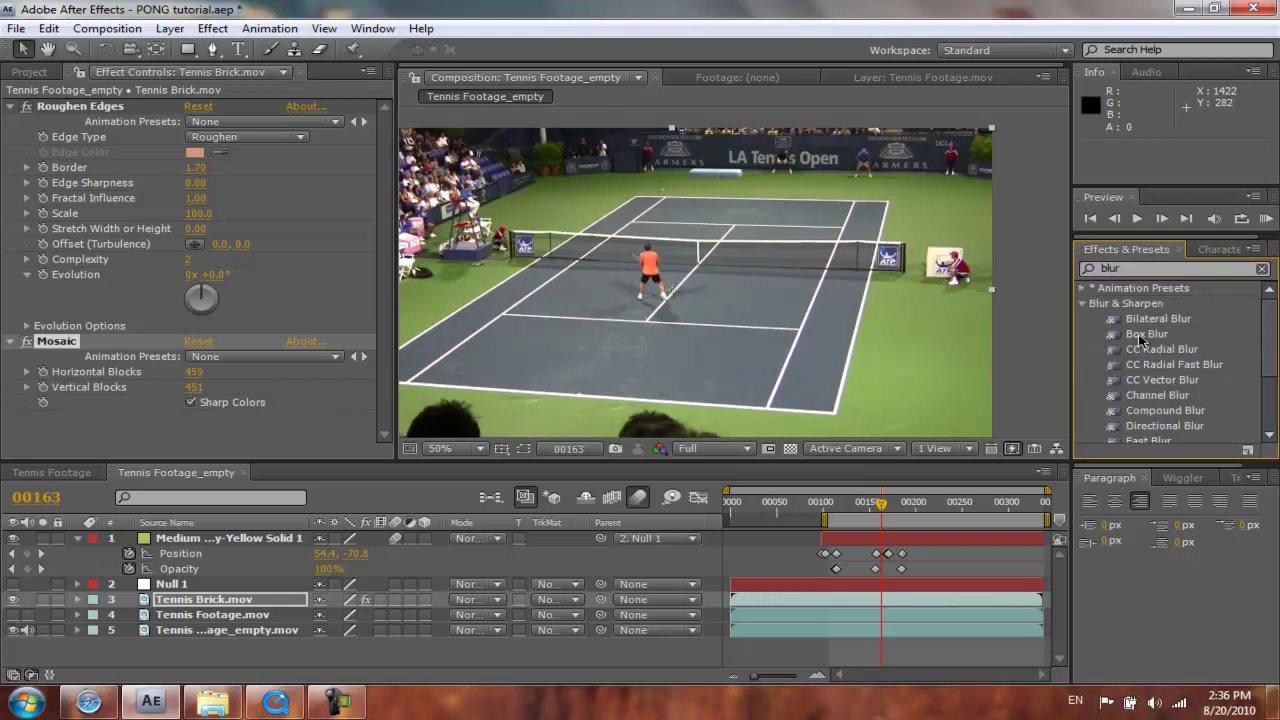
pyautogui.click(1082, 302)
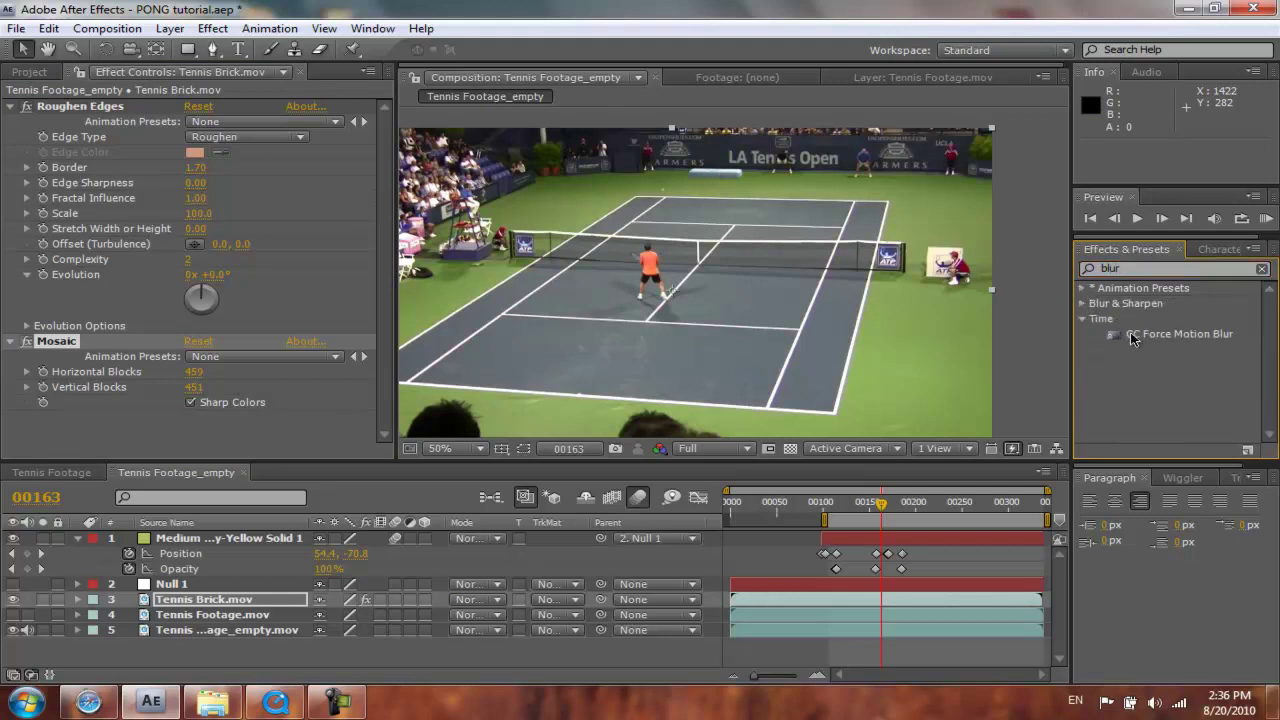
pyautogui.click(1131, 269)
pyautogui.write('fa')
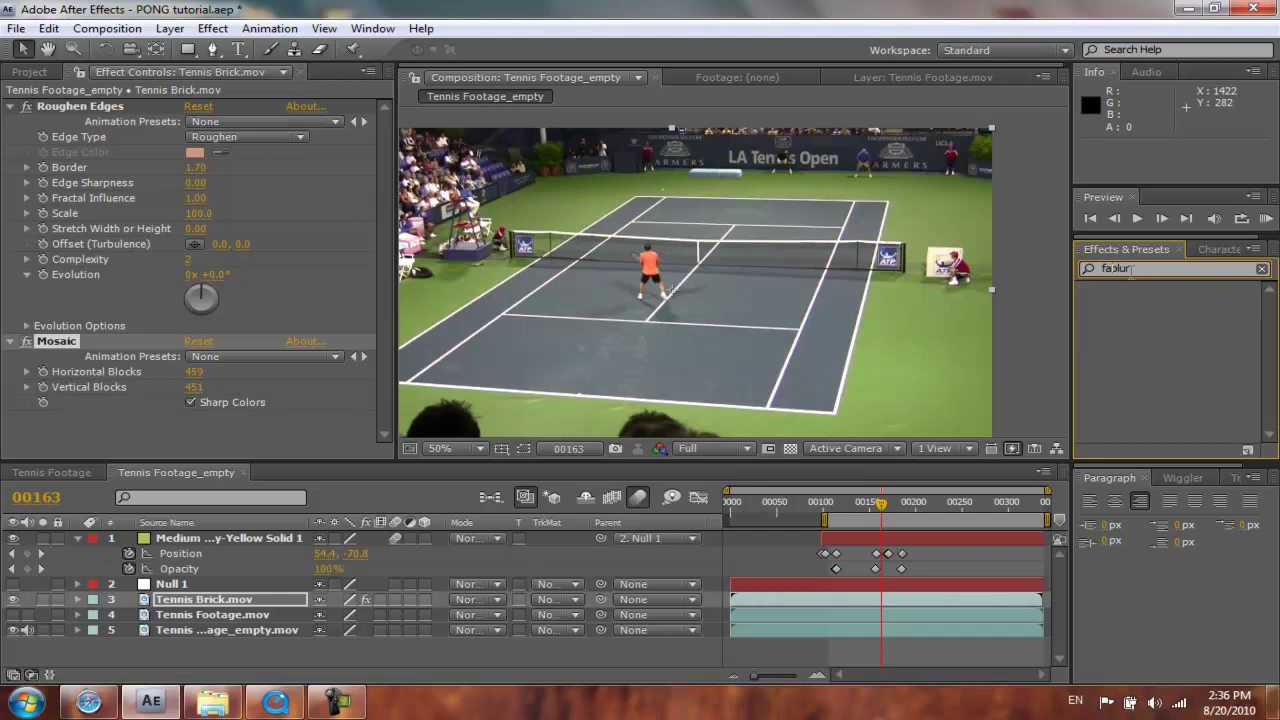
pyautogui.write('st')
pyautogui.moveTo(1145, 318); pyautogui.dragTo(245, 600)
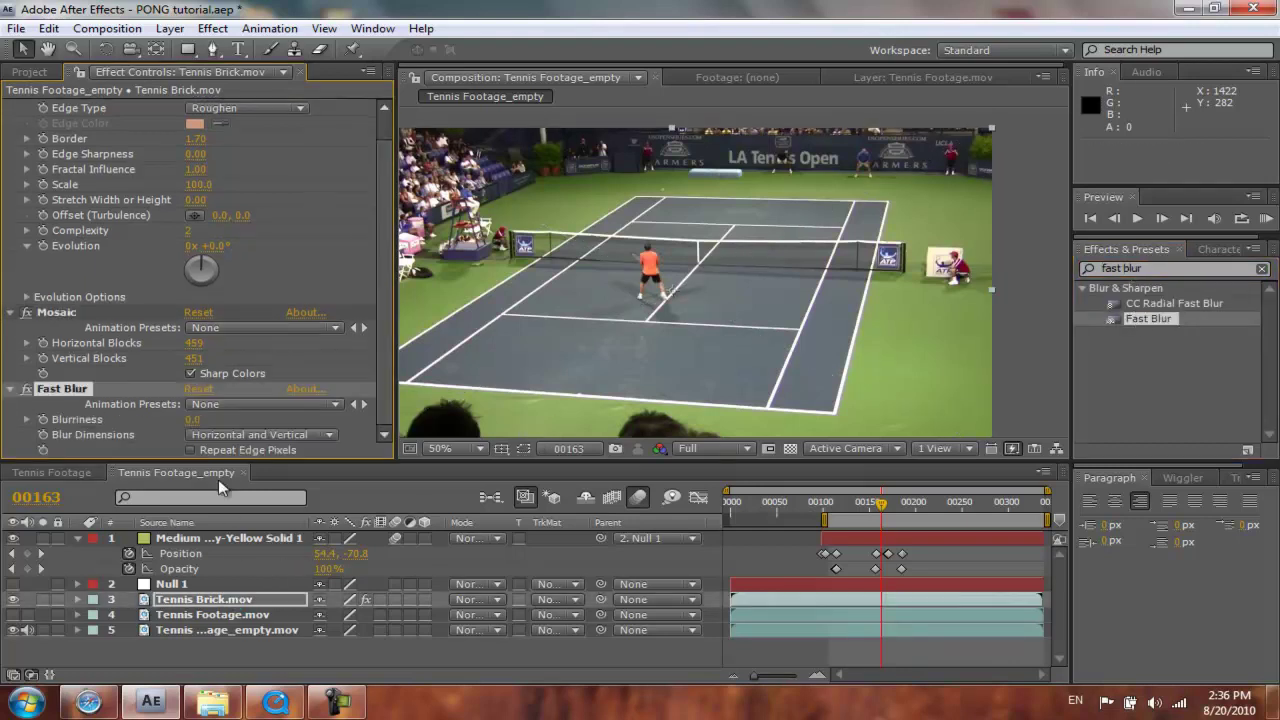
# Set Fast Blur's Blurriness to 1.0, return to frame 0, and save the project.
pyautogui.click(193, 419)
pyautogui.write('2')
pyautogui.press('Return')
pyautogui.click(78, 538)
pyautogui.click(154, 641)
pyautogui.click(192, 419)
pyautogui.press('Return')
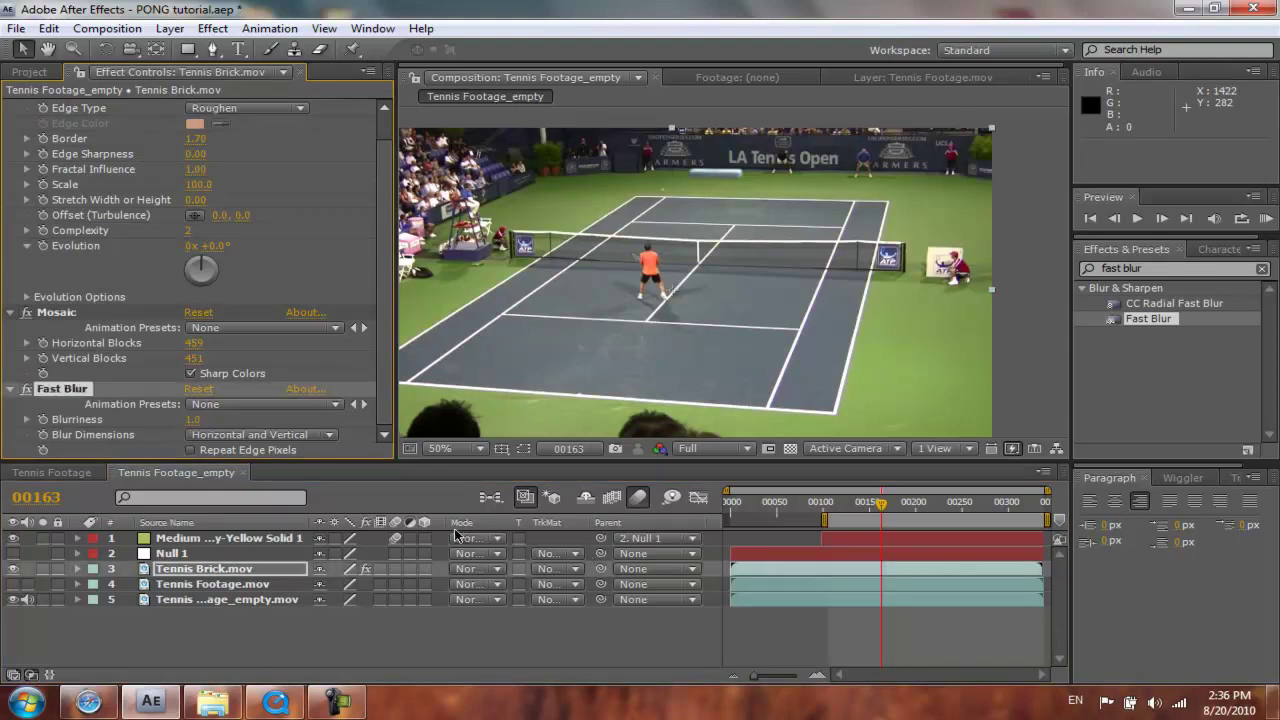
pyautogui.moveTo(884, 503); pyautogui.dragTo(722, 524)
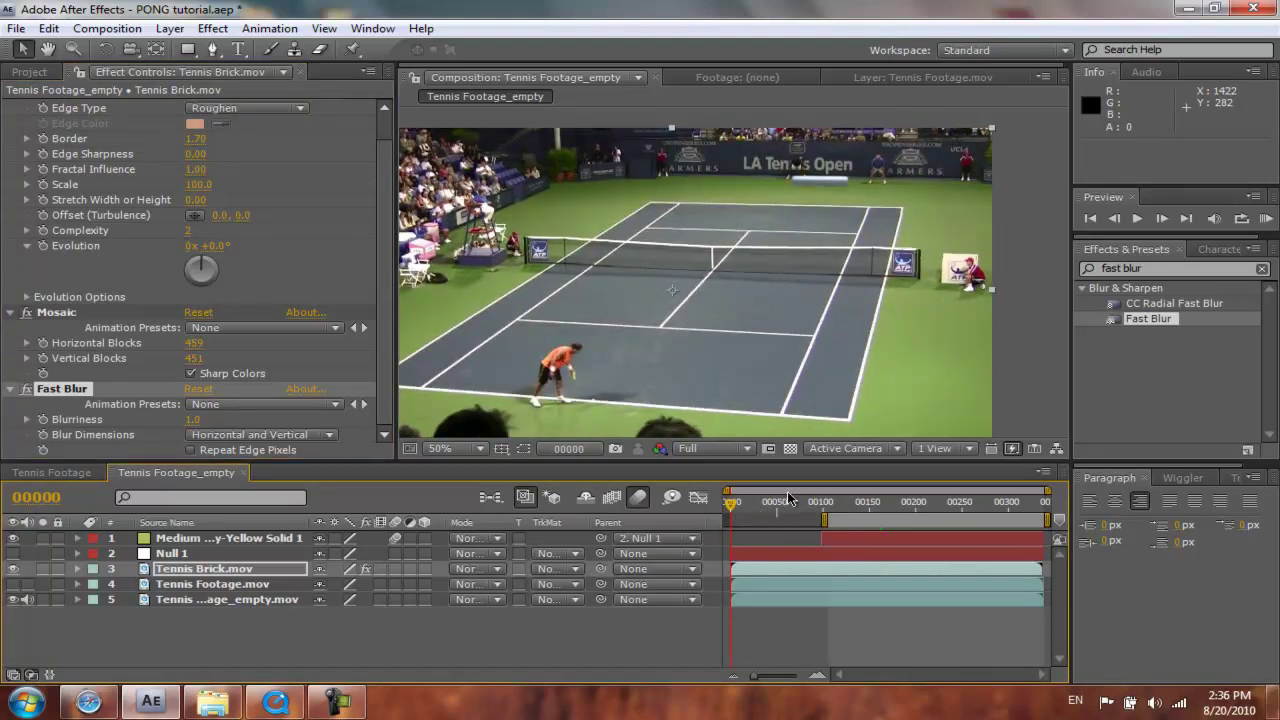
pyautogui.hotkey('ctrl', 's')
# Add a new adjustment layer and apply the Colorista effect to Adjustment Layer 1.
pyautogui.click(210, 30)
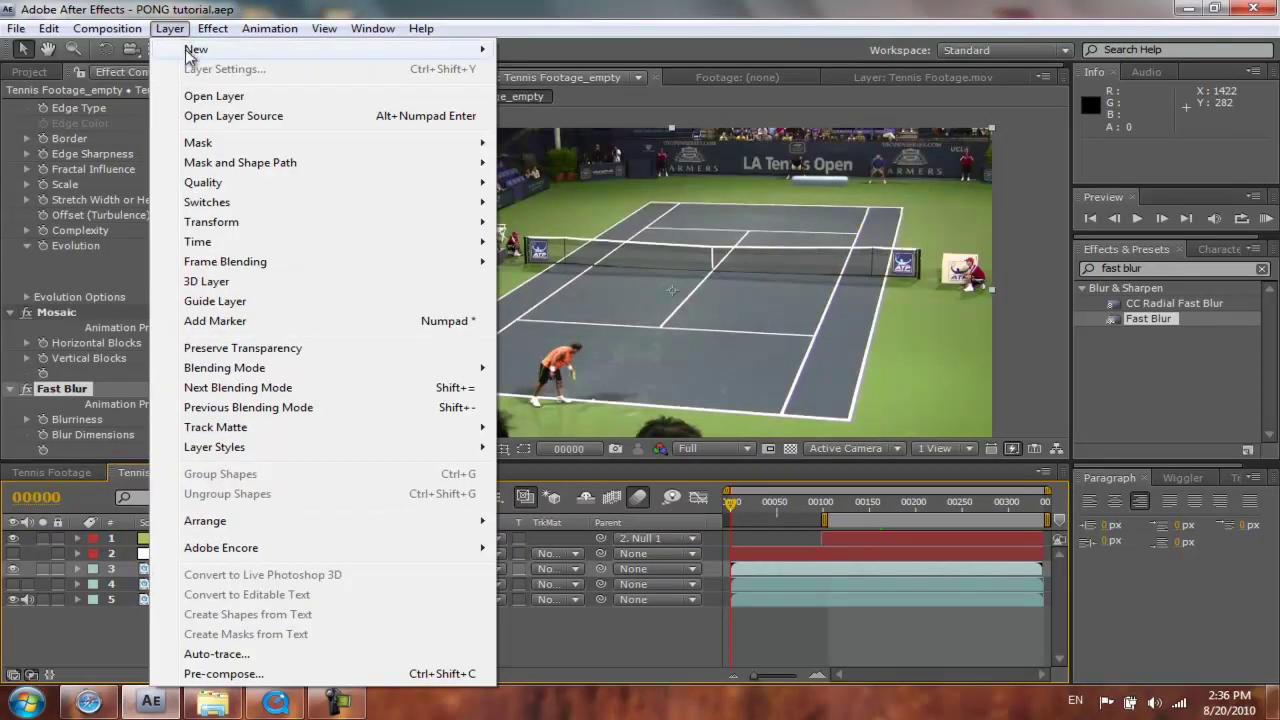
pyautogui.moveTo(197, 54)
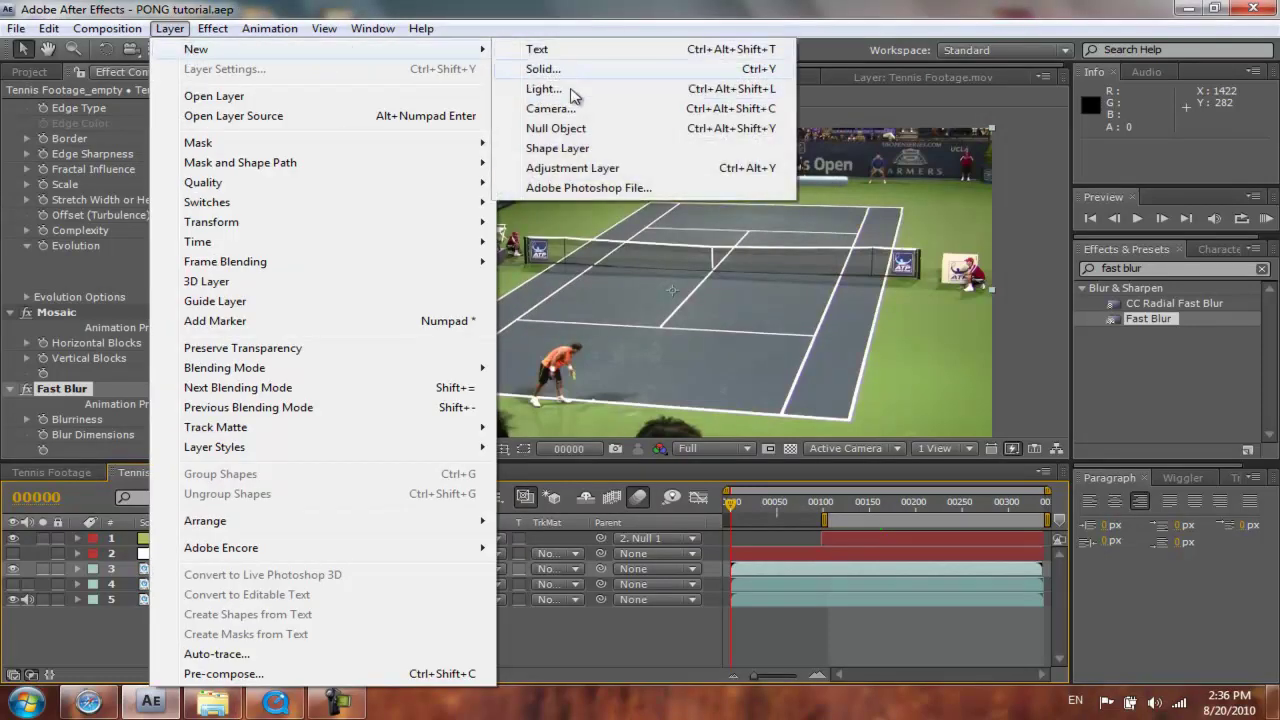
pyautogui.click(573, 167)
pyautogui.click(1166, 267)
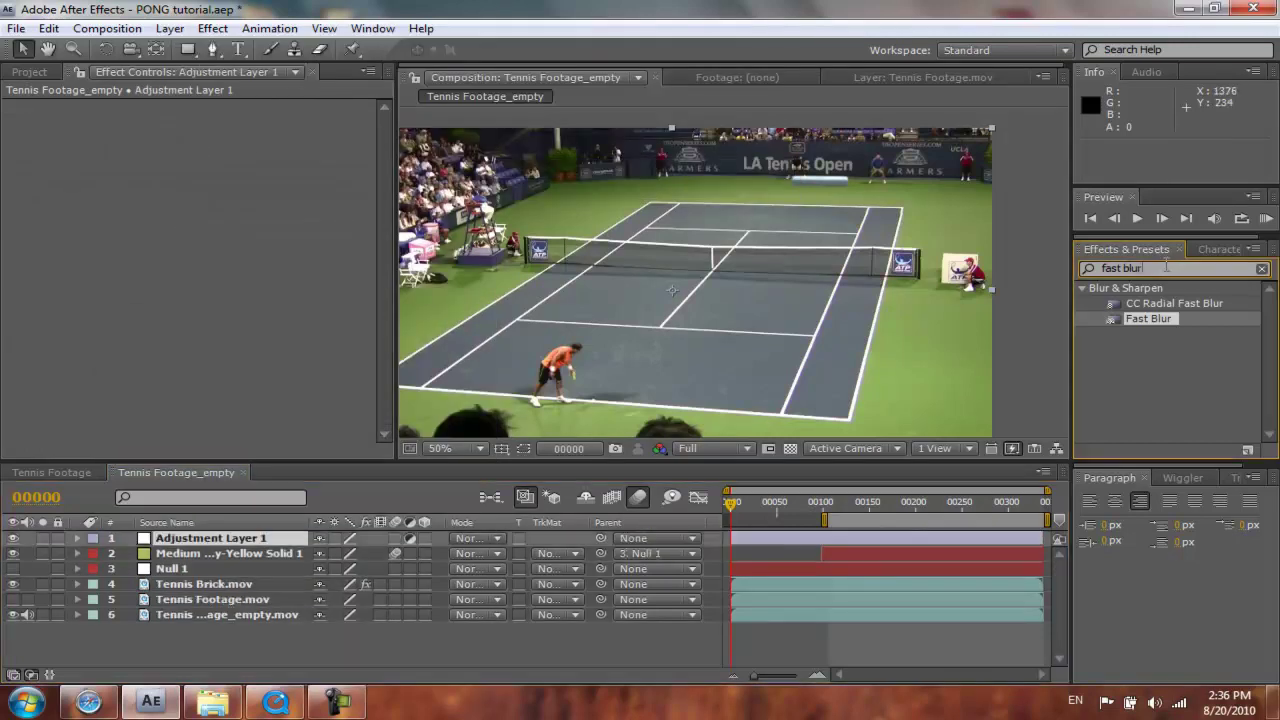
pyautogui.doubleClick(1166, 267)
pyautogui.write('corol')
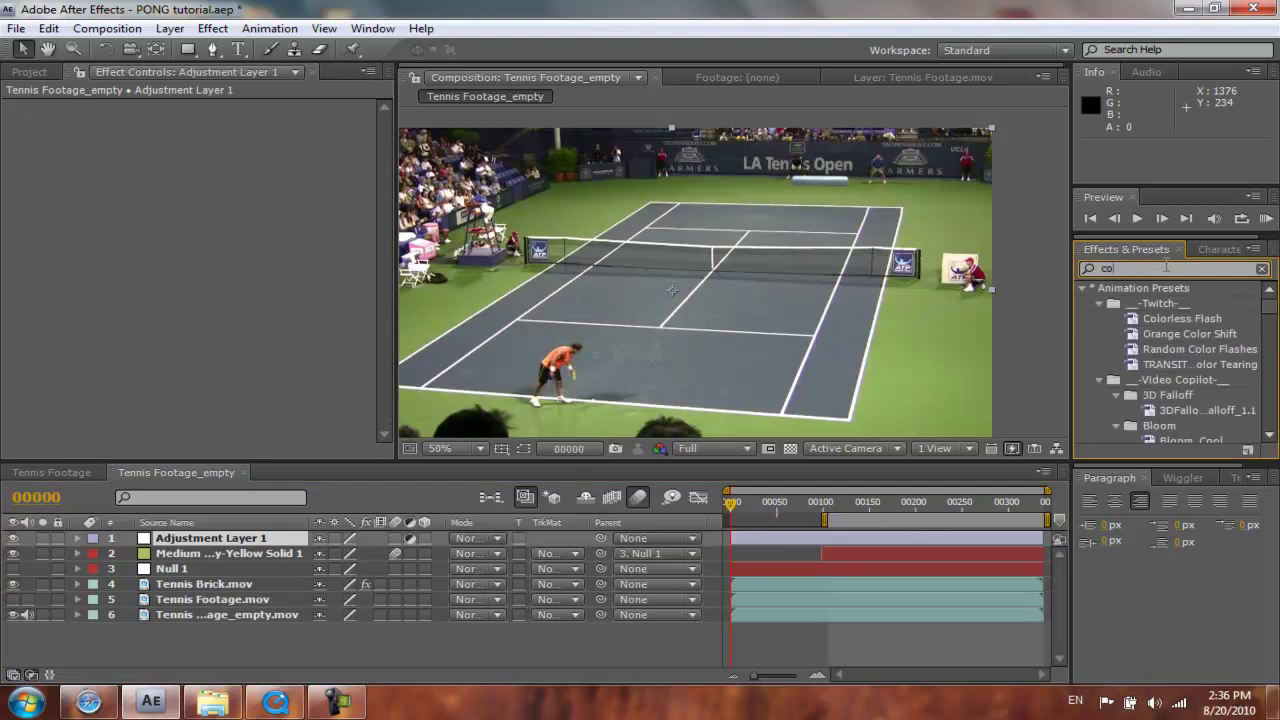
pyautogui.press('BackSpace')
pyautogui.press('BackSpace')
pyautogui.write('lloris')
pyautogui.moveTo(1142, 303); pyautogui.dragTo(224, 538)
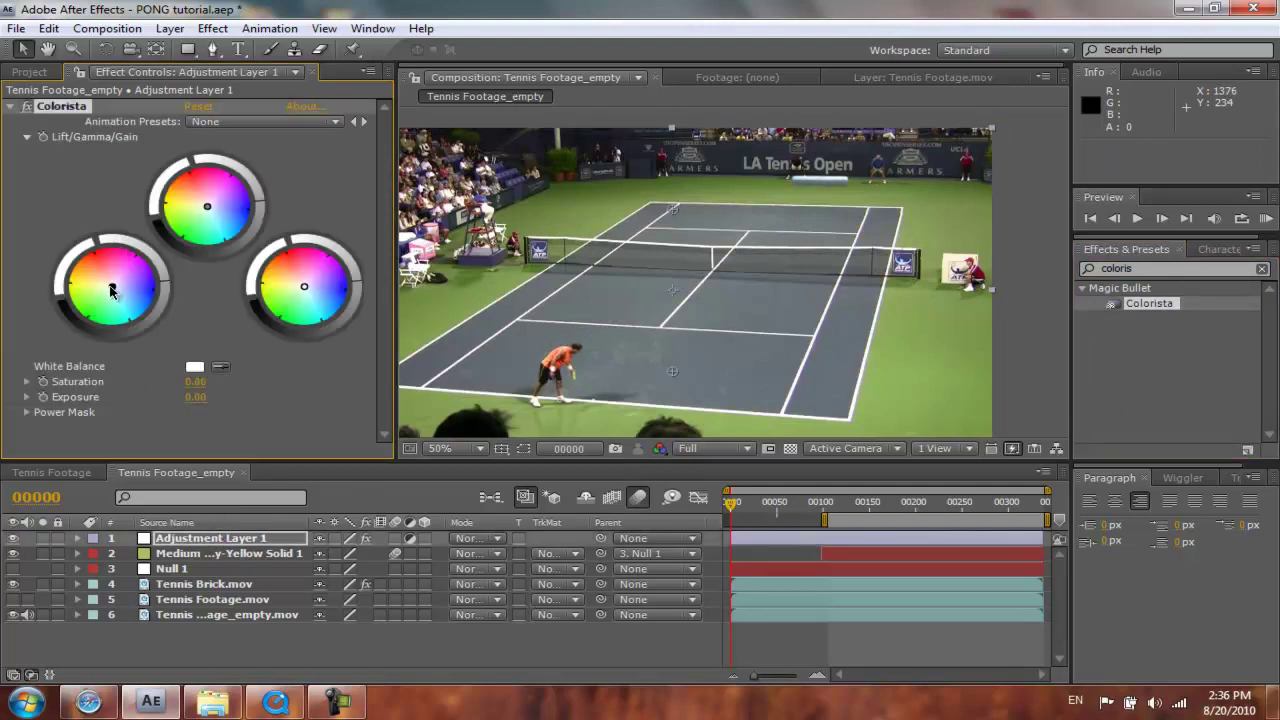
# Nudge Colorista's shadow, midtone and gamma colour balance wheels, then select Adjustment Layer 1.
pyautogui.moveTo(112, 293); pyautogui.dragTo(39, 308)
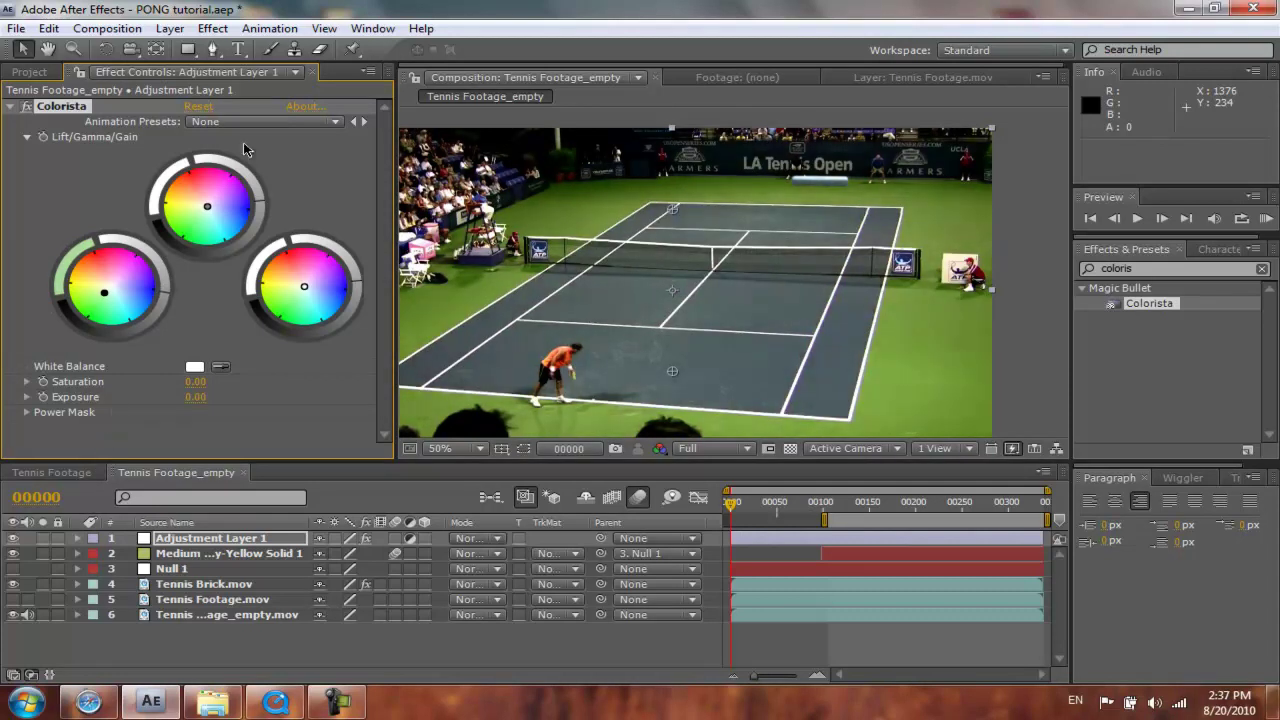
pyautogui.moveTo(208, 205); pyautogui.dragTo(152, 28)
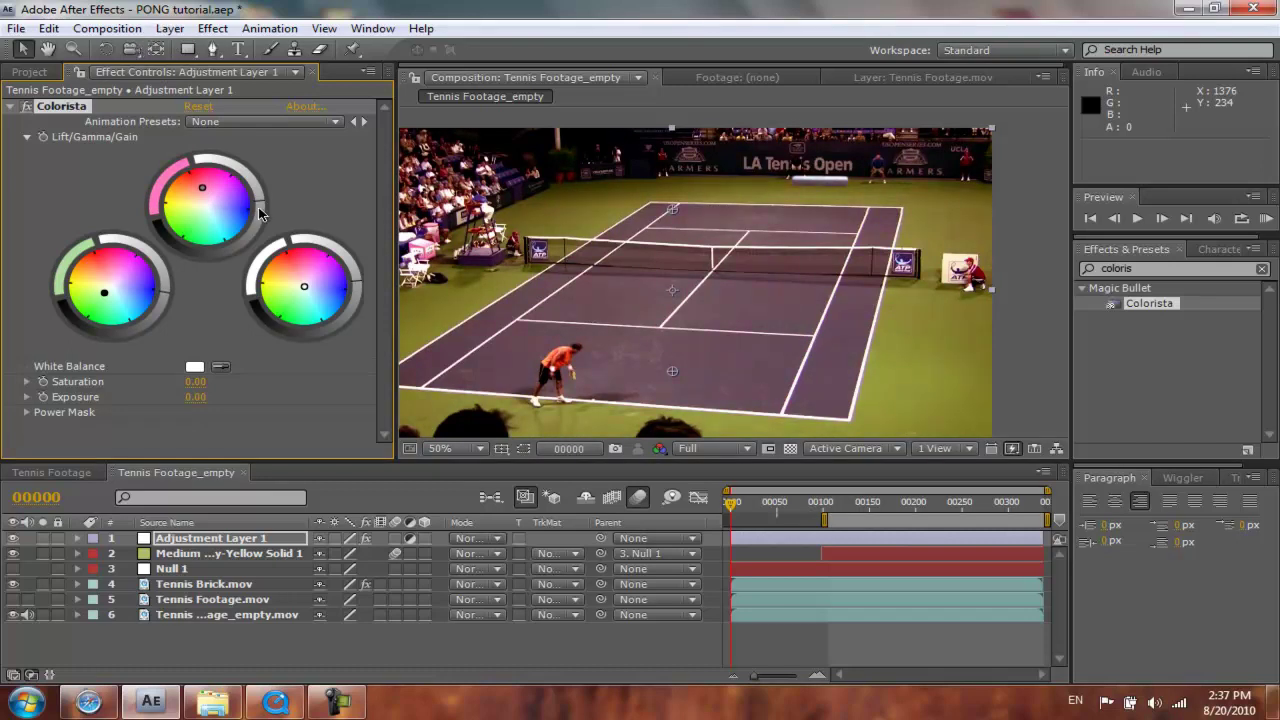
pyautogui.moveTo(240, 114); pyautogui.dragTo(230, 90)
pyautogui.click(255, 541)
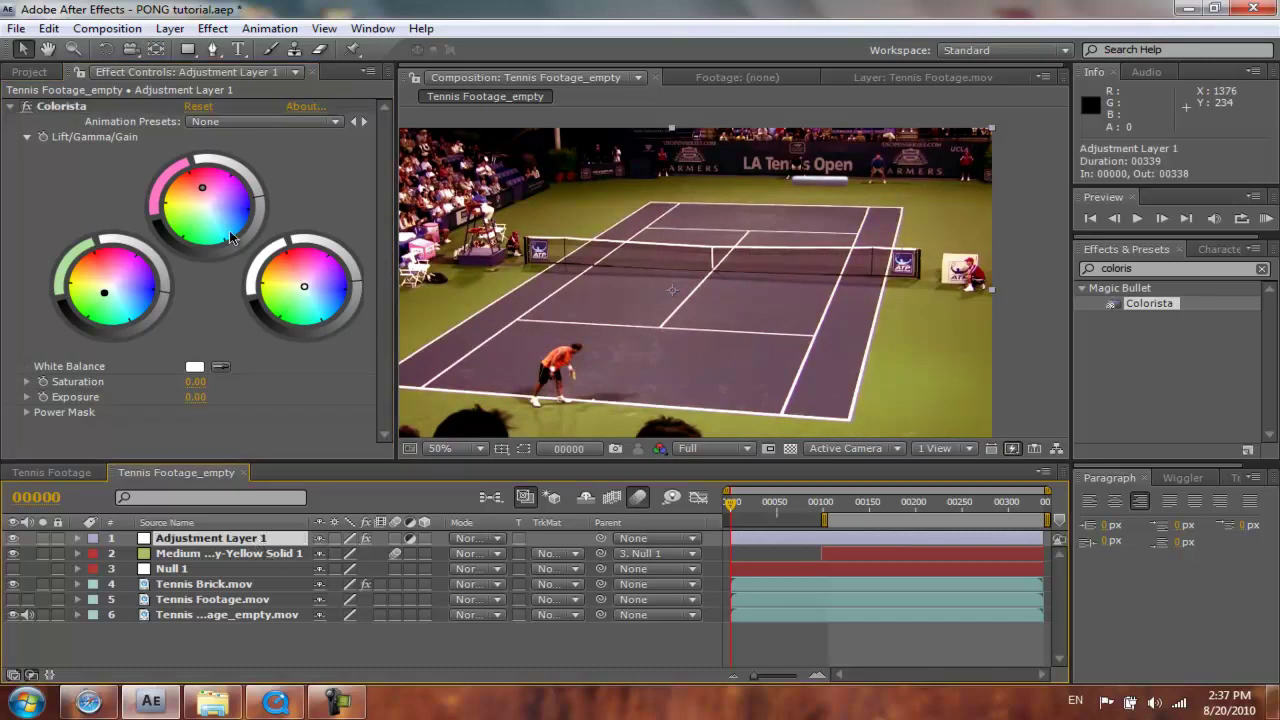
pyautogui.click(170, 28)
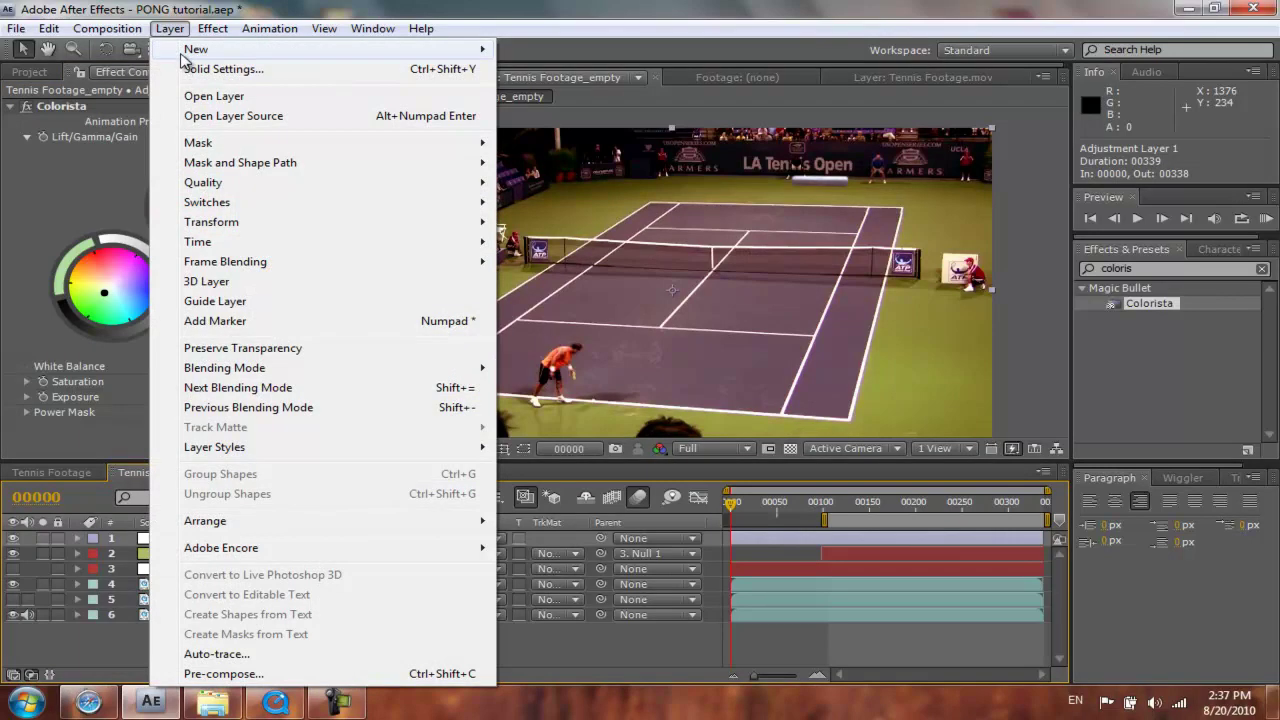
# Create a new adjustment layer and apply Fast Blur with Blurriness 11.
pyautogui.moveTo(180, 50)
pyautogui.click(572, 168)
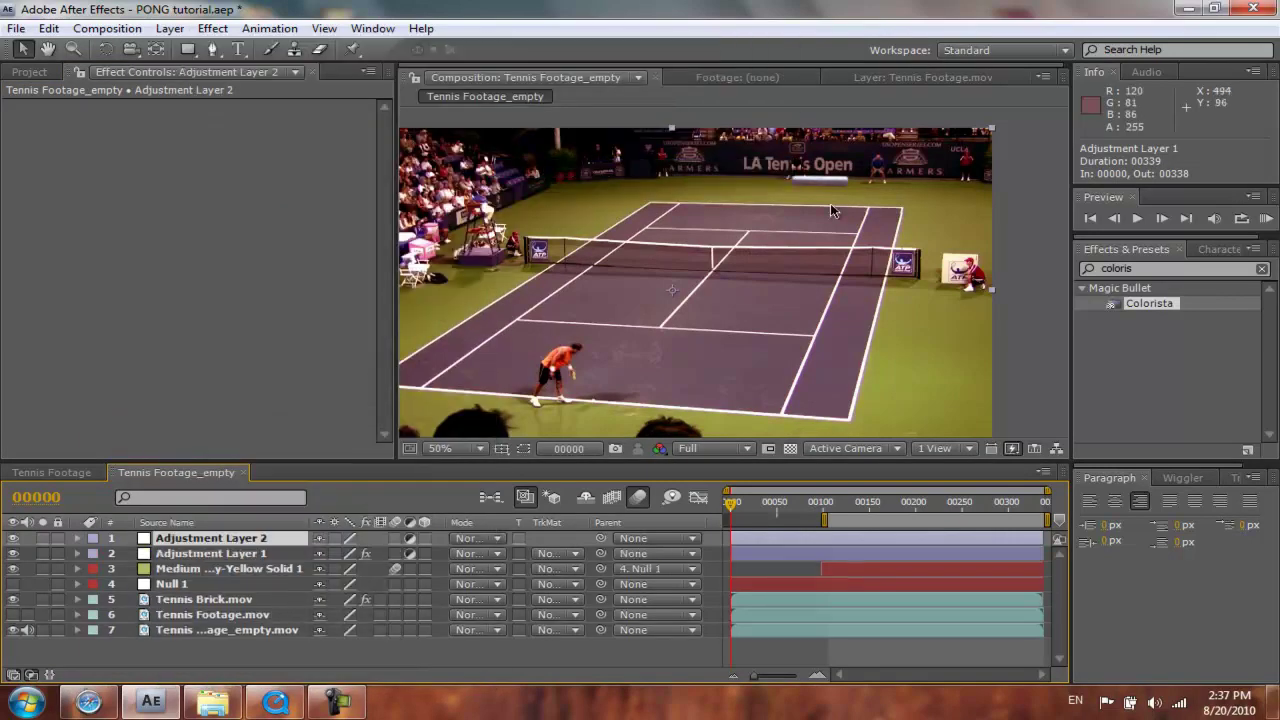
pyautogui.click(1147, 270)
pyautogui.write('fast blur')
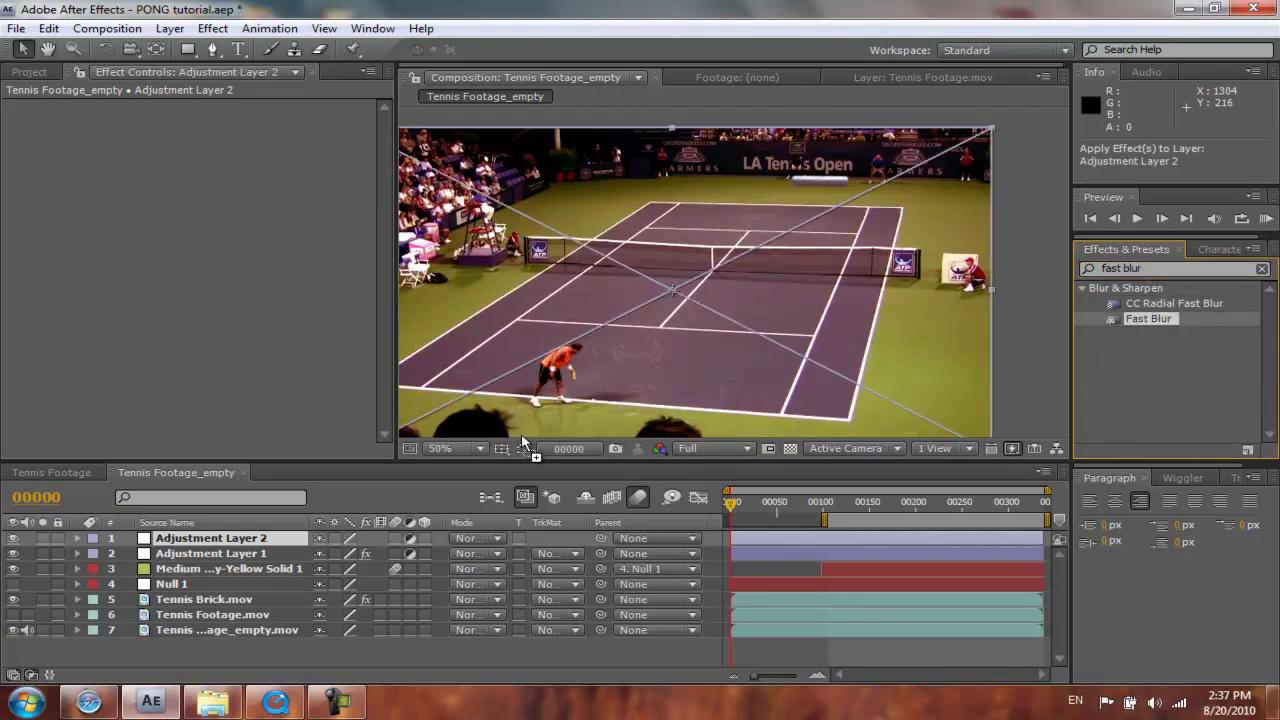
pyautogui.moveTo(521, 442); pyautogui.dragTo(520, 440)
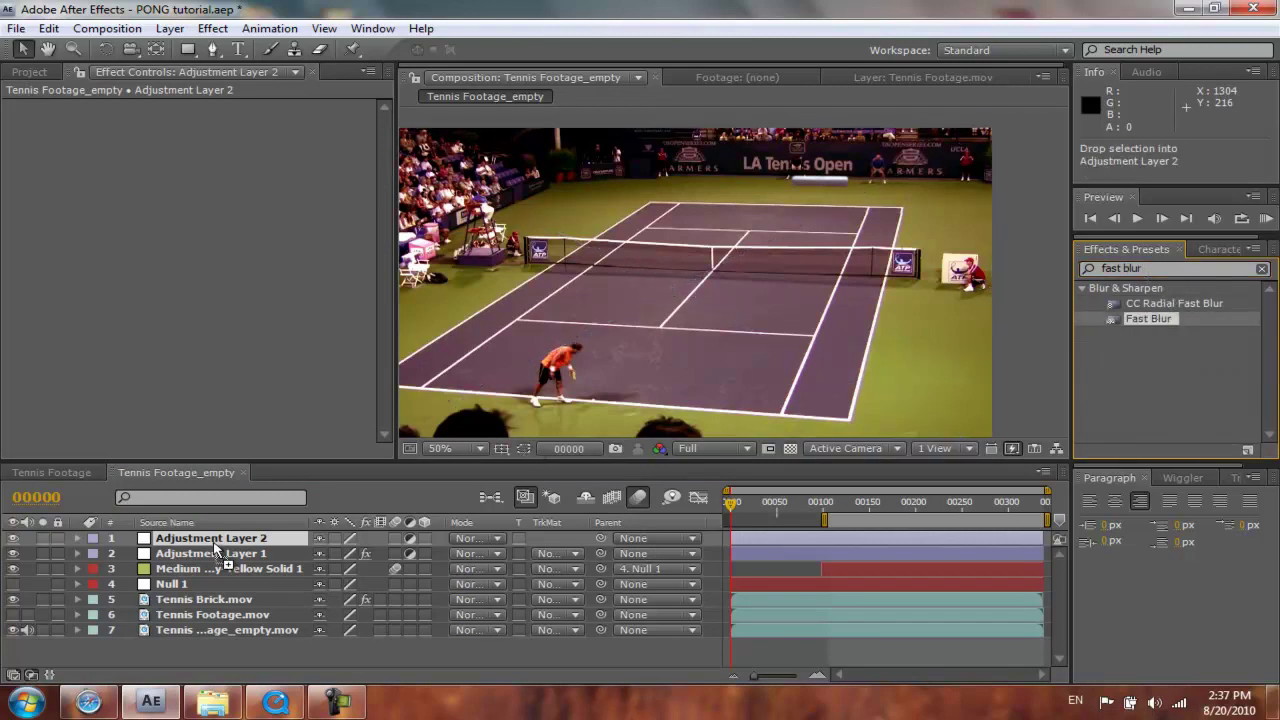
pyautogui.moveTo(193, 140); pyautogui.dragTo(207, 138)
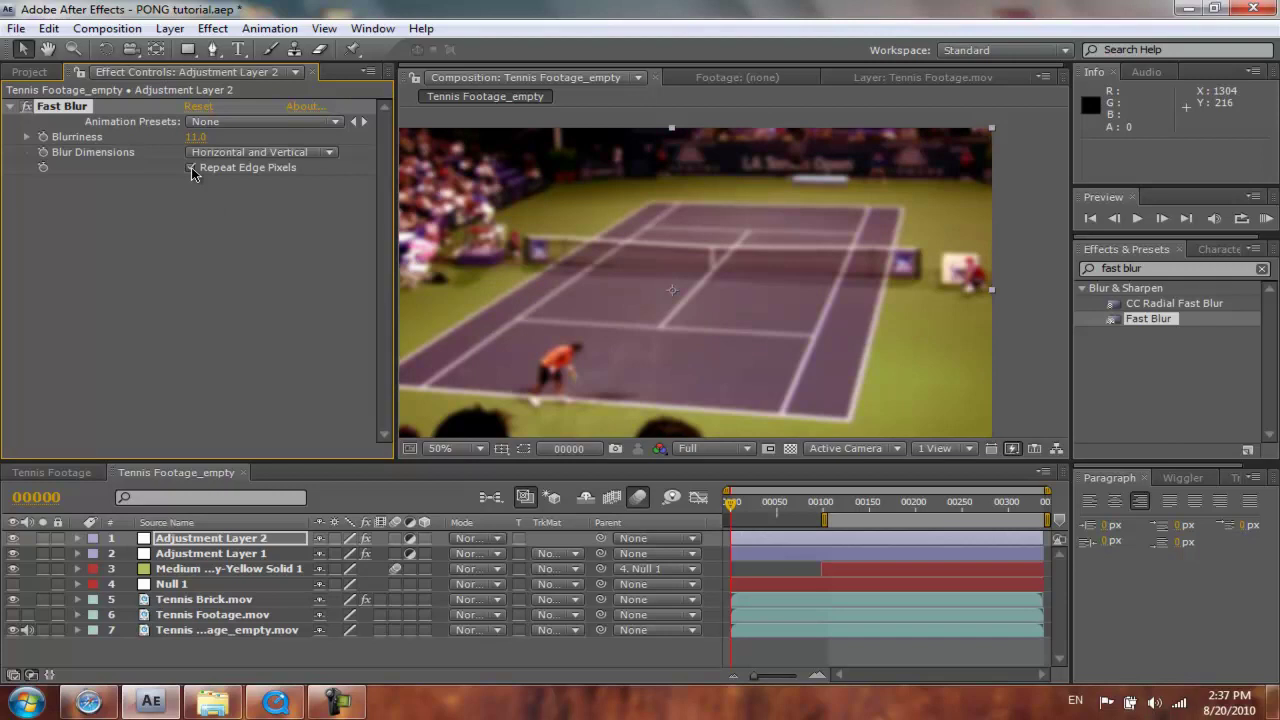
# Blend Adjustment Layer 2 in Overlay mode at 50% opacity.
pyautogui.click(480, 540)
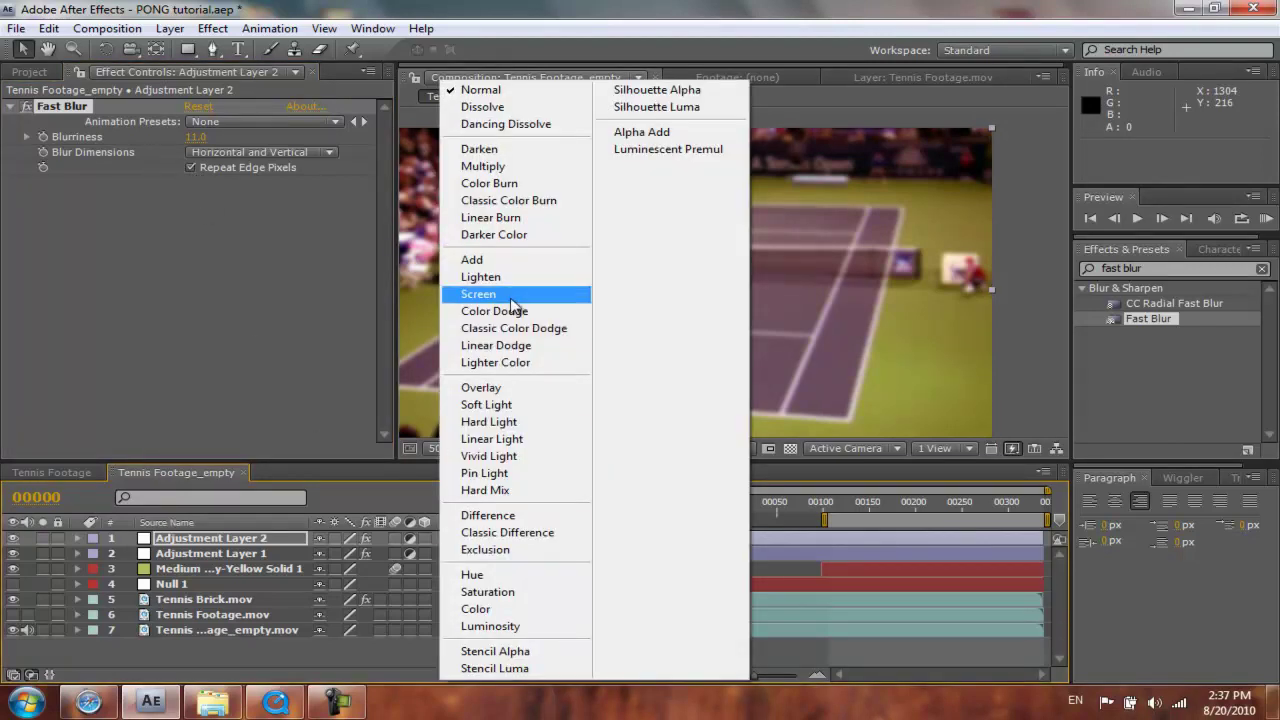
pyautogui.click(497, 391)
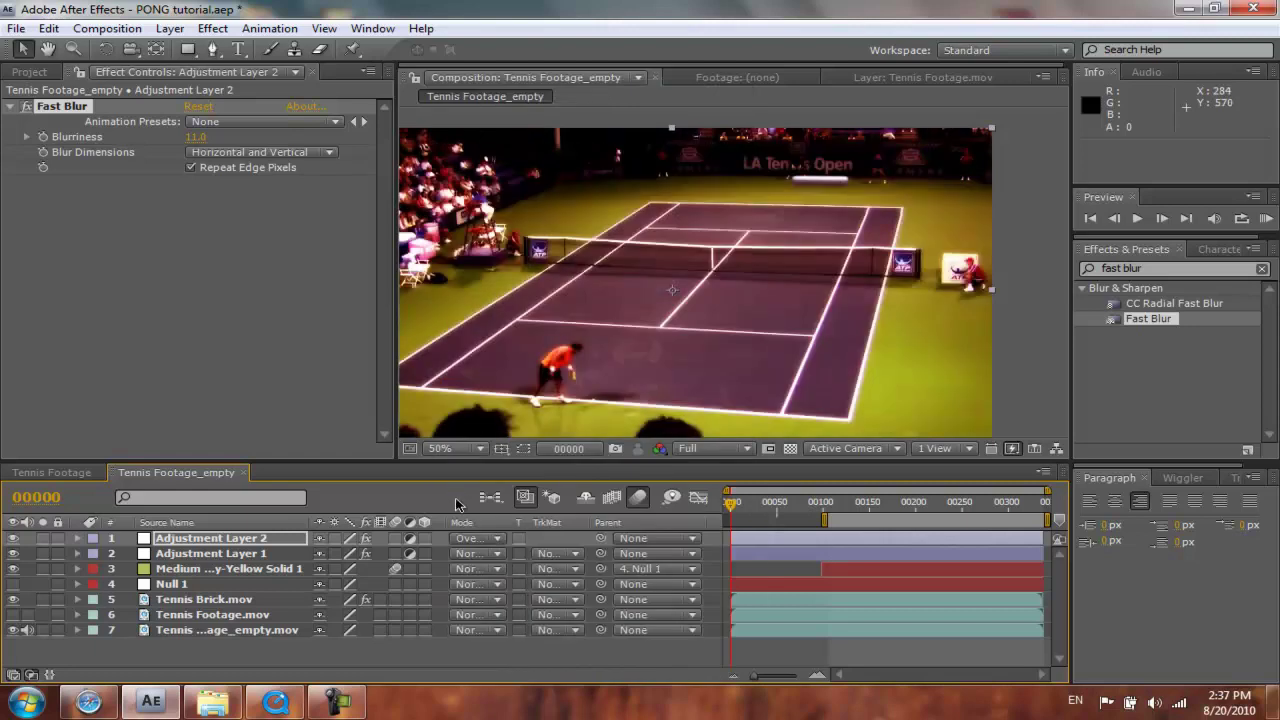
pyautogui.press('t')
pyautogui.moveTo(325, 554); pyautogui.dragTo(256, 556)
# Add Tennis Brick_shadow.mov from the Project panel just below Tennis Brick.mov.
pyautogui.click(77, 538)
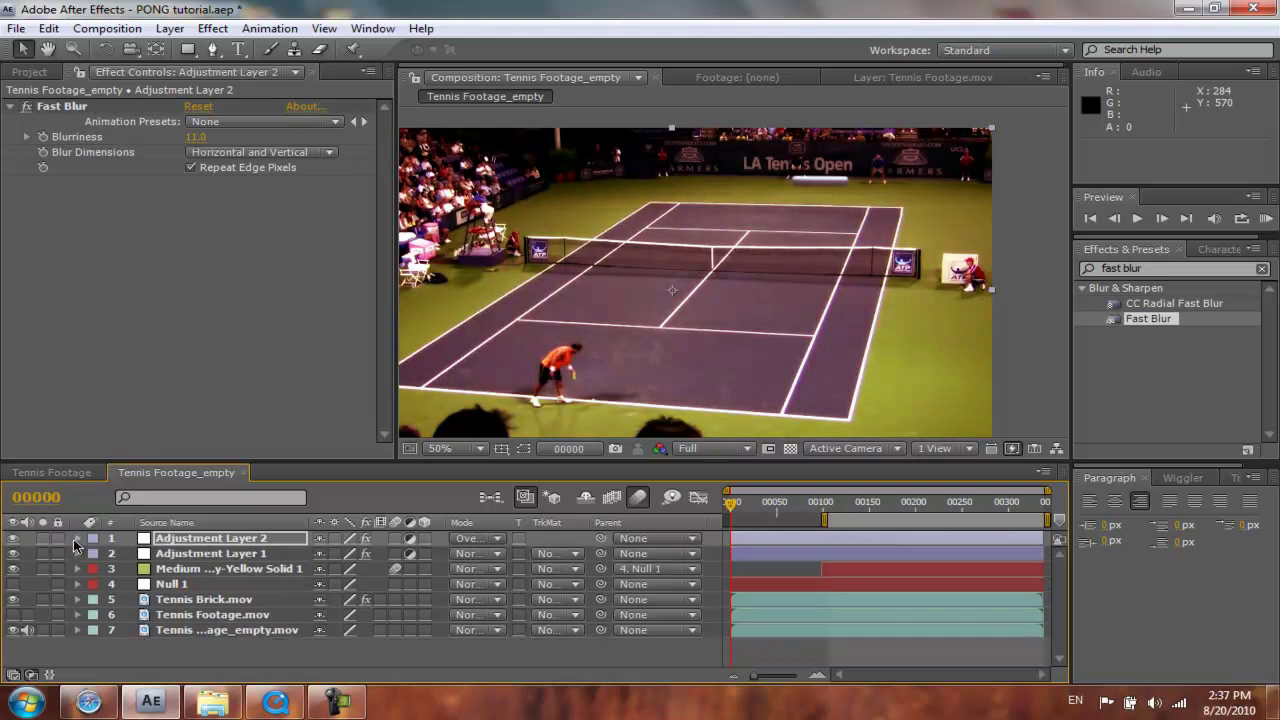
pyautogui.click(30, 72)
pyautogui.click(145, 370)
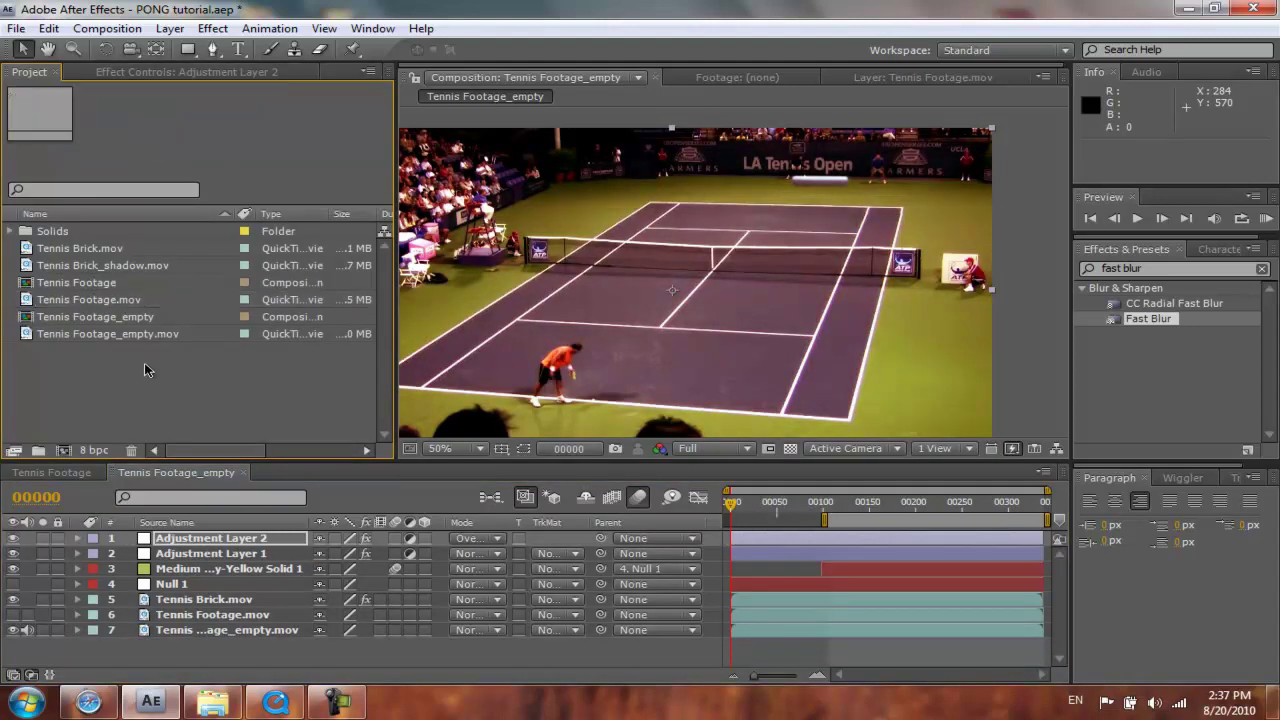
pyautogui.click(95, 270)
pyautogui.moveTo(141, 273); pyautogui.dragTo(195, 608)
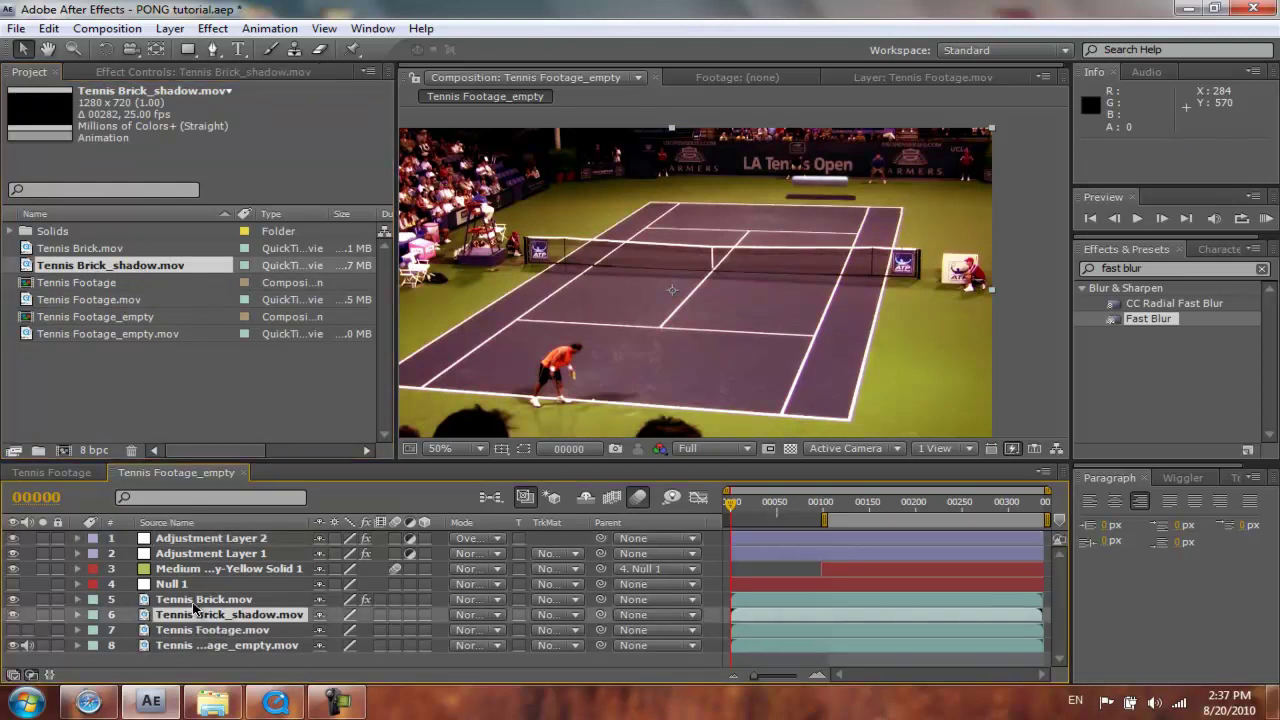
# Rename the Medium Gray-Yellow Solid 1 layer to 'ball'.
pyautogui.click(207, 569)
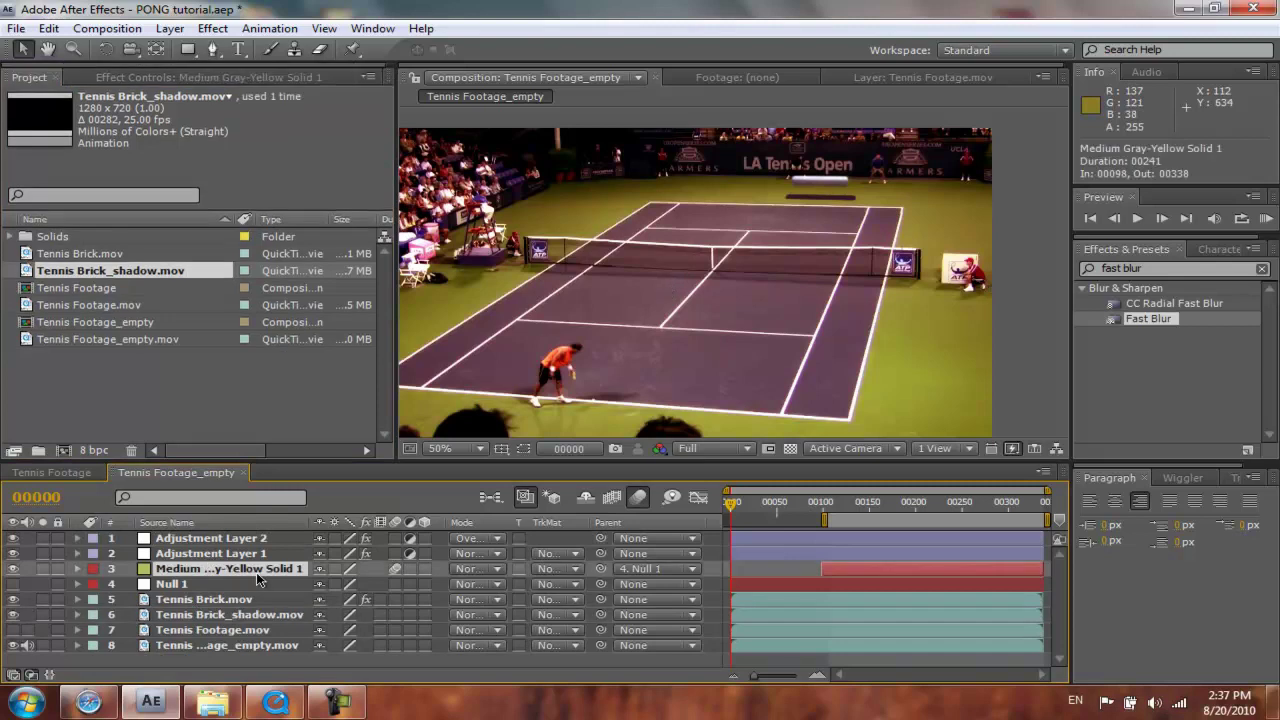
pyautogui.press('Return')
pyautogui.write('ball')
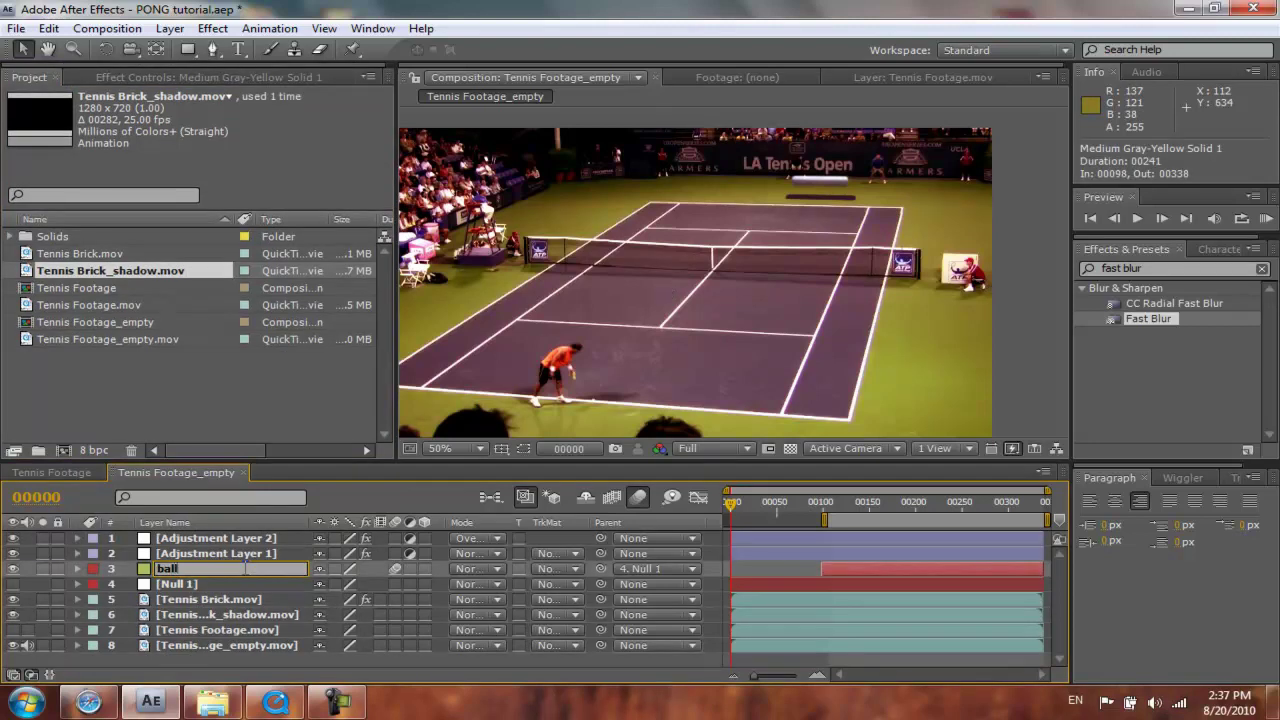
pyautogui.press('Return')
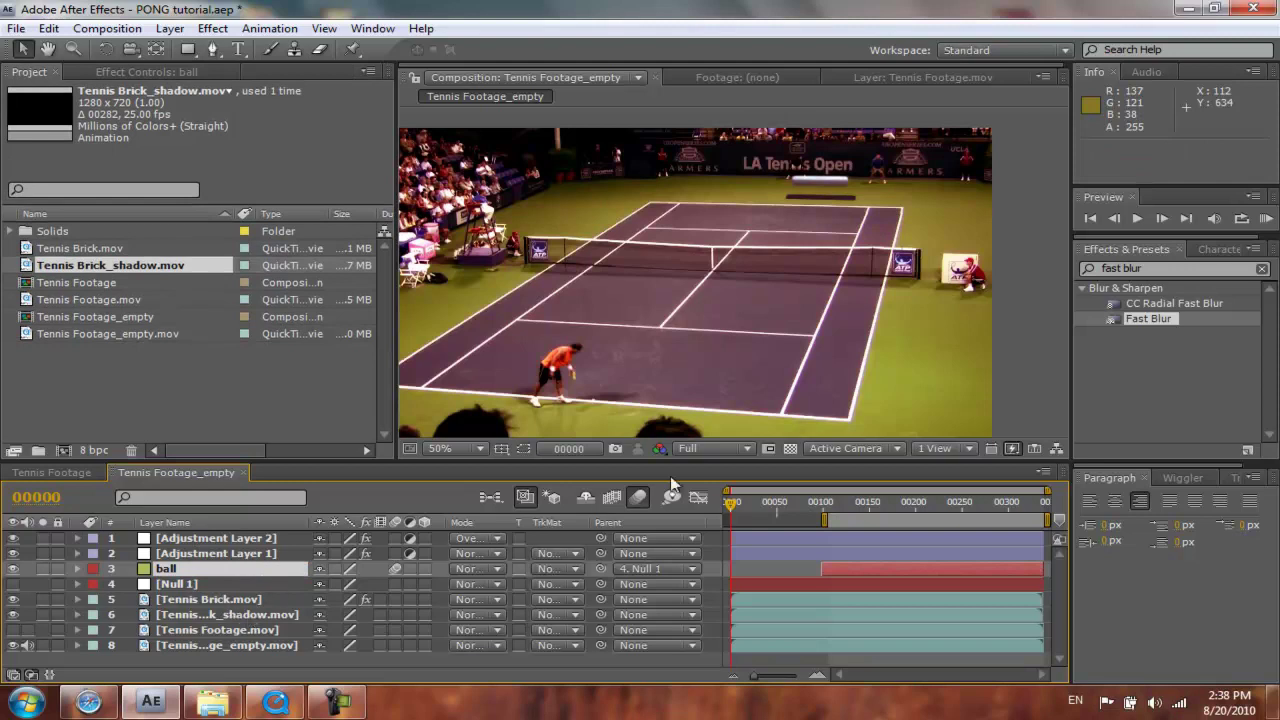
# Set Tennis Brick_shadow.mov to Multiply with Fast Blur 21 and 80% opacity.
pyautogui.click(233, 621)
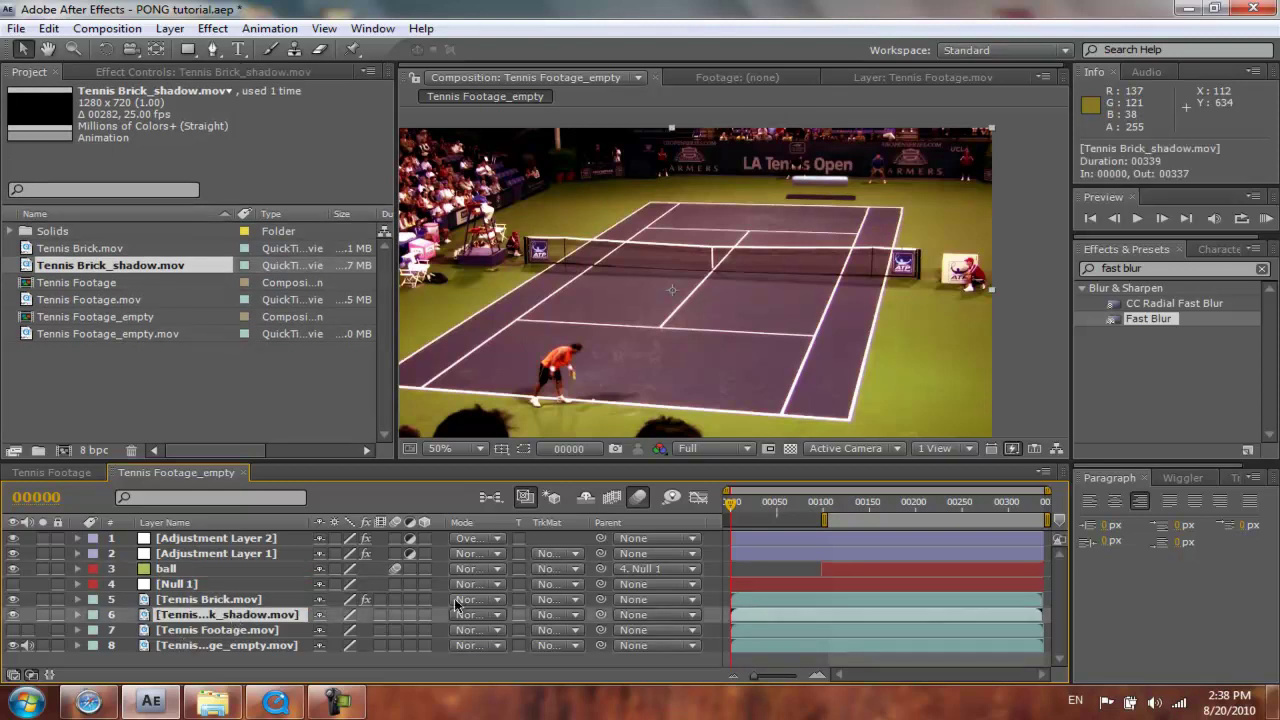
pyautogui.click(472, 614)
pyautogui.click(526, 177)
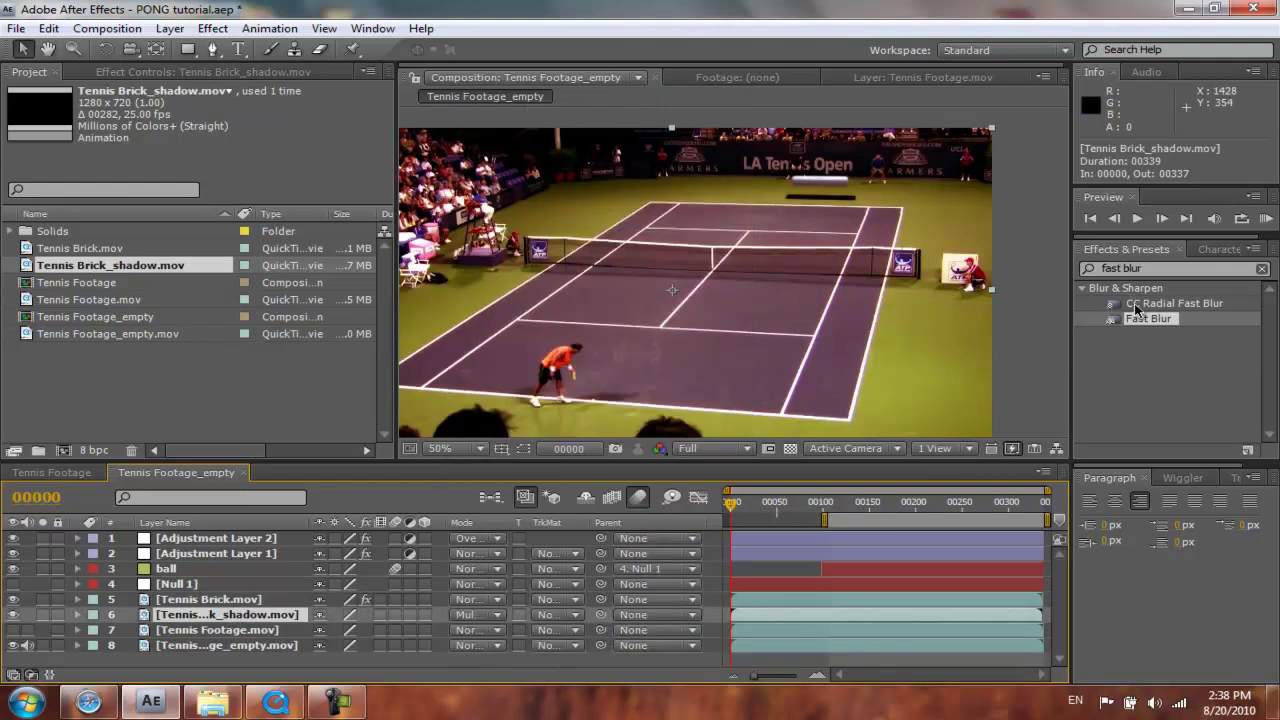
pyautogui.moveTo(1137, 322); pyautogui.dragTo(225, 614)
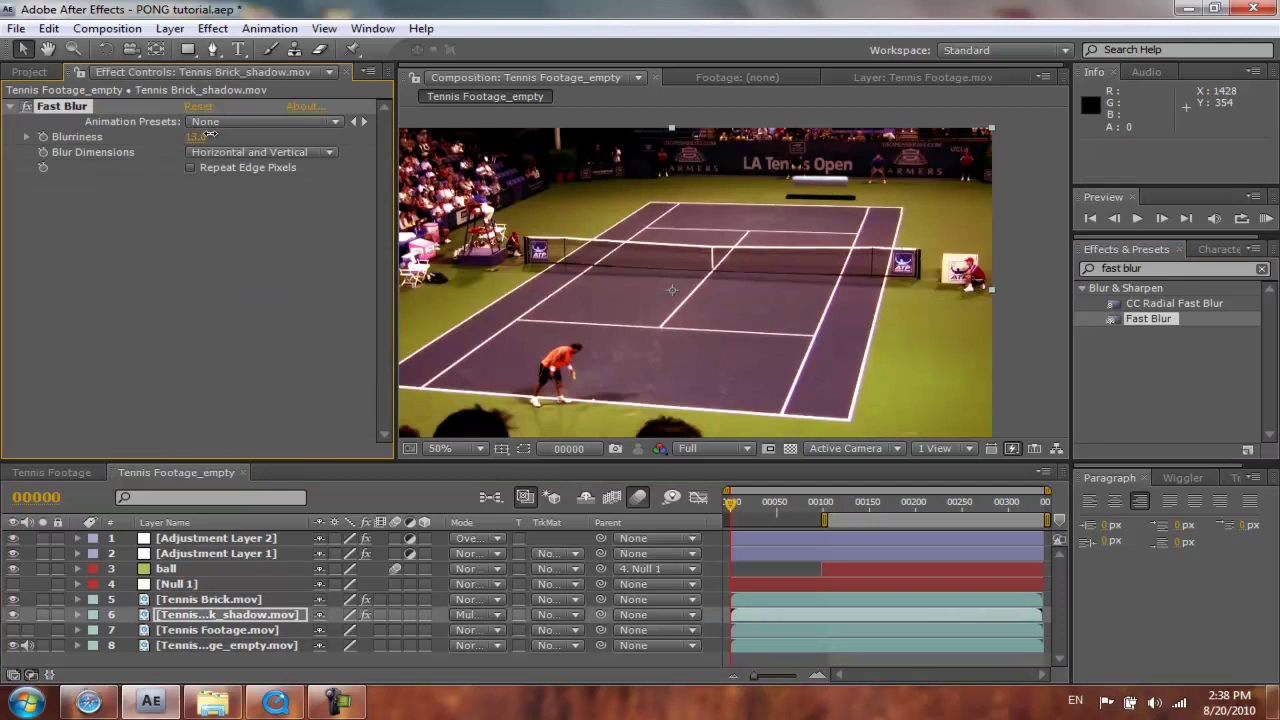
pyautogui.moveTo(208, 133); pyautogui.dragTo(216, 133)
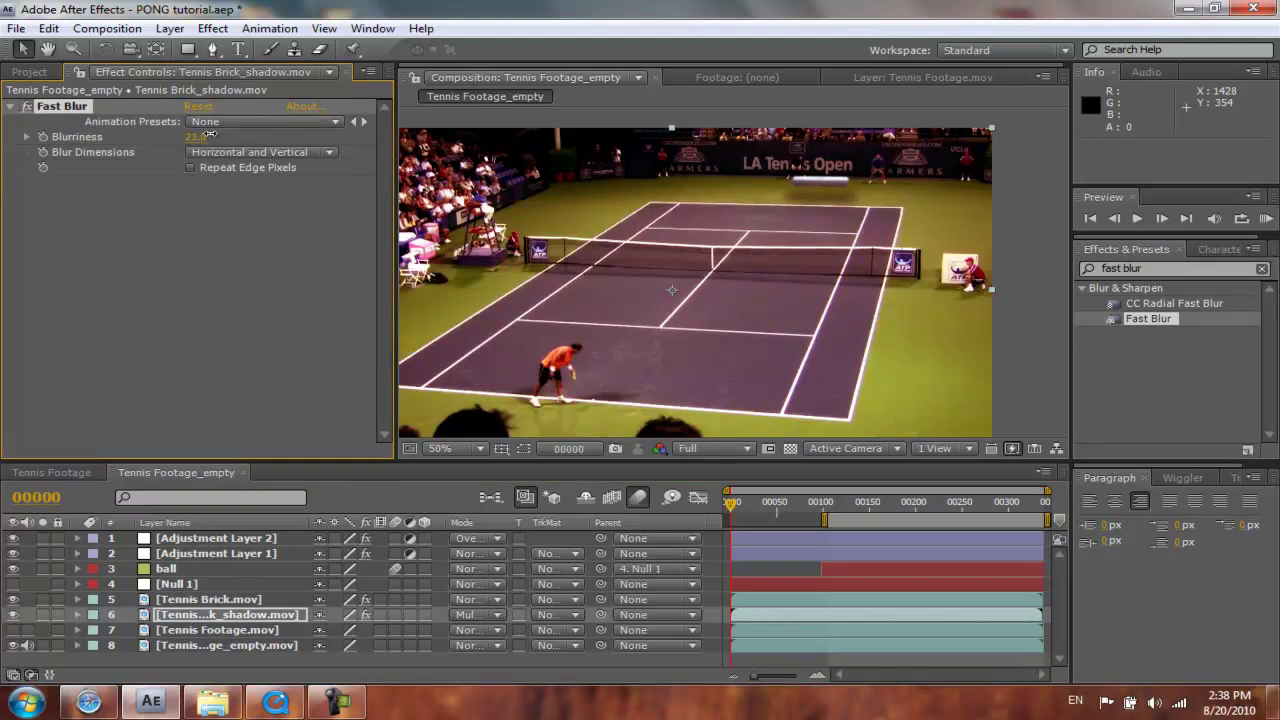
pyautogui.press('t')
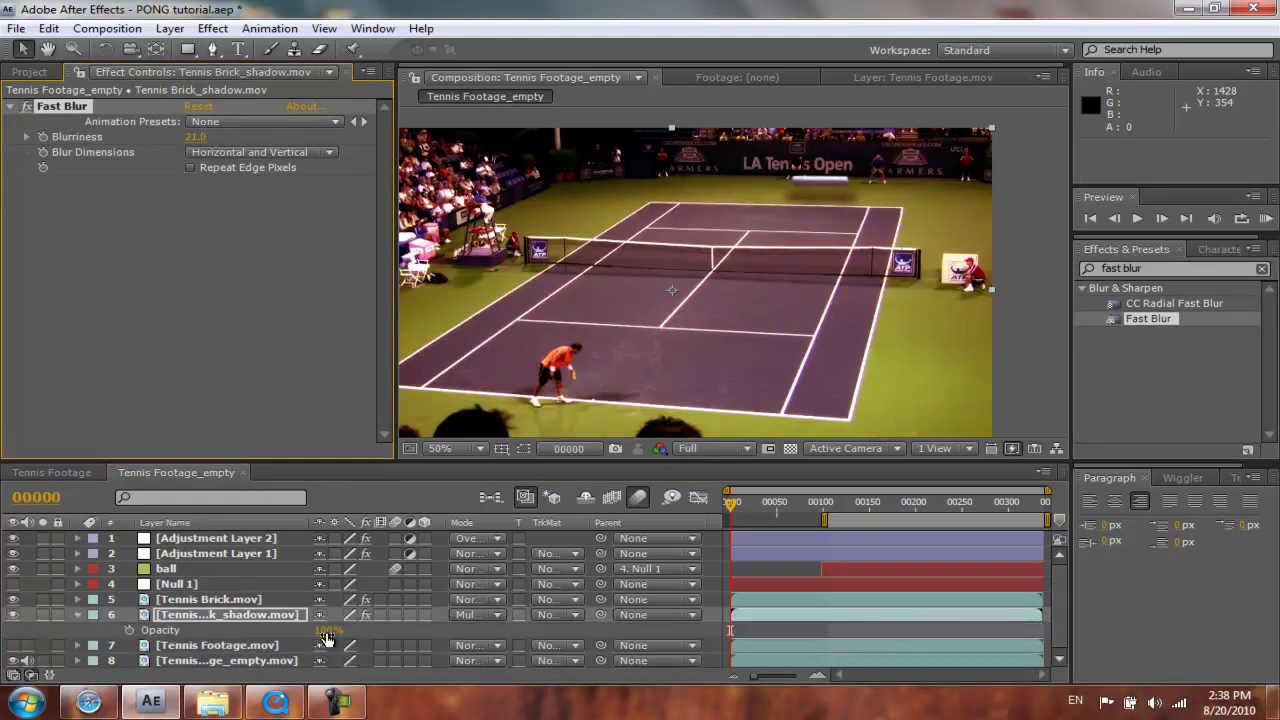
pyautogui.moveTo(322, 630); pyautogui.dragTo(313, 630)
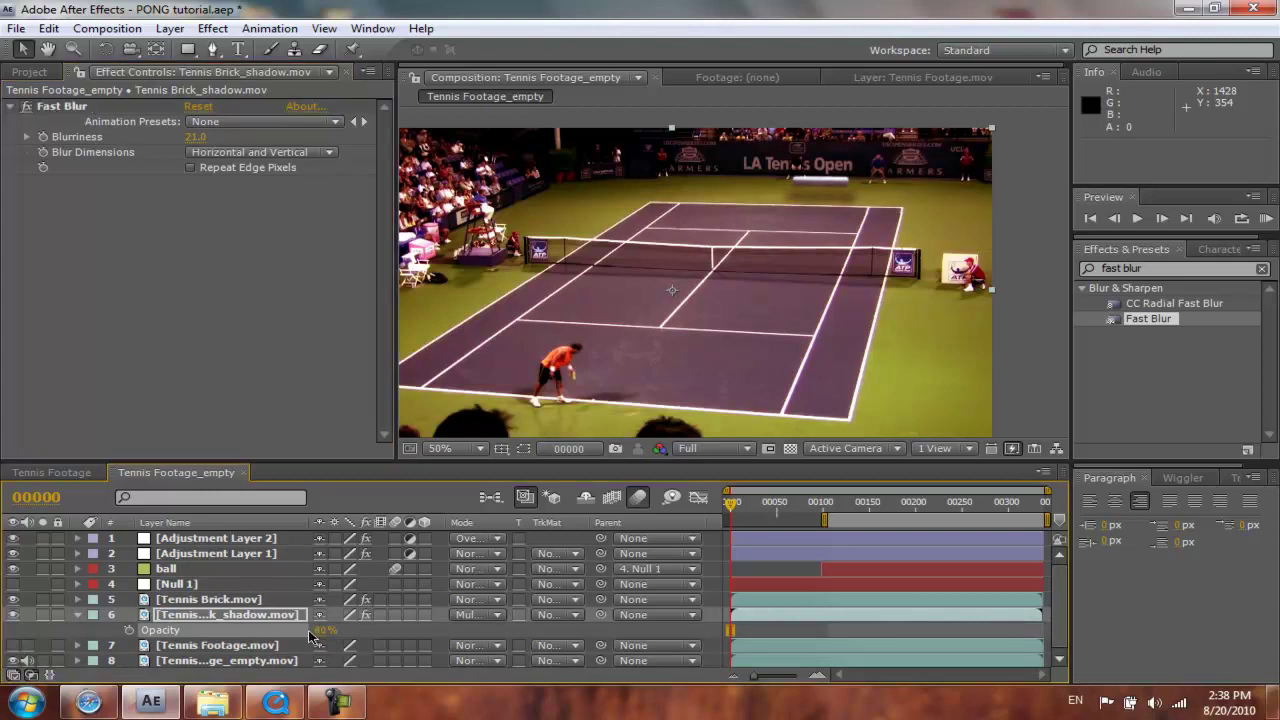
# Add a Fill effect to the shadow layer with a dark maroon colour.
pyautogui.doubleClick(1178, 272)
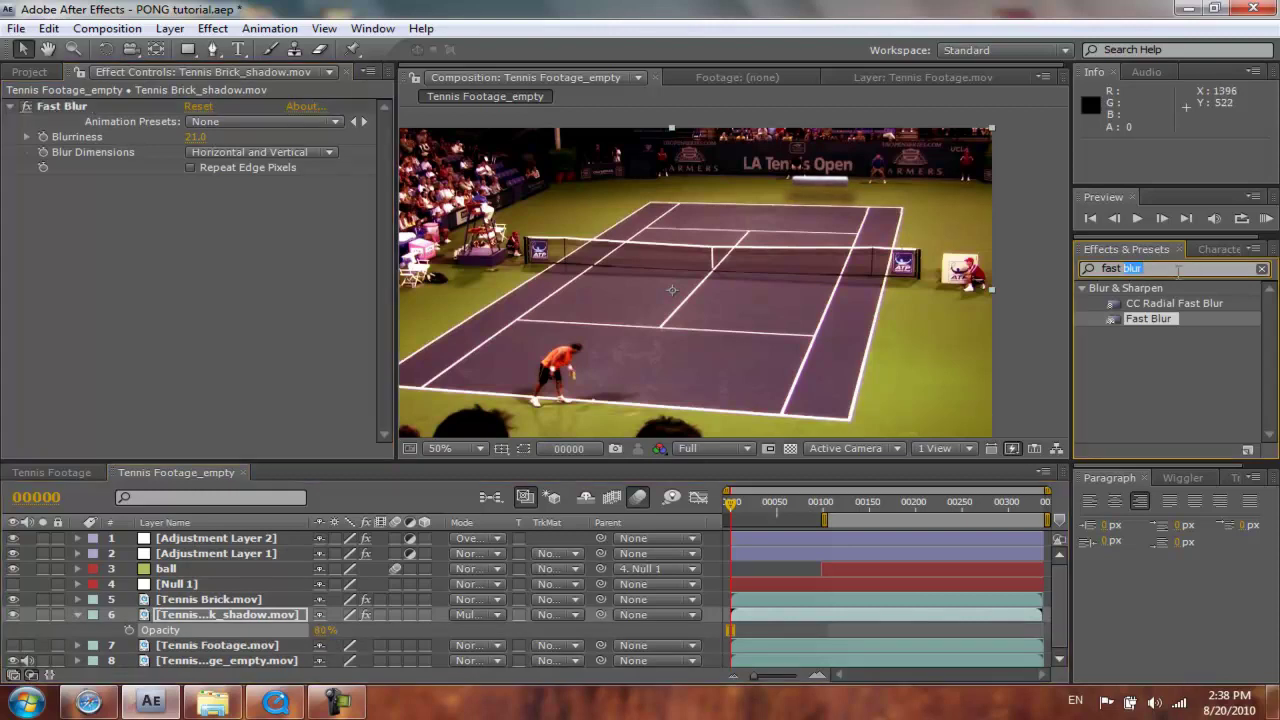
pyautogui.tripleClick(1178, 272)
pyautogui.write('fill')
pyautogui.moveTo(1133, 388); pyautogui.dragTo(263, 617)
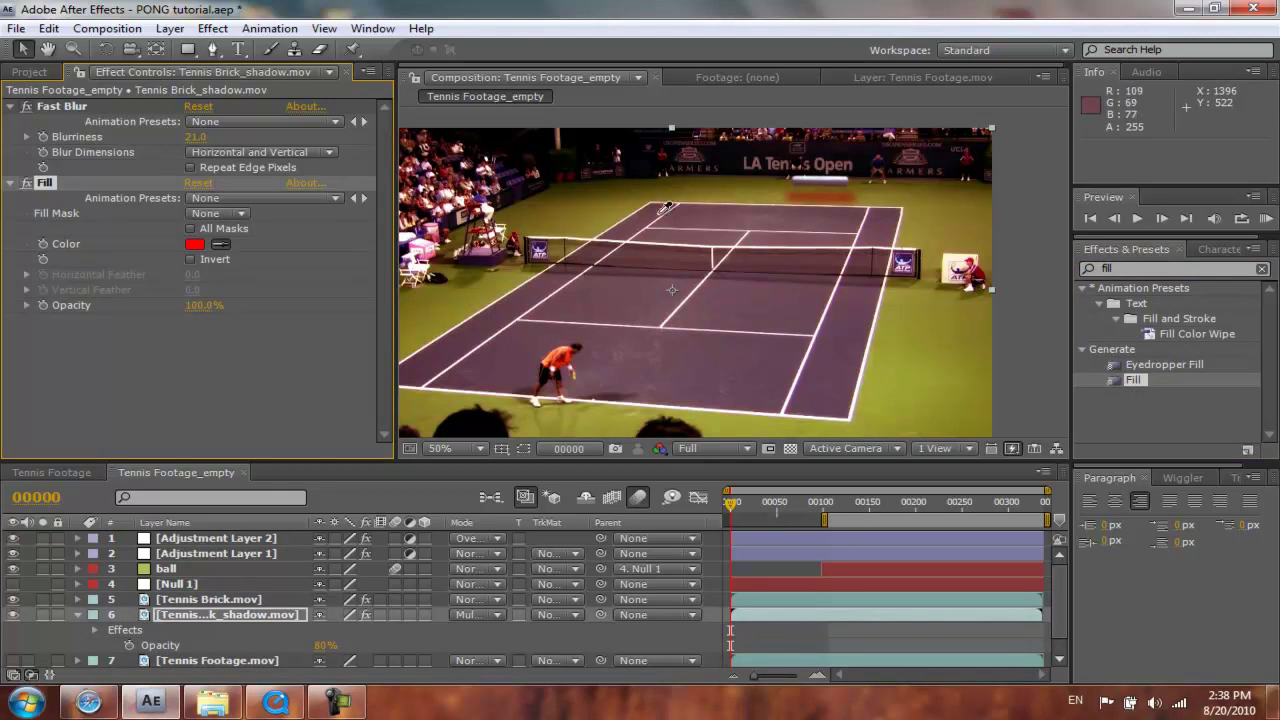
pyautogui.click(463, 271)
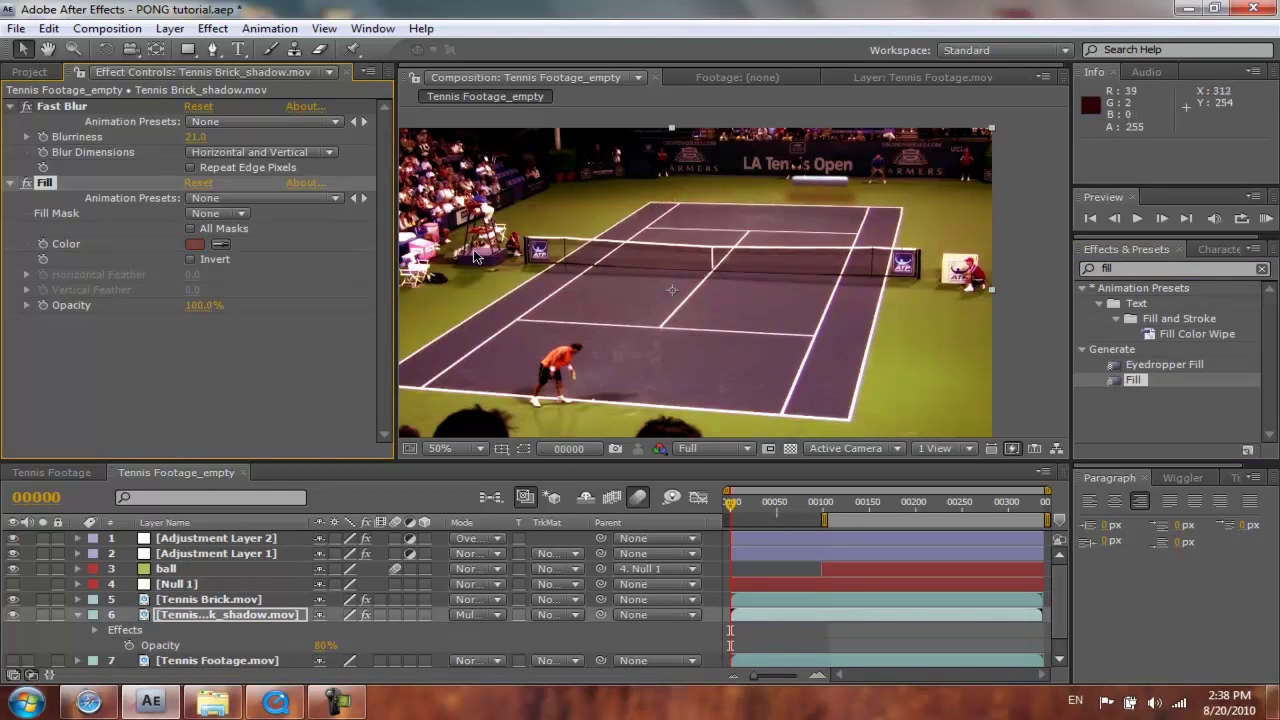
pyautogui.click(194, 244)
pyautogui.click(121, 342)
pyautogui.moveTo(121, 342); pyautogui.dragTo(157, 363)
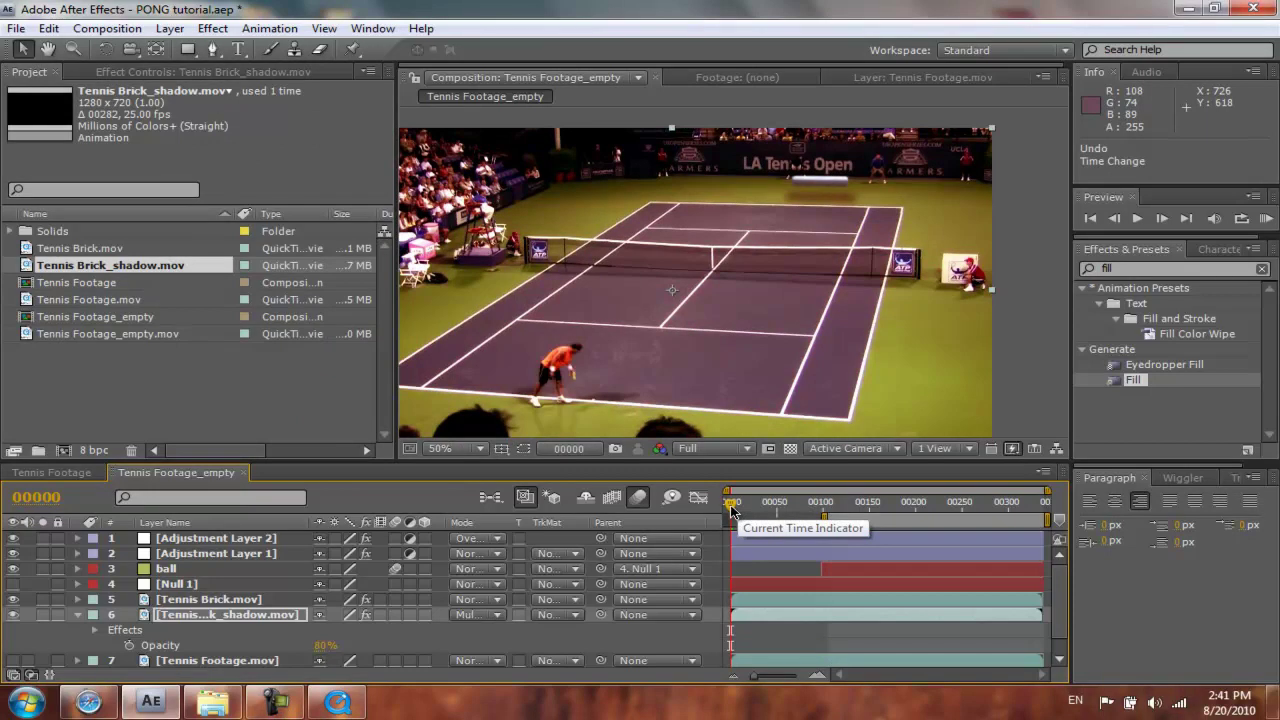
# Bring the sampras vs pong QuickTime window forward and play the movie.
pyautogui.click(337, 703)
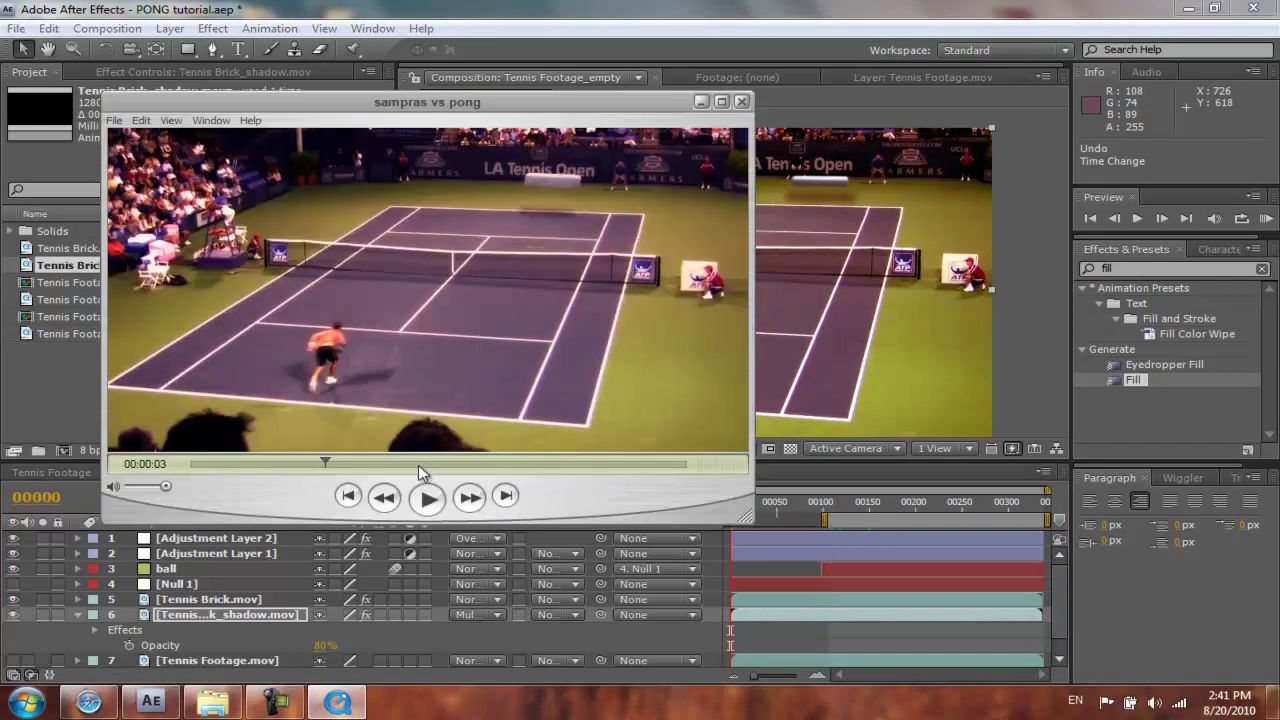
pyautogui.click(428, 499)
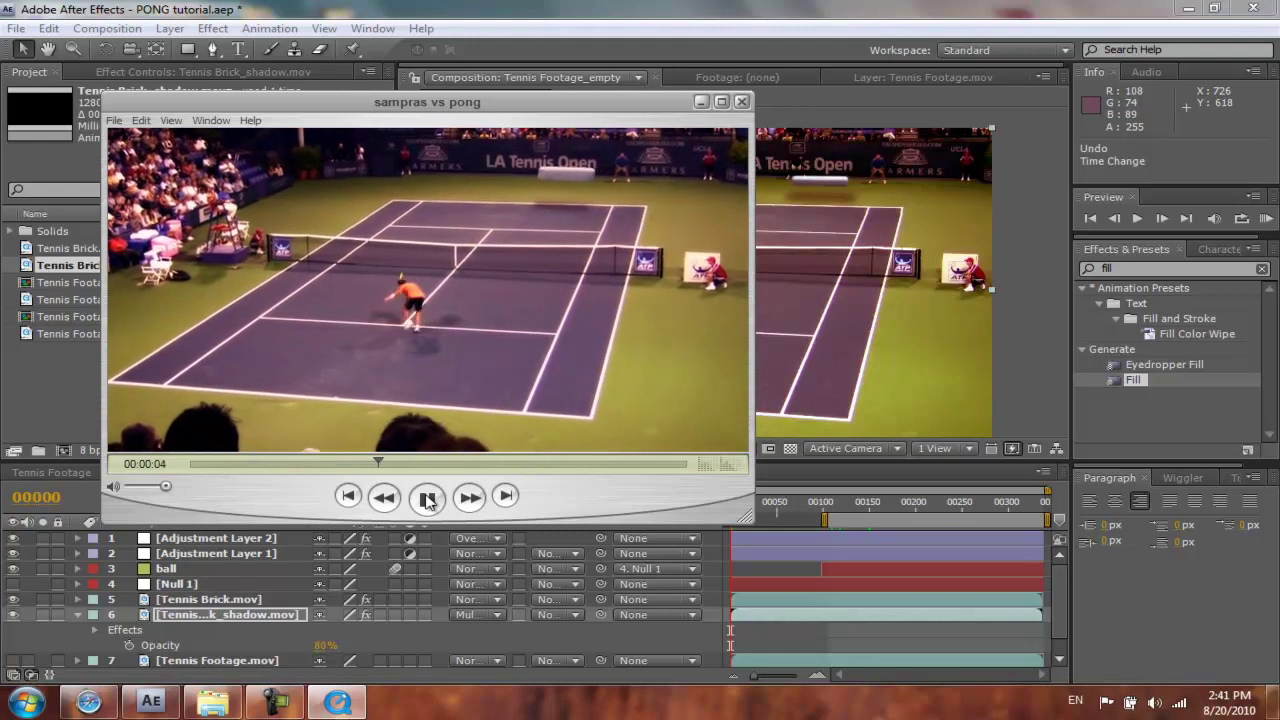